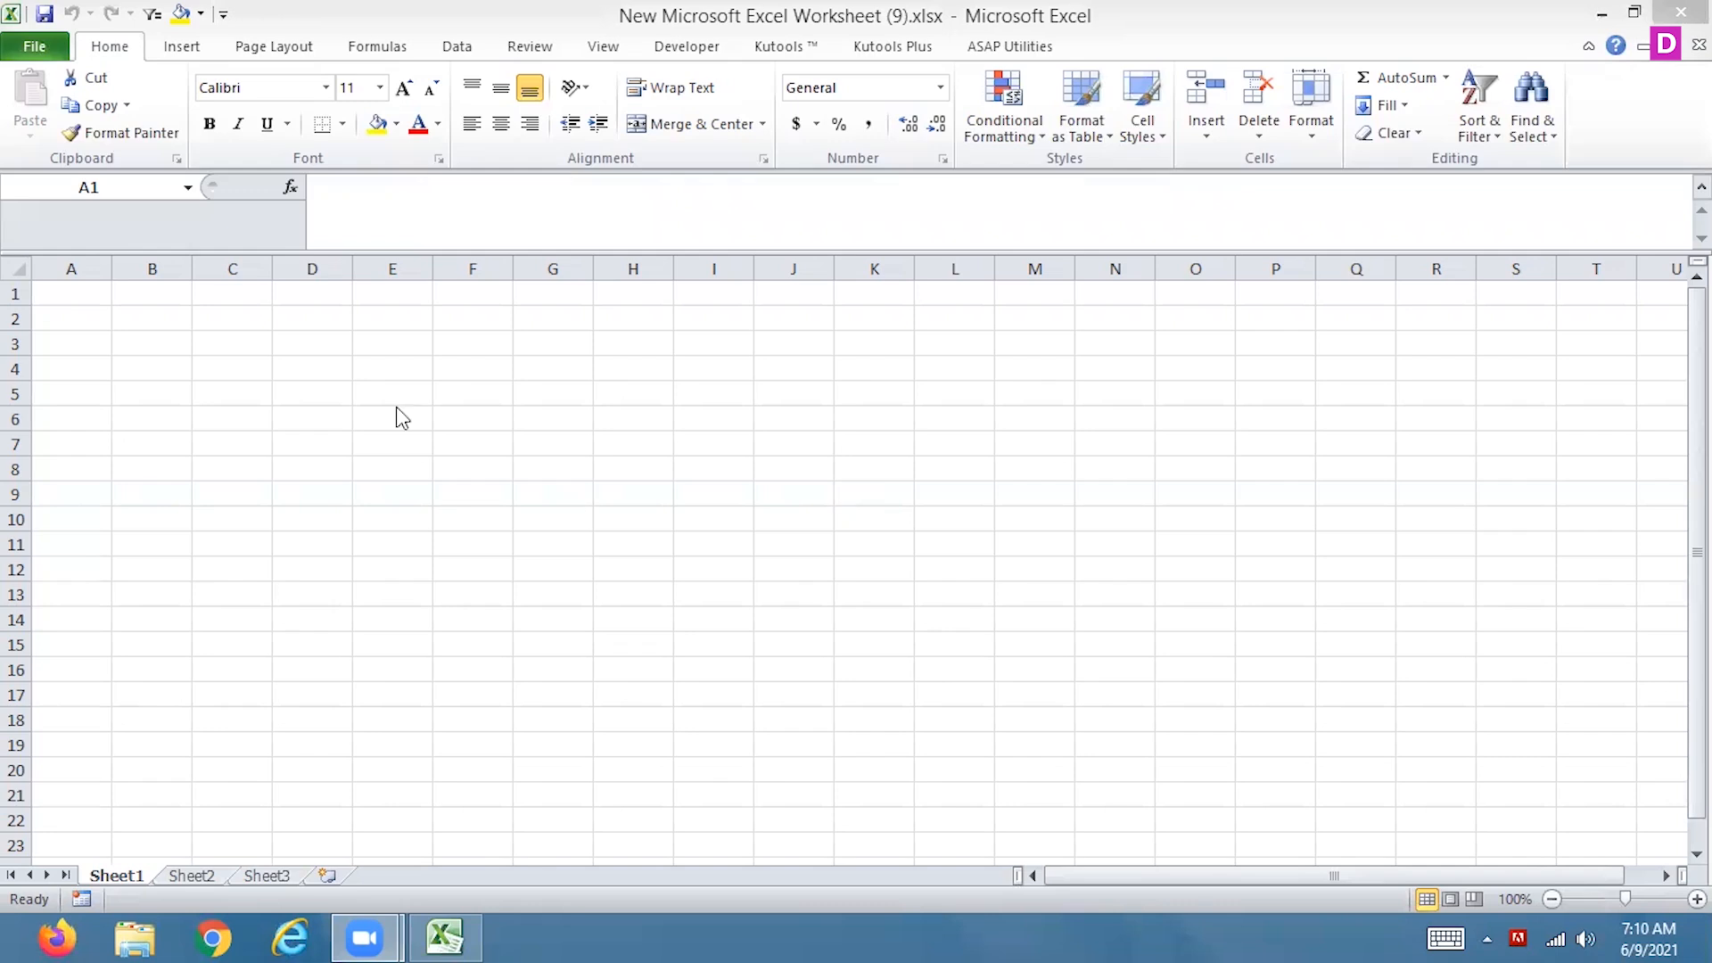
left_click(197, 46)
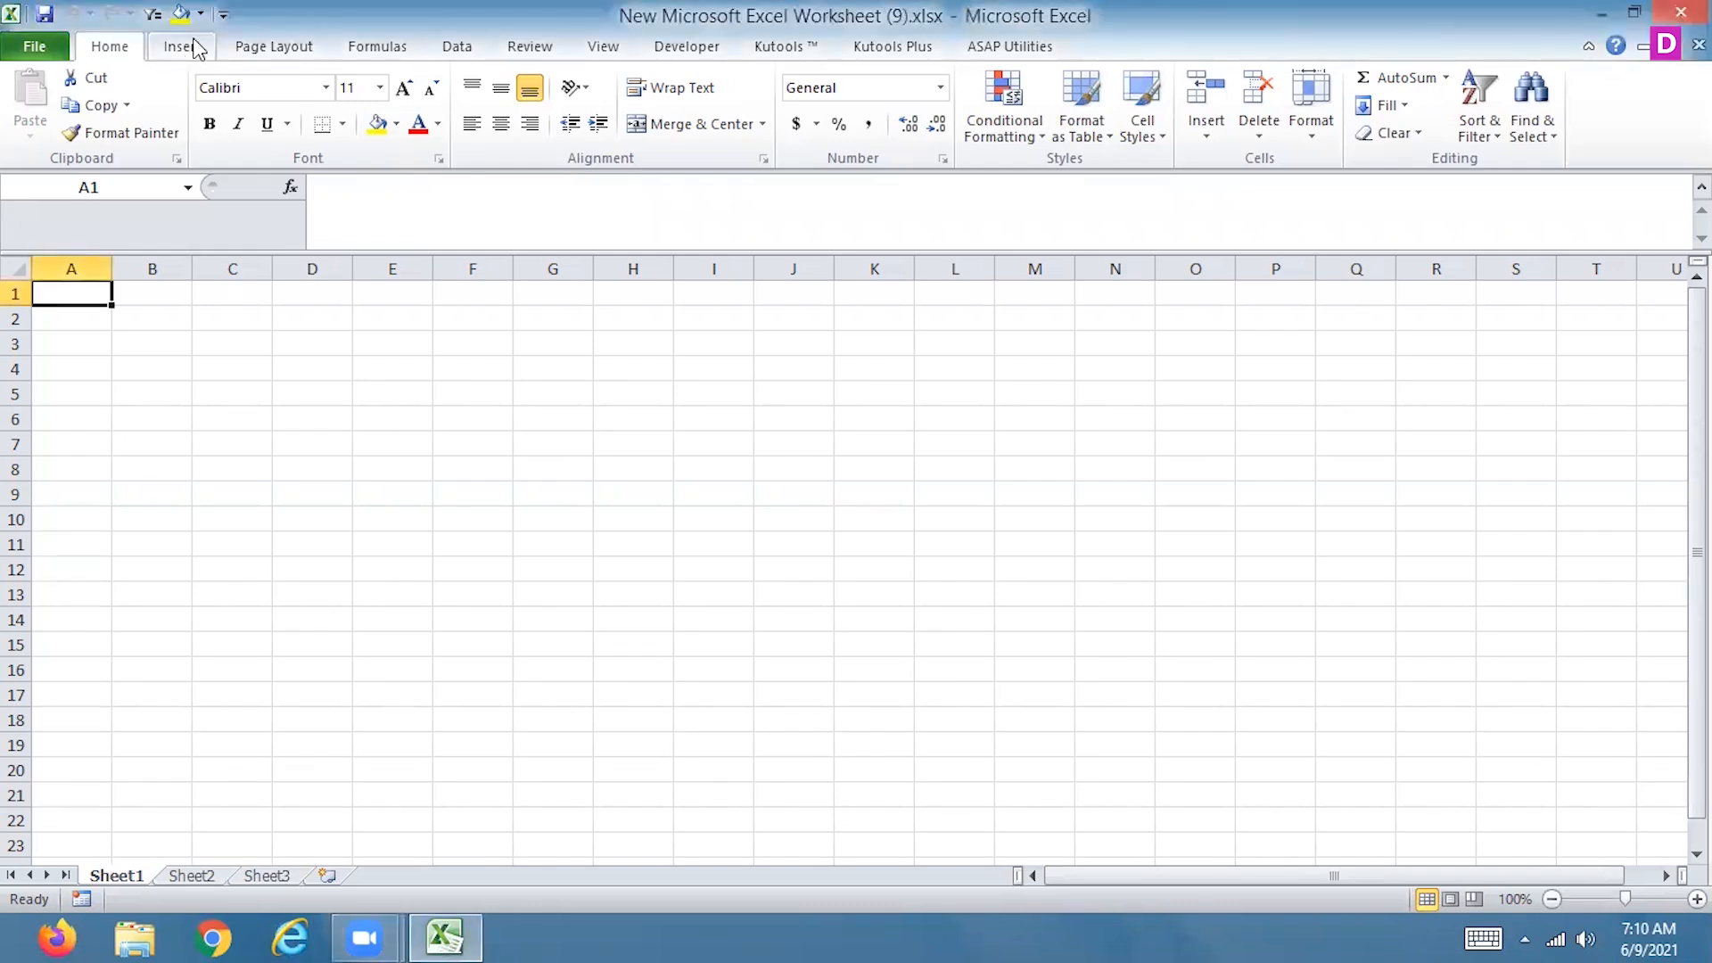
left_click(196, 46)
left_click(43, 89)
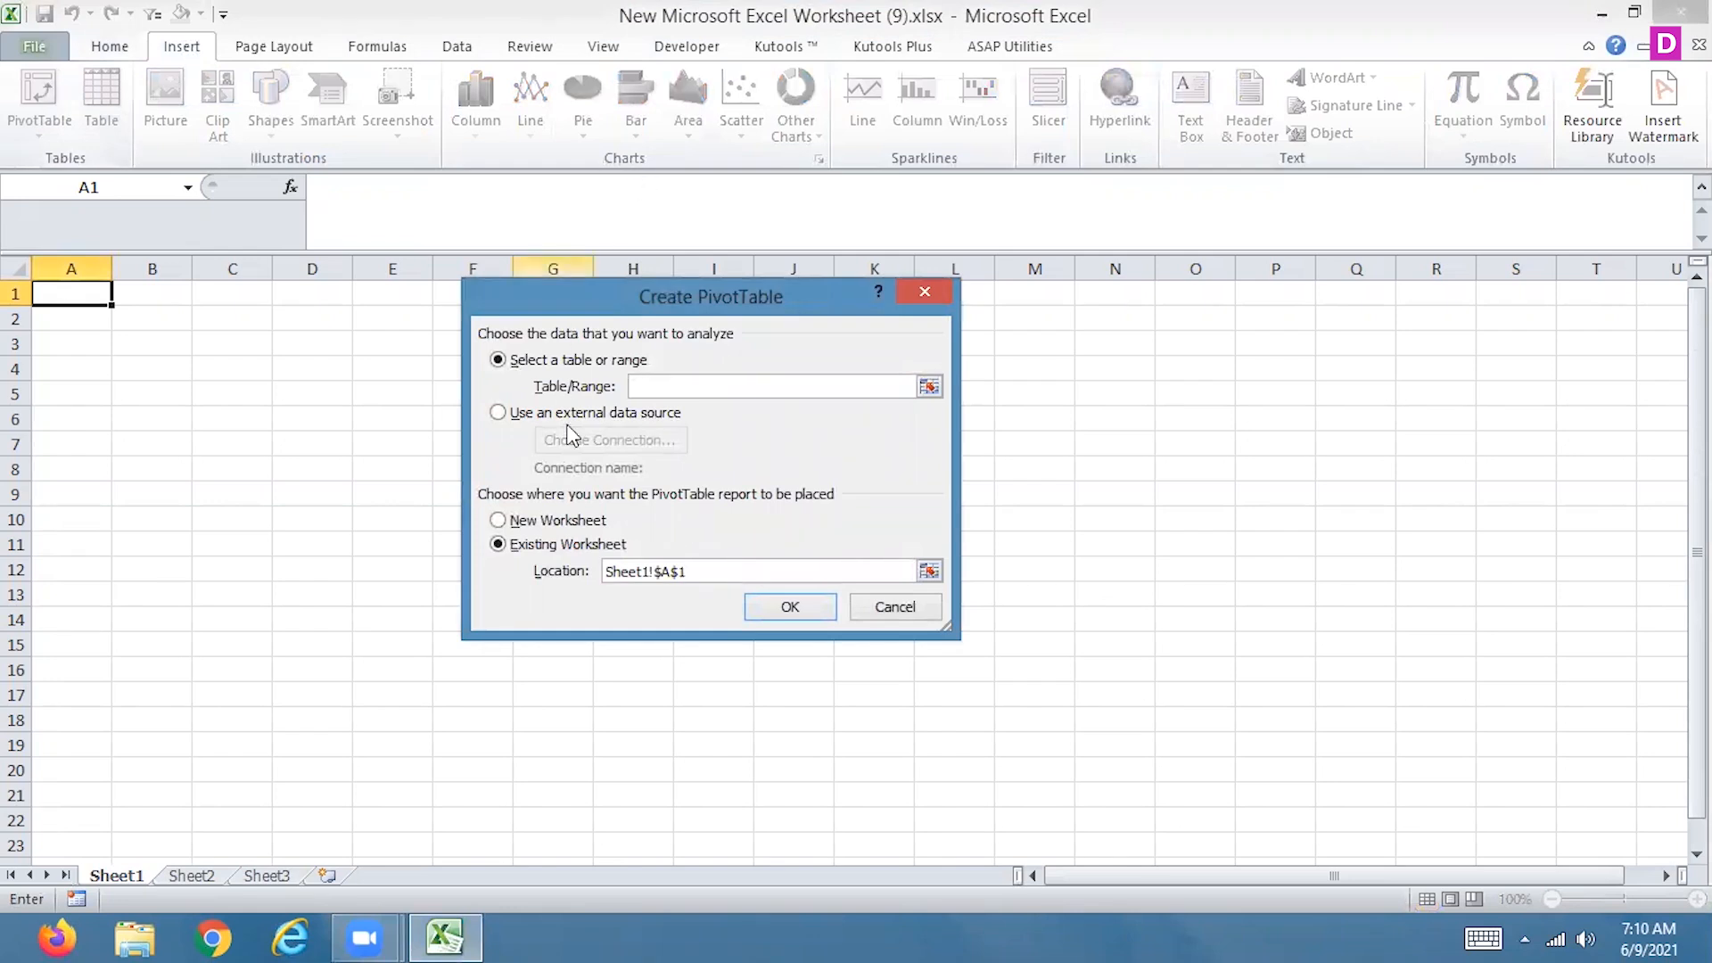
left_click(499, 415)
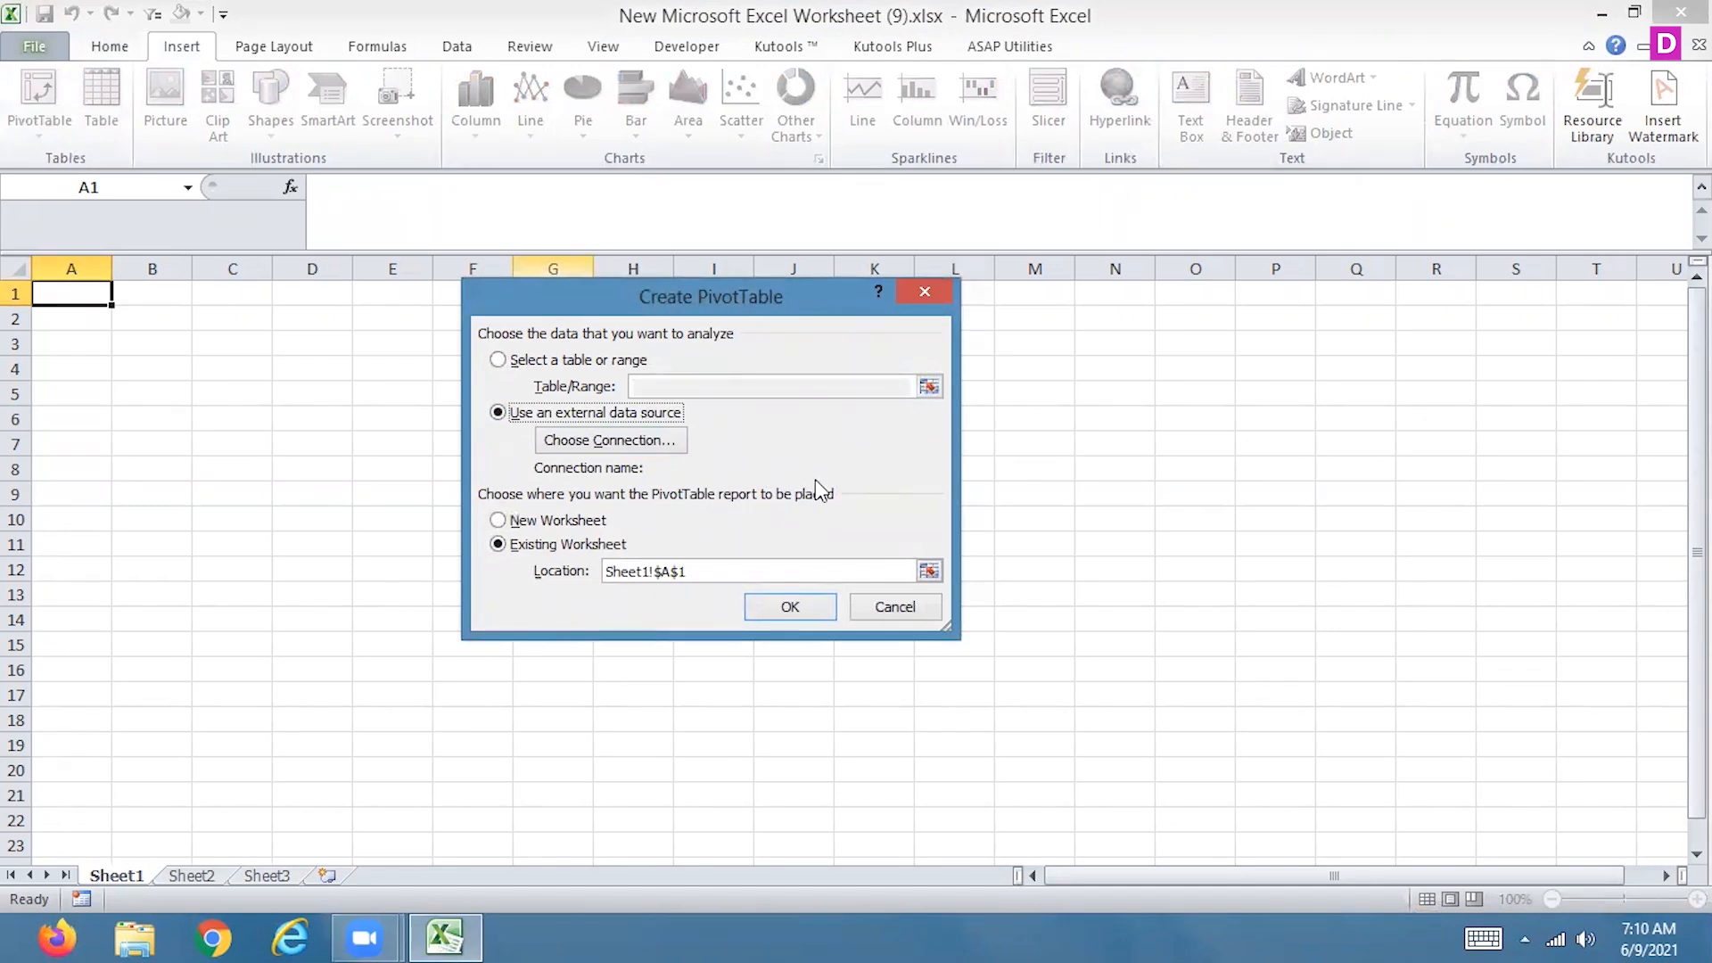
left_click(893, 608)
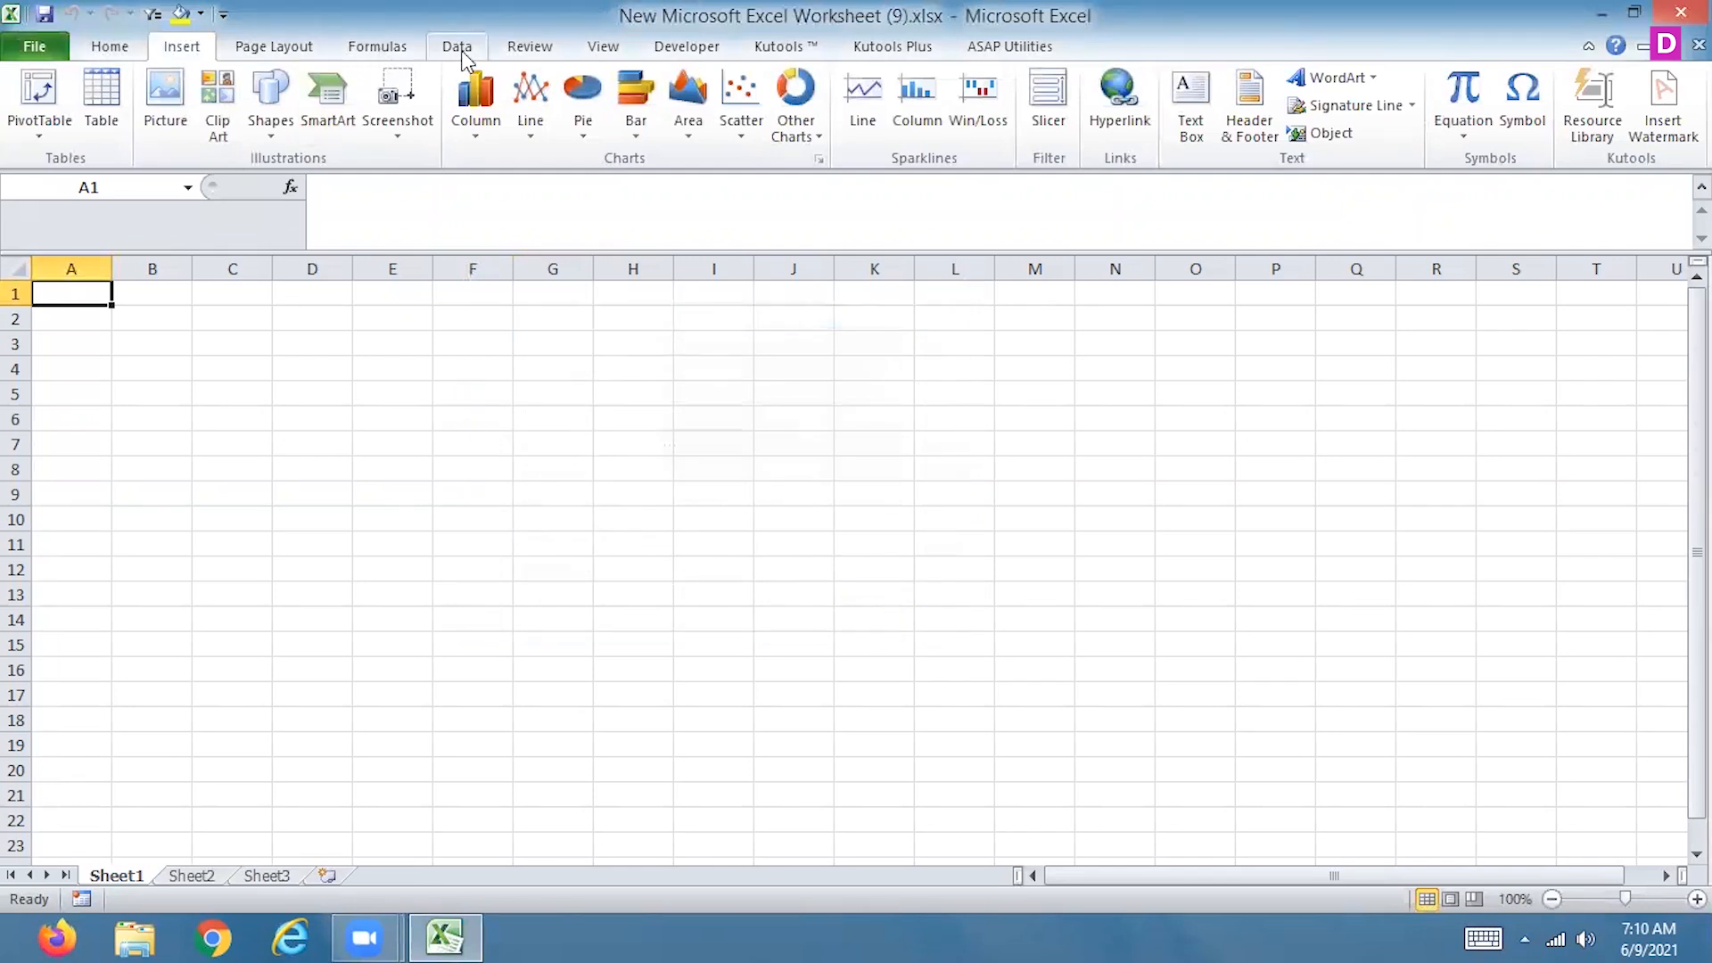
left_click(458, 49)
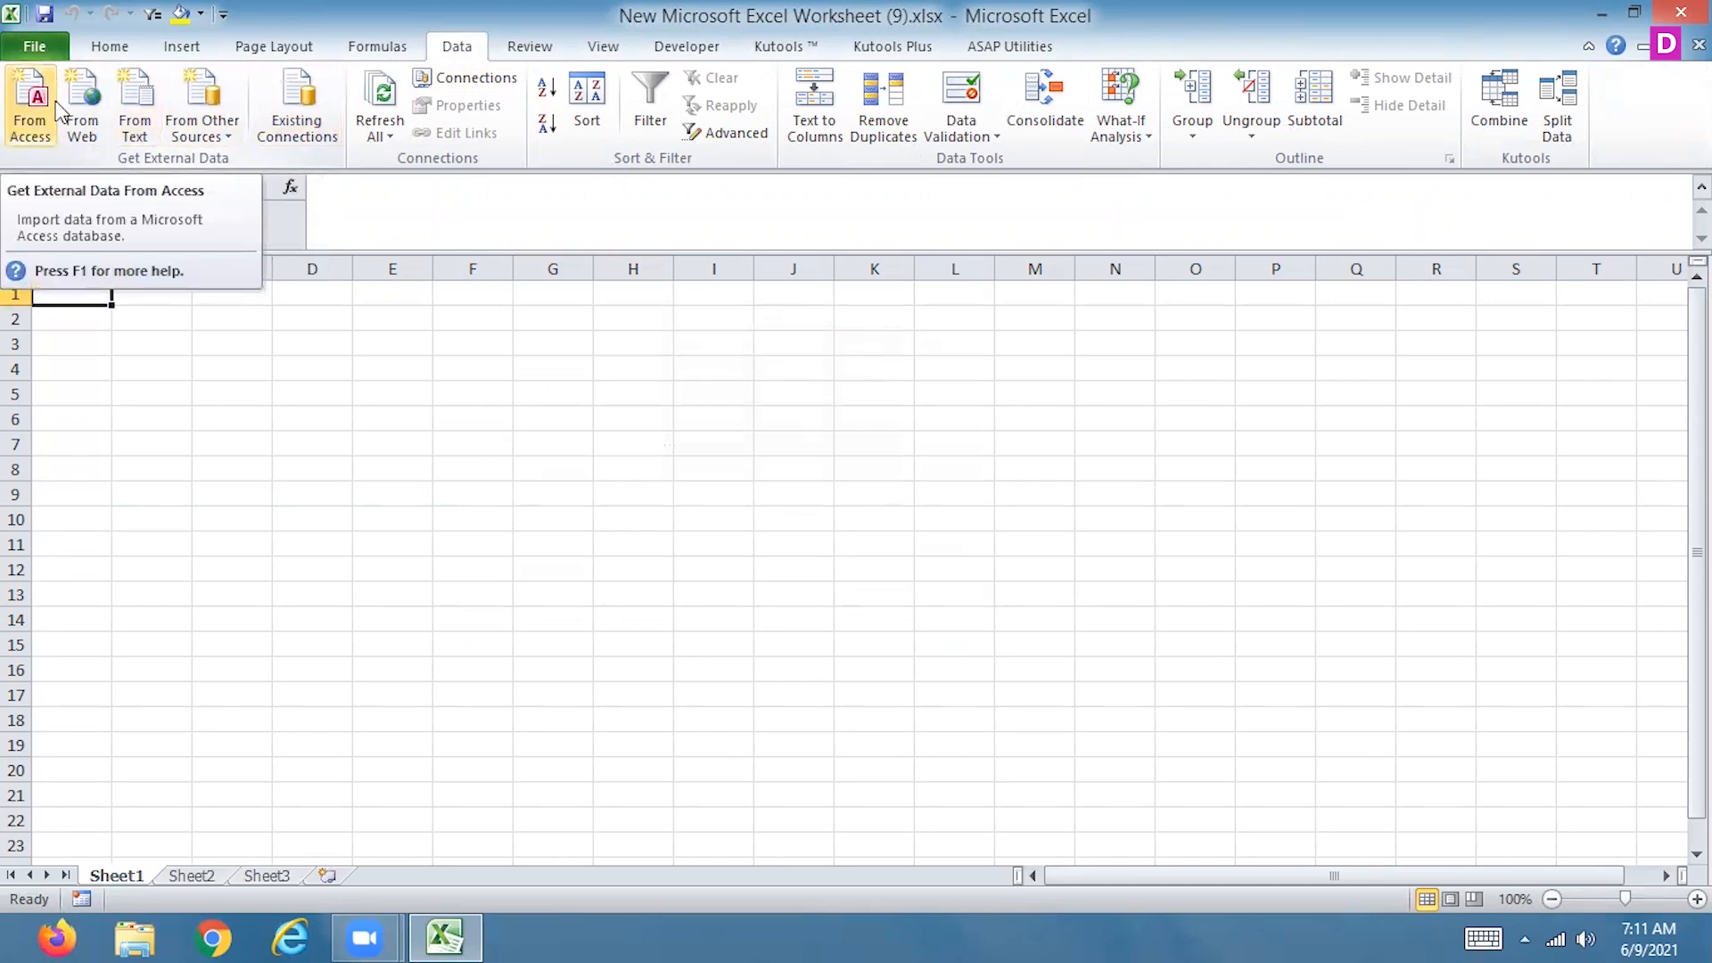
left_click(186, 50)
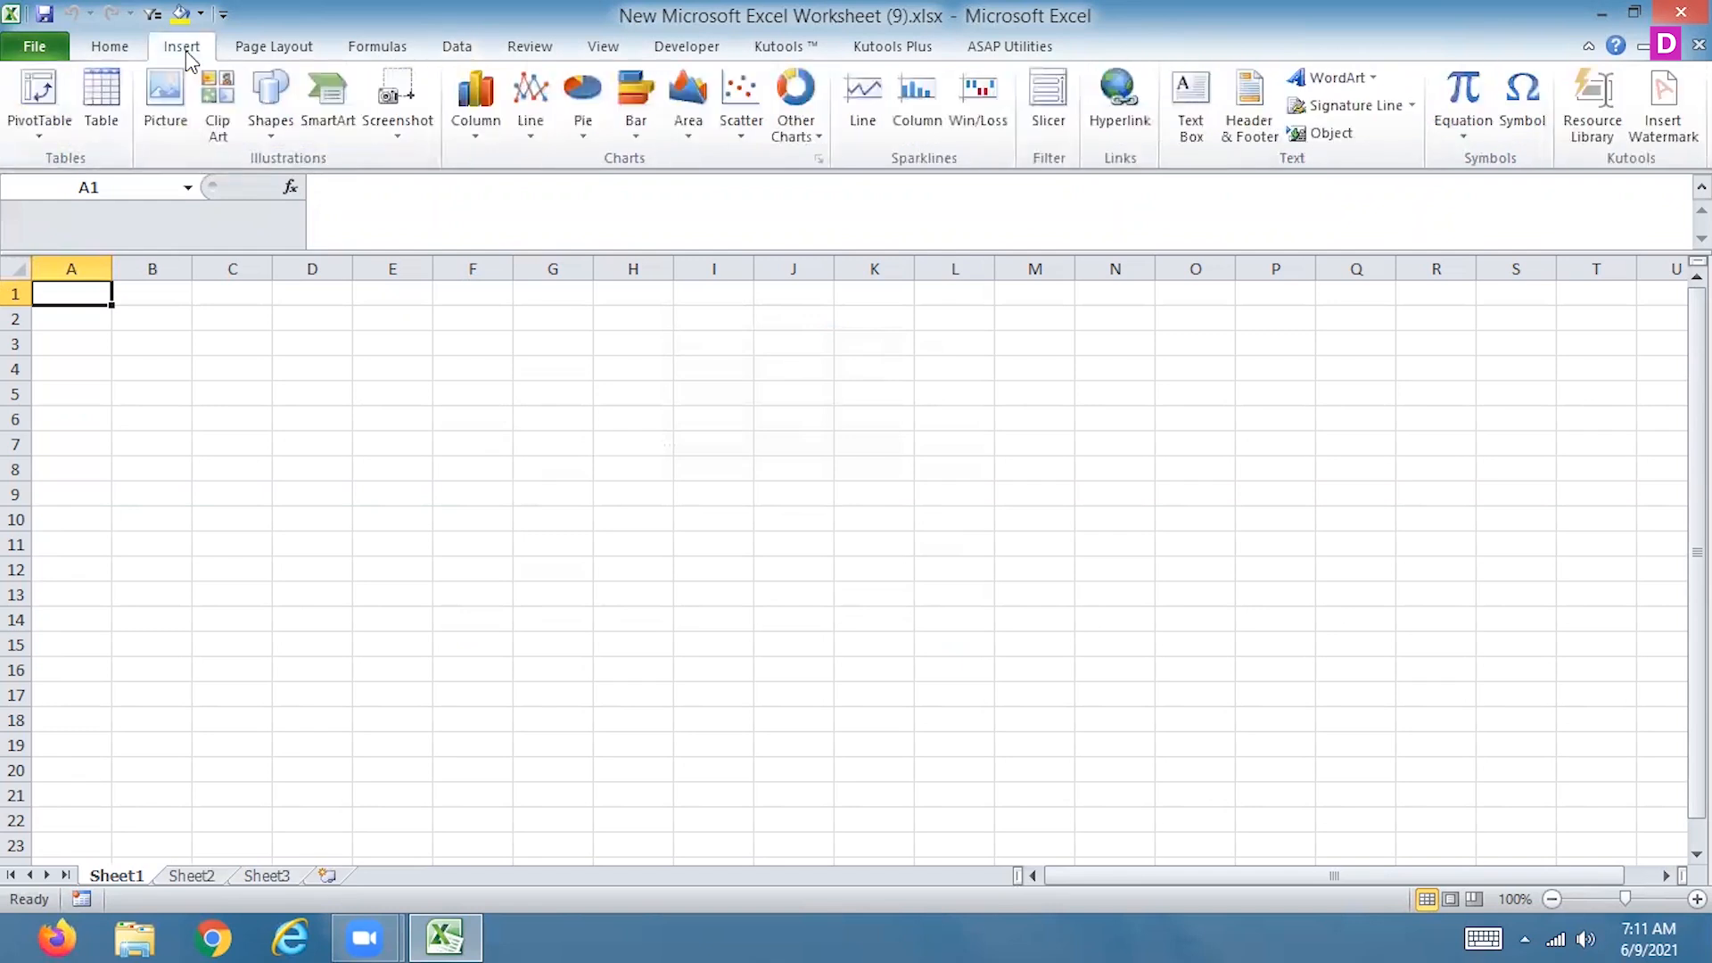
left_click(456, 47)
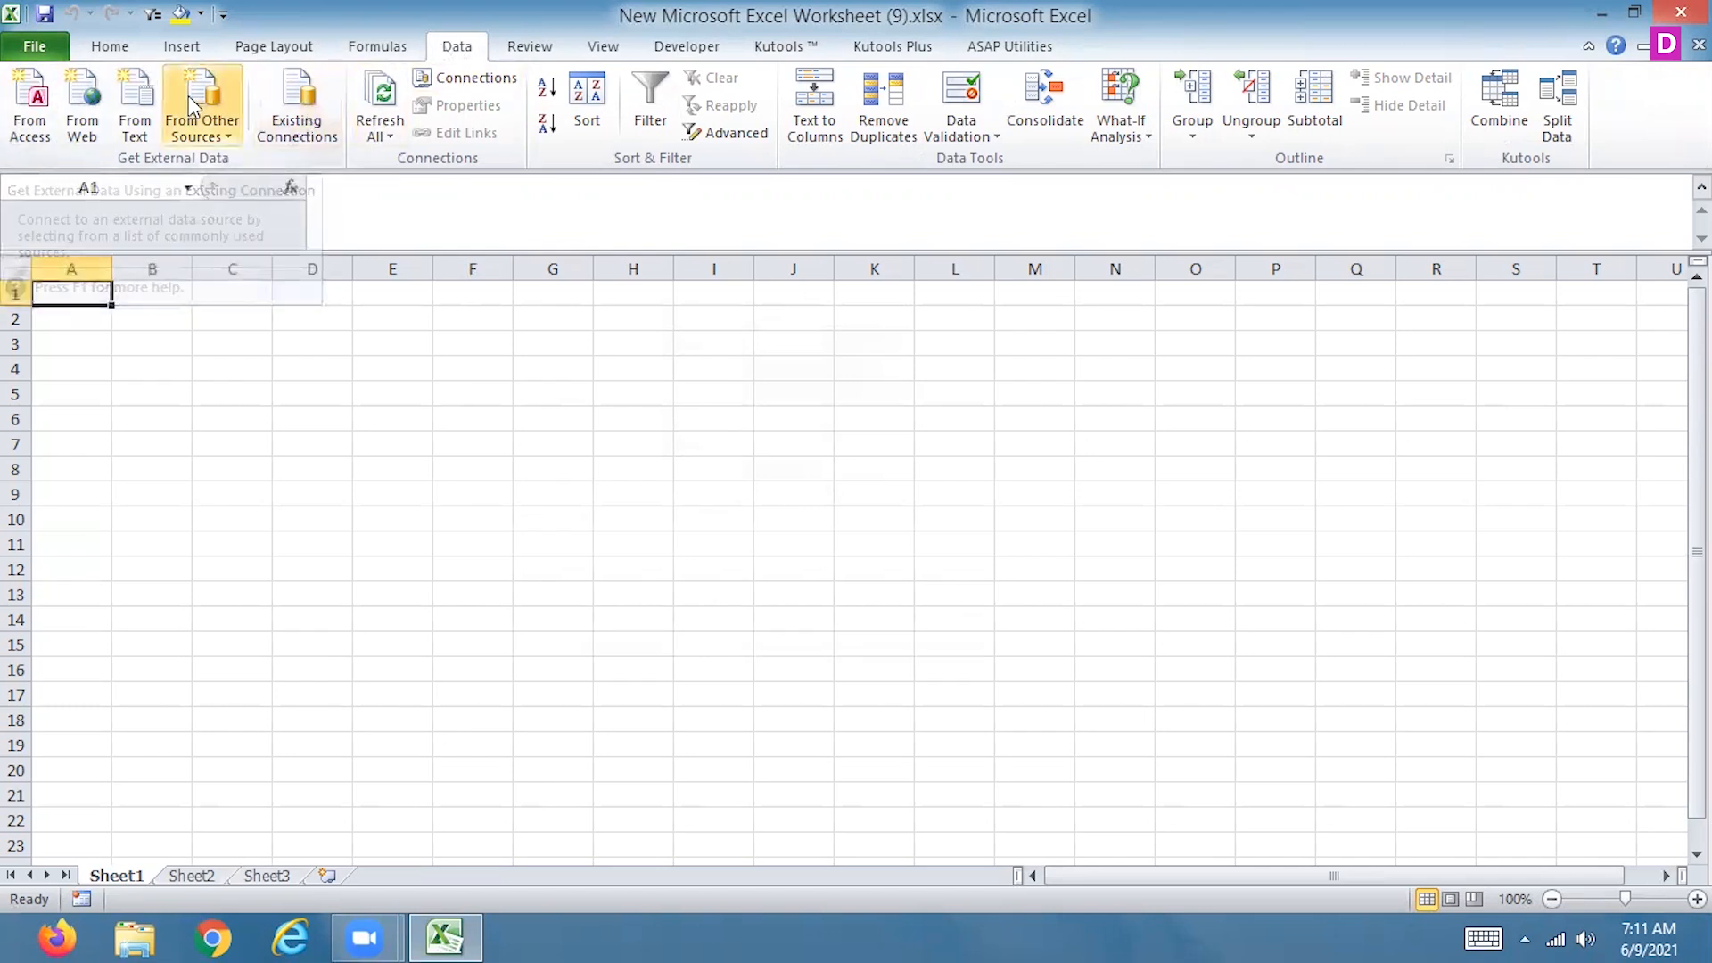
left_click(190, 50)
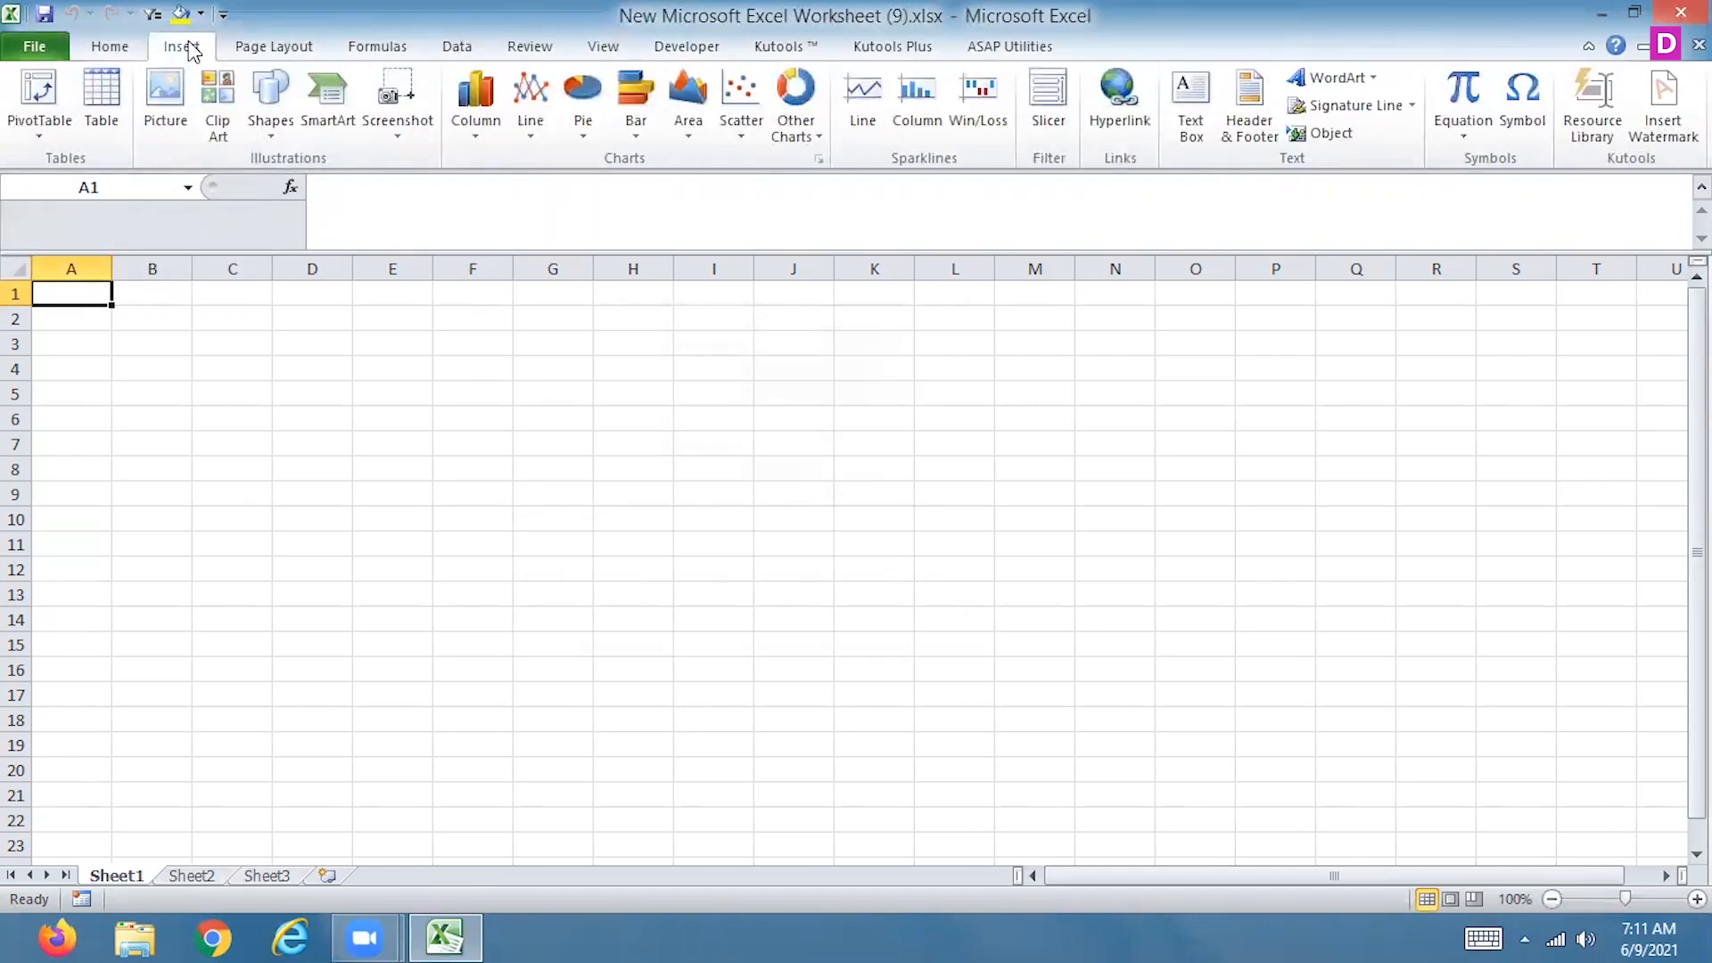
left_click(455, 48)
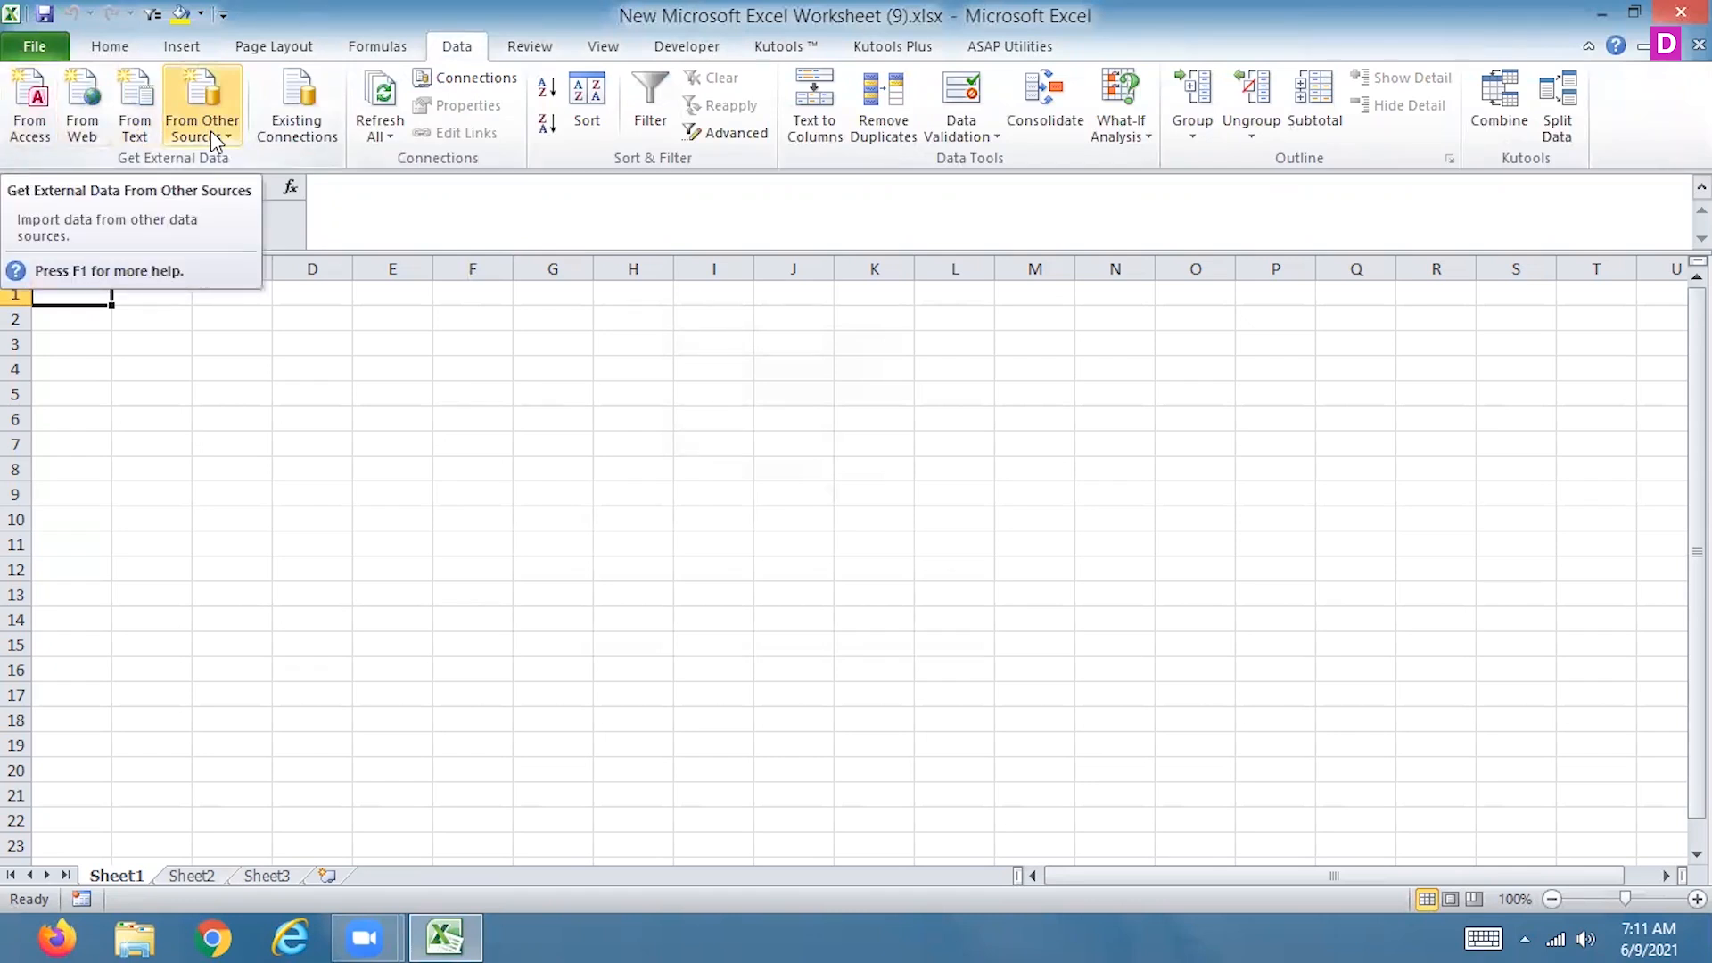
Start a PivotTable based on an external data source and browse for more connection files
left_click(181, 49)
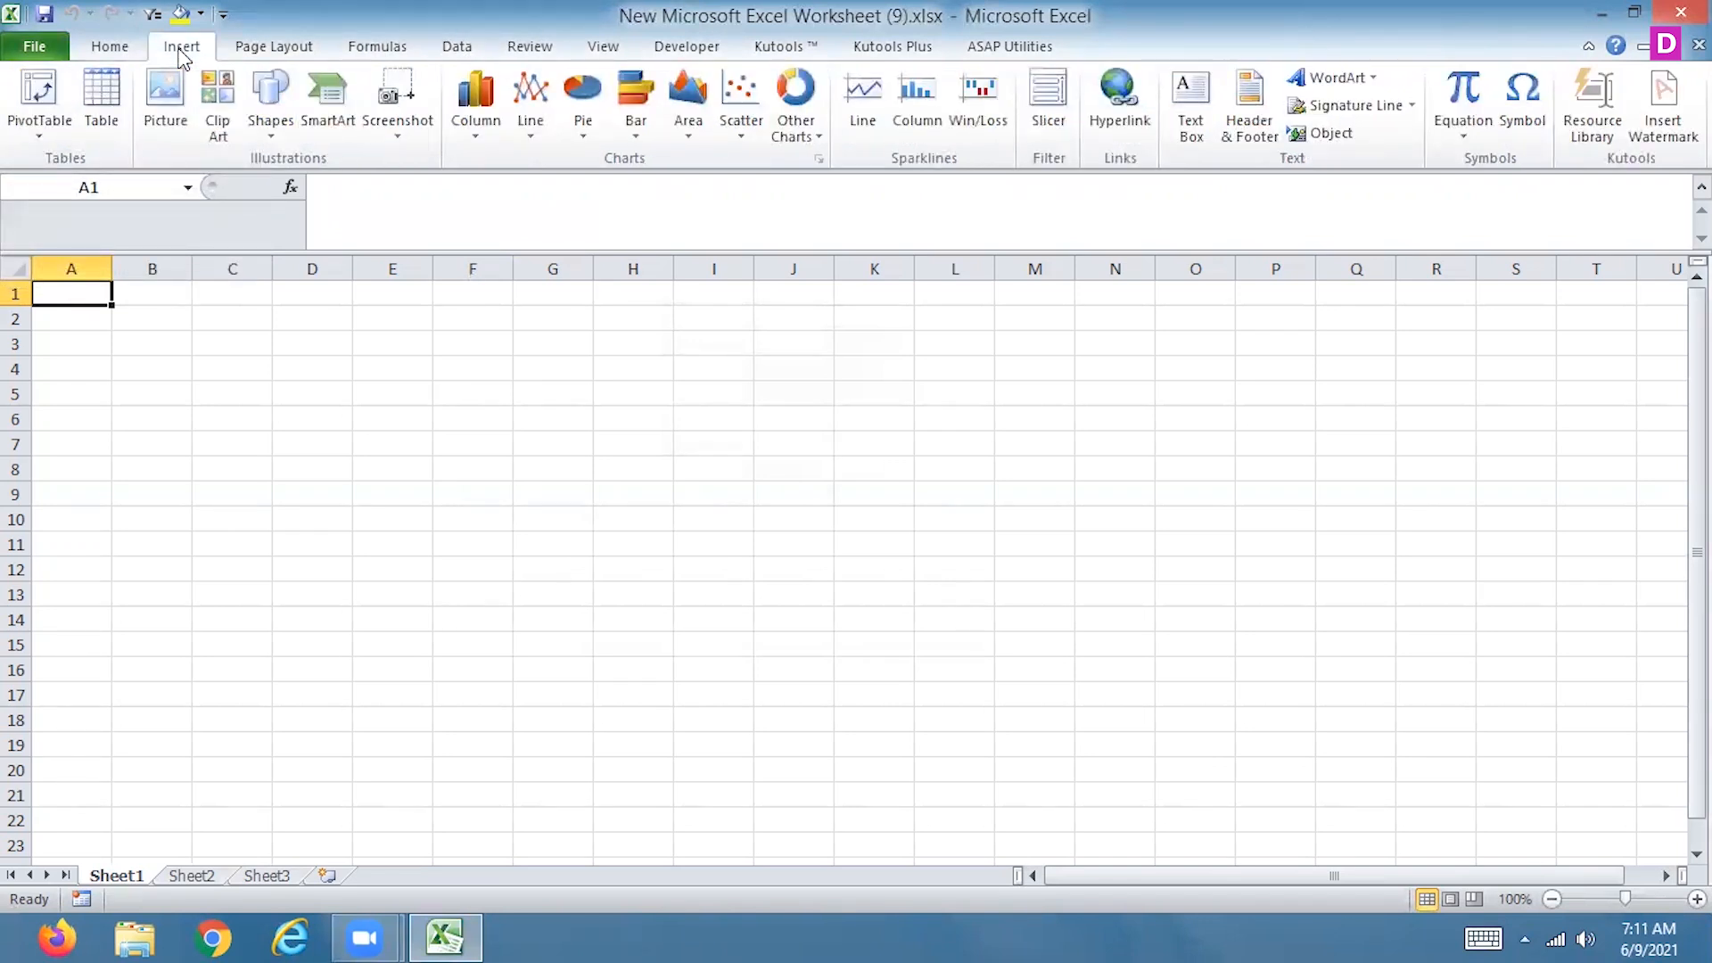
left_click(39, 89)
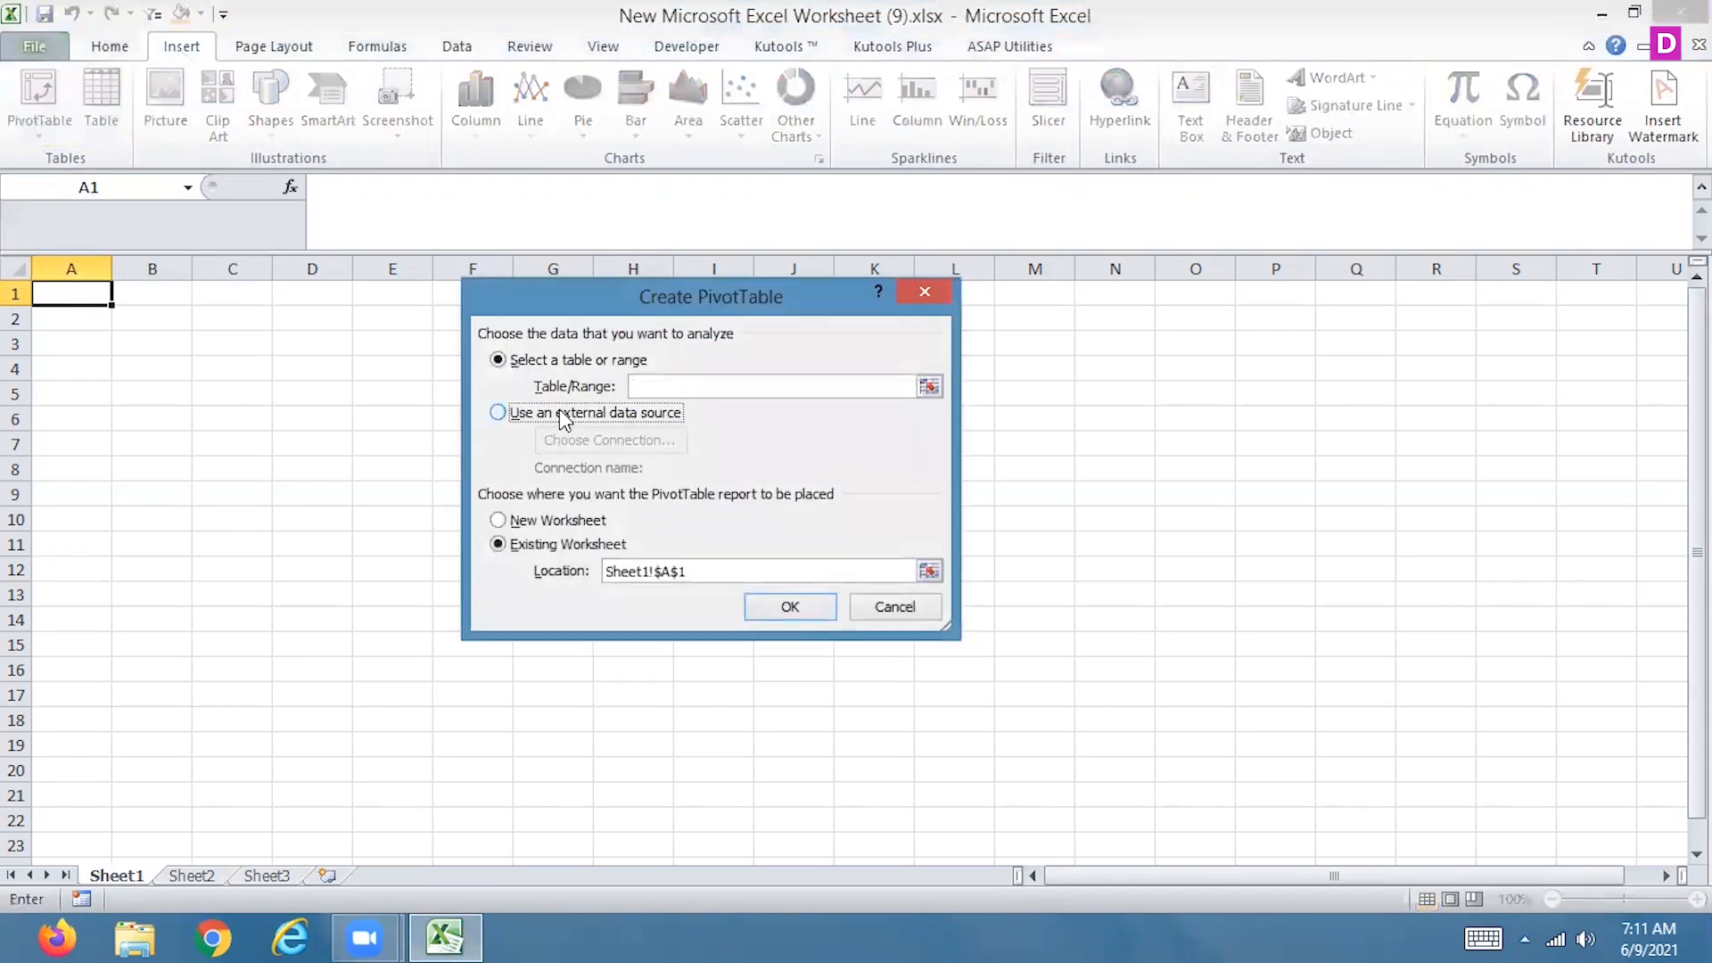
left_click(564, 415)
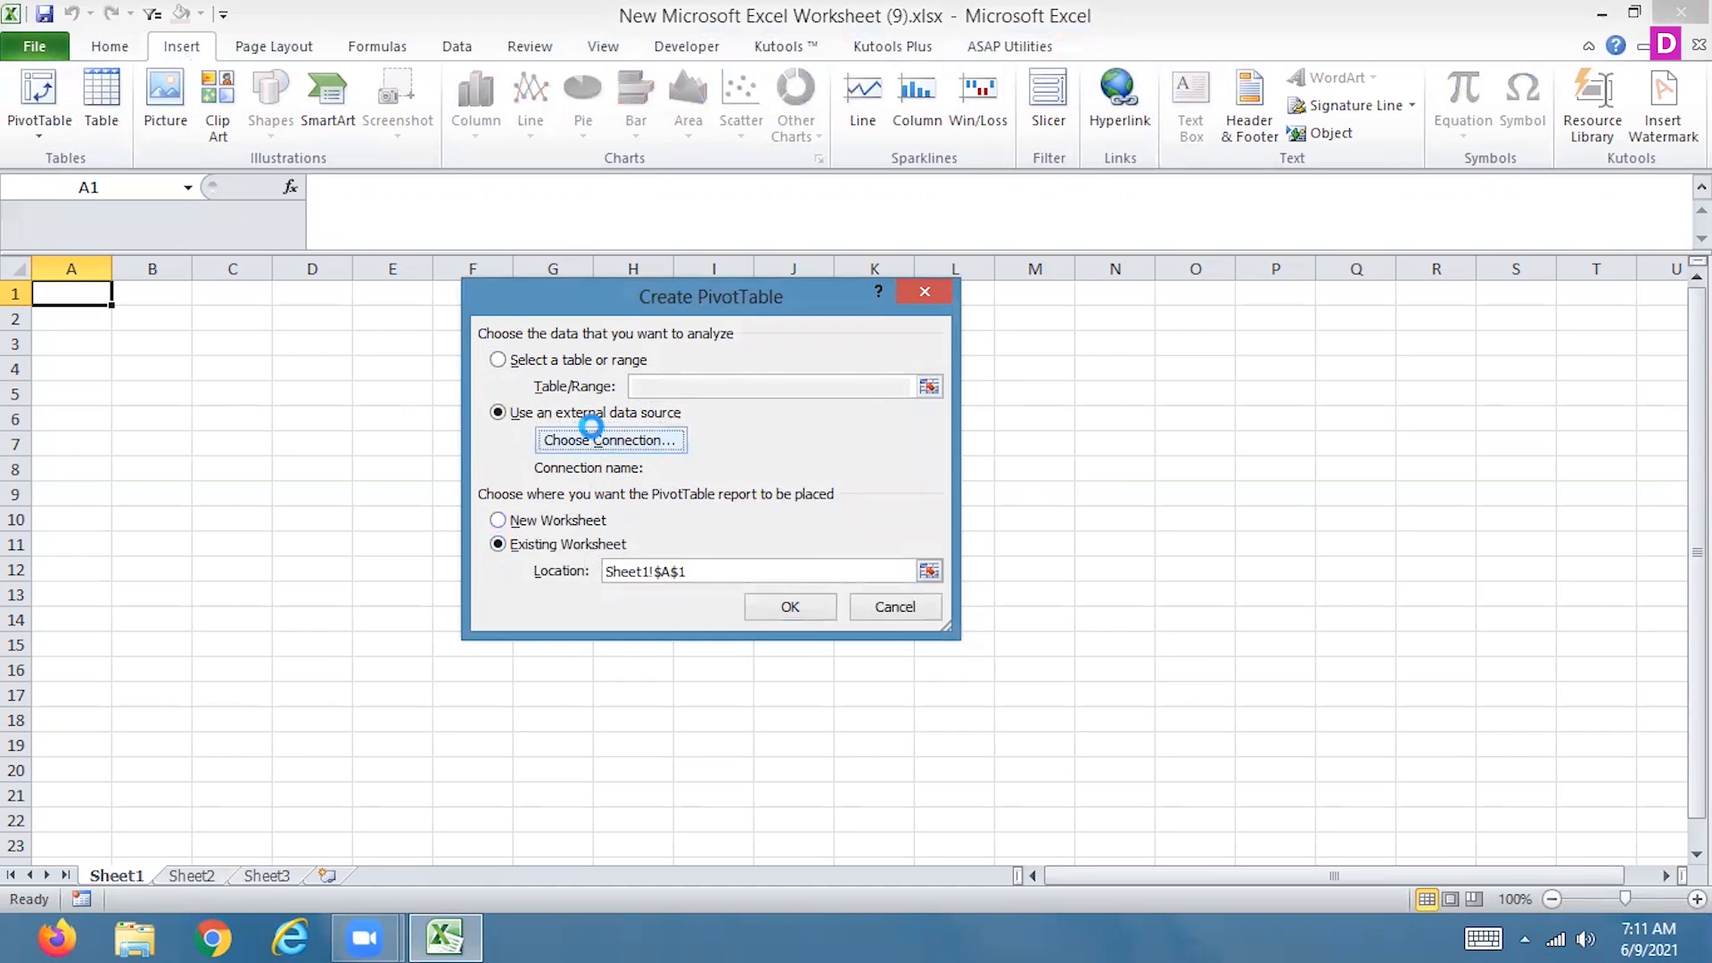
left_click(598, 439)
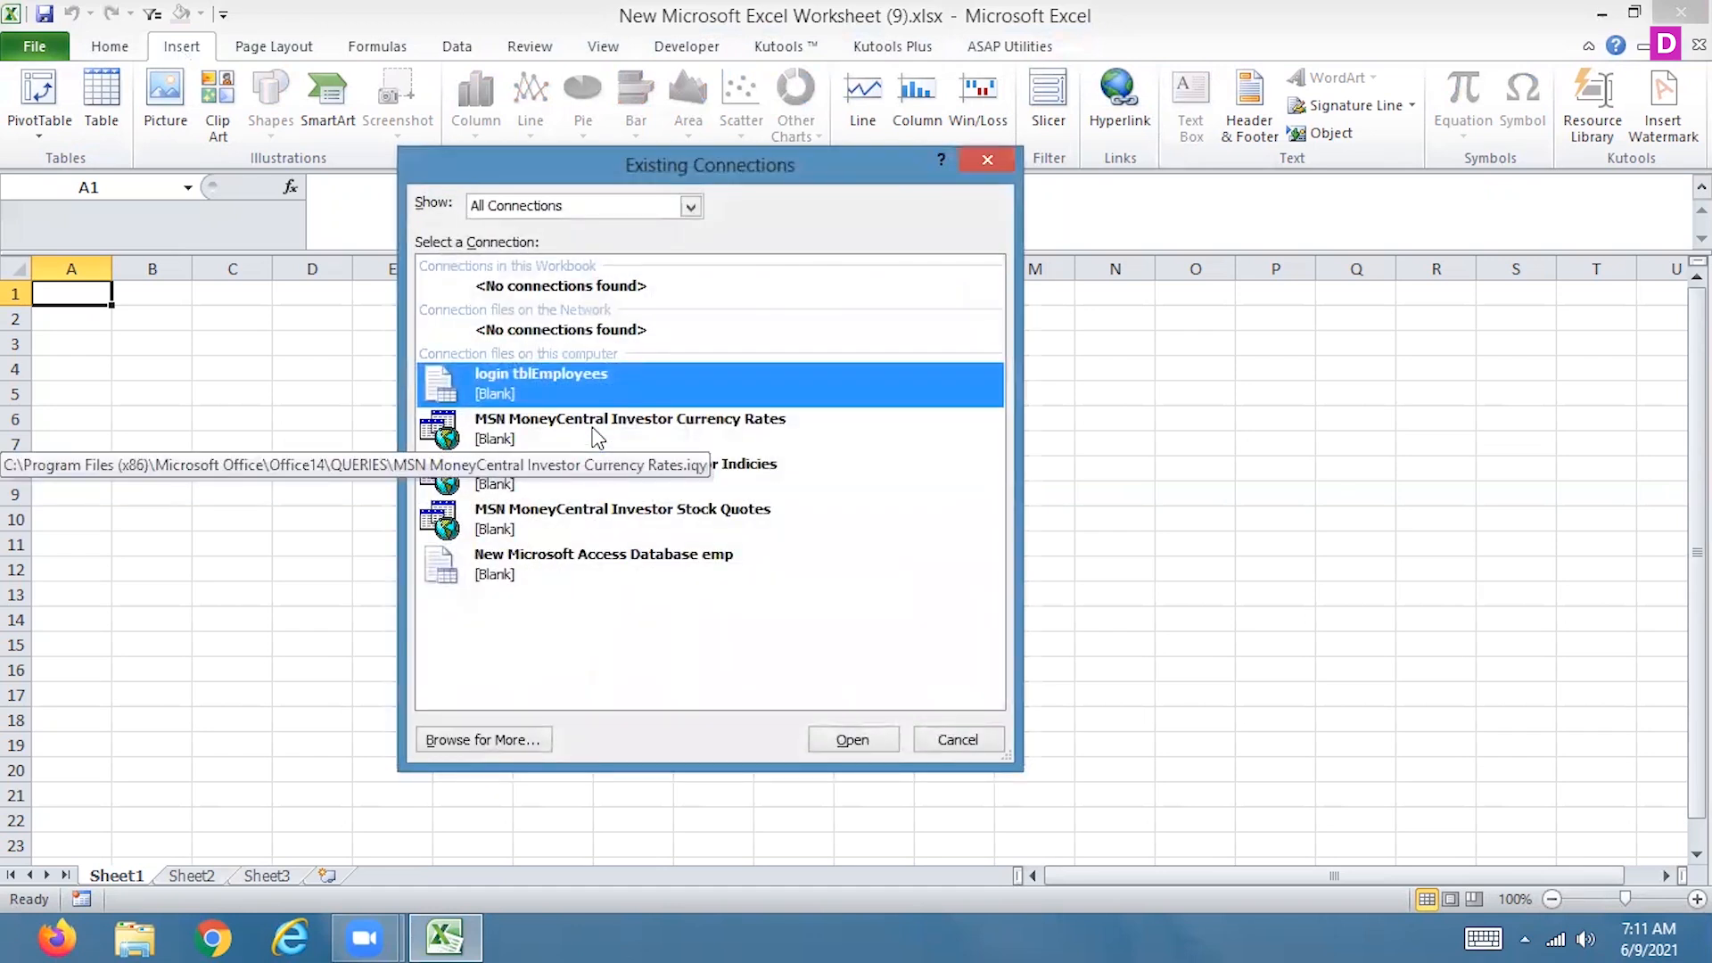
left_click(505, 741)
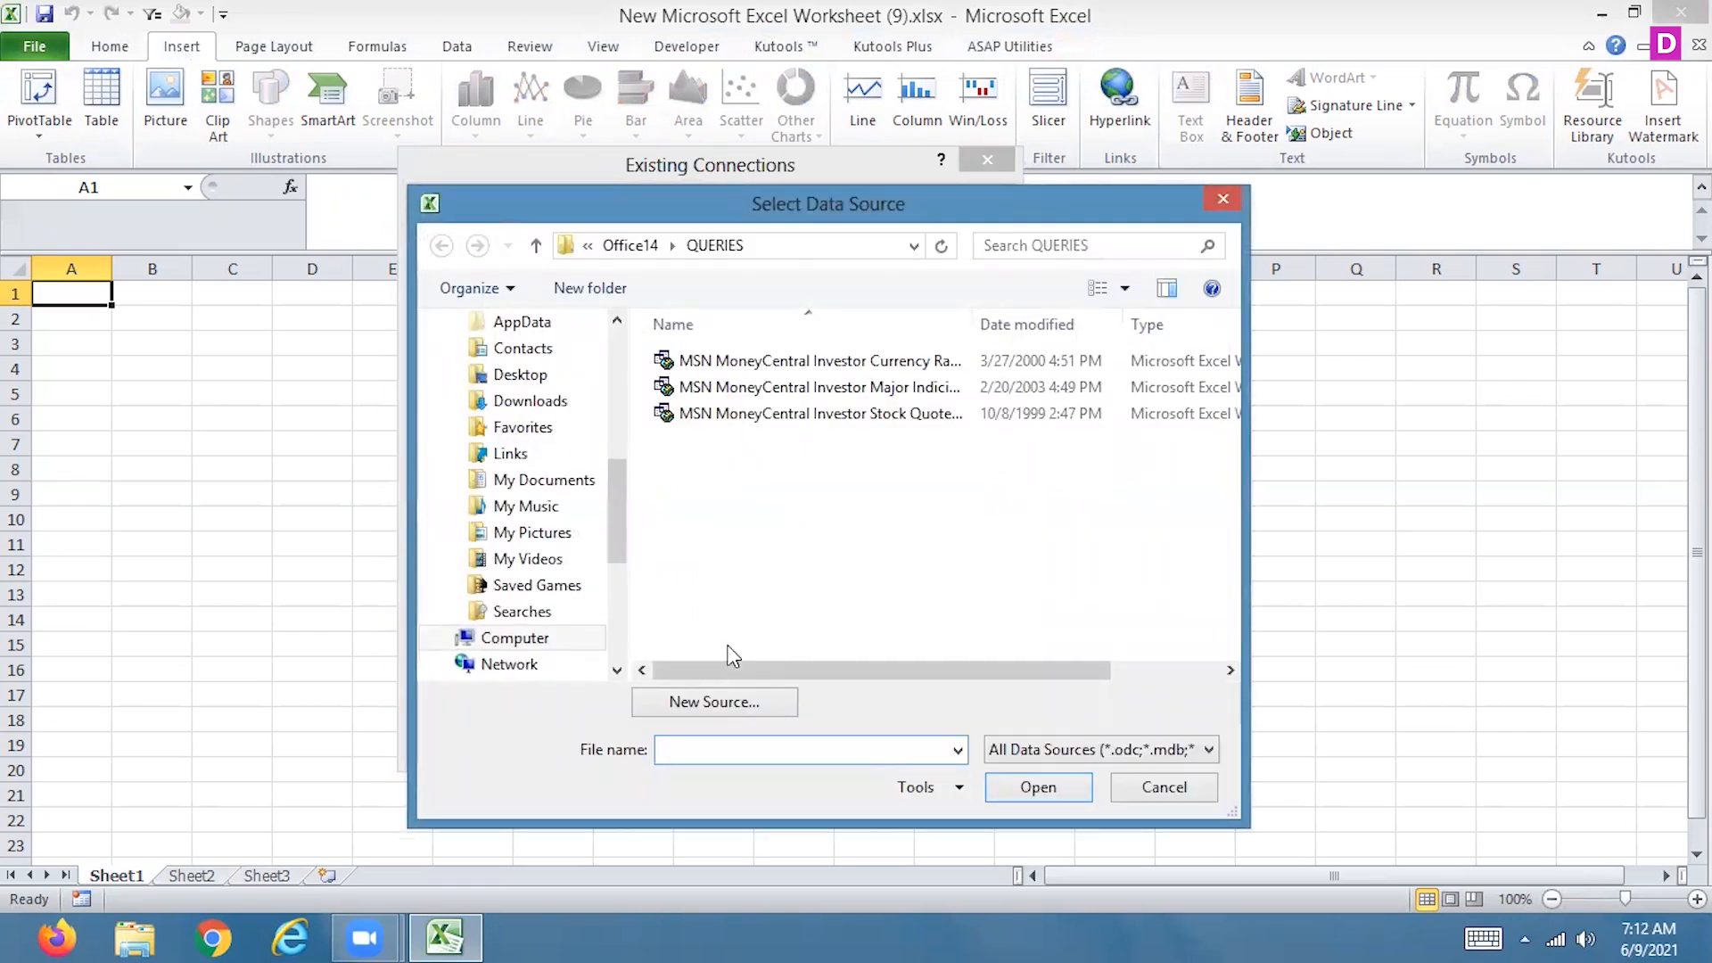
Search the whole computer for *.mdb database files to use as the data source
left_click_drag(615, 513, 622, 642)
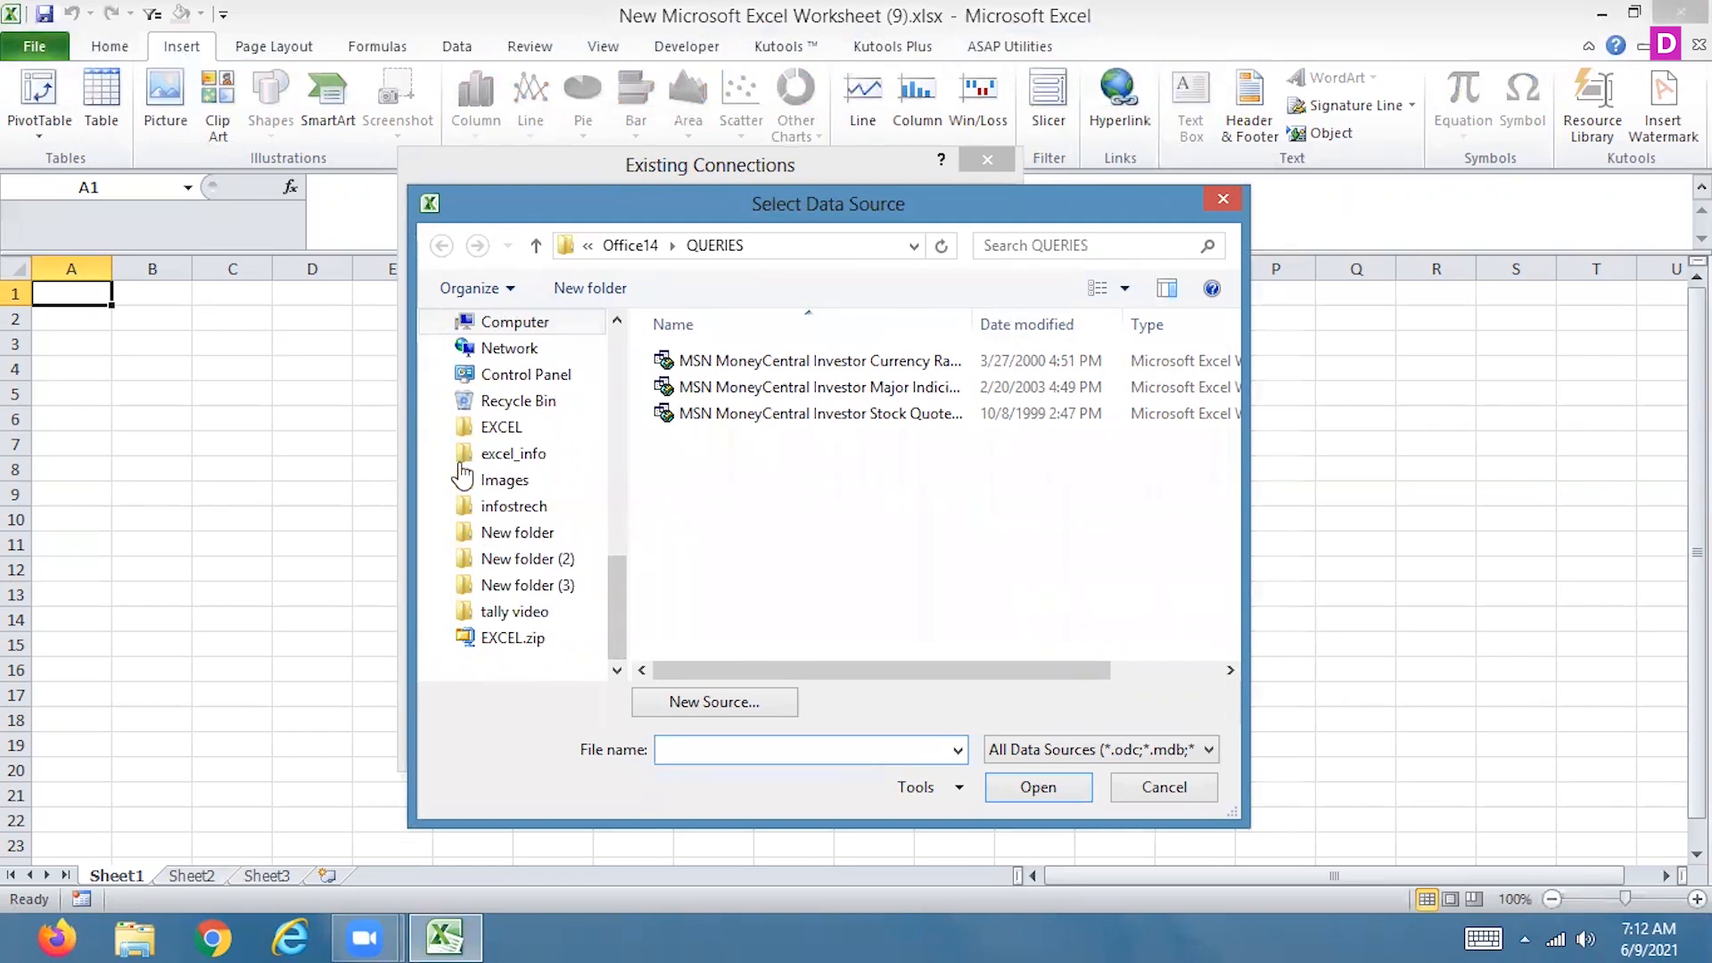
left_click(545, 326)
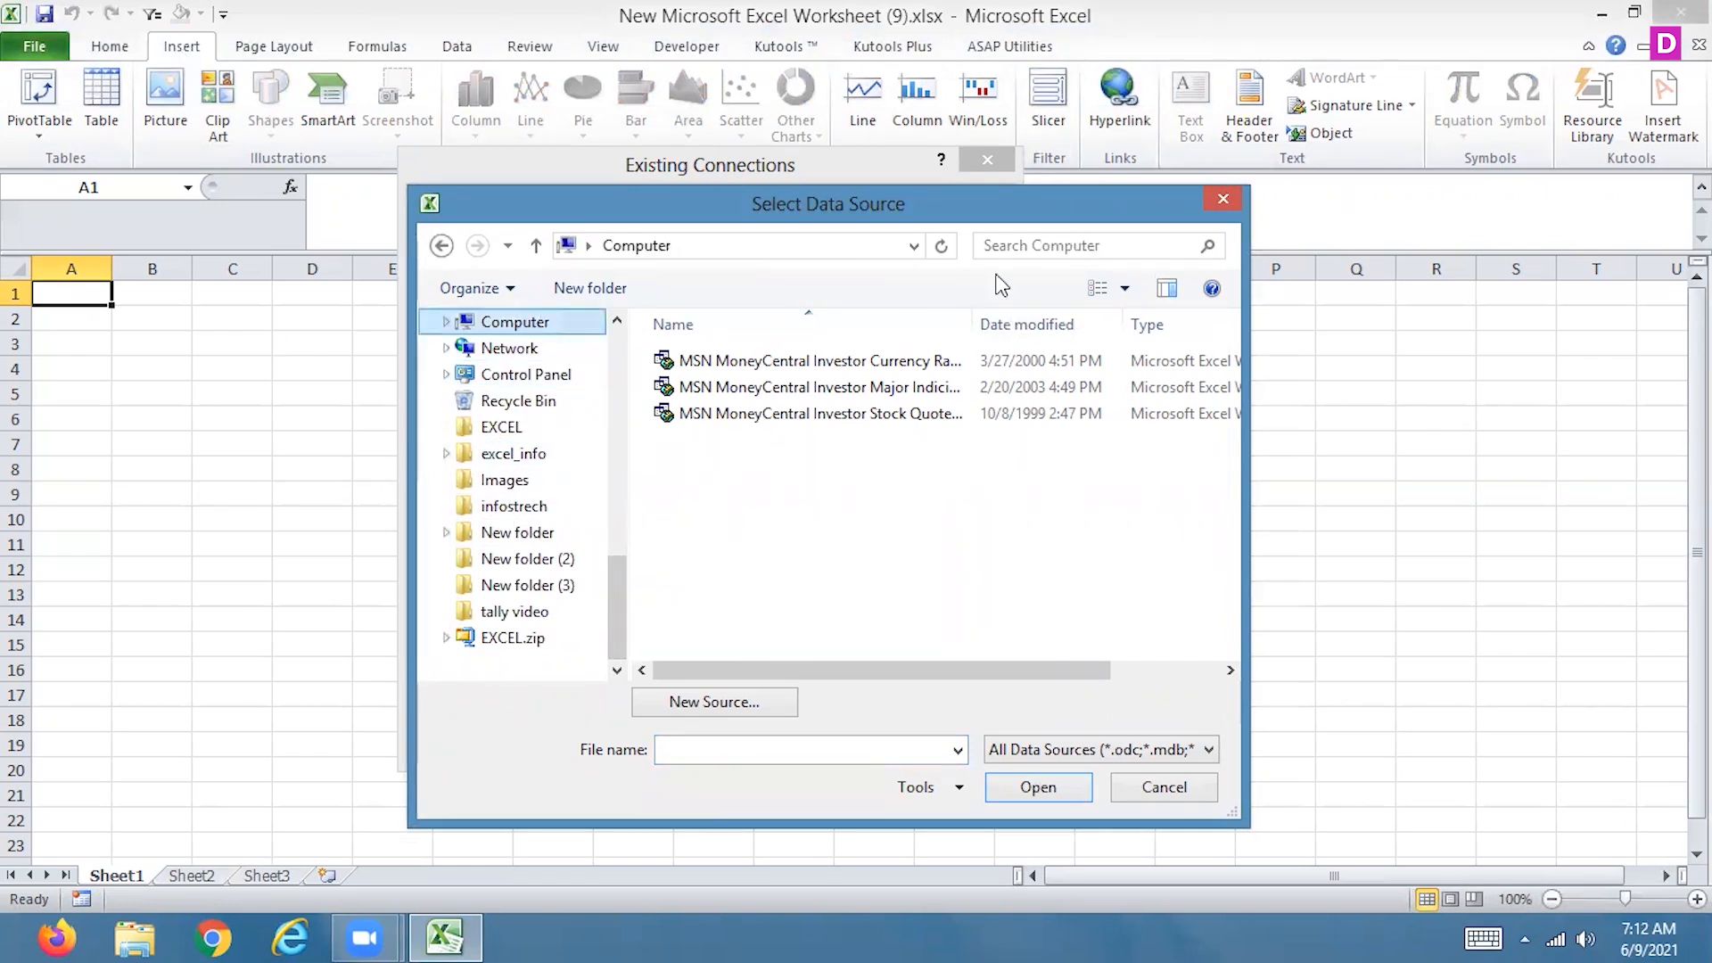
left_click(1030, 246)
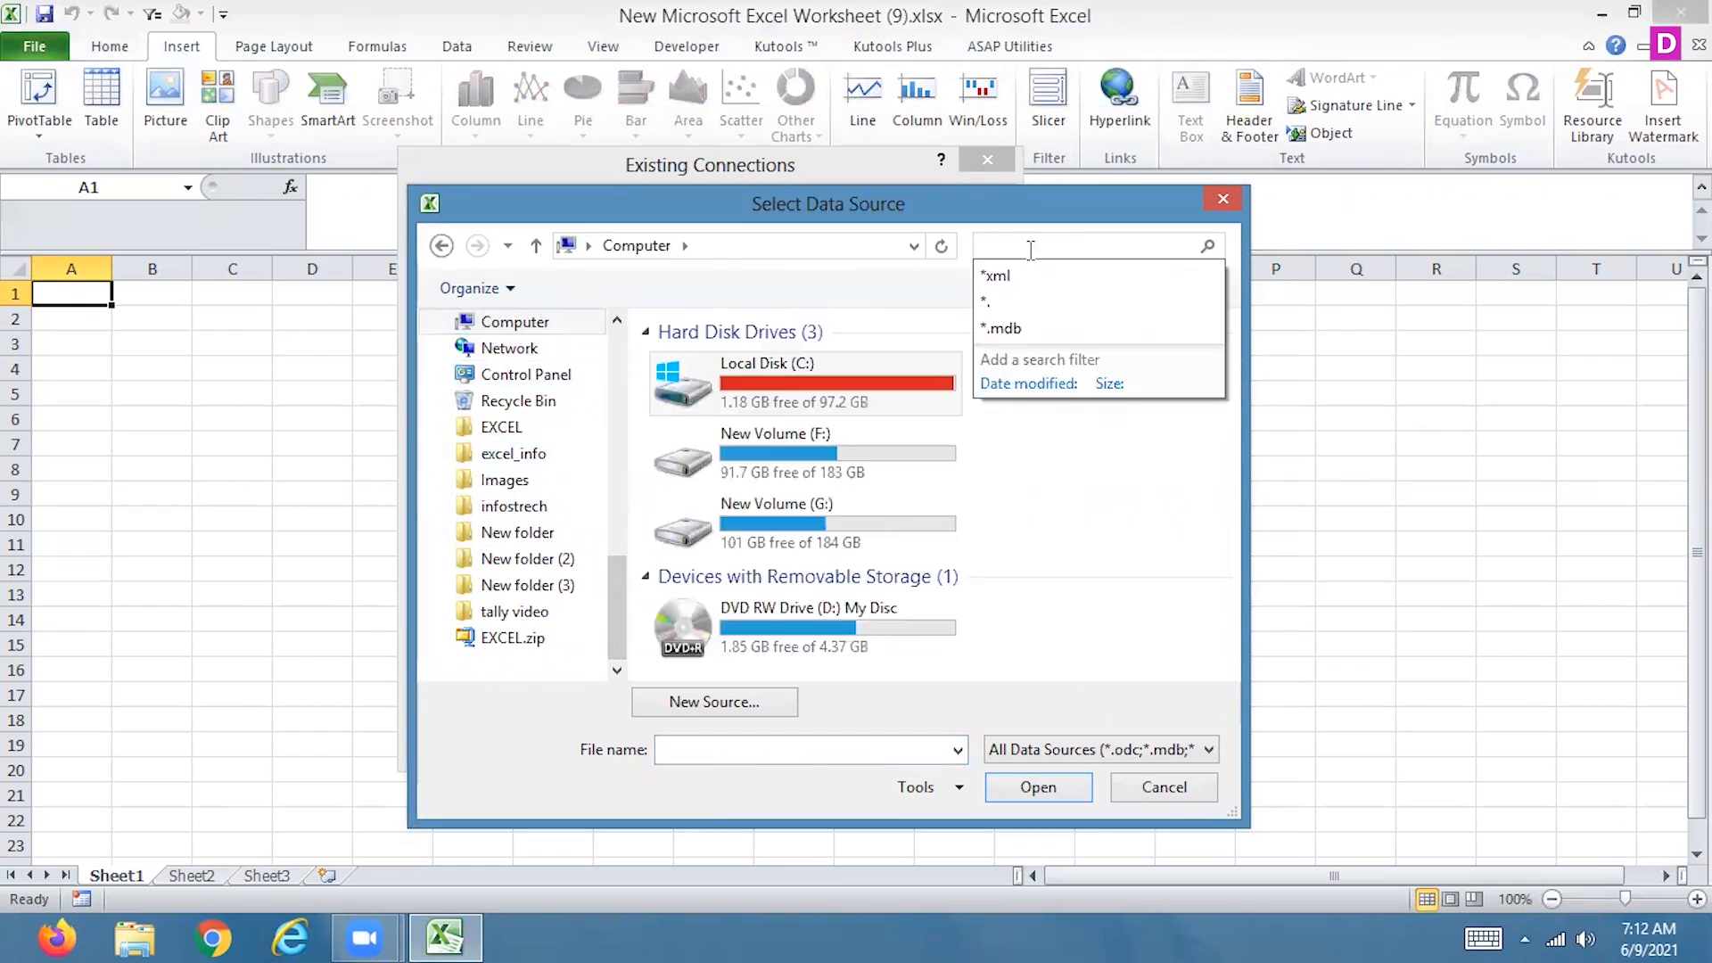
left_click(1067, 329)
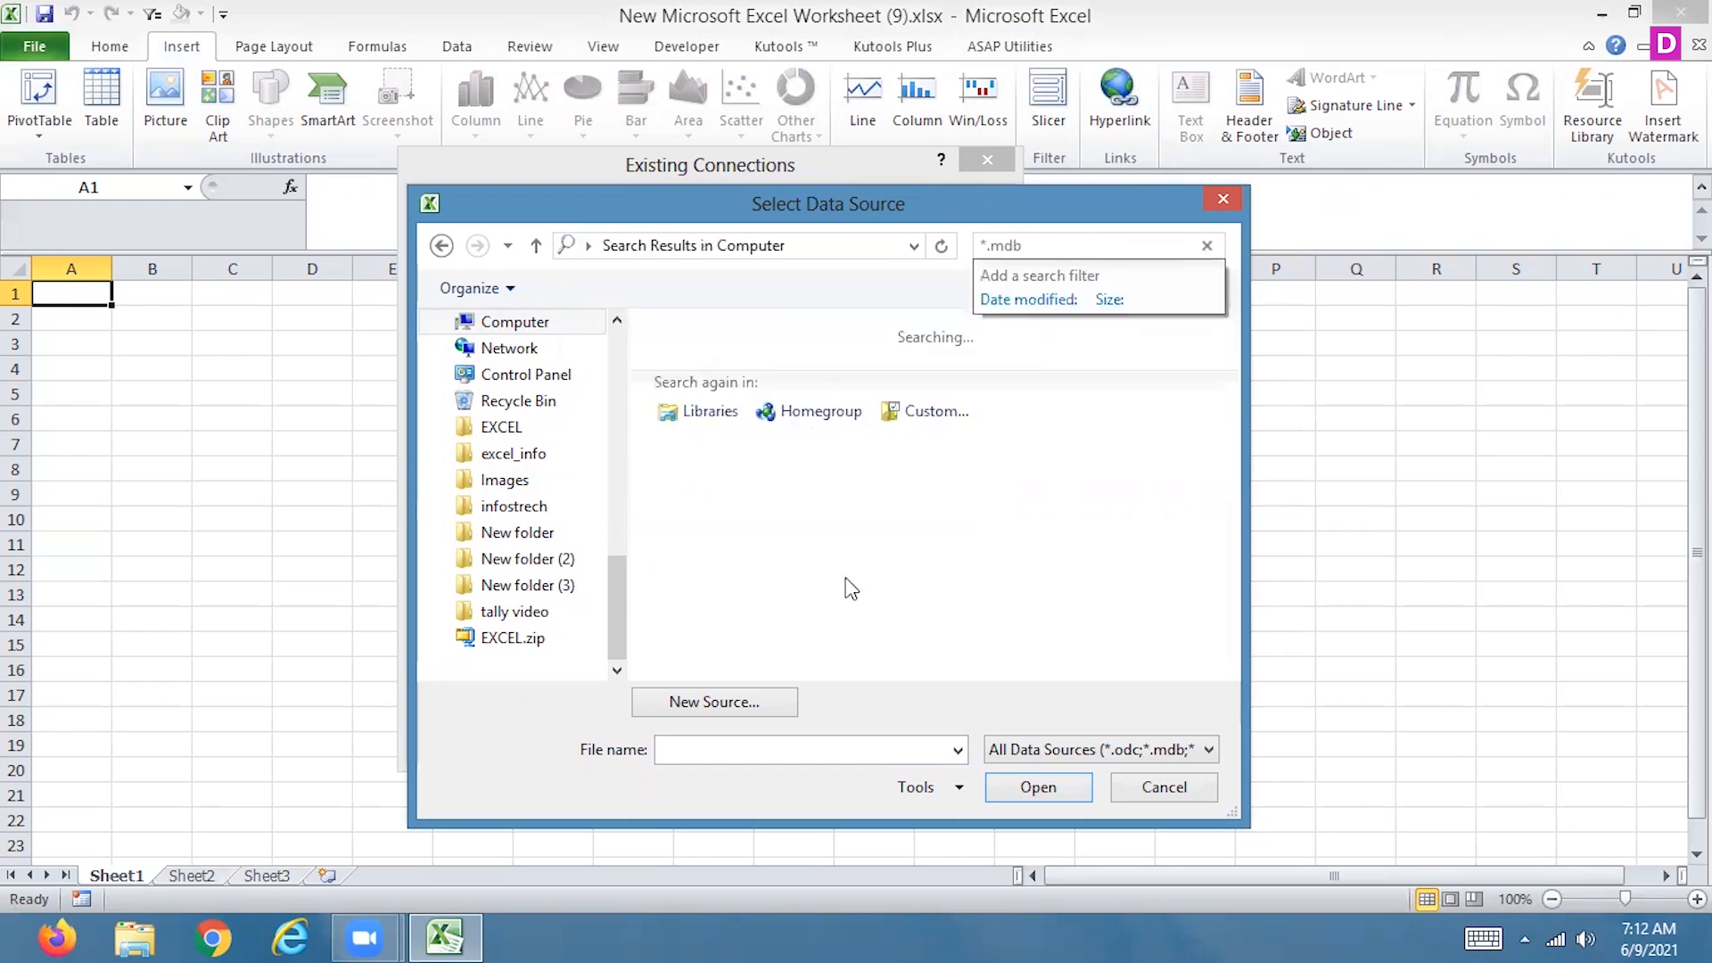
left_click(959, 547)
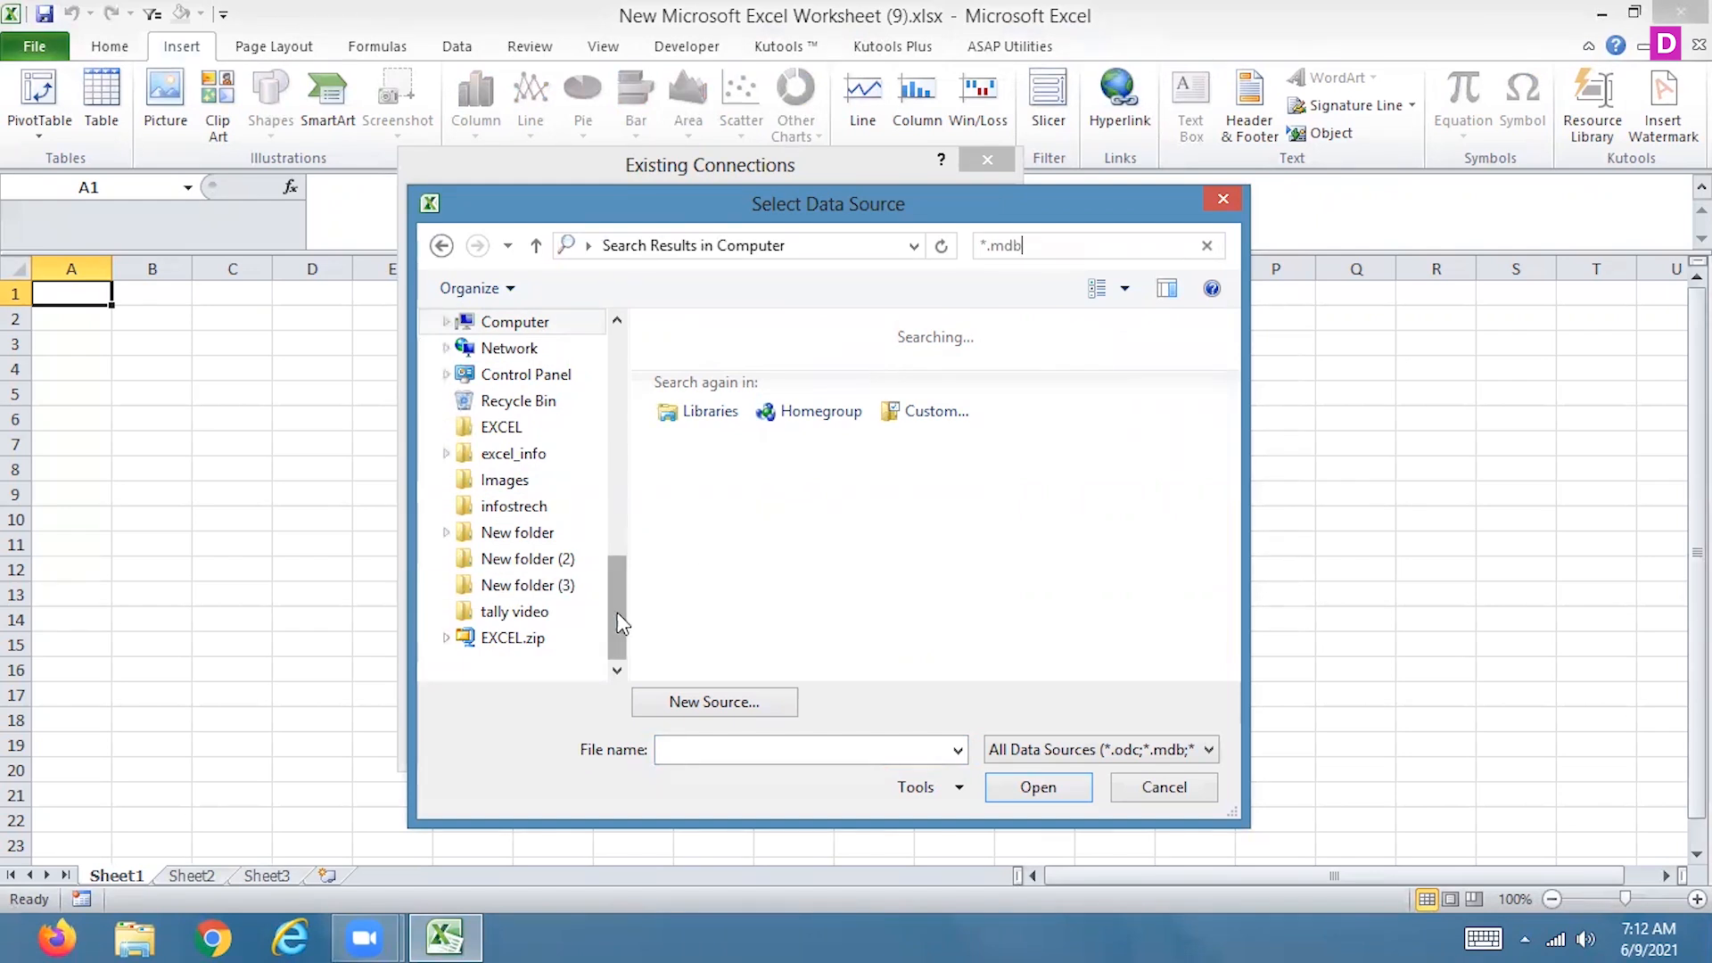
Browse the Desktop and the New Volume (F:) drive for a data source file
left_click_drag(617, 613, 613, 445)
left_click(460, 349)
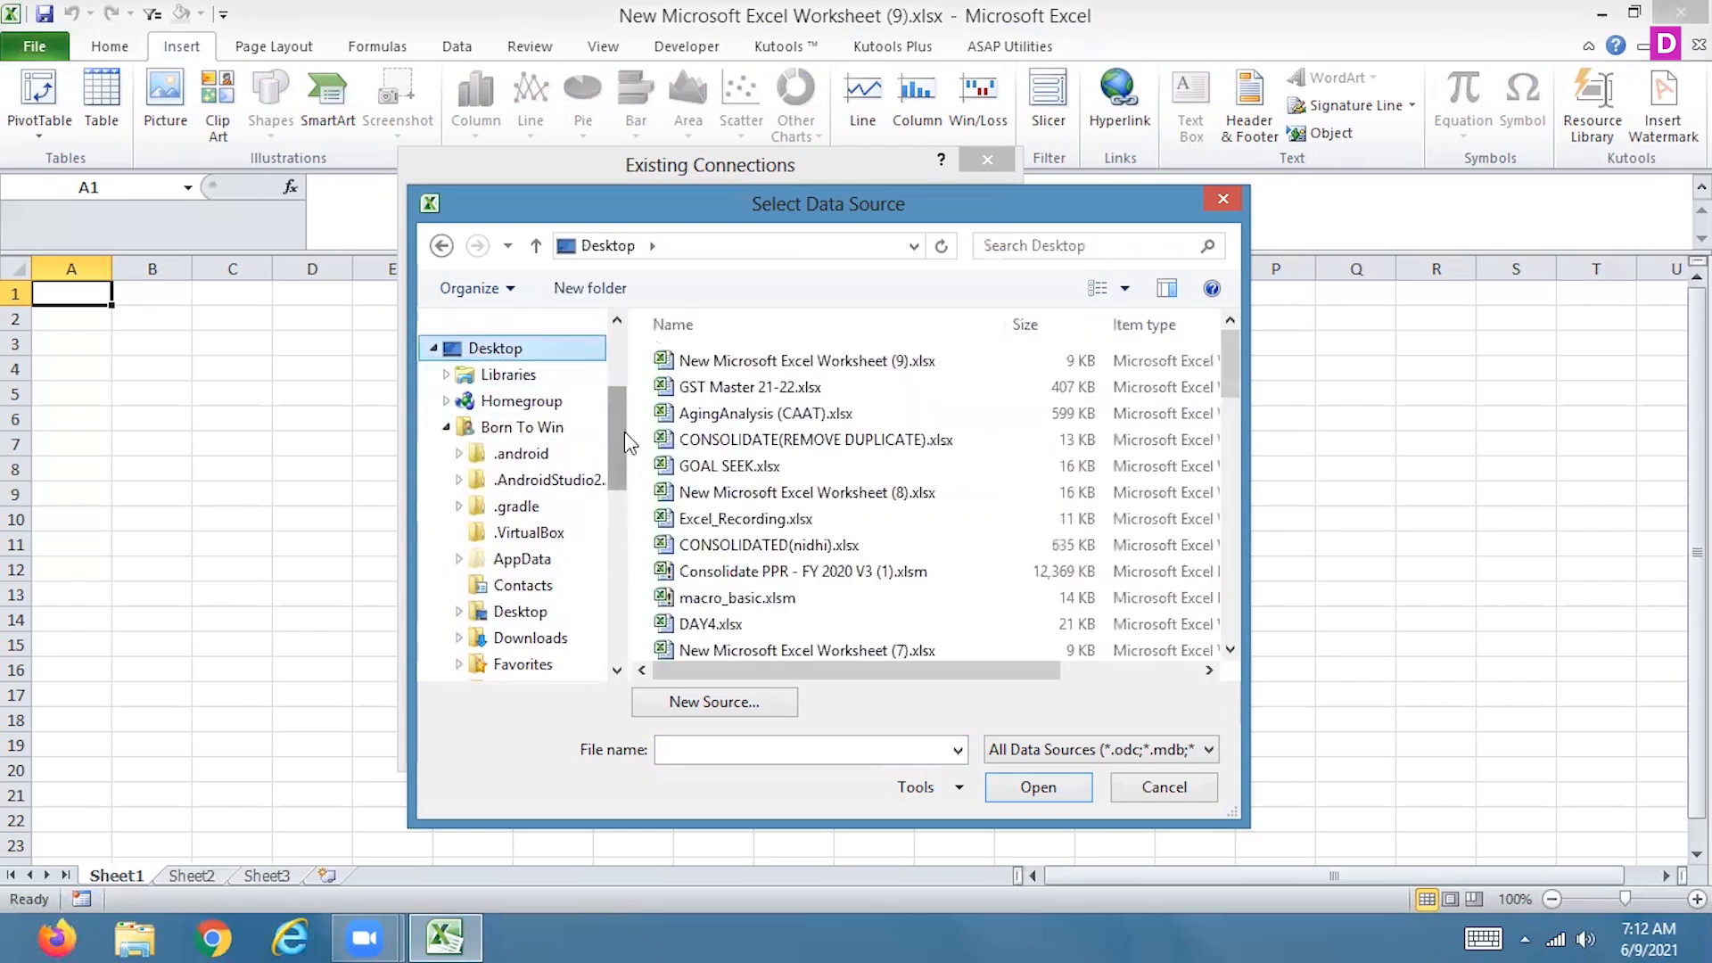
left_click_drag(612, 439, 608, 560)
left_click(546, 510)
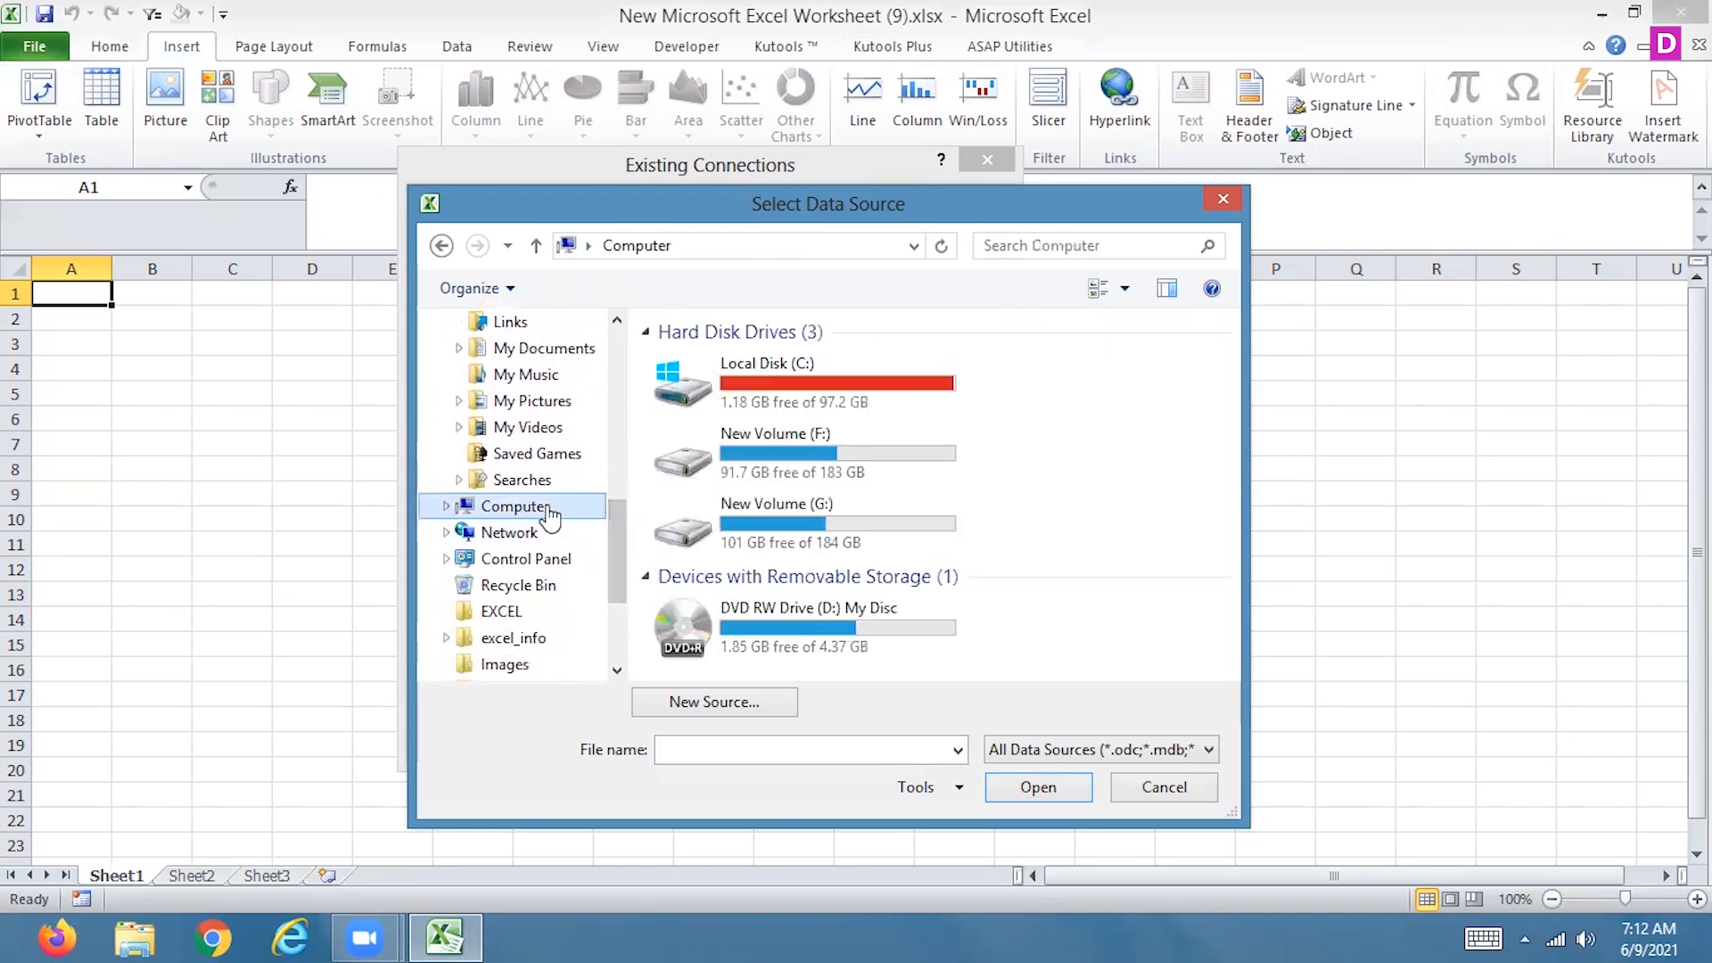
double_click(824, 463)
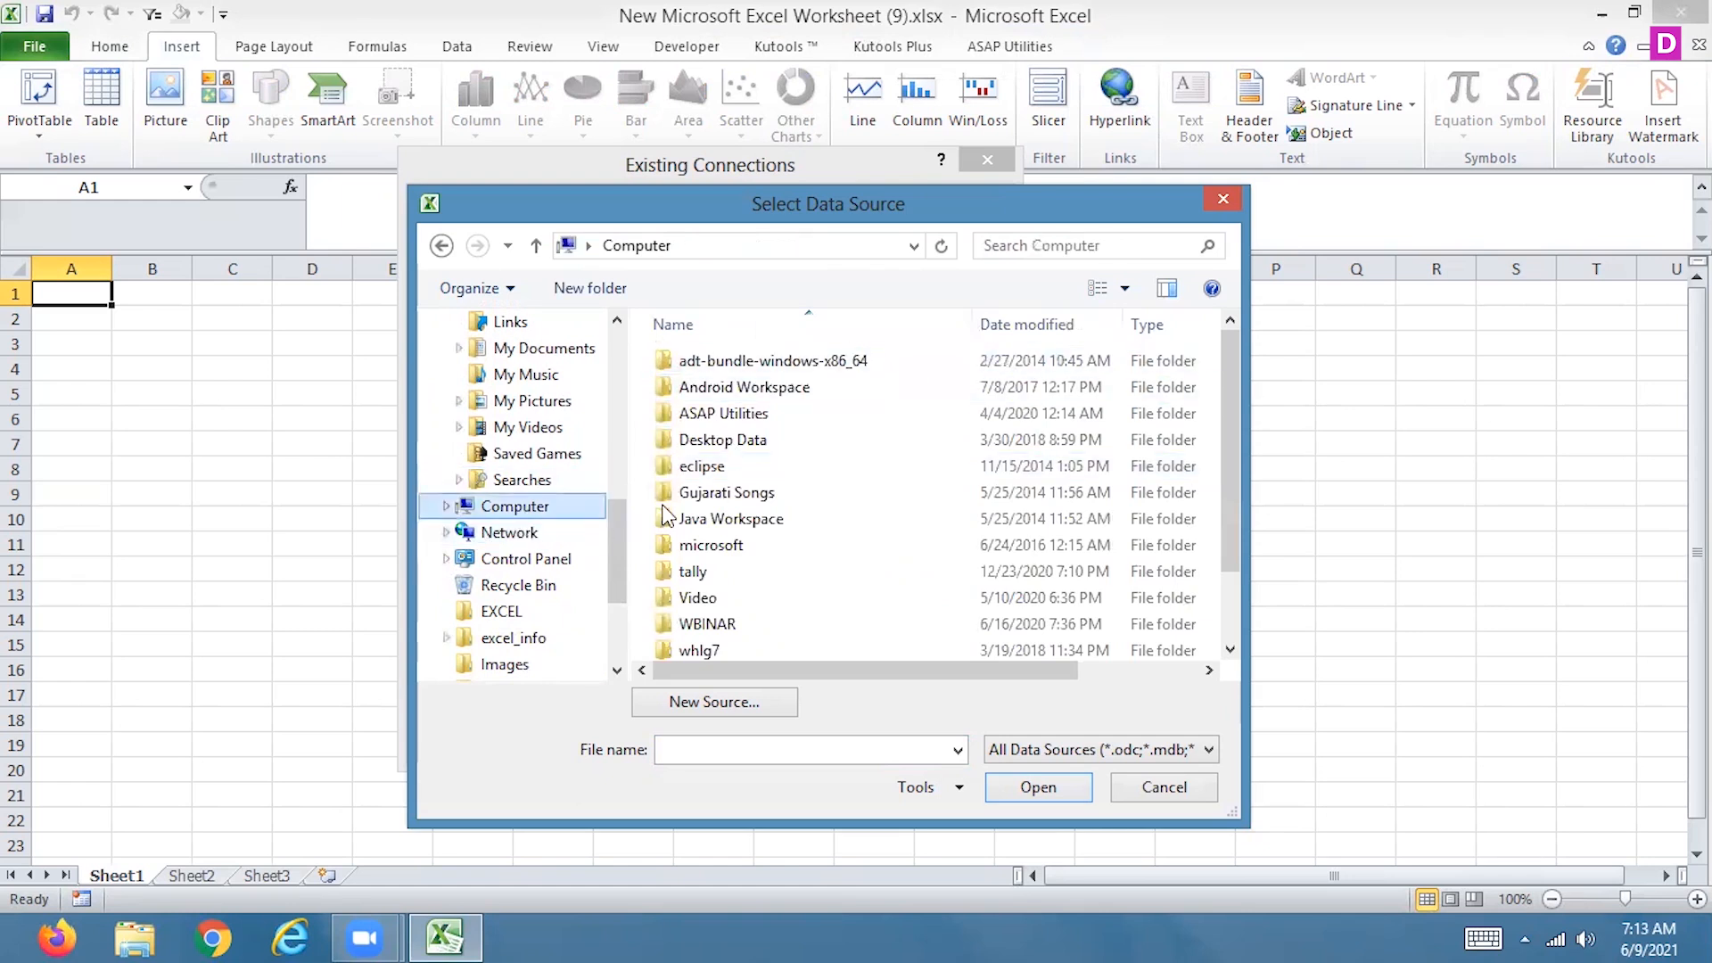
Search the New Volume (G:) drive for *.mdb database files
left_click(528, 510)
double_click(781, 518)
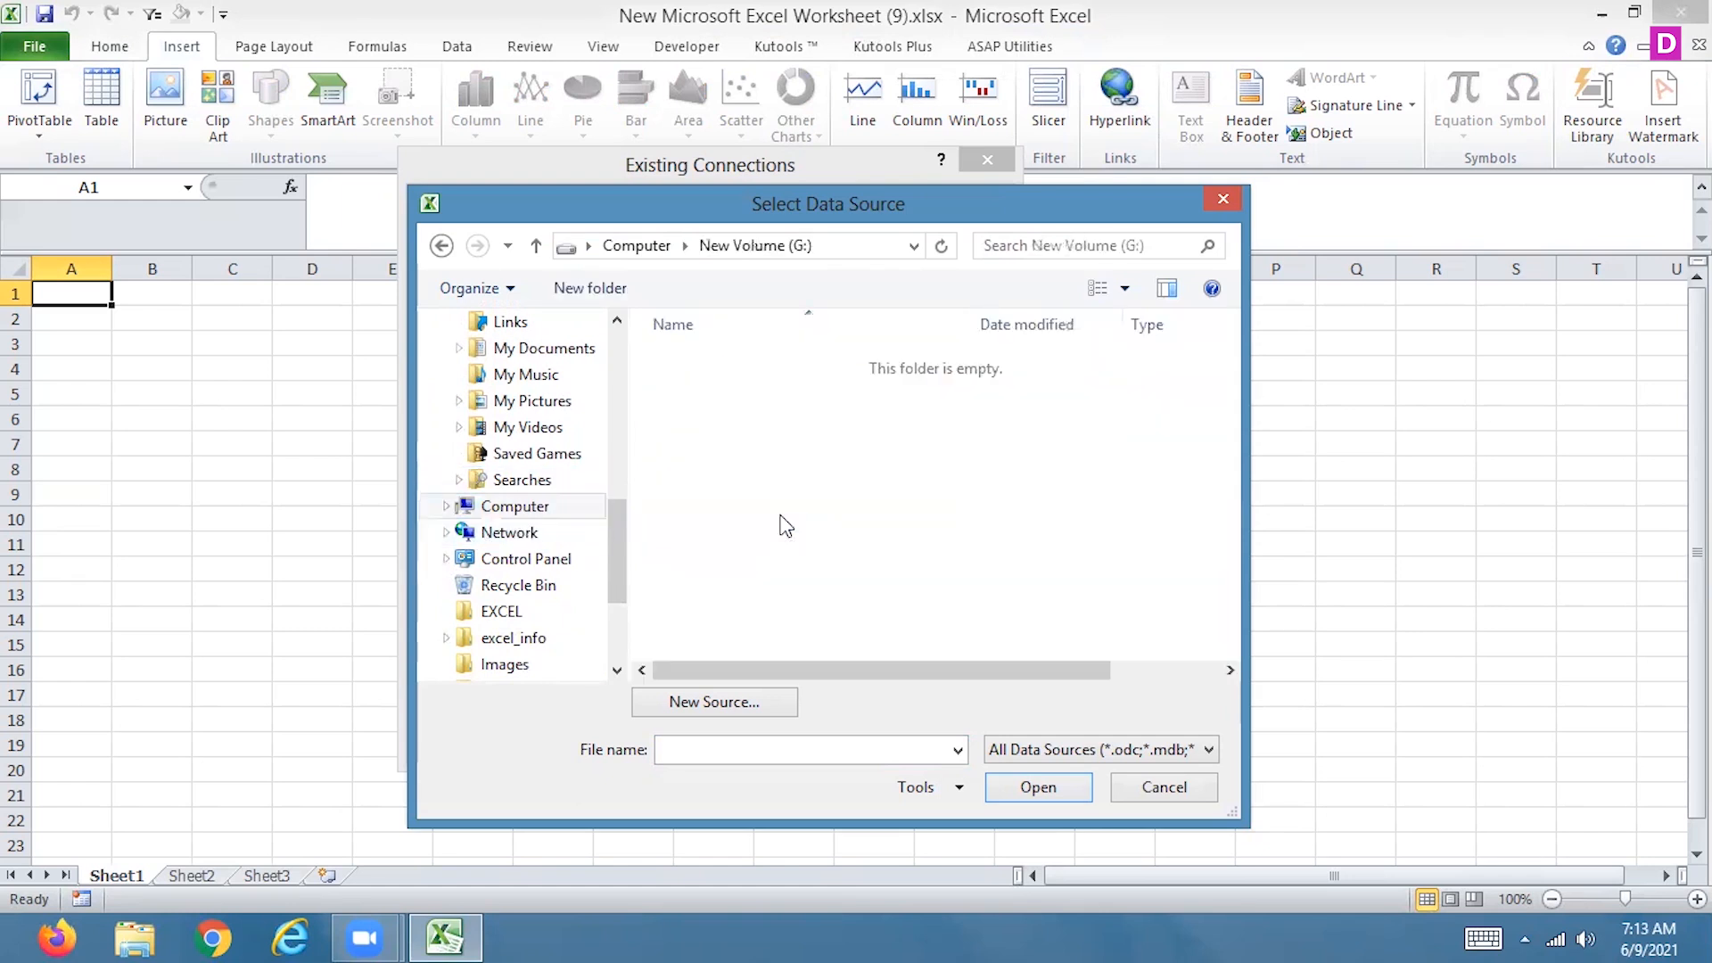
left_click(1070, 246)
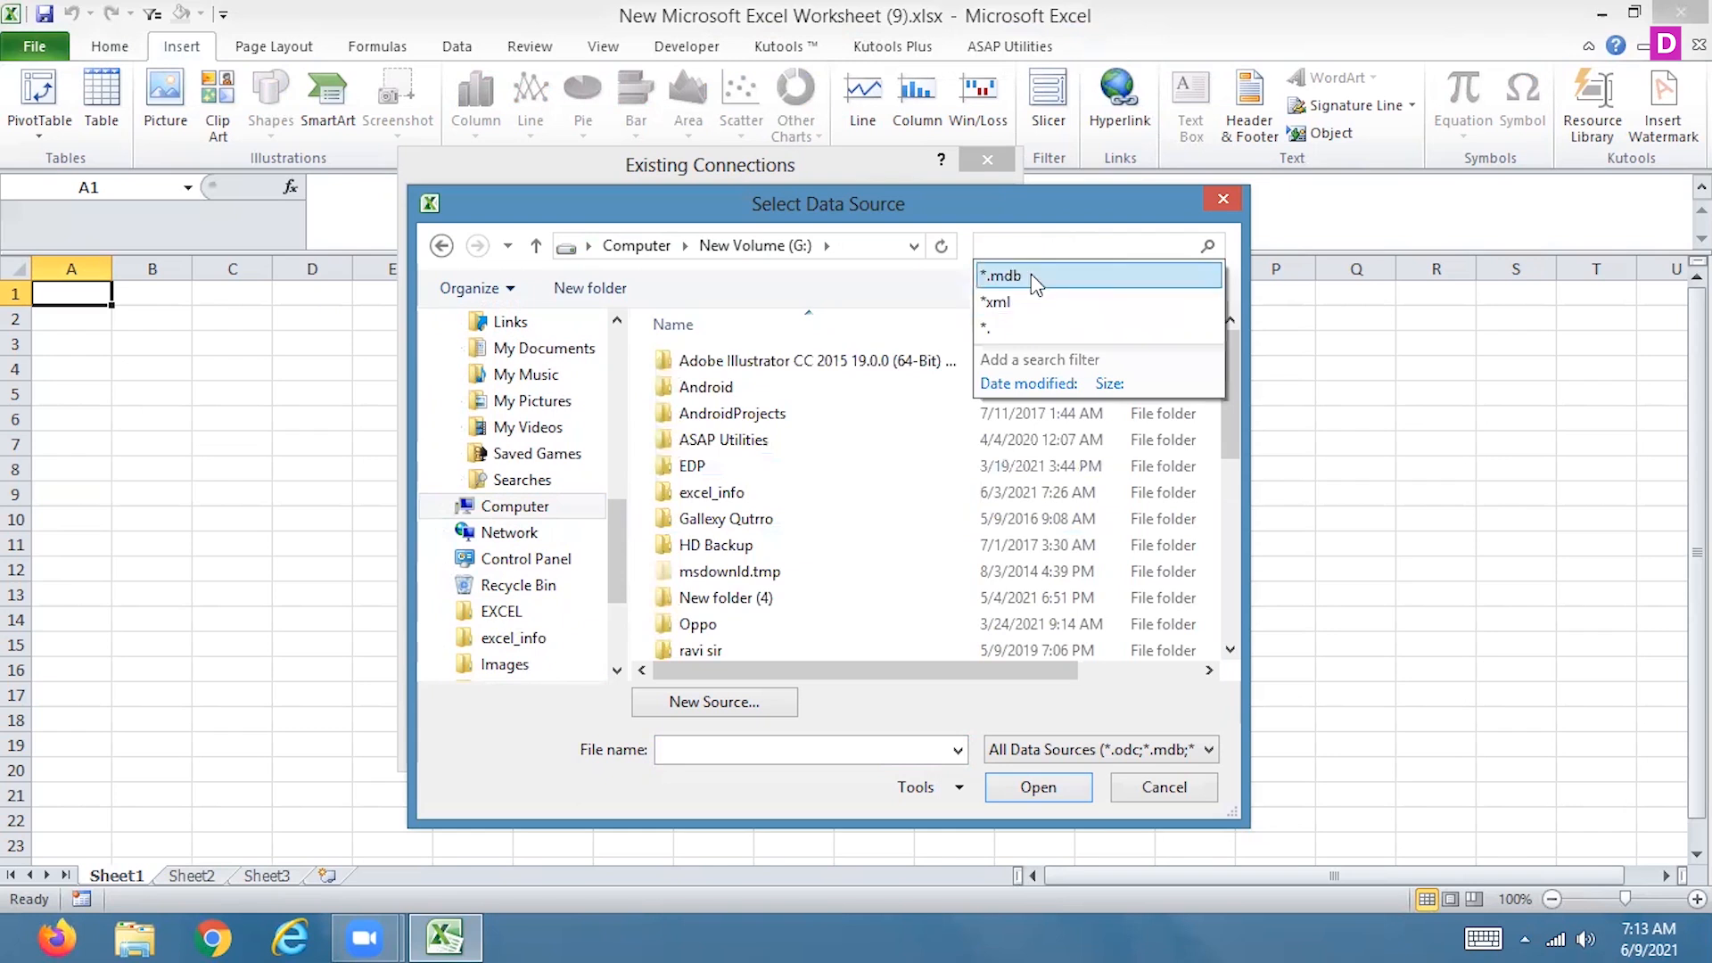
left_click(1034, 284)
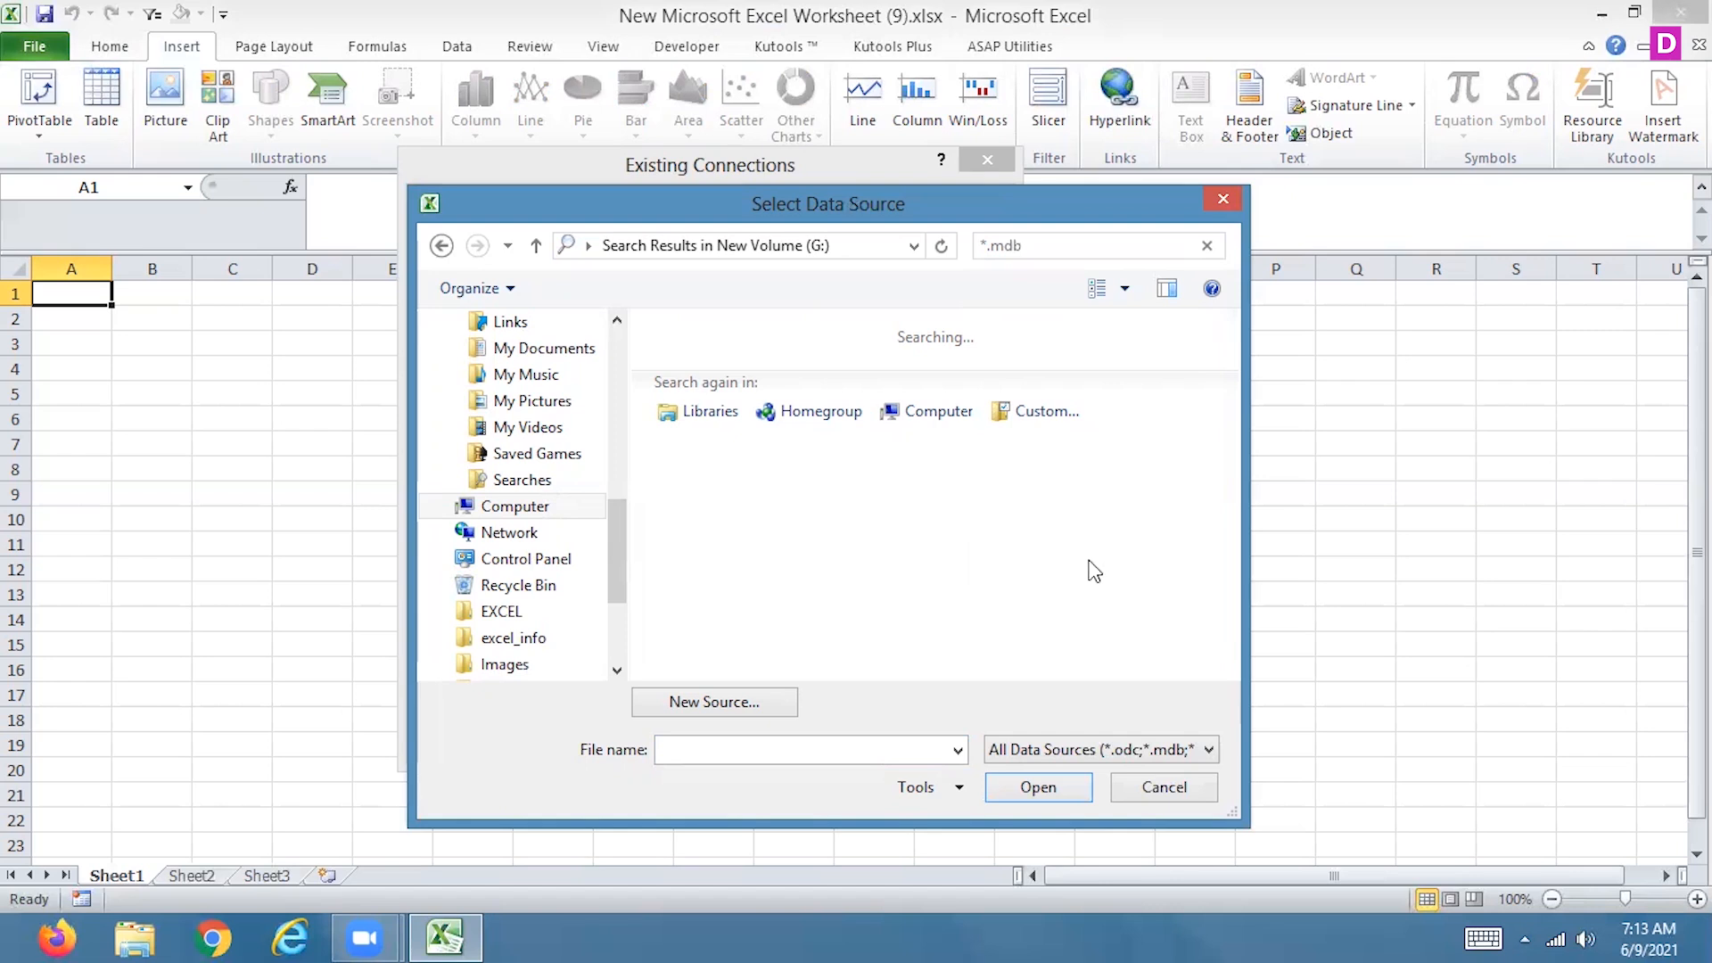
Check the recently used data source file names, and cancel the source selection together with the PivotTable creation
left_click(957, 750)
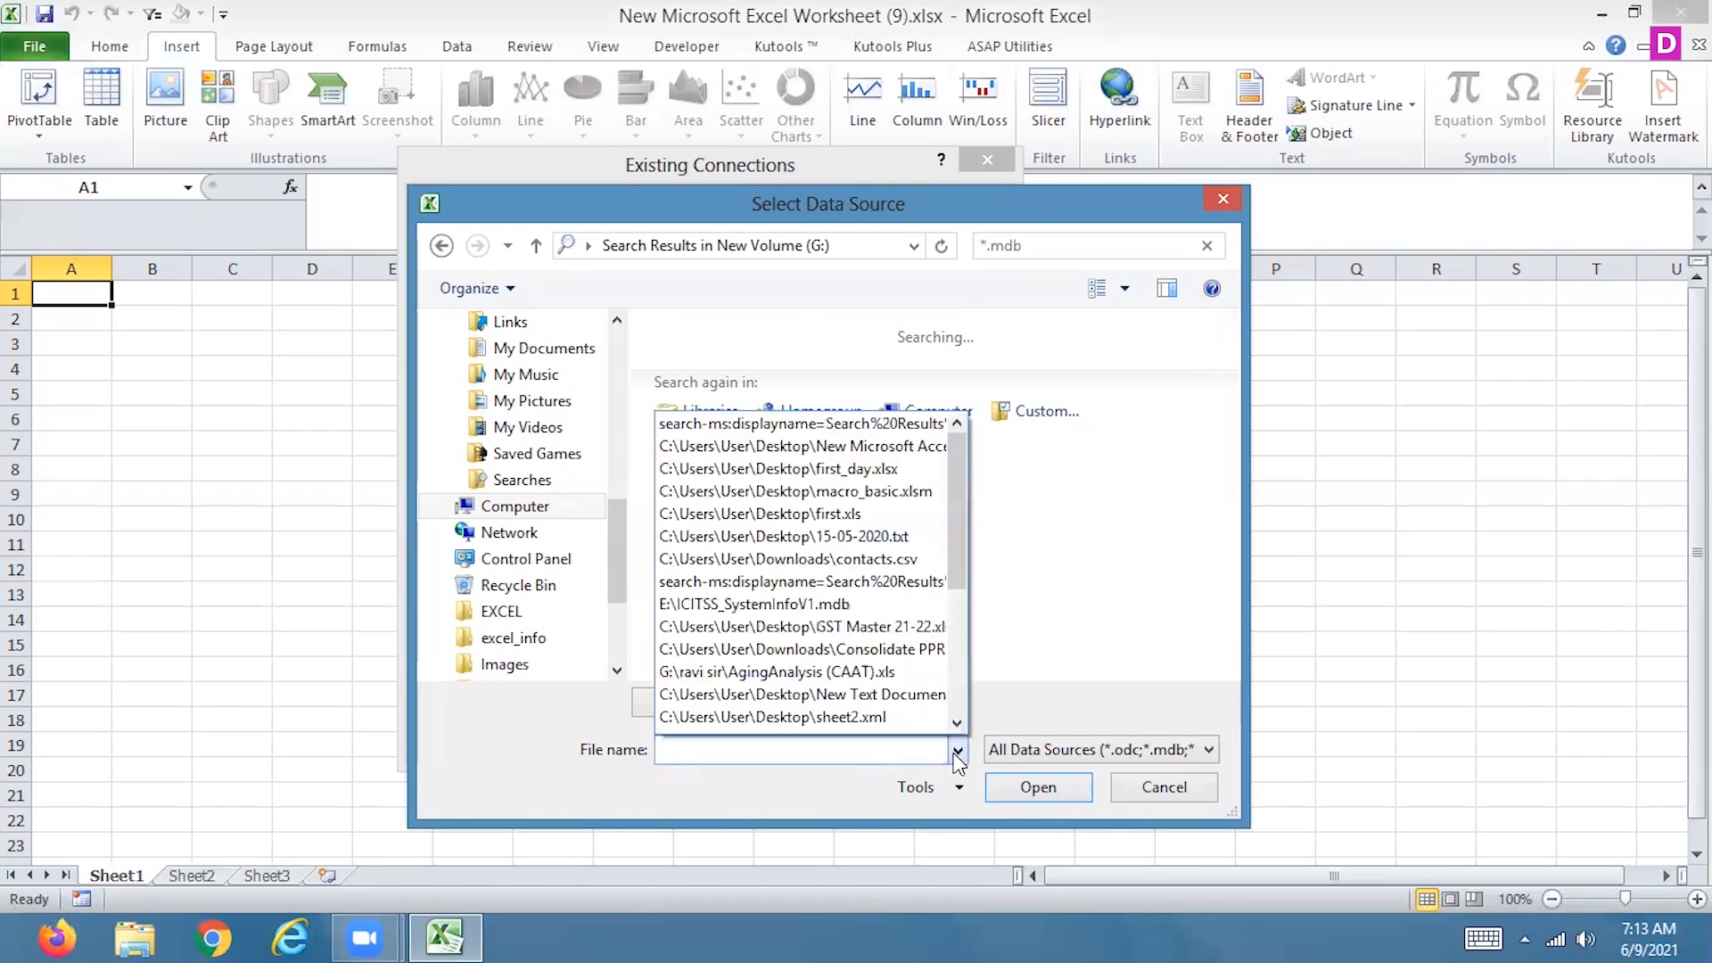
left_click(957, 753)
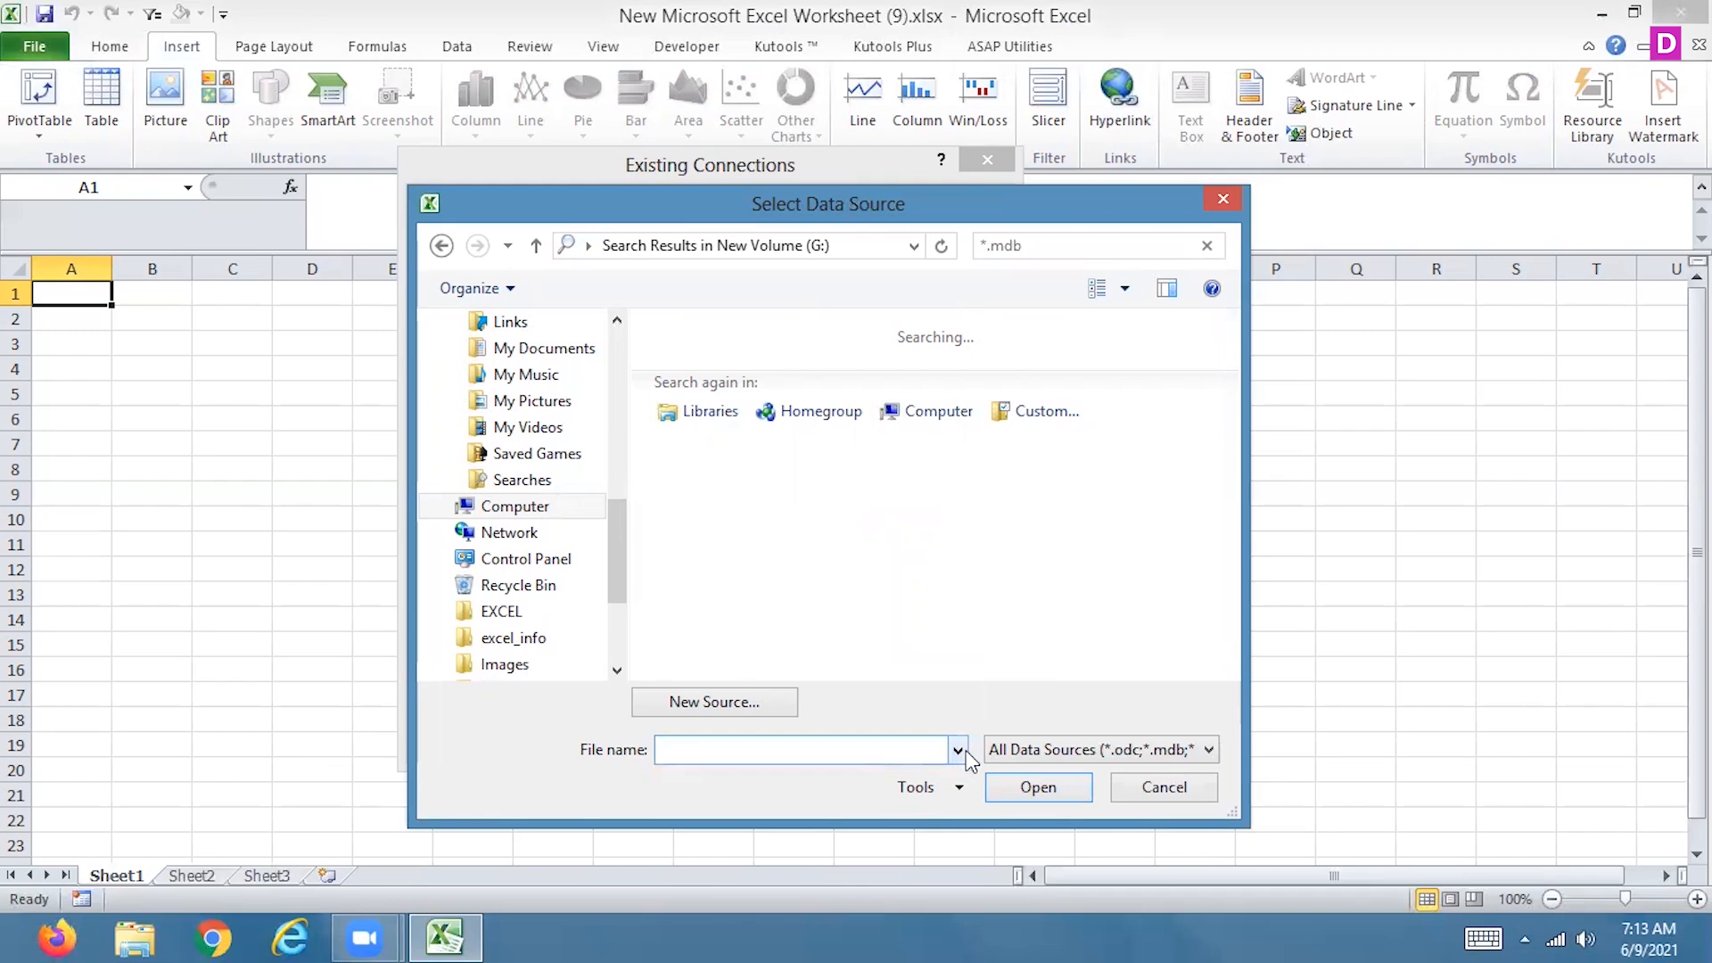
left_click(1152, 787)
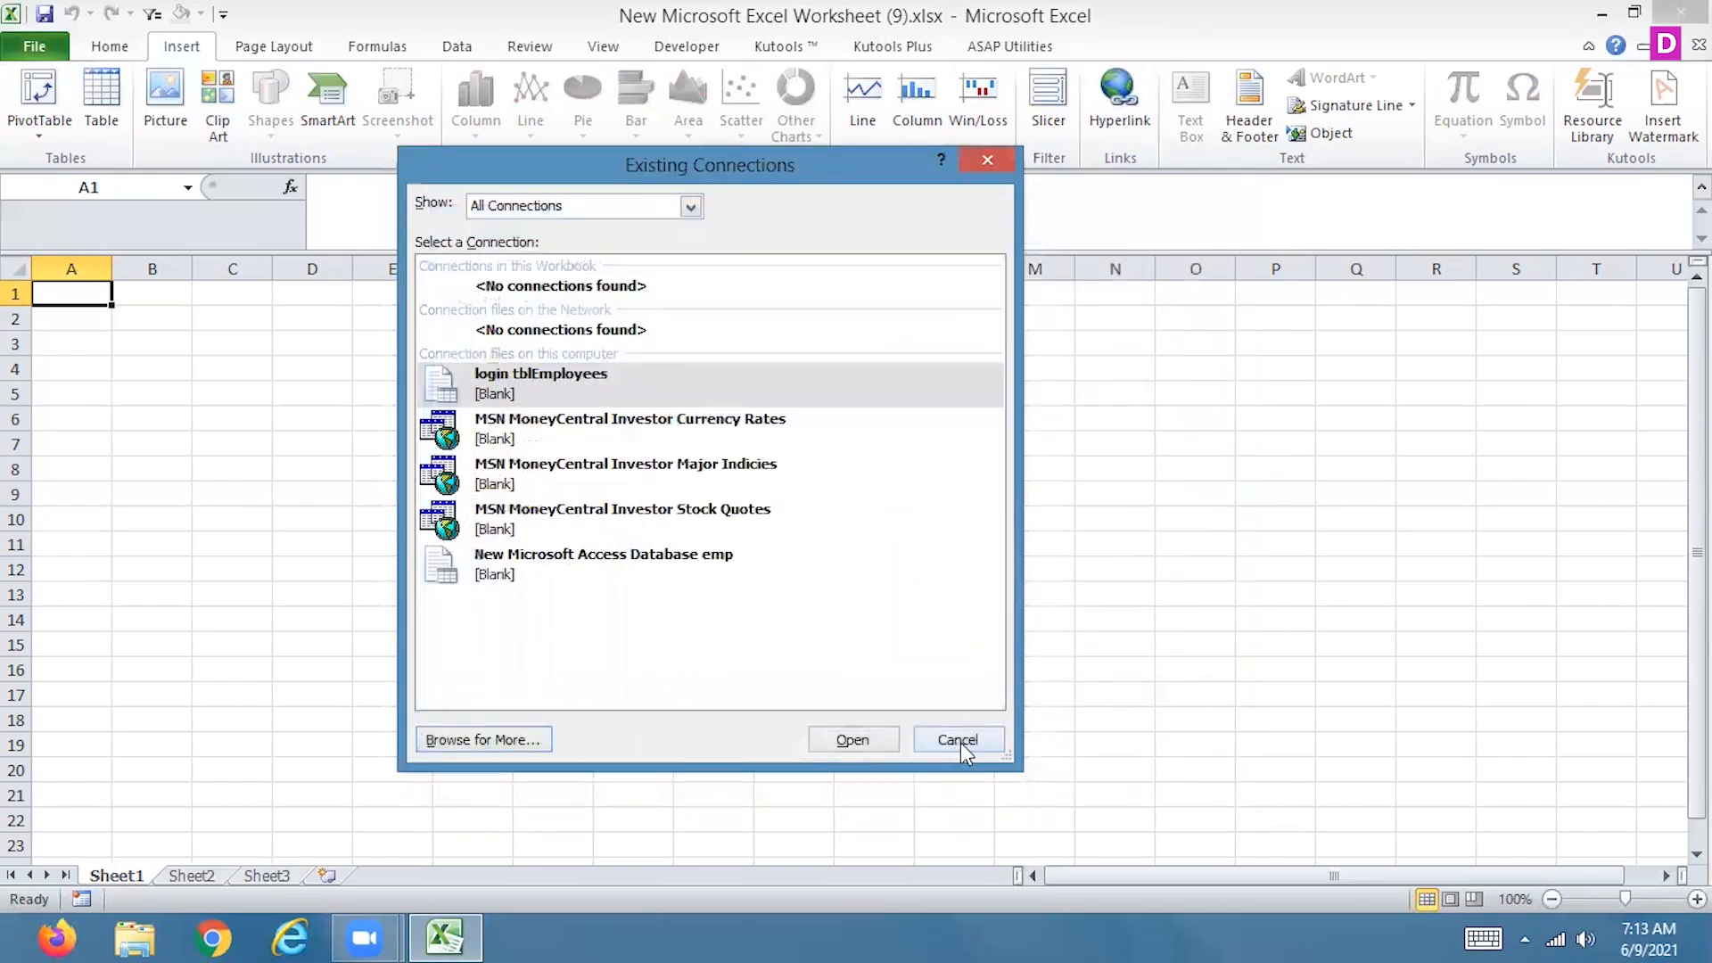
left_click(961, 743)
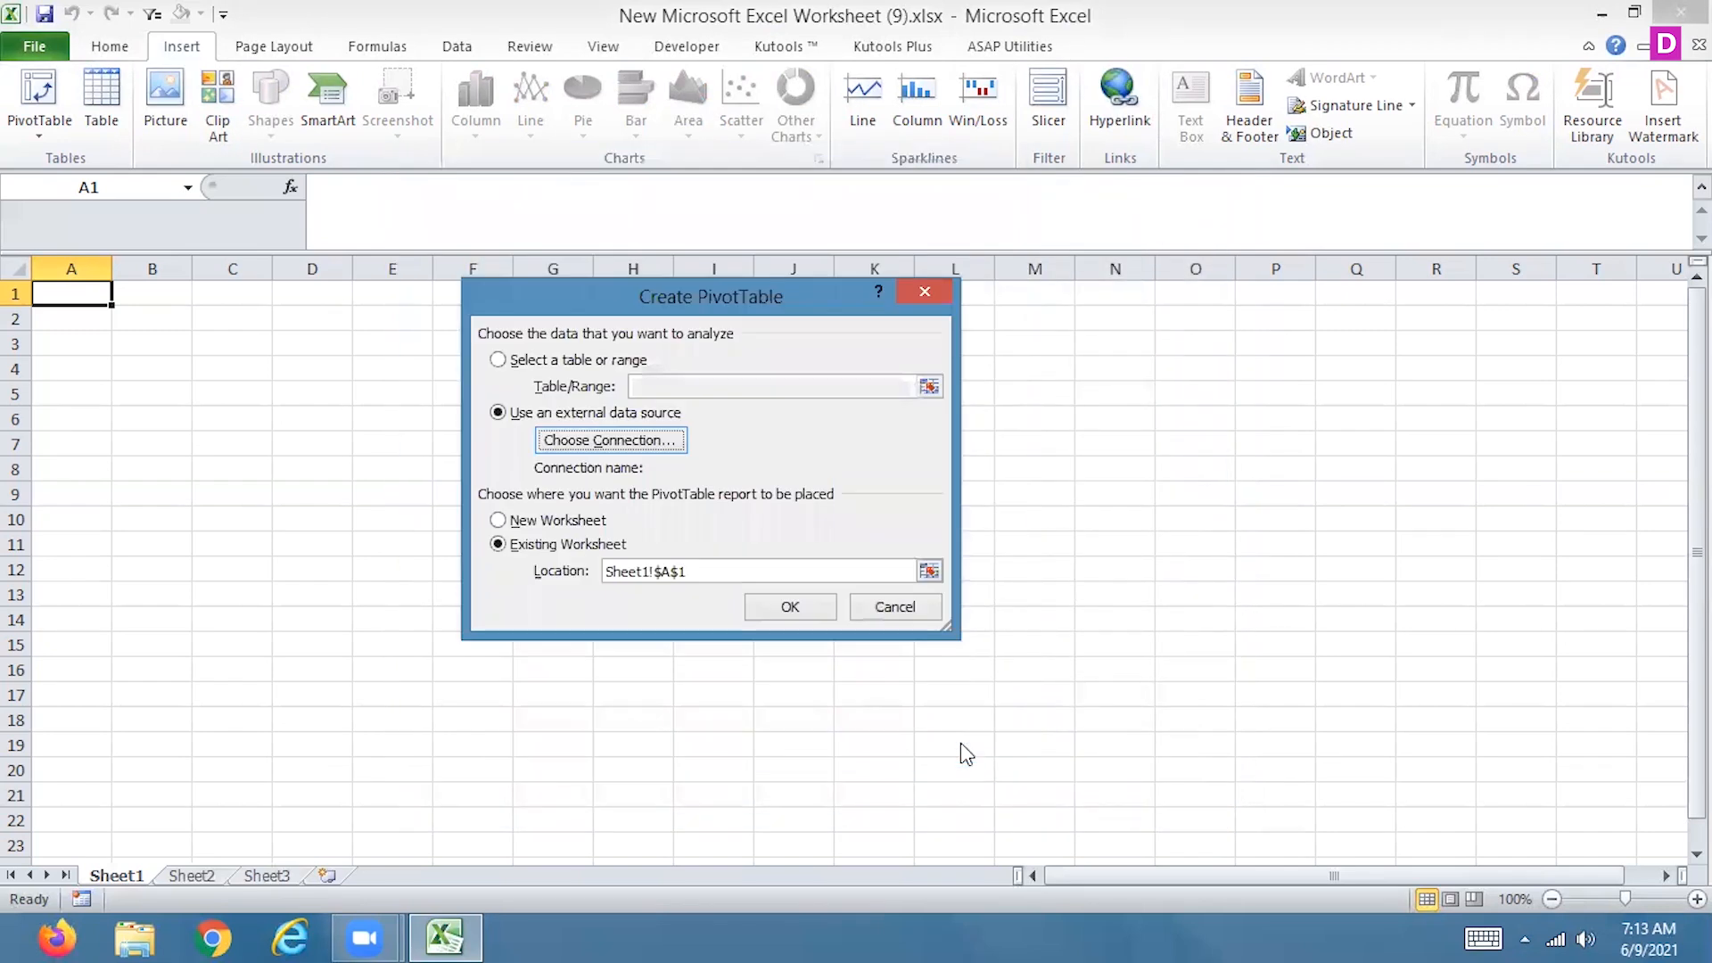
left_click(928, 606)
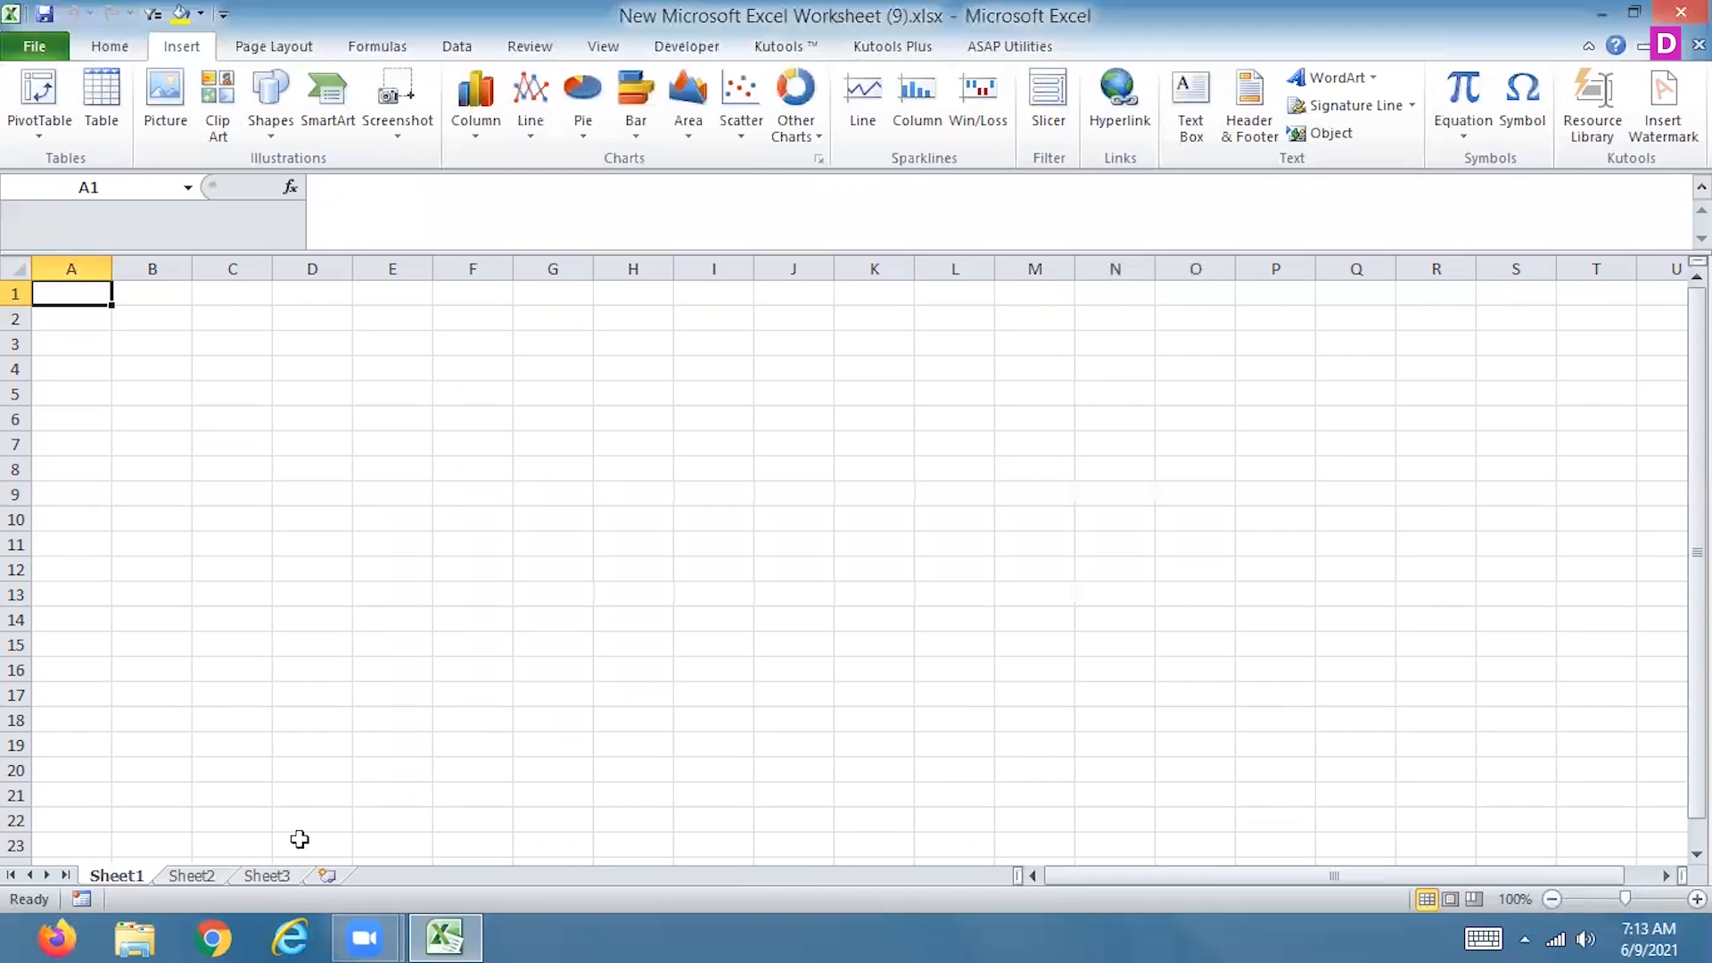
Switch to File Explorer and create a new Microsoft Access database named first.accdb in the Desktop folder
left_click(134, 937)
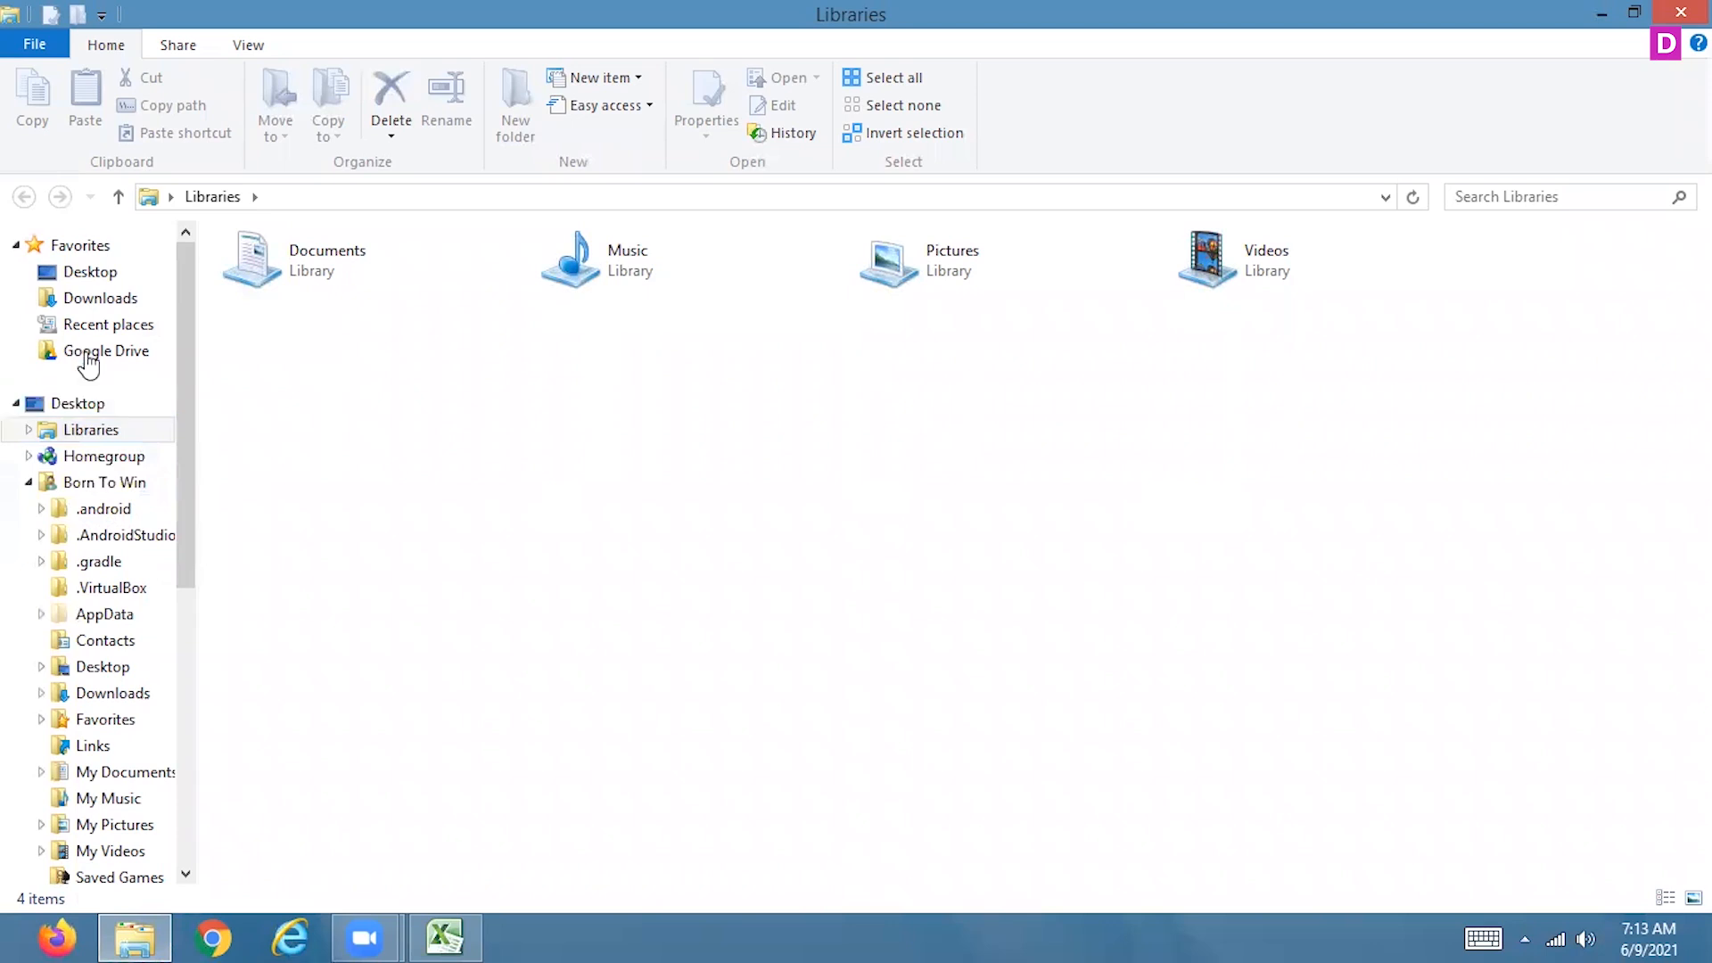
left_click(85, 271)
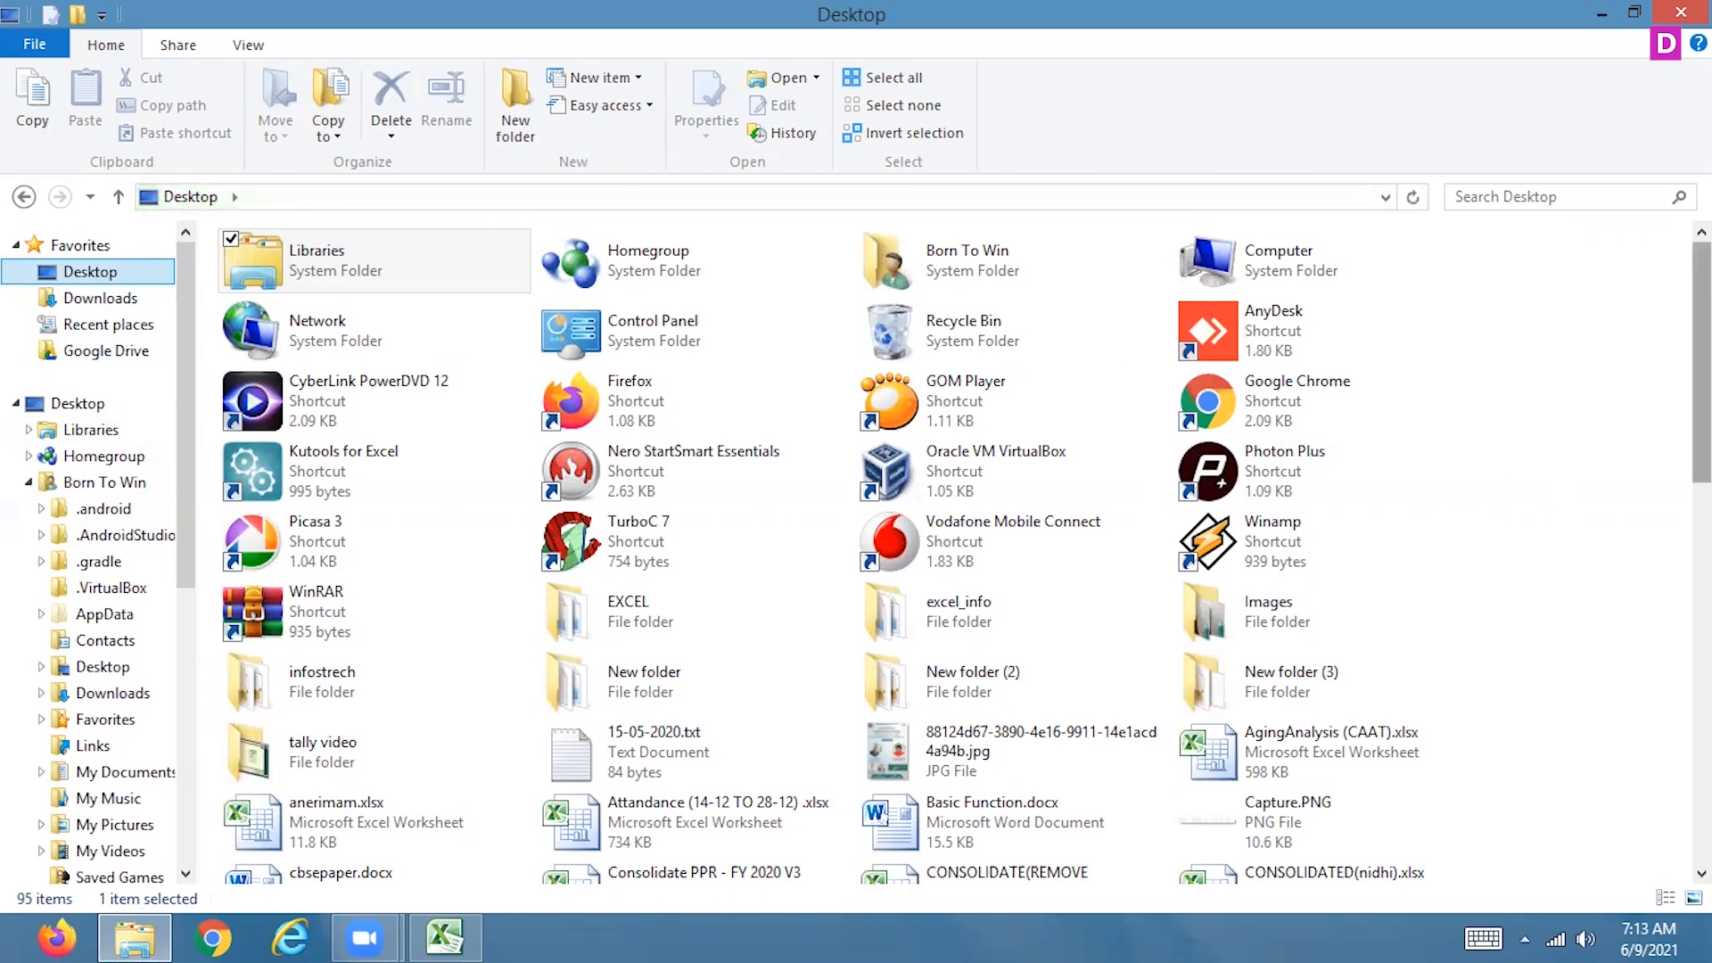
scroll(964, 553, "down", 10)
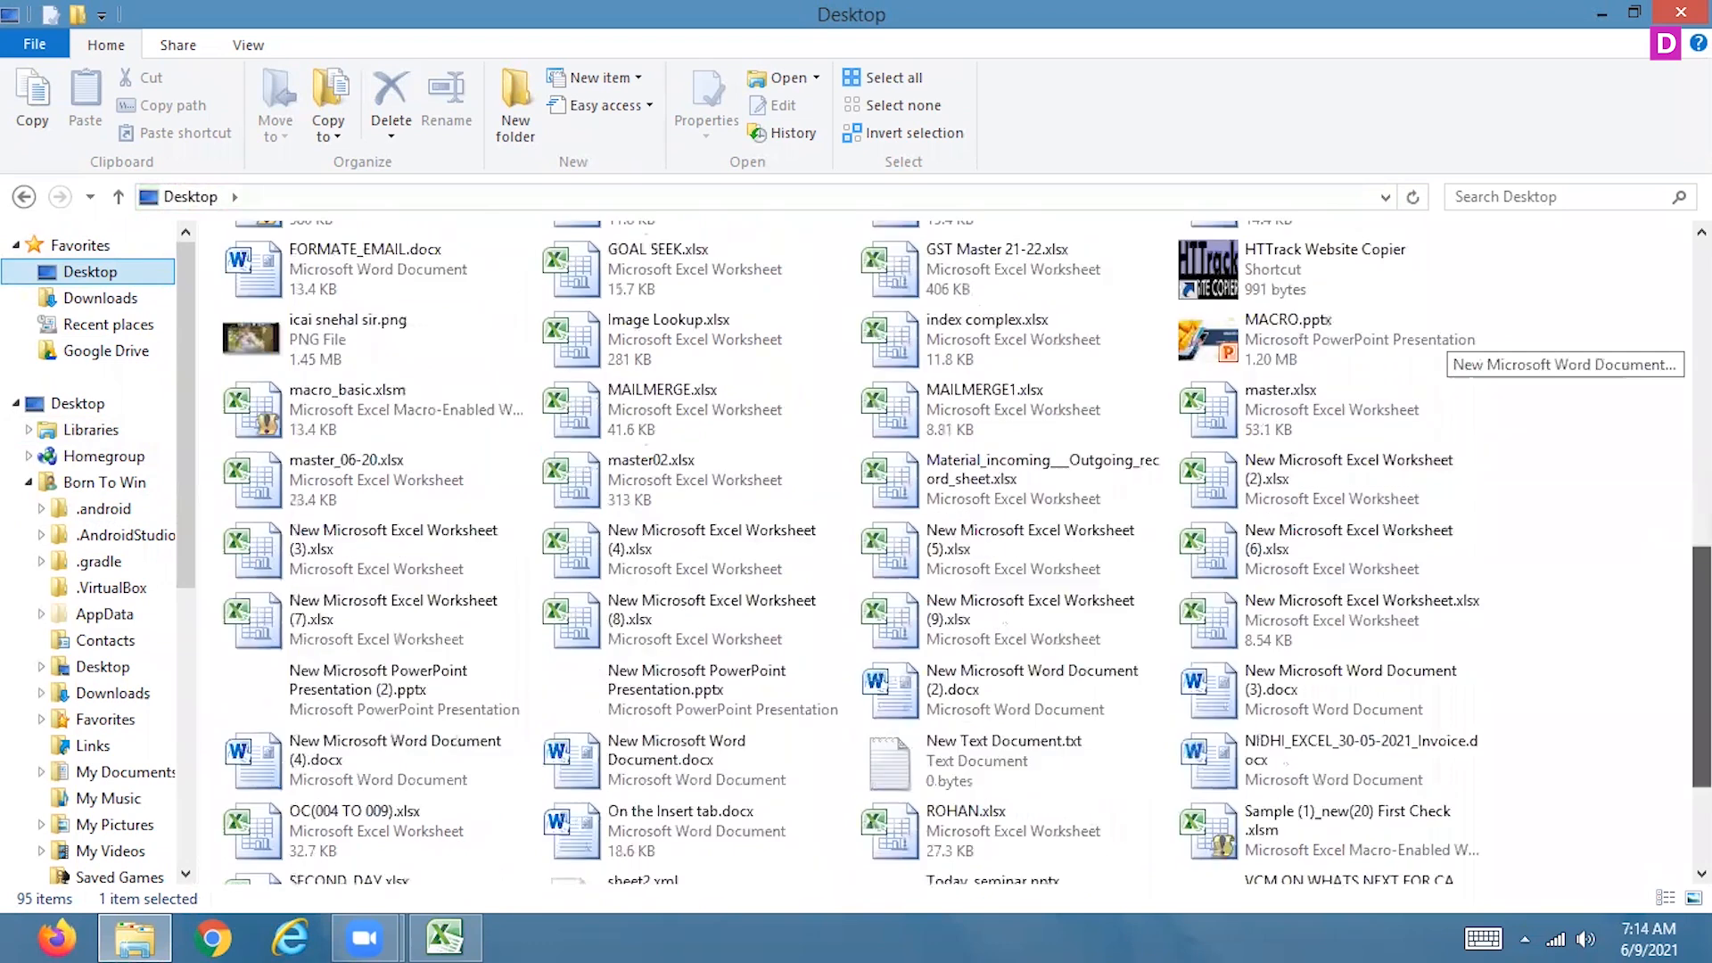
scroll(964, 553, "down", 3)
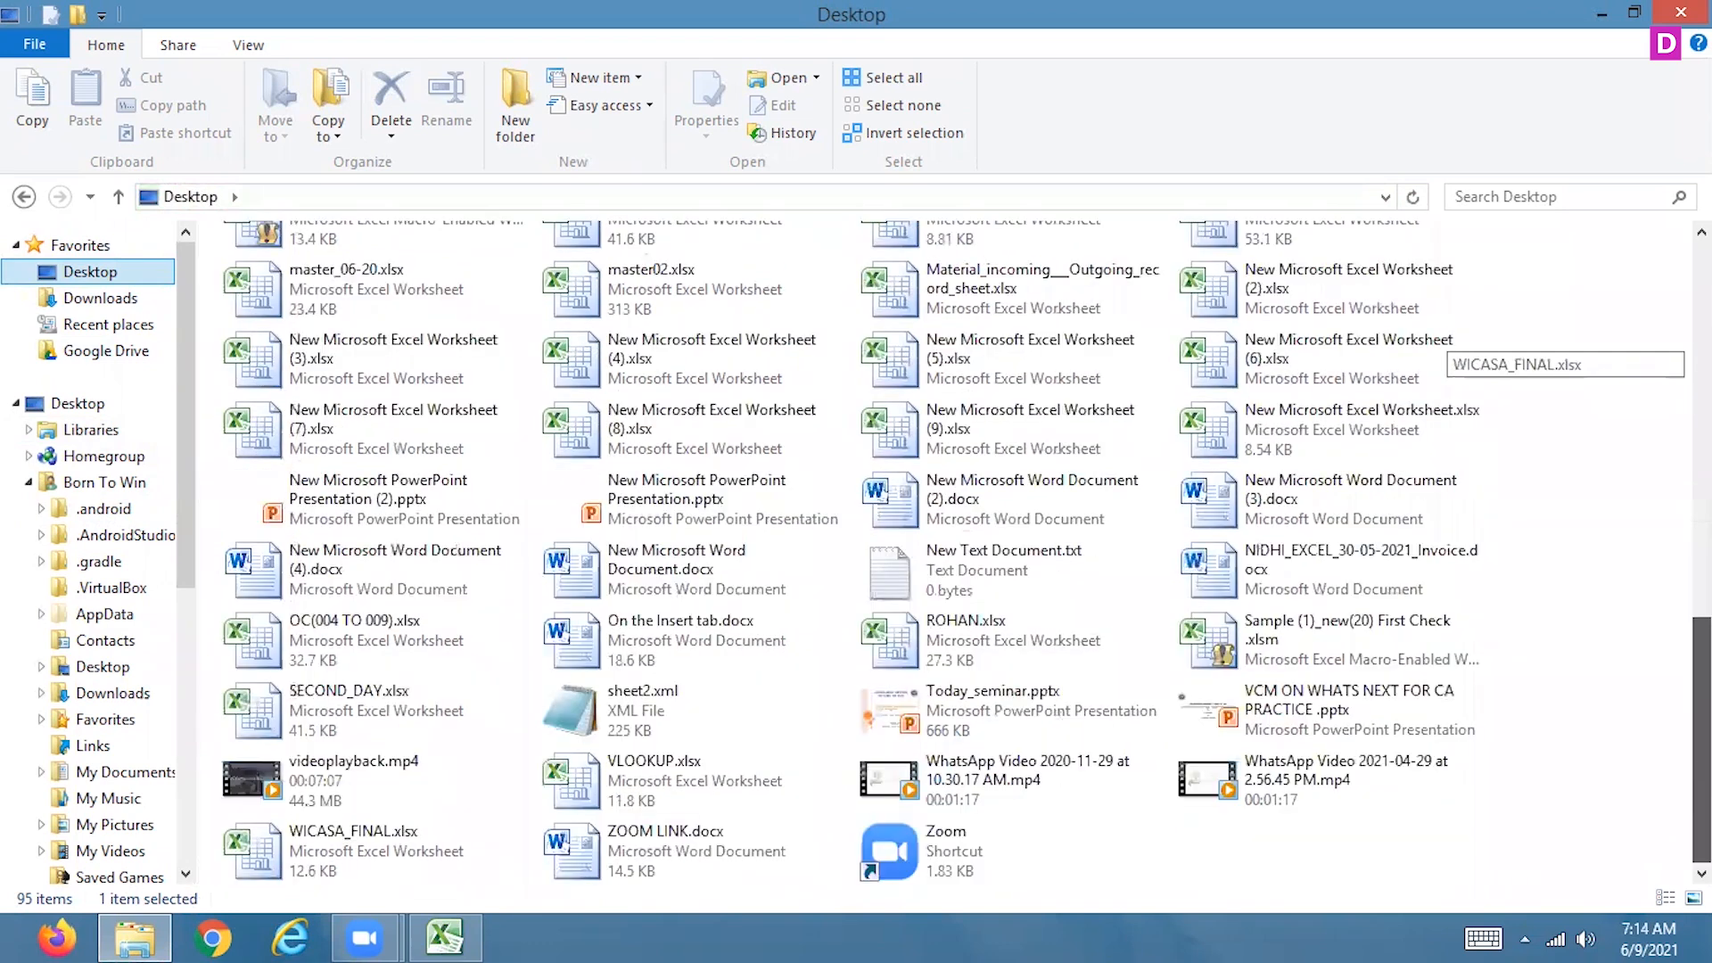
left_click(1177, 863)
right_click(1177, 864)
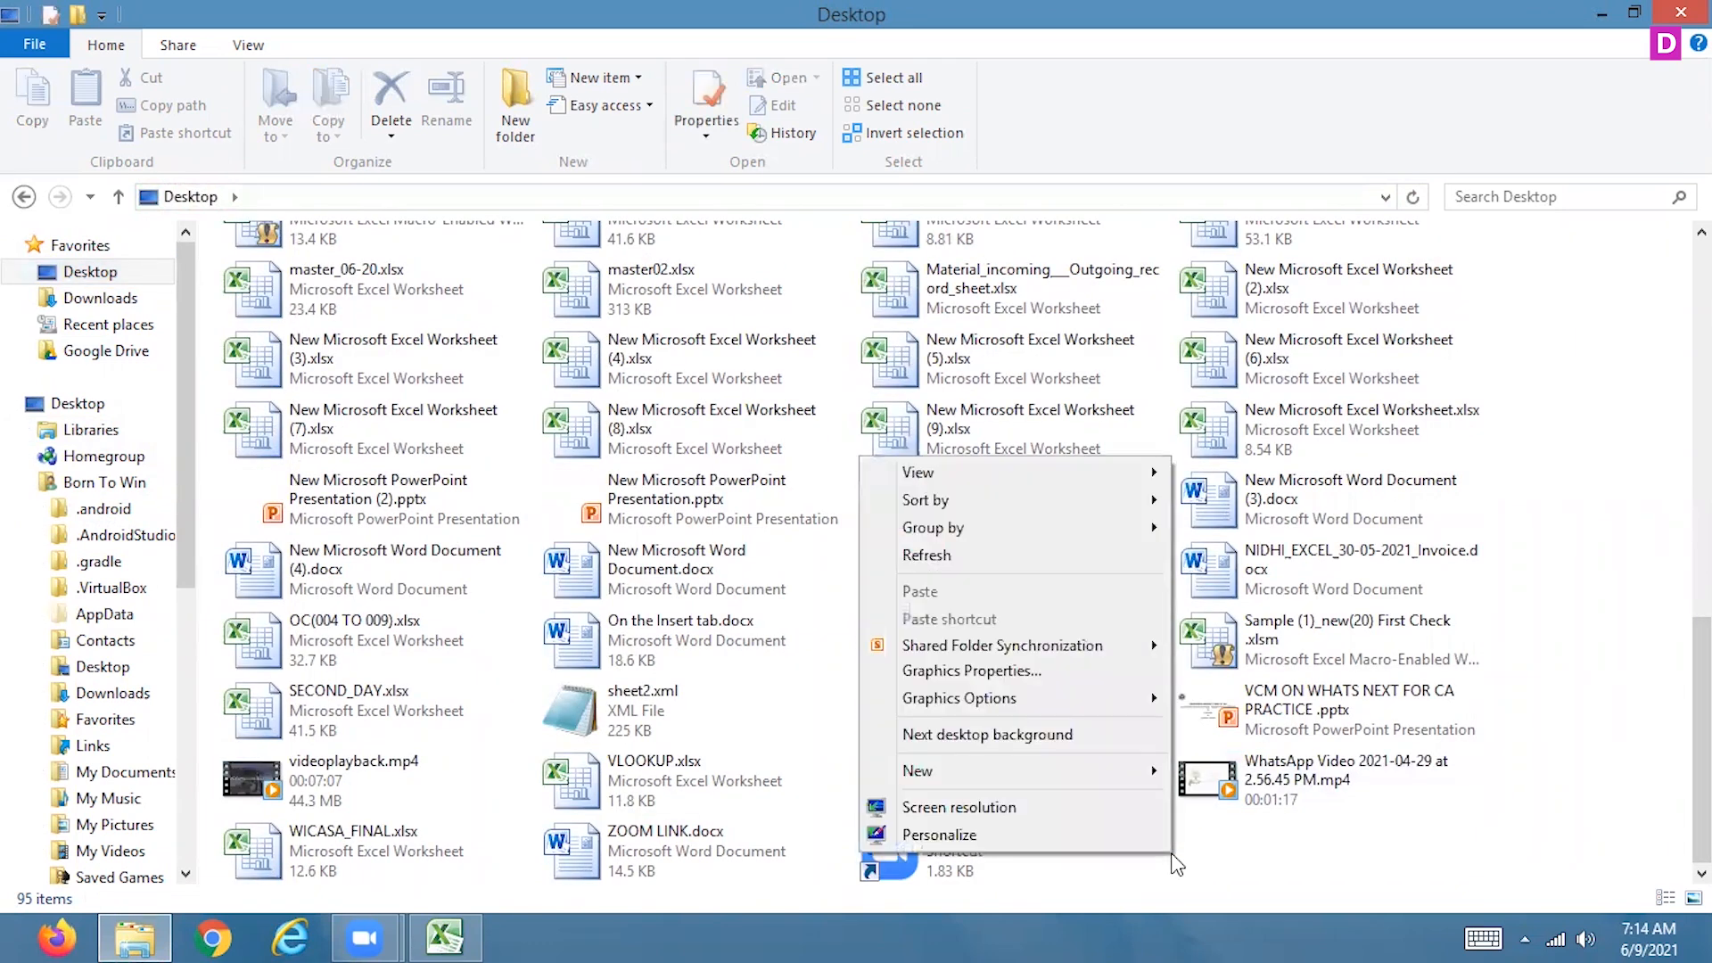
mouse_move(1109, 775)
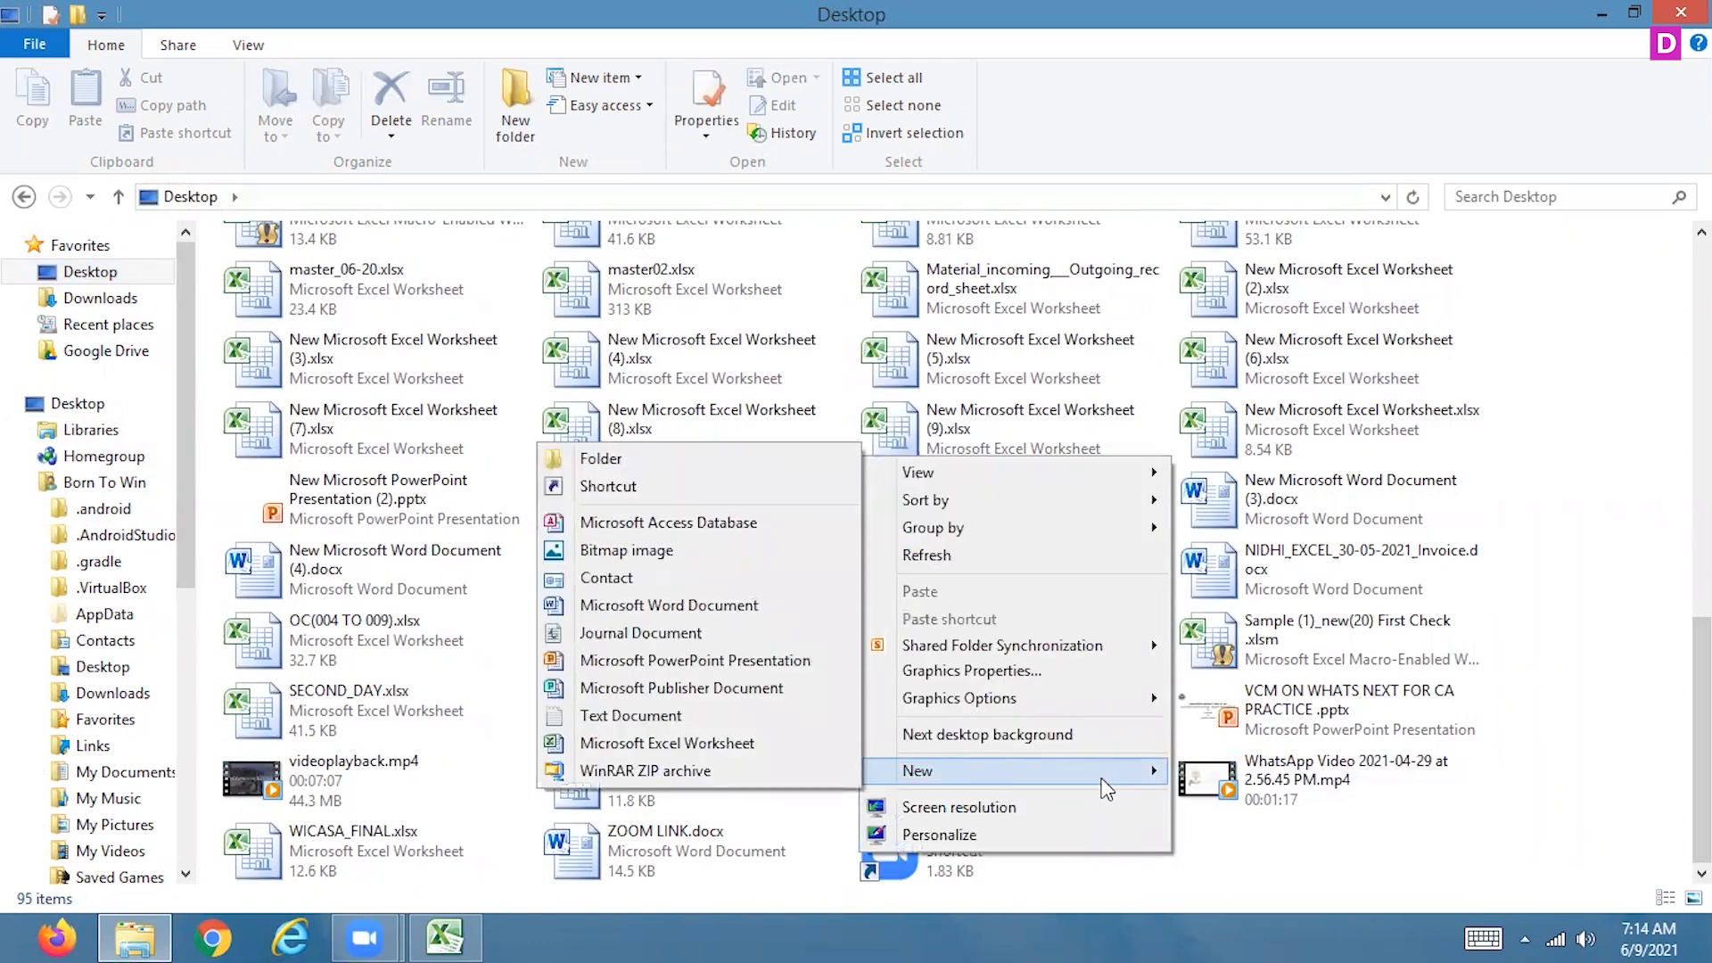
left_click(717, 524)
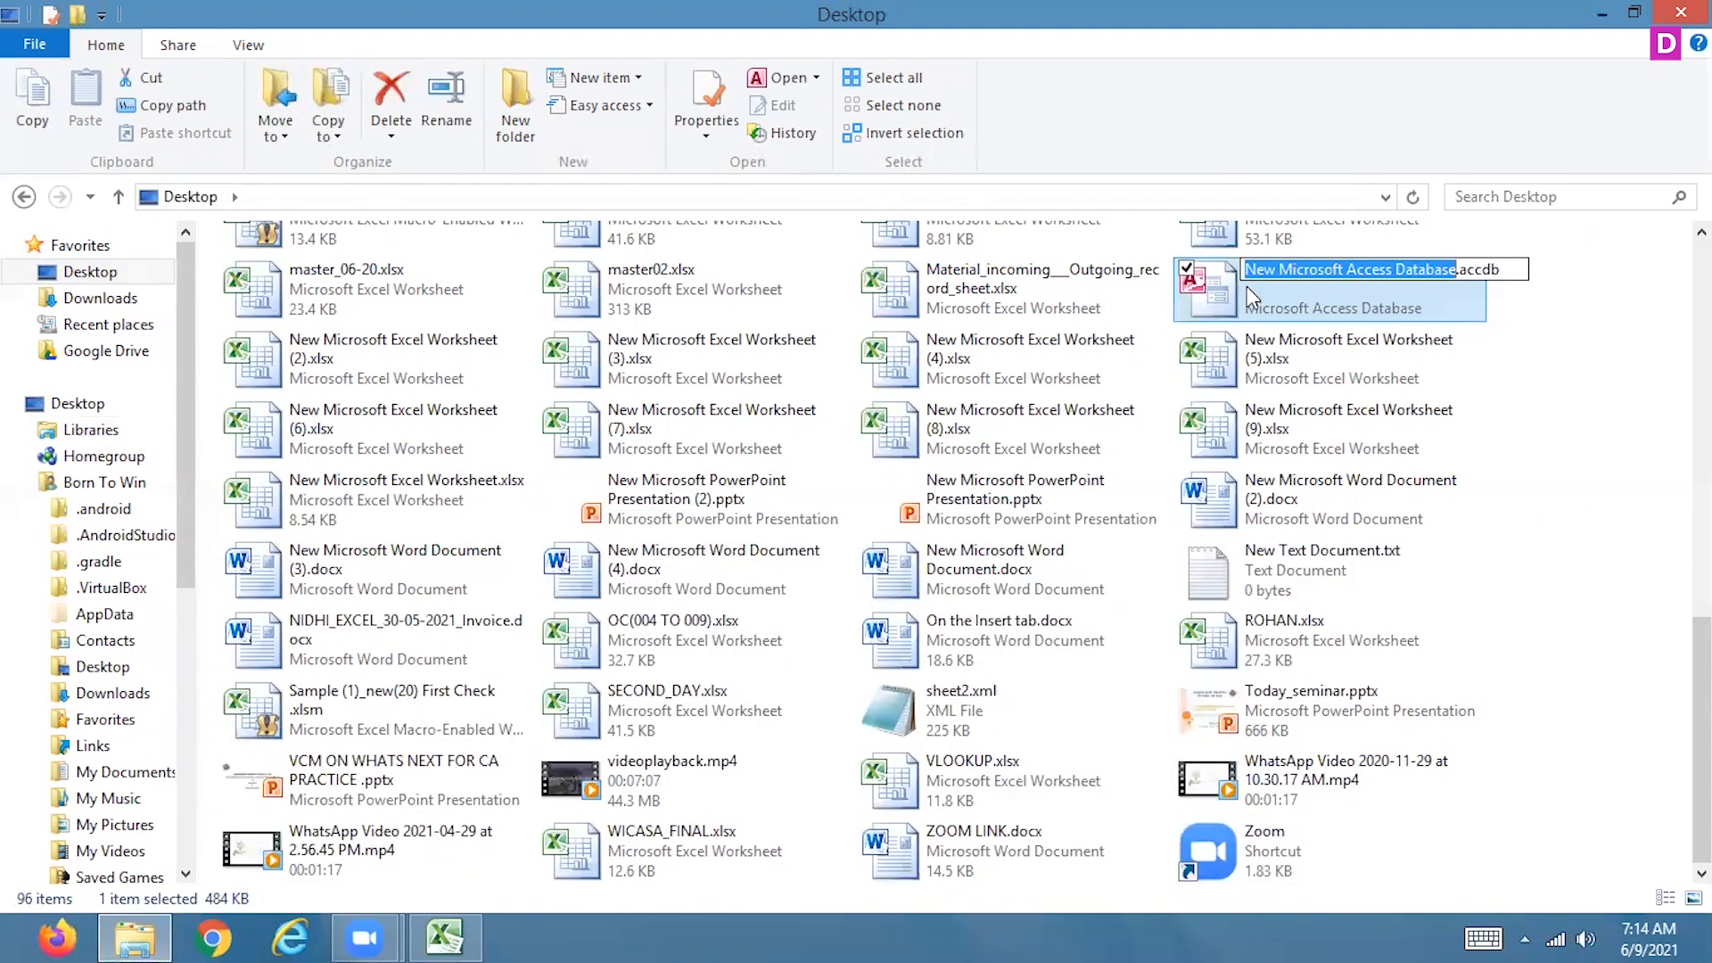
type("first")
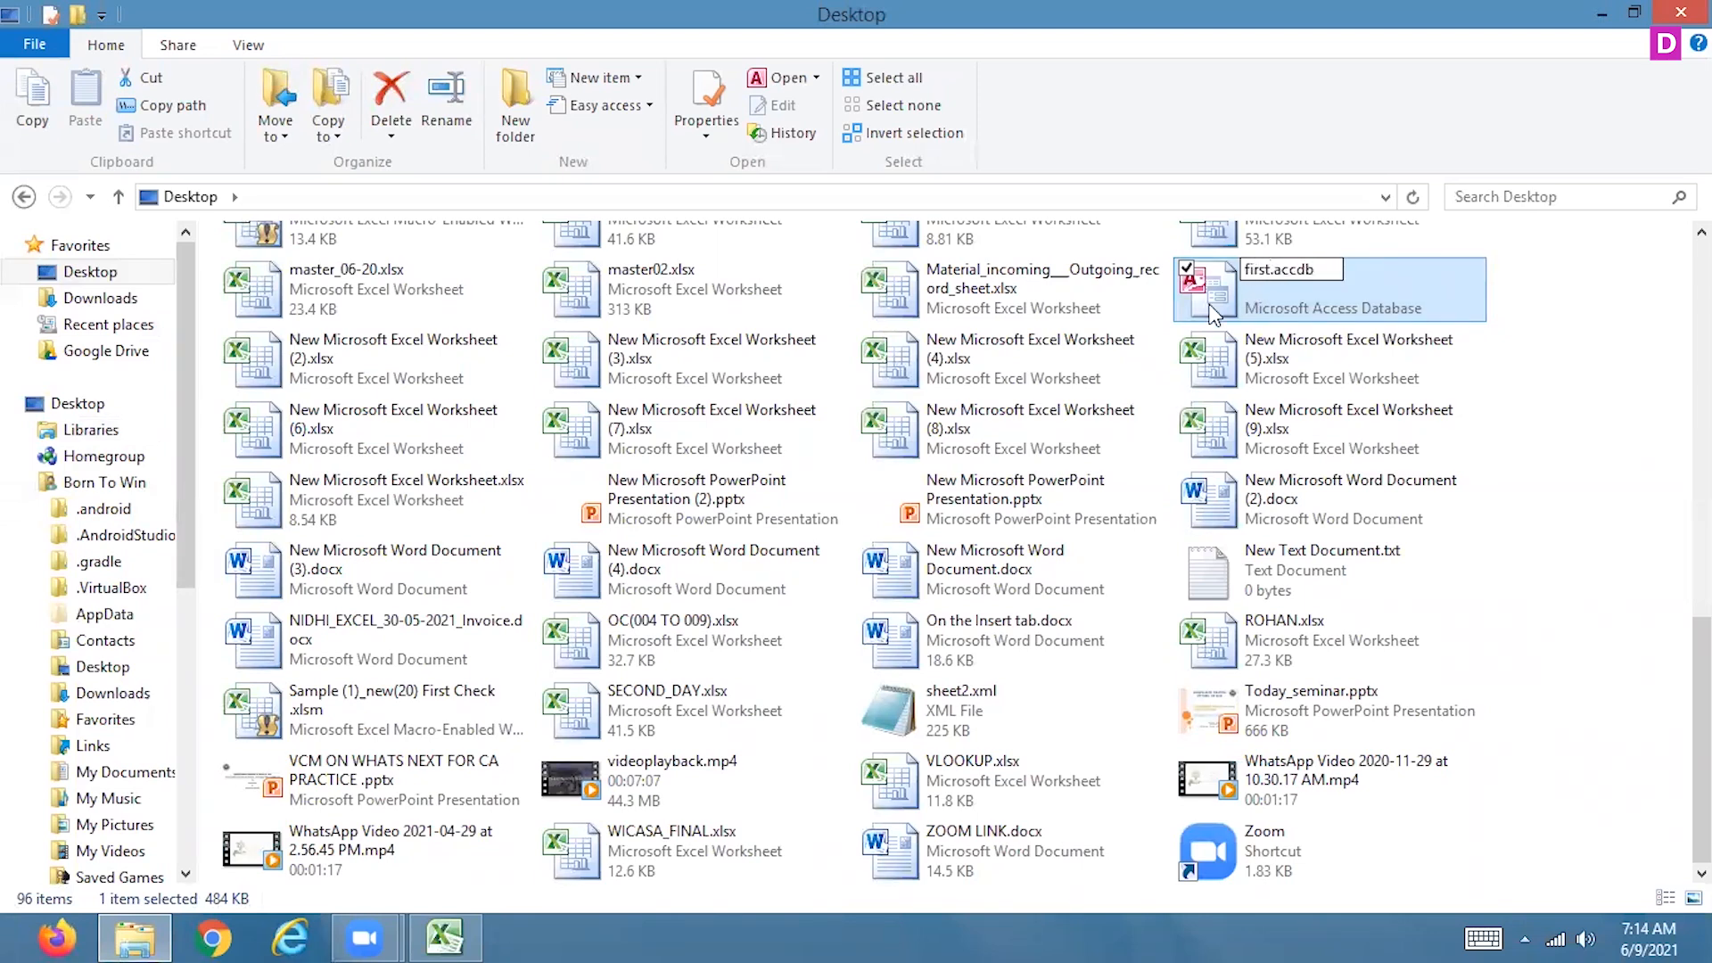
key("Return")
Open first.accdb in Access with its content enabled and start a new table in Design view
left_click(1215, 312)
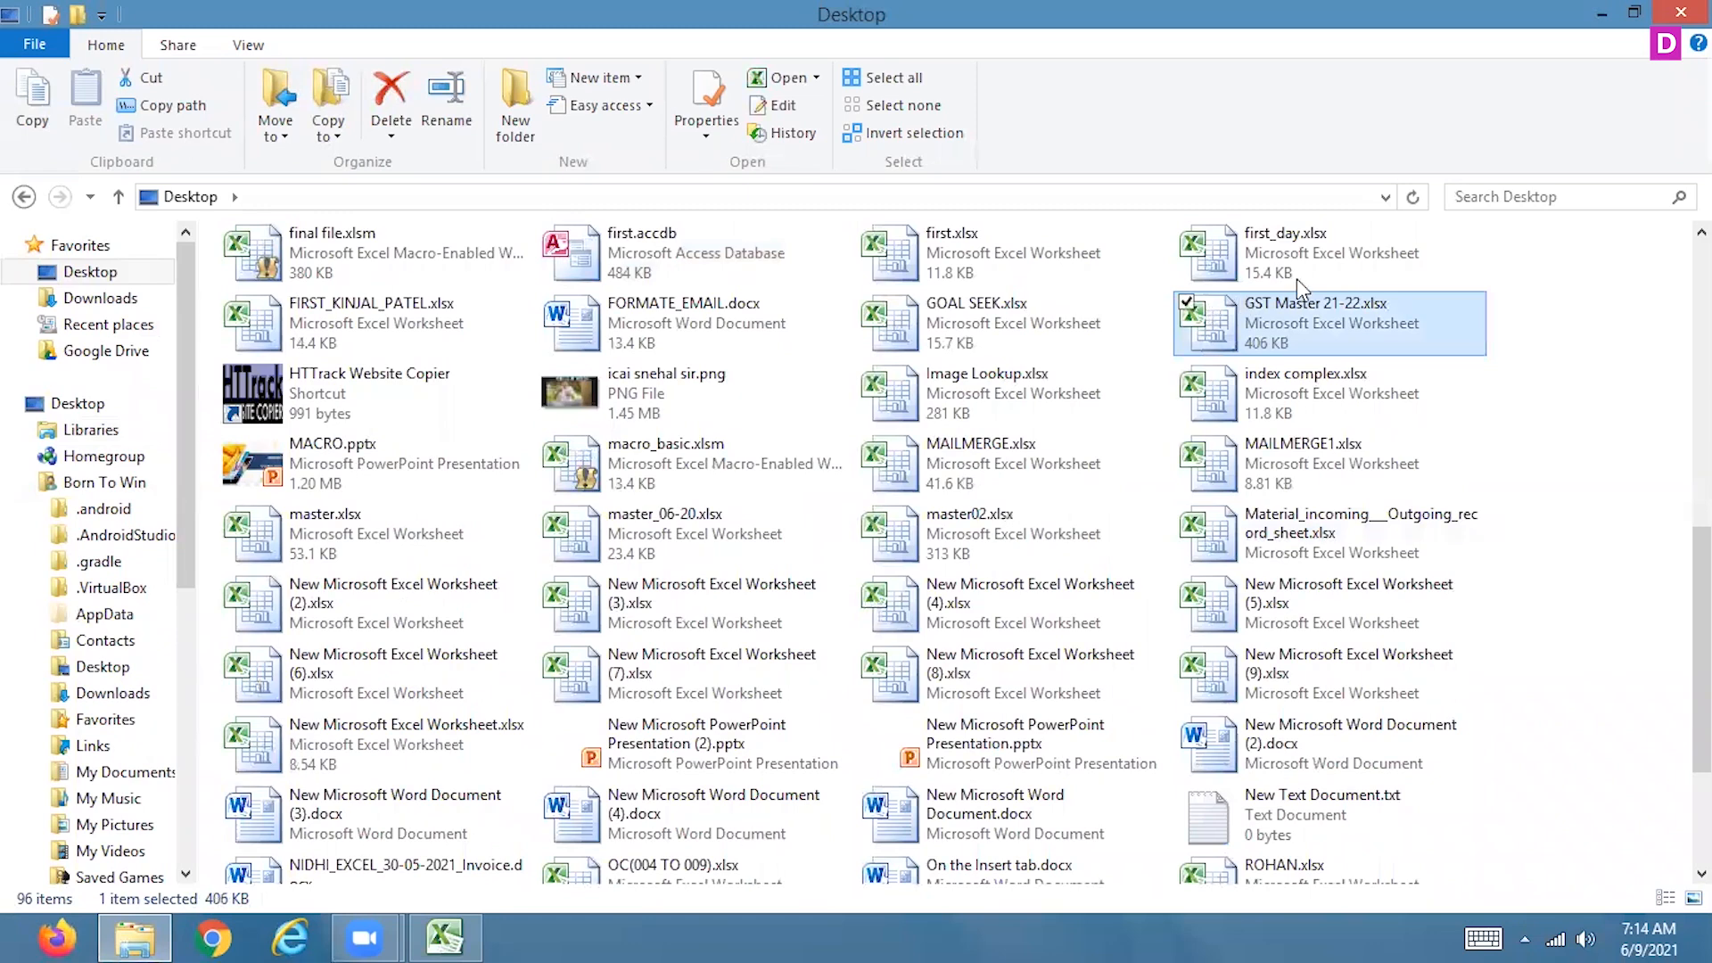
double_click(615, 262)
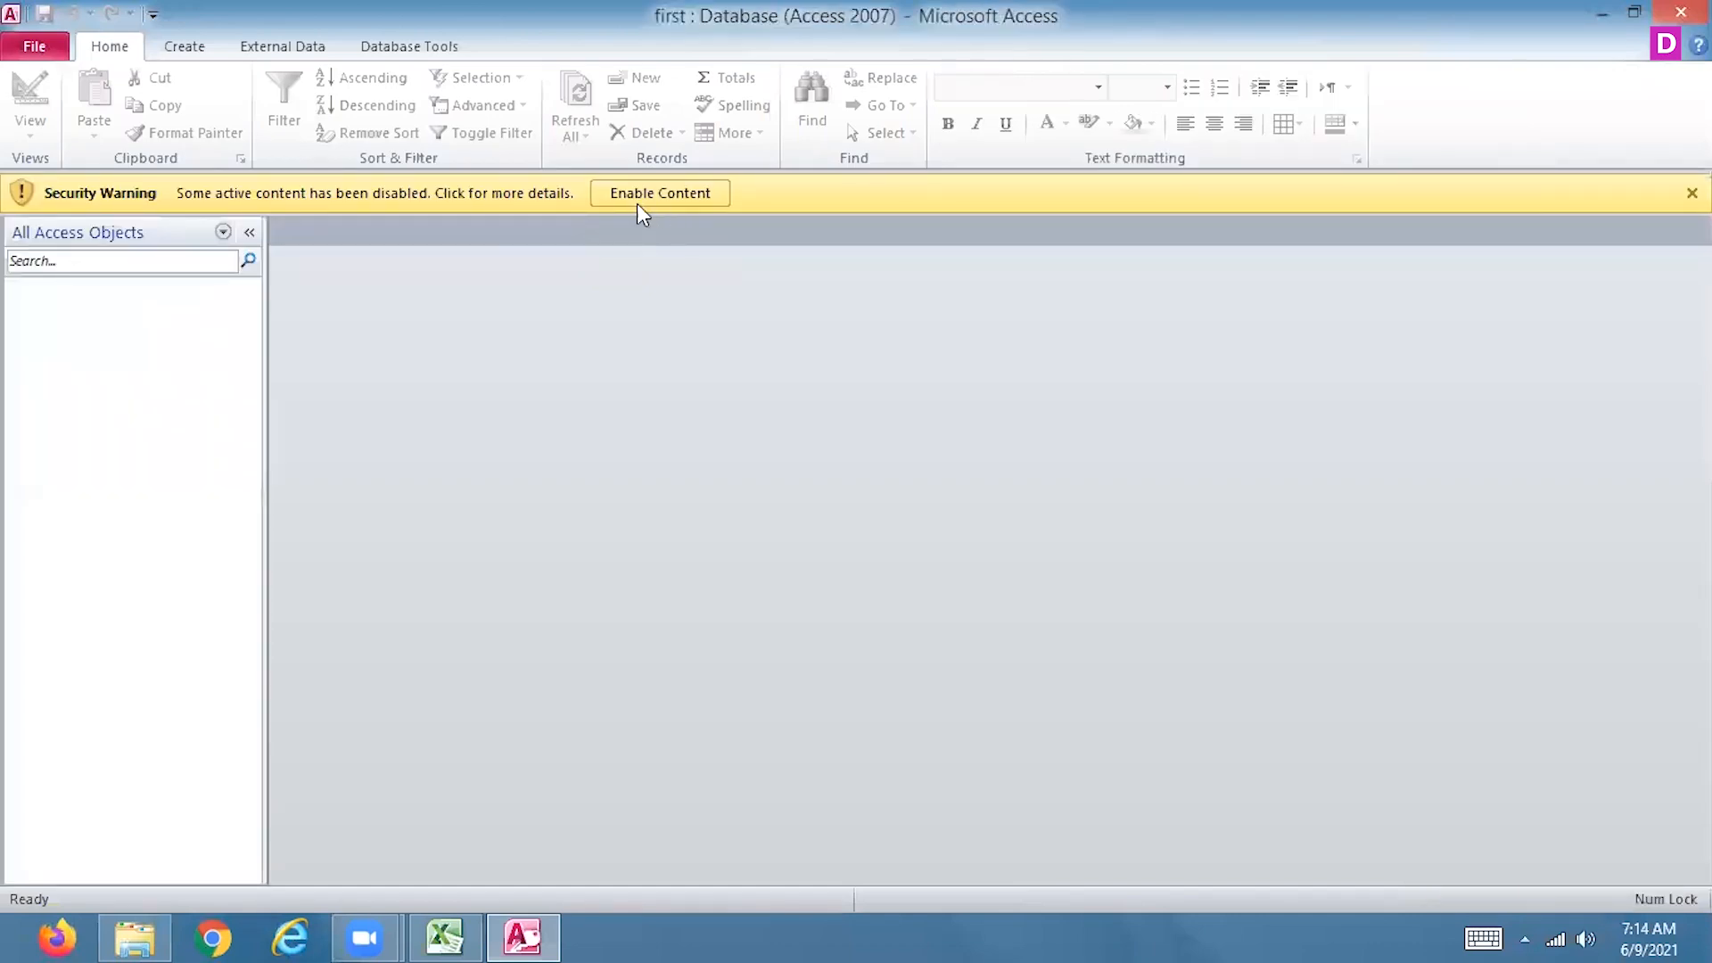
left_click(639, 205)
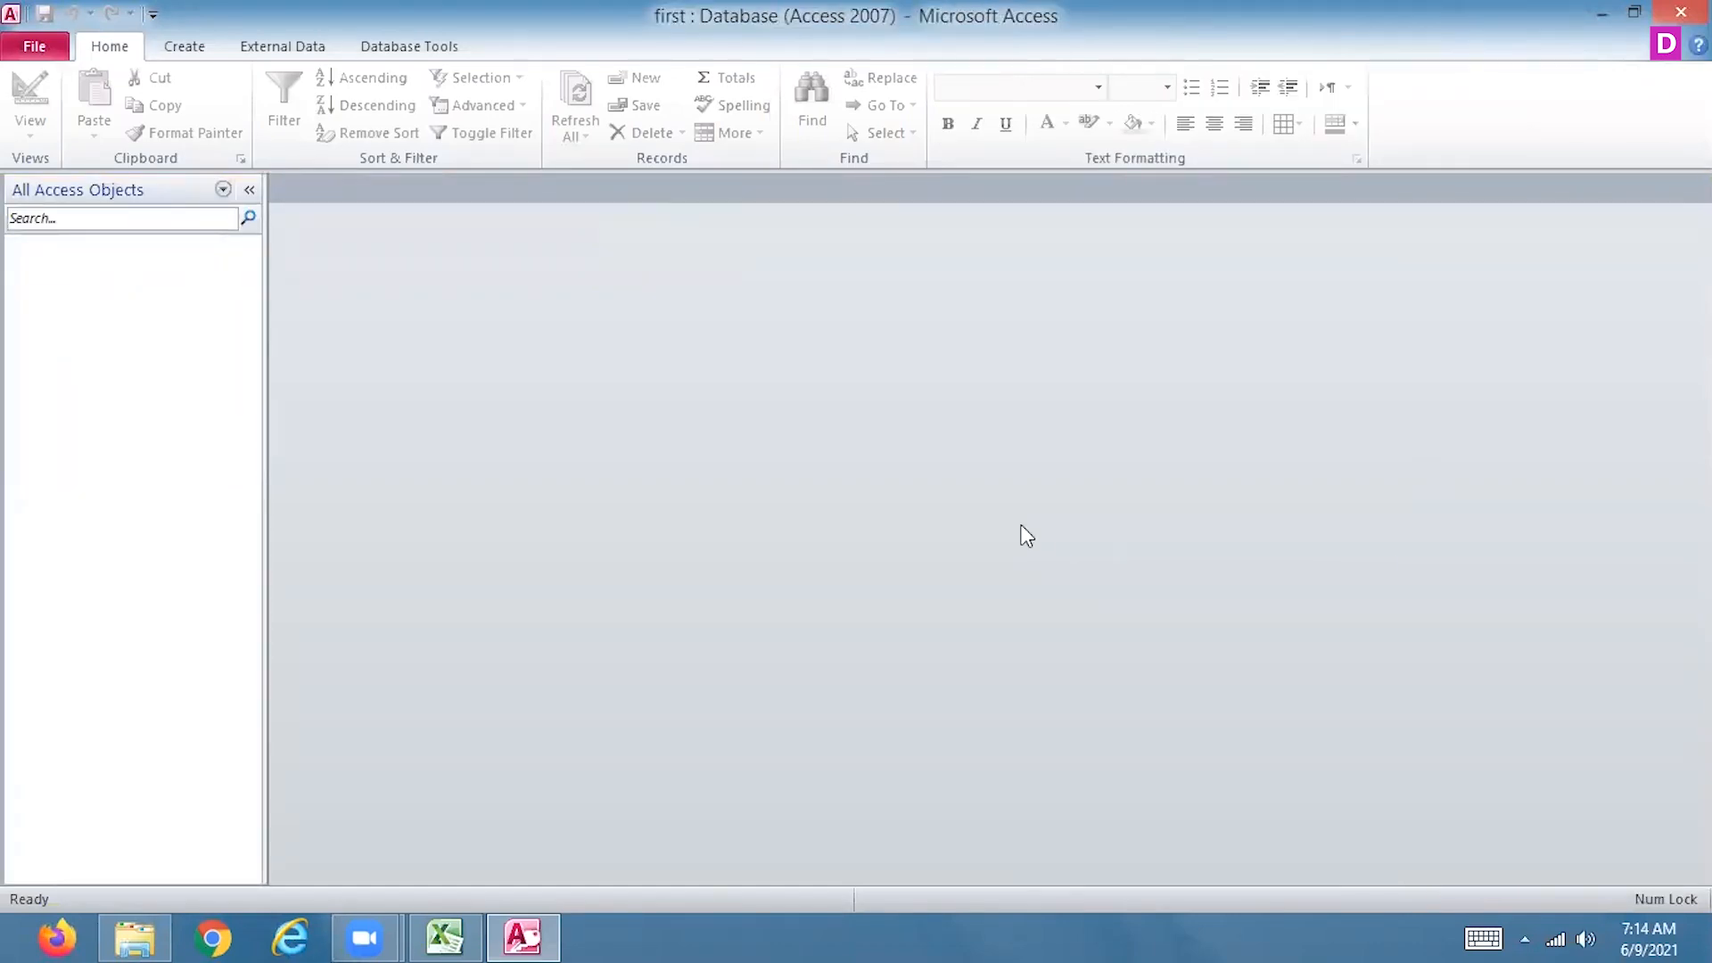
left_click(189, 51)
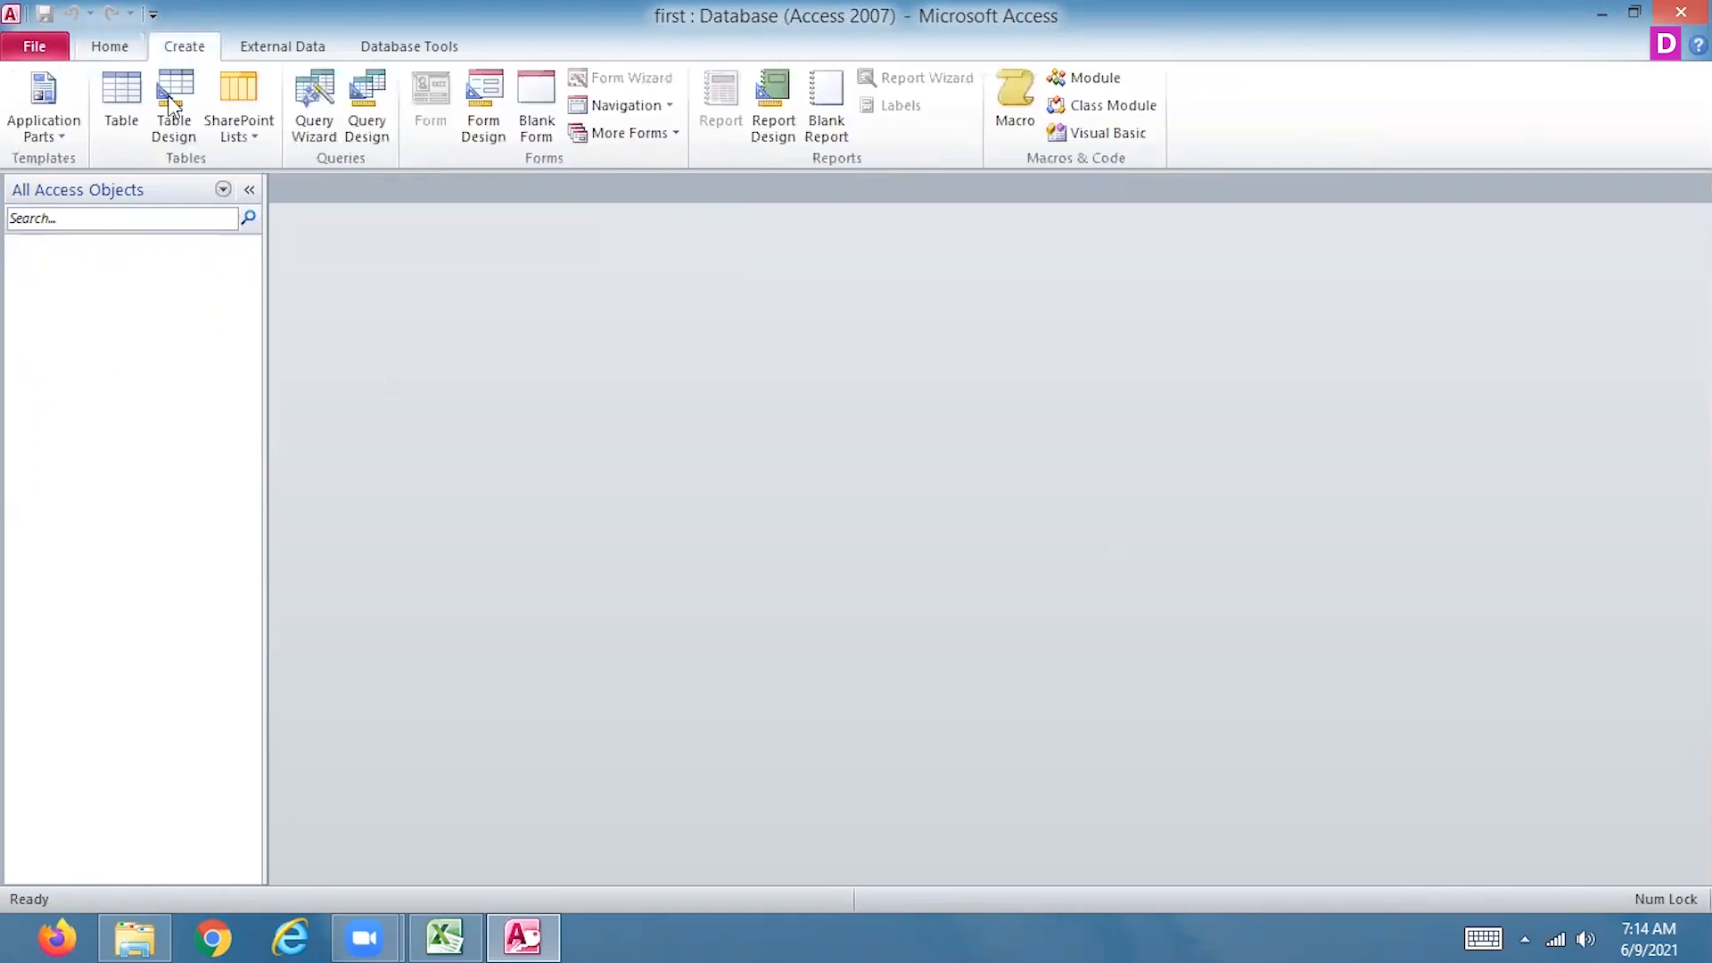
left_click(173, 99)
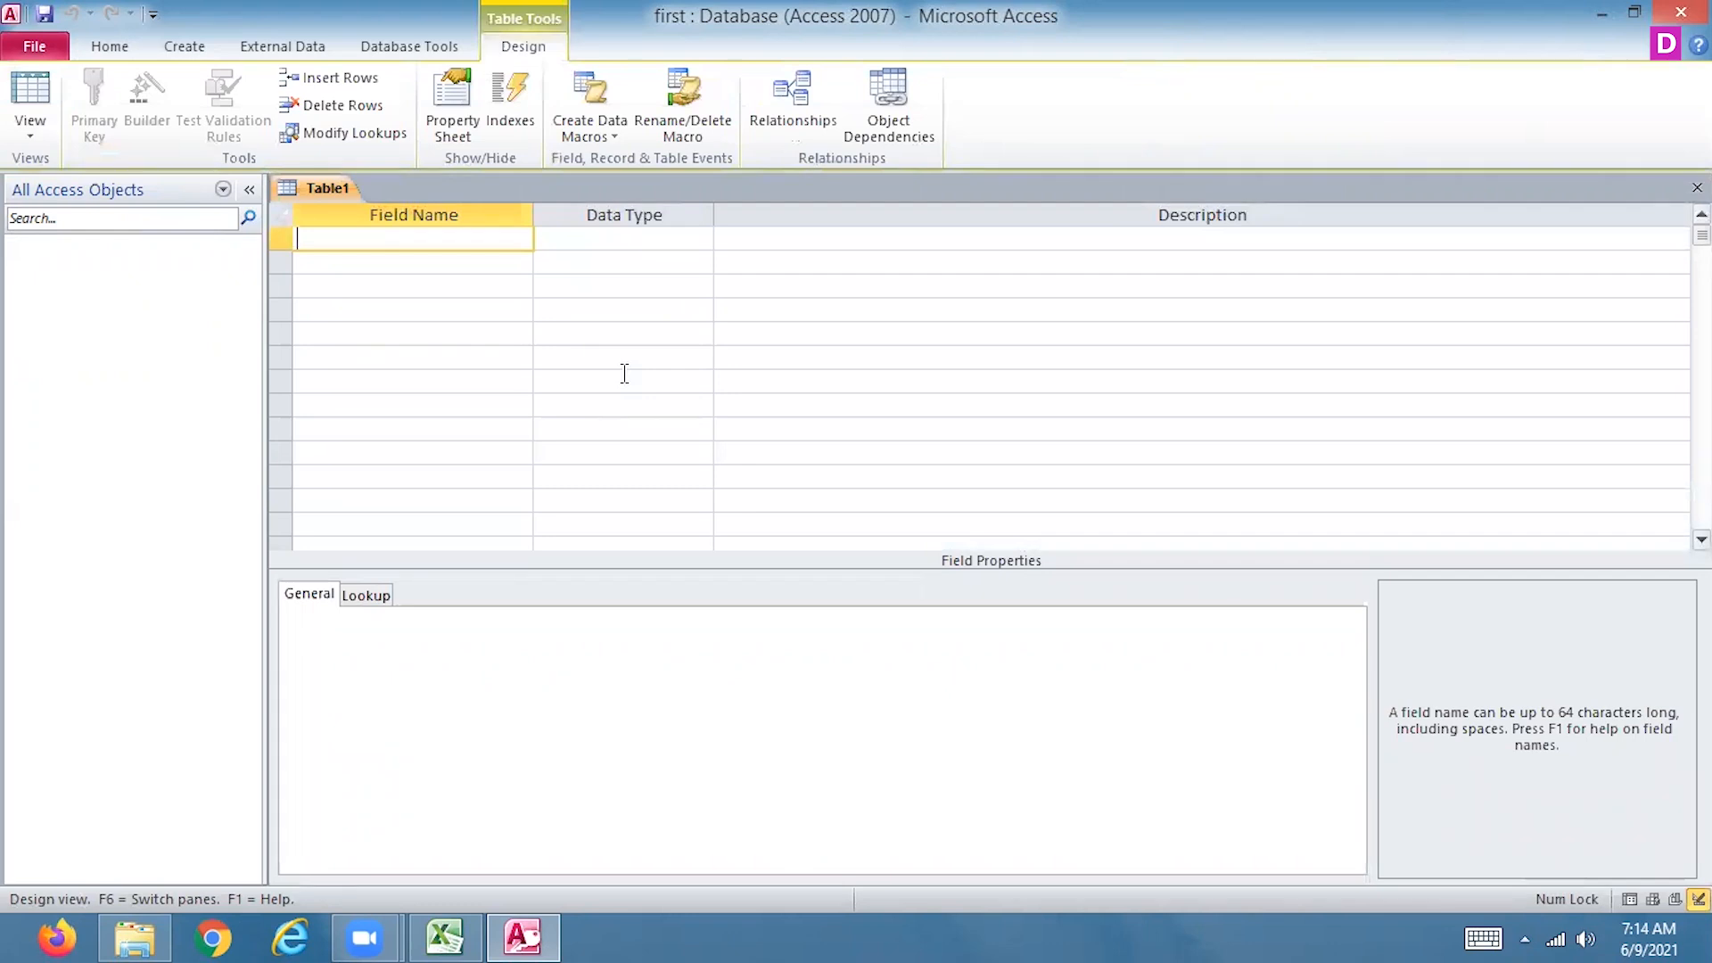
Enter name_value as the table's first field with the Text data type
type("first")
key("BackSpace")
key("BackSpace")
key("BackSpace")
key("BackSpace")
key("BackSpace")
key("BackSpace")
type("name_value")
key("Tab")
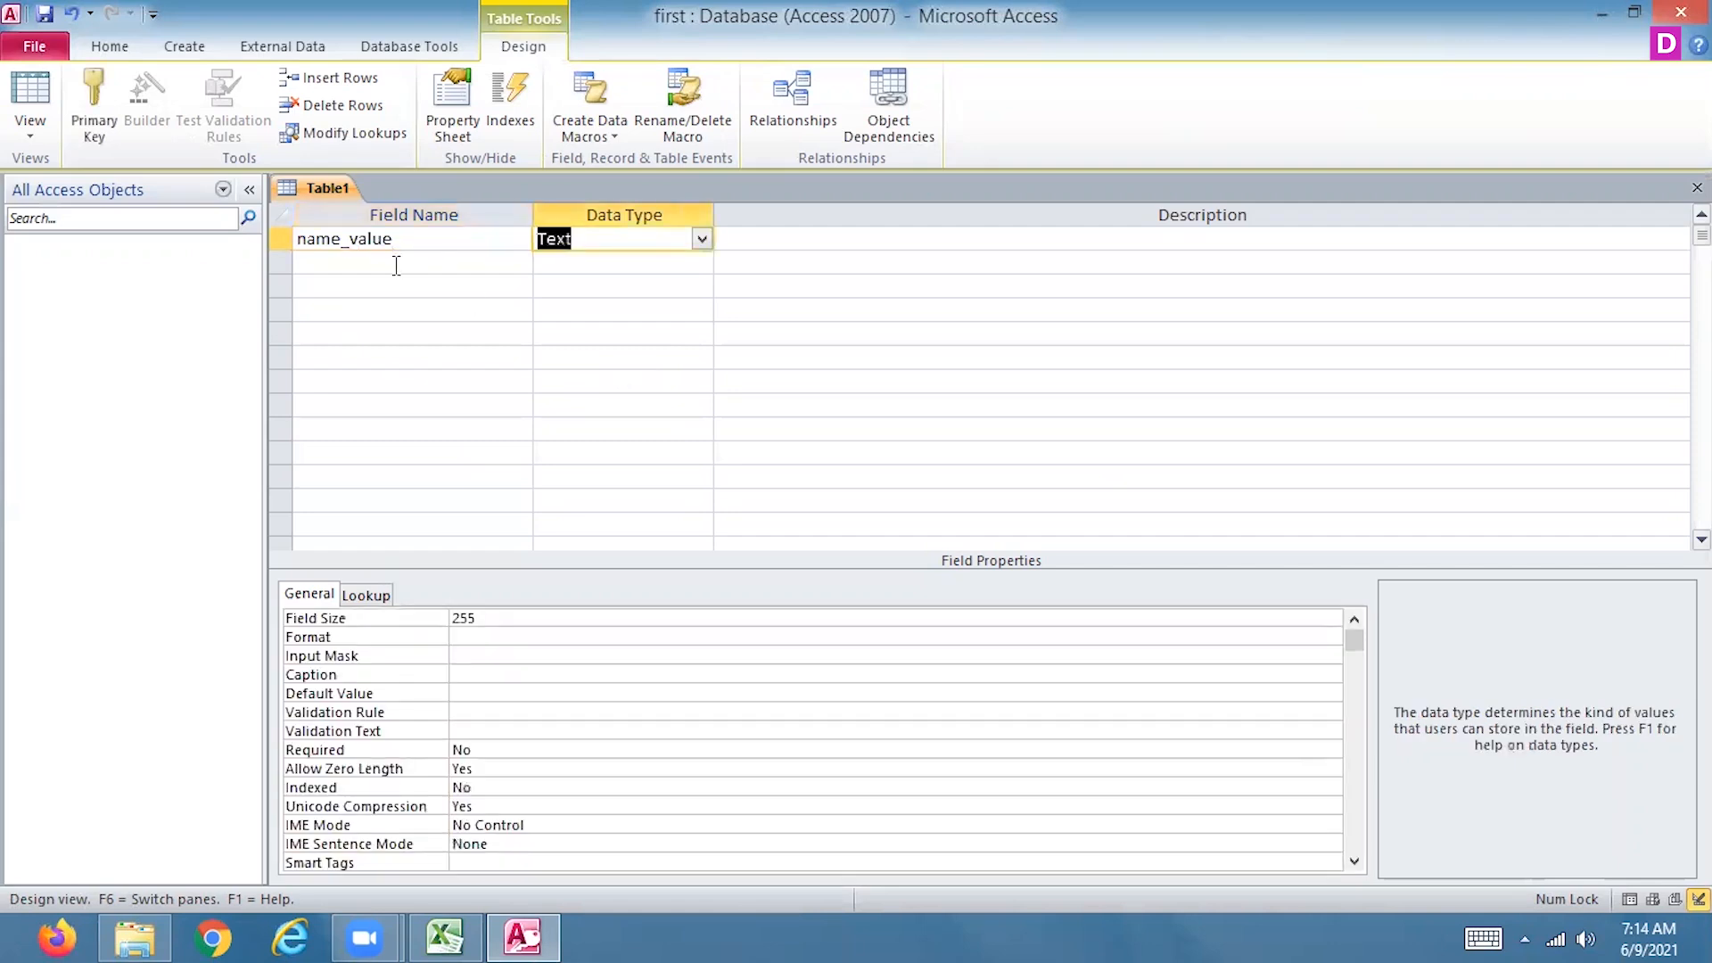
left_click(397, 263)
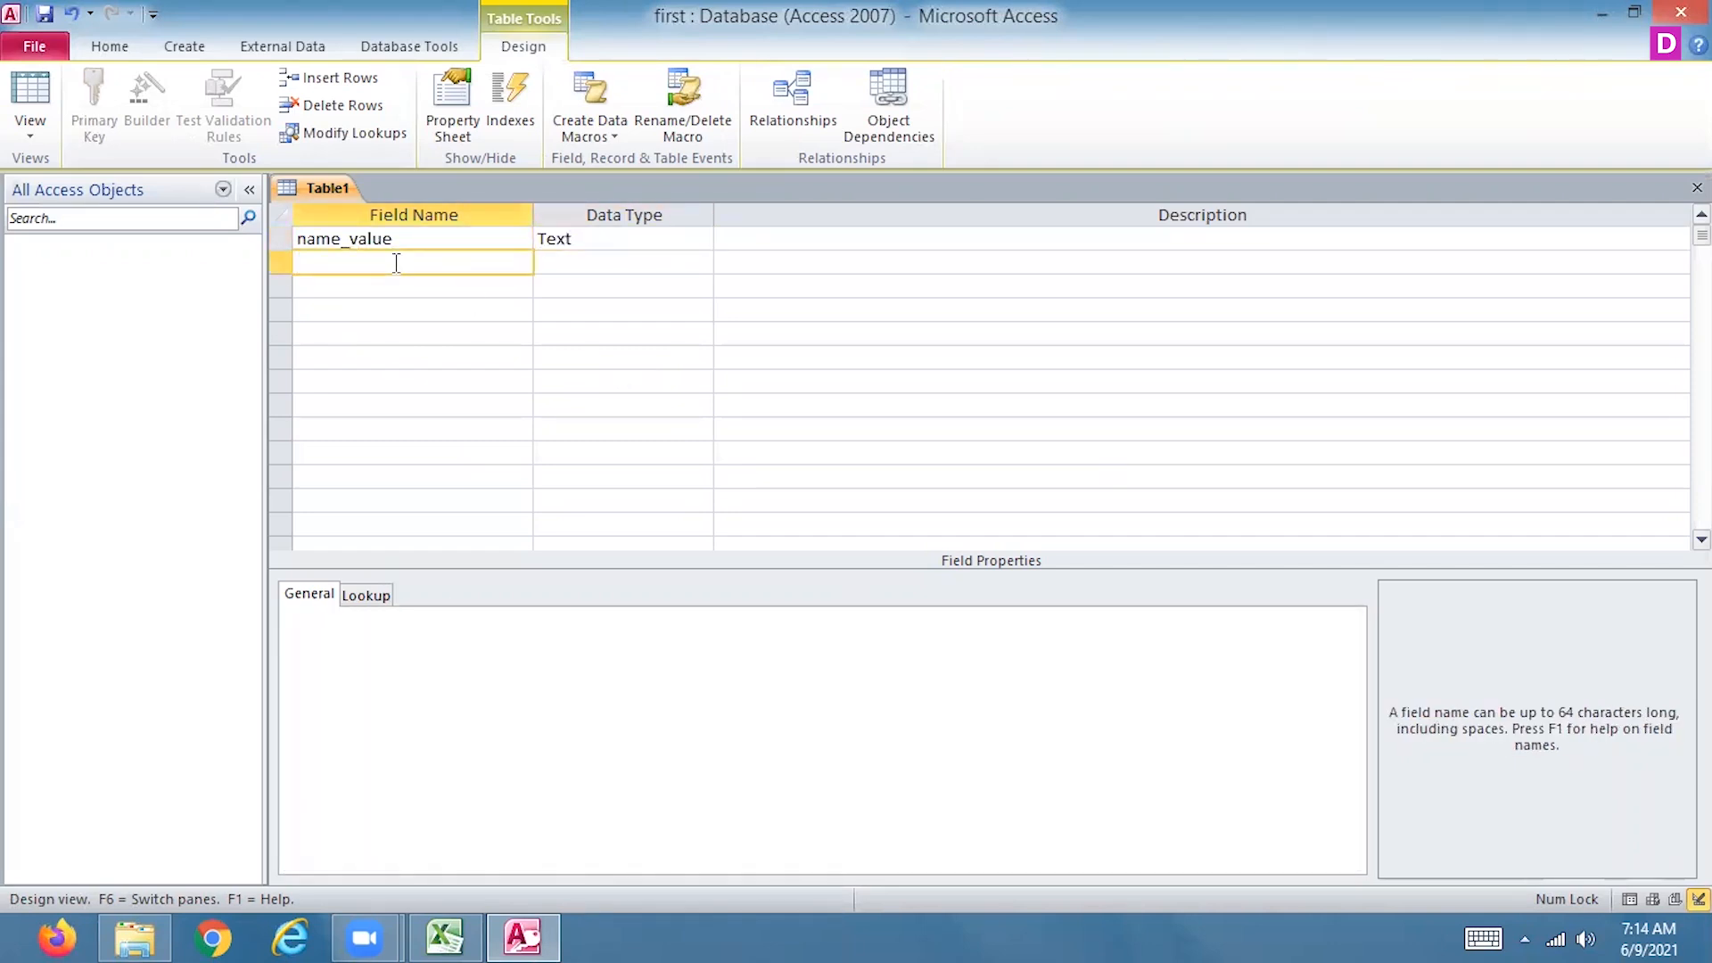
Rename the first field to rollno and set its data type to Number
left_click_drag(299, 239, 413, 239)
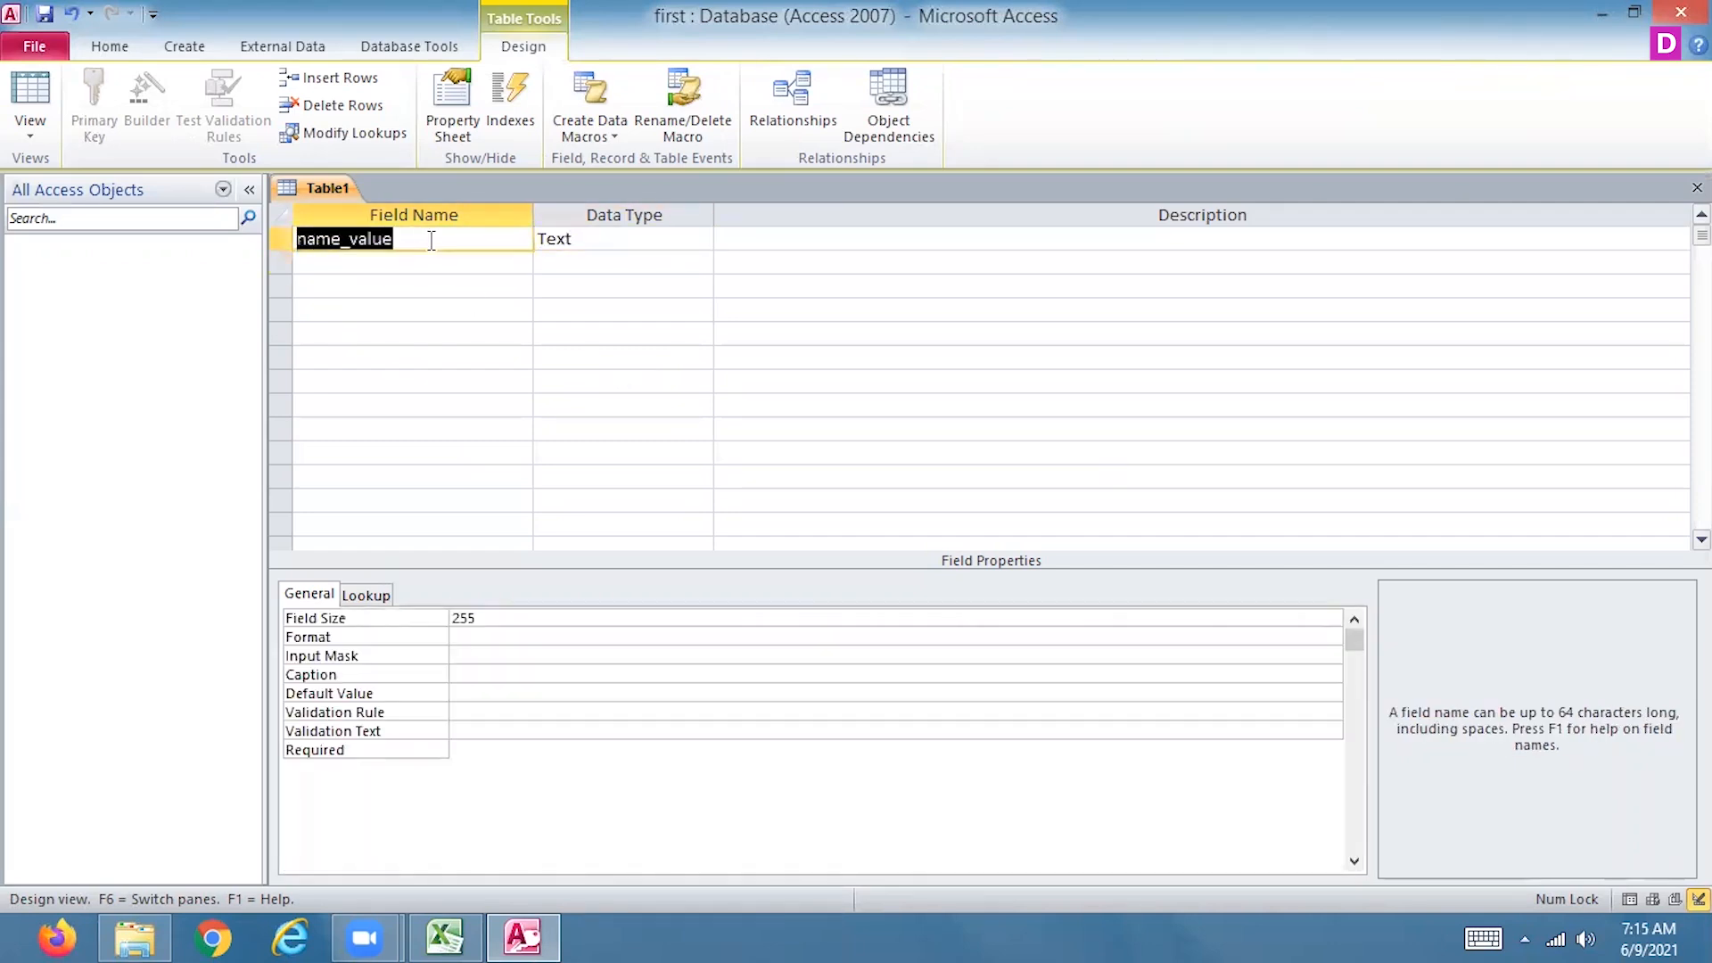
type("rollno")
key("Tab")
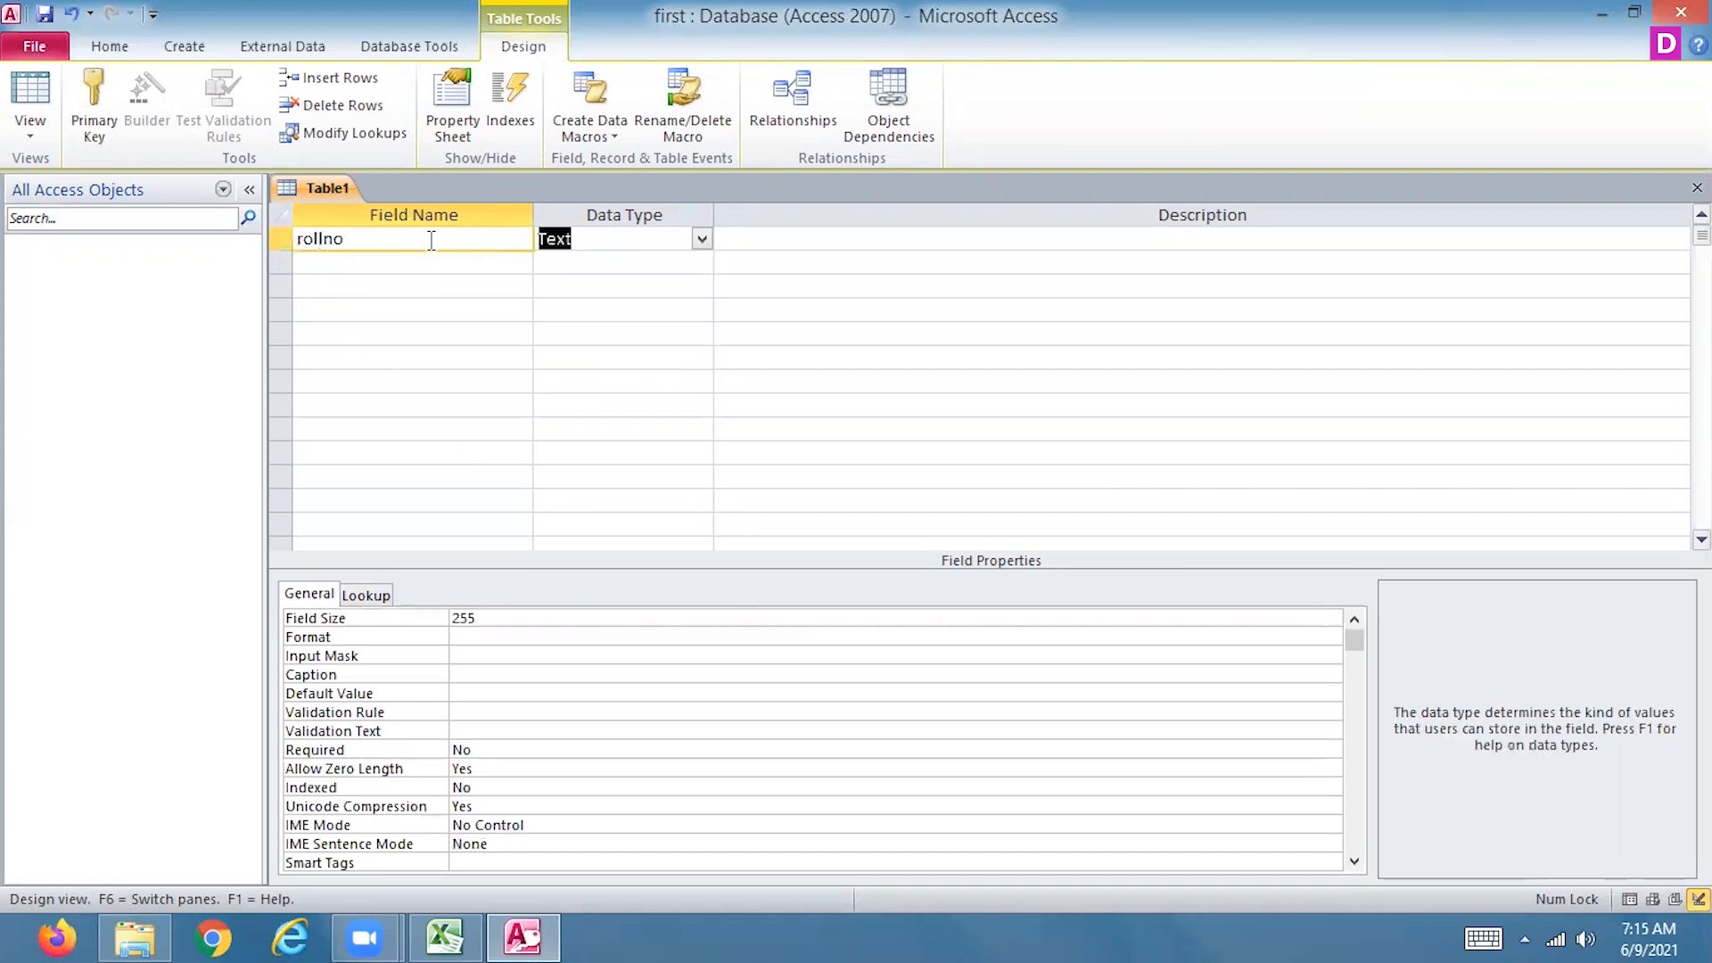
type("number")
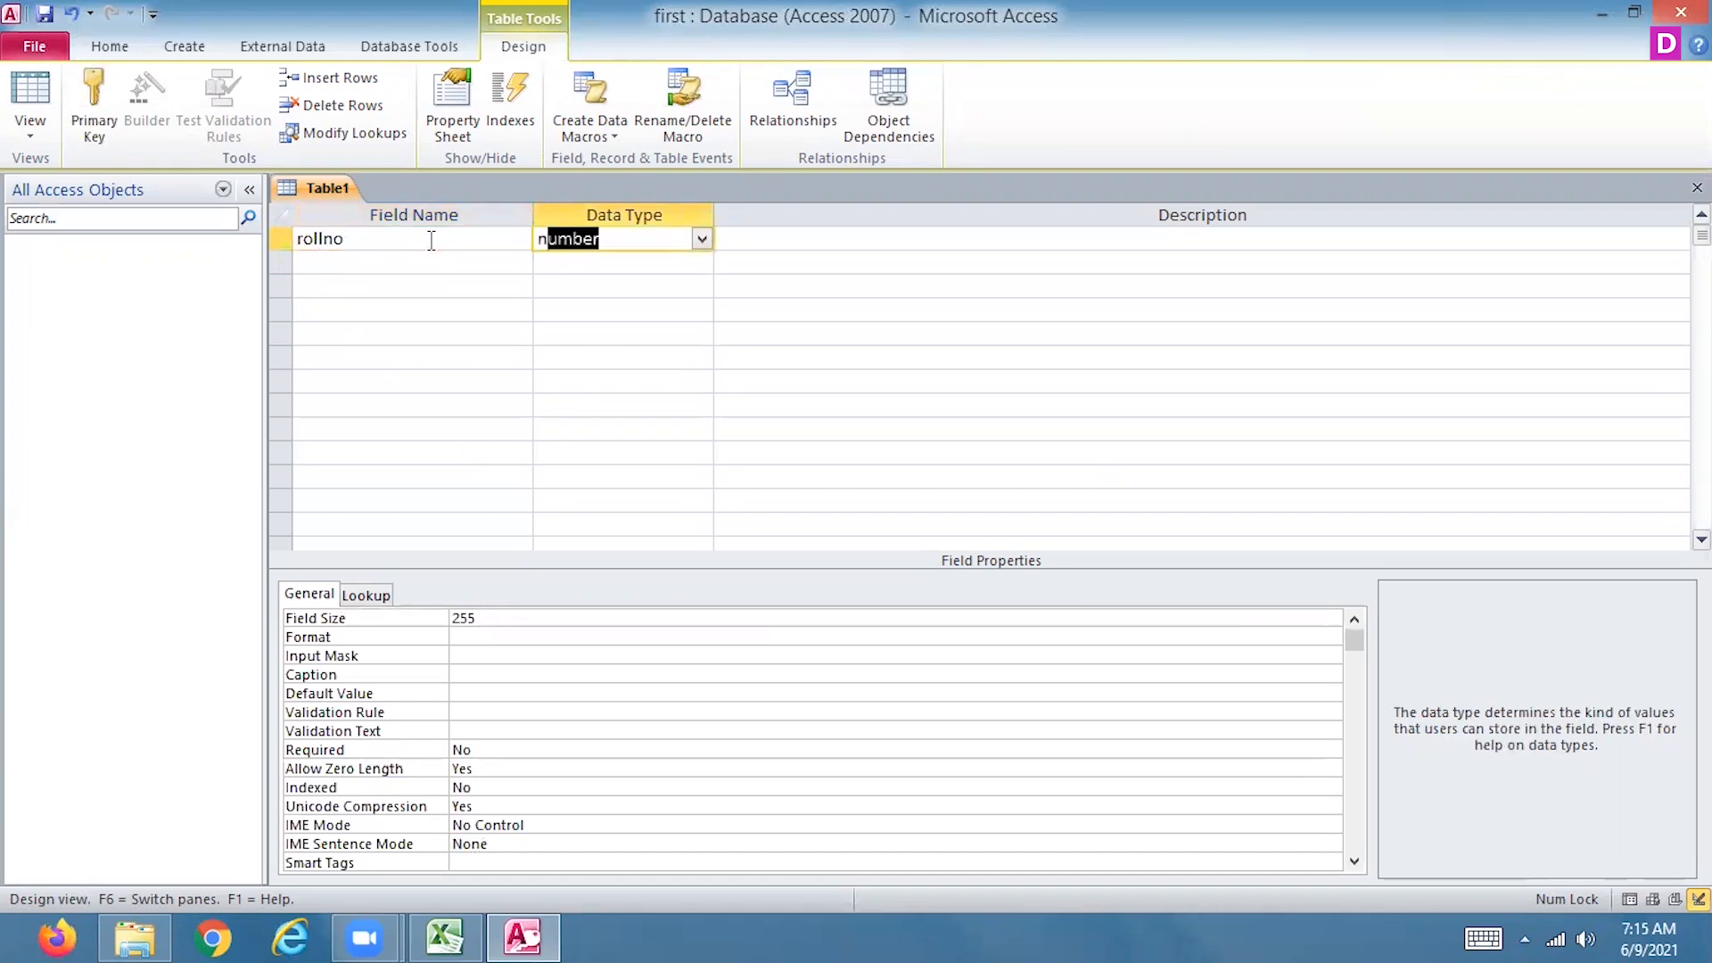
key("Tab")
key("Tab")
Add a second field named name_value with the Text data type, avoiding the reserved word name
type("name")
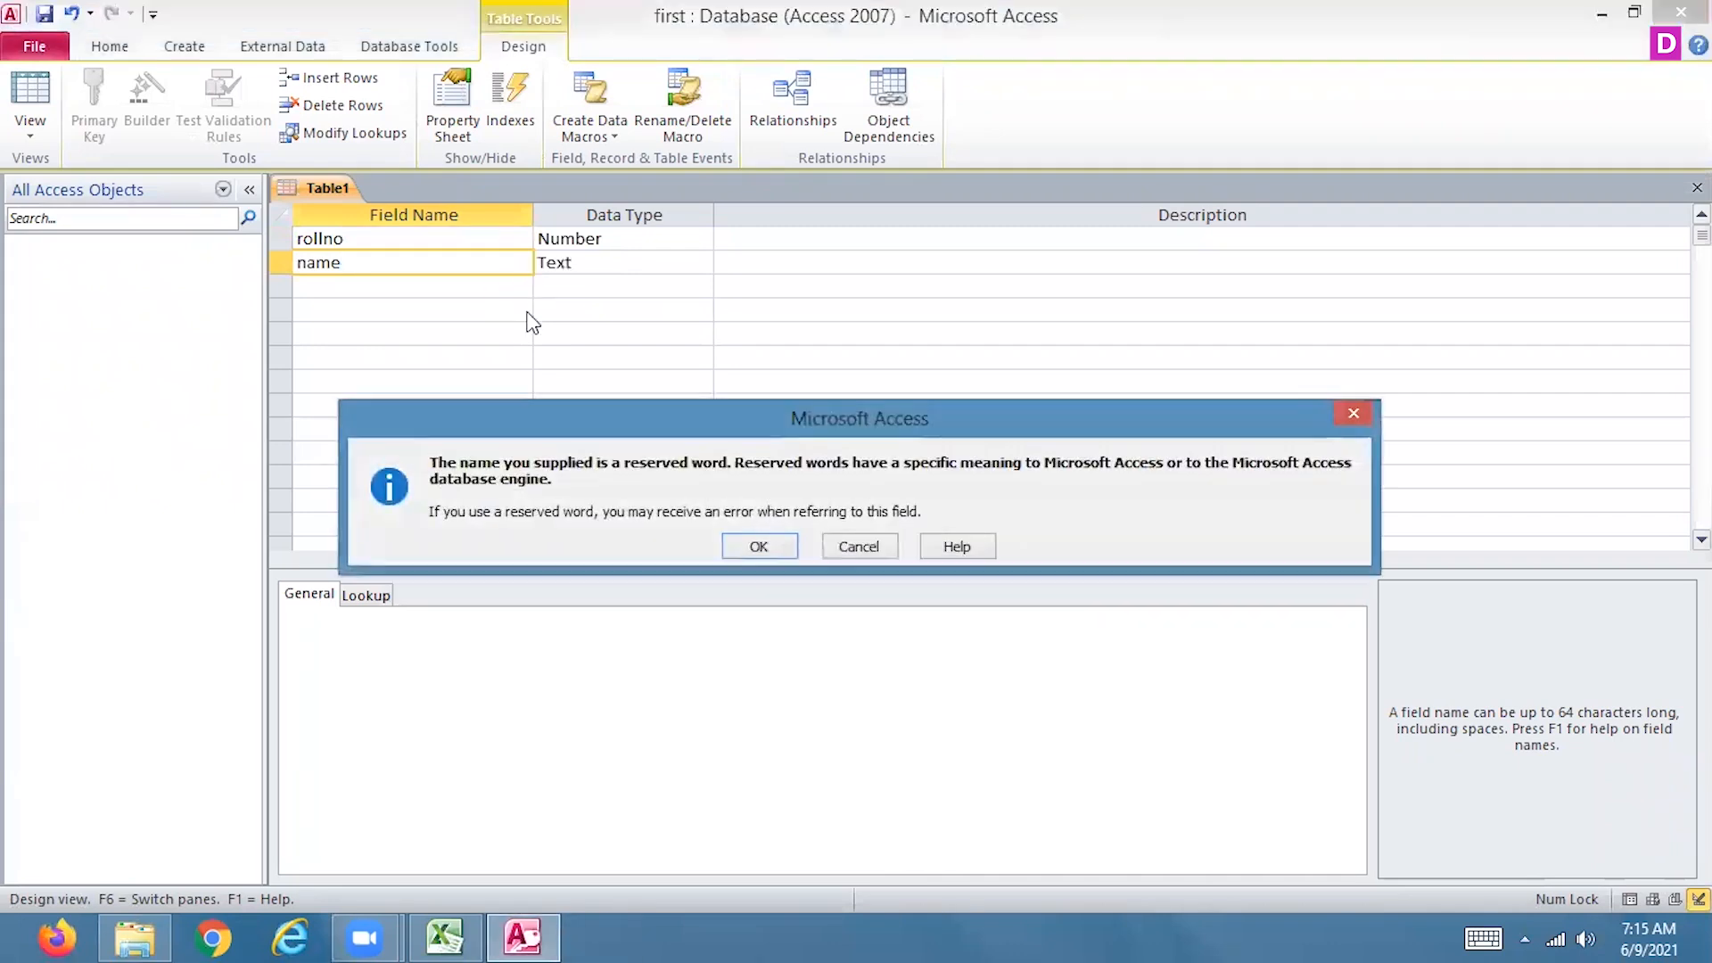
left_click(856, 547)
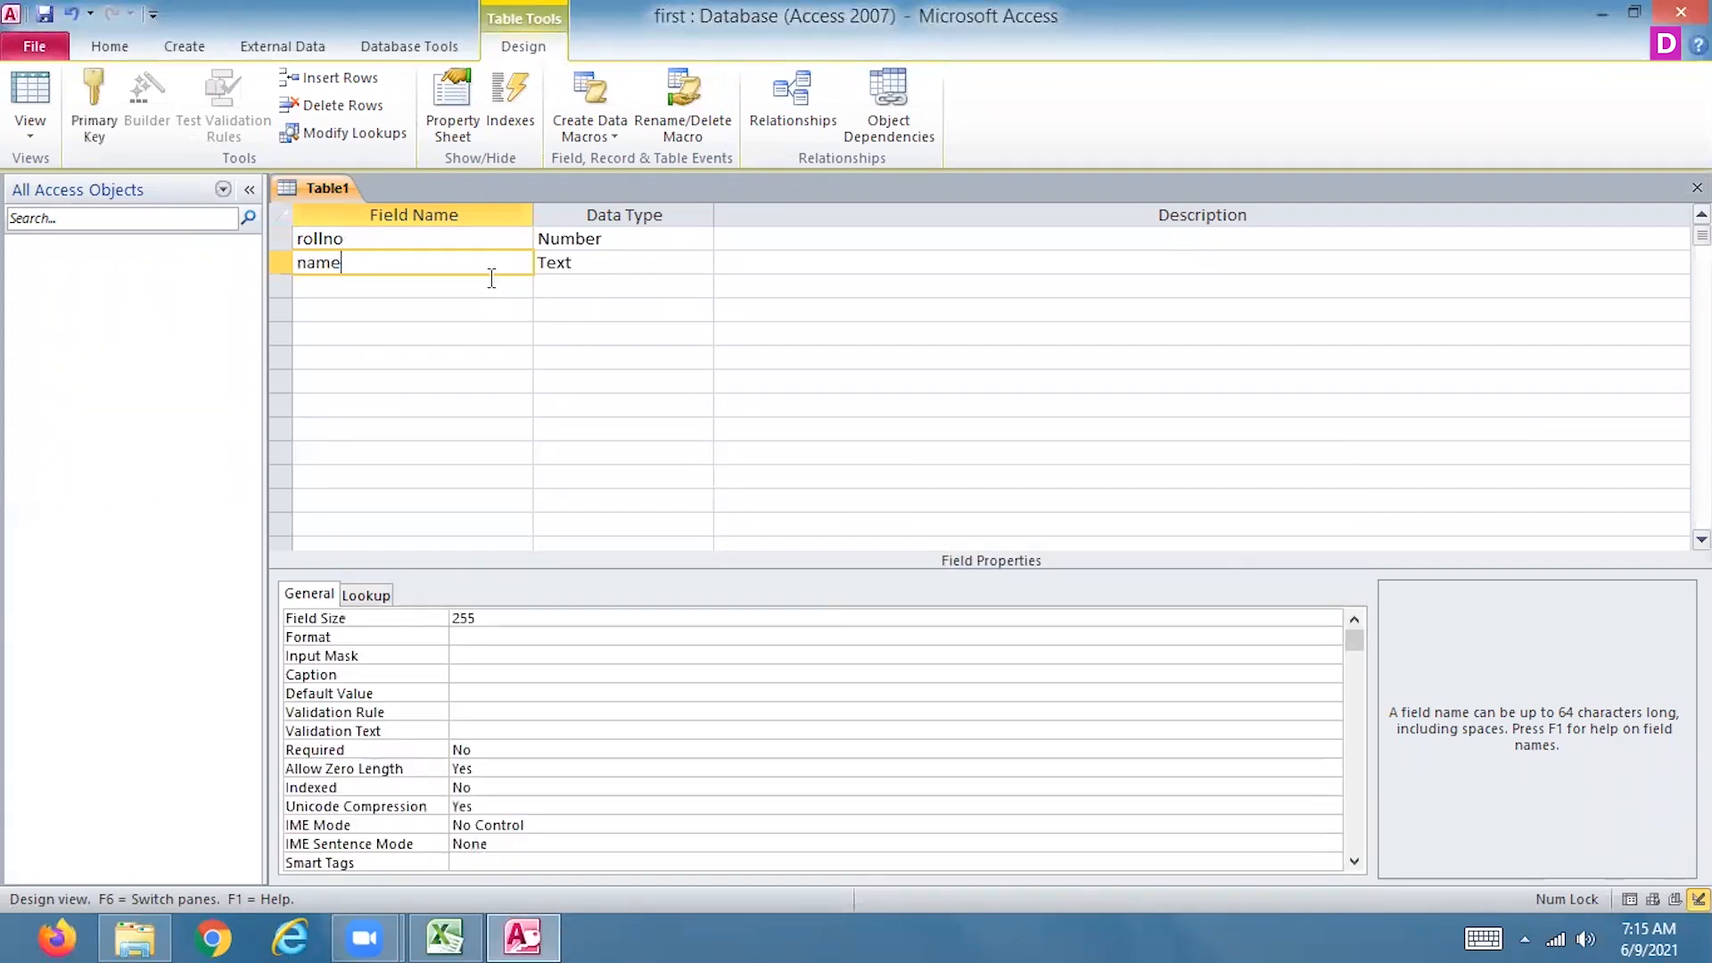
type("_value")
left_click(492, 282)
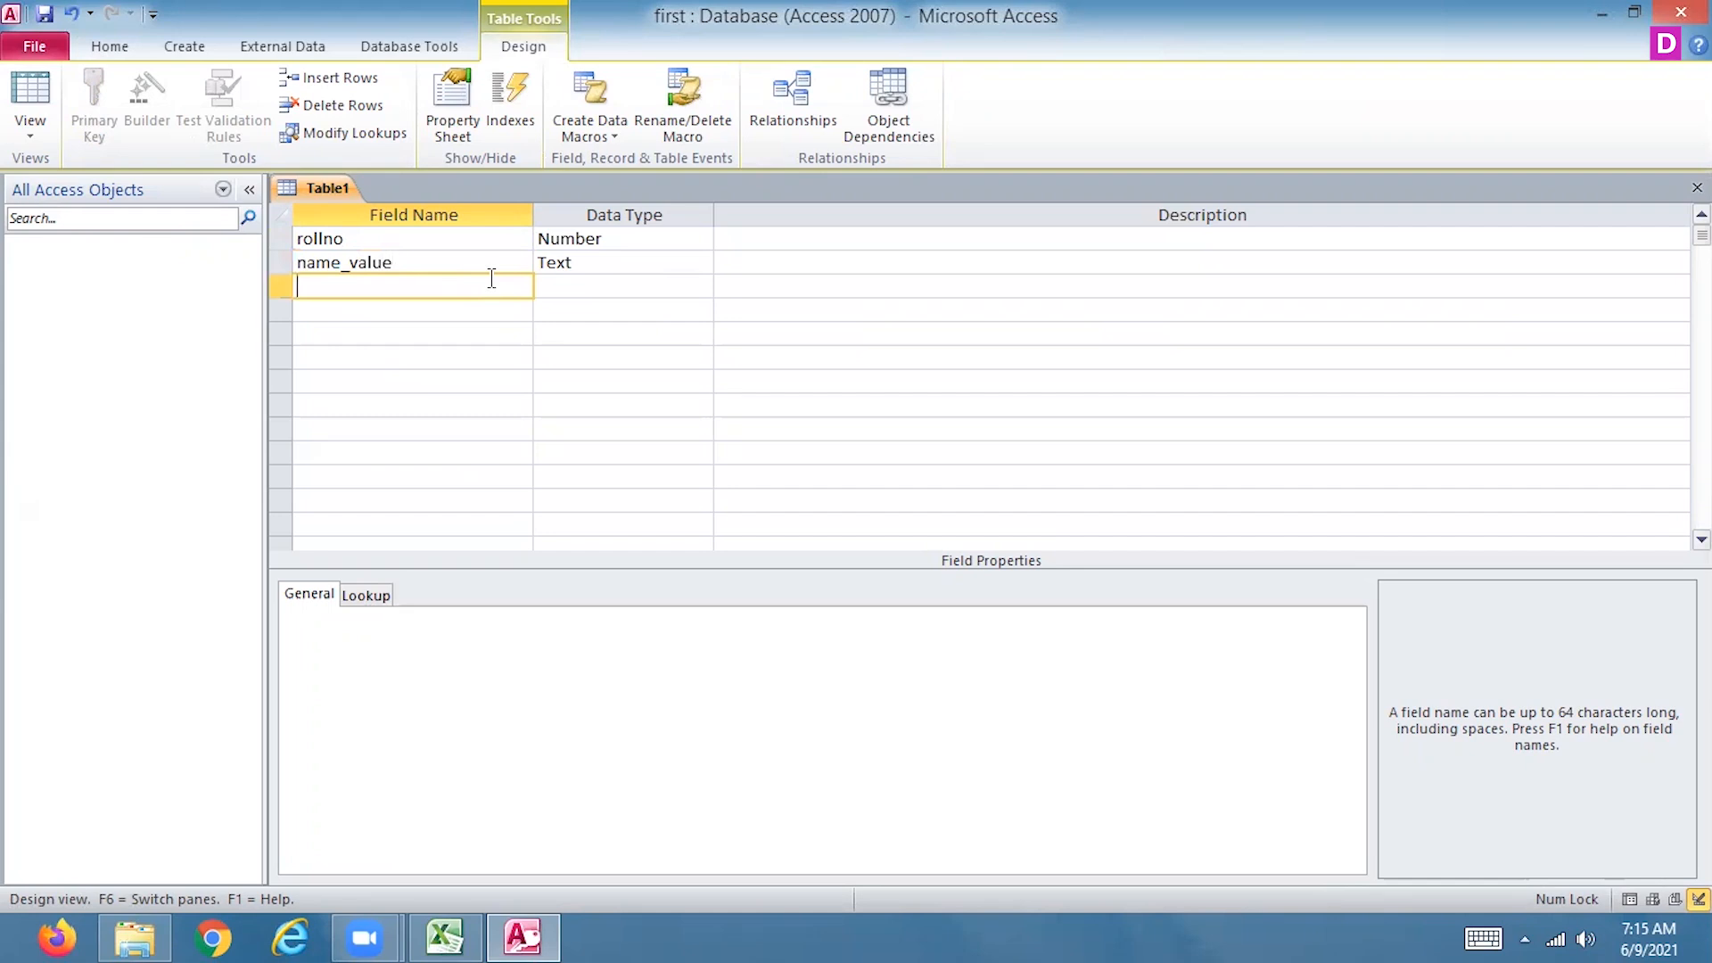
type("sub1")
Add a third field named sub1 with the Number data type
key("Tab")
type("n")
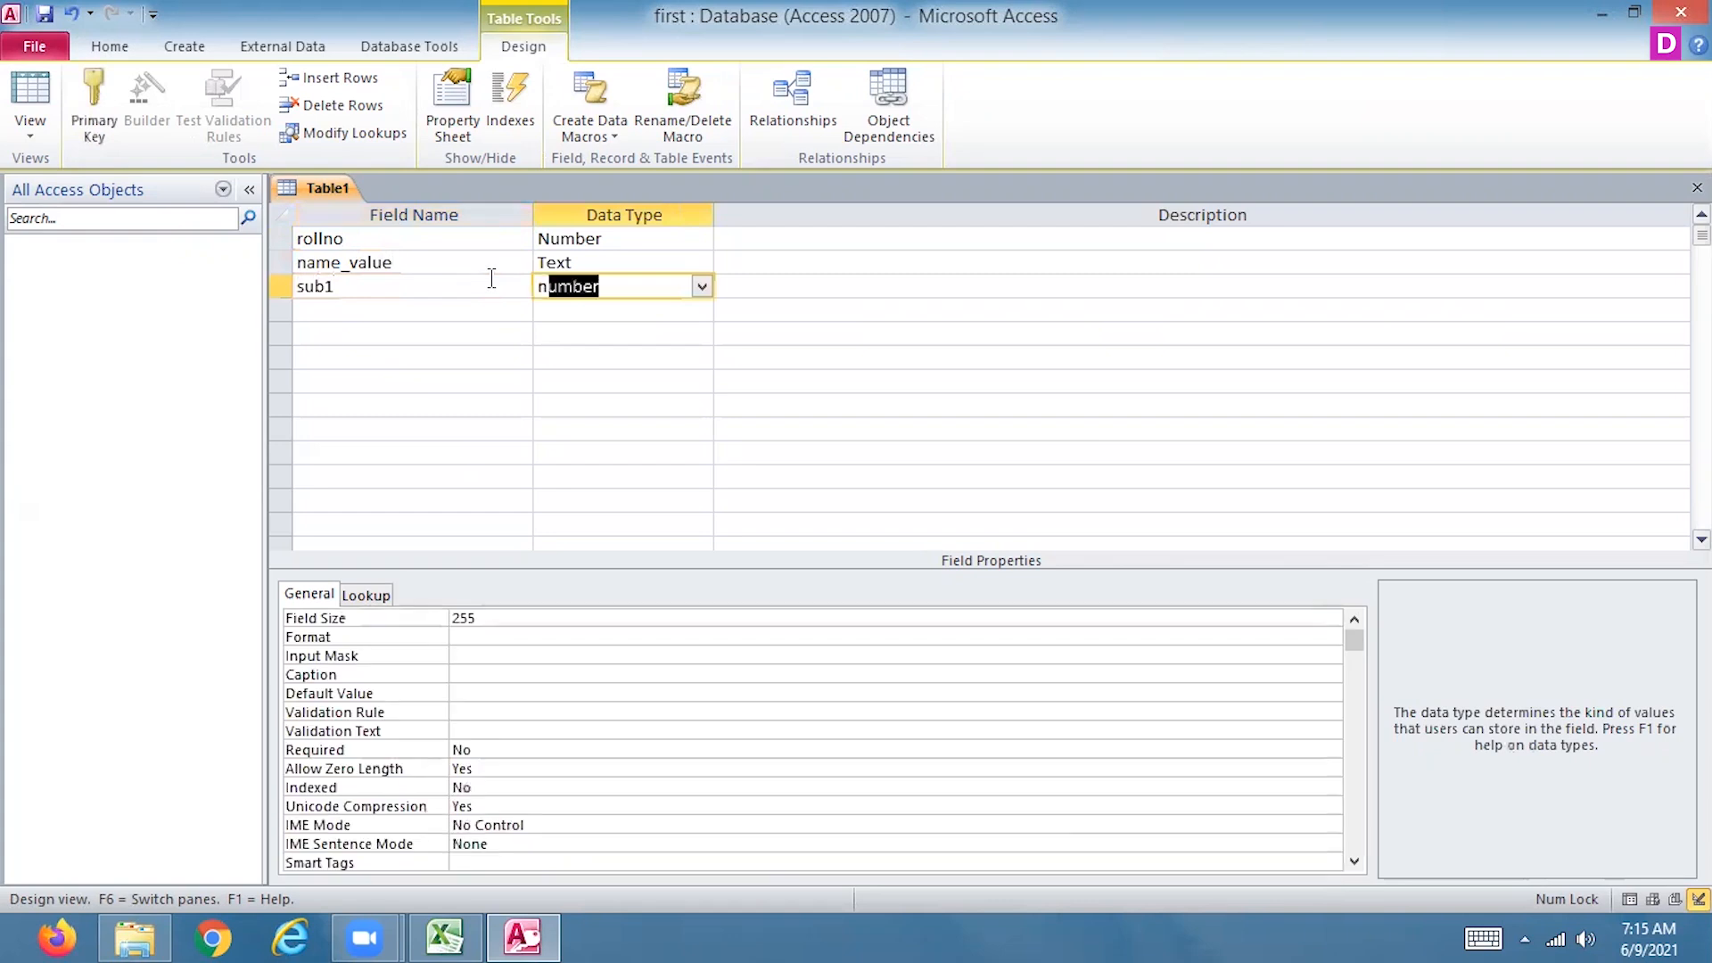
key("Tab")
key("Tab")
type("sub")
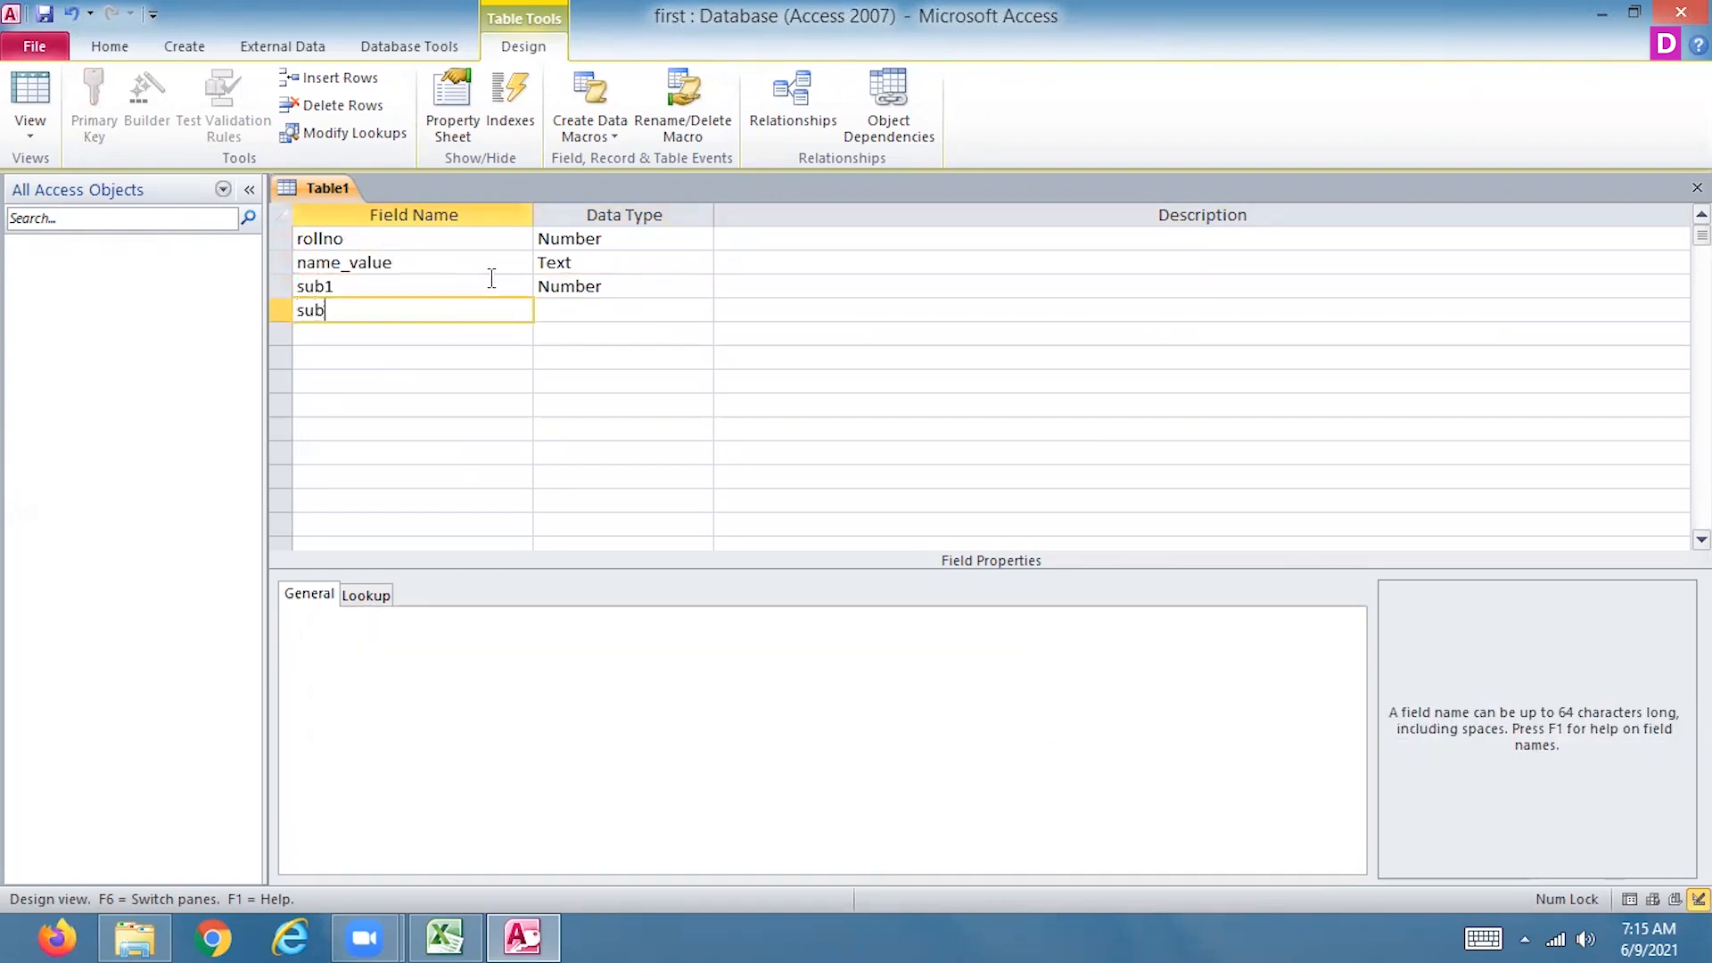
Add a field named sub2 with the Number data type below sub1
key("Tab")
type("n")
key("Tab")
key("Tab")
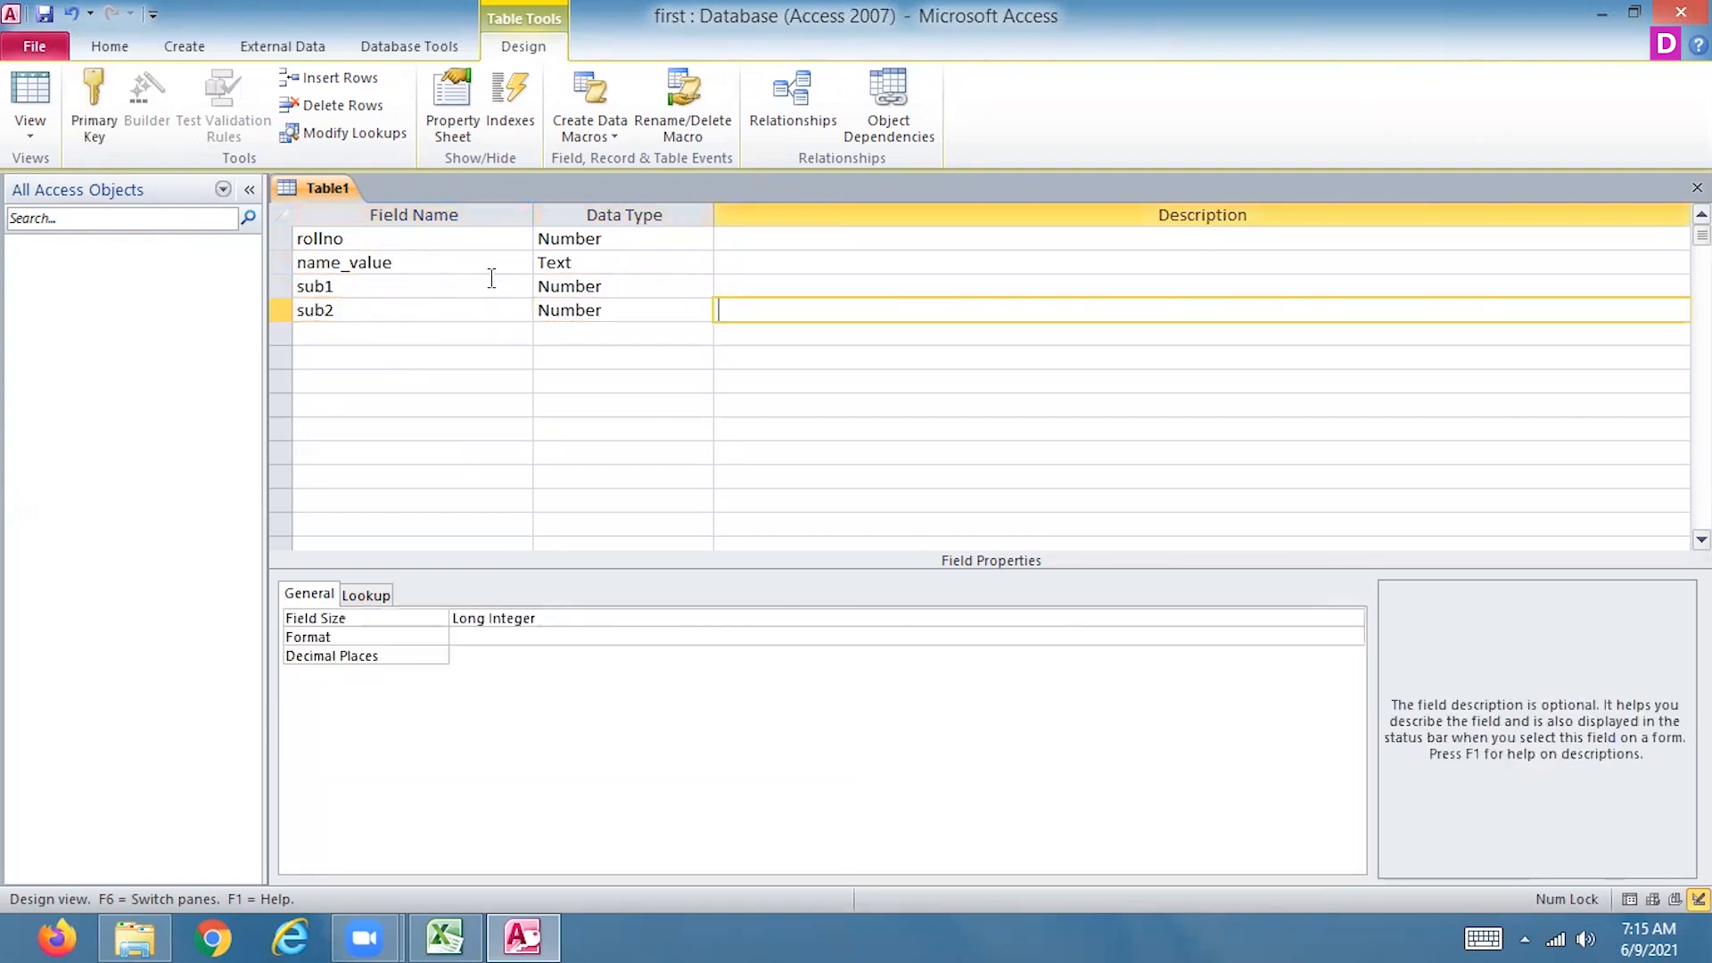
Add a field named sub3 with the Number data type below sub2
type("sub3")
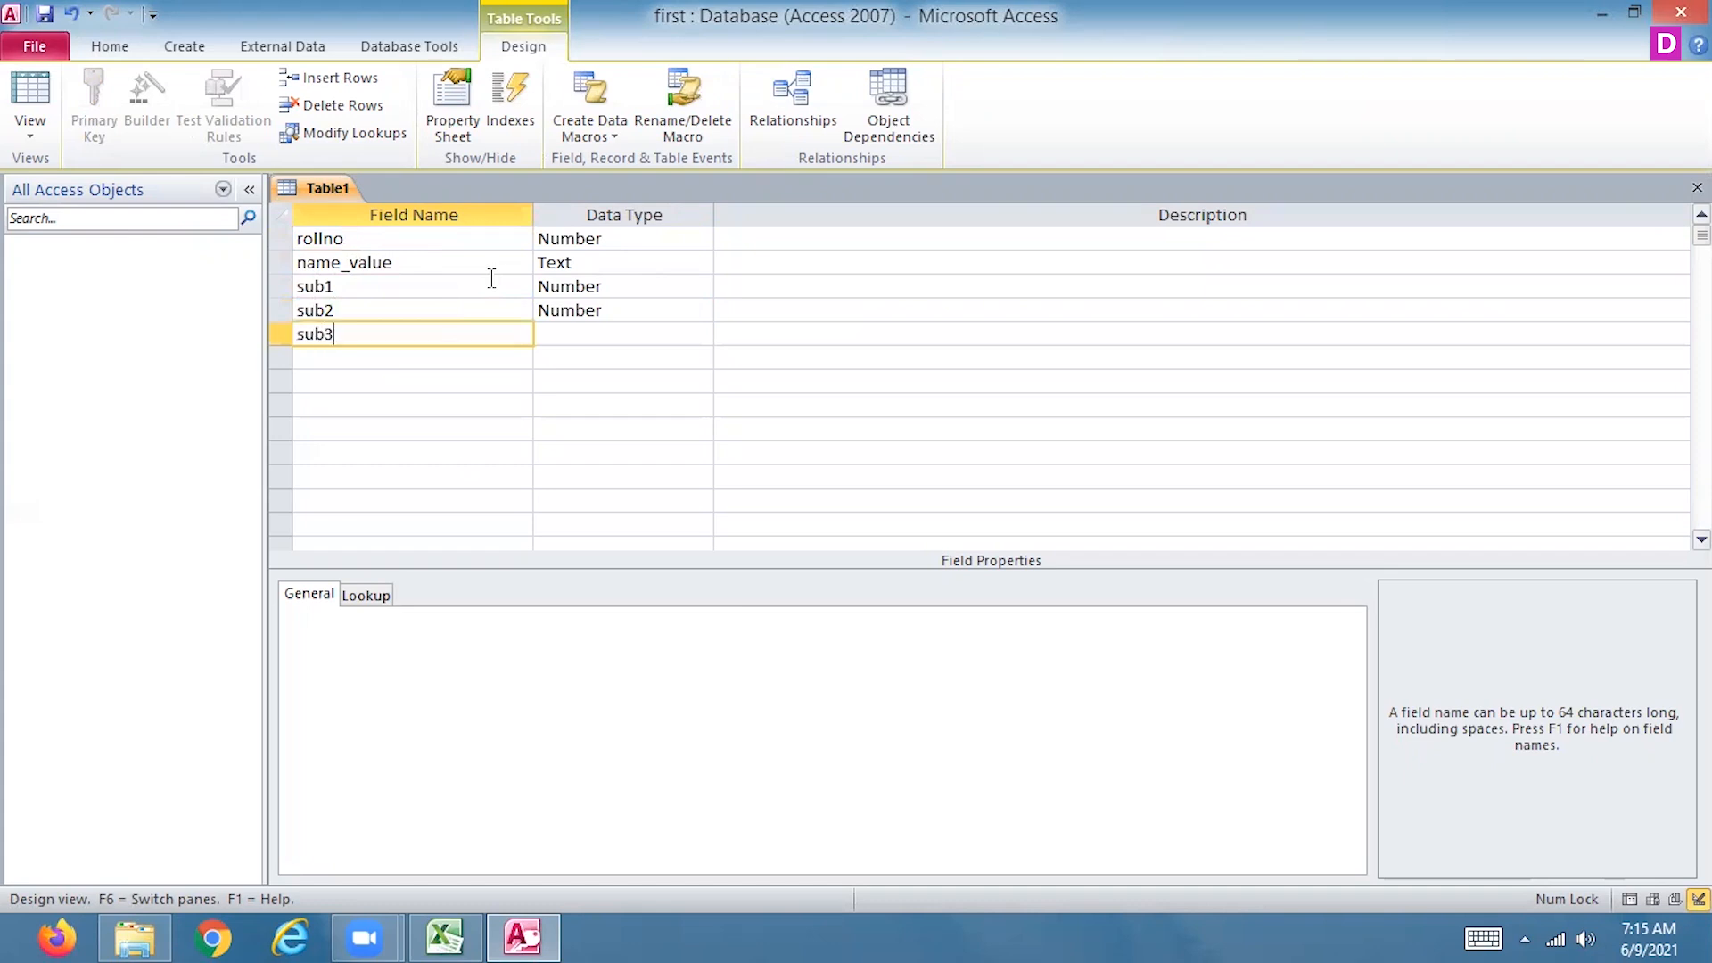
key("Tab")
type("n")
key("Tab")
key("Tab")
Try adding a Calculated field named total below sub3, closing the Expression Builder without an expression
type("total")
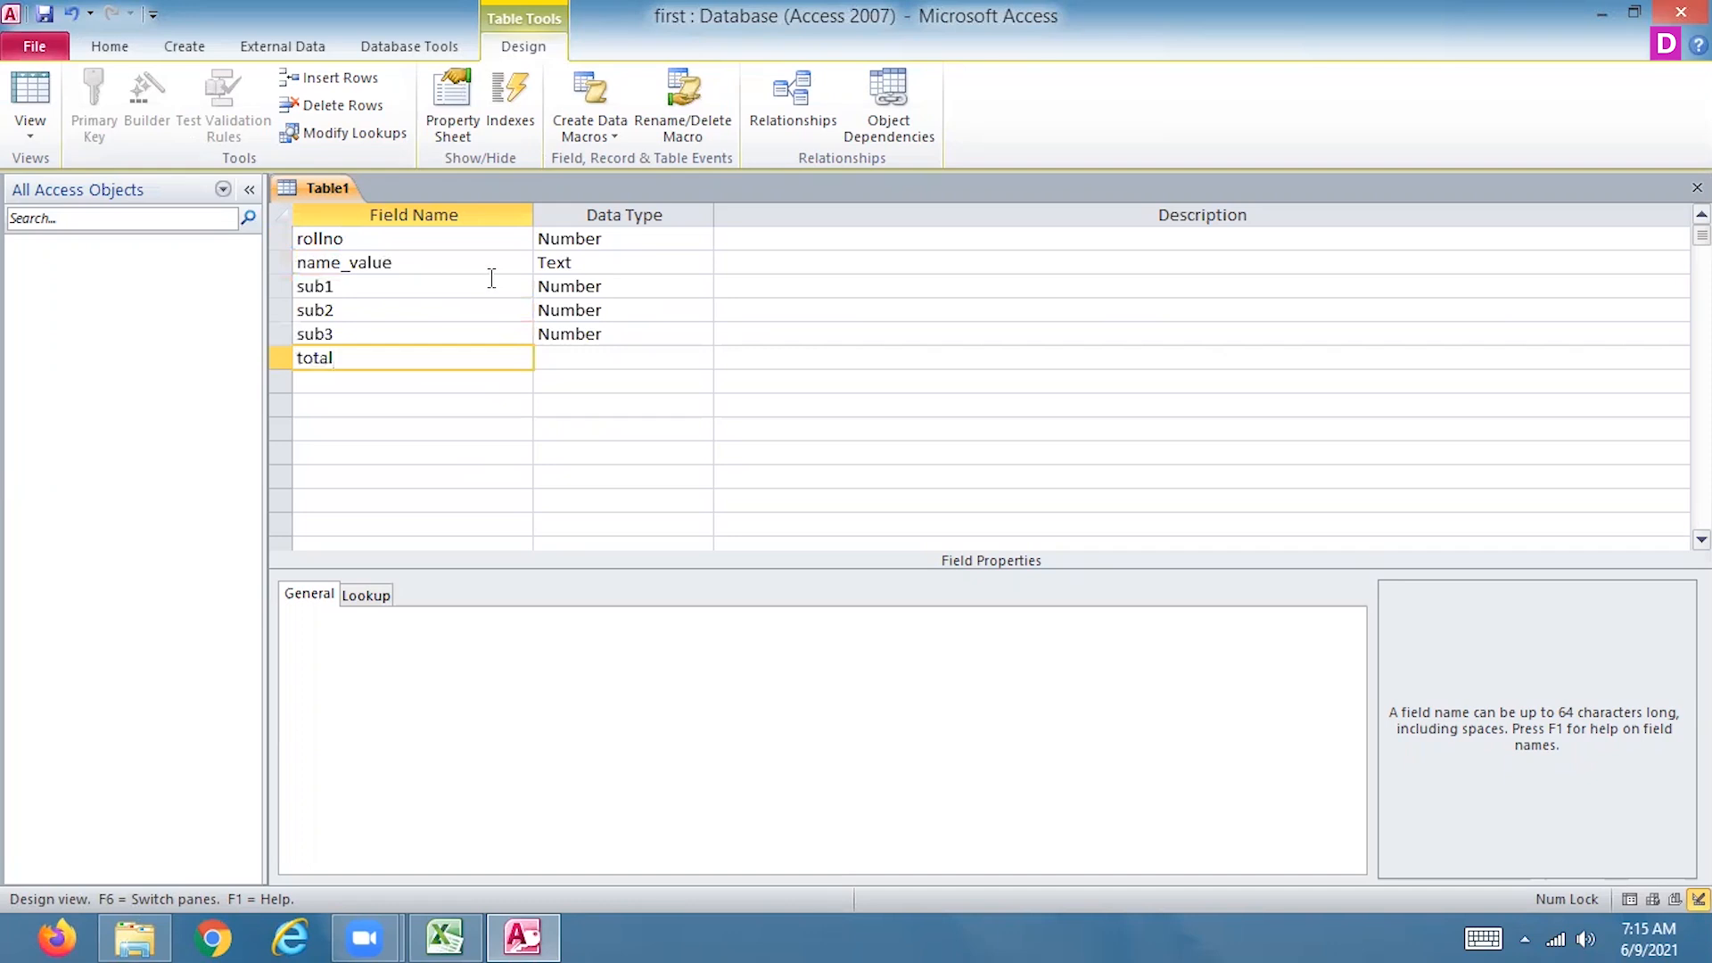
key("Tab")
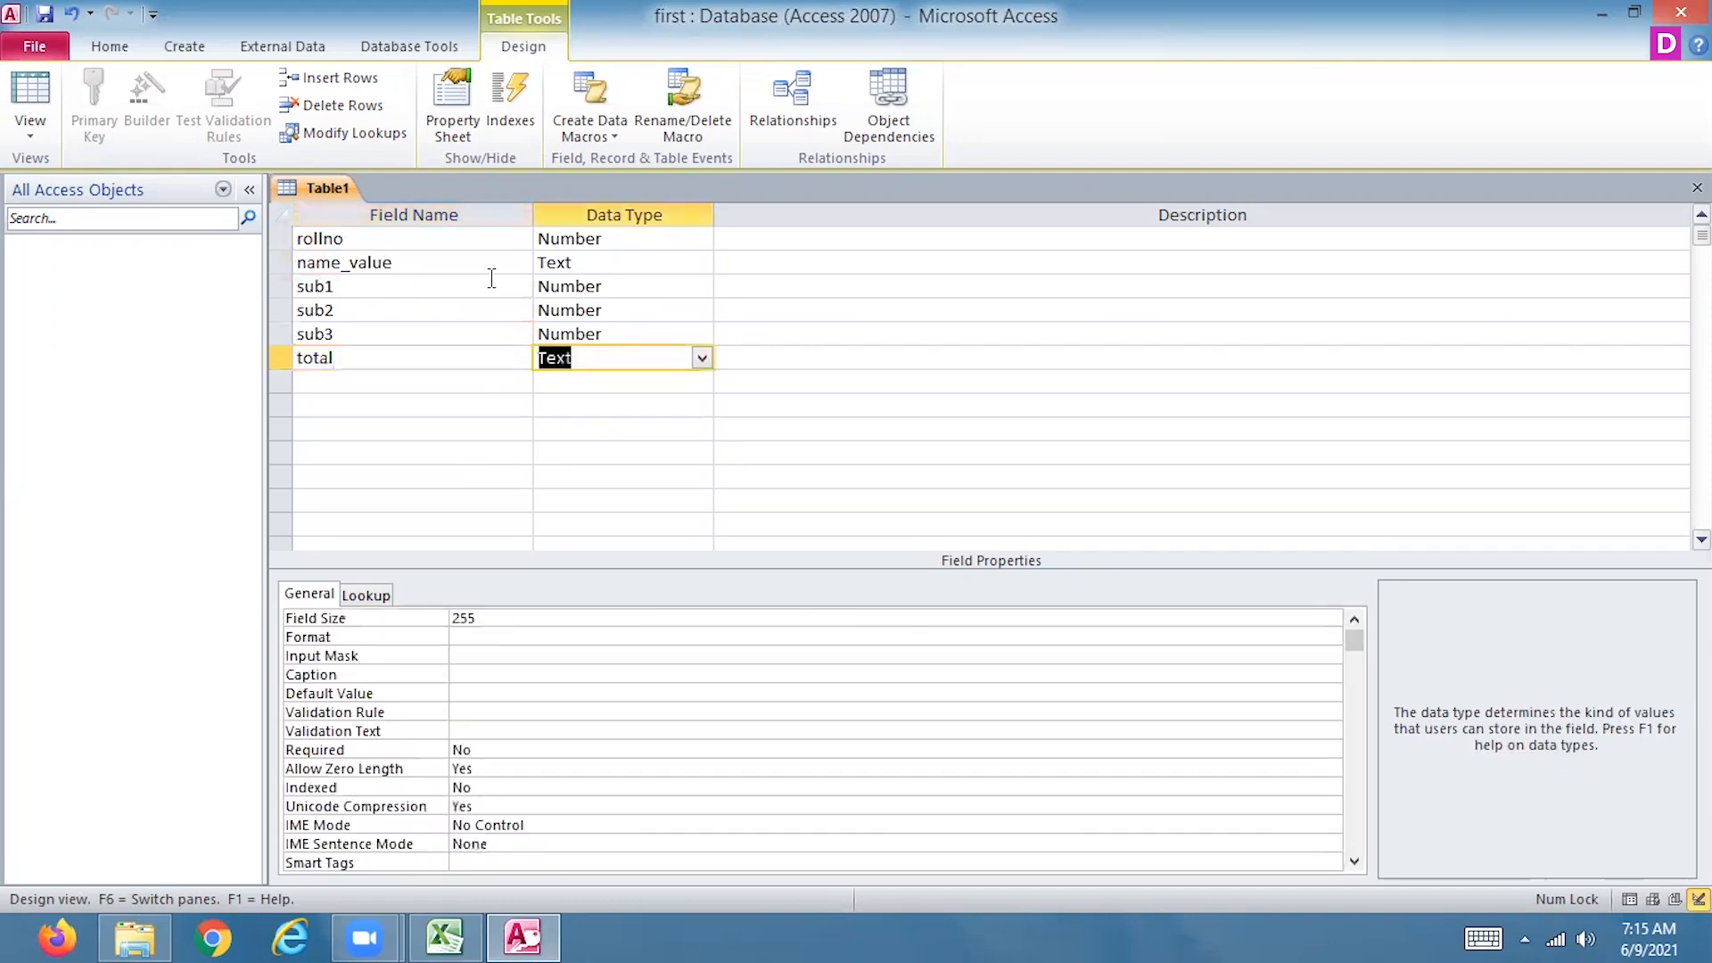
type("cal")
key("Tab")
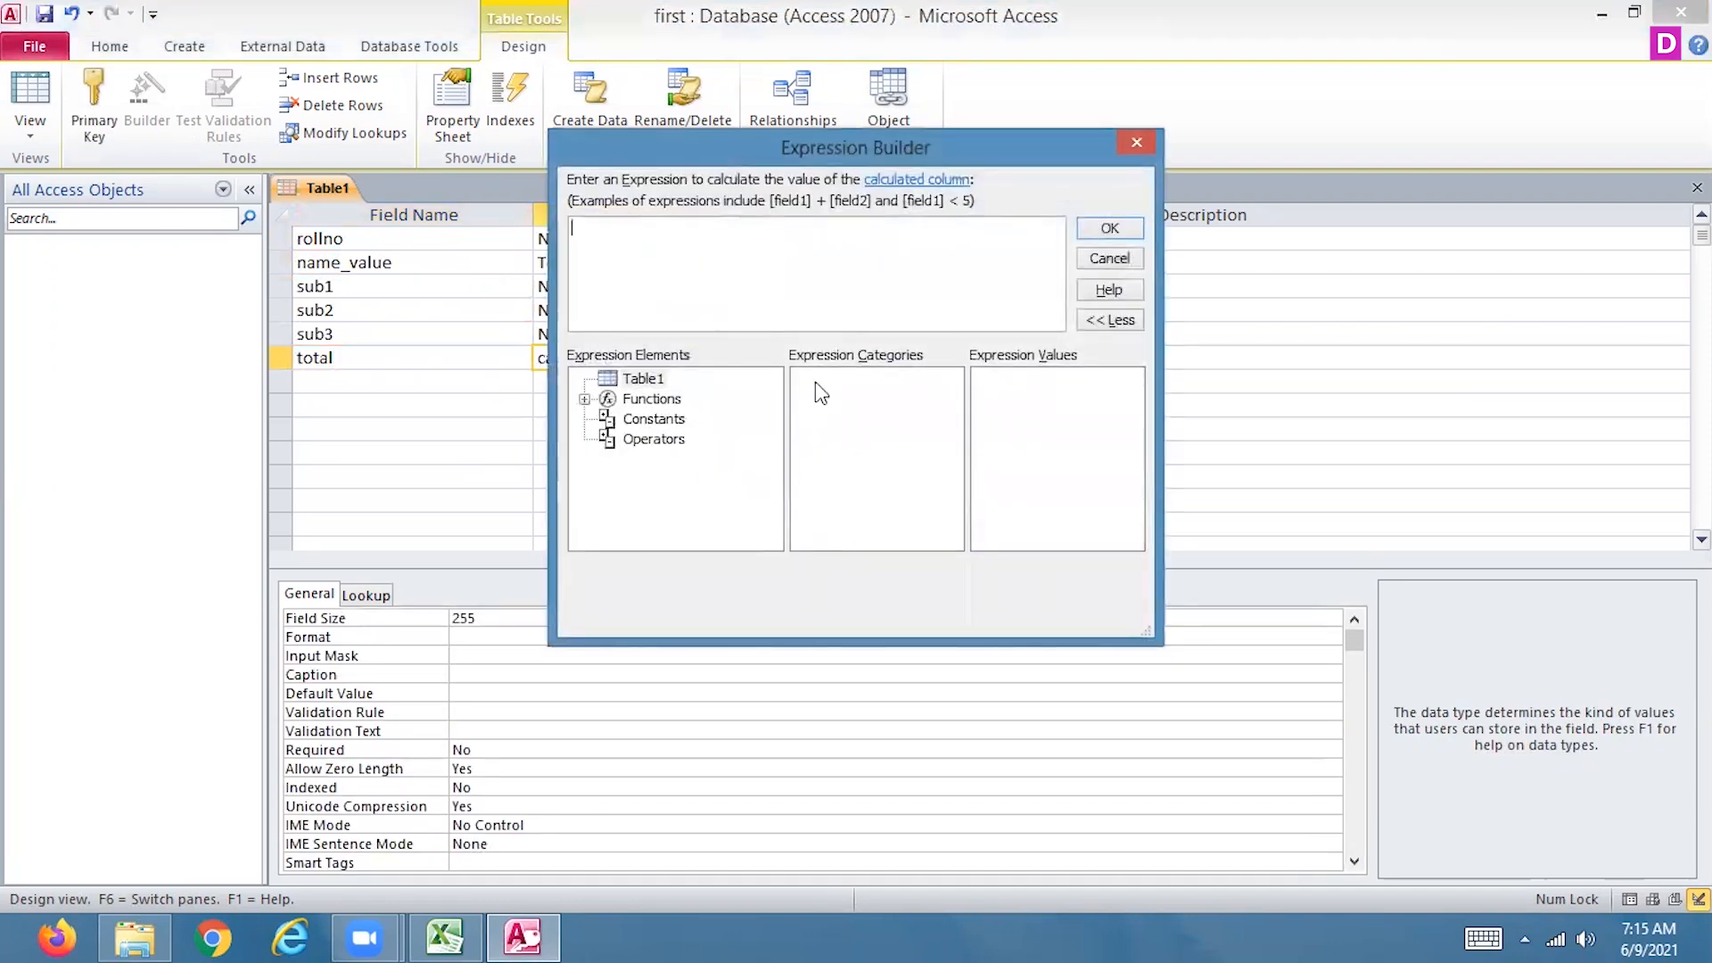
left_click(1133, 144)
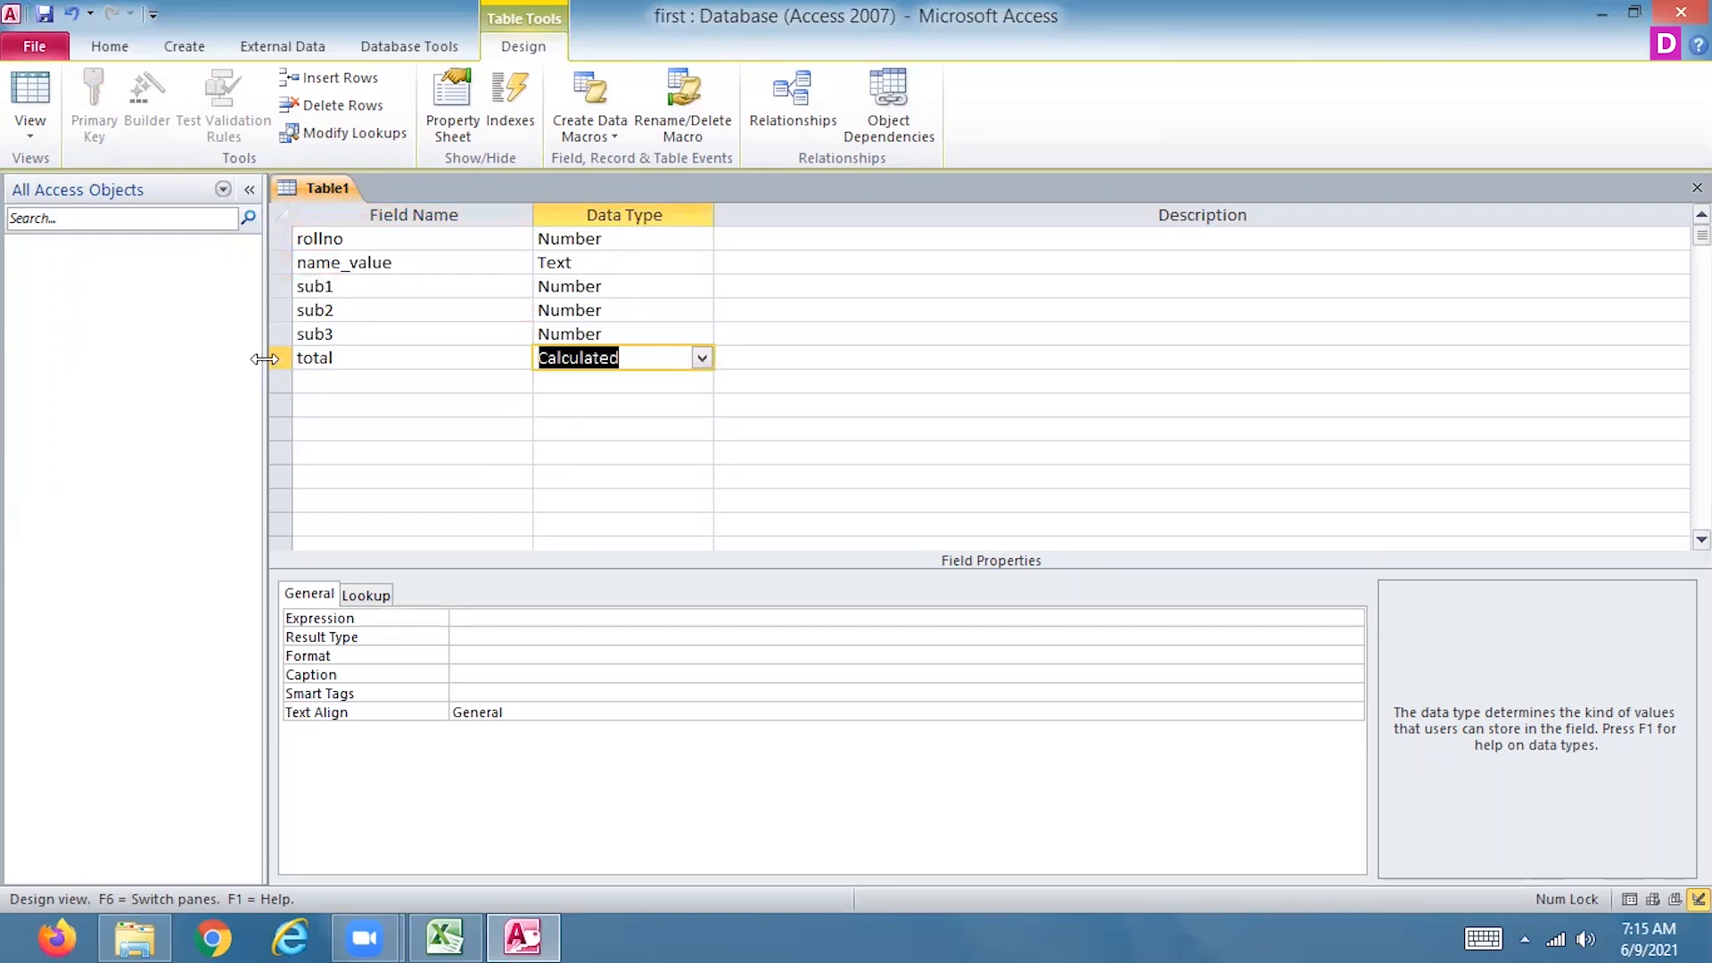
Delete the total field from the table design
left_click(286, 356)
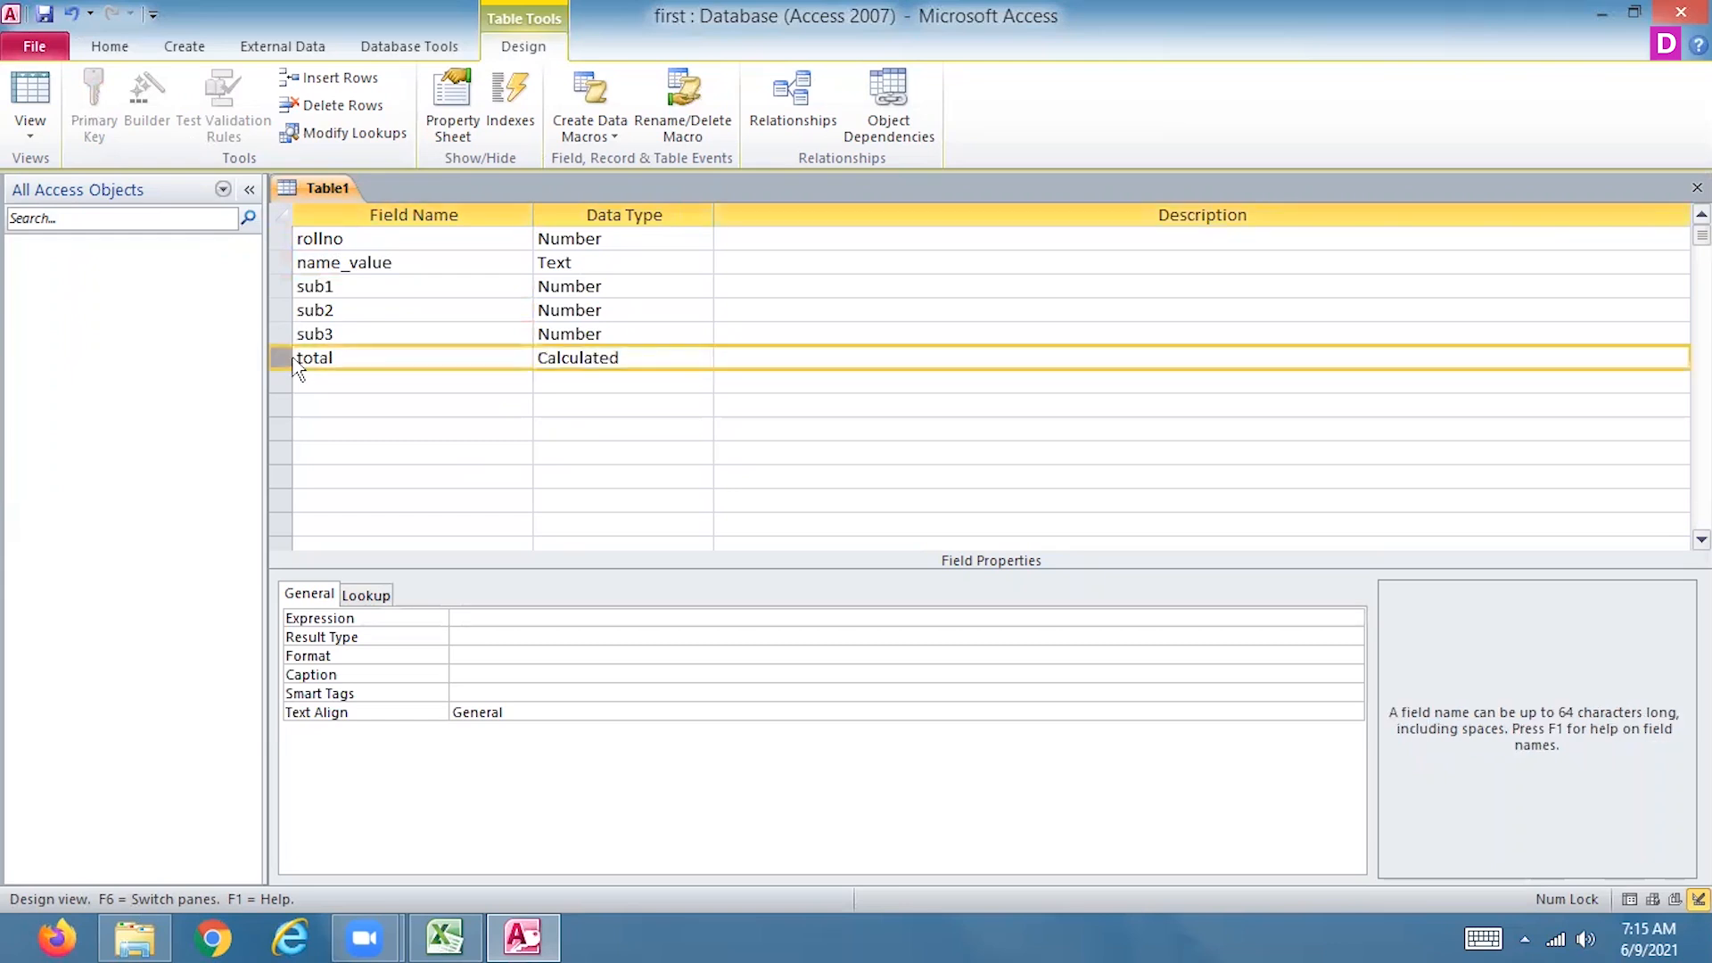
right_click(286, 356)
left_click(254, 516)
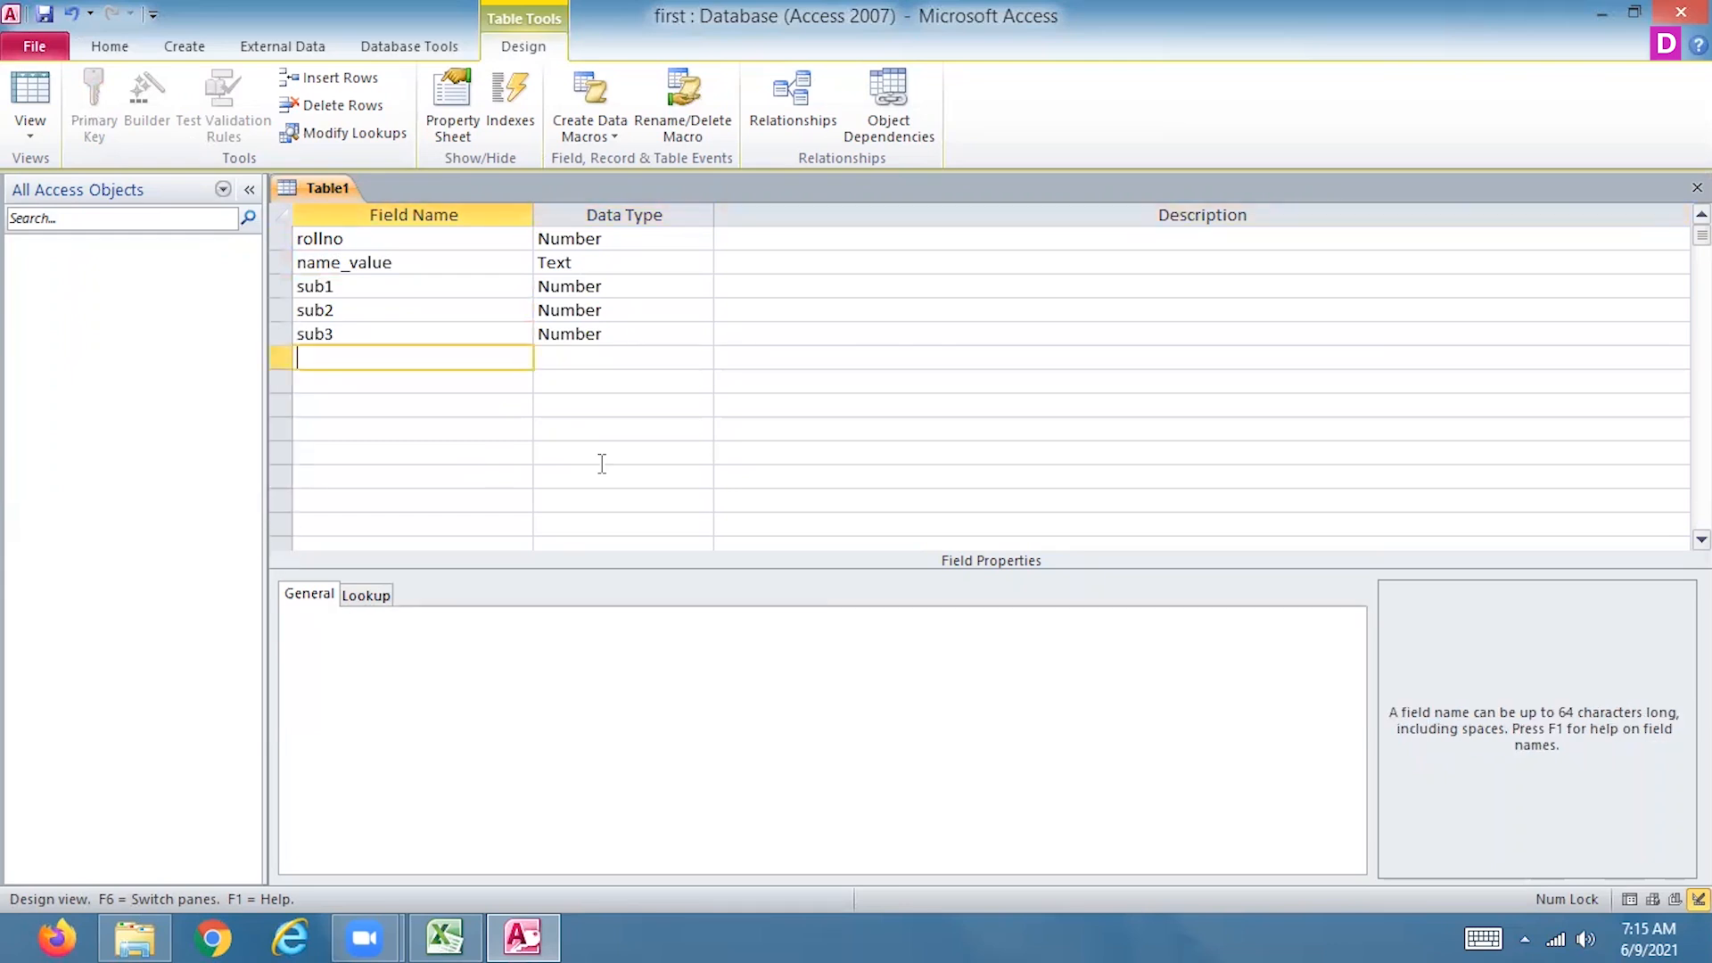
Save the table as student1 and decline the automatic creation of a primary key
key("ctrl+s")
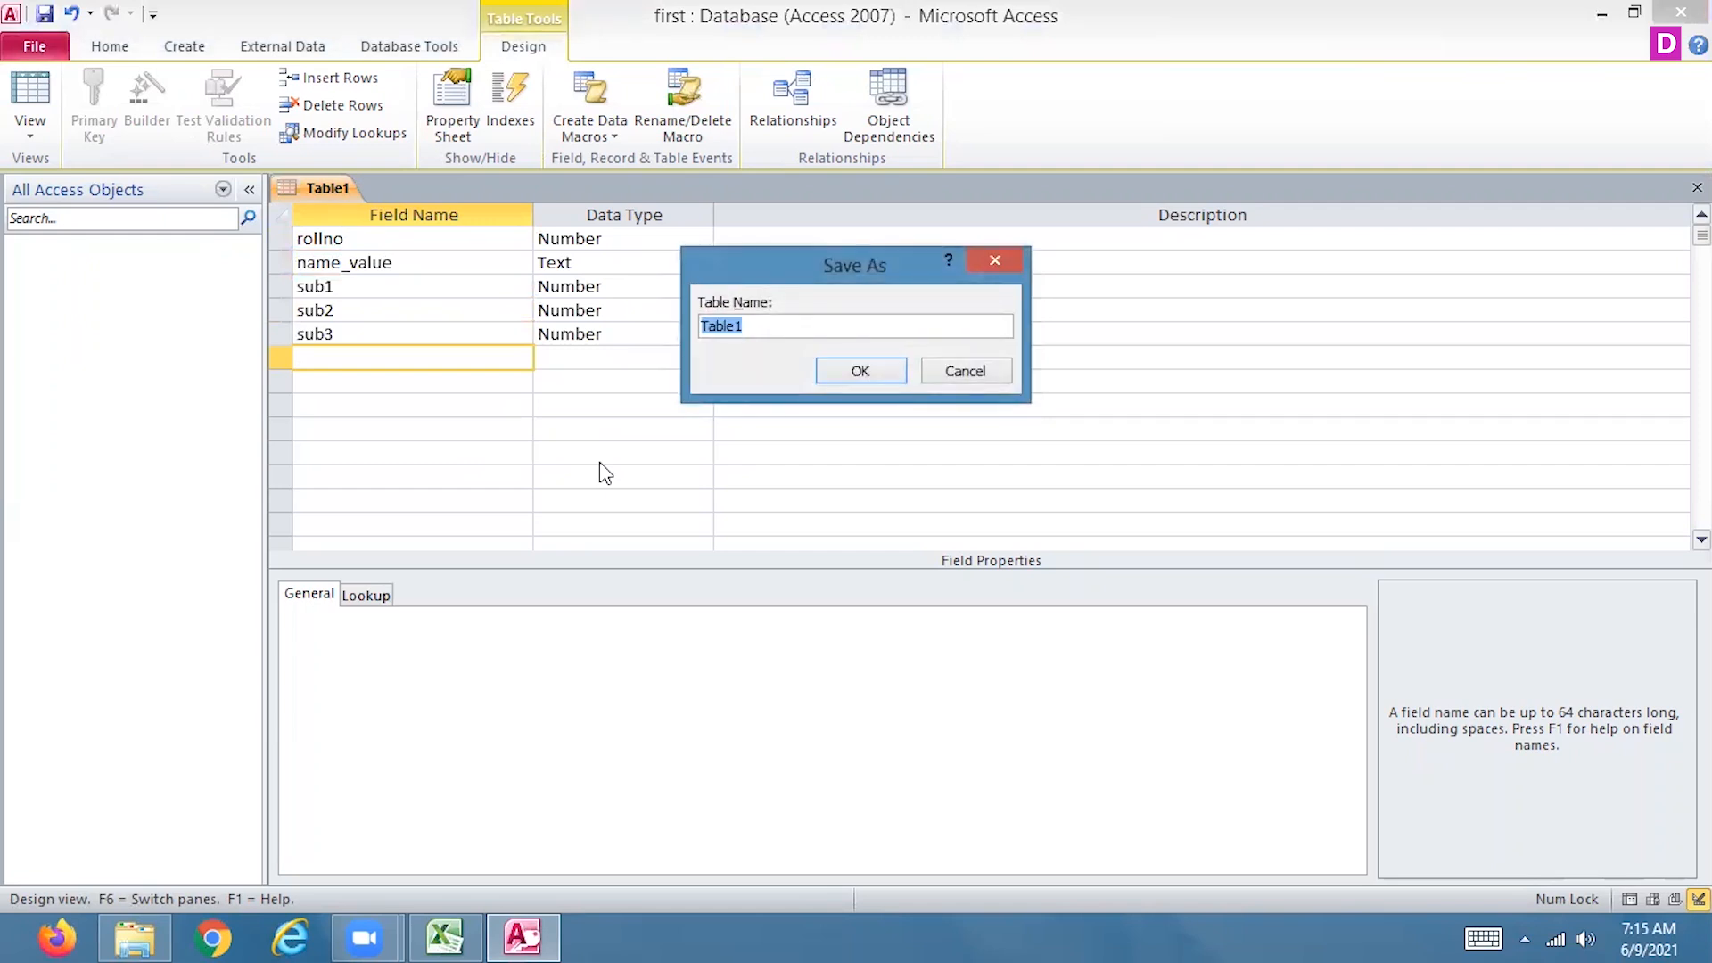
type("student1")
left_click(874, 378)
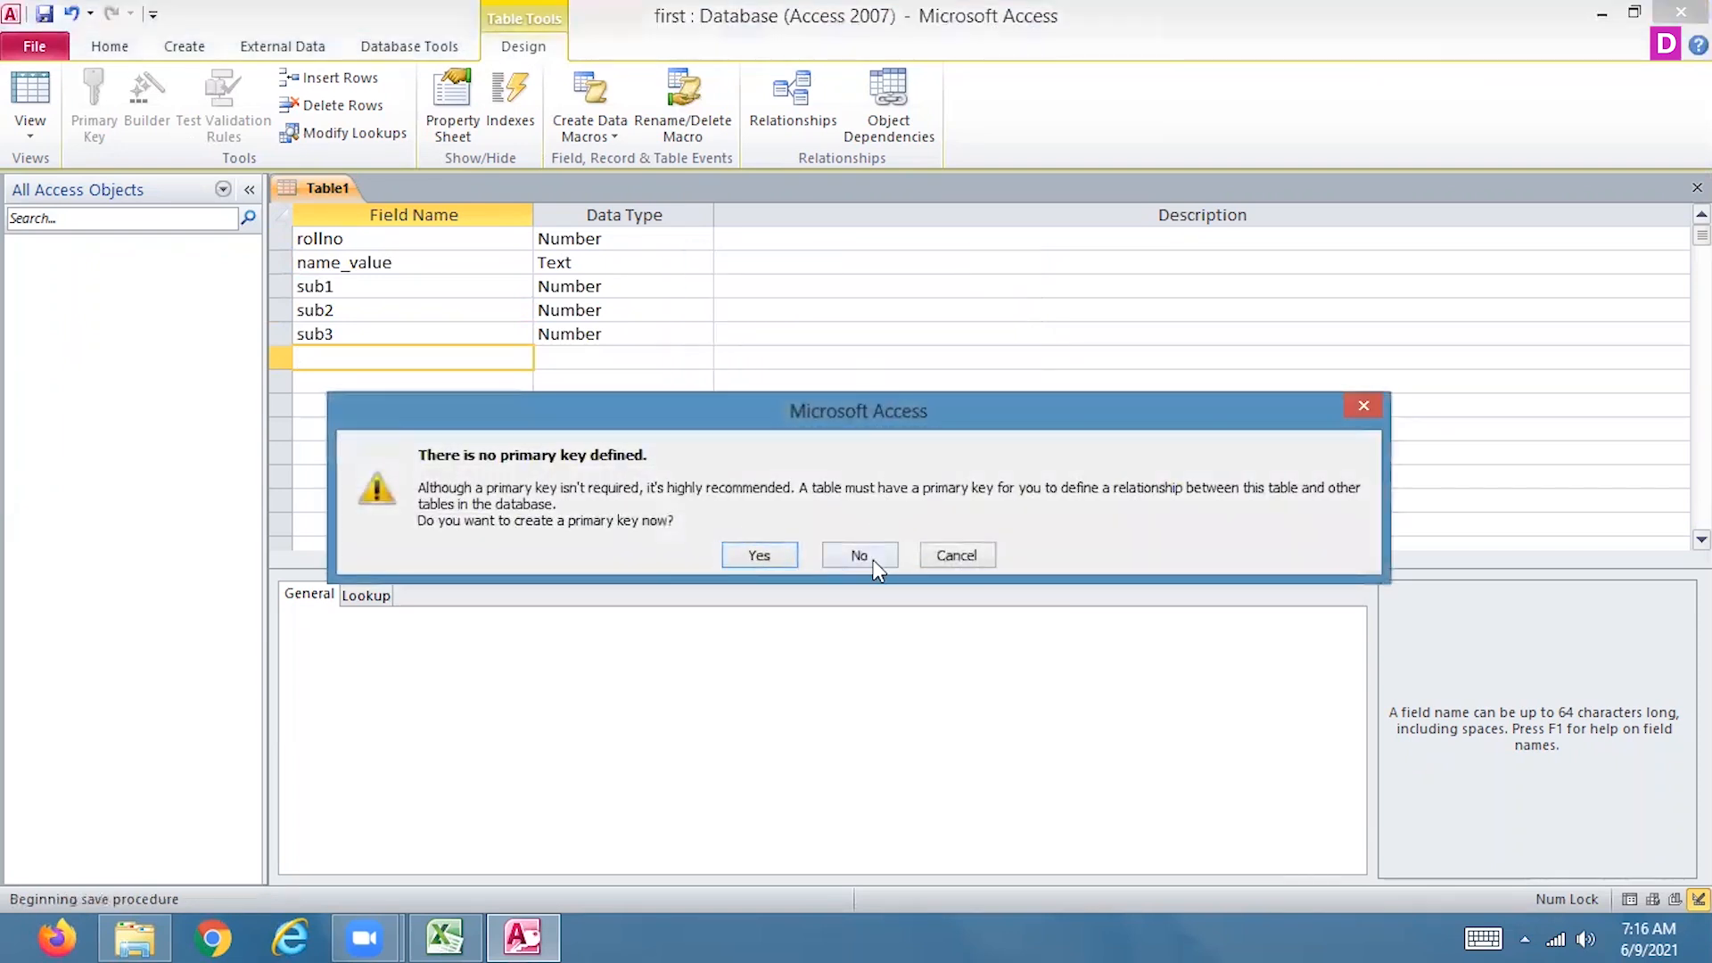
left_click(856, 555)
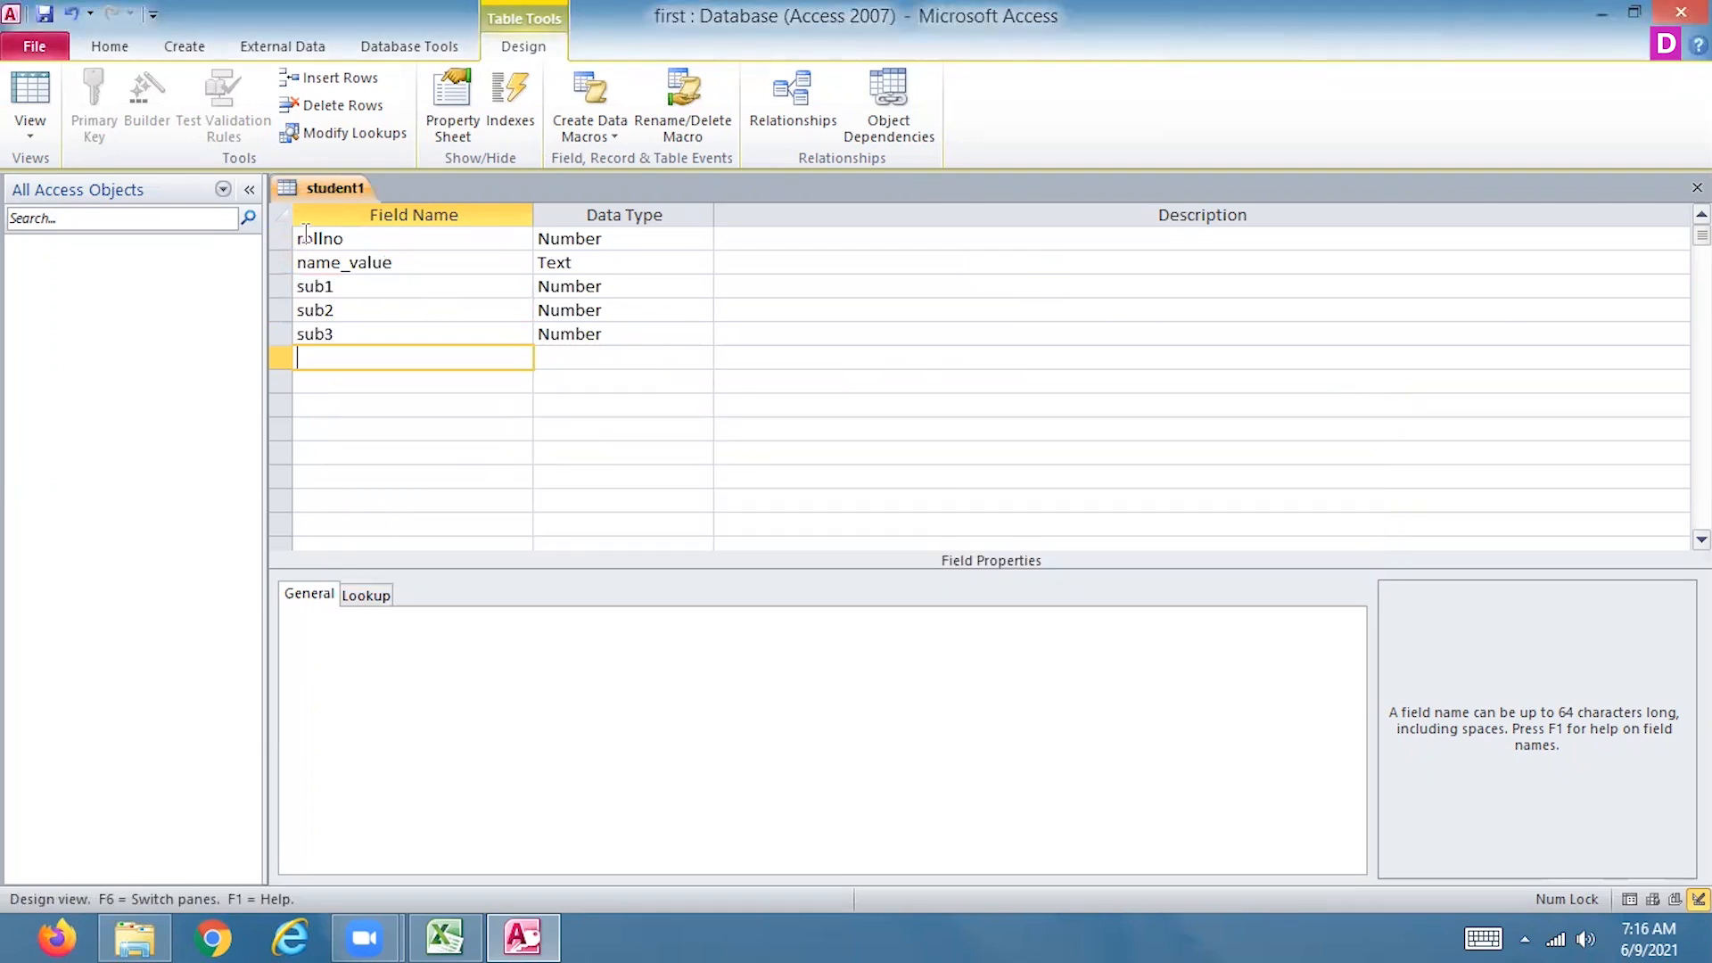
Set the rollno field as the primary key and close the student1 table design
left_click(284, 240)
right_click(285, 241)
left_click(250, 251)
left_click(1697, 187)
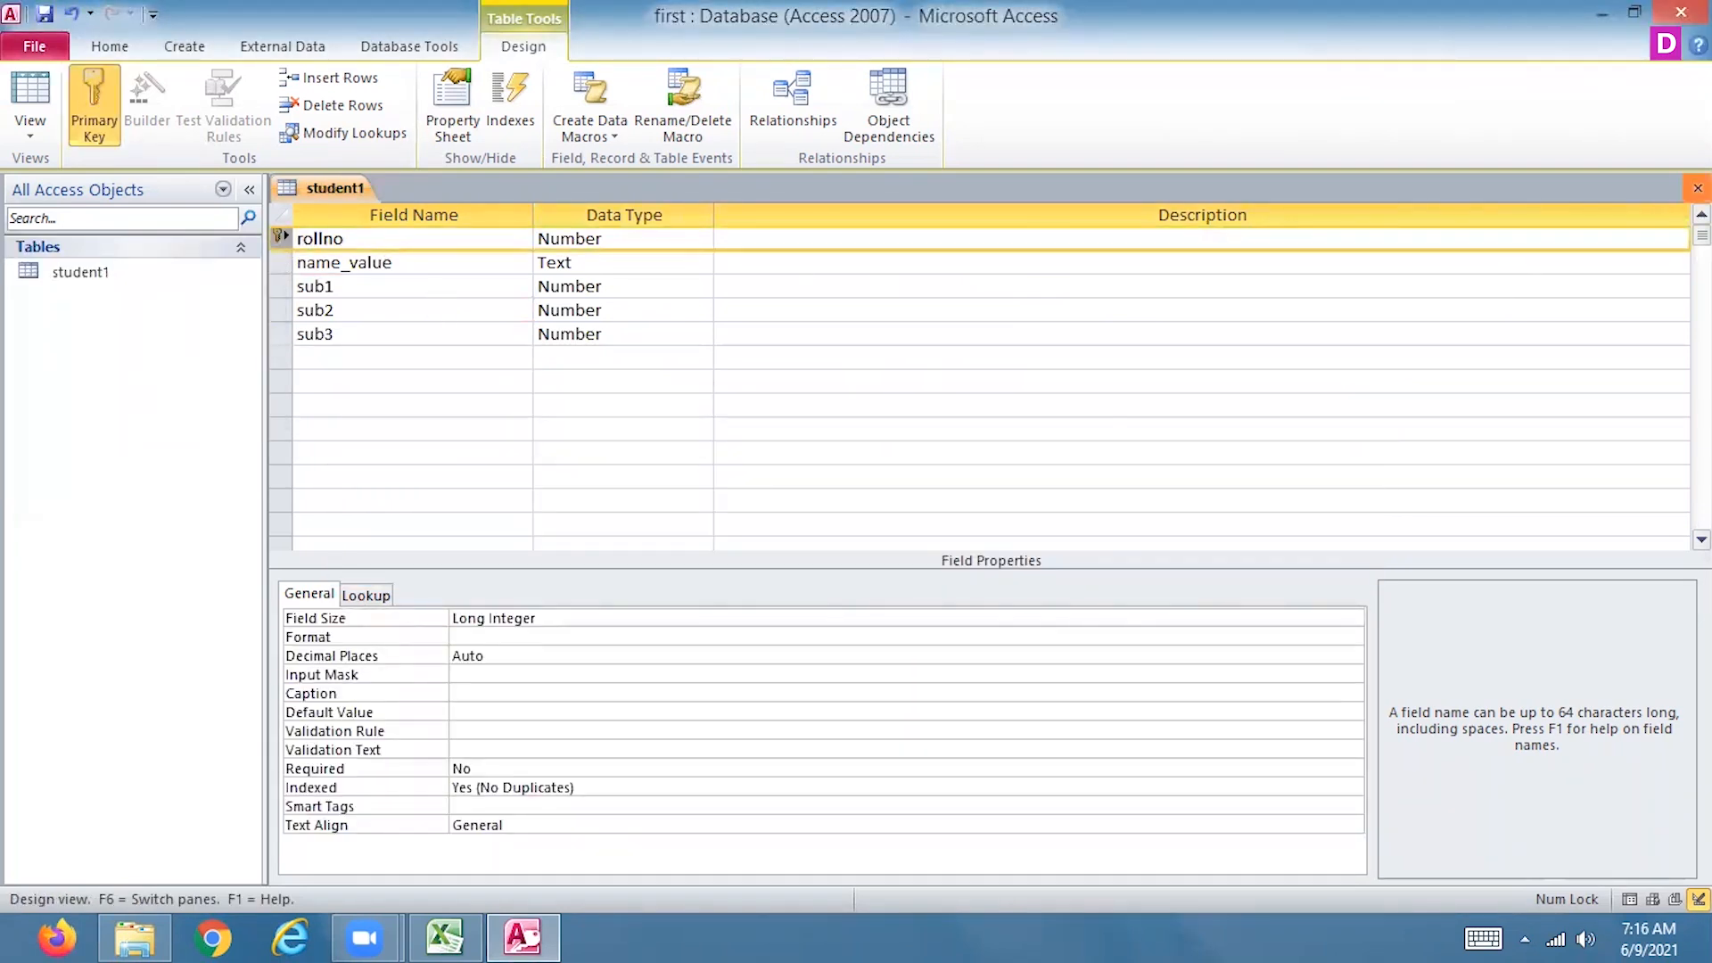
Save the student1 design and enter its first record: rollno 1, name_value xyz, and 50 for sub1, sub2 and sub3
left_click(759, 533)
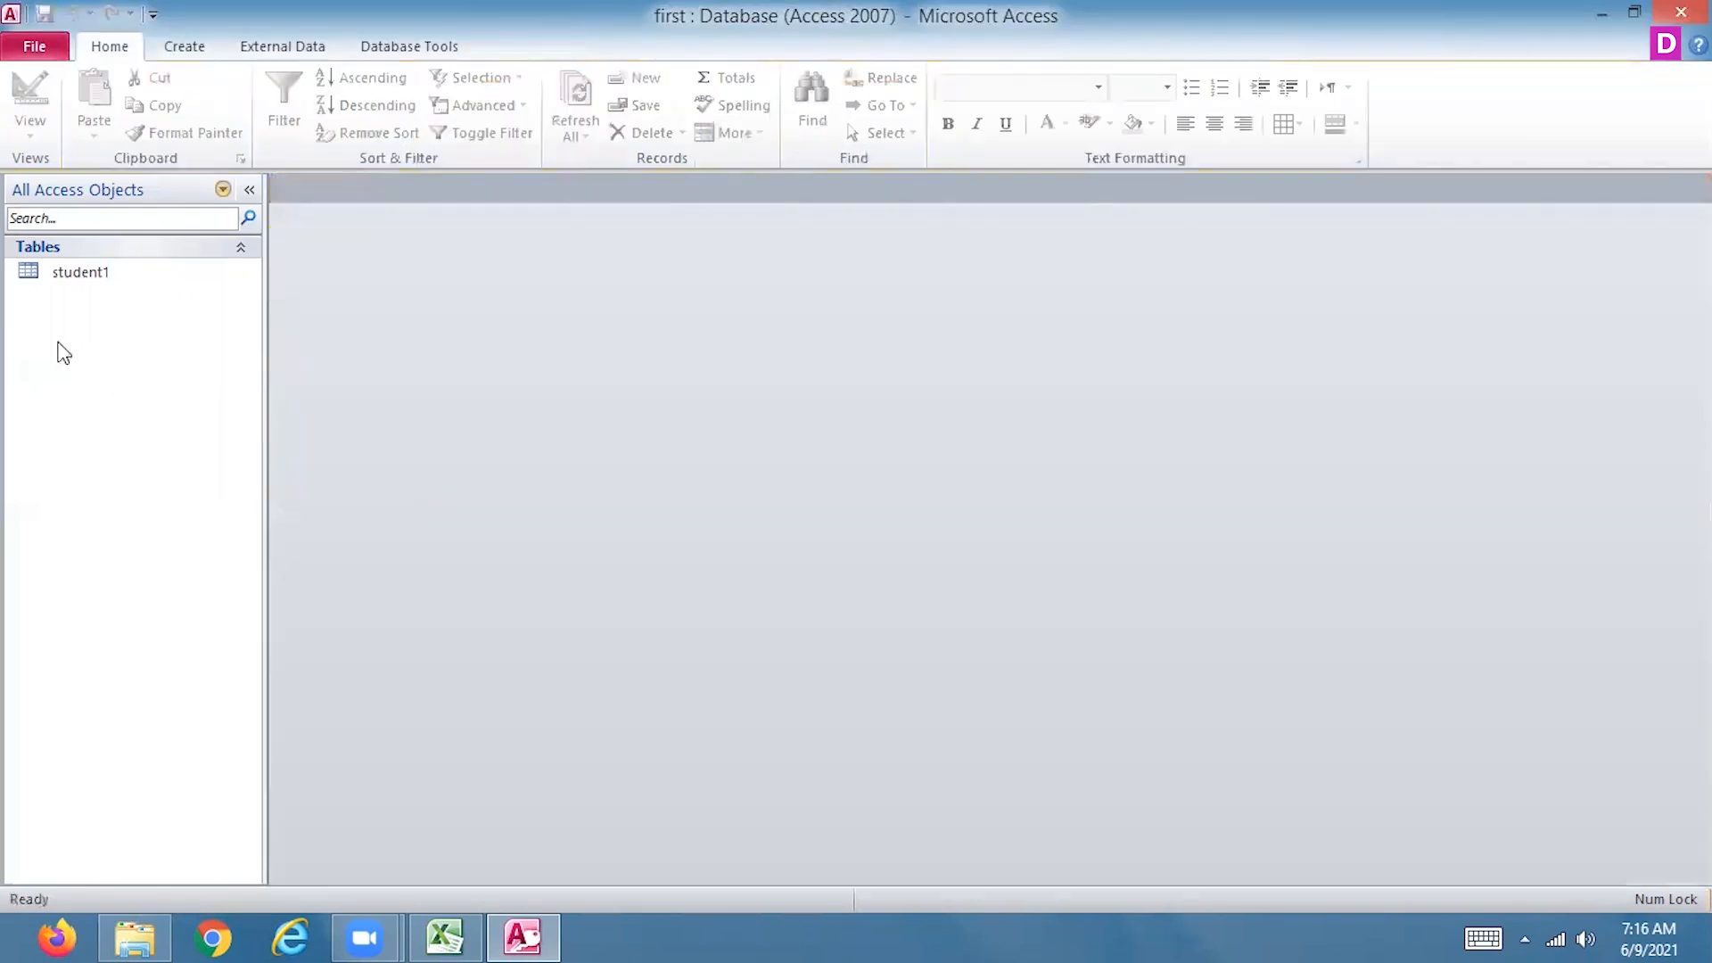
double_click(81, 277)
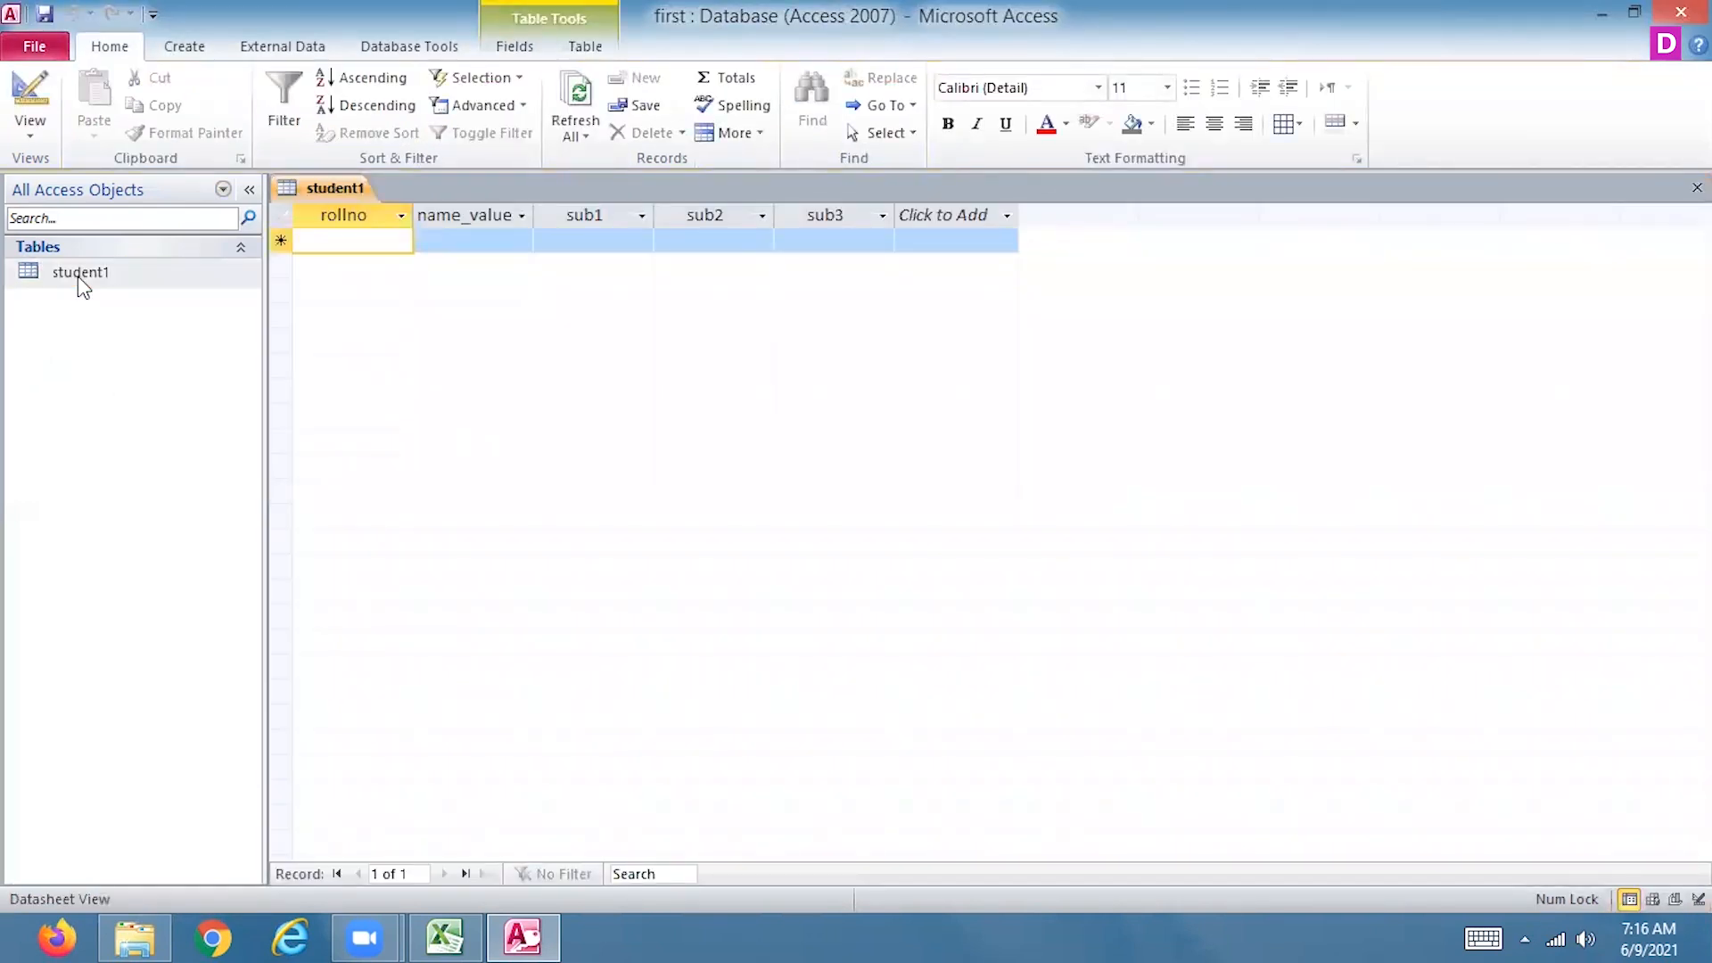
type("1")
key("Tab")
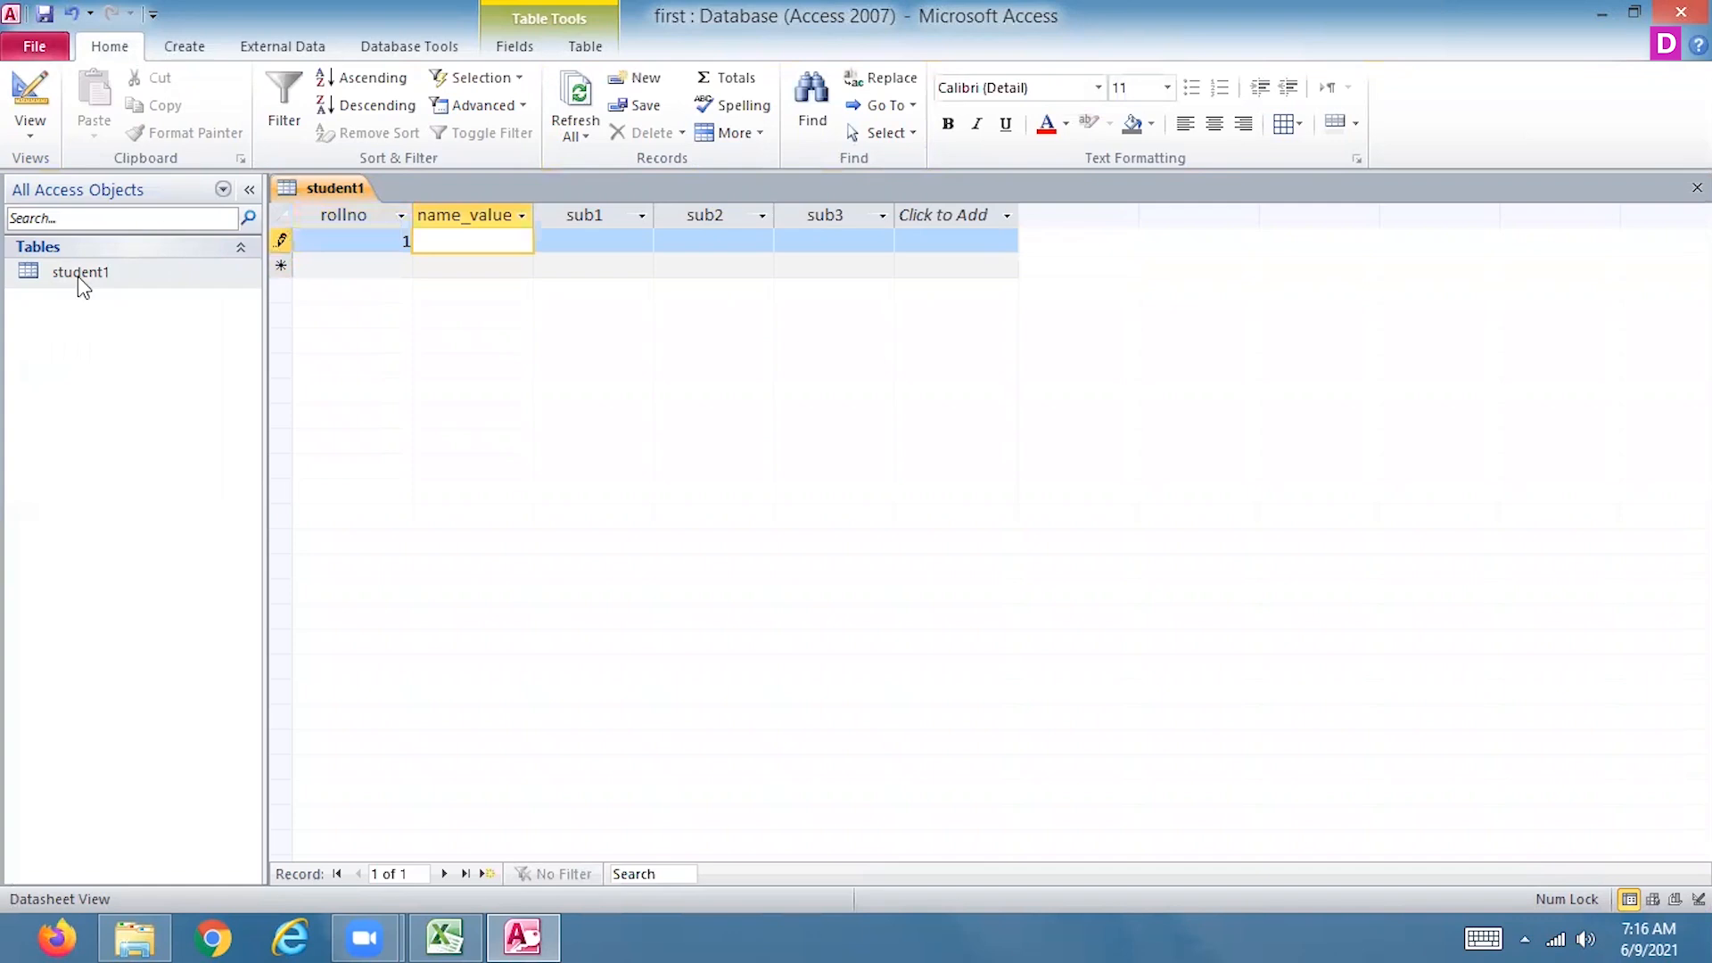
type("z")
key("BackSpace")
type("xy")
key("Tab")
type("5")
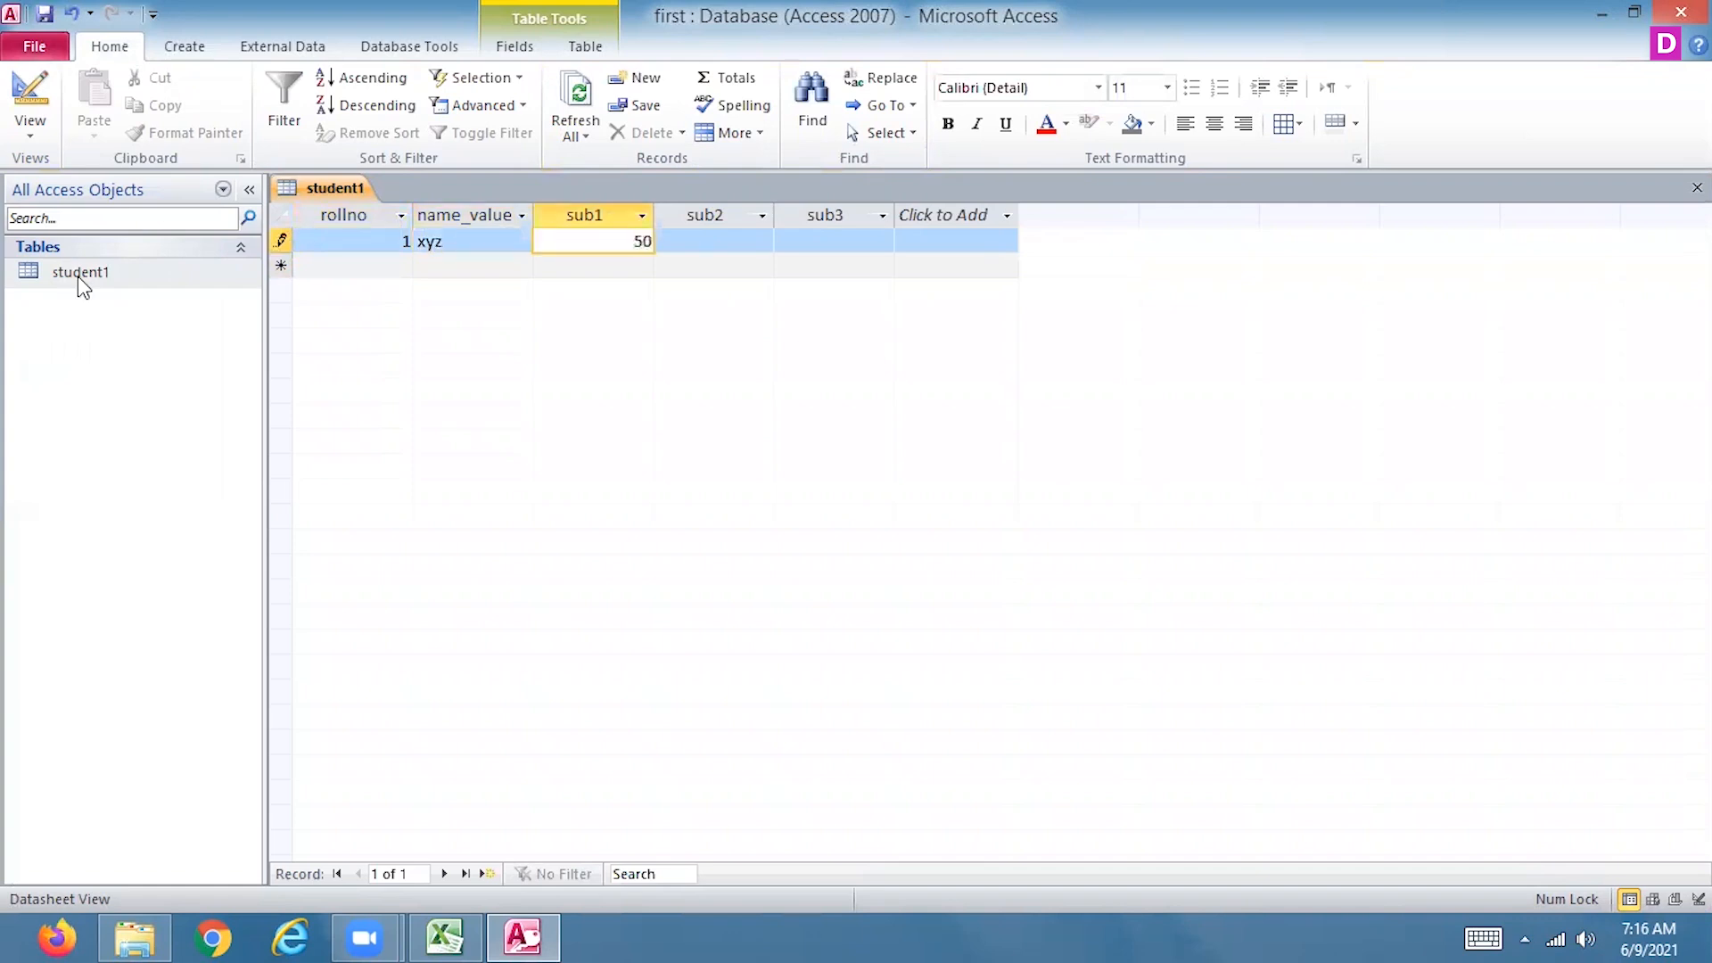
type("0")
key("Tab")
key("Tab")
type("50")
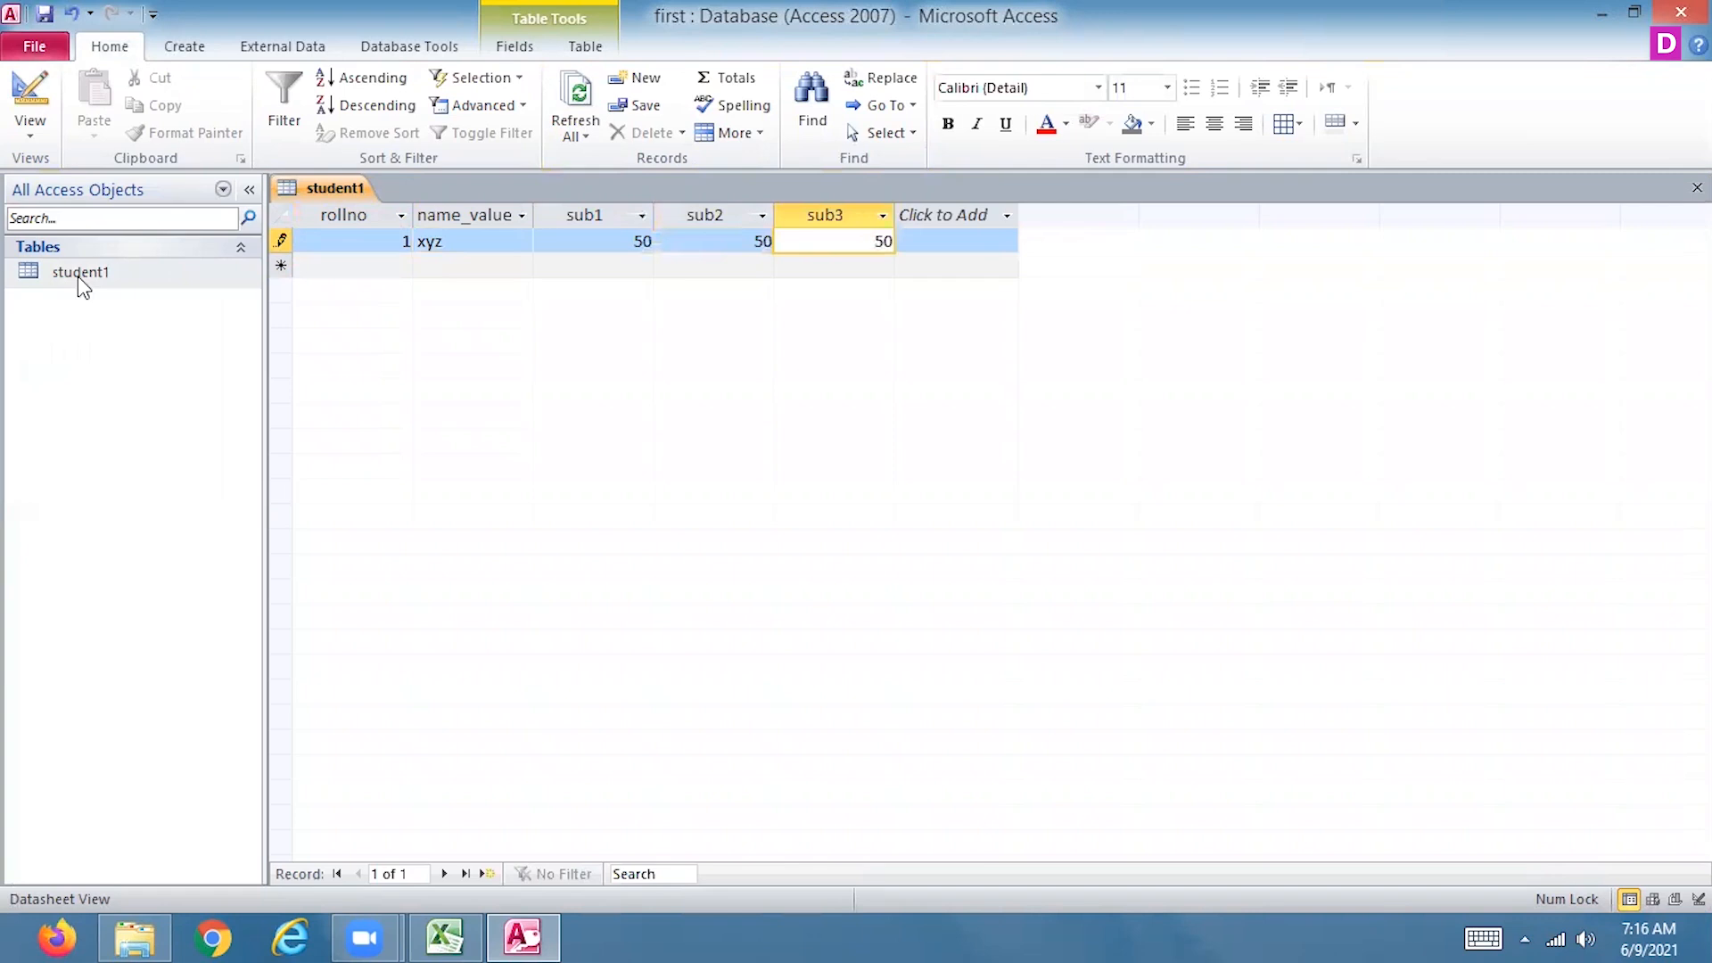
key("Tab")
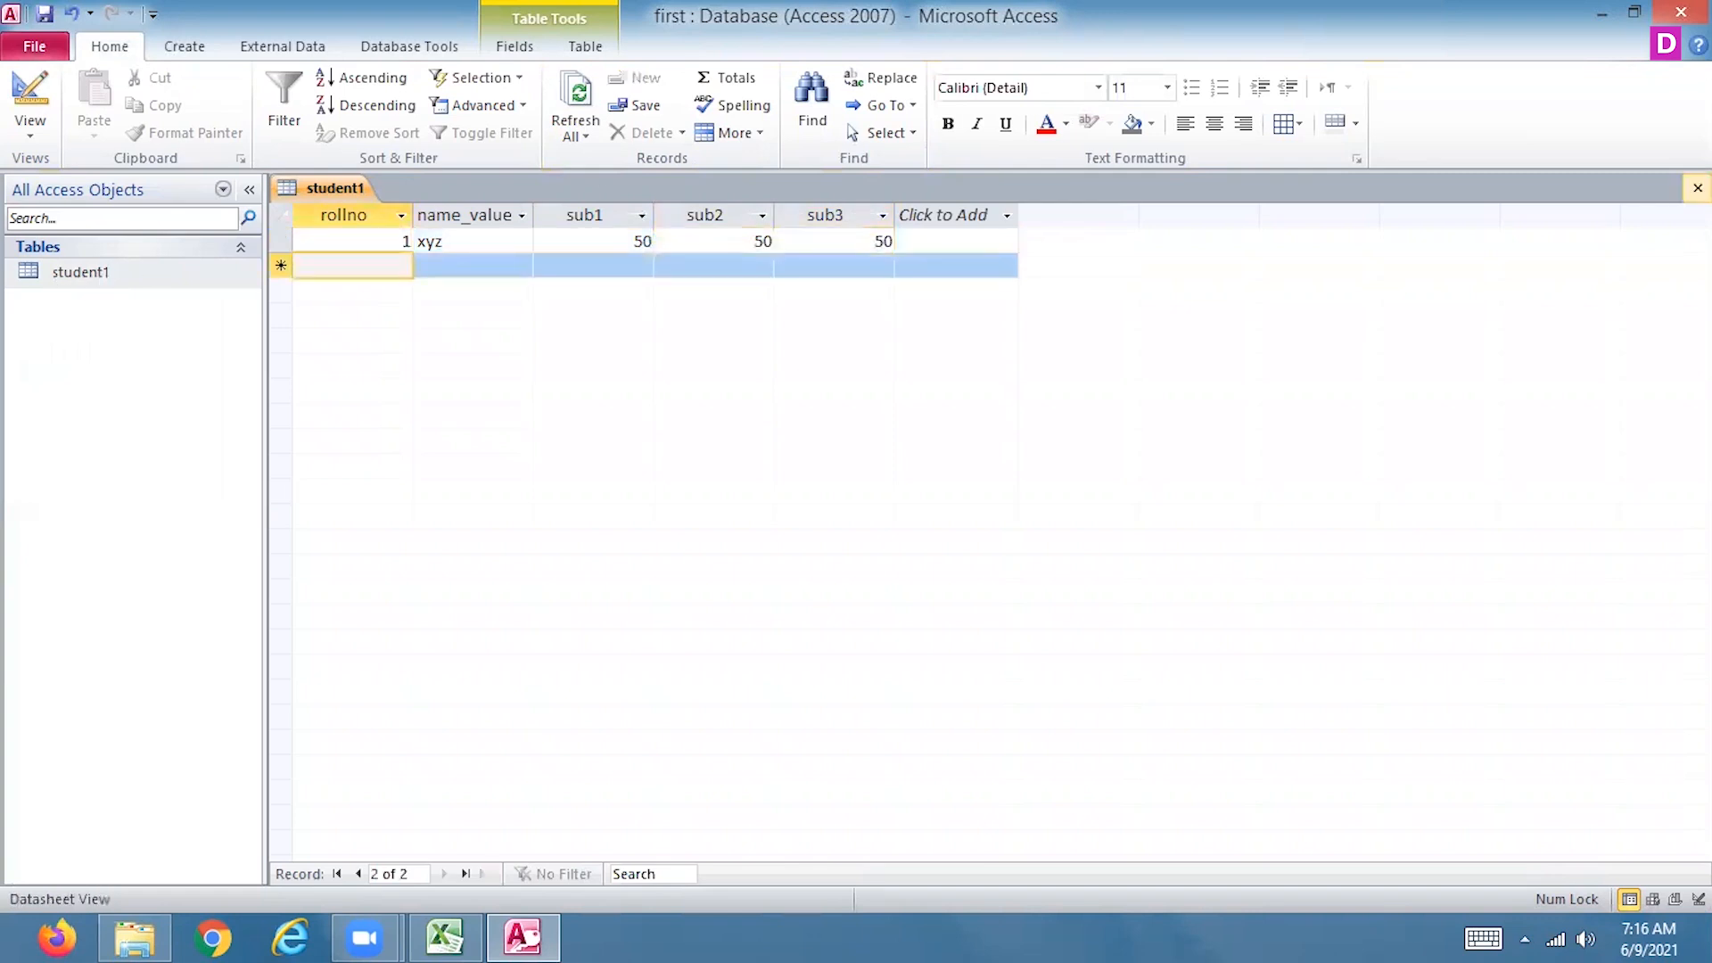
left_click(1698, 187)
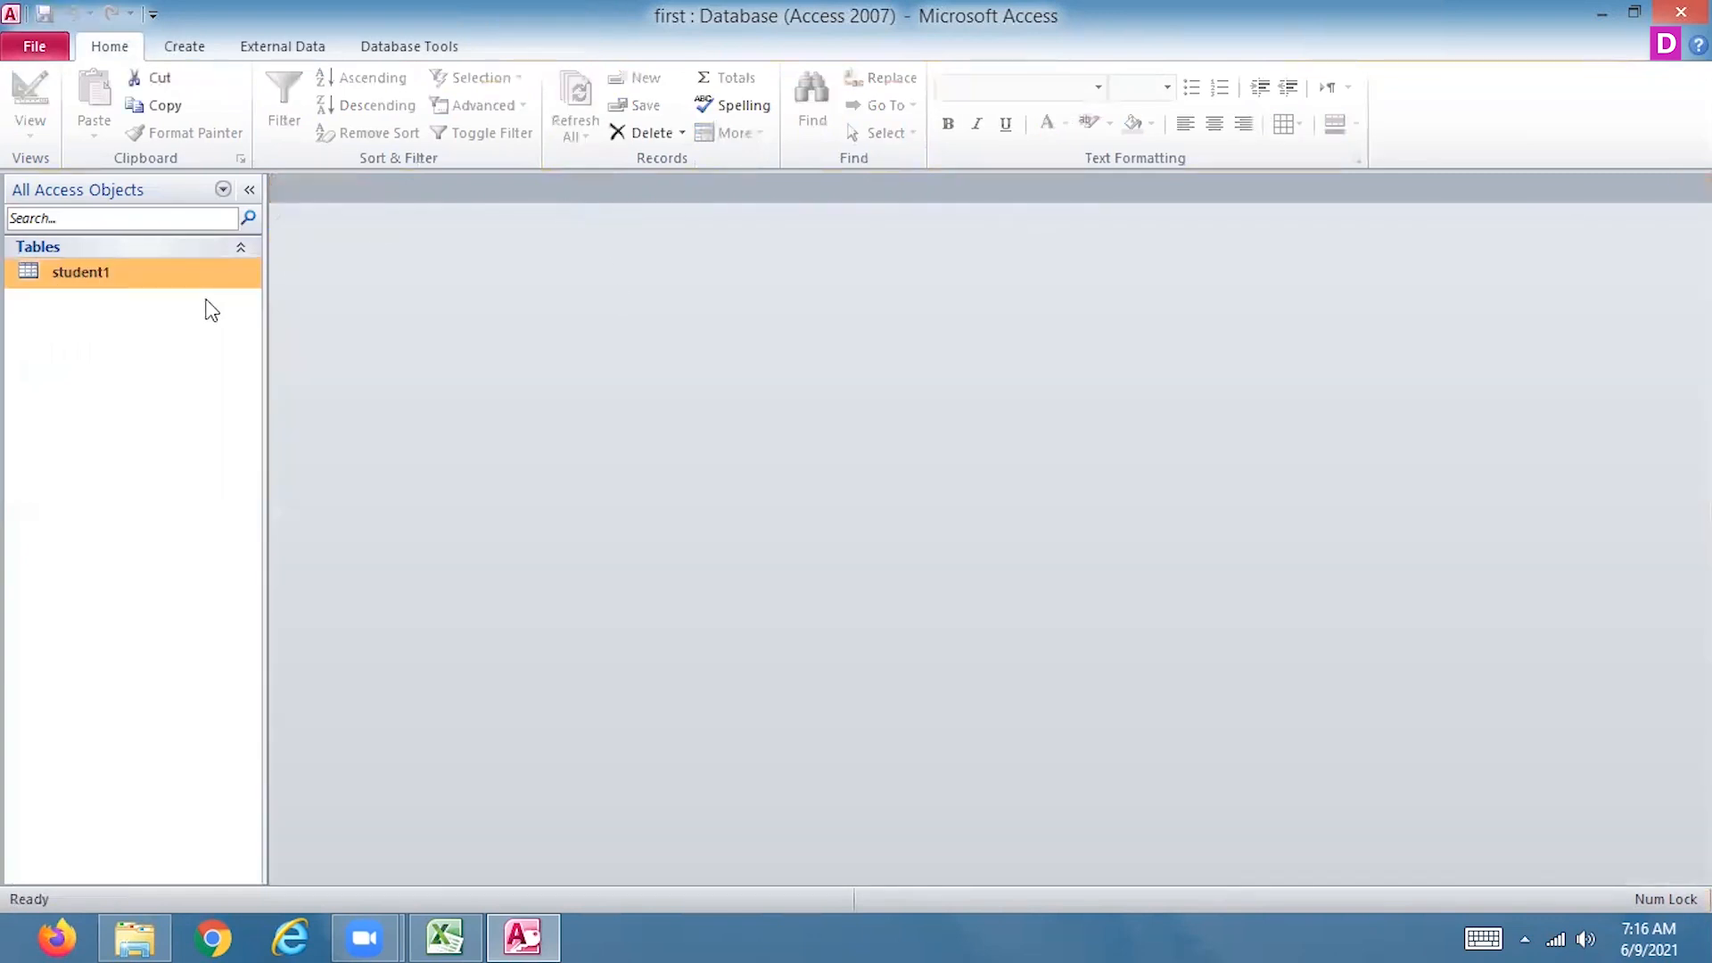
Add a Calculated field named total below sub3 in the student1 table design
right_click(237, 280)
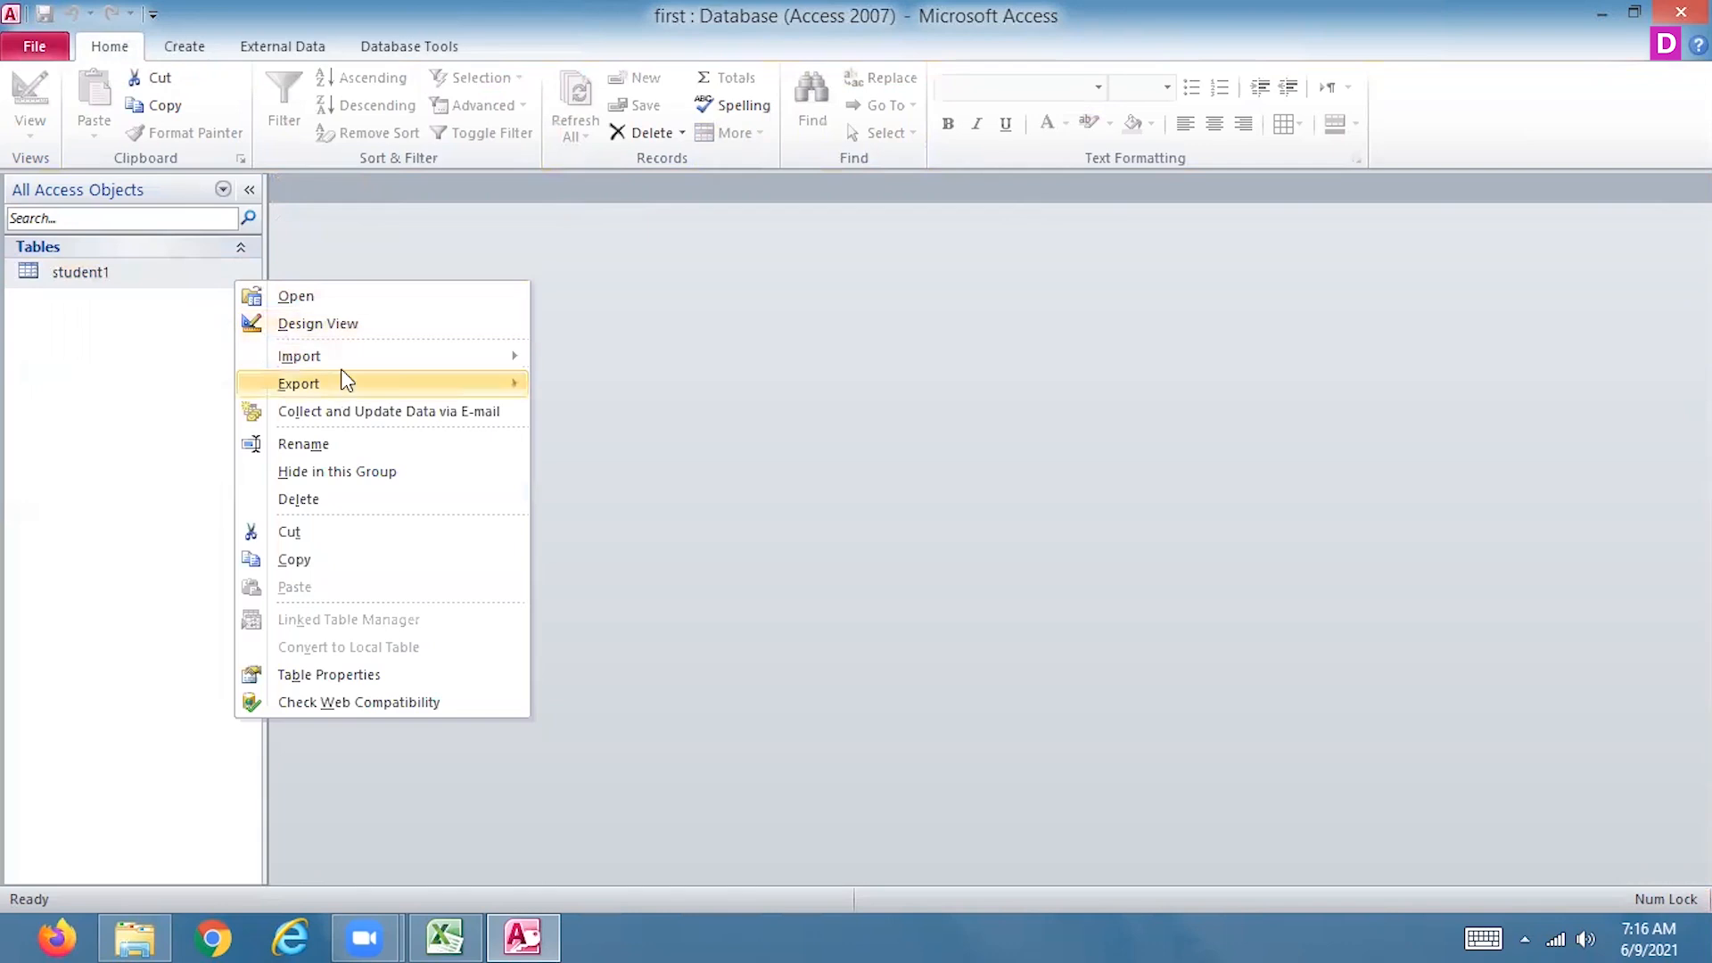
left_click(333, 321)
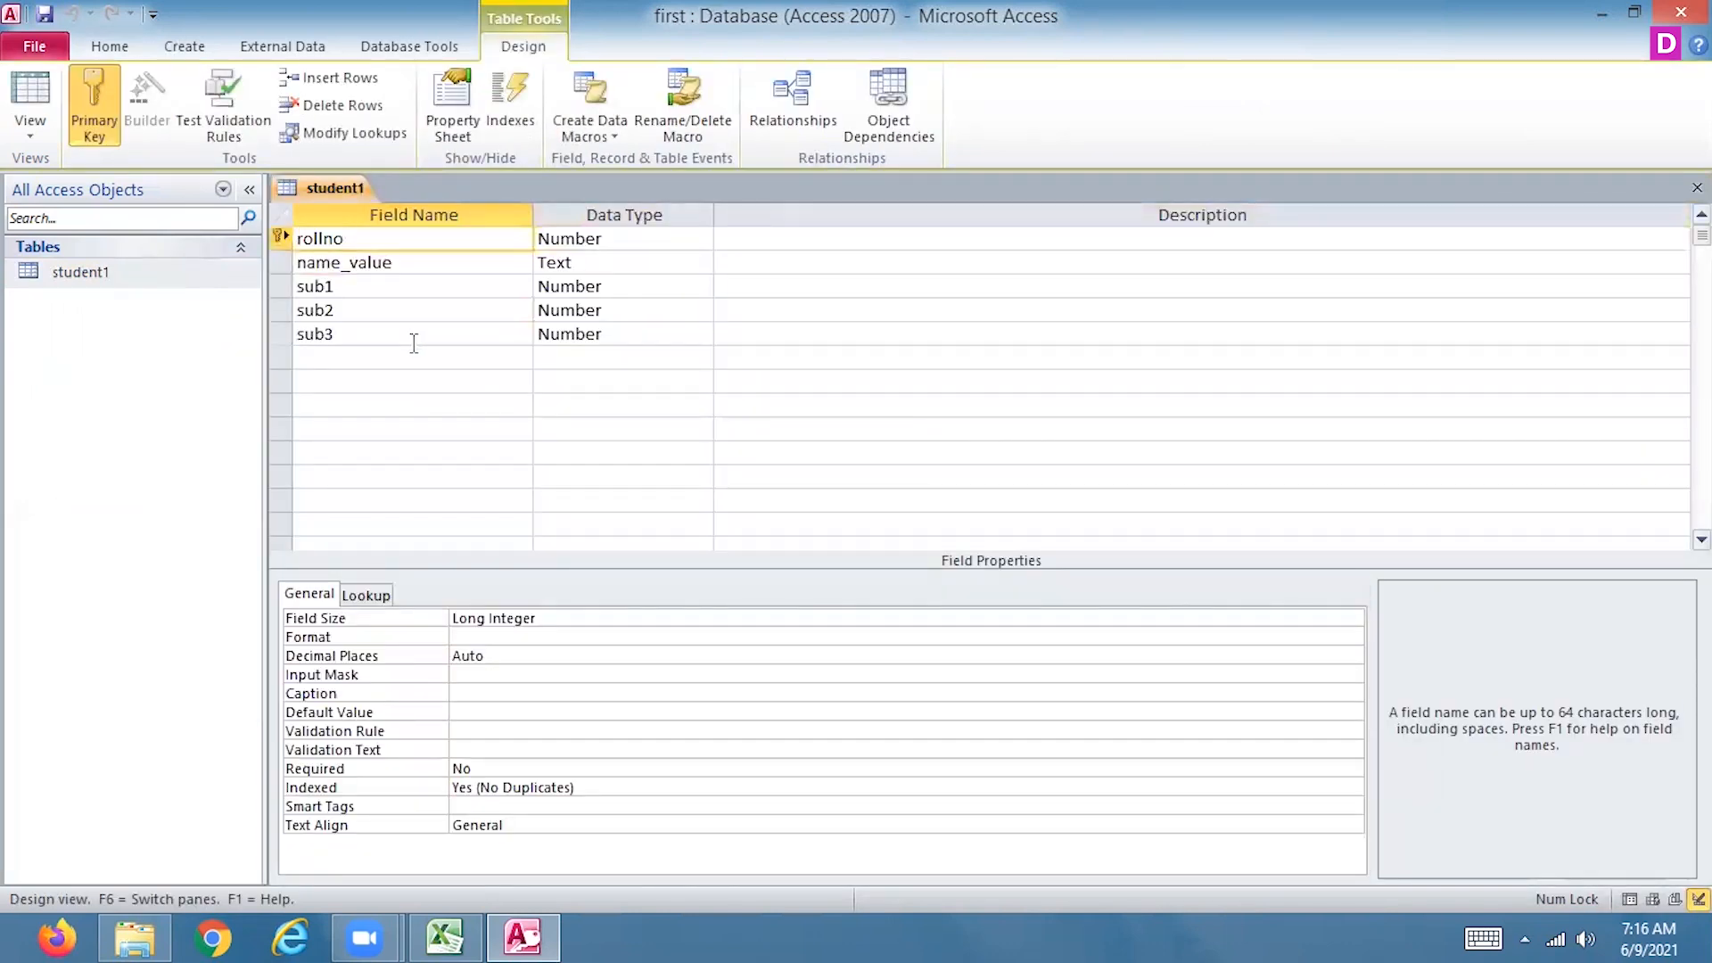
left_click(408, 337)
left_click(402, 358)
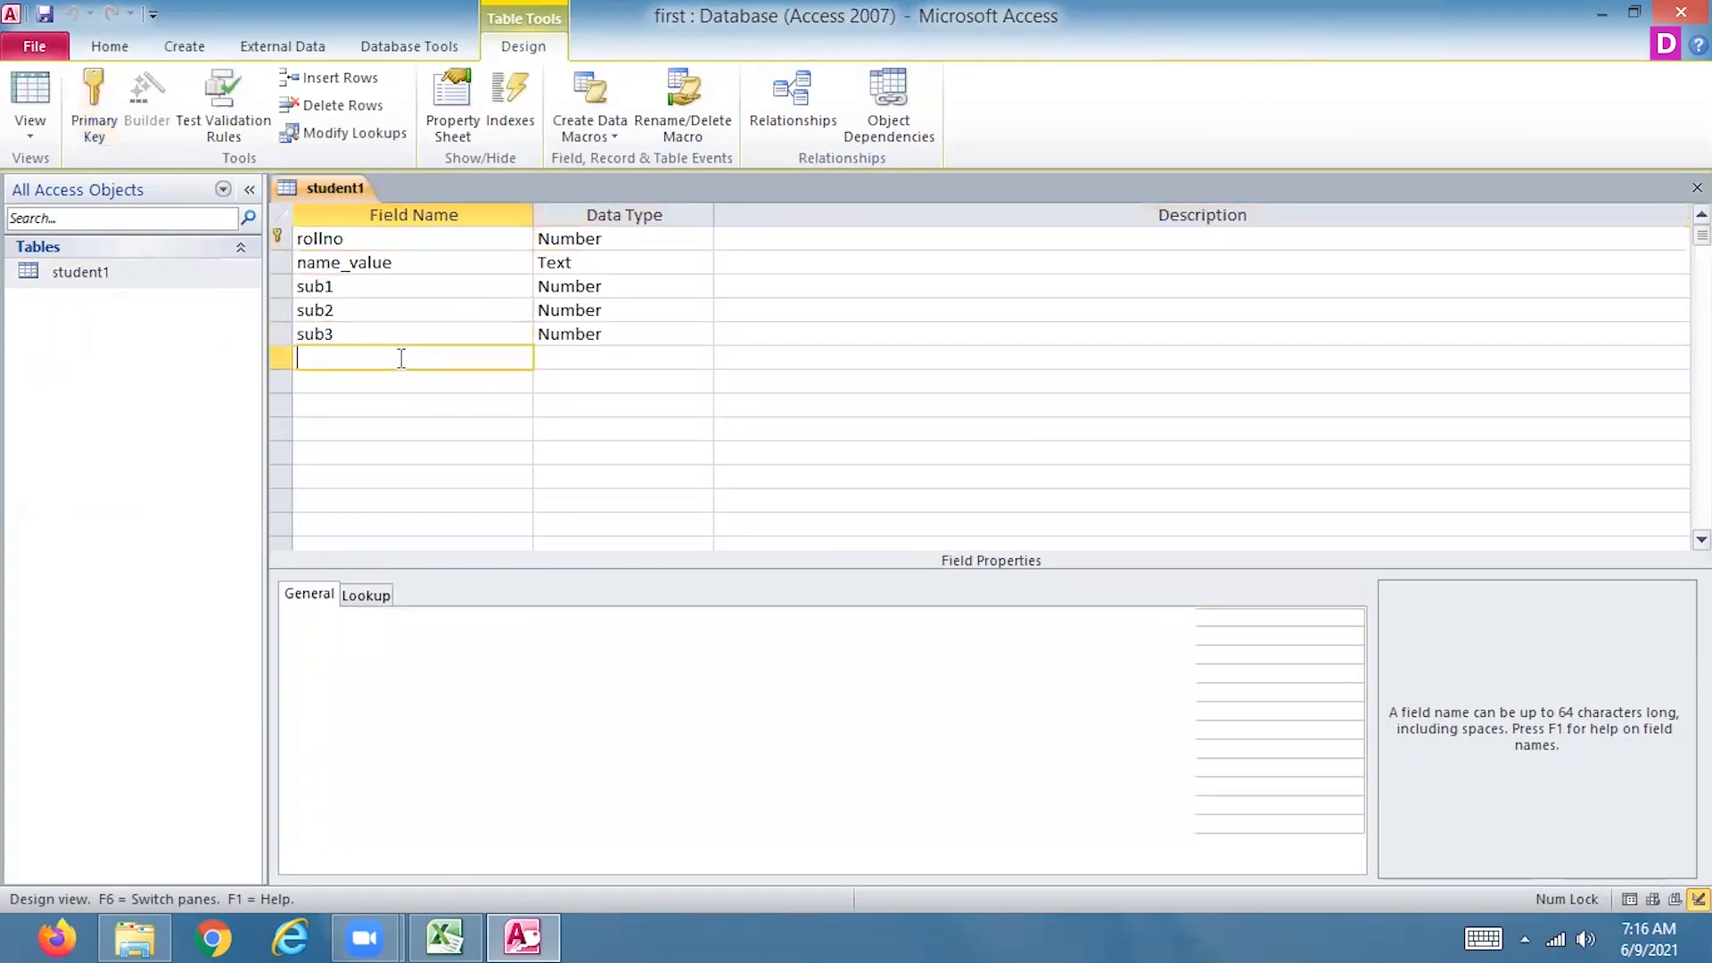
type("total")
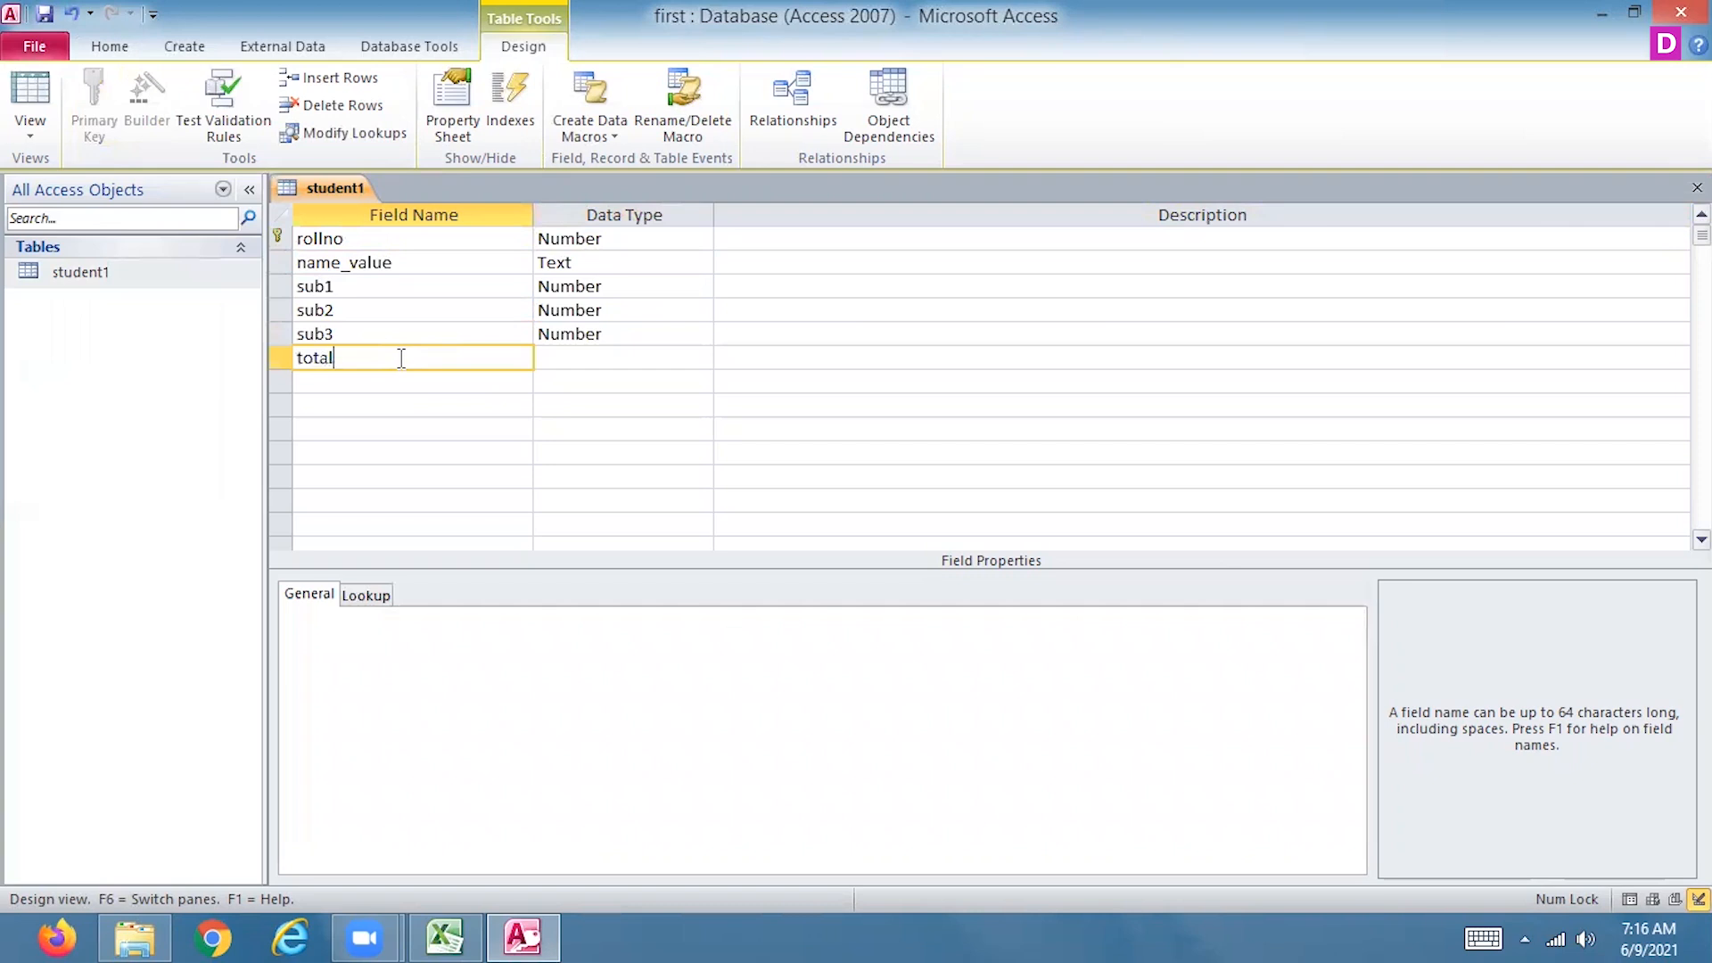
key("Tab")
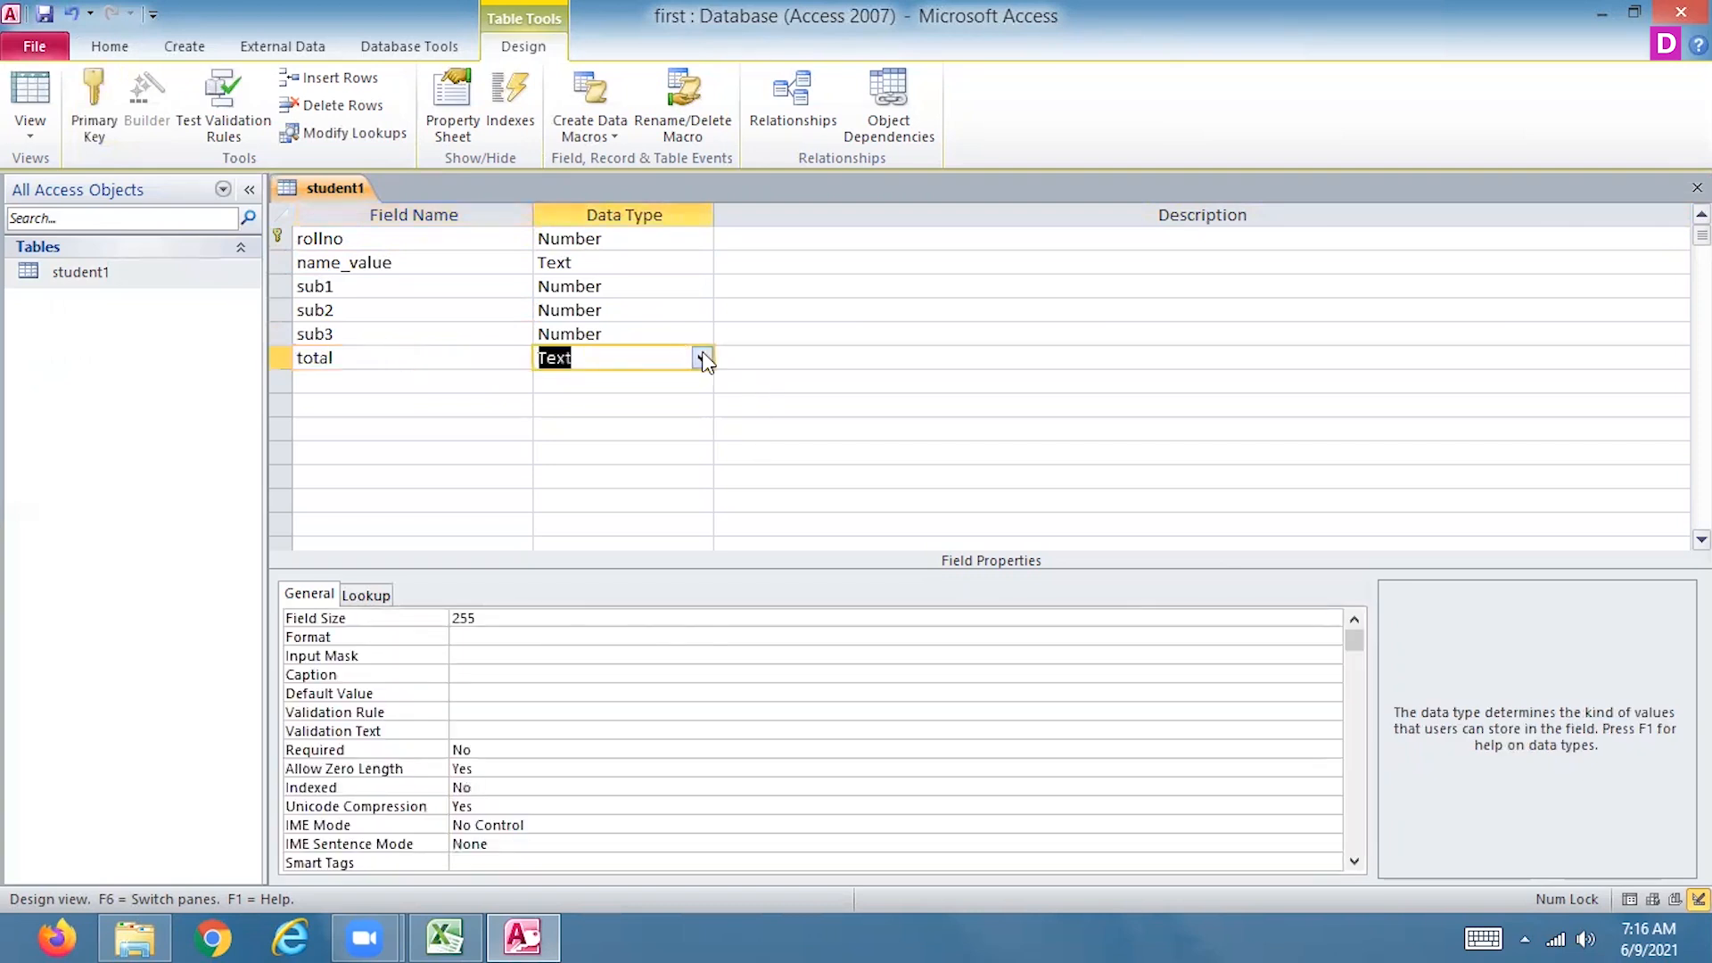
left_click(701, 358)
left_click(640, 622)
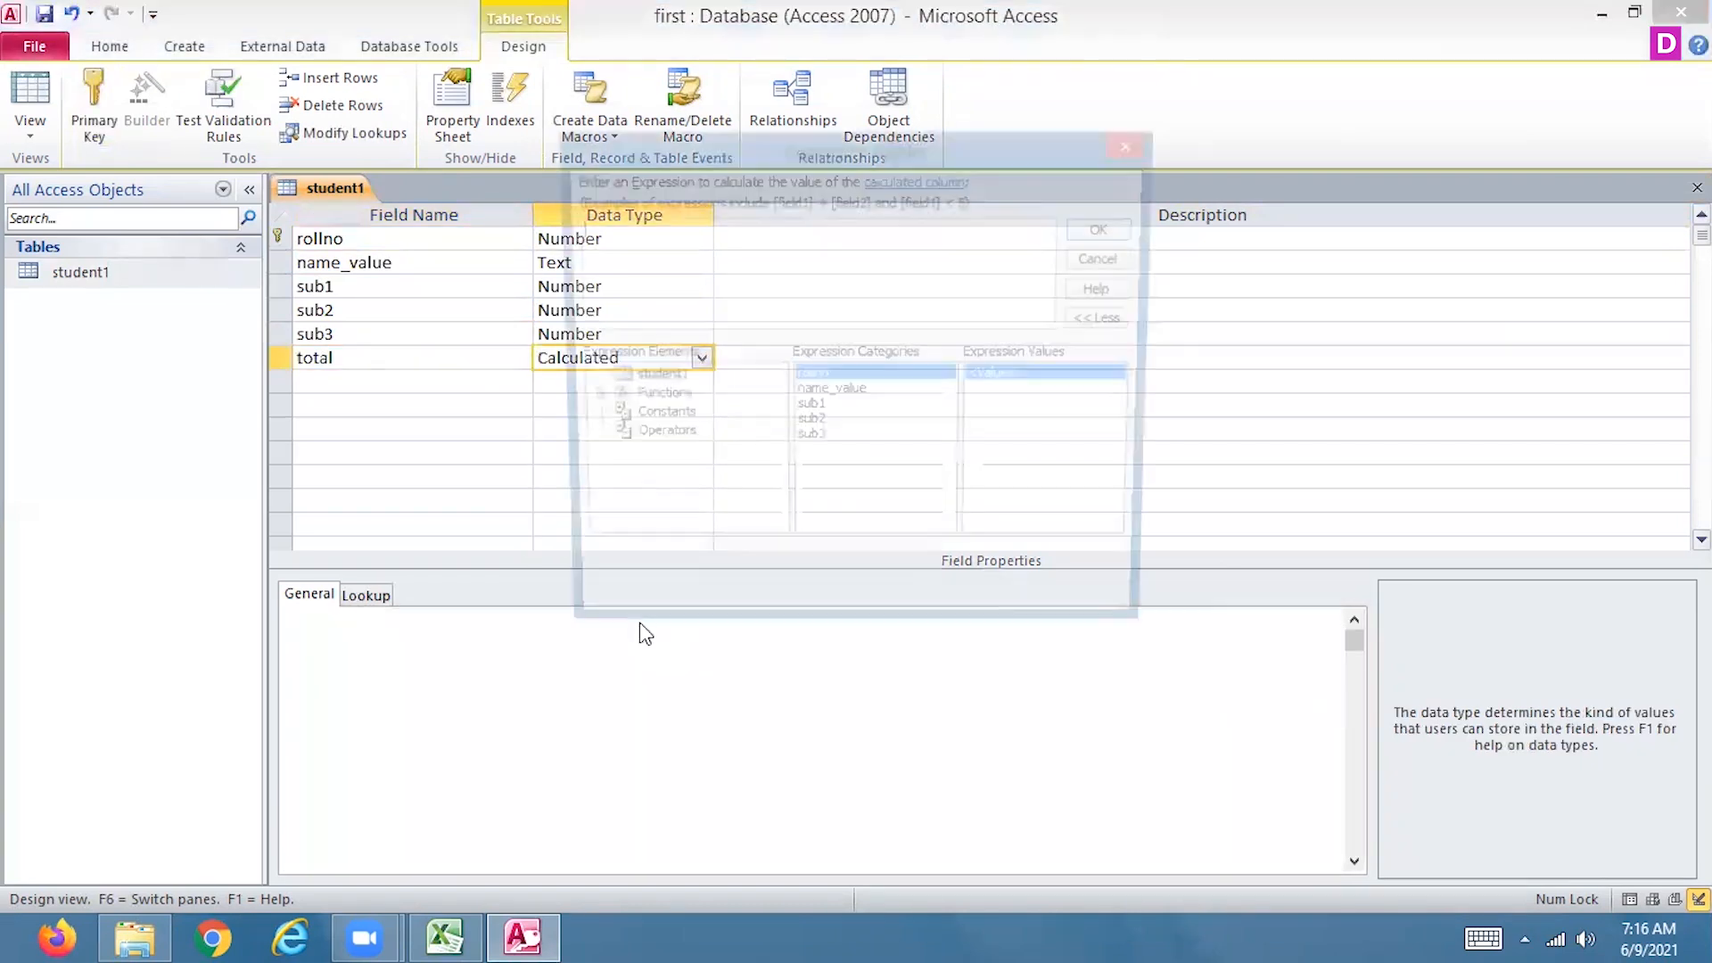
Define the total field's expression as [sub1] + [sub2] + [sub3] and close the table design, saving the changes
double_click(809, 411)
type("+")
double_click(799, 427)
type("+")
double_click(819, 445)
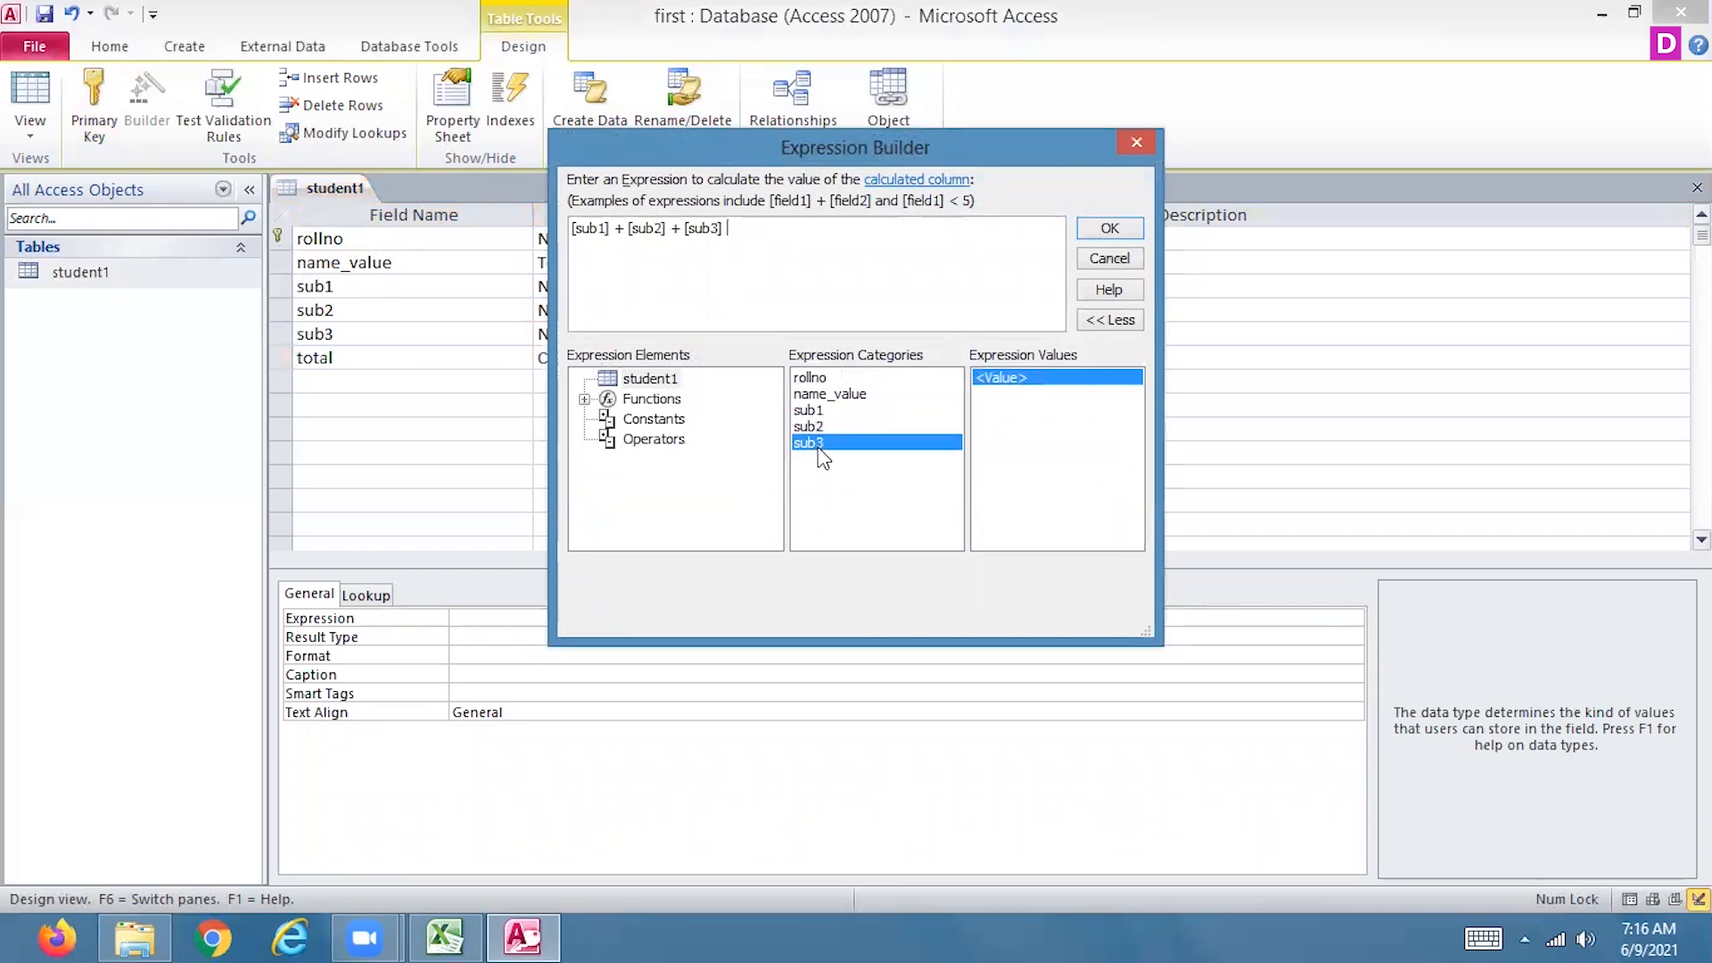
left_click(1108, 230)
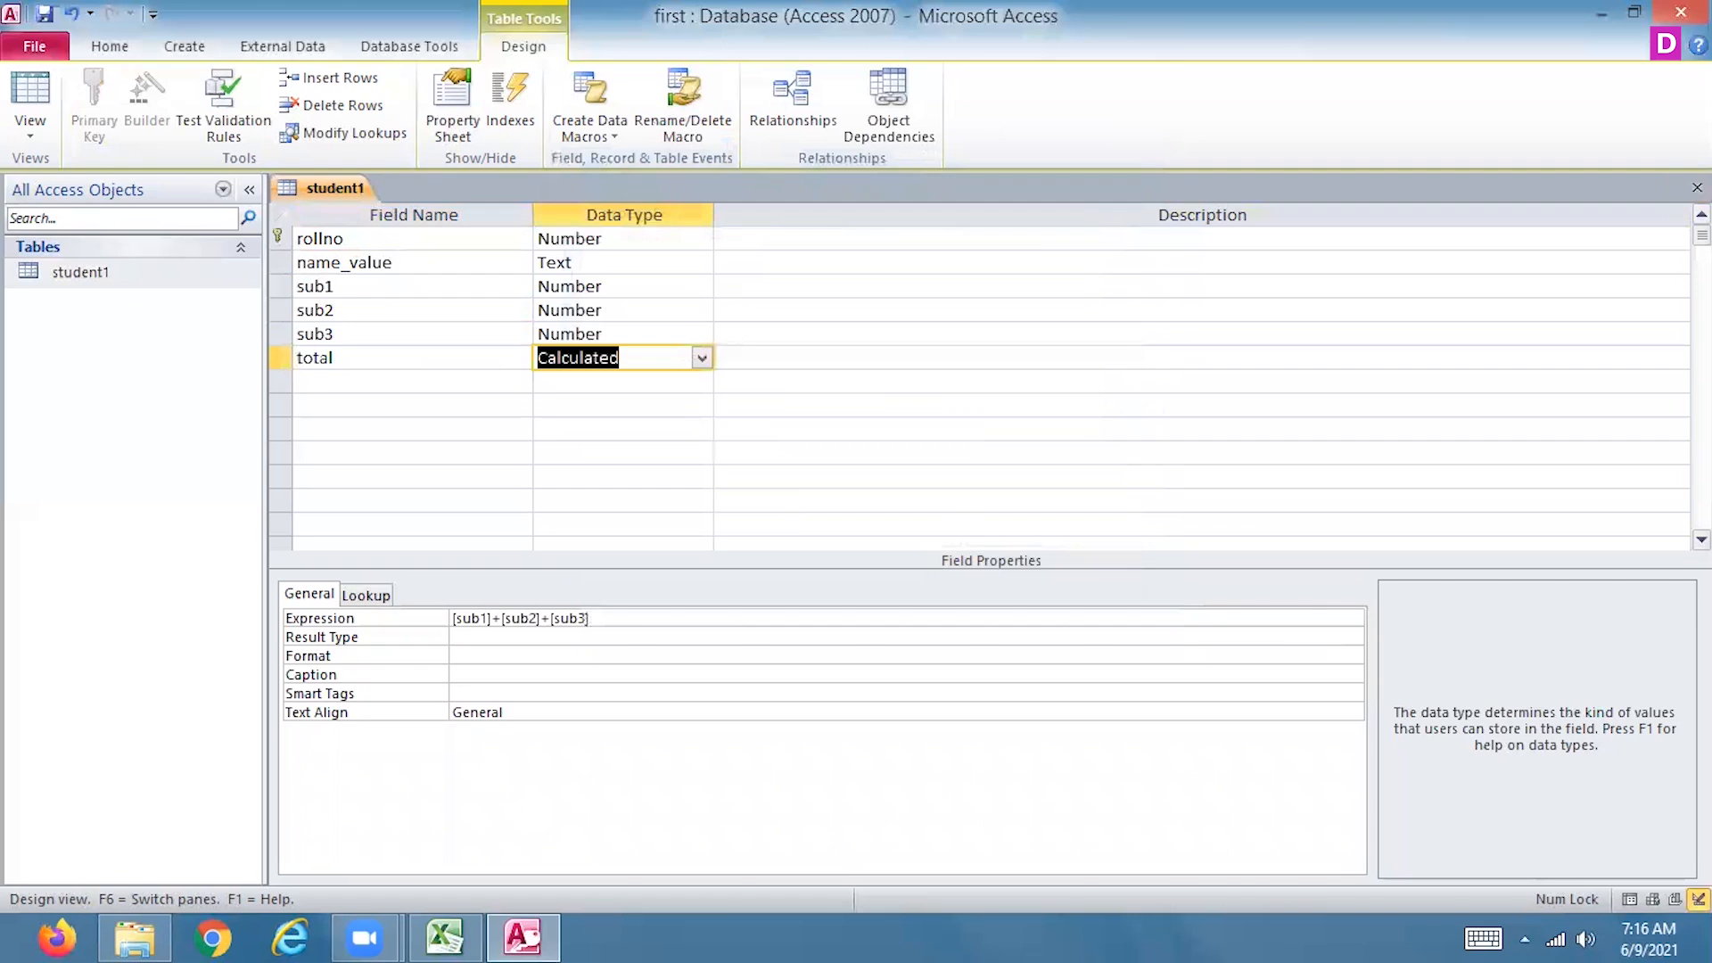
left_click(1698, 187)
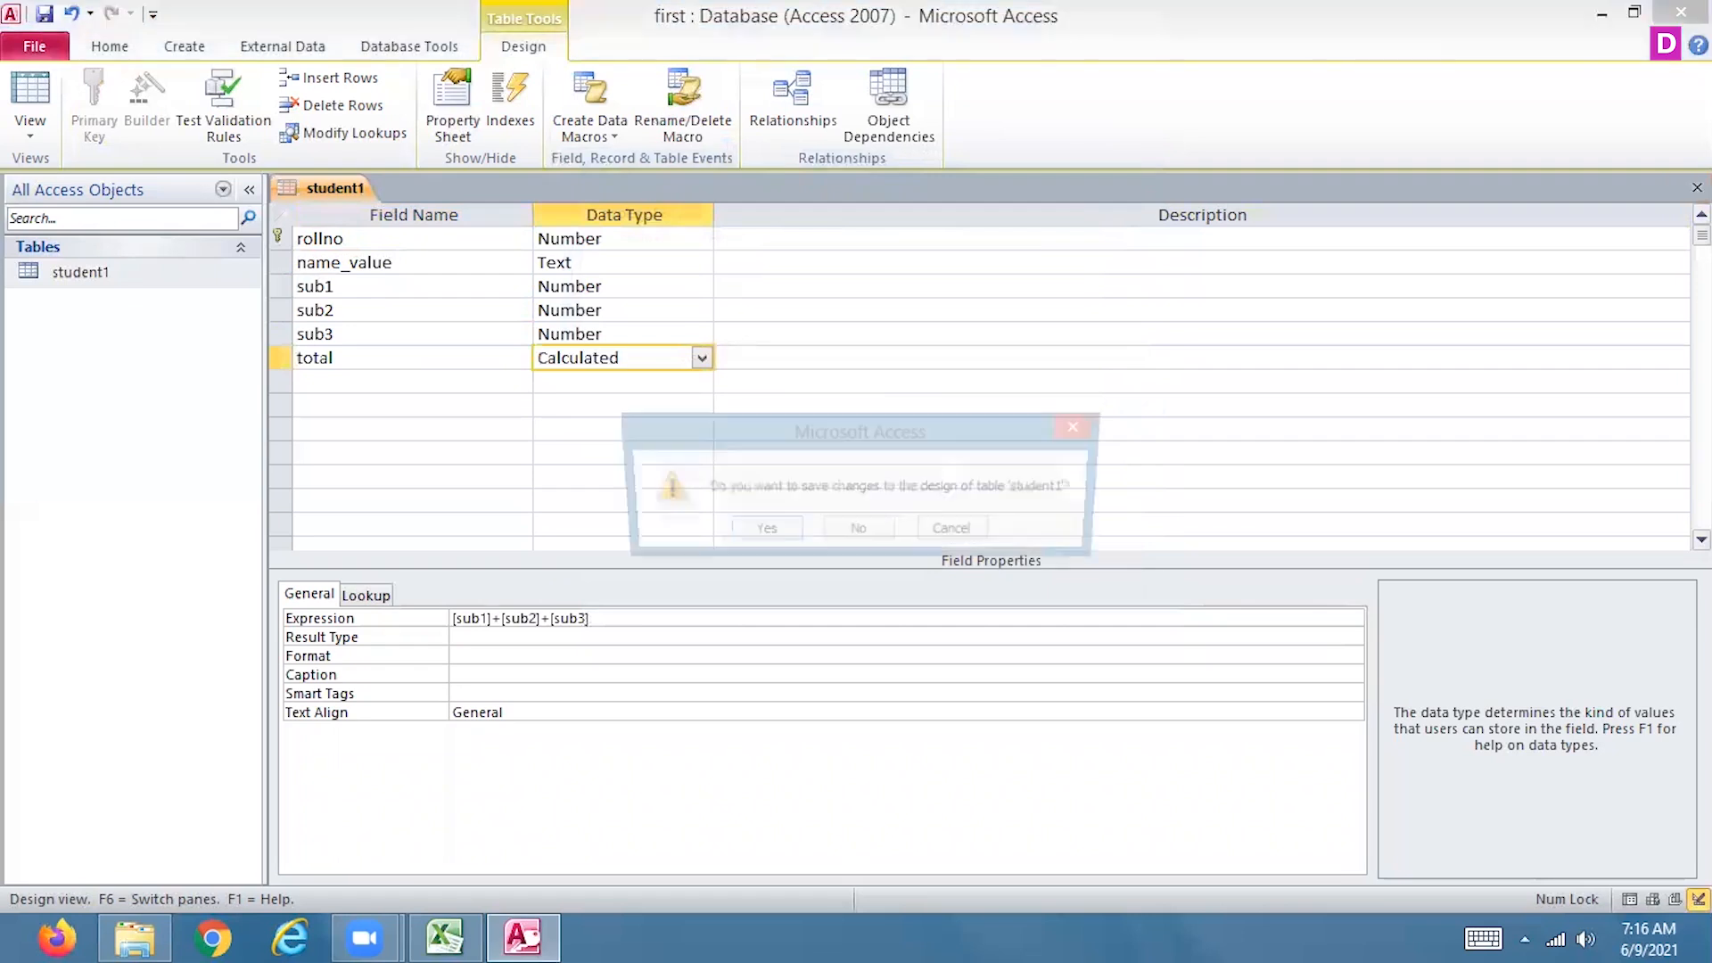
left_click(759, 532)
Add a second record to the student1 table with rollno 2, name_value abc, sub1 100, sub2 150 and sub3 150
double_click(77, 270)
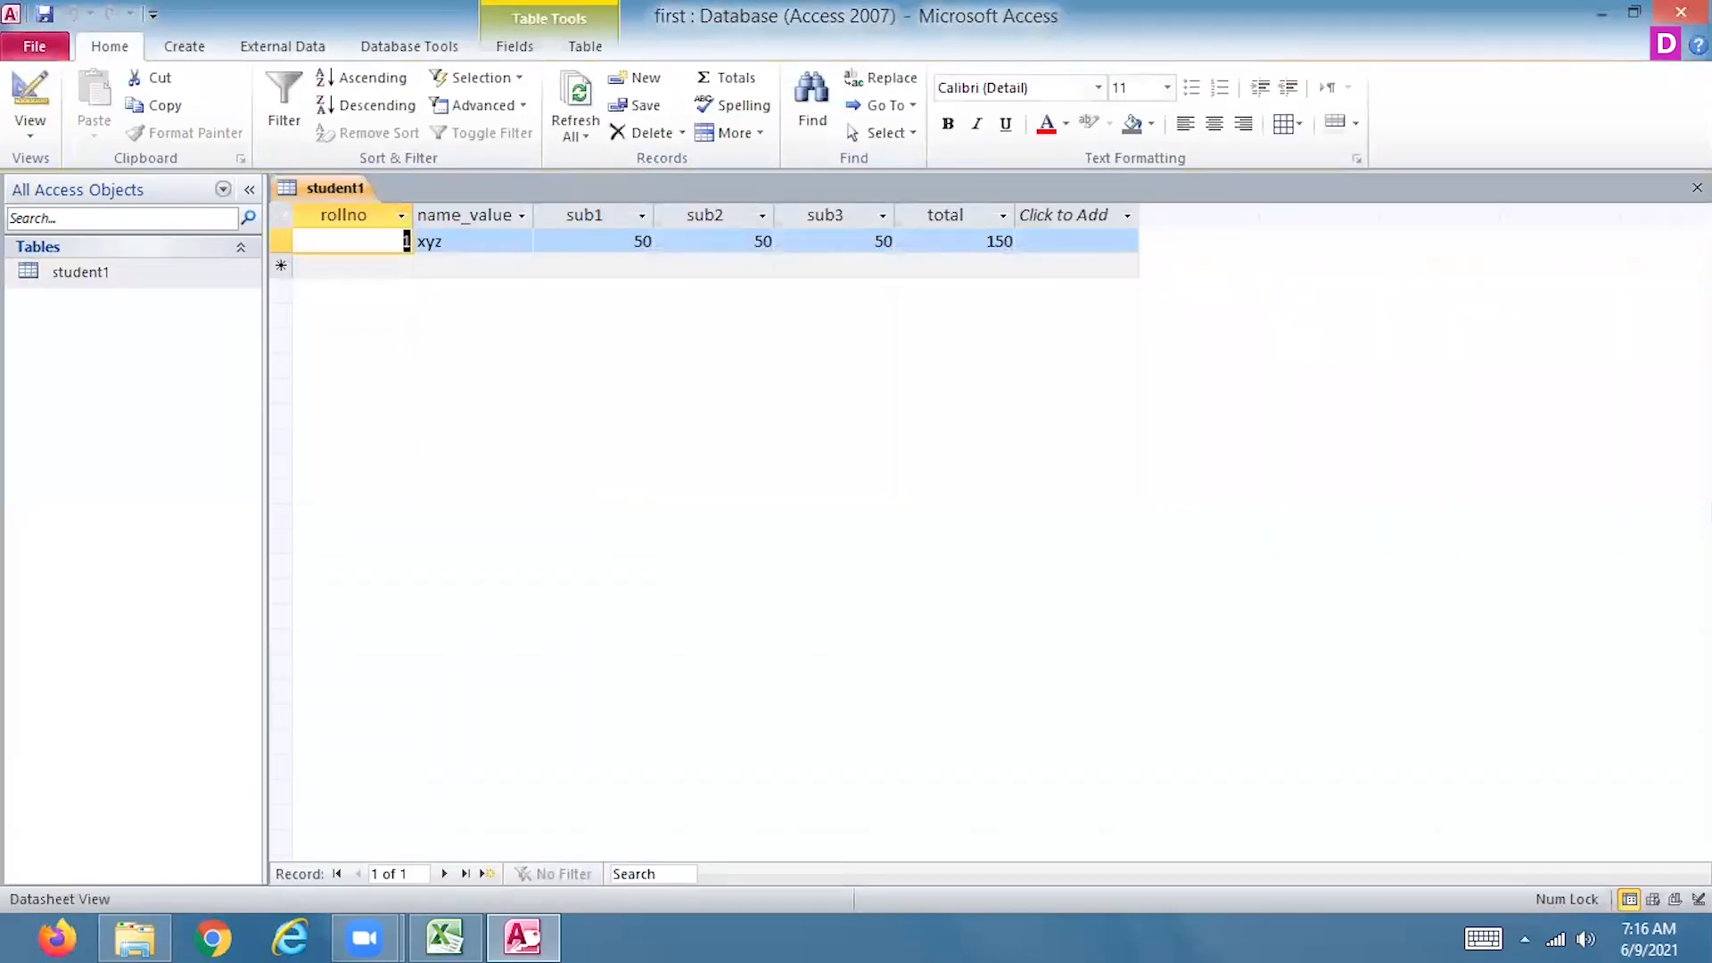
left_click(383, 267)
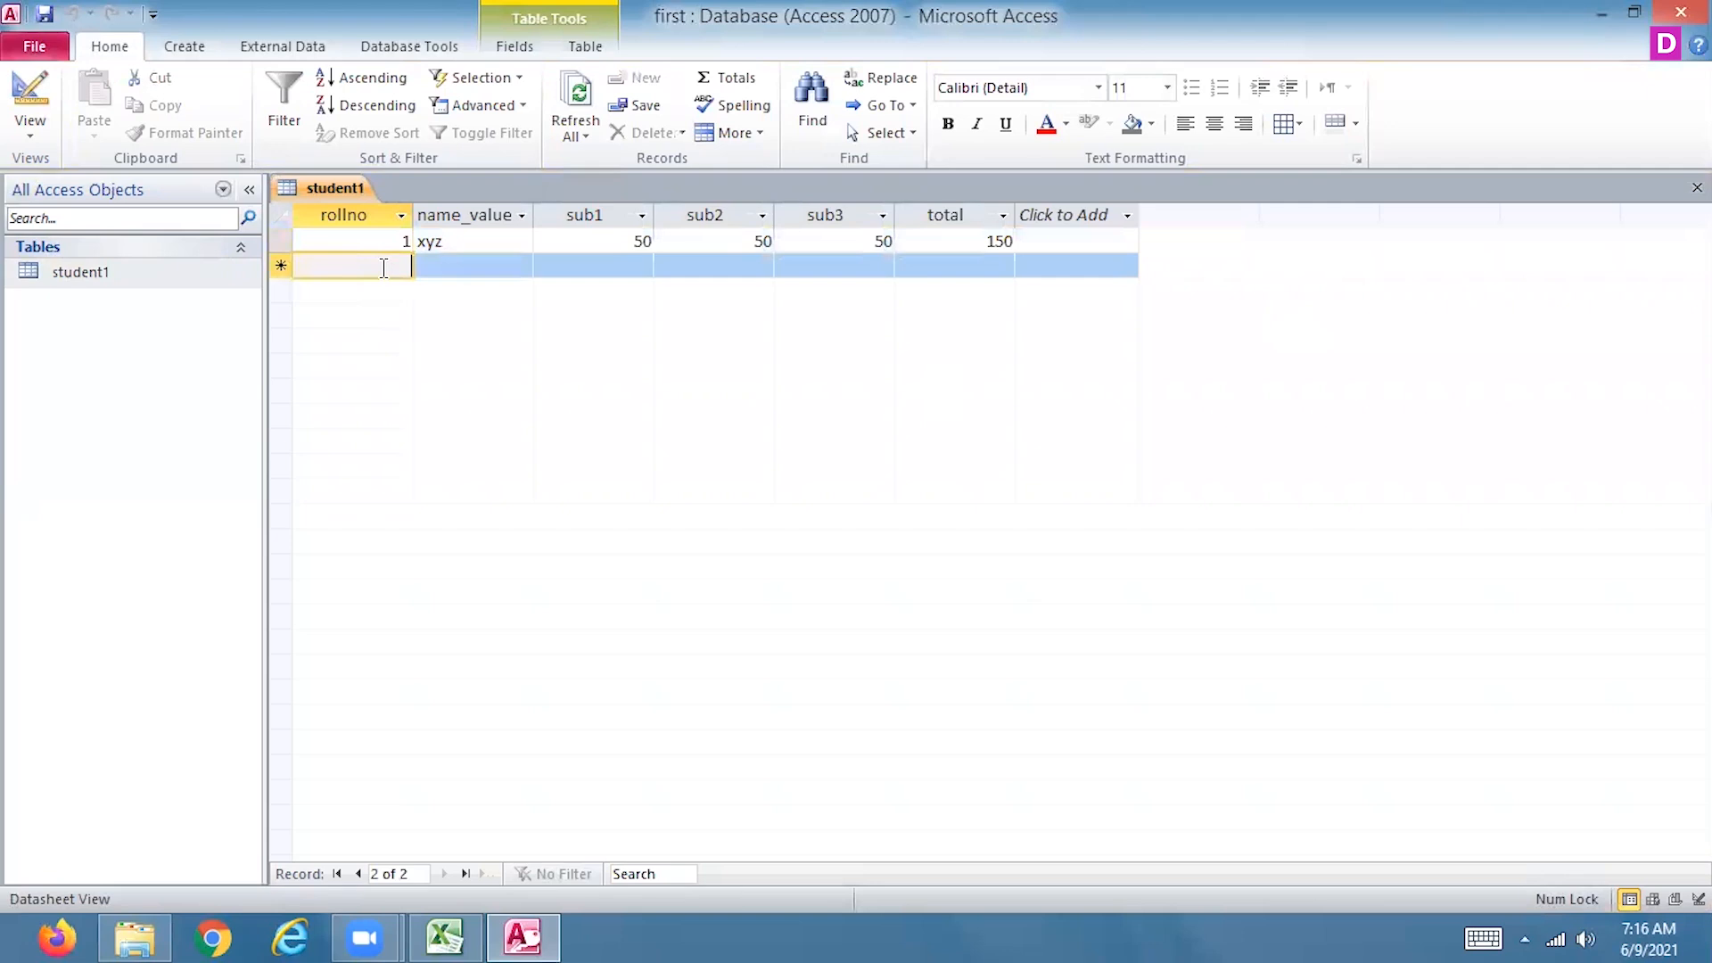
type("2")
key("Tab")
type("abc")
key("Tab")
type("1000")
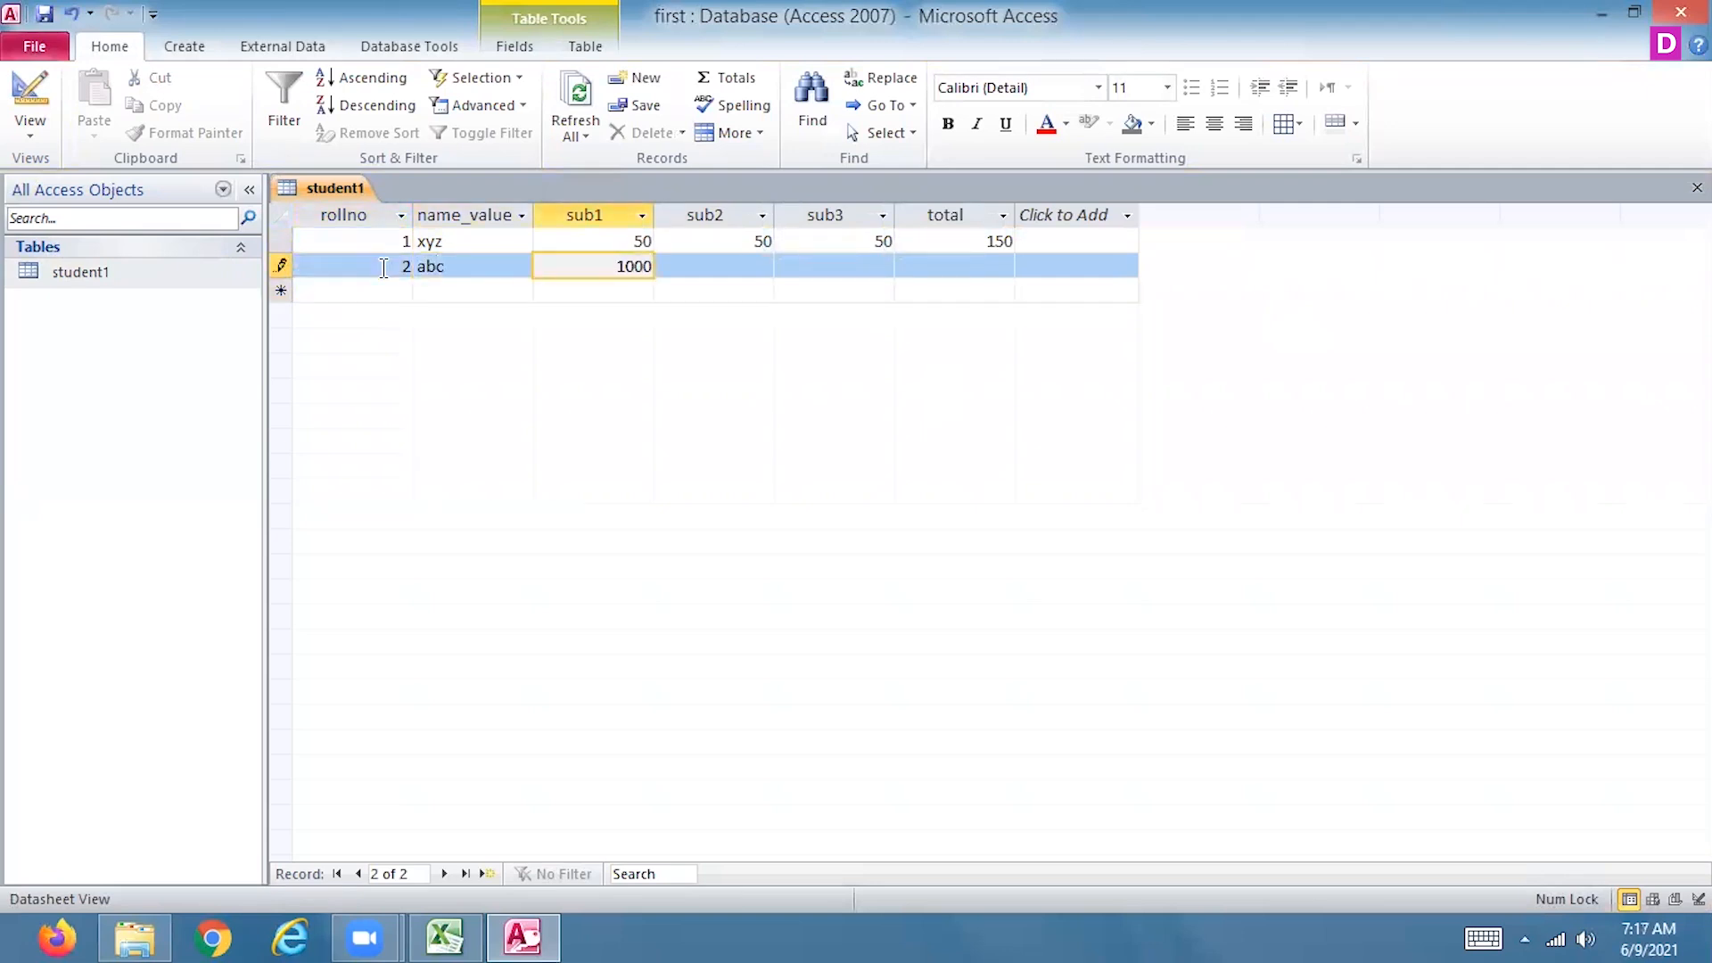
key("Tab")
key("shift+Tab")
type("100")
key("Tab")
type("1")
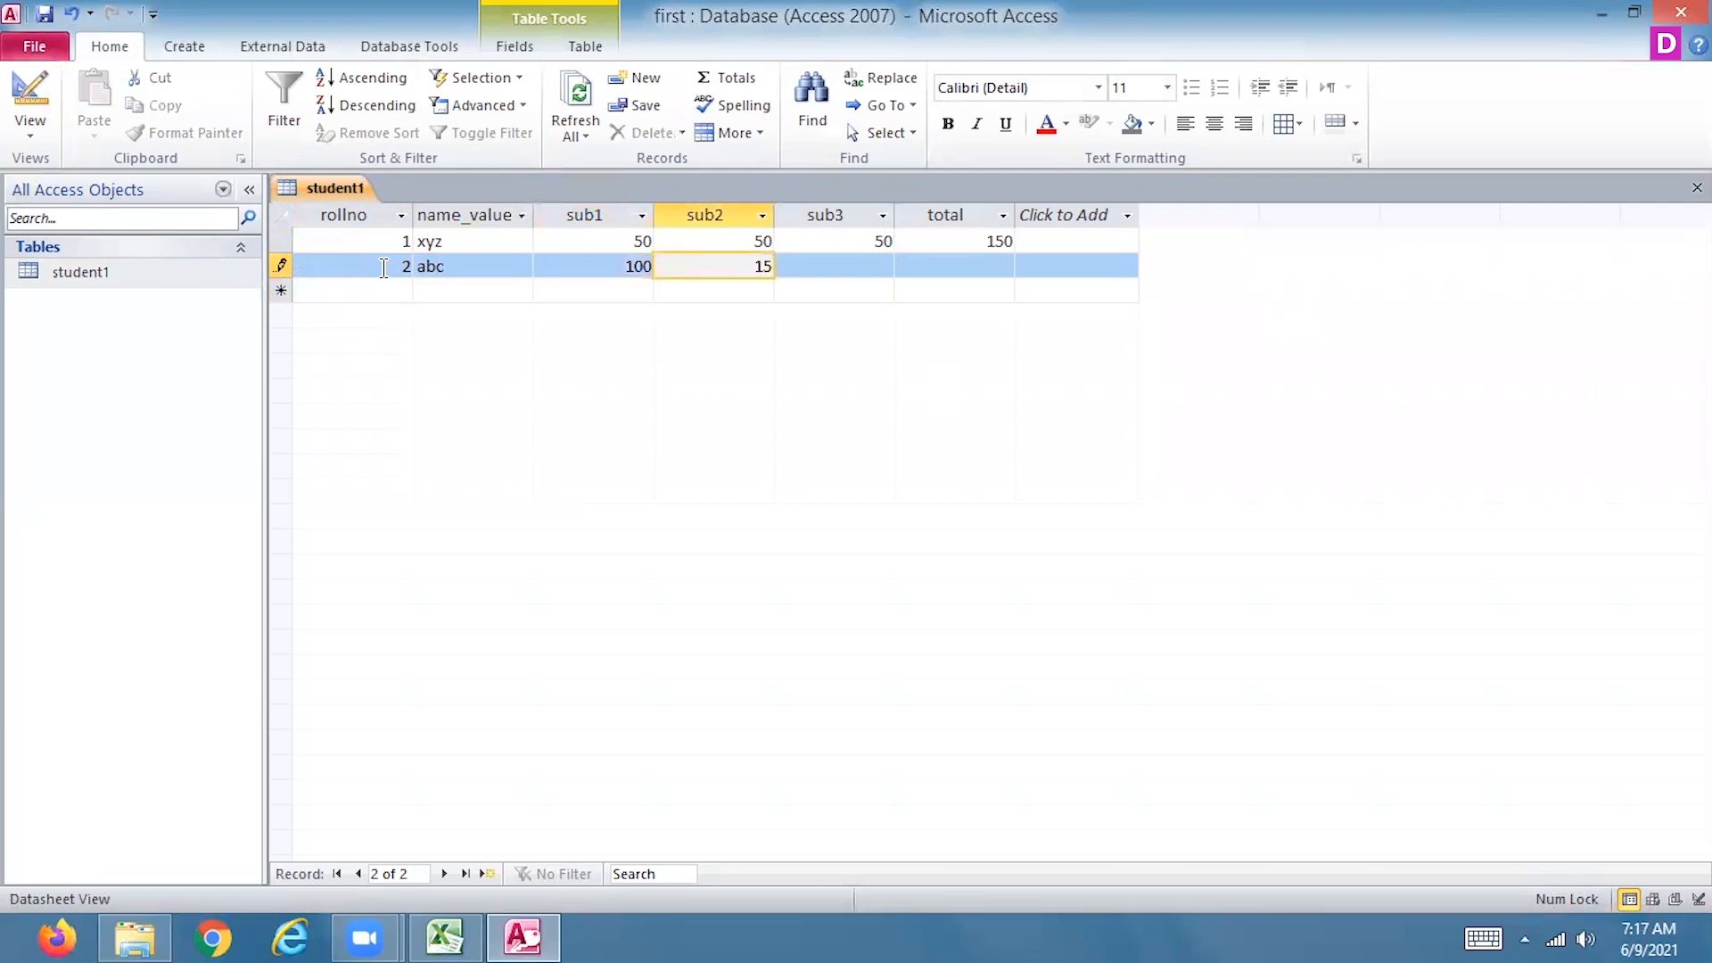
type("50")
key("Tab")
type("150")
key("Tab")
Add a third student record with rollno 3, name_value pqr, and 80 for sub1, sub2 and sub3
key("Tab")
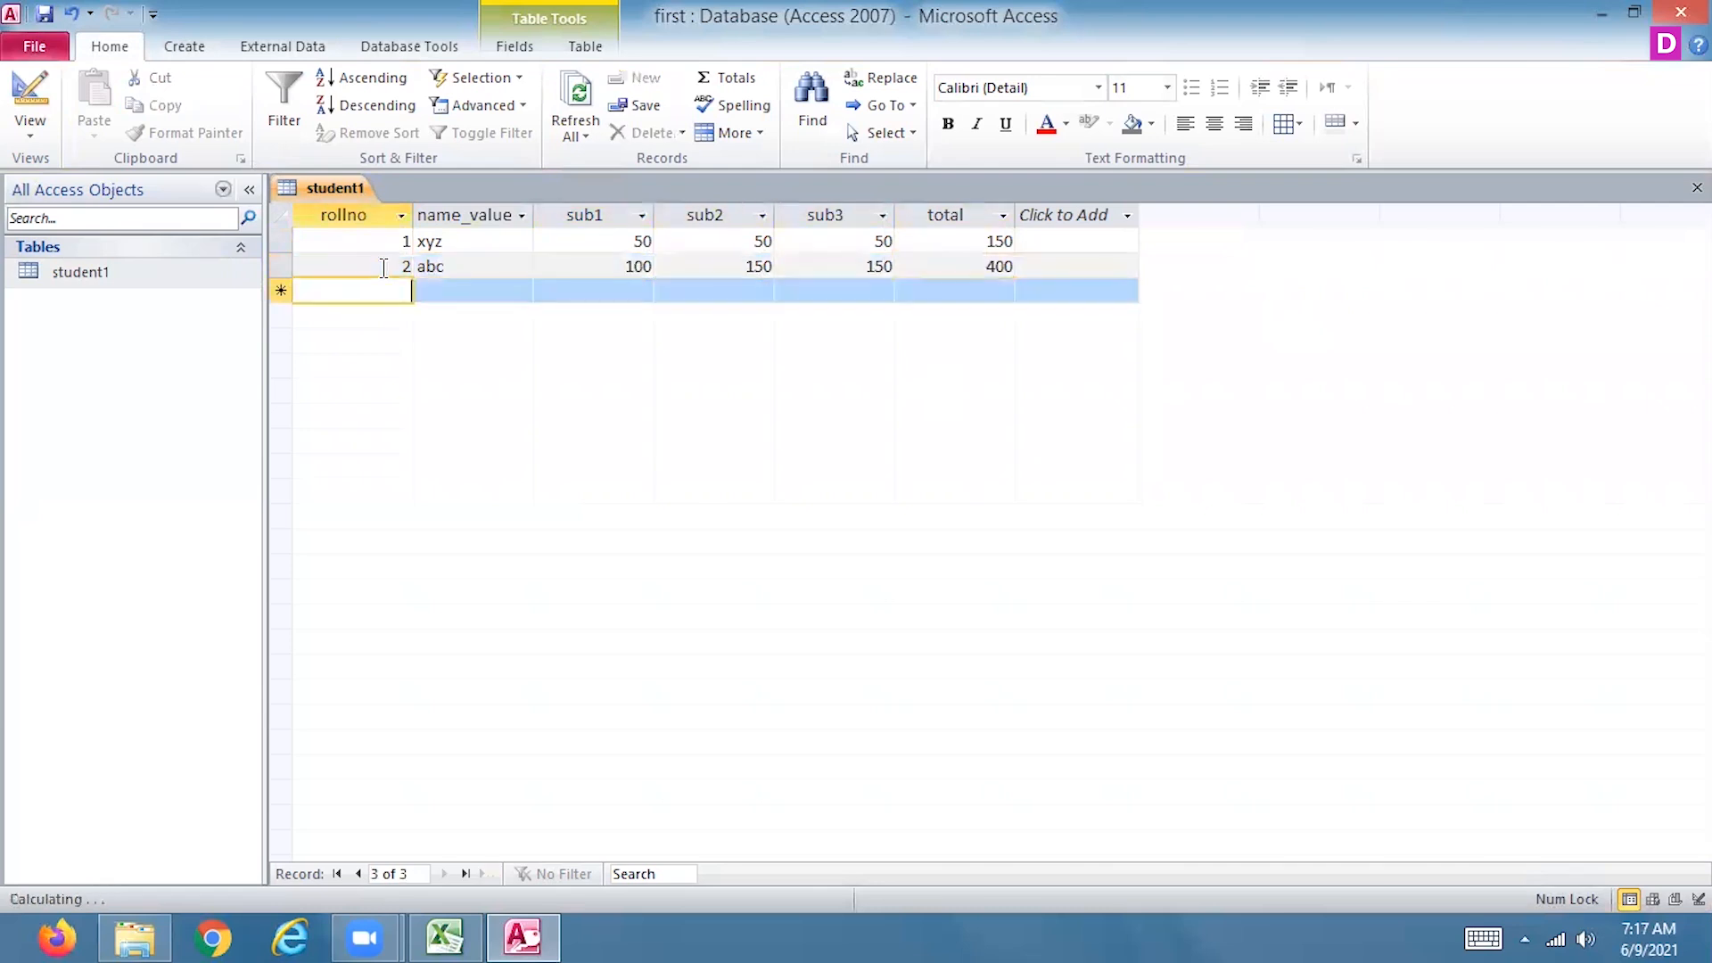
type("3")
key("Tab")
type("pqr")
key("Tab")
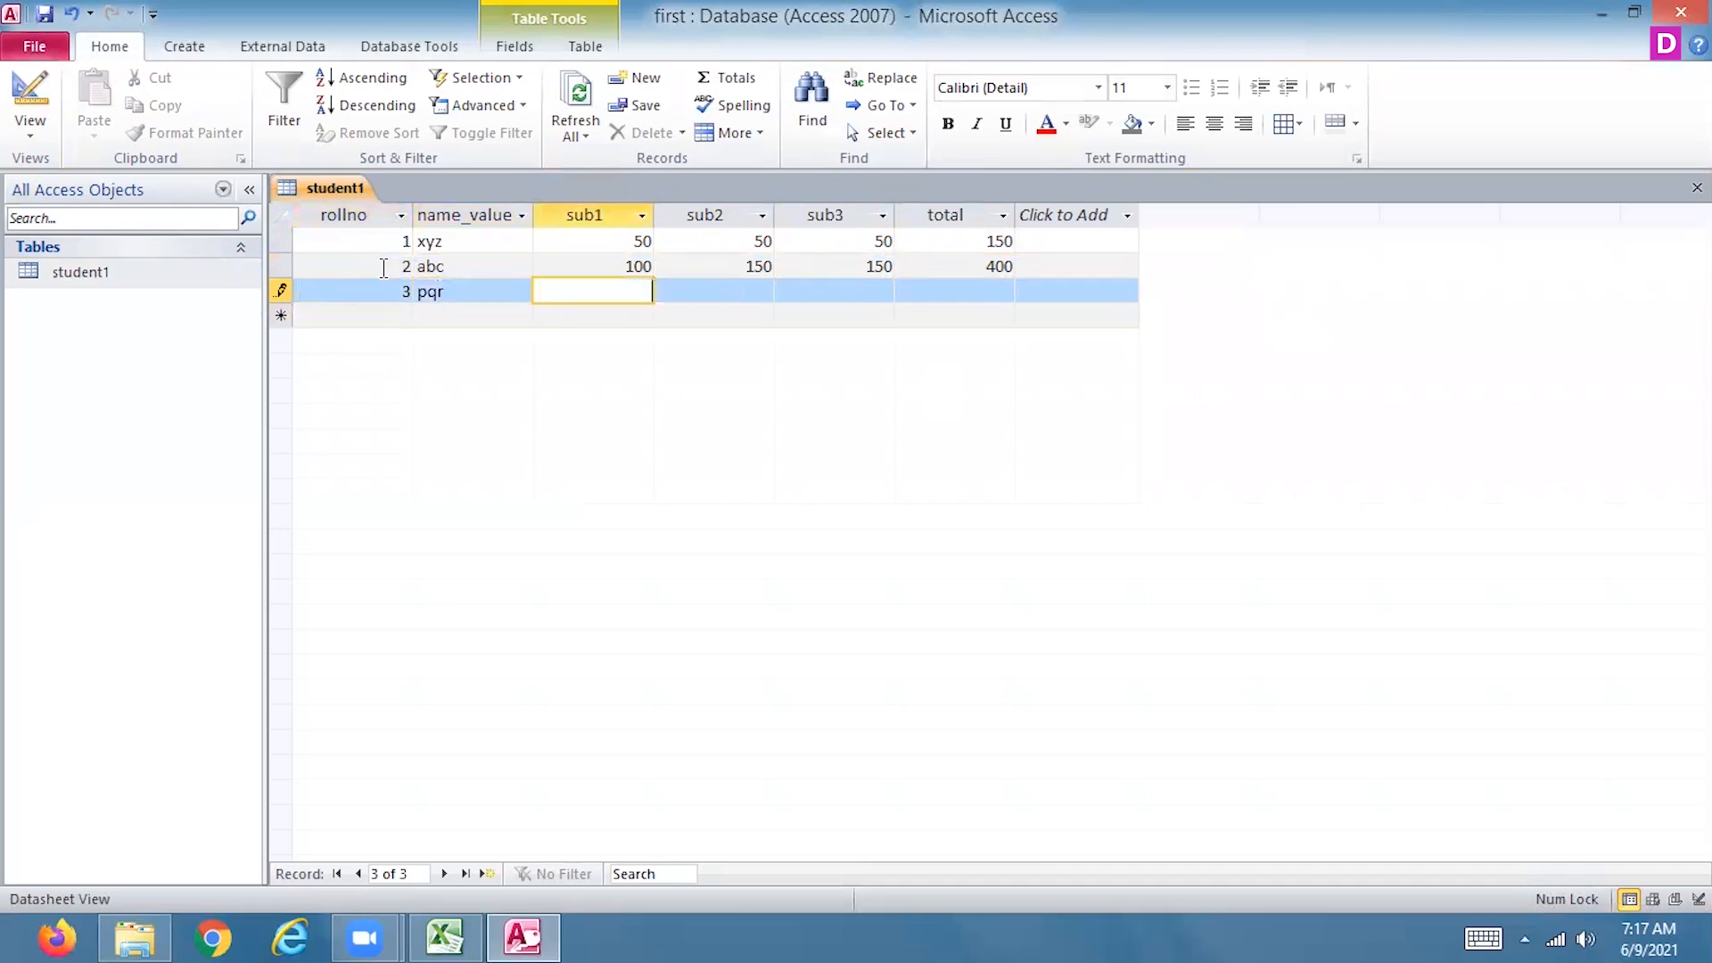
type("800")
key("BackSpace")
key("Tab")
type("80")
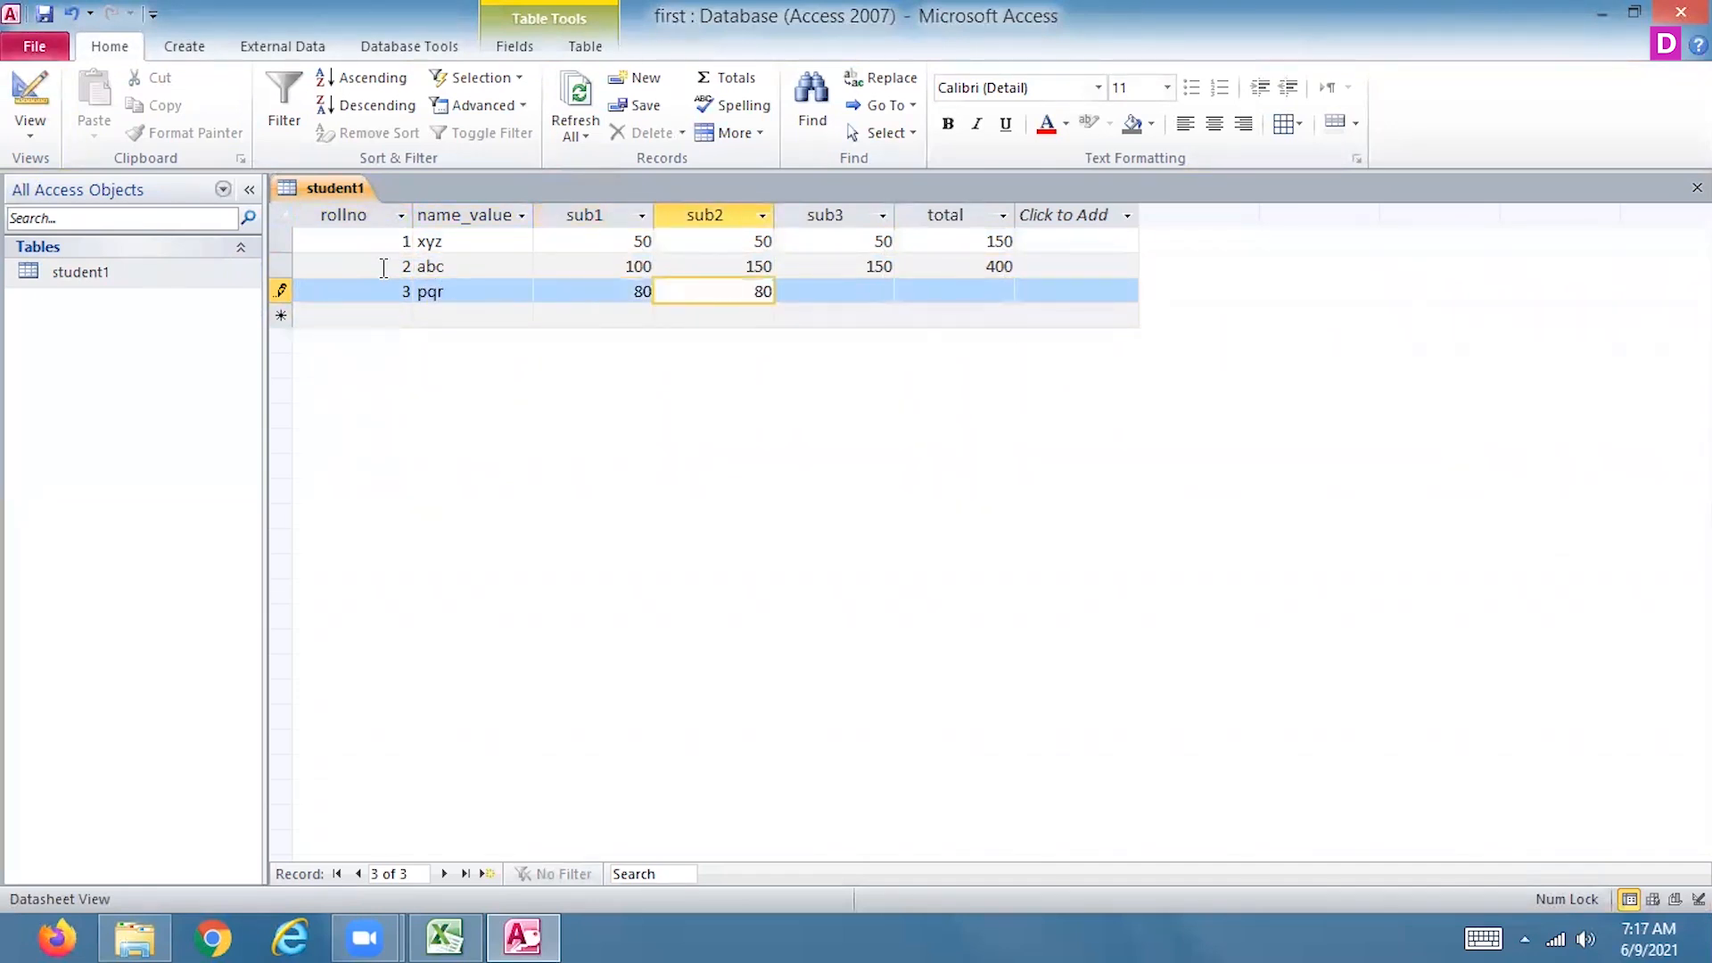
key("Tab")
type("80")
key("Tab")
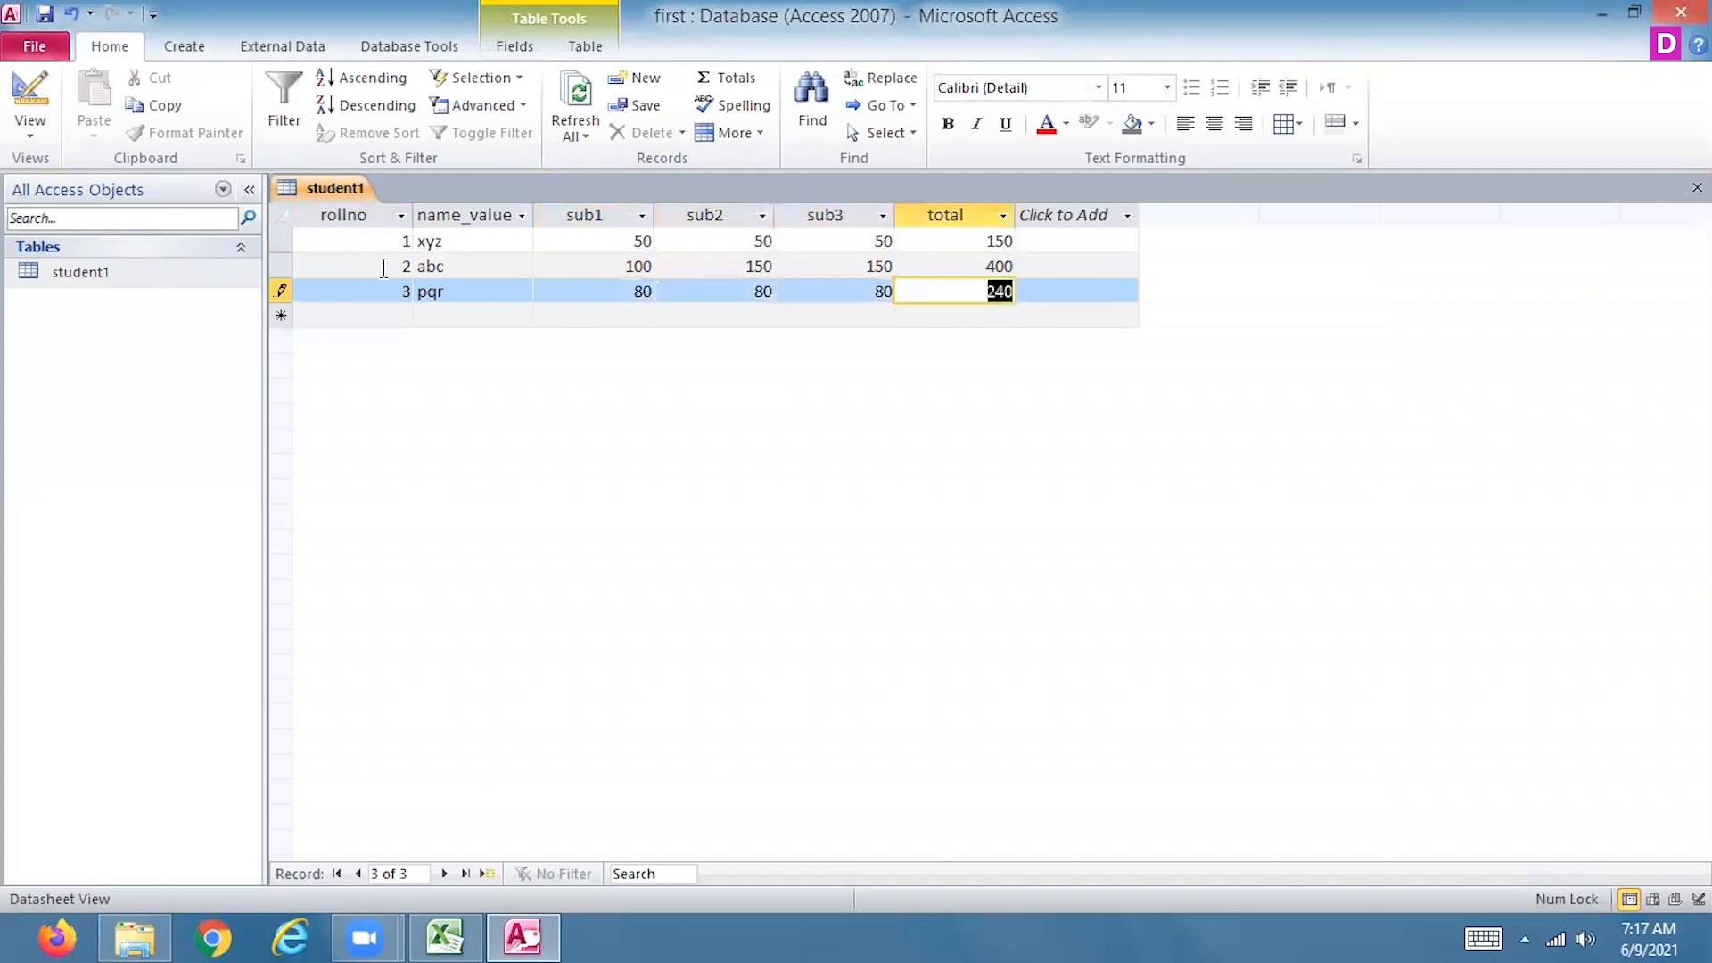
Add a fourth student record with rollno 4, name_value abc1, and 48 for sub1, sub2 and sub3
left_click(407, 319)
type("4")
key("Tab")
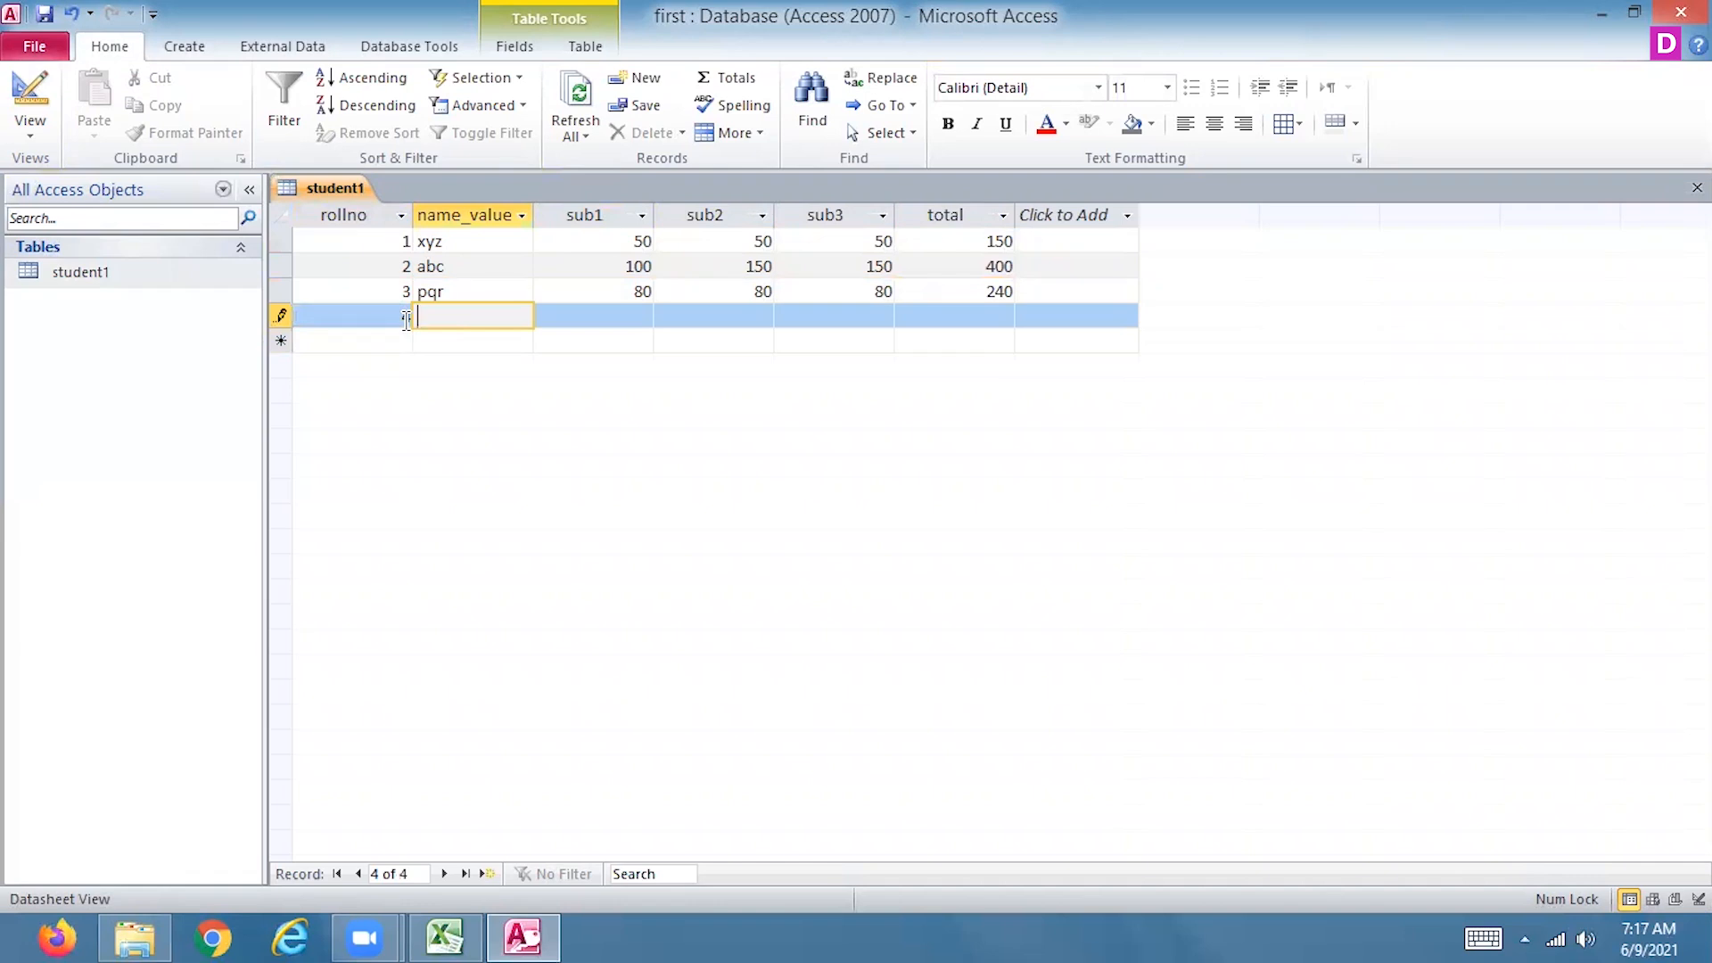
type("abc1")
key("Tab")
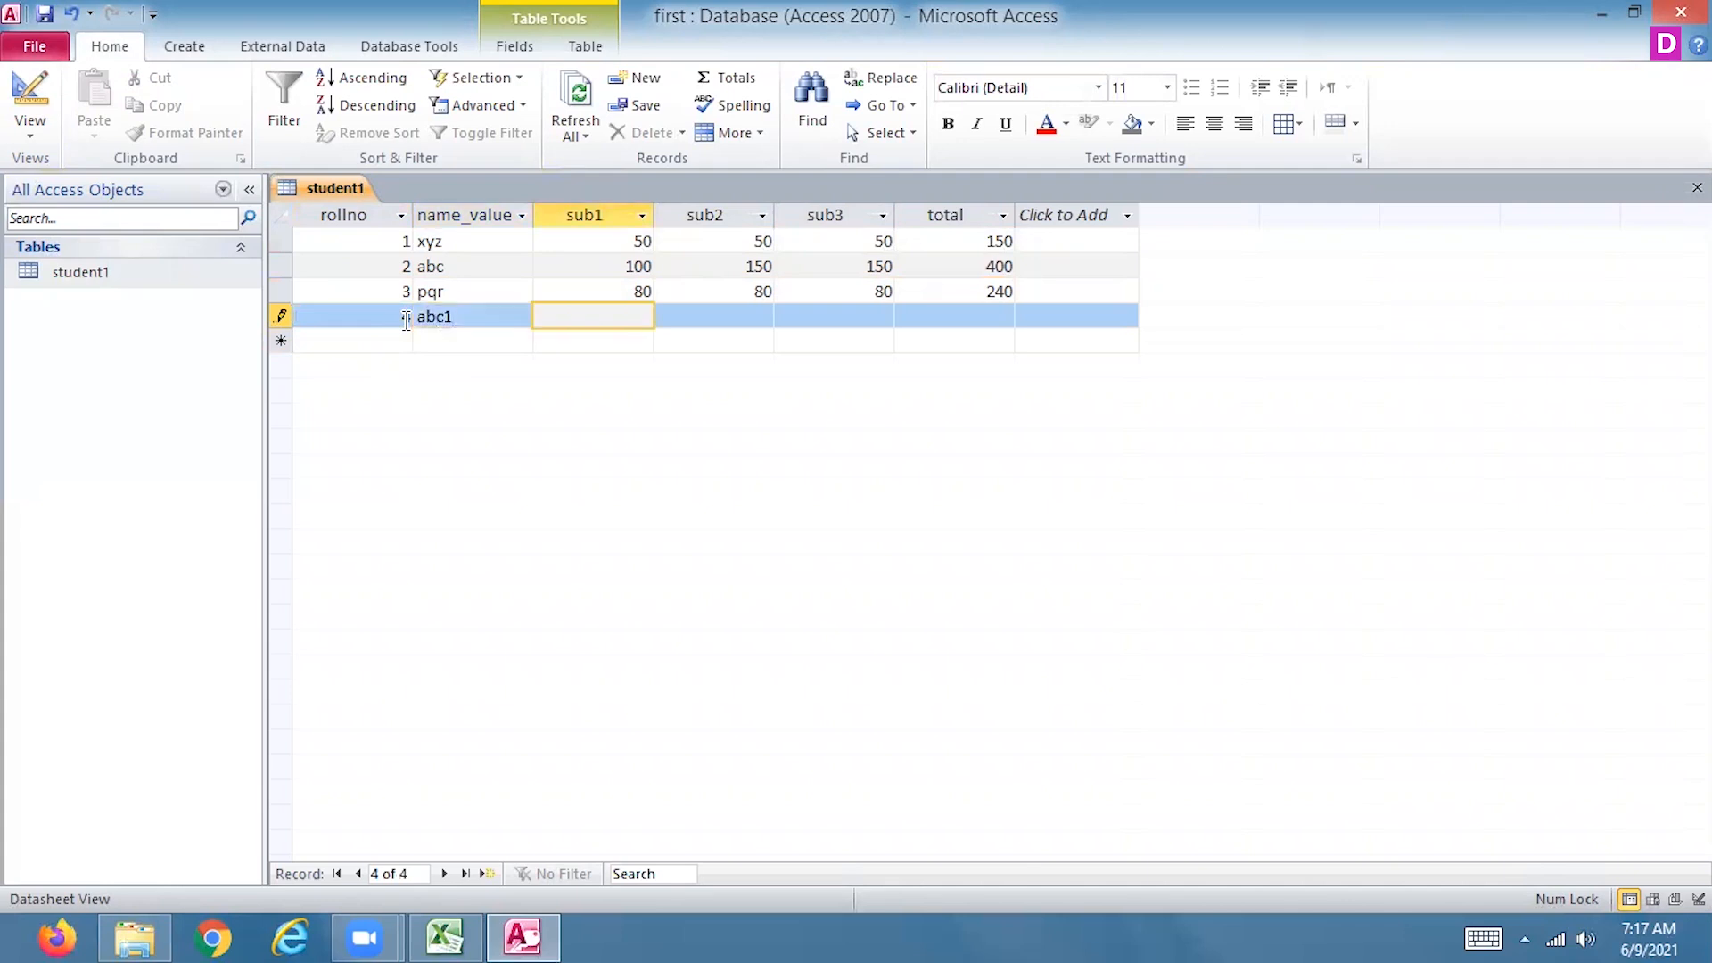
type("48")
key("Tab")
type("48")
key("Tab")
type("48")
key("Tab")
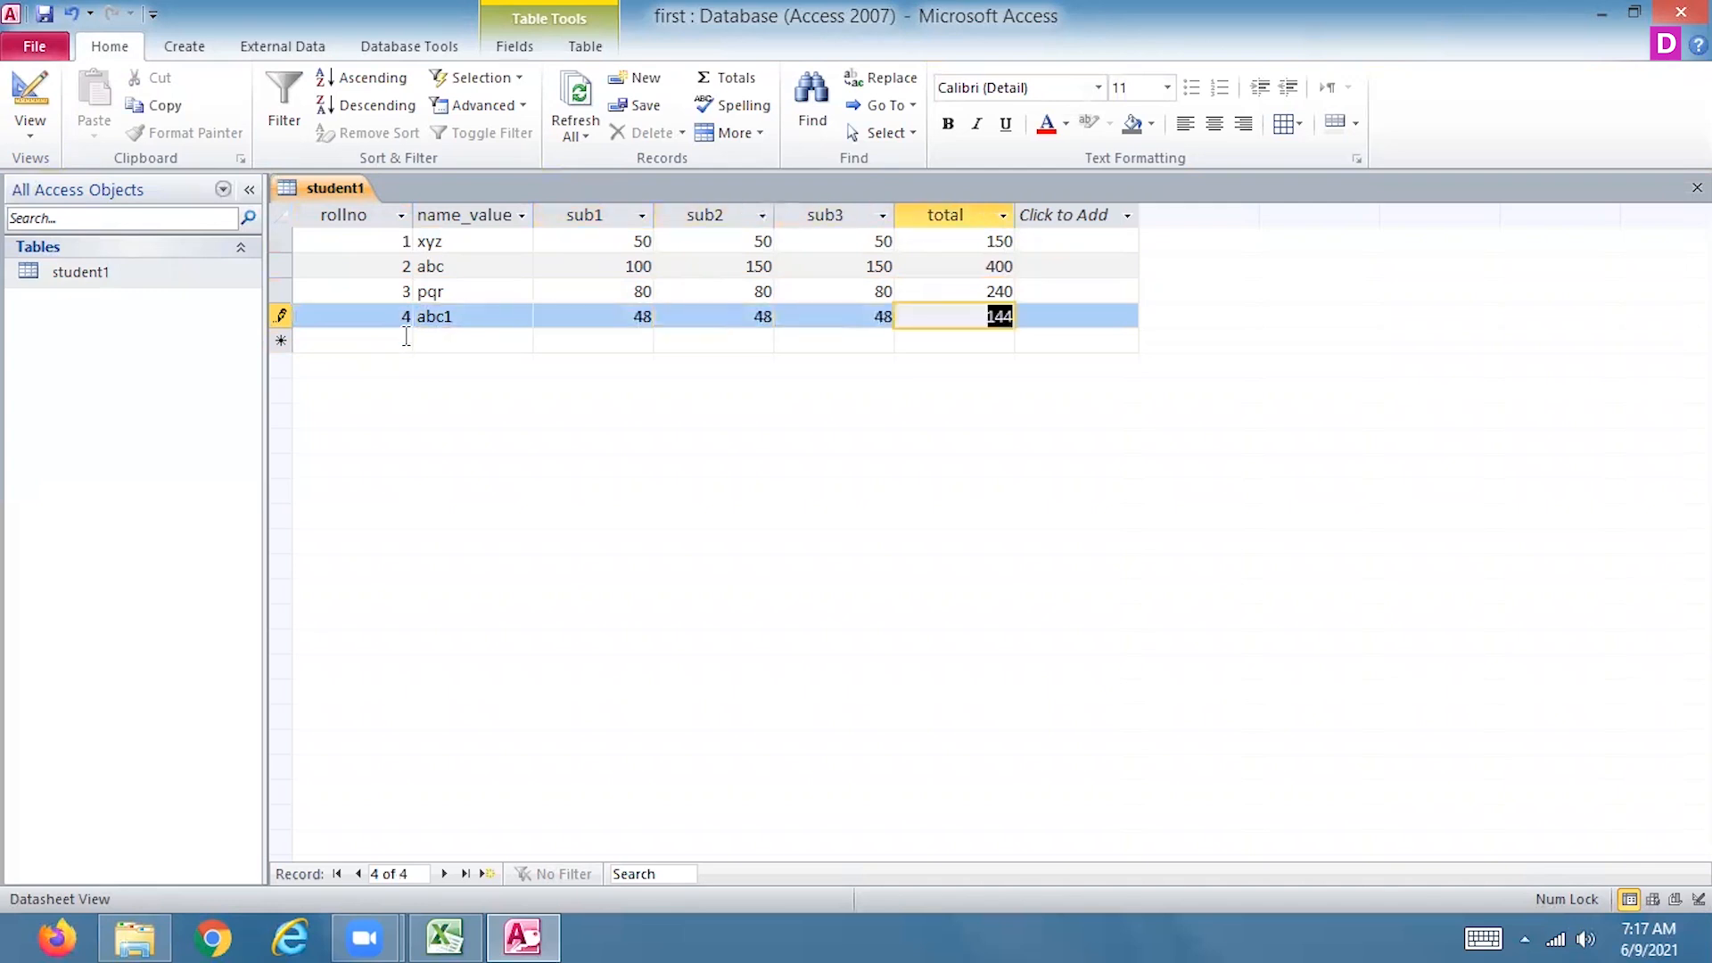
Add a fifth student record with rollno 5, name_value tre, and 80 for sub1, sub2 and sub3
left_click(401, 345)
type("5")
key("Tab")
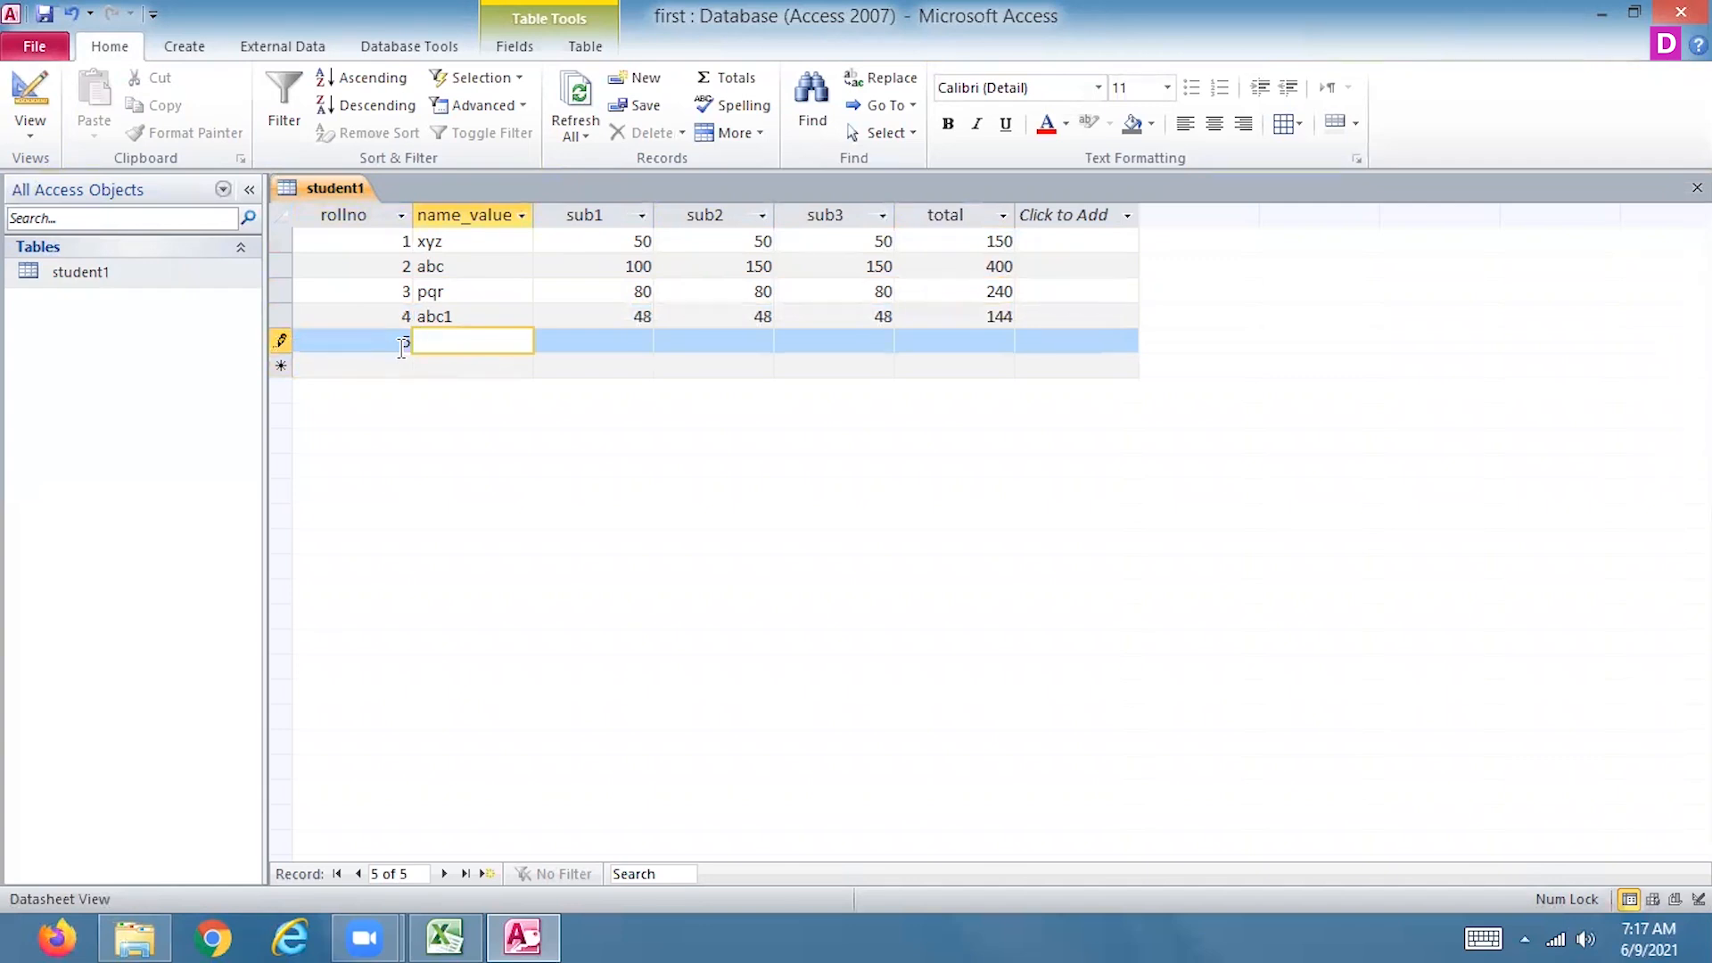
type("tre")
key("Tab")
type("123")
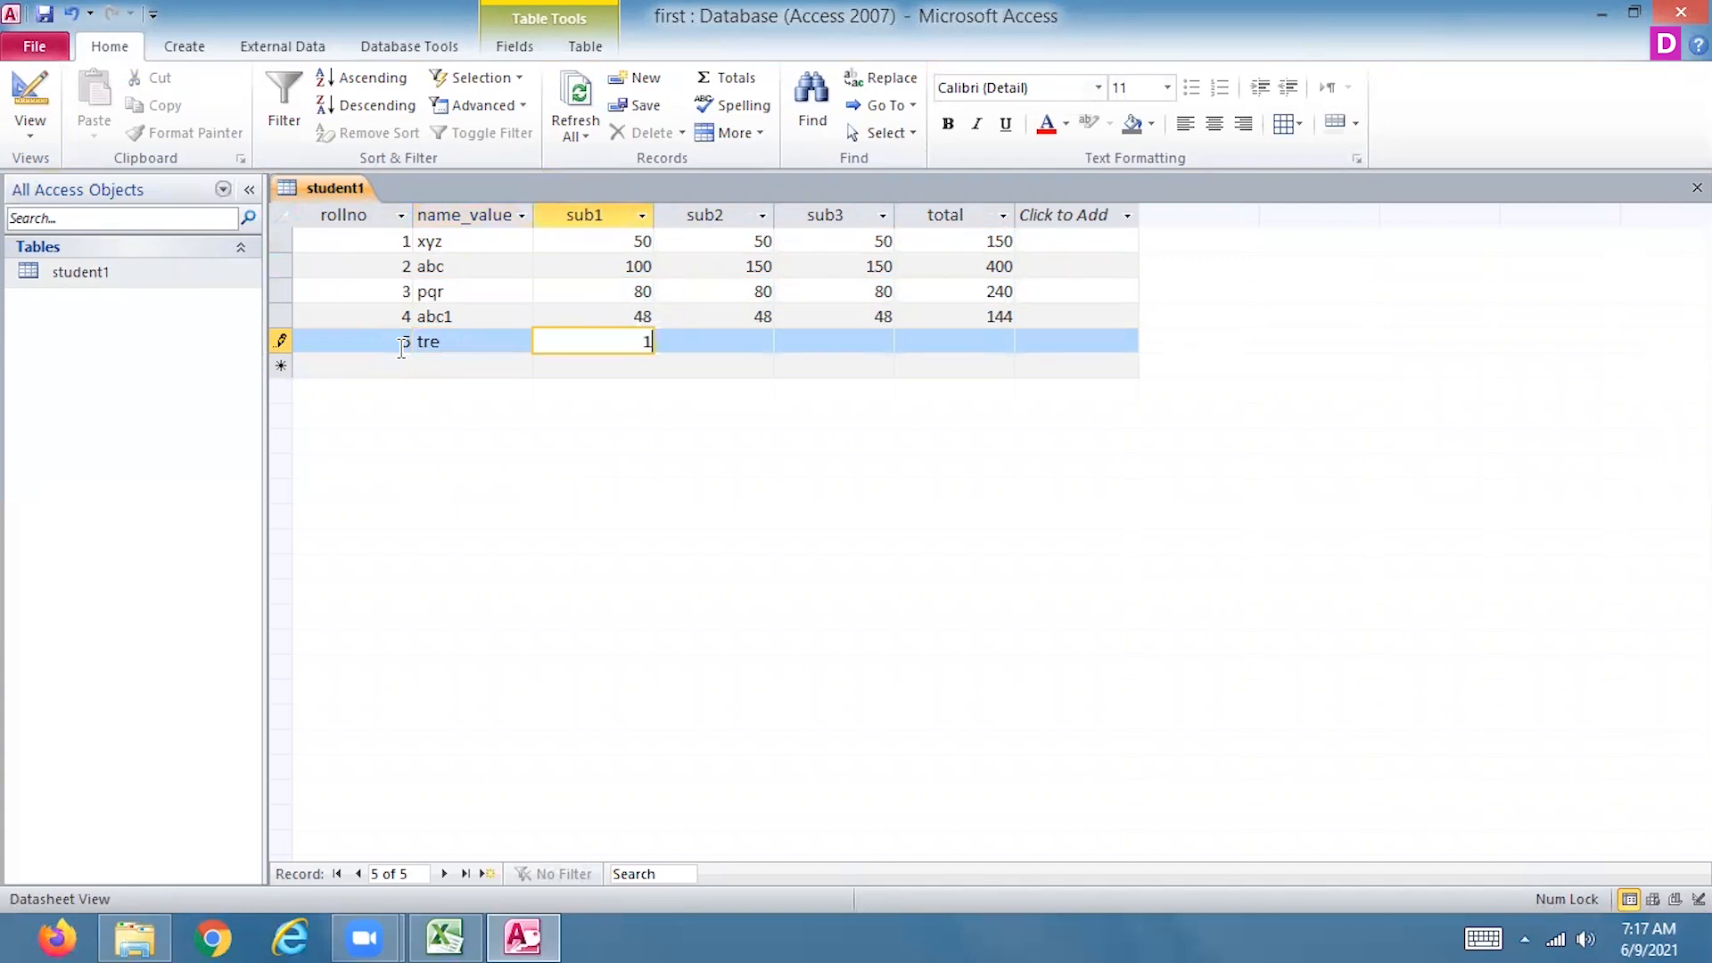
key("BackSpace")
key("BackSpace")
key("BackSpace")
type("80")
key("Tab")
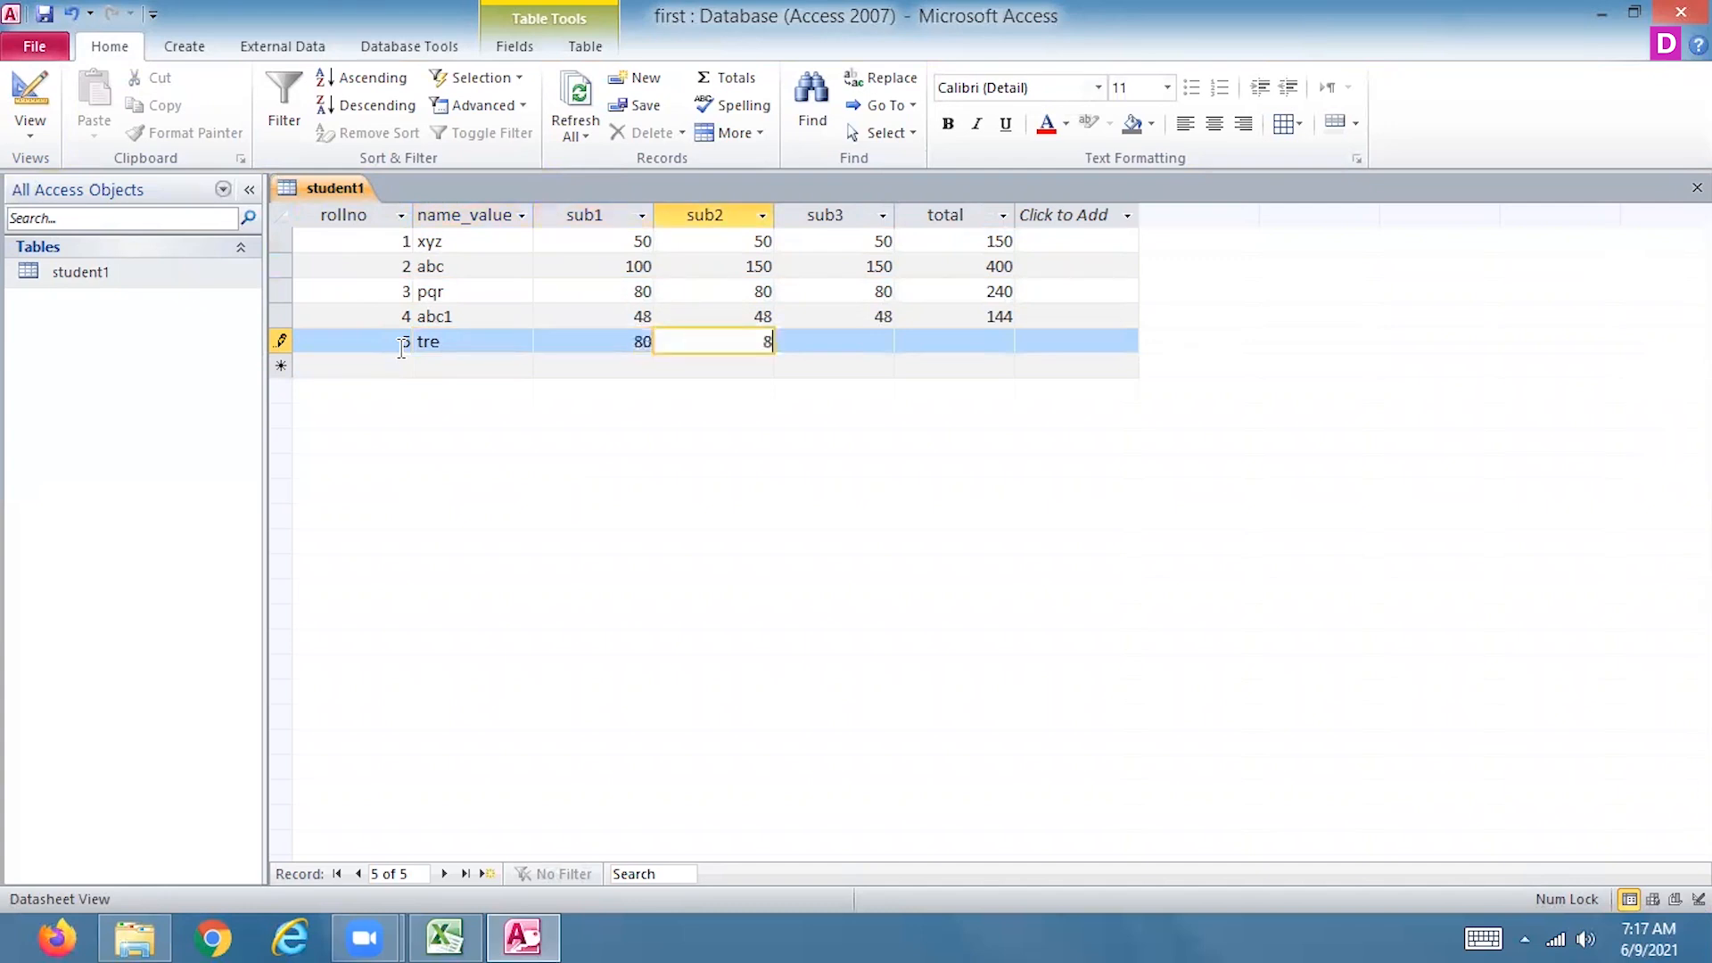
type("80")
key("Tab")
type("80")
key("Tab")
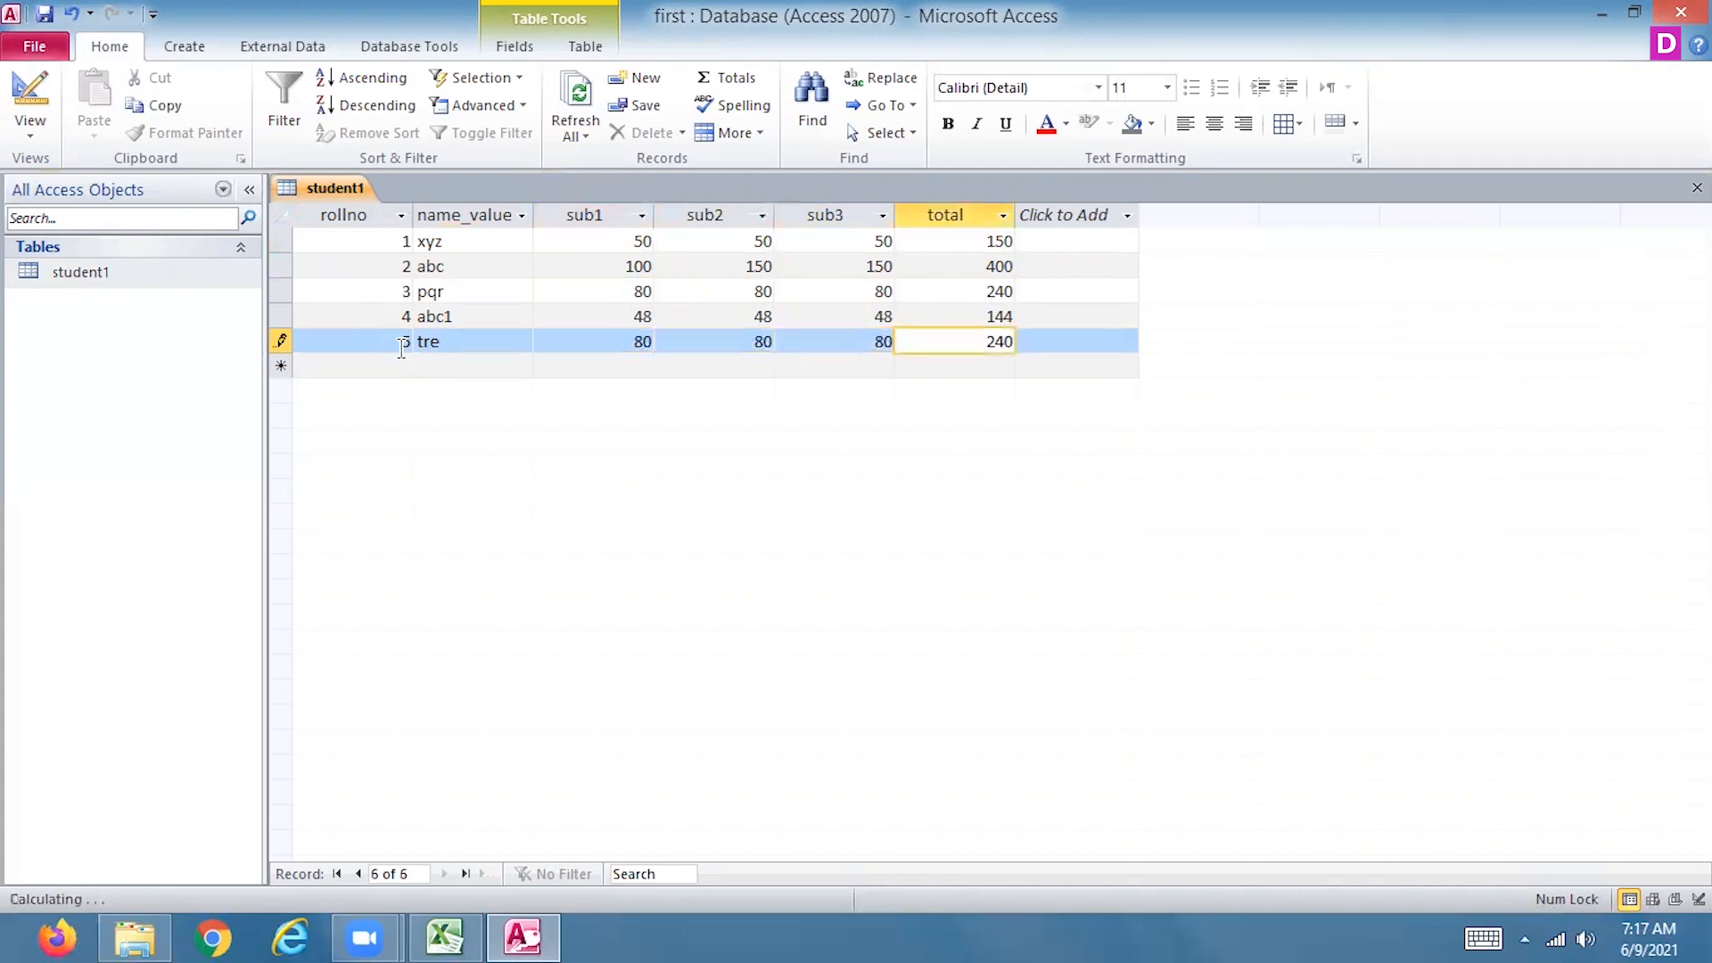
Add a sixth student record with rollno 6, name_value fds, and 18 for all three subjects, and close the student1 table
key("Down")
key("Left")
key("Left")
key("Left")
key("Left")
key("Left")
type("6")
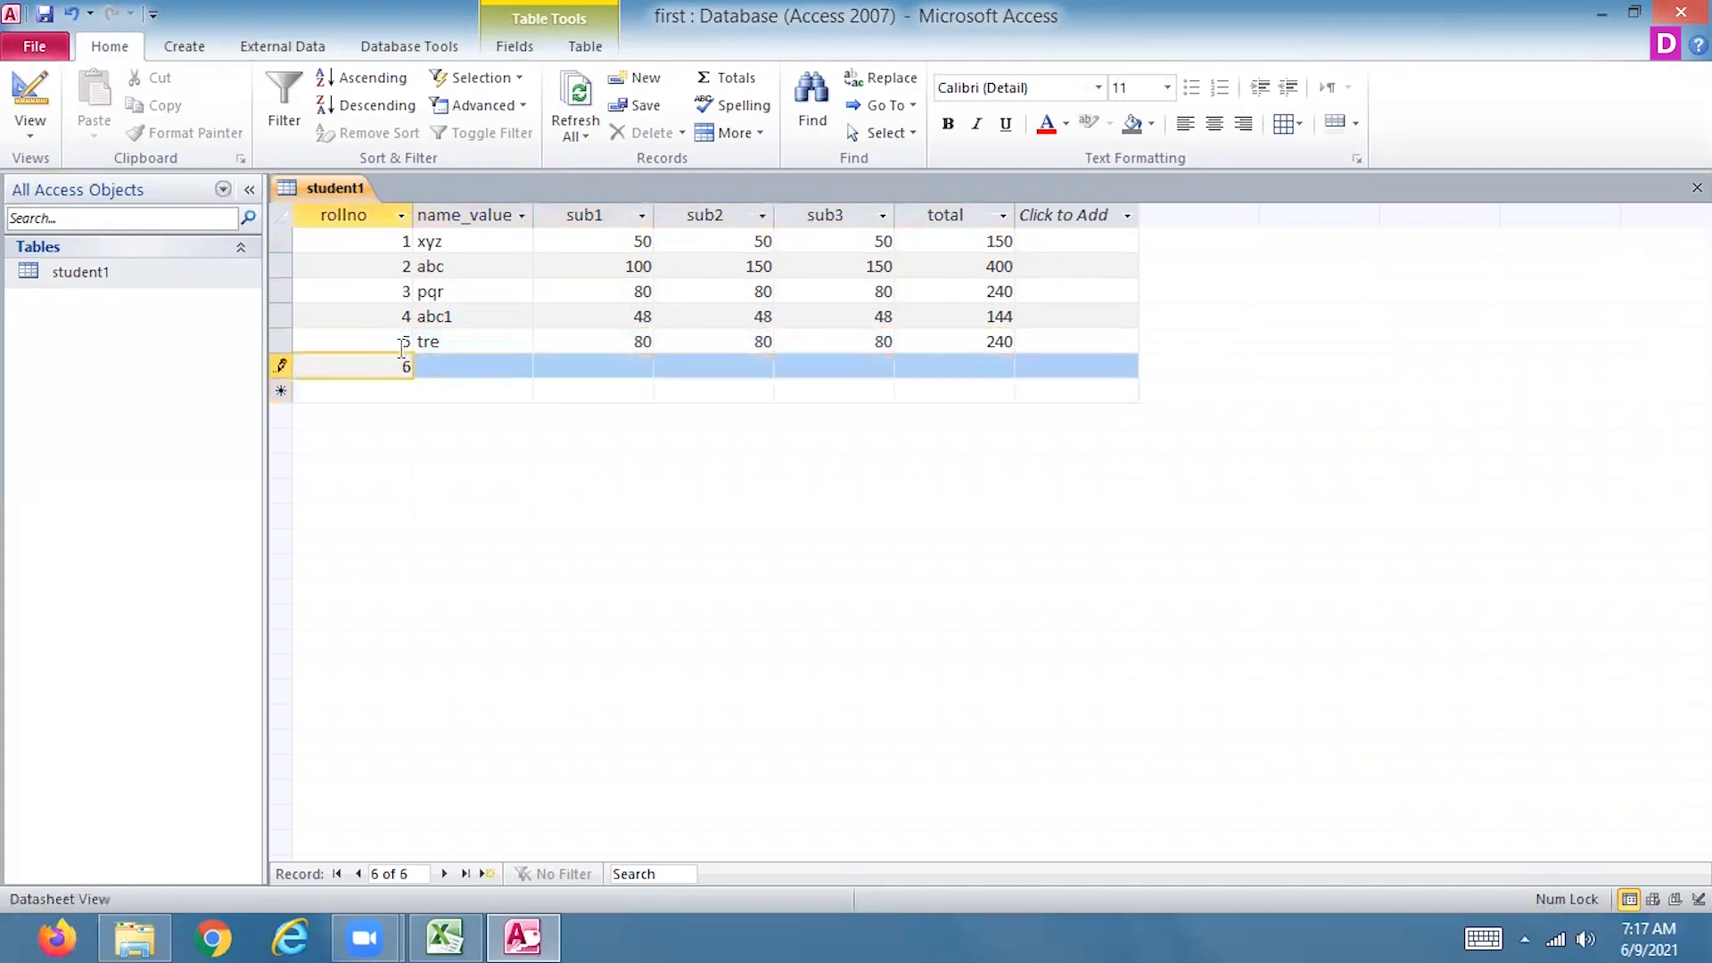
key("Tab")
type("fds")
key("Tab")
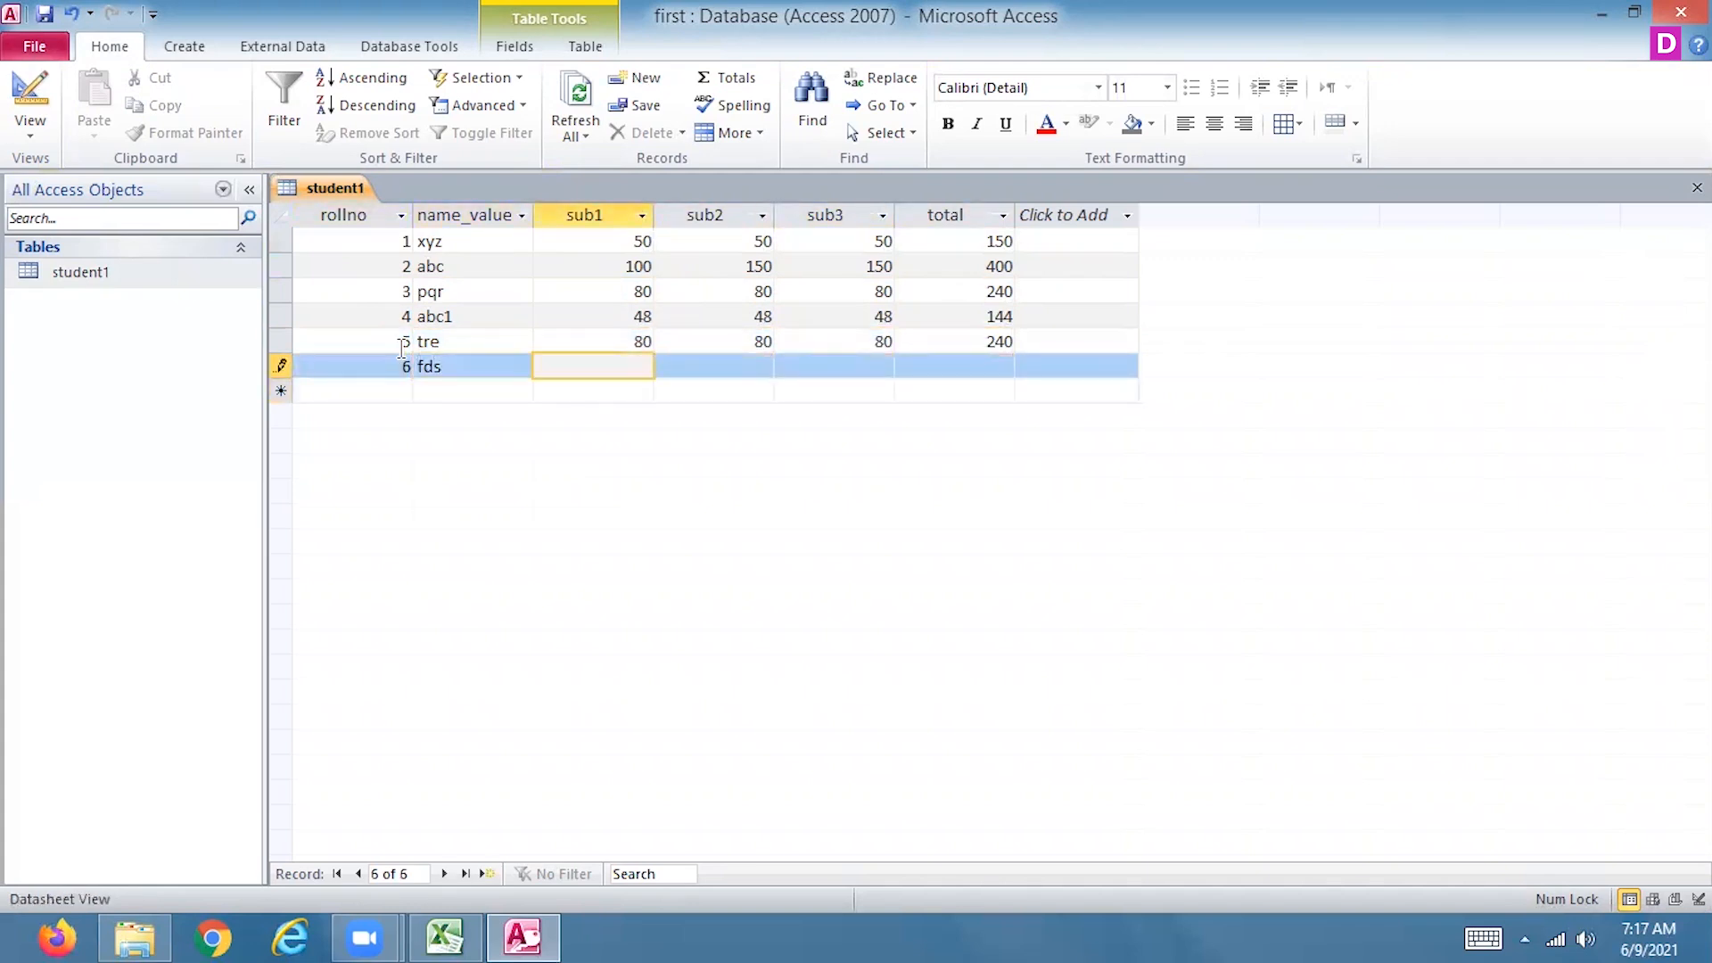
type("180")
key("BackSpace")
key("Tab")
type("18")
key("Tab")
type("18")
key("Tab")
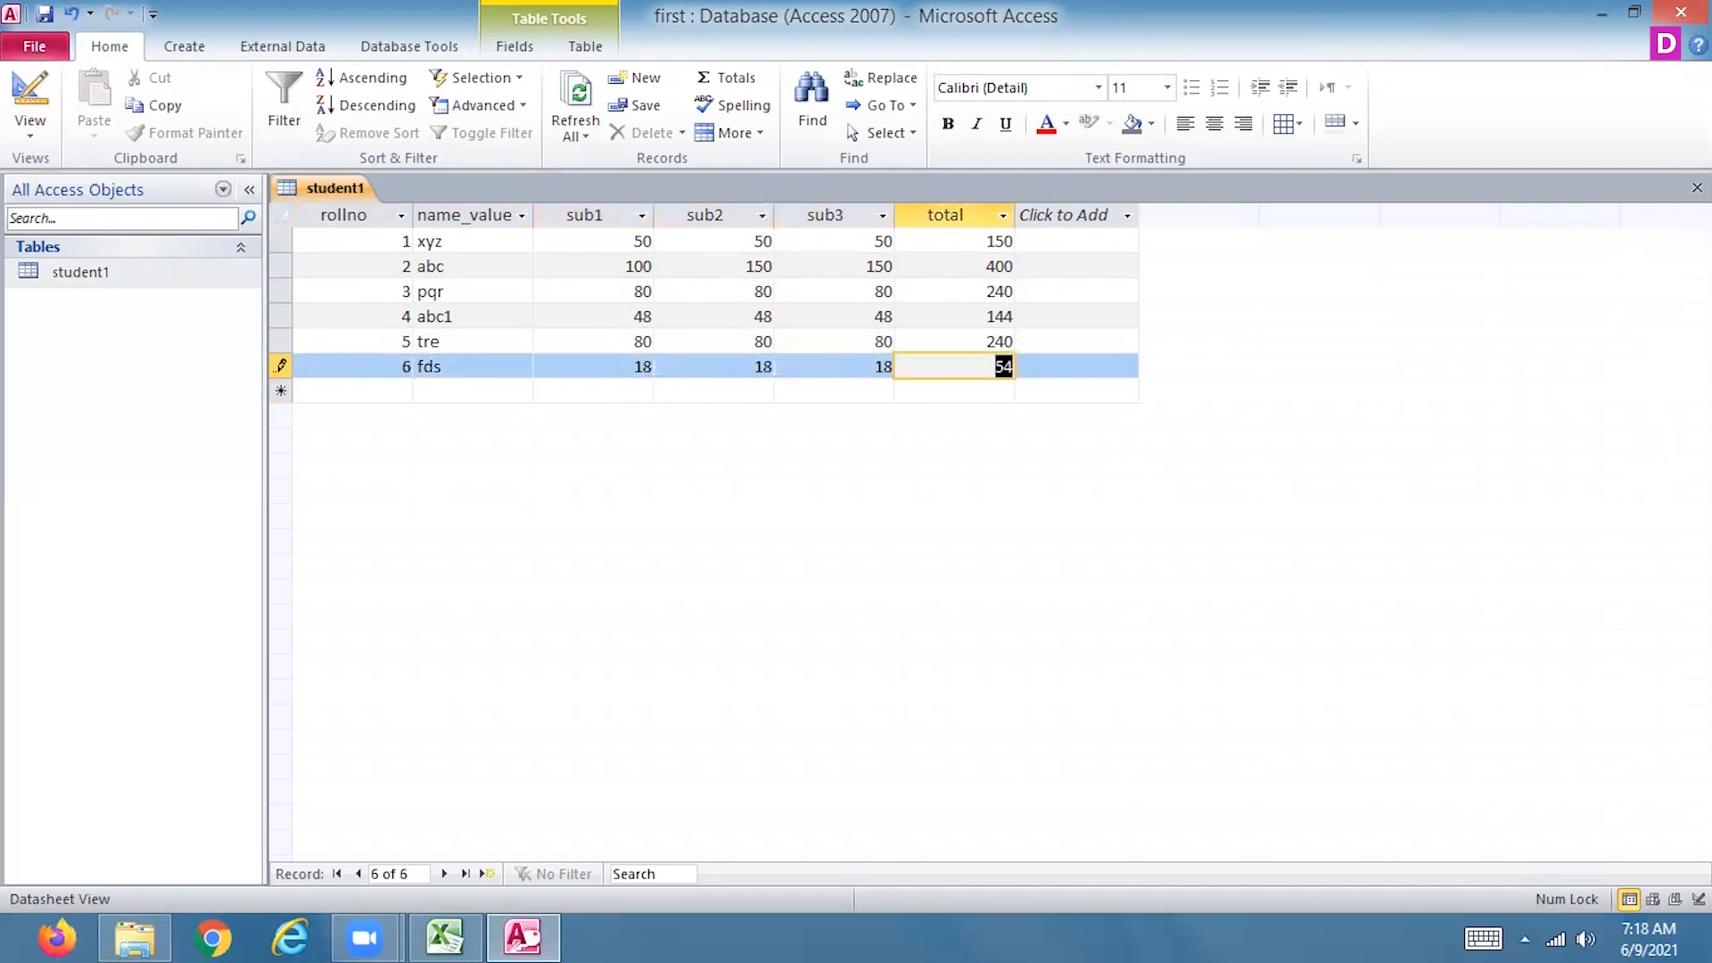
left_click(1697, 187)
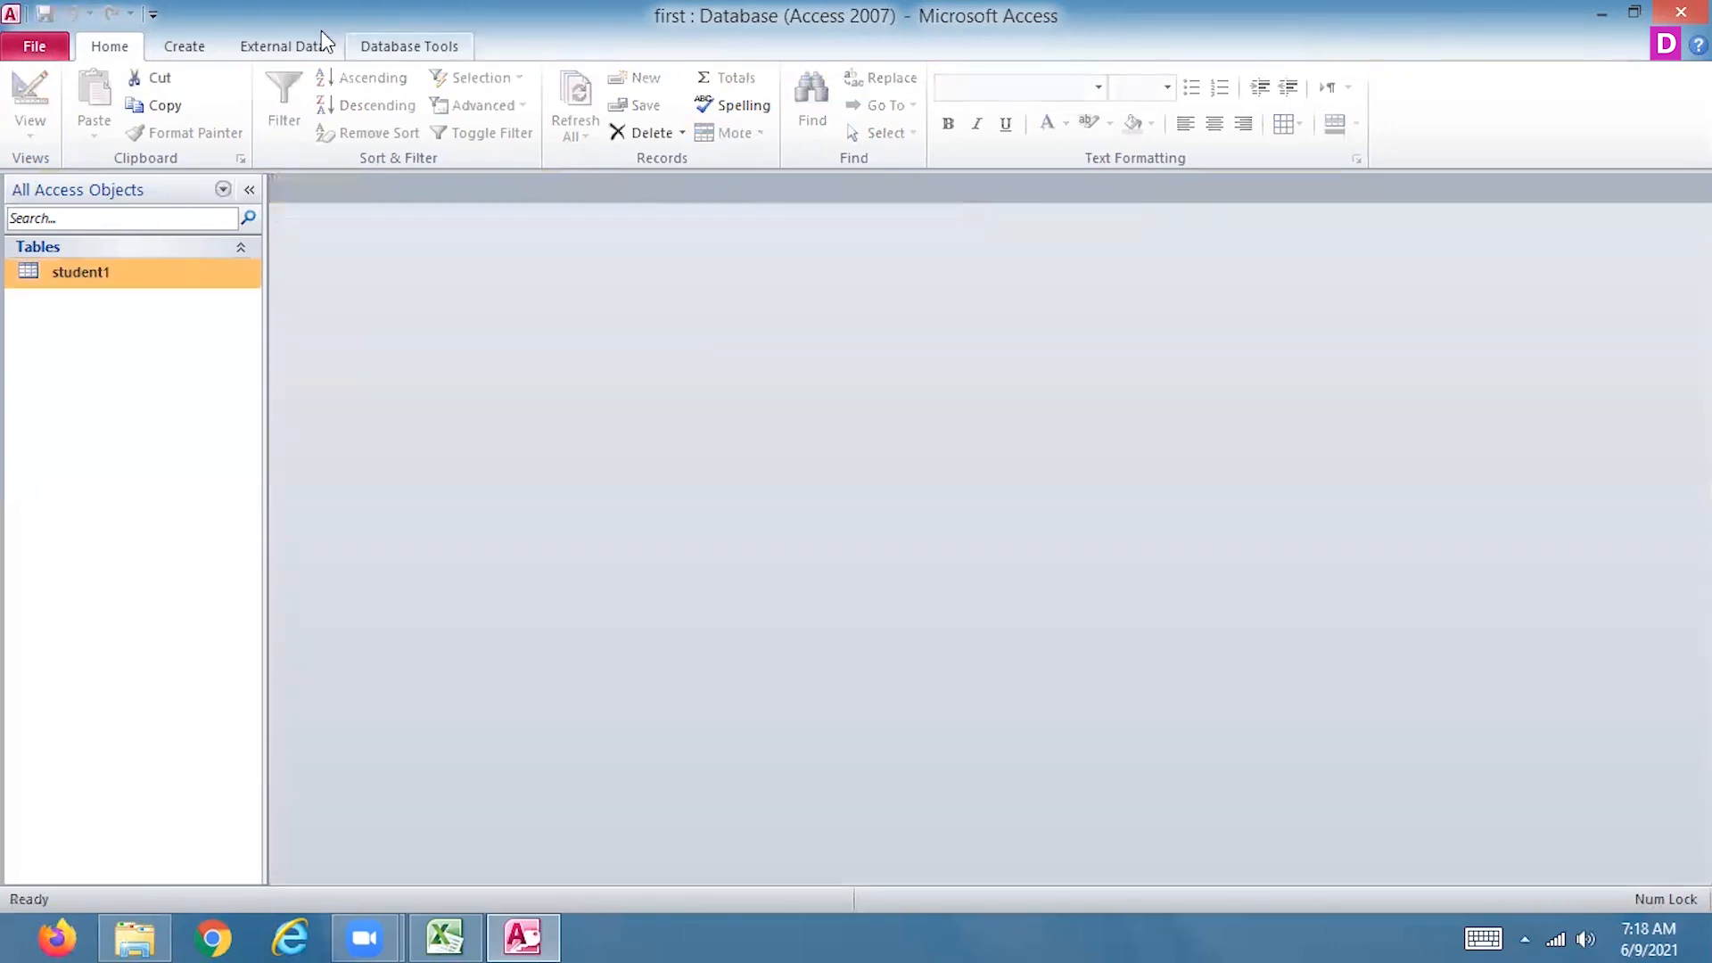
Save and close the first database, and close the open Desktop folder and Excel workbook
left_click(36, 47)
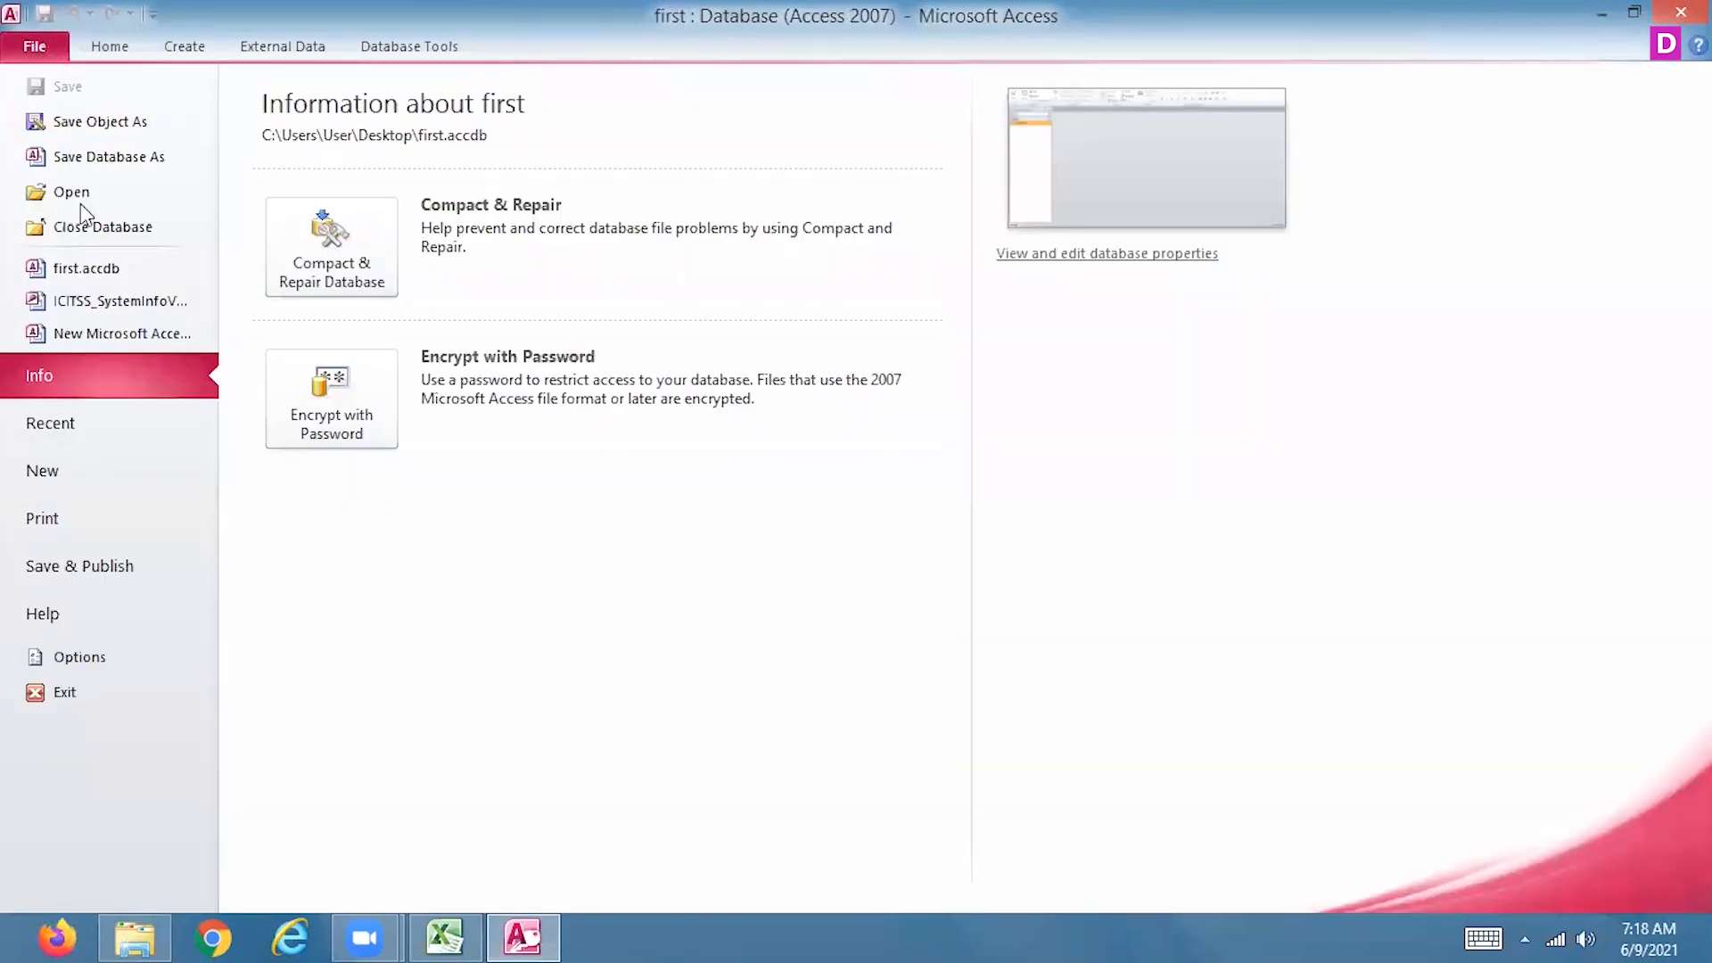
left_click(126, 167)
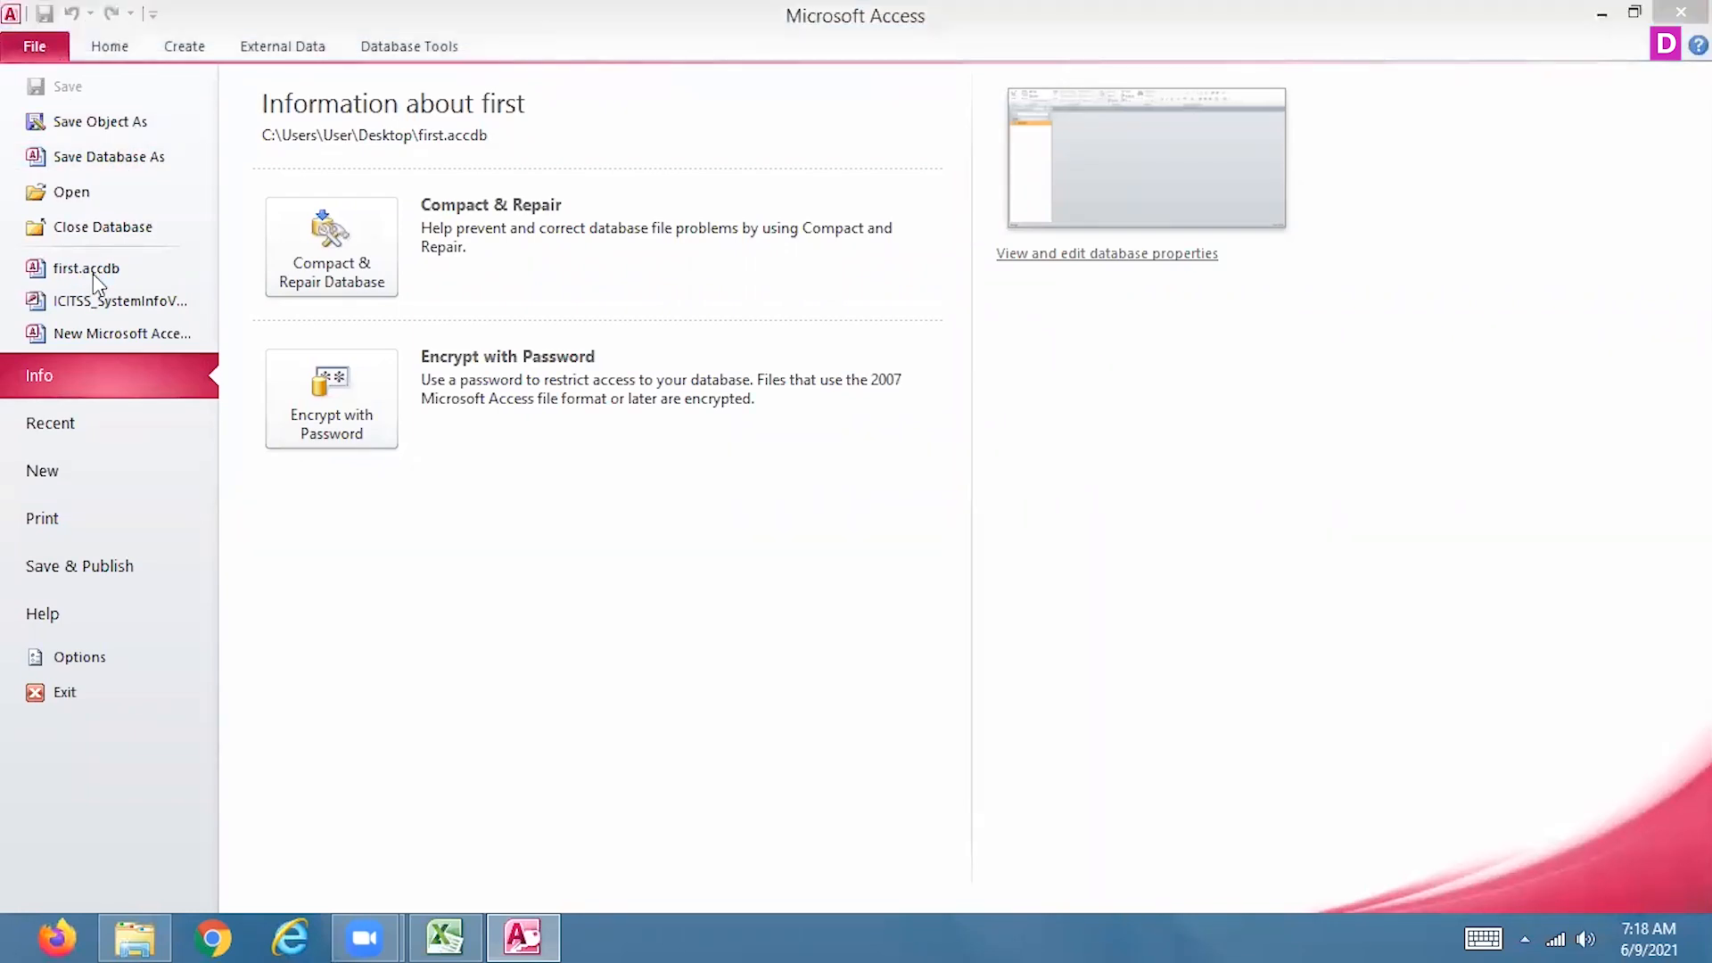
left_click(814, 567)
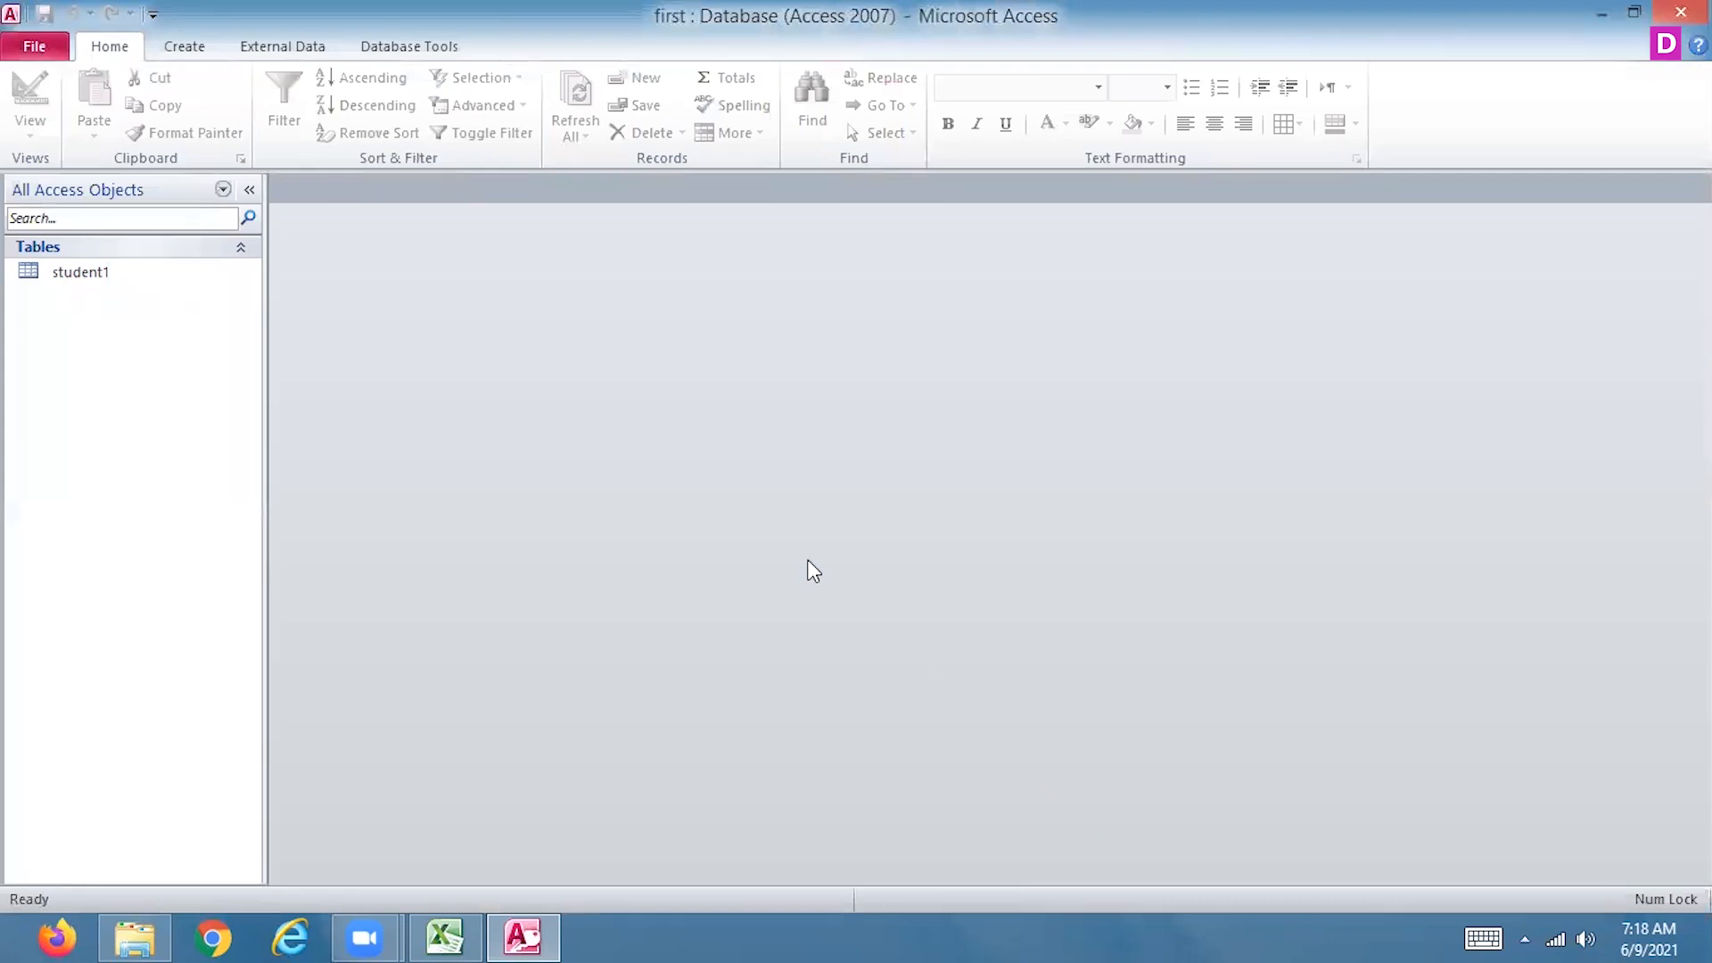
left_click(1681, 13)
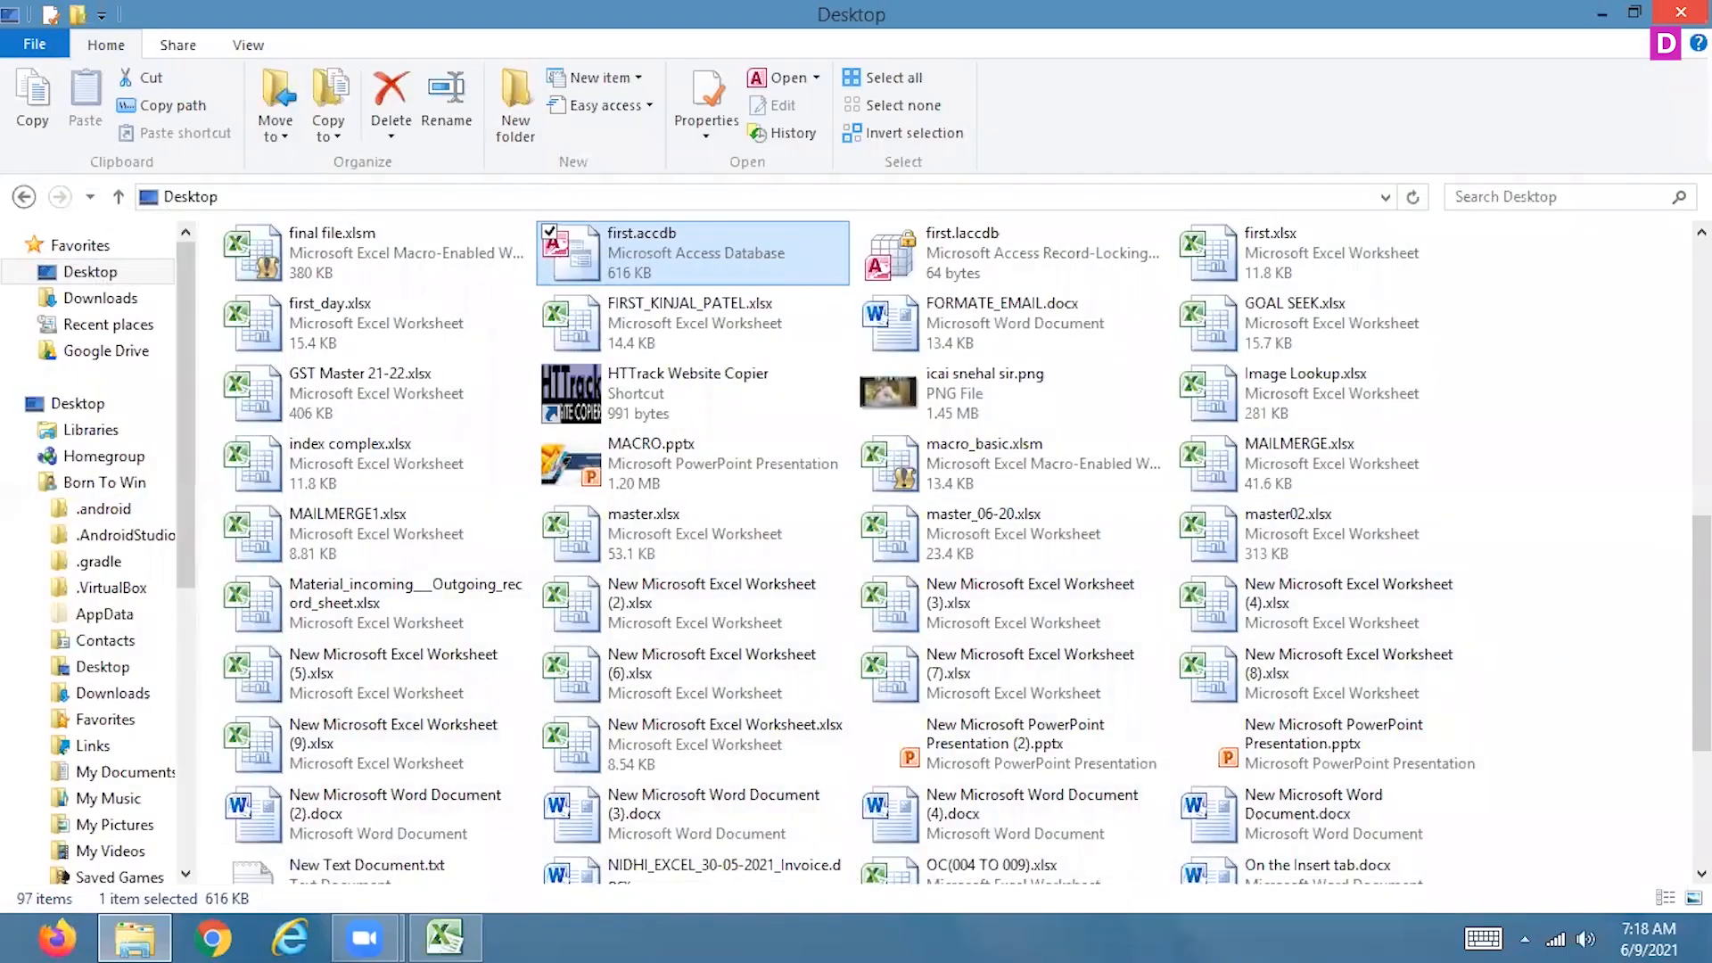
left_click(1681, 13)
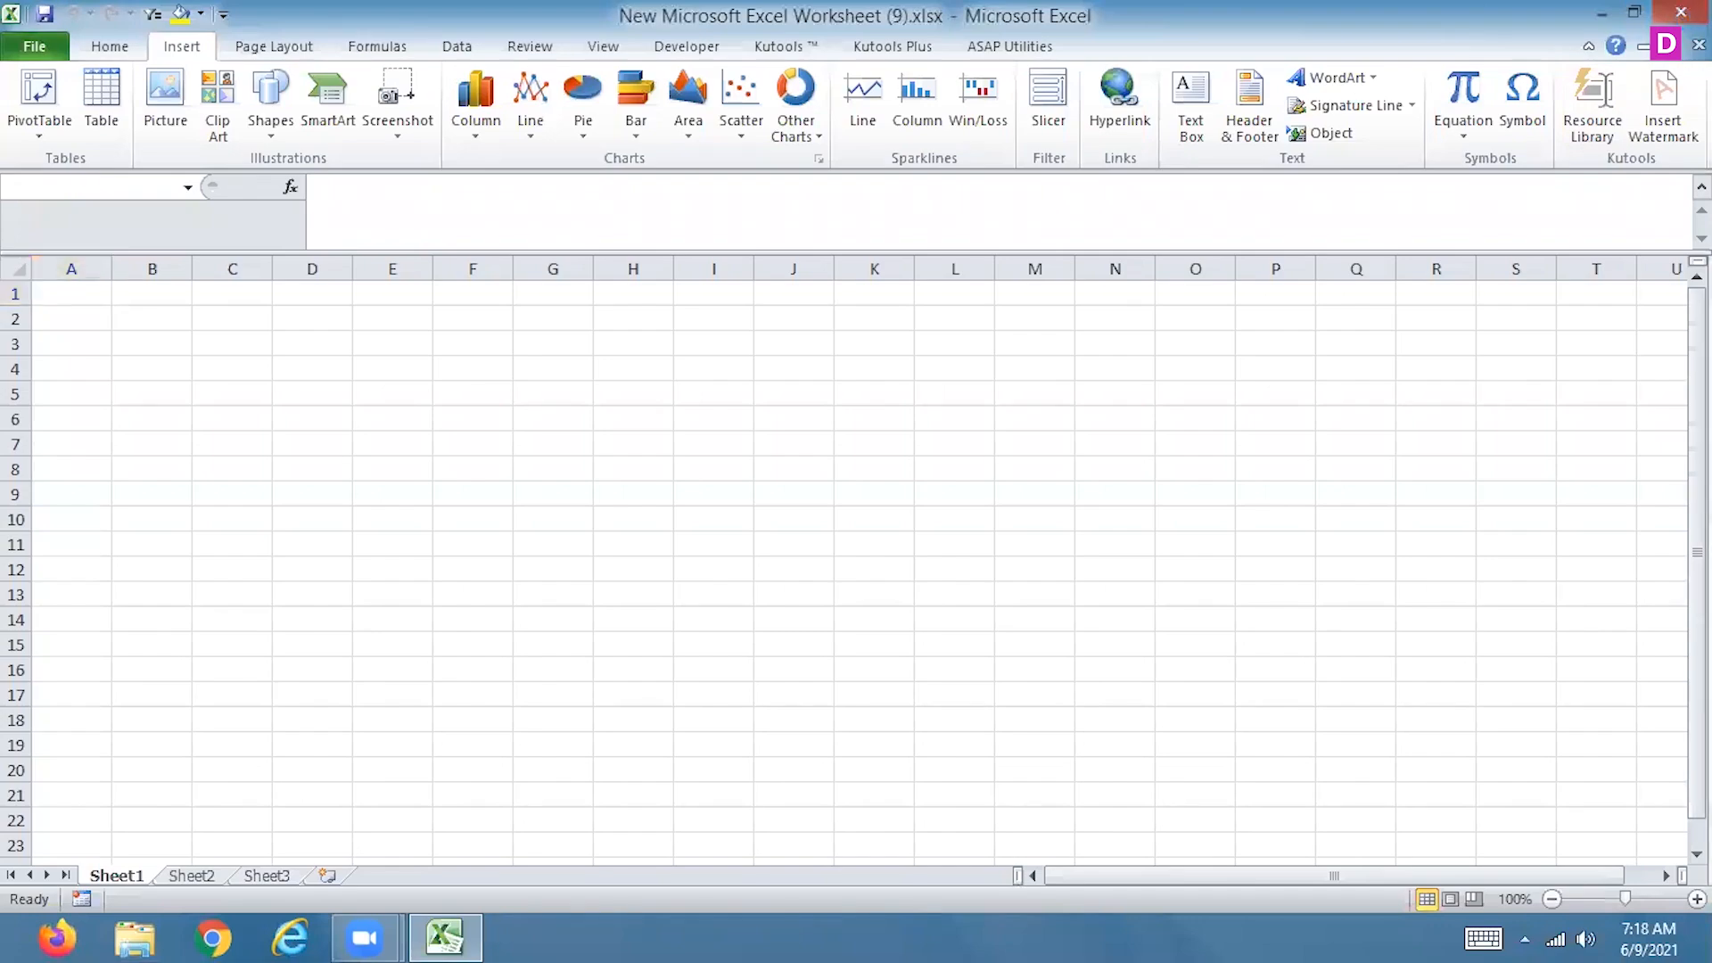
left_click(1682, 12)
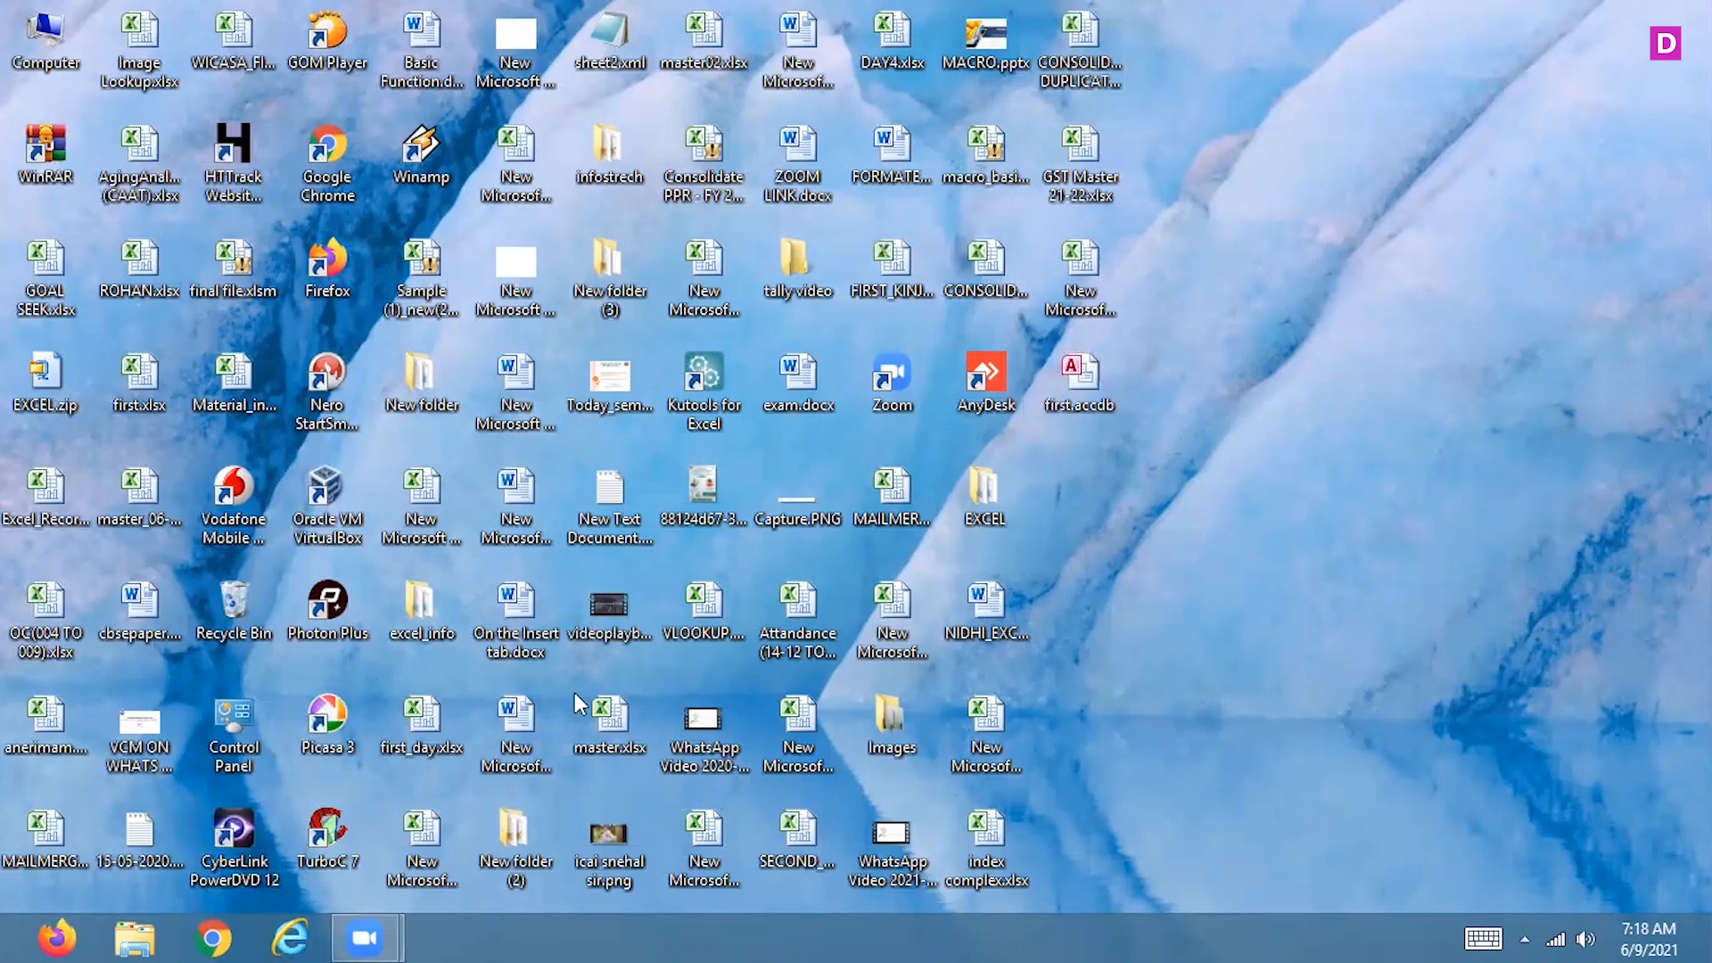
Reopen New Microsoft Excel Worksheet (9).xlsx from the desktop and dismiss the Document Recovery list
left_click(1092, 284)
double_click(1095, 285)
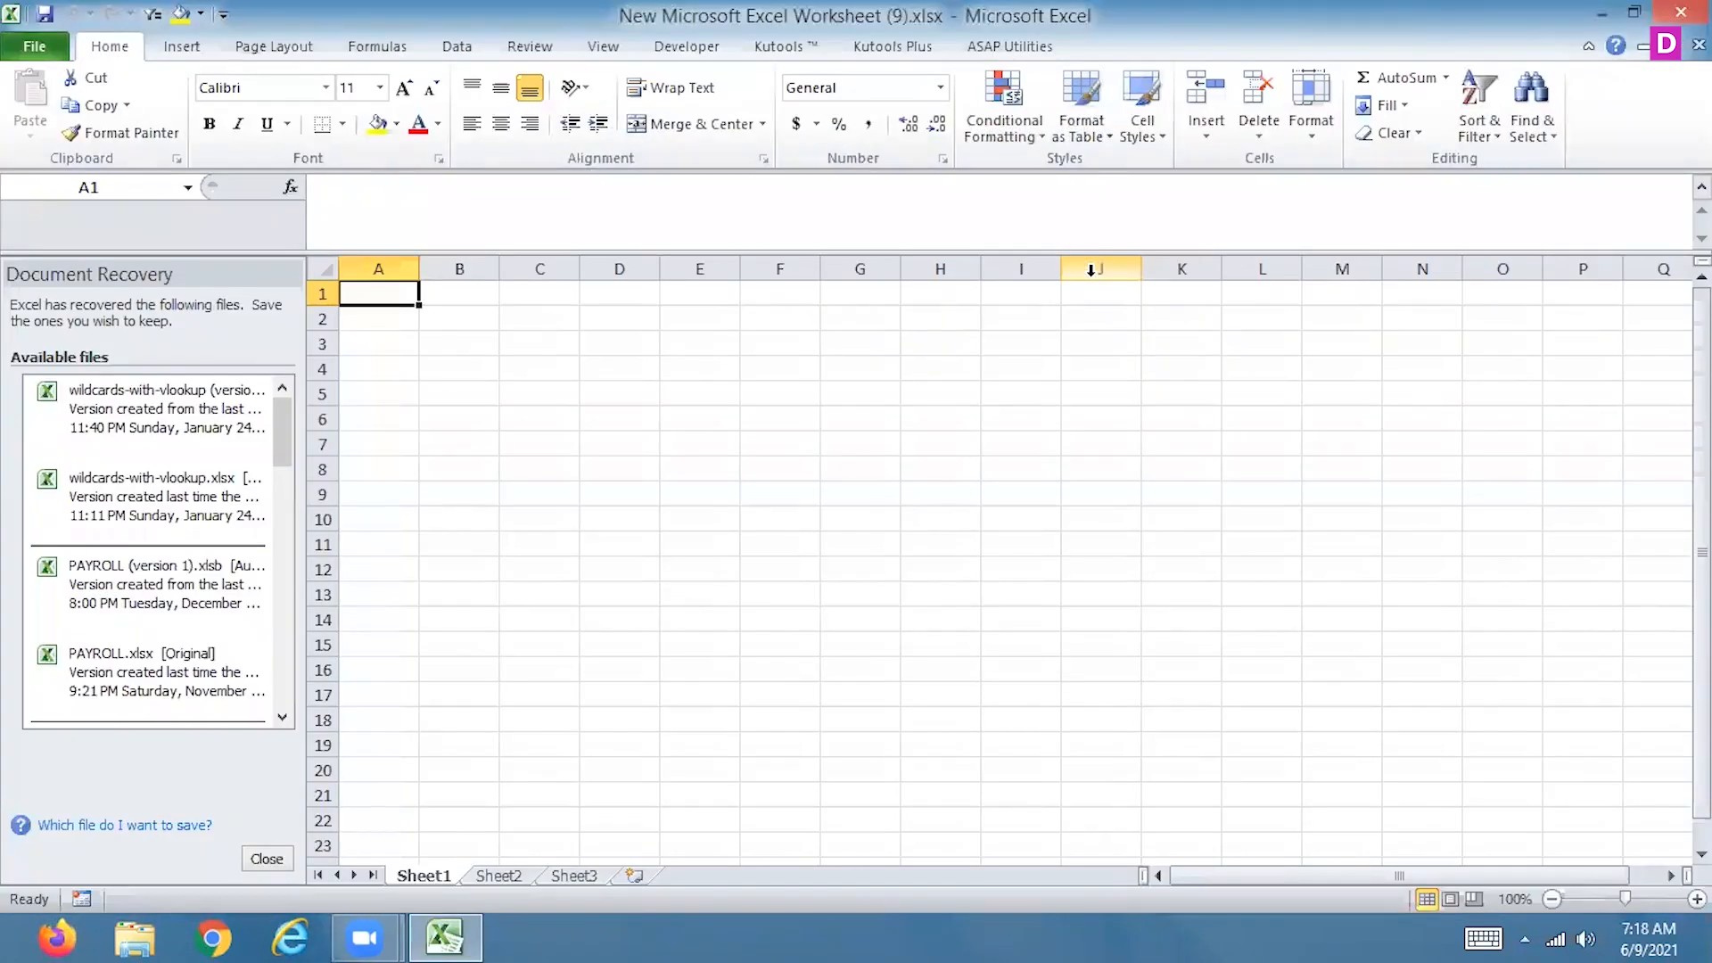
left_click(1090, 570)
left_click(267, 859)
left_click(430, 316)
left_click(616, 380)
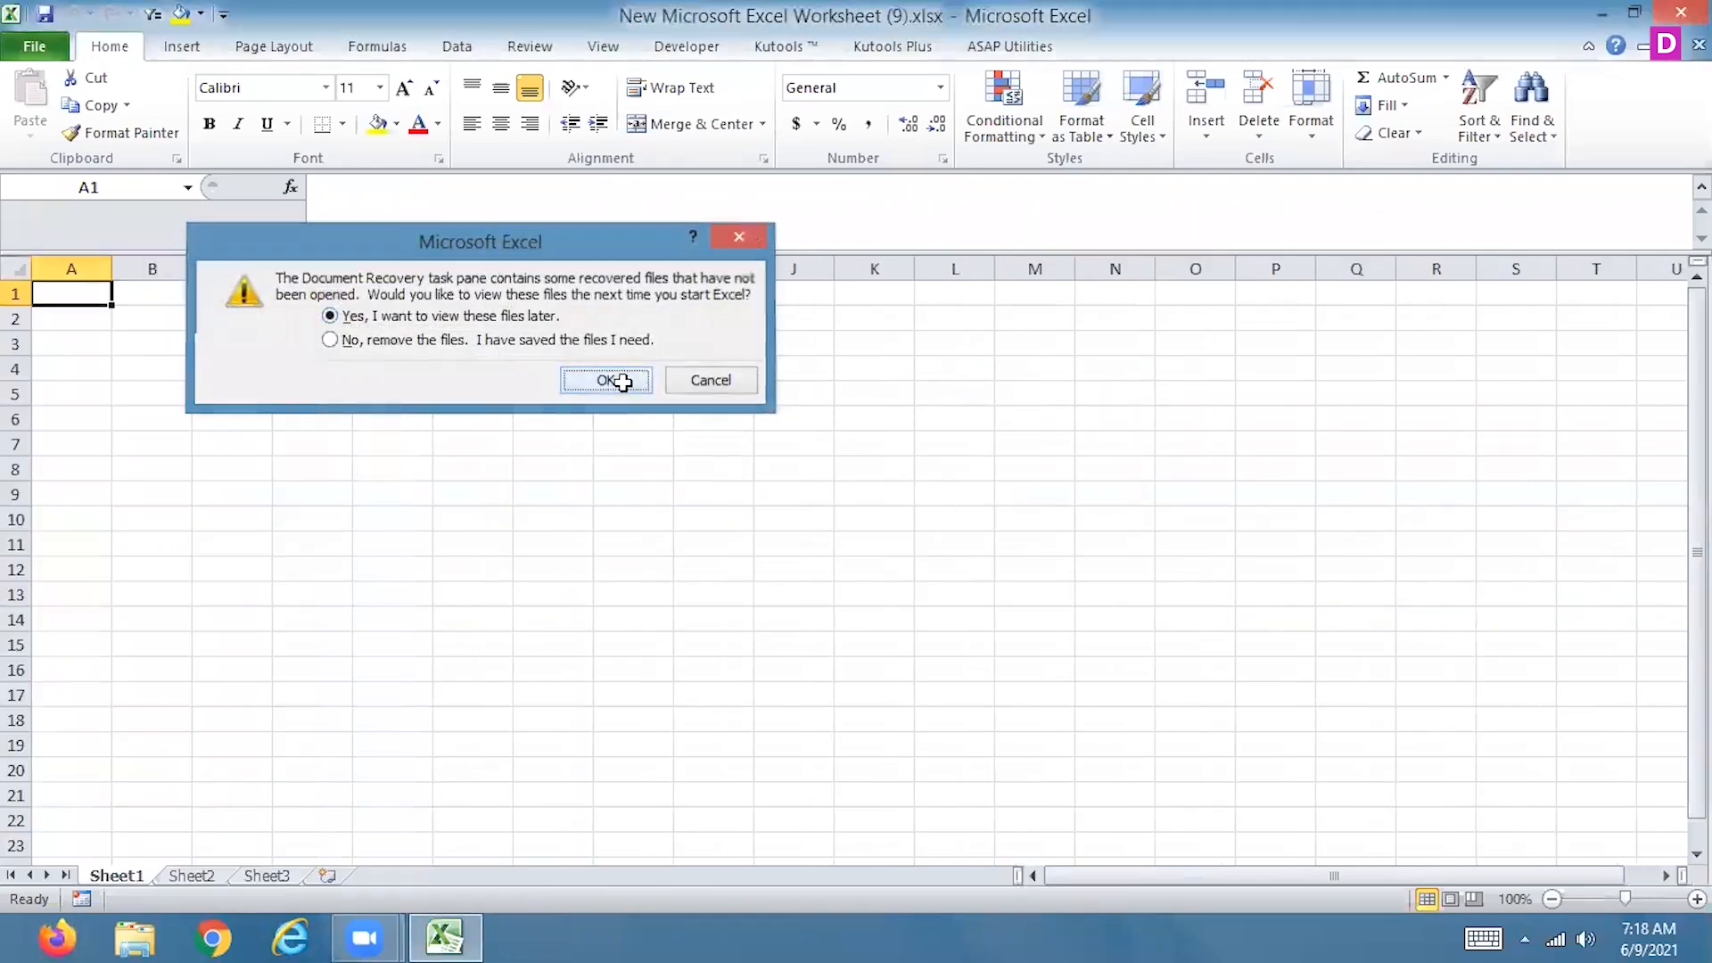
Start a PivotTable at Sheet1!$A$1 that uses an external data source and list the existing connections
left_click(176, 47)
left_click(37, 98)
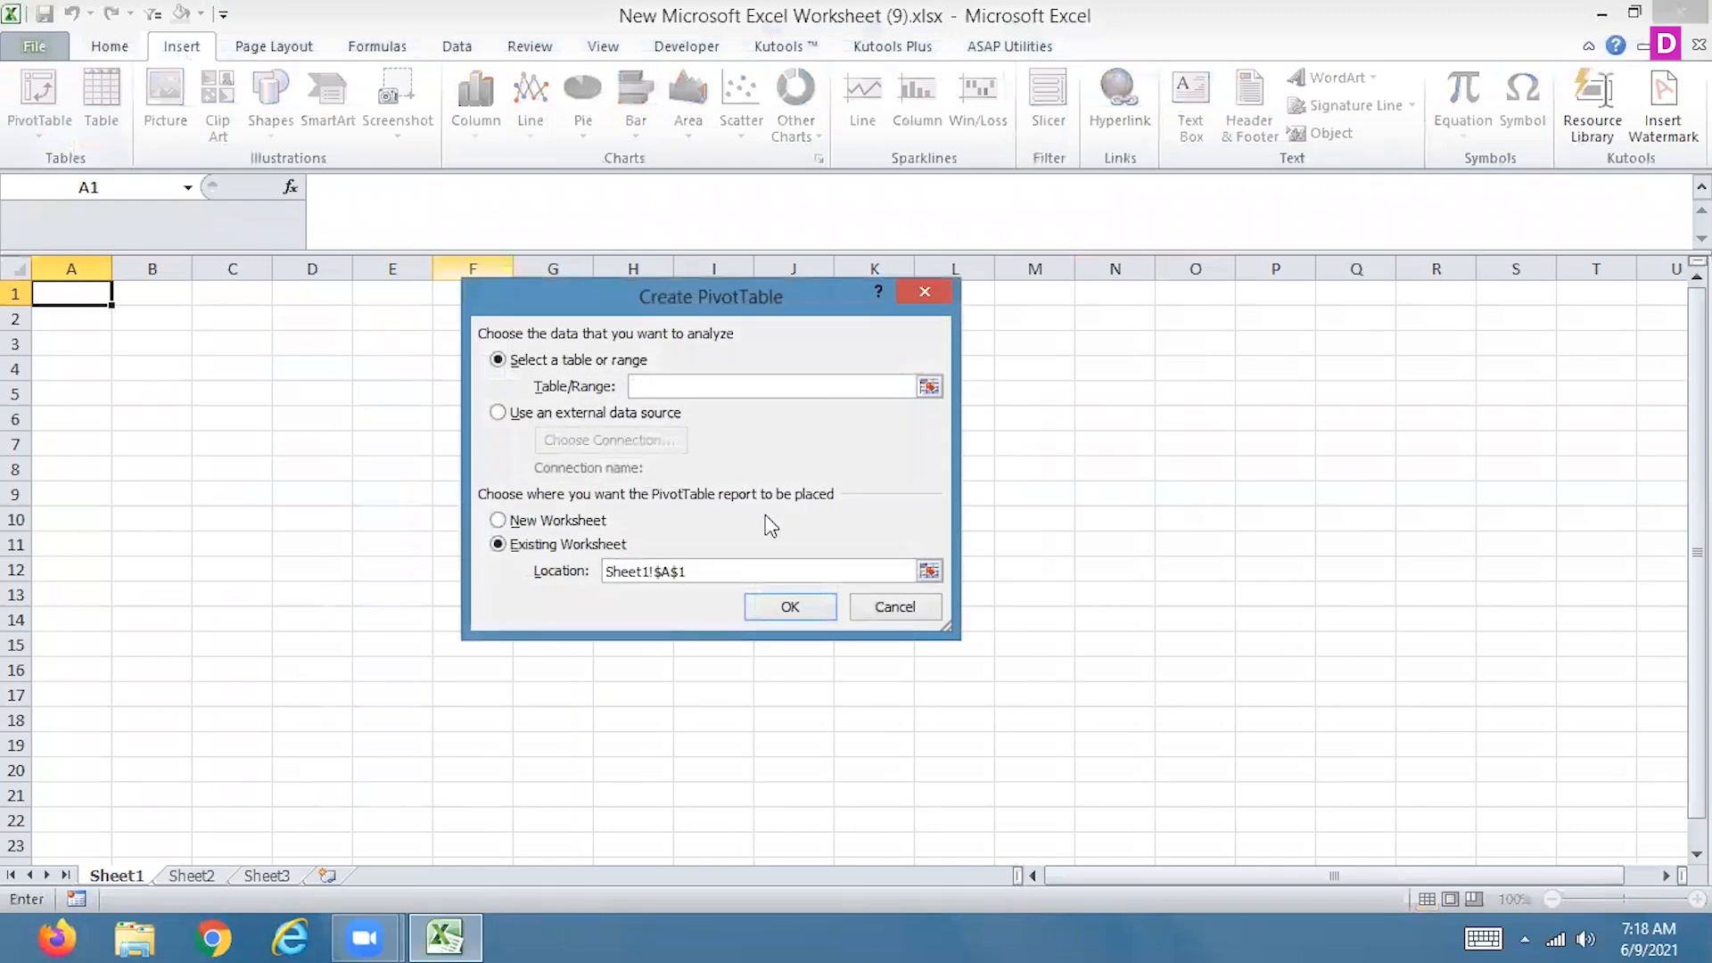
left_click(550, 414)
left_click(607, 451)
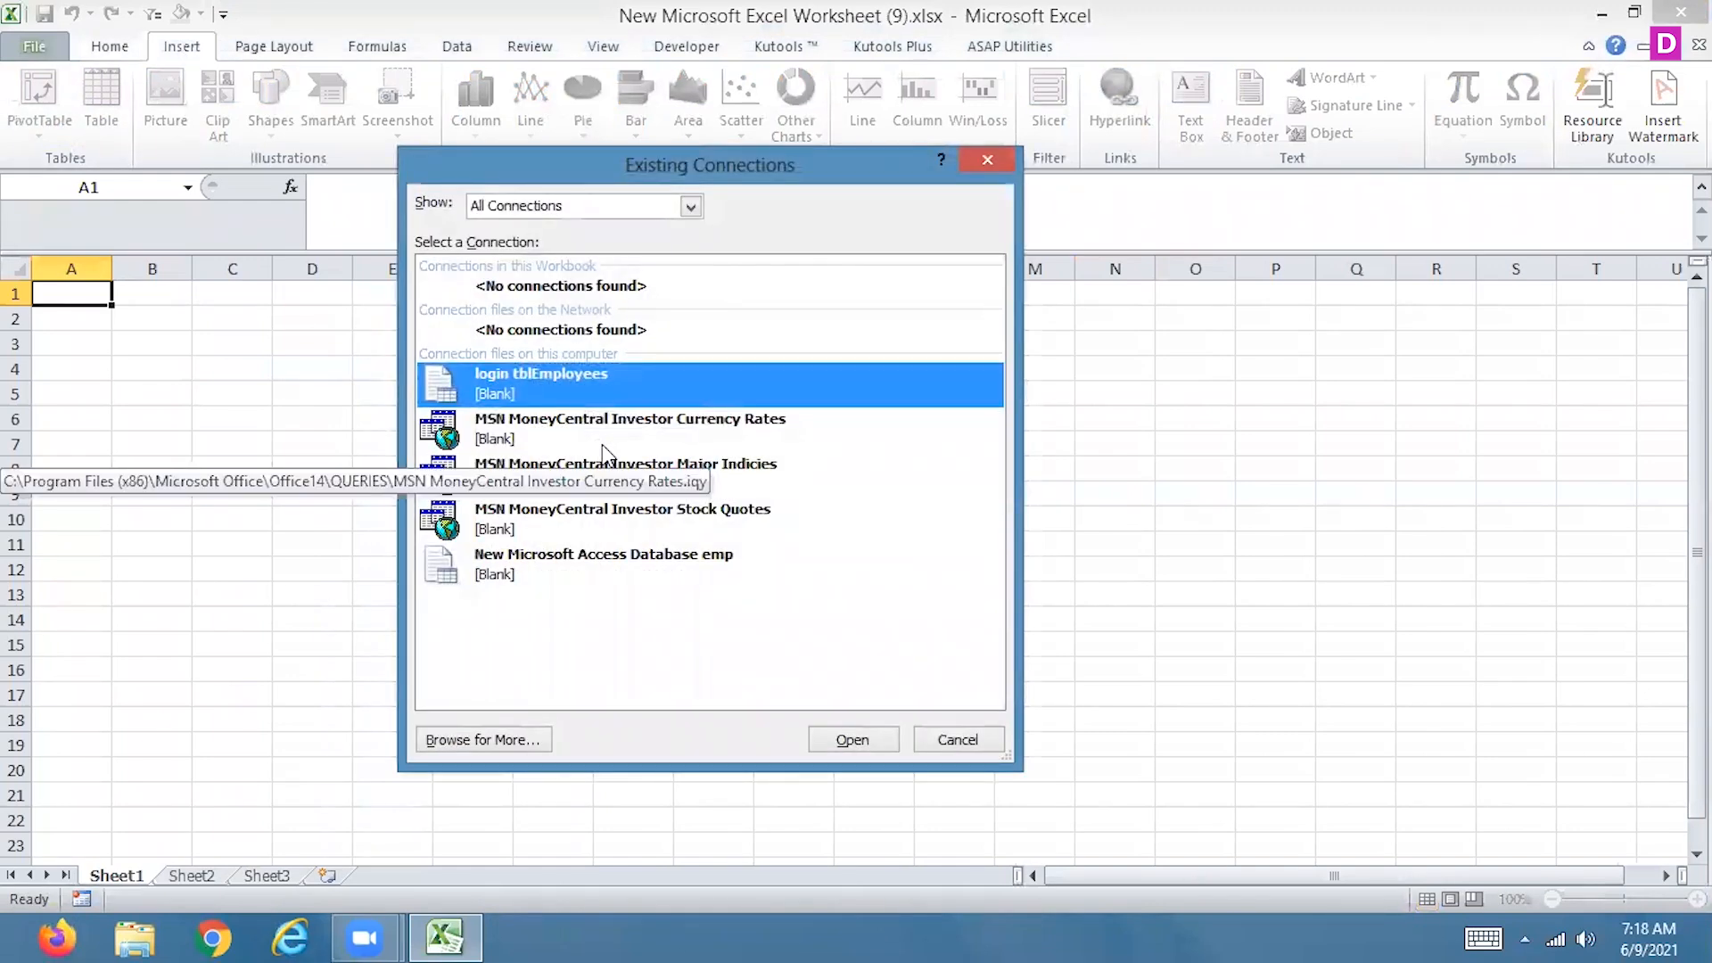
Browse the Desktop for a data source, search it for *.accdb, and select first.accdb
left_click(504, 744)
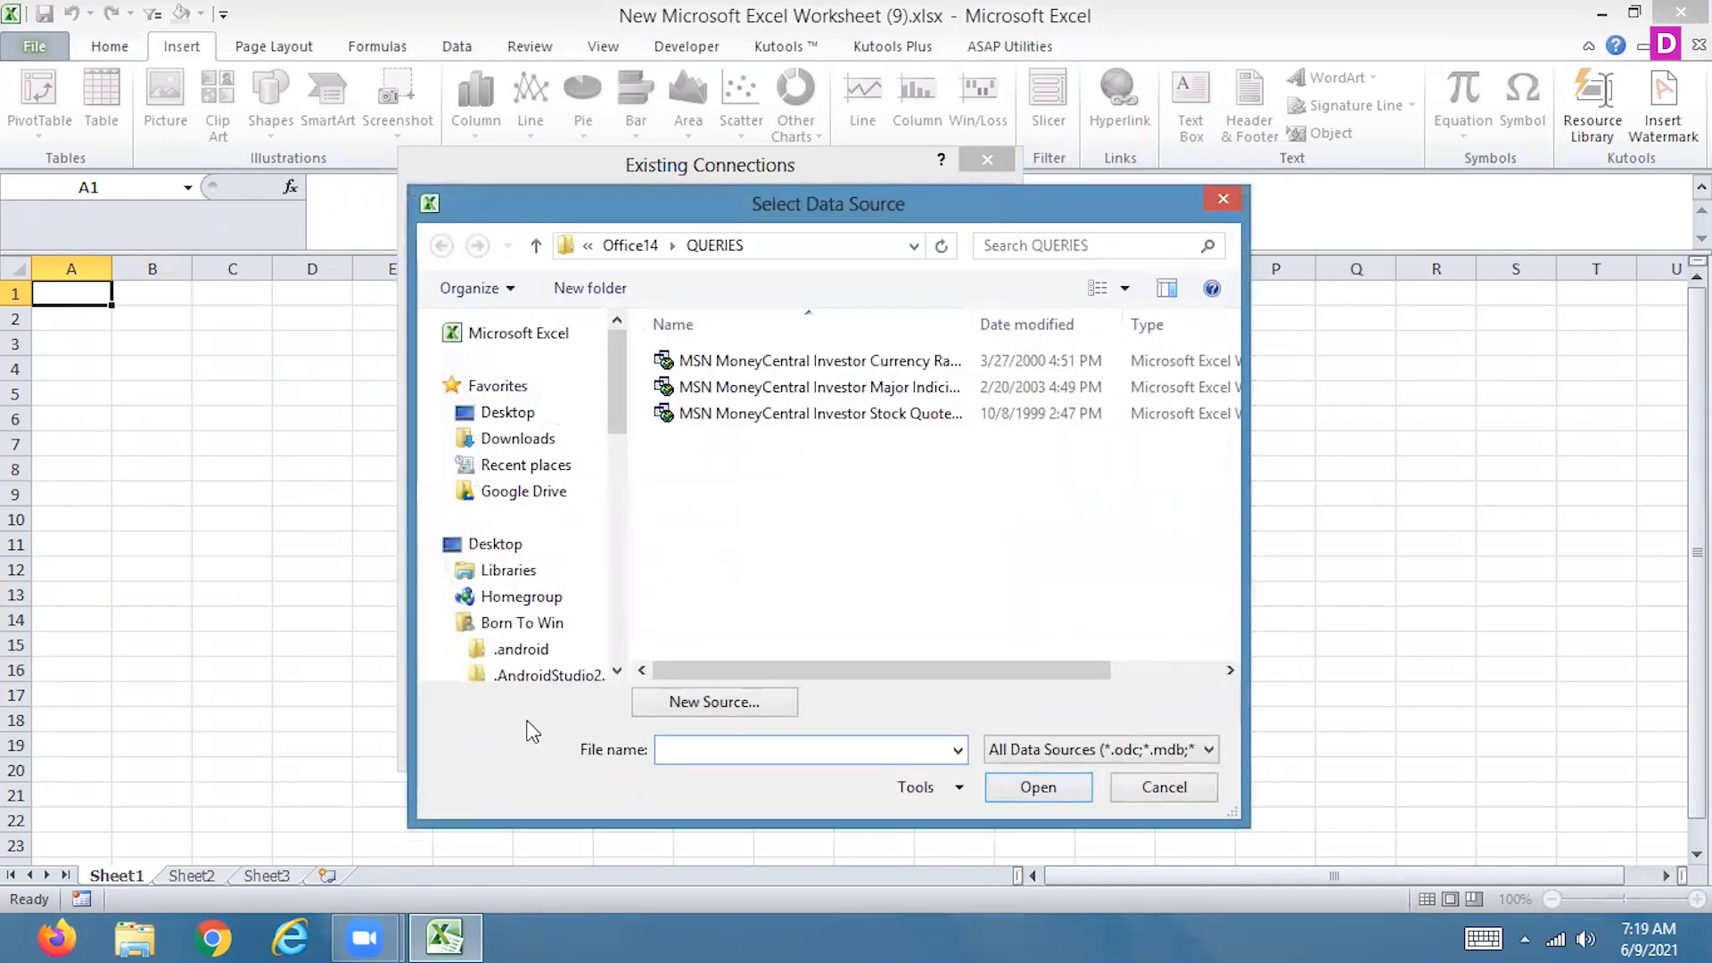
left_click(569, 415)
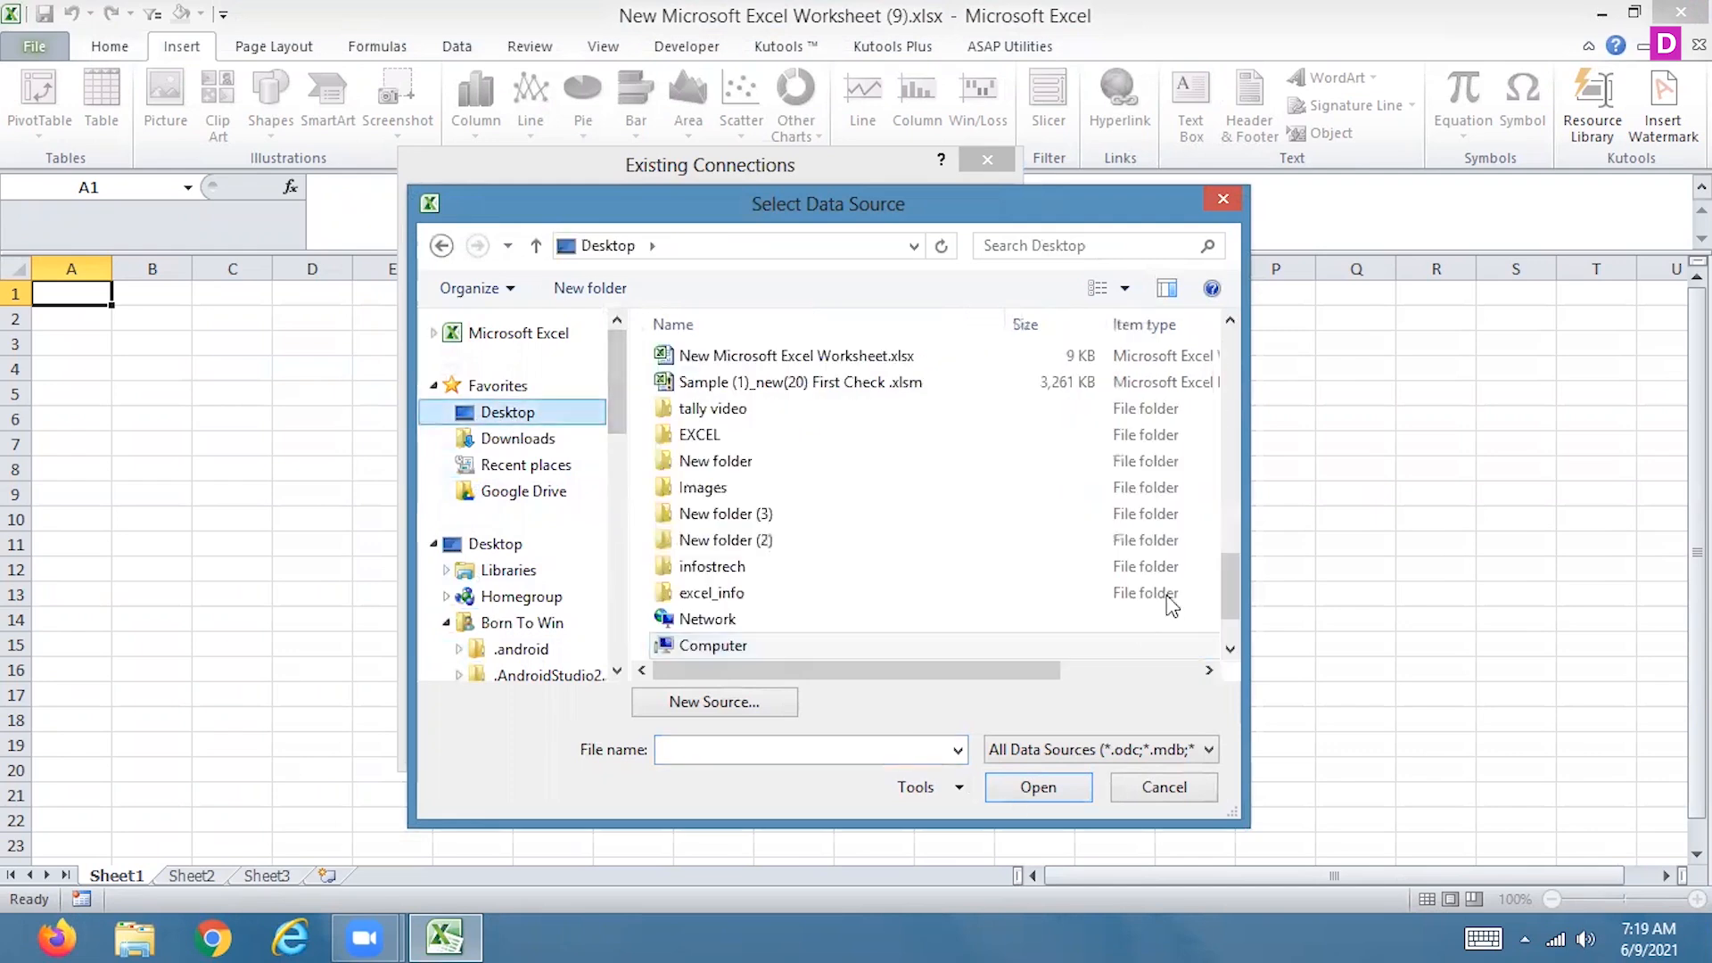
scroll(1229, 565, "down", 1)
left_click_drag(1225, 553, 1218, 314)
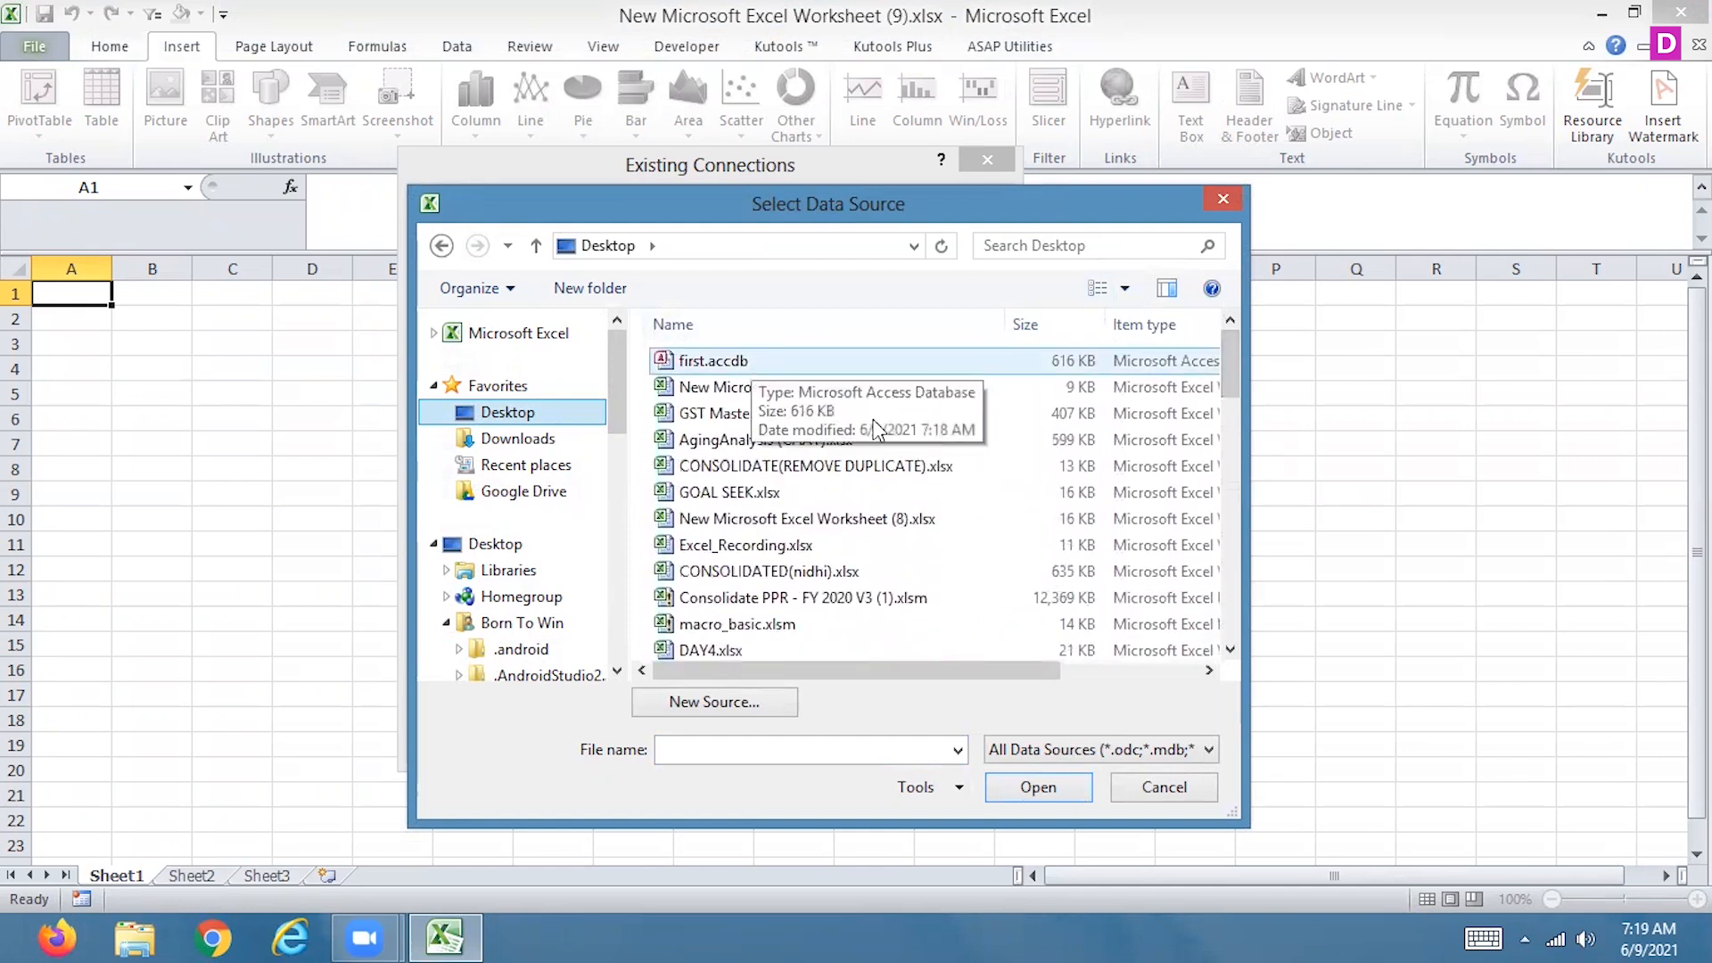
left_click(1058, 241)
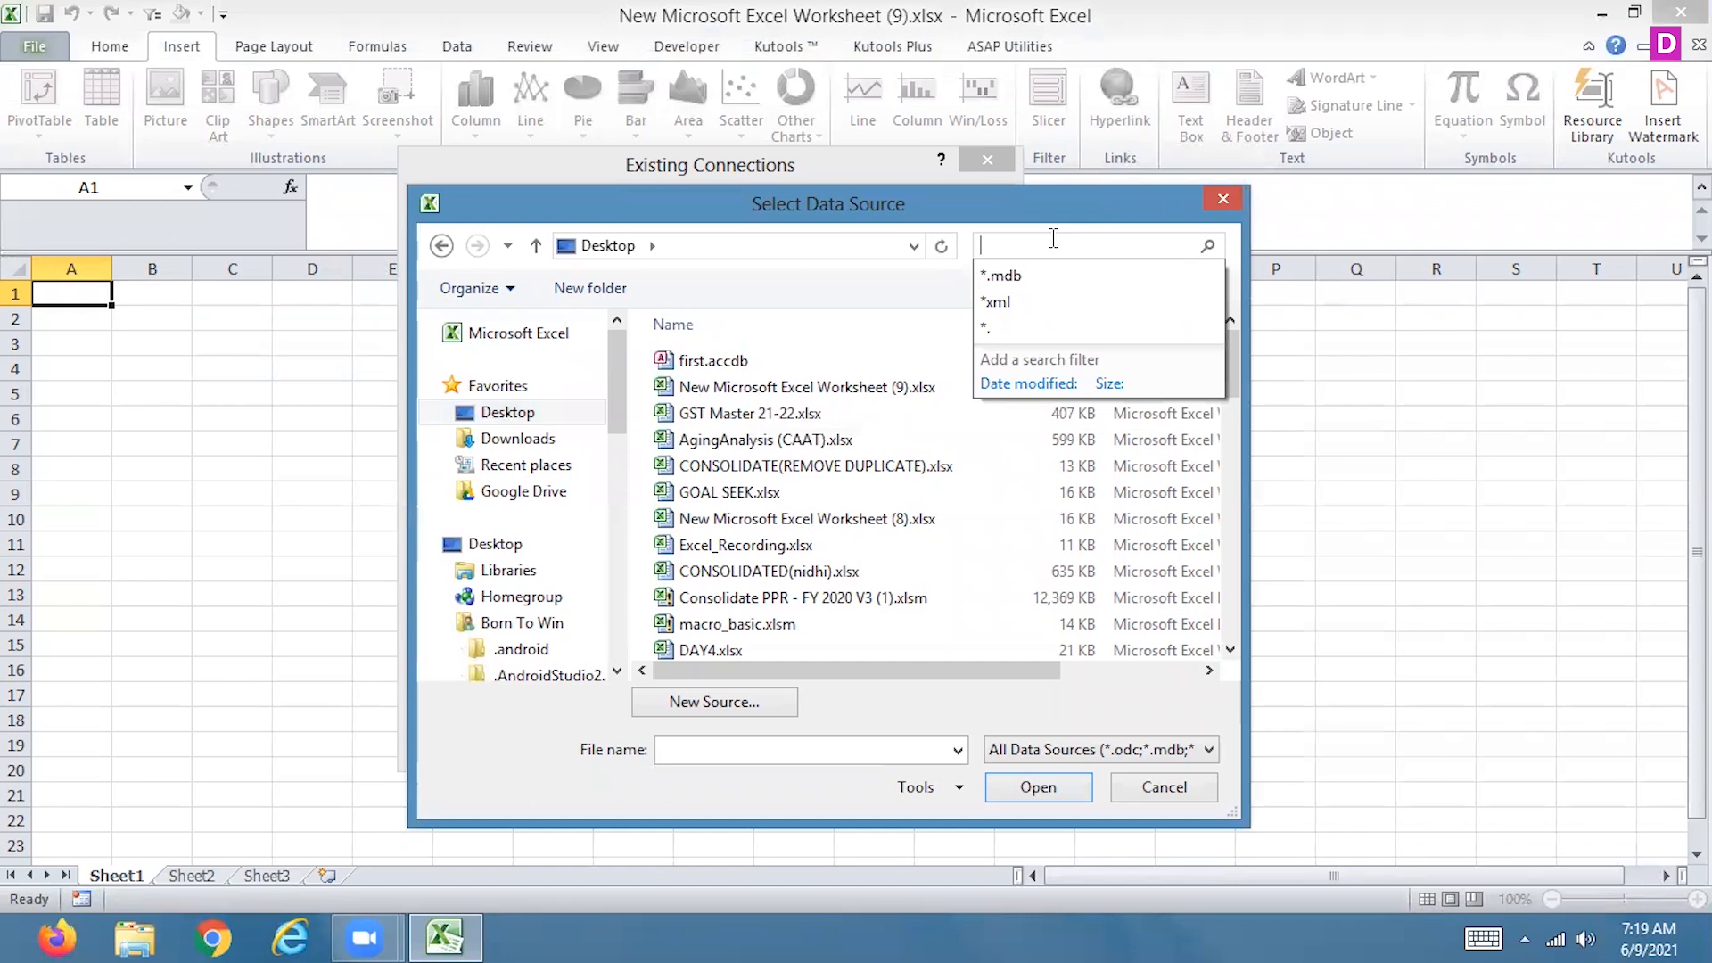
type("*.")
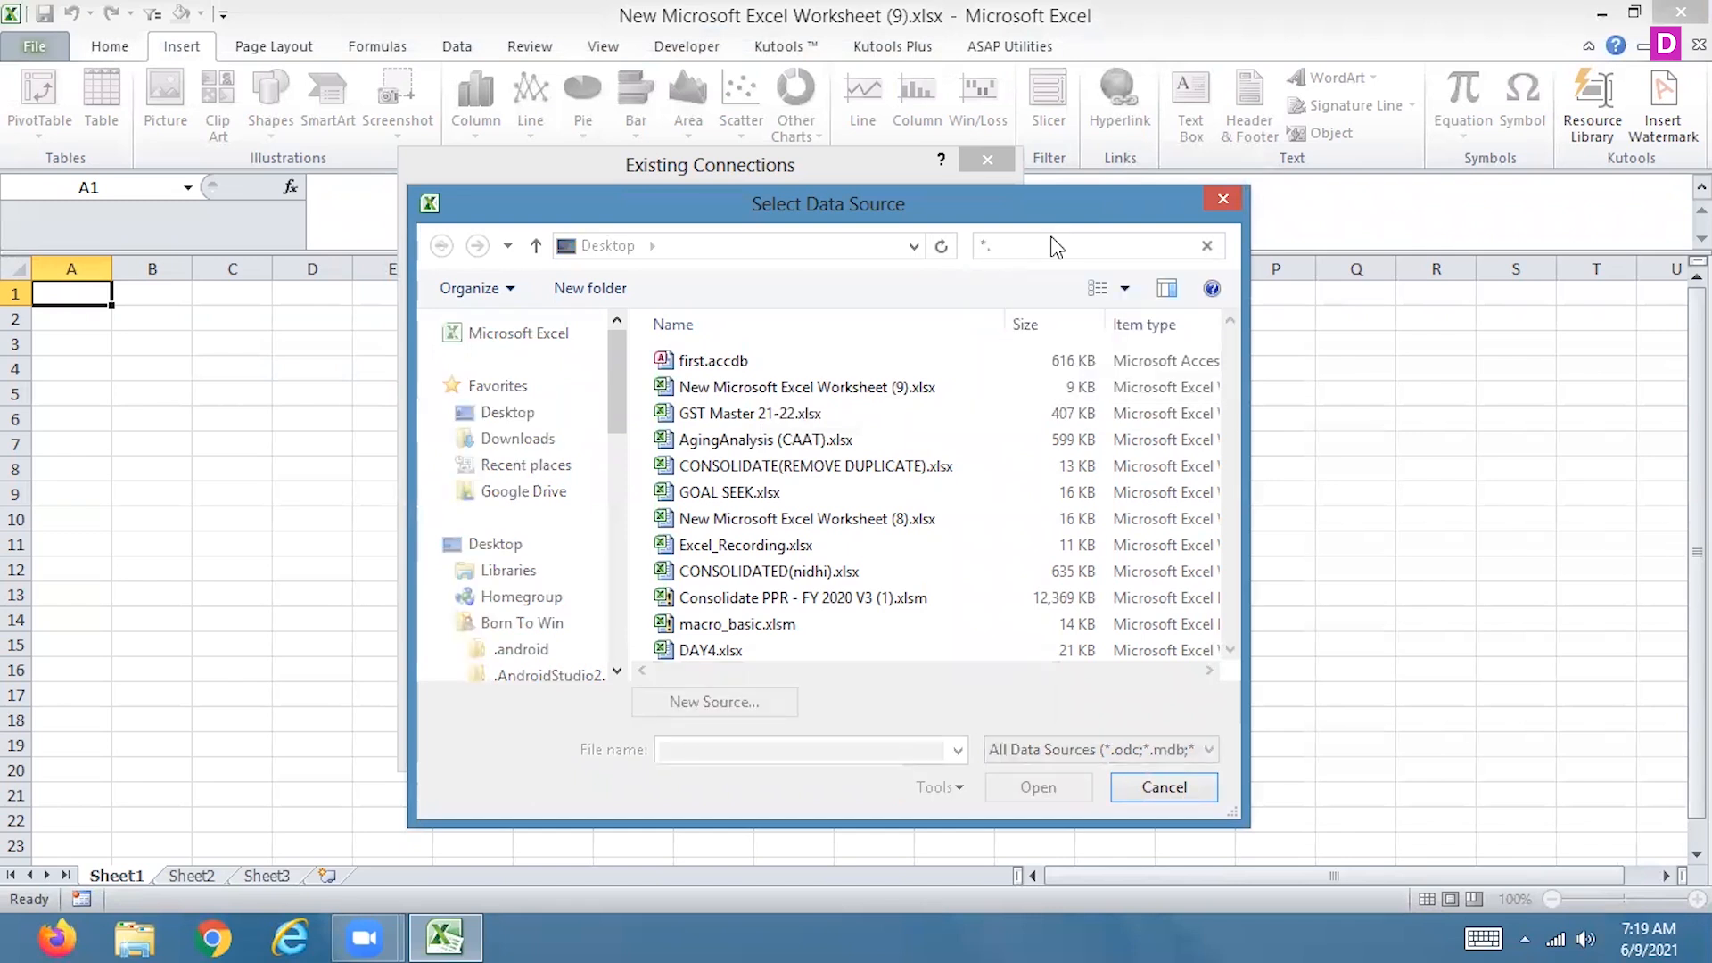
key("BackSpace")
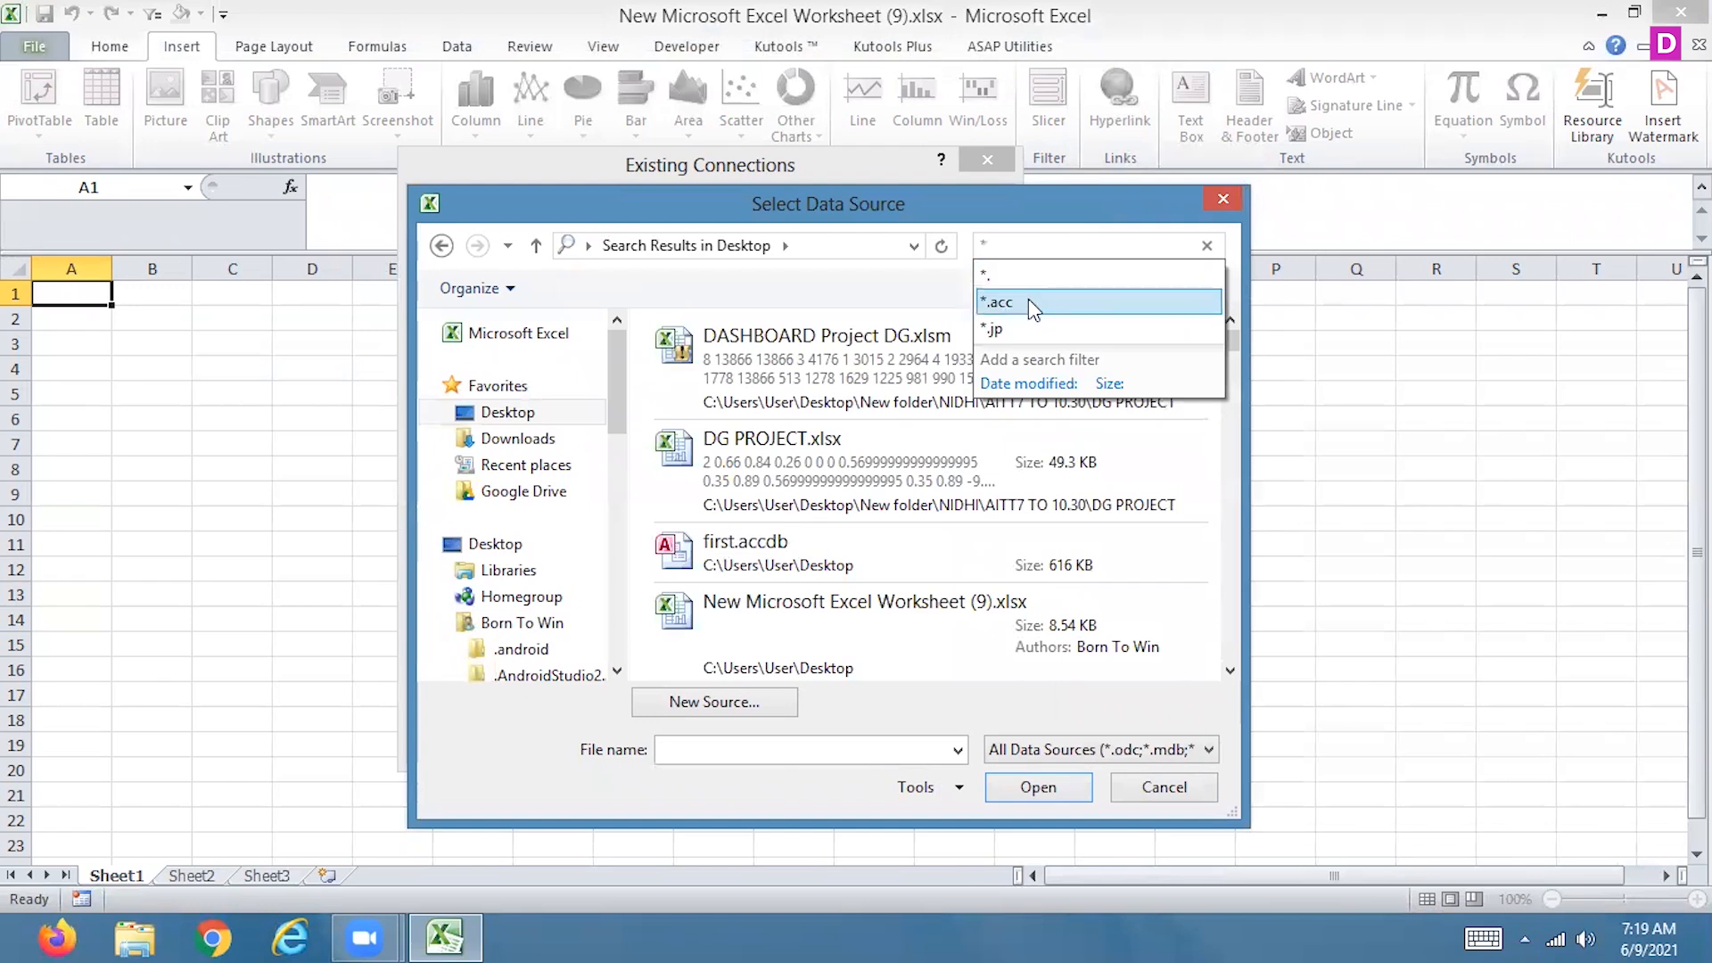
left_click(1029, 301)
type("db")
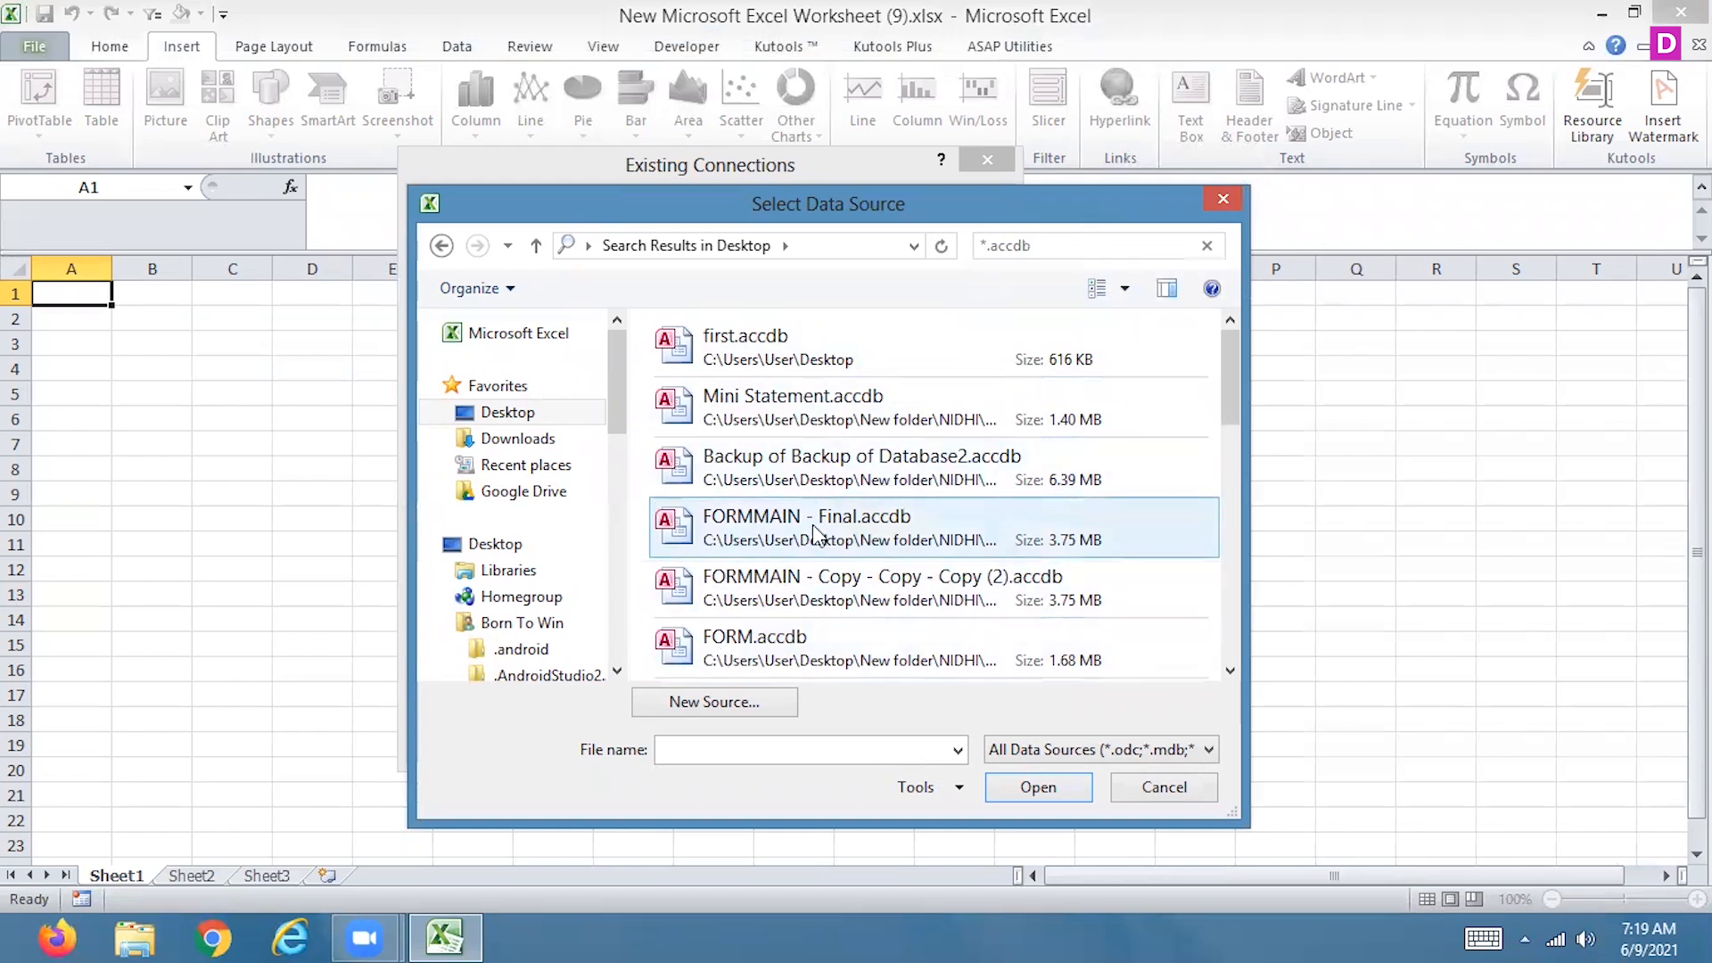
left_click(803, 362)
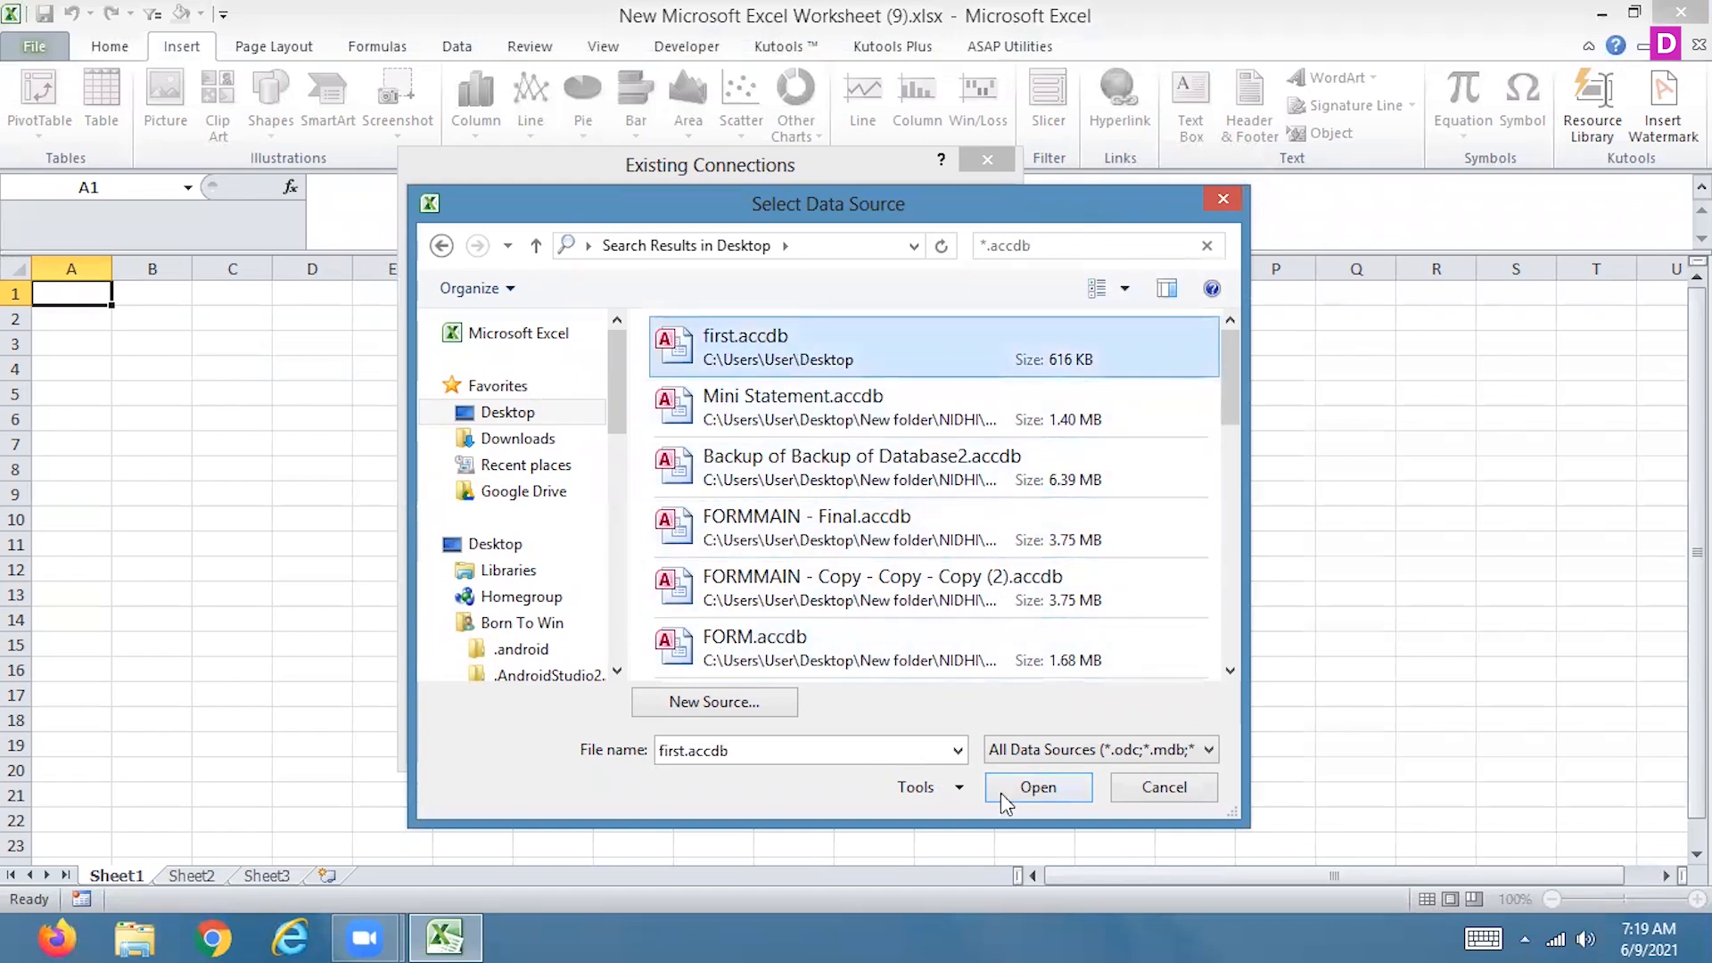
Examine the file types accepted as data sources and cancel the file selection
left_click(1204, 756)
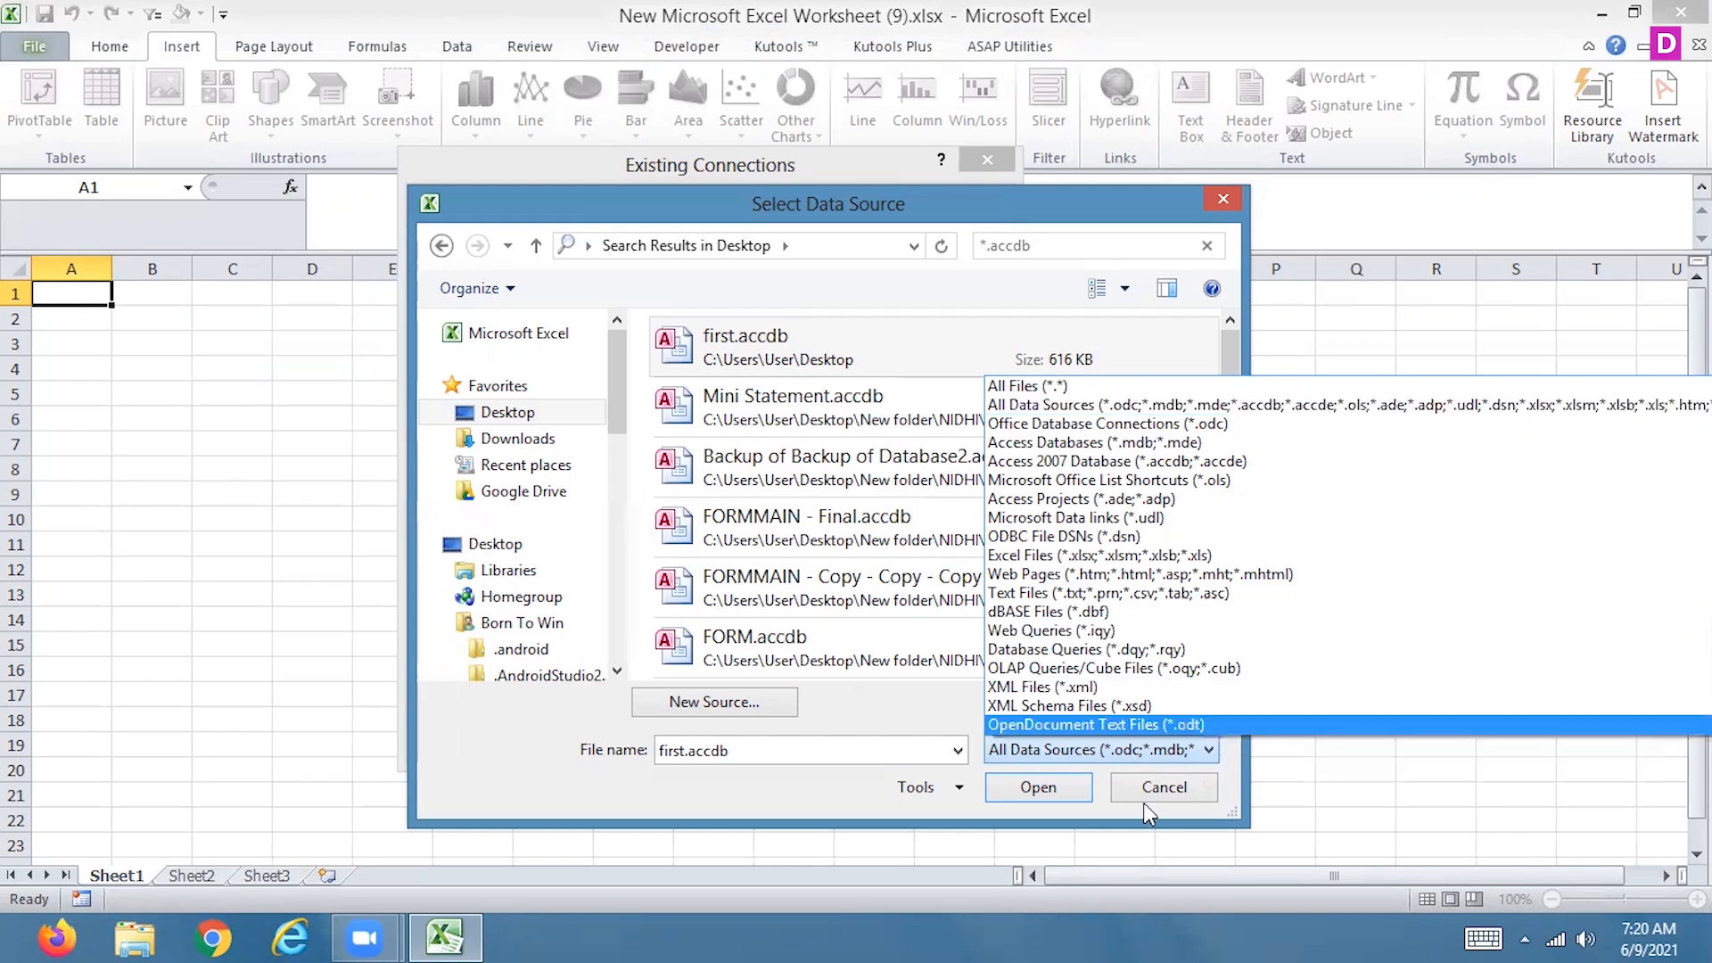
left_click(1162, 789)
left_click(1162, 789)
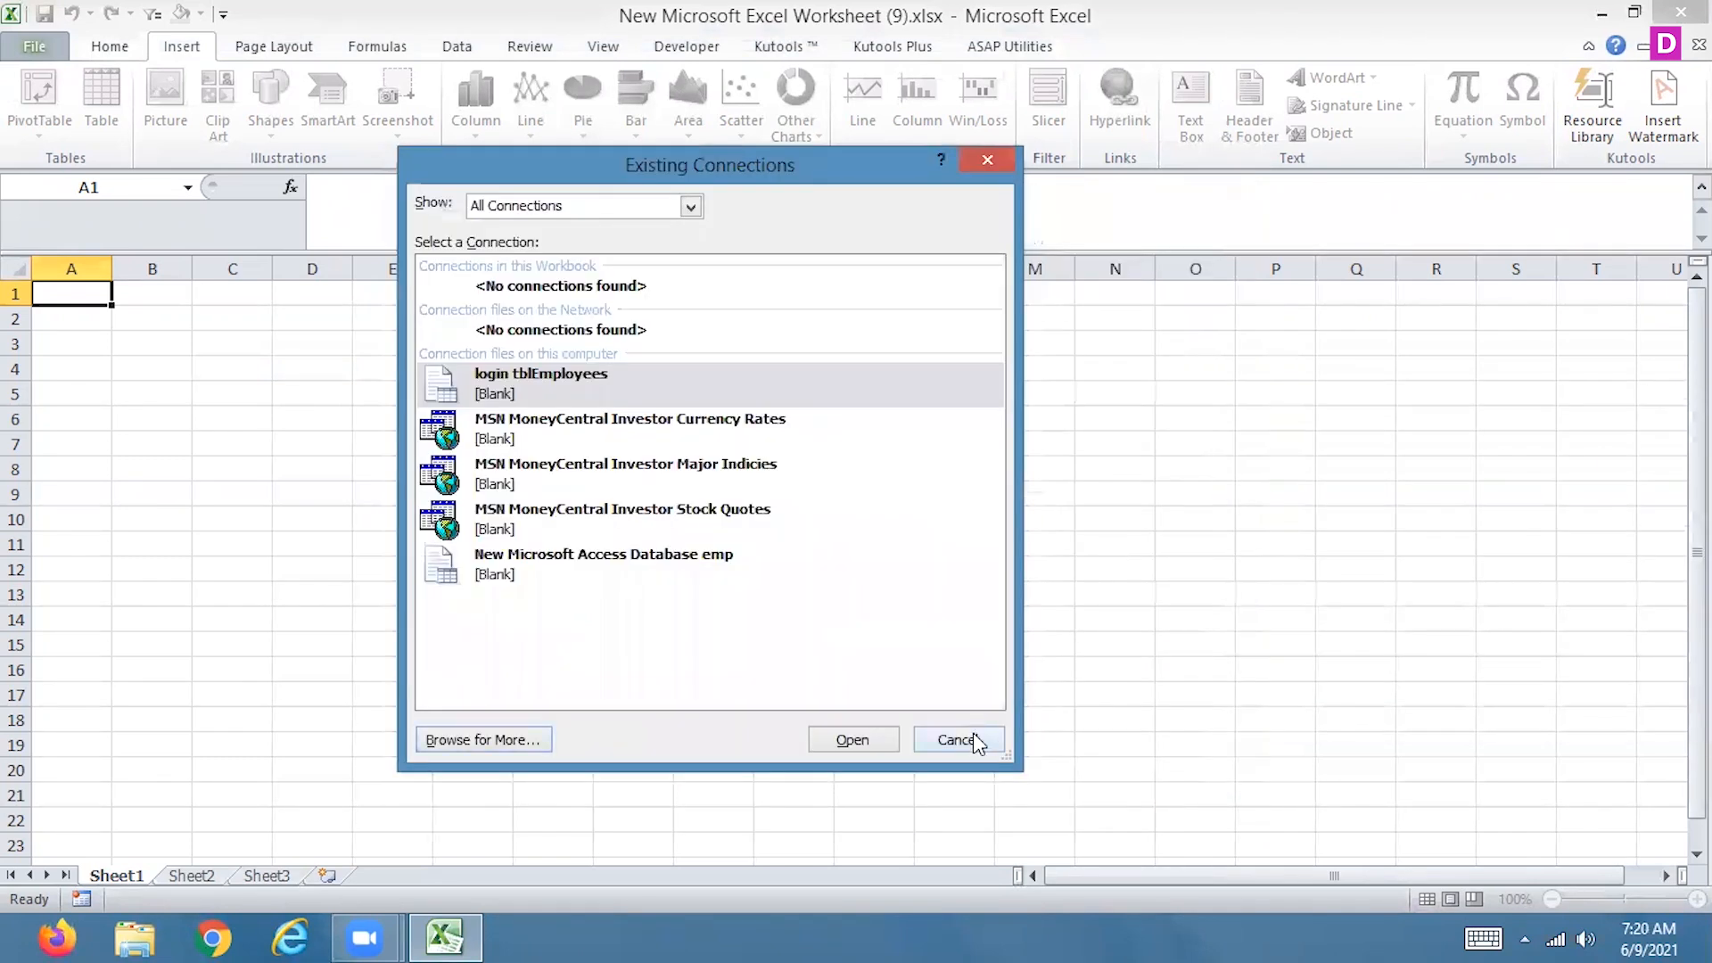
Choose first.accdb from the Desktop as the external connection and create the PivotTable in the existing worksheet at Sheet1!$A$1
left_click(484, 739)
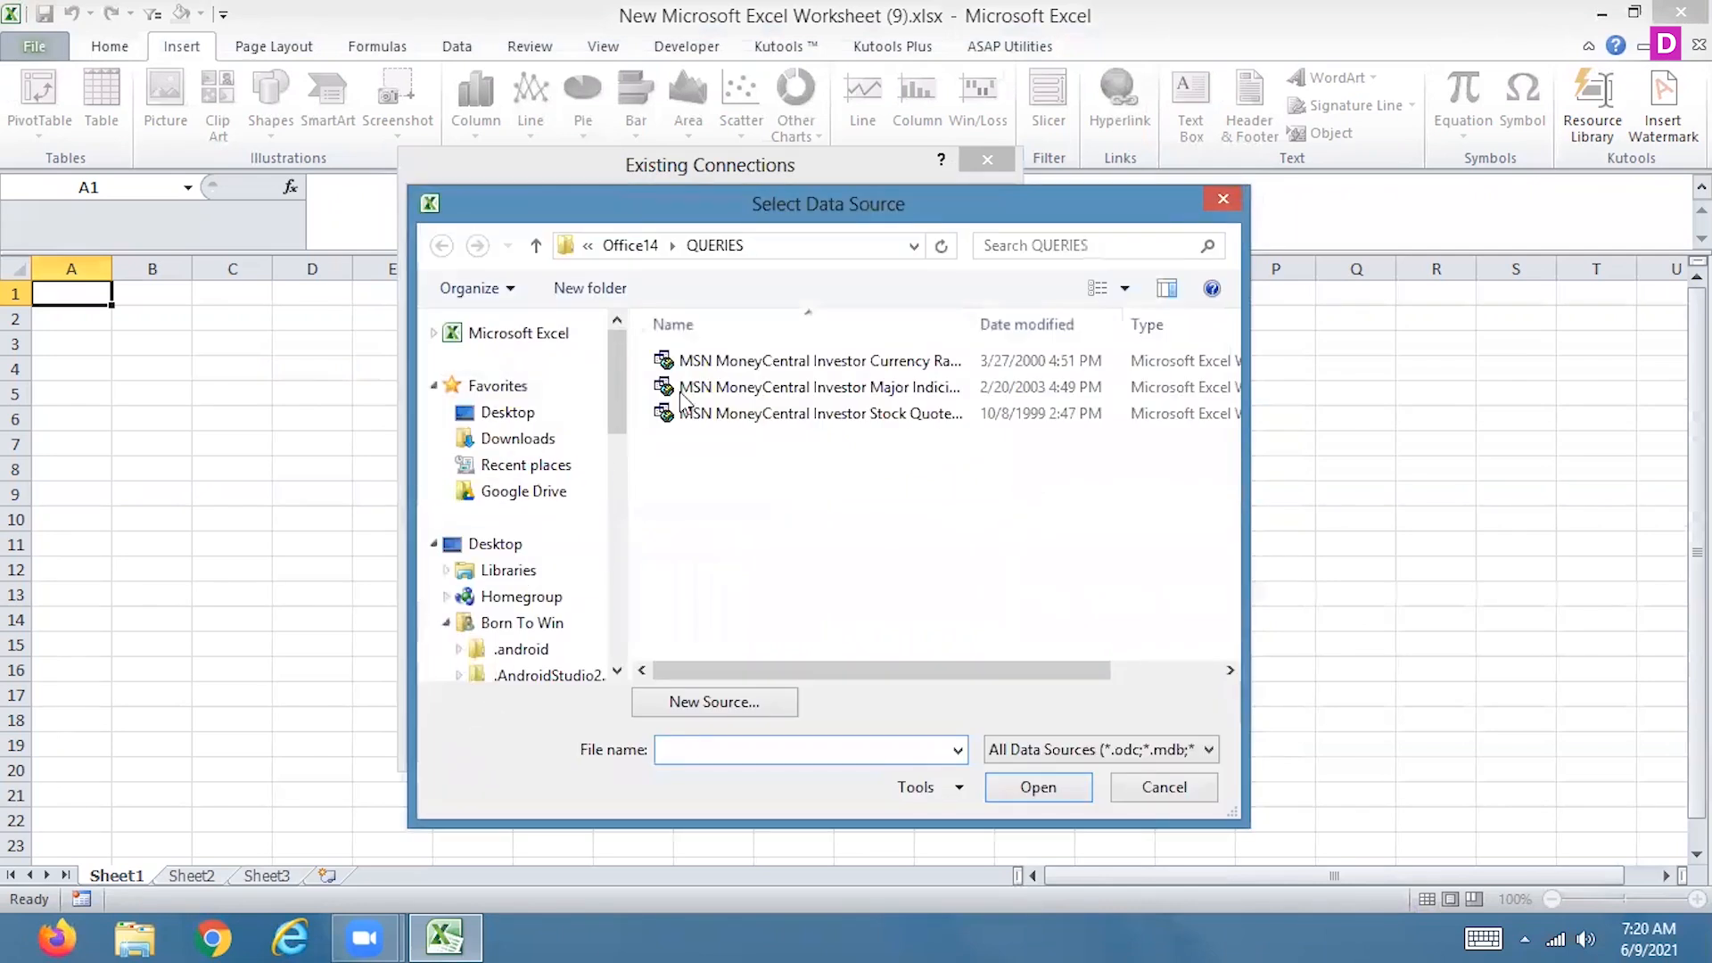
left_click(514, 415)
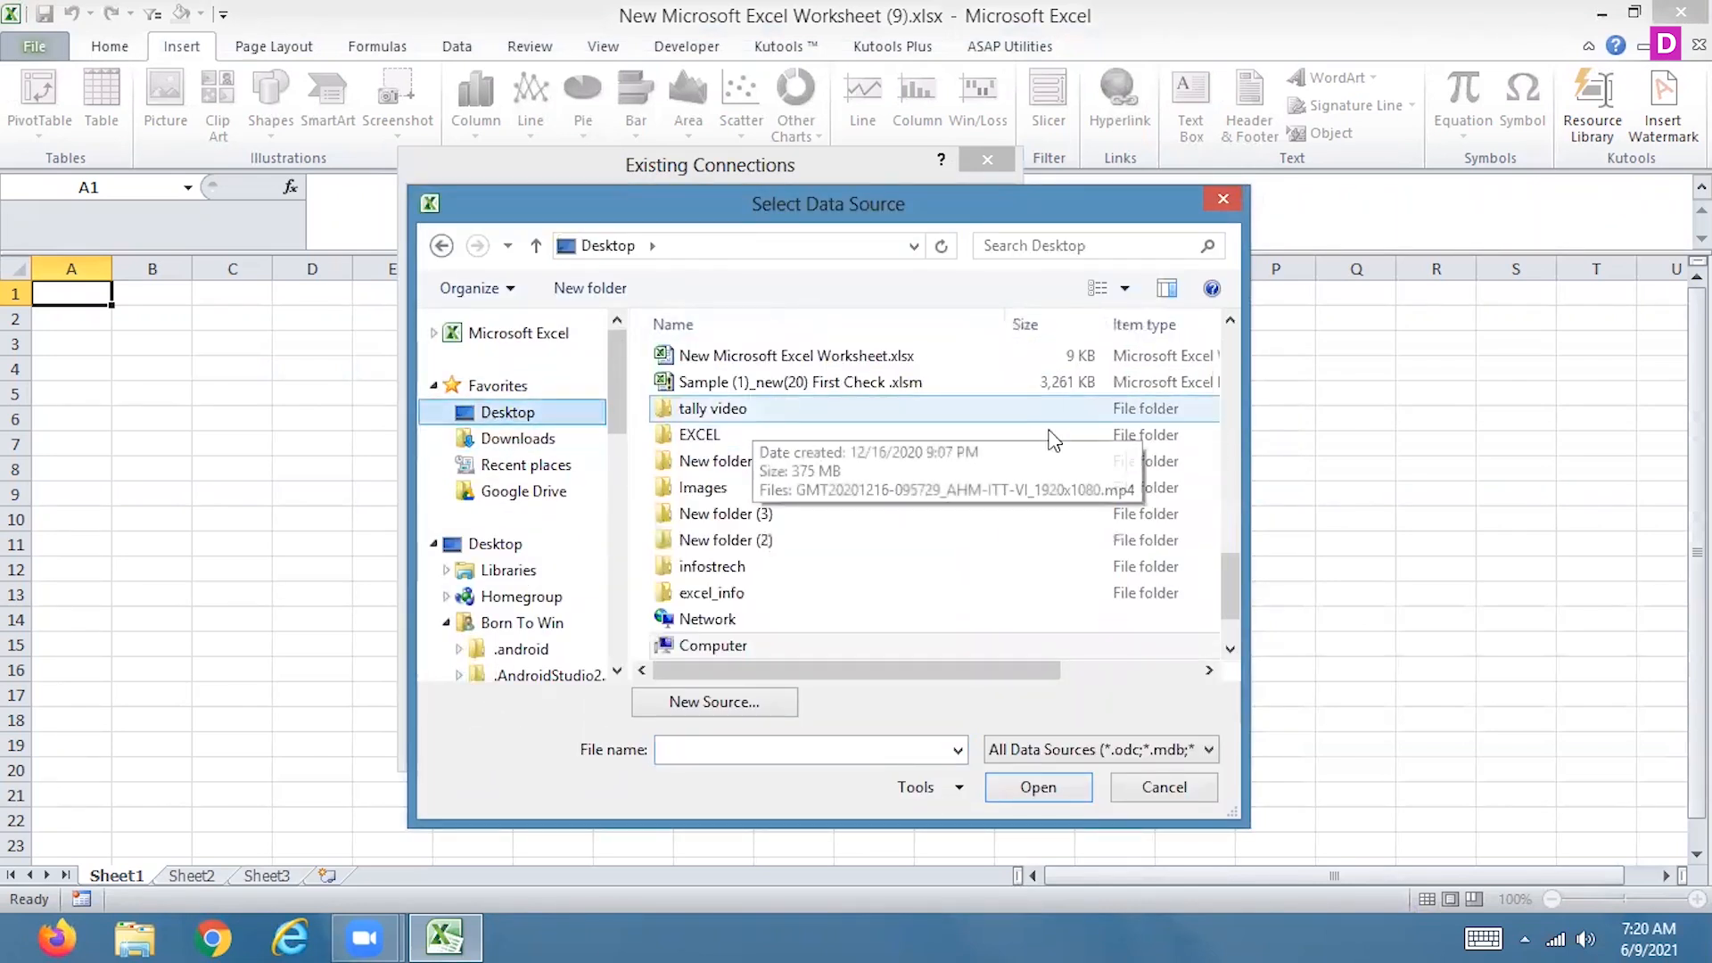
left_click_drag(1219, 578, 1229, 608)
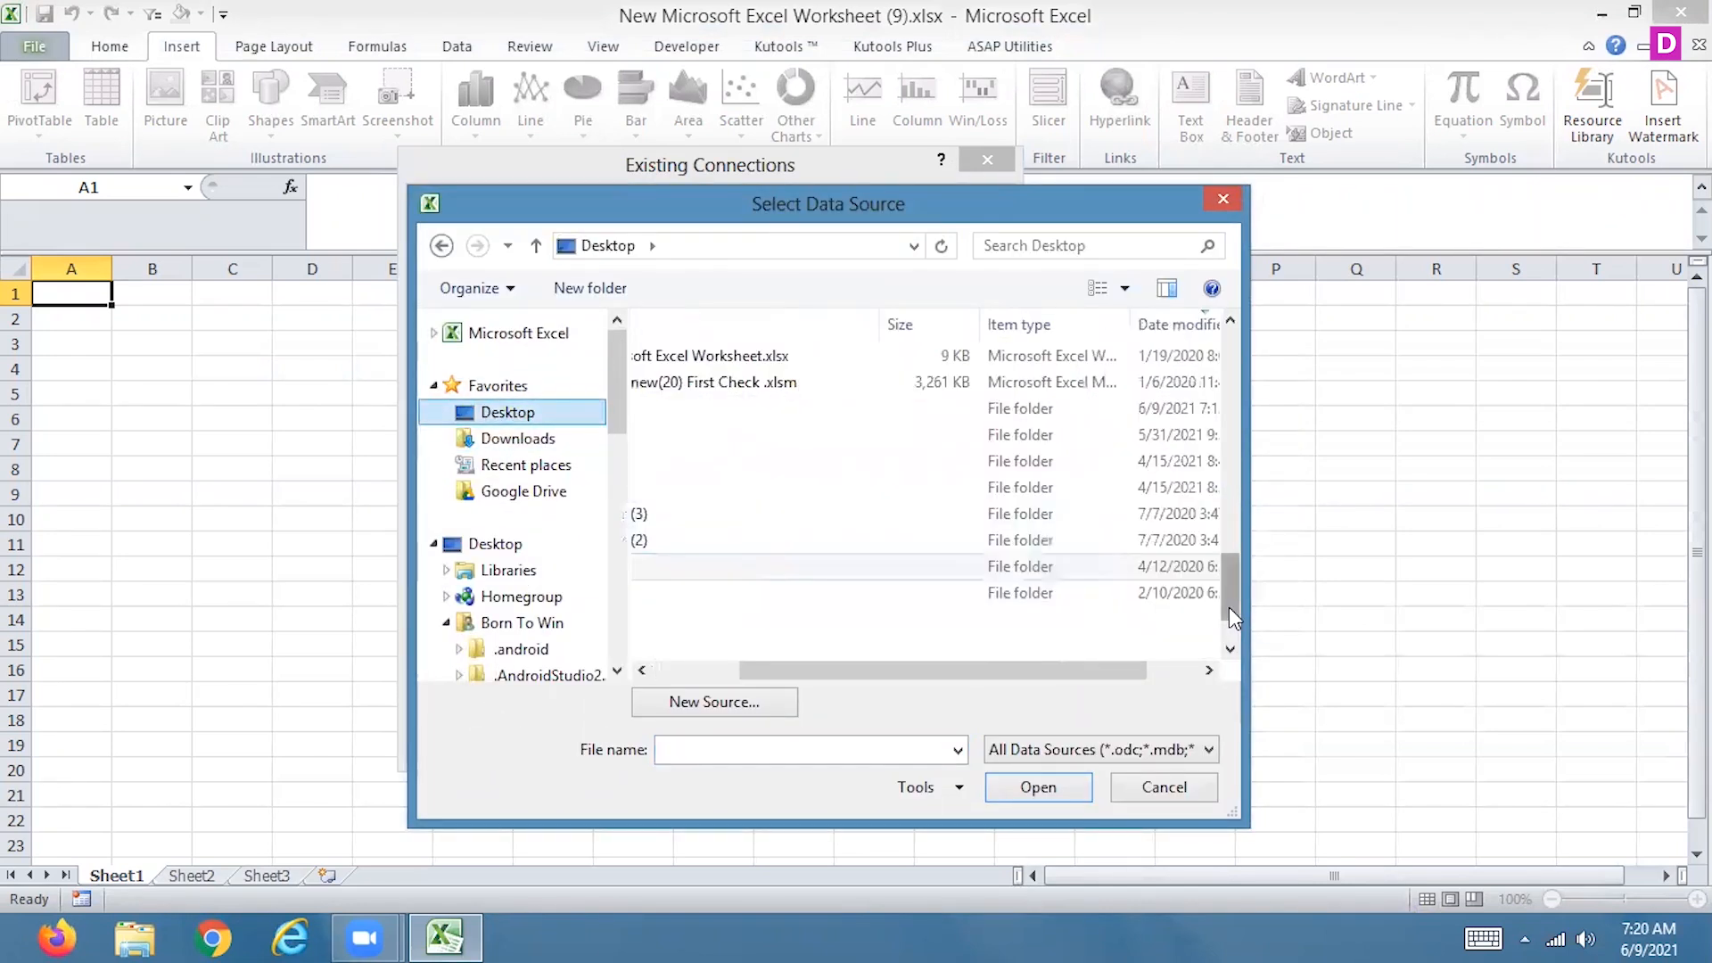
left_click_drag(771, 660, 683, 665)
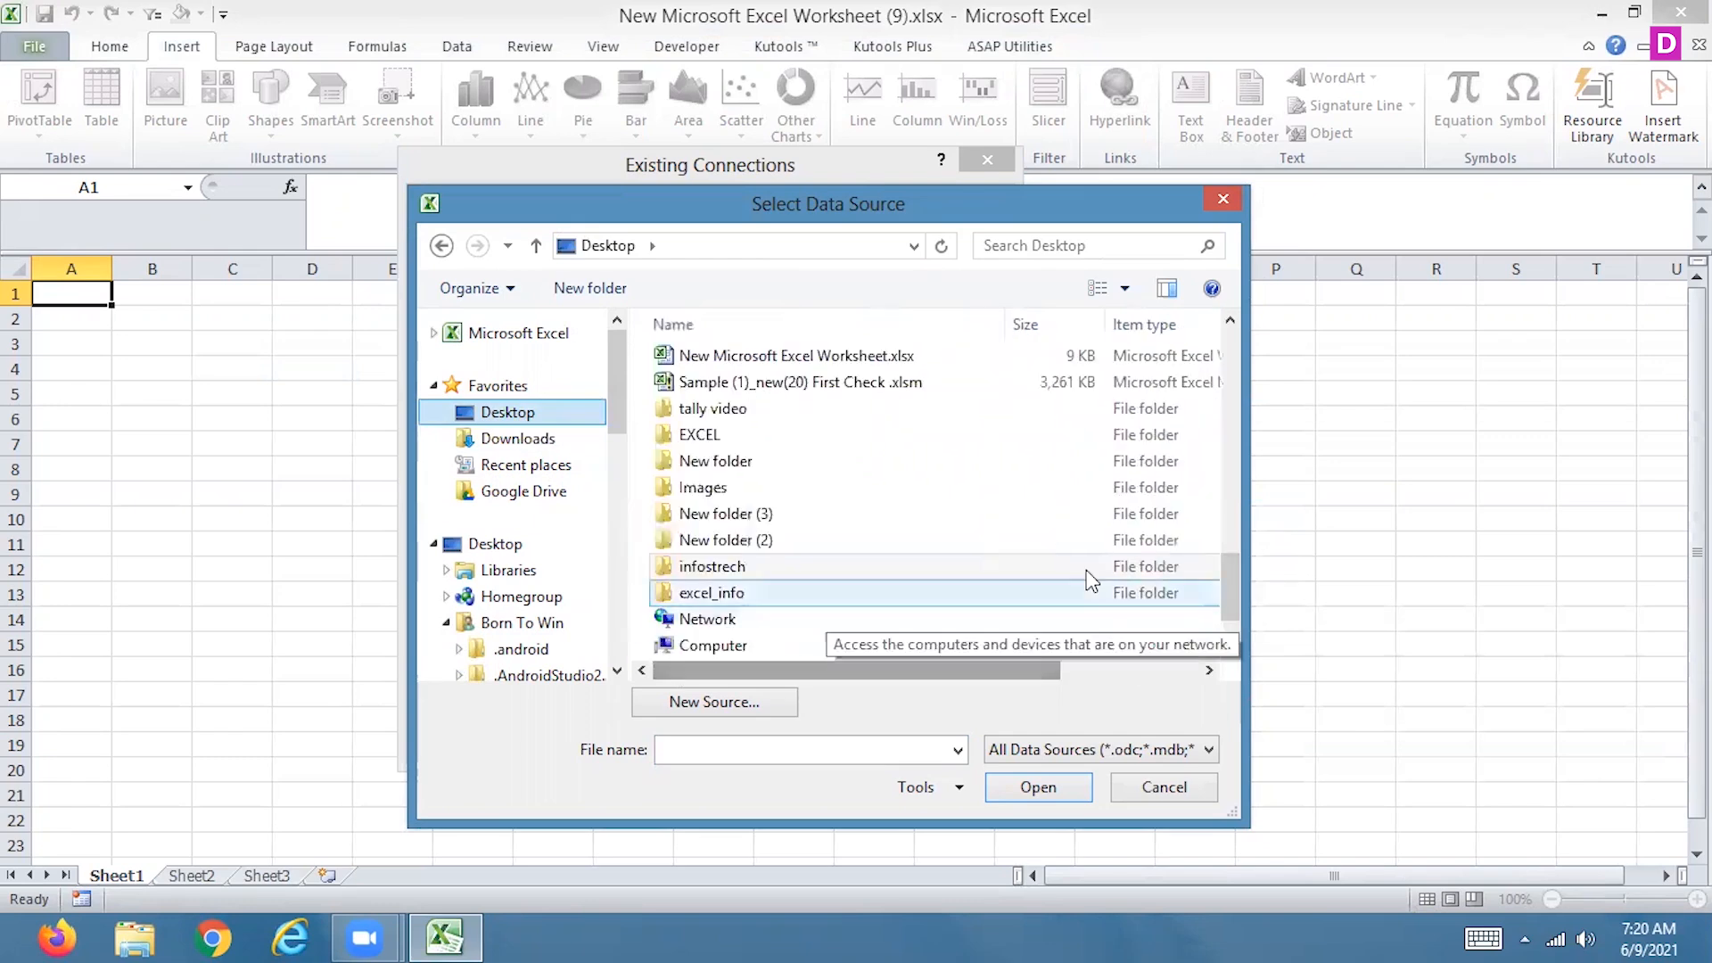
left_click(731, 357)
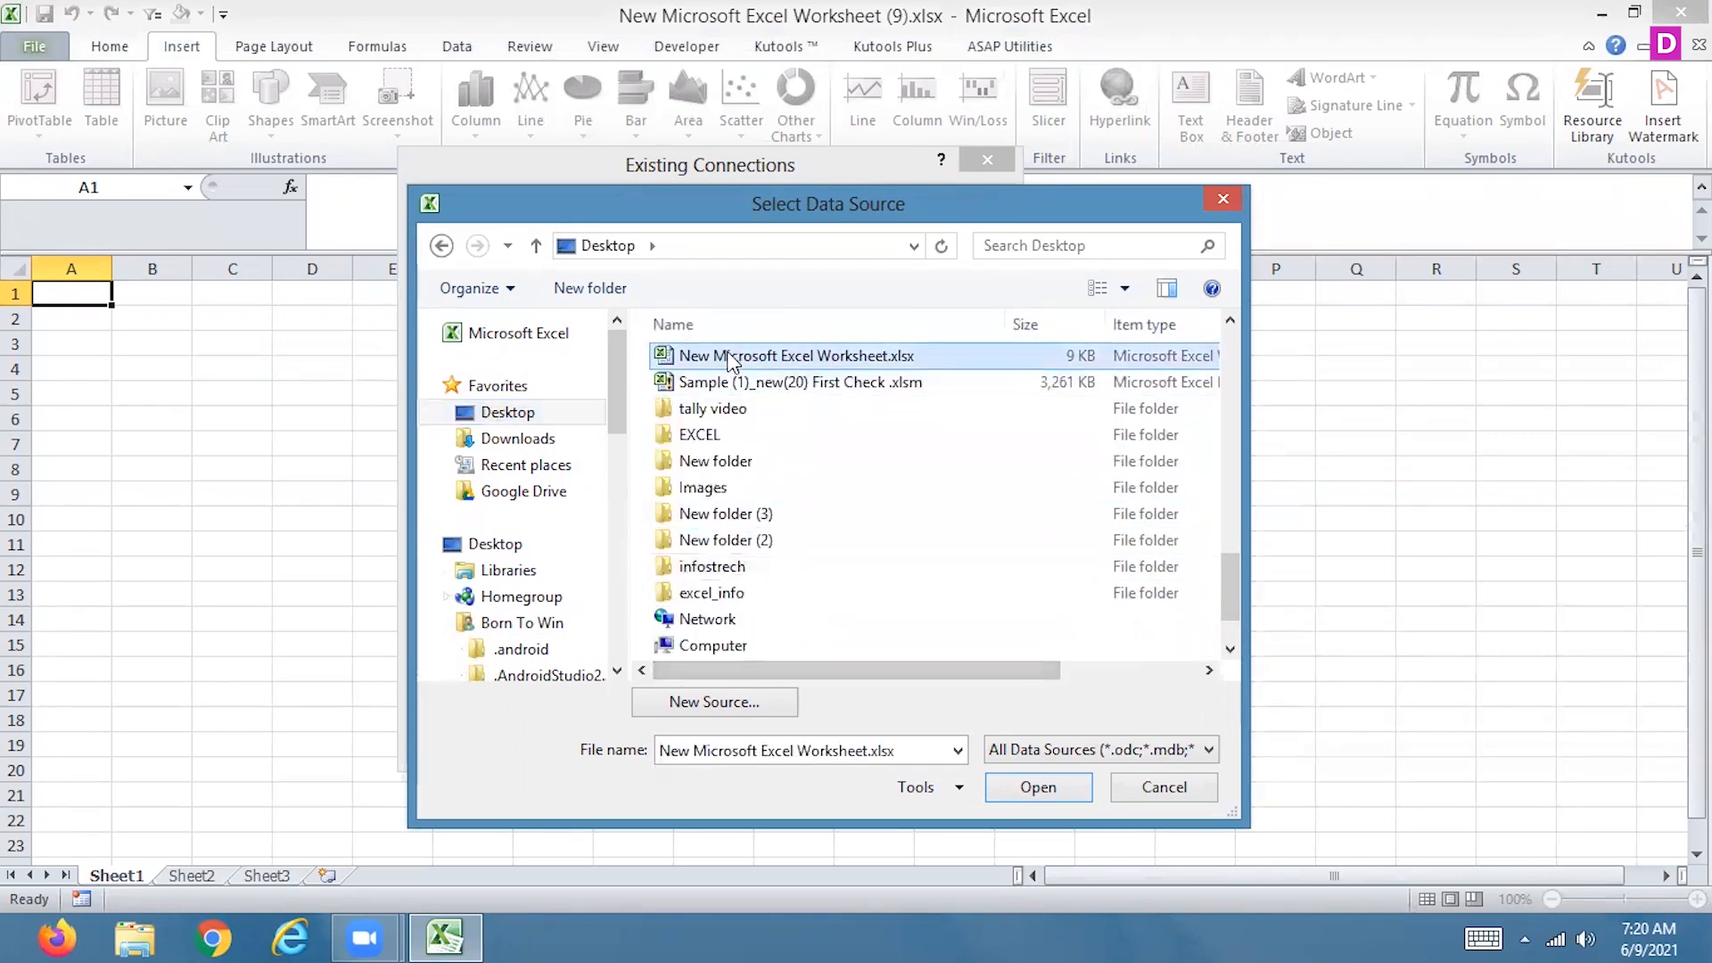
key("f")
left_click(1039, 798)
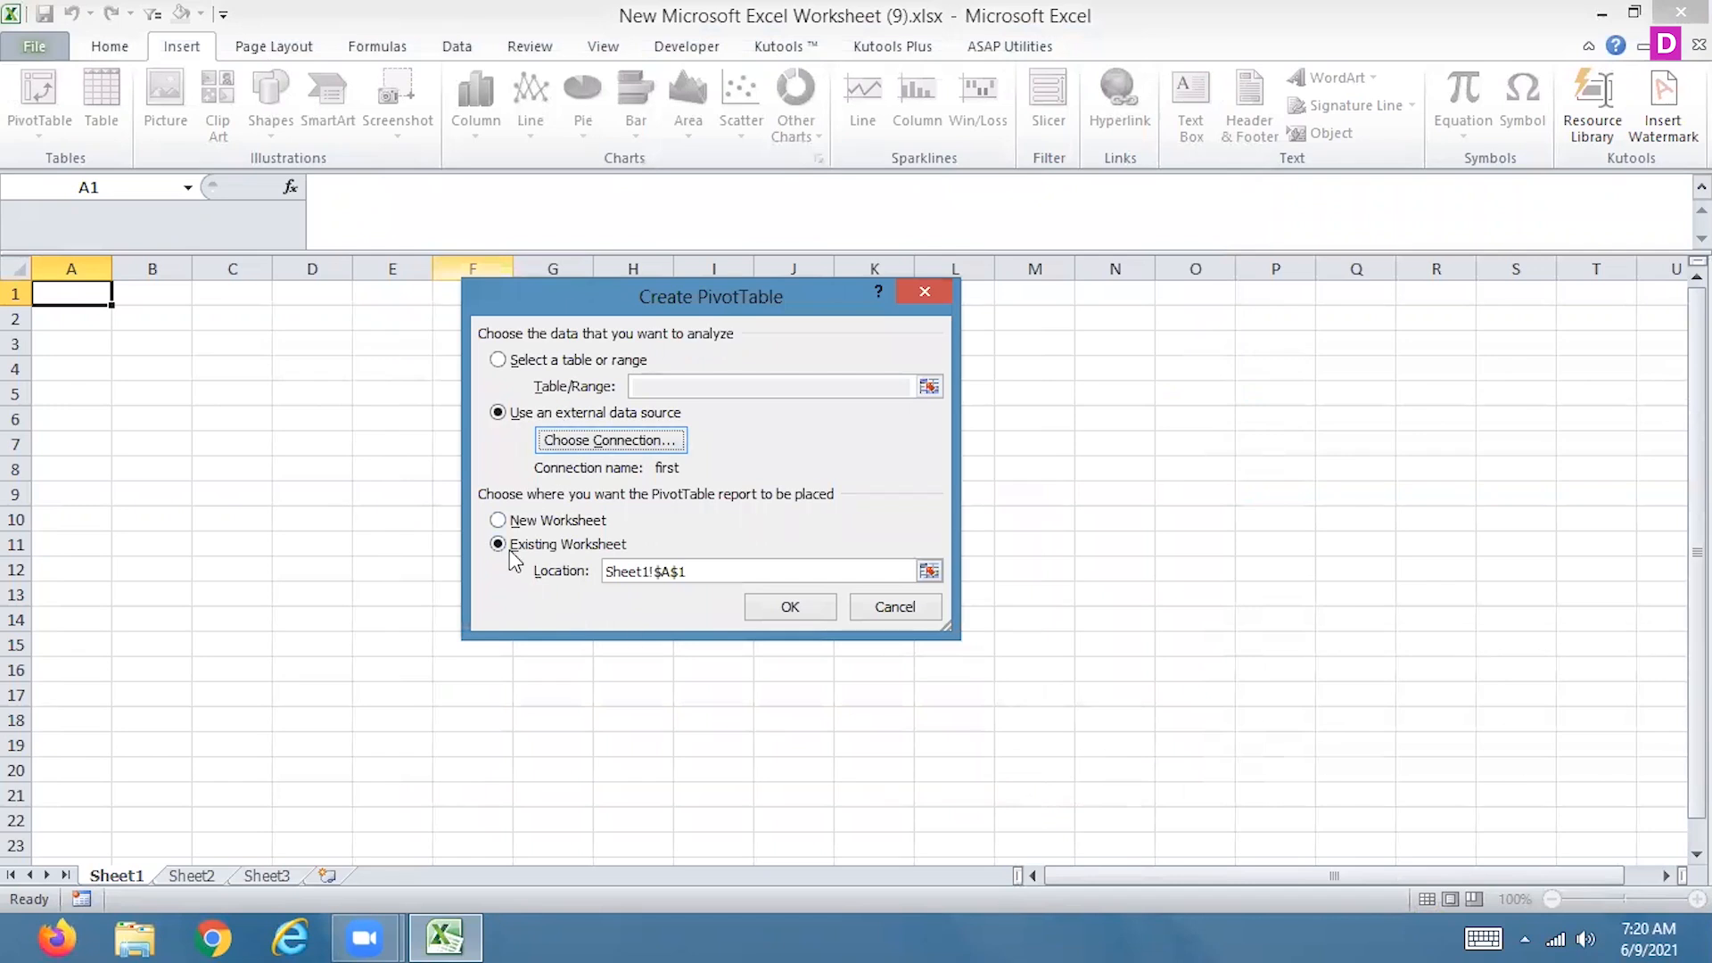
left_click(785, 608)
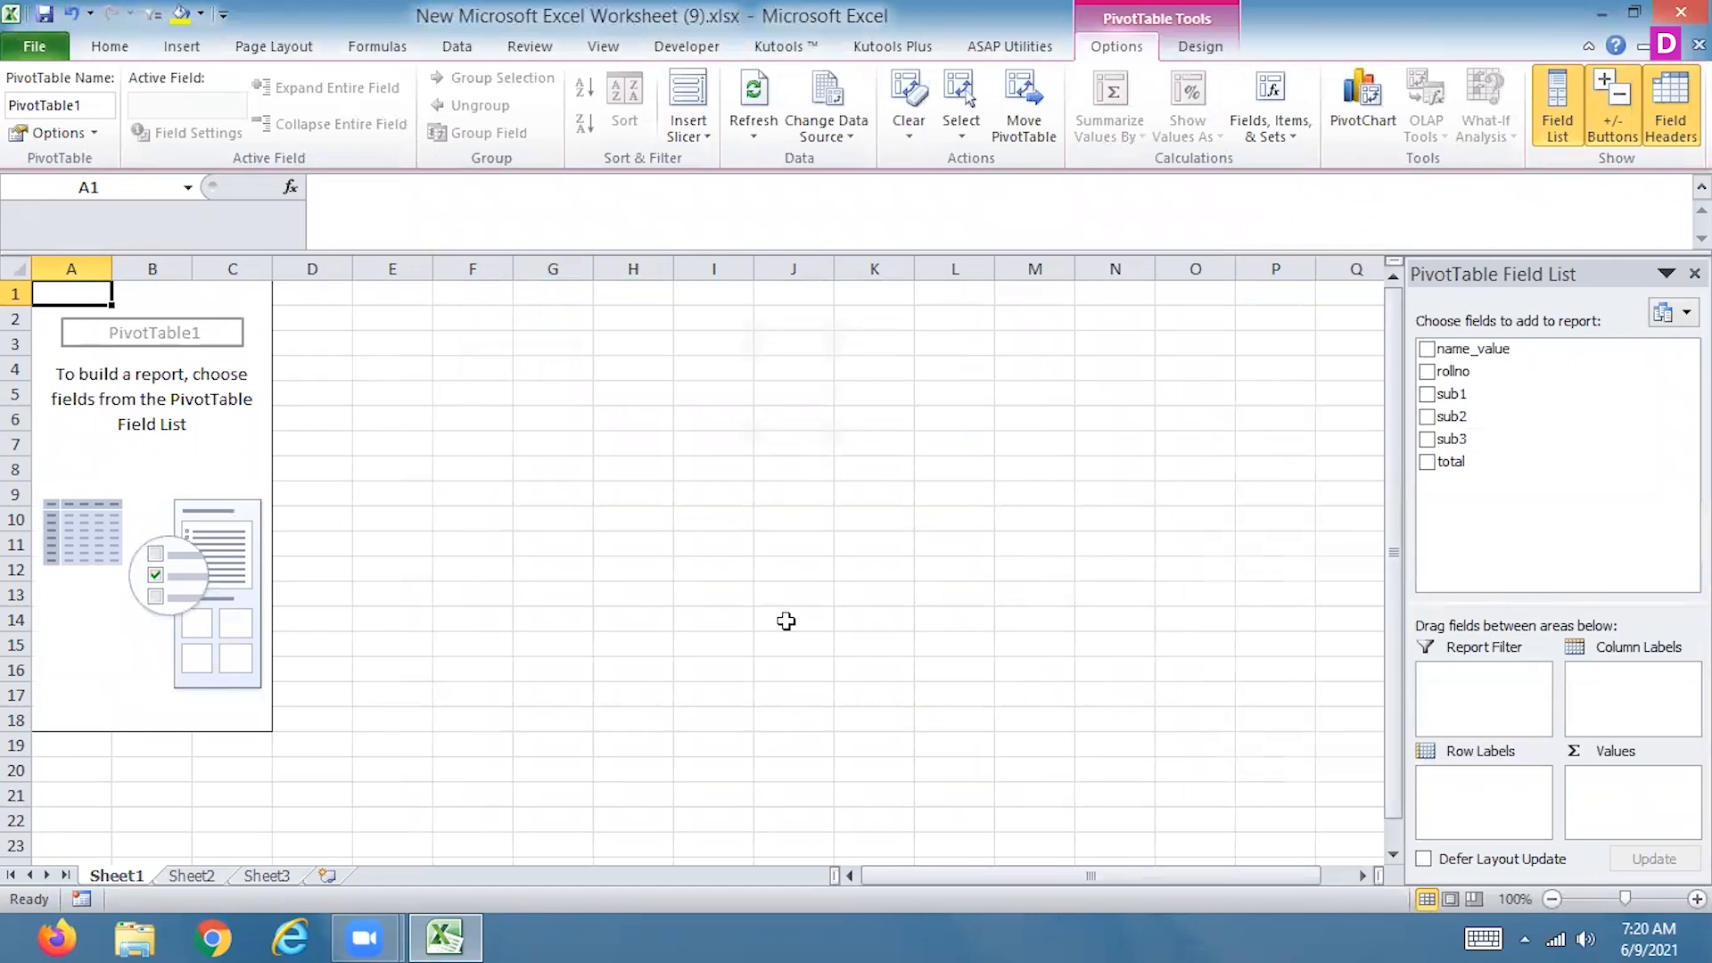
Place rollno in the PivotTable's row labels and add sub1, sub2, sub3 and total as summed values
left_click(1425, 372)
left_click_drag(1596, 779, 1496, 805)
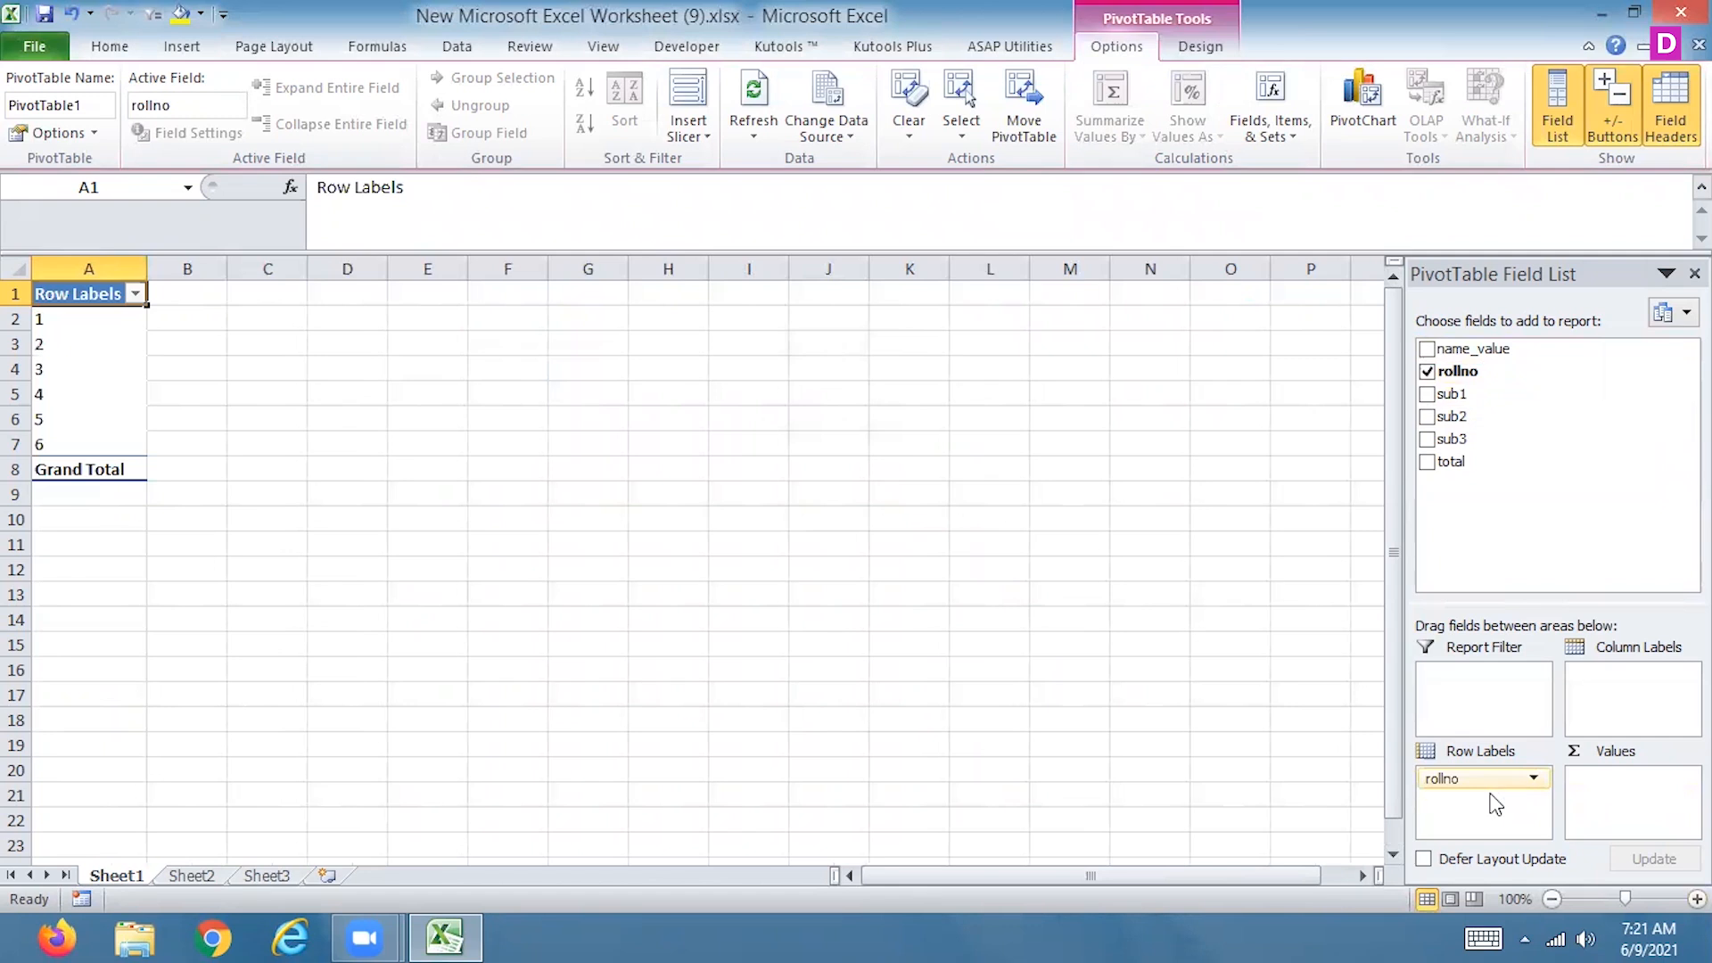
left_click(1427, 395)
left_click(1428, 416)
left_click(1428, 438)
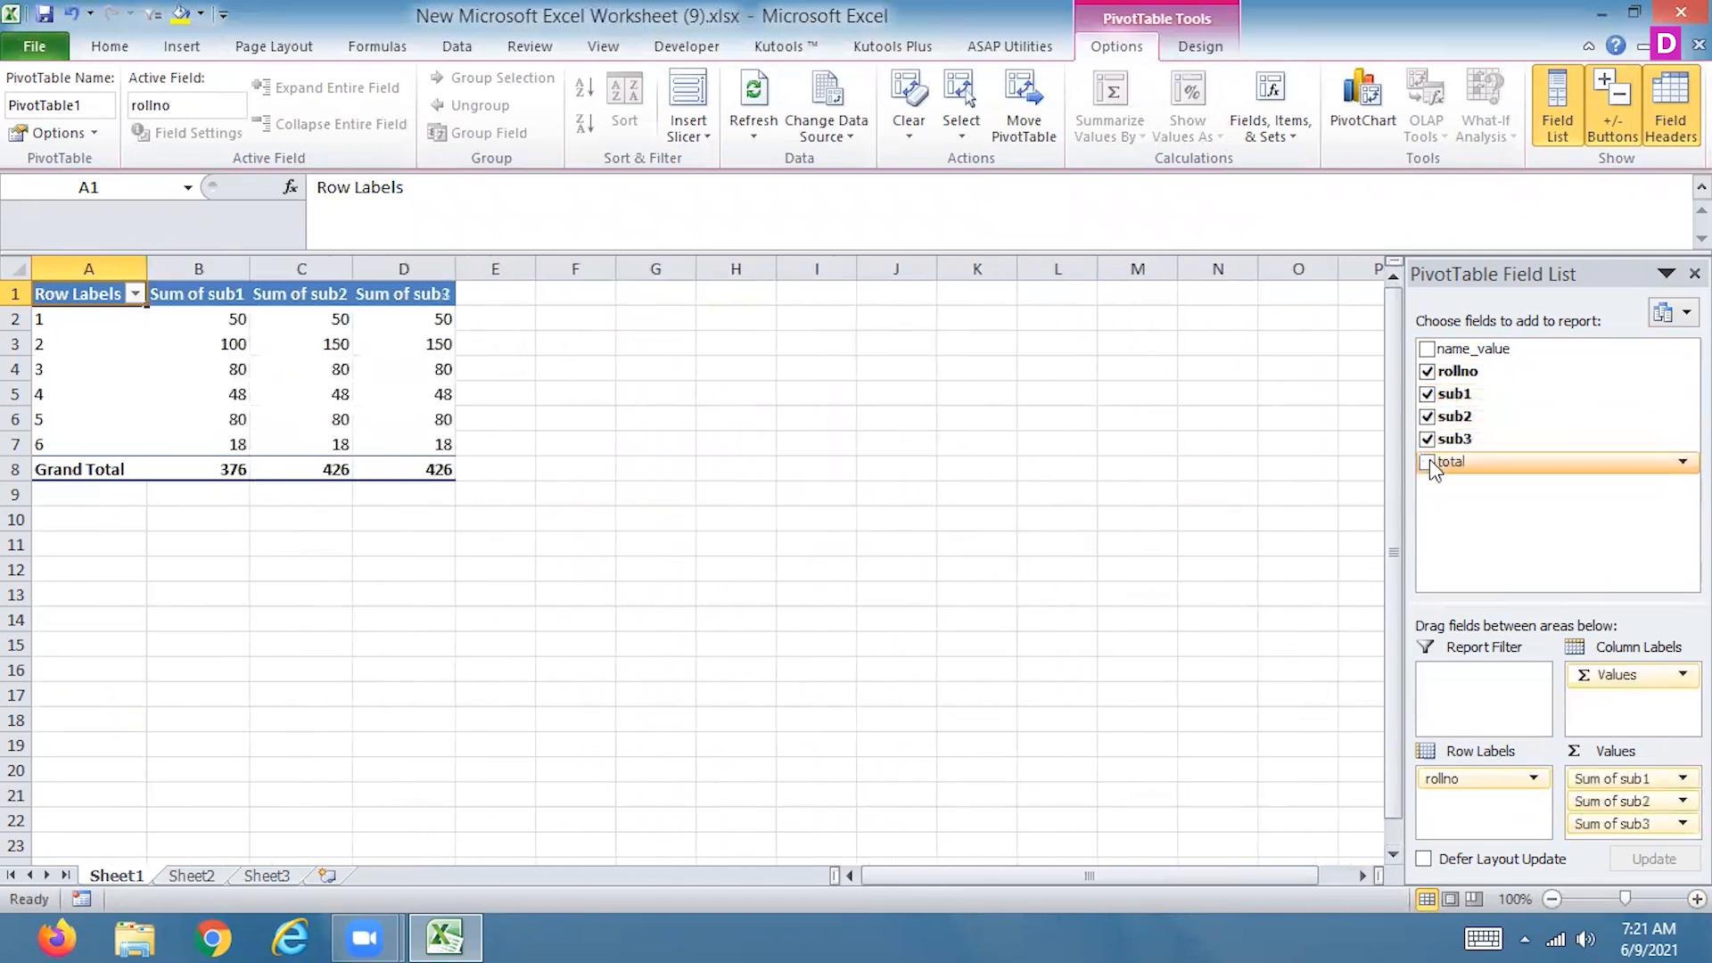
left_click(1428, 462)
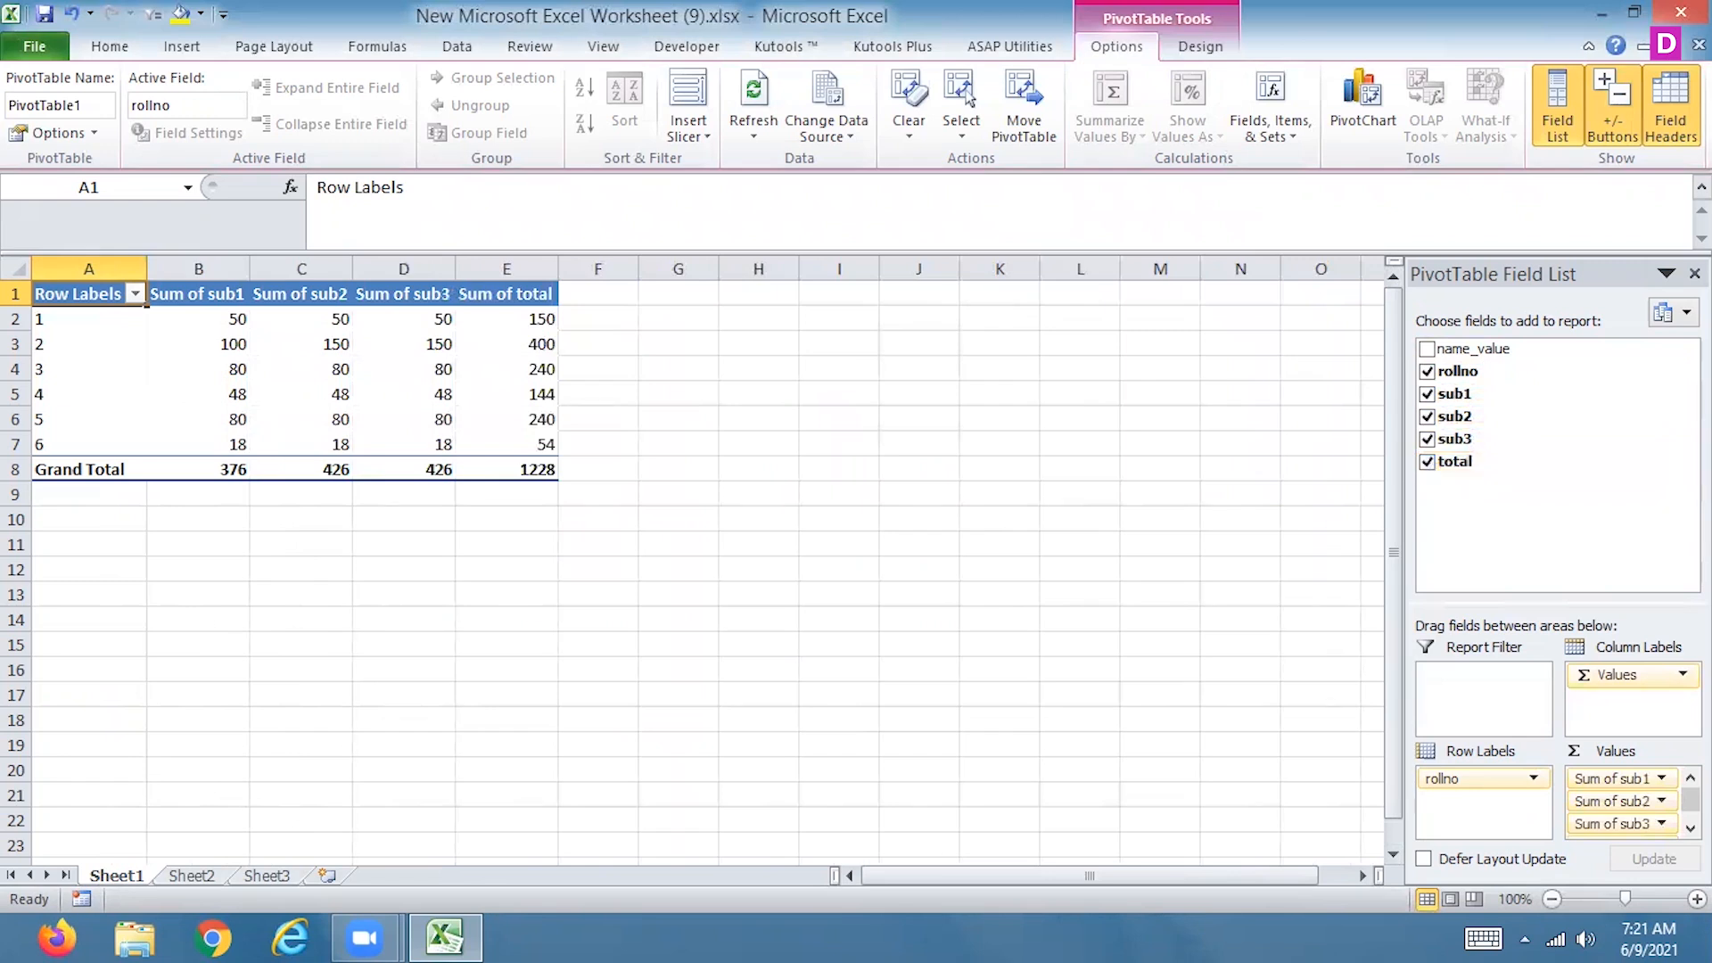
left_click(1691, 828)
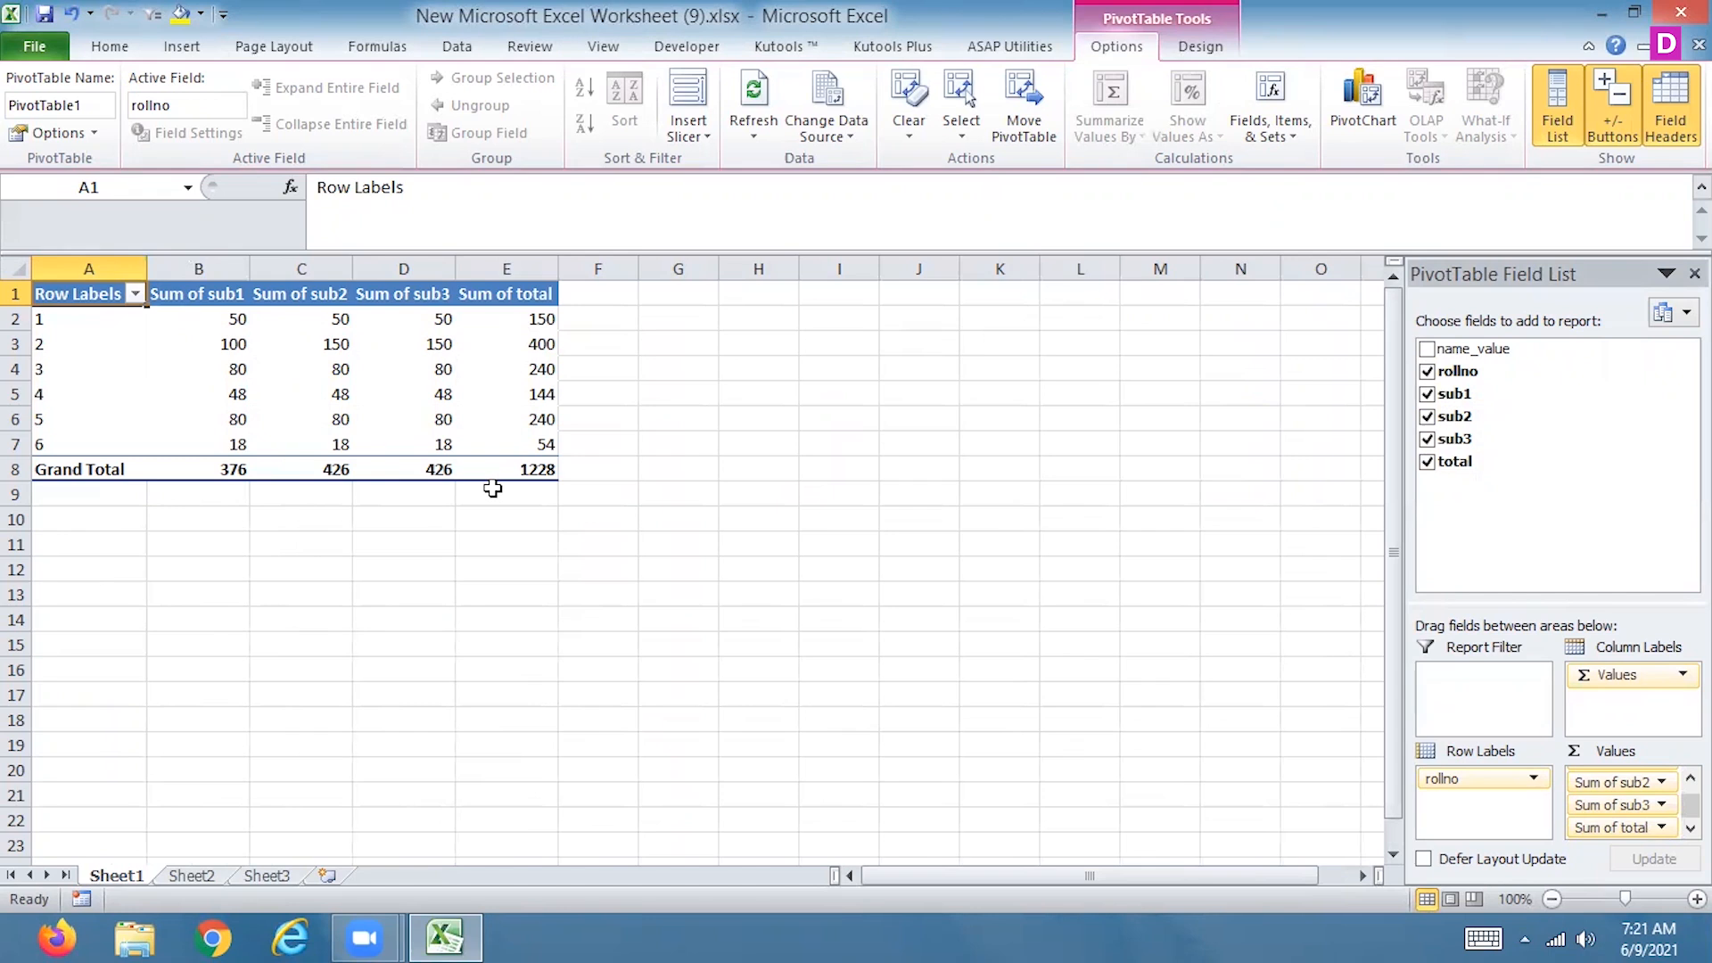
Insert a clustered cylinder column PivotChart based on the PivotTable
left_click(361, 389)
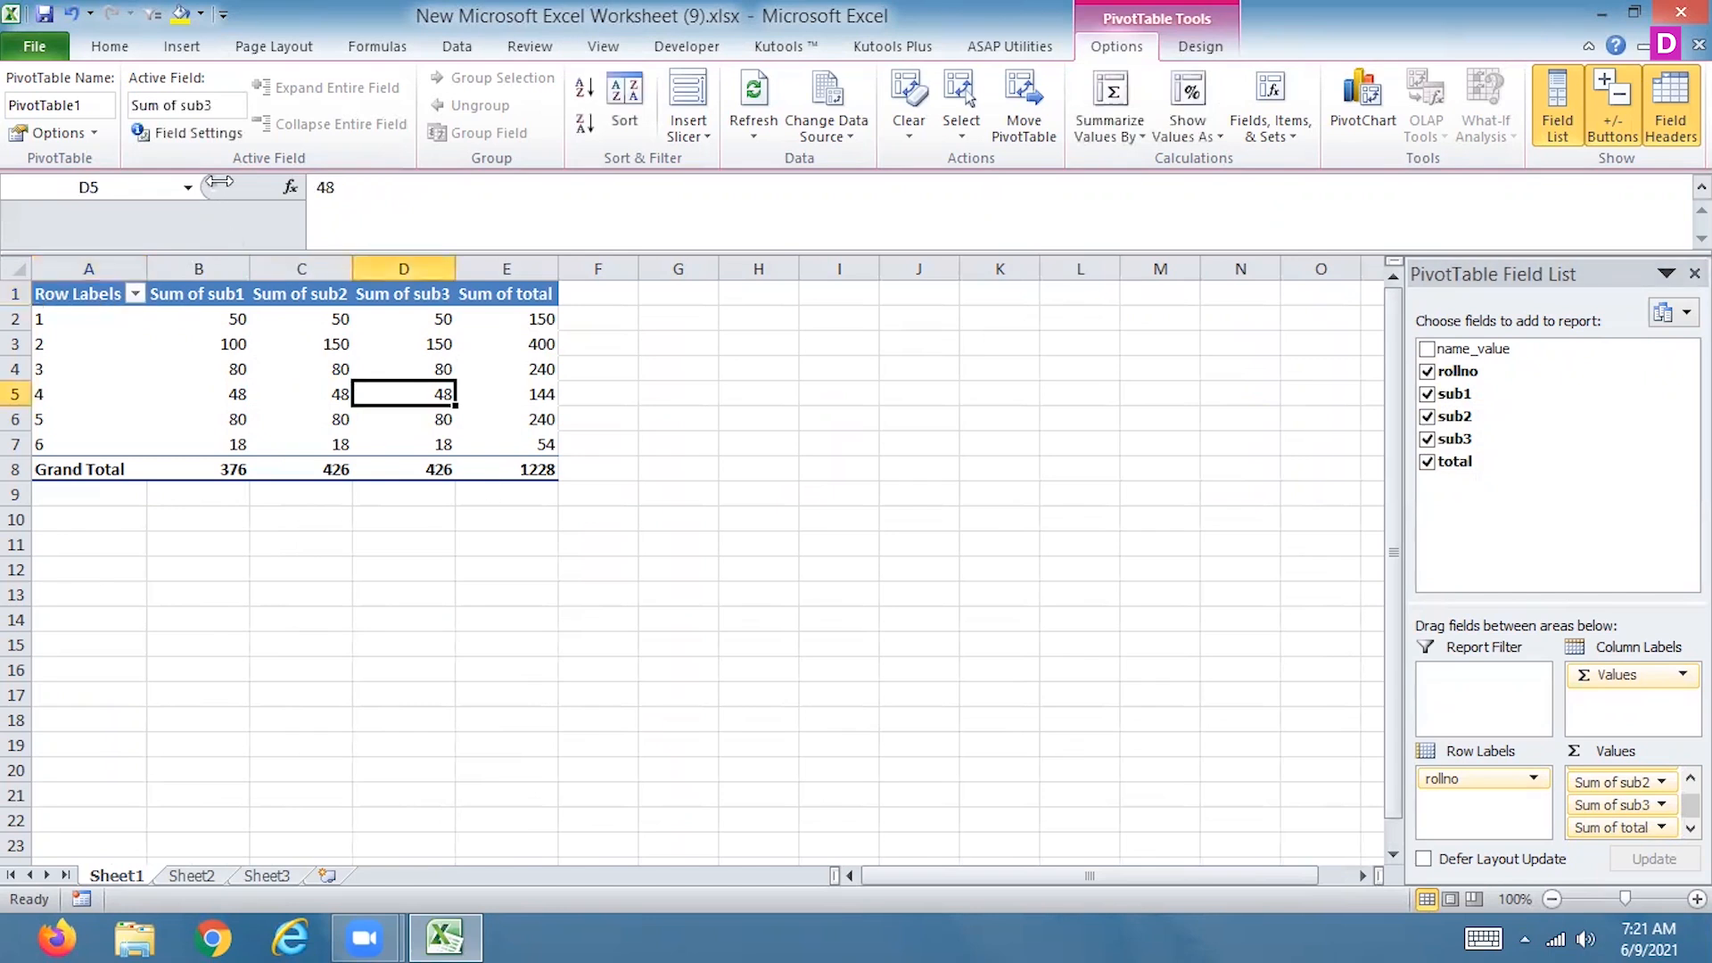
left_click(181, 46)
left_click(476, 105)
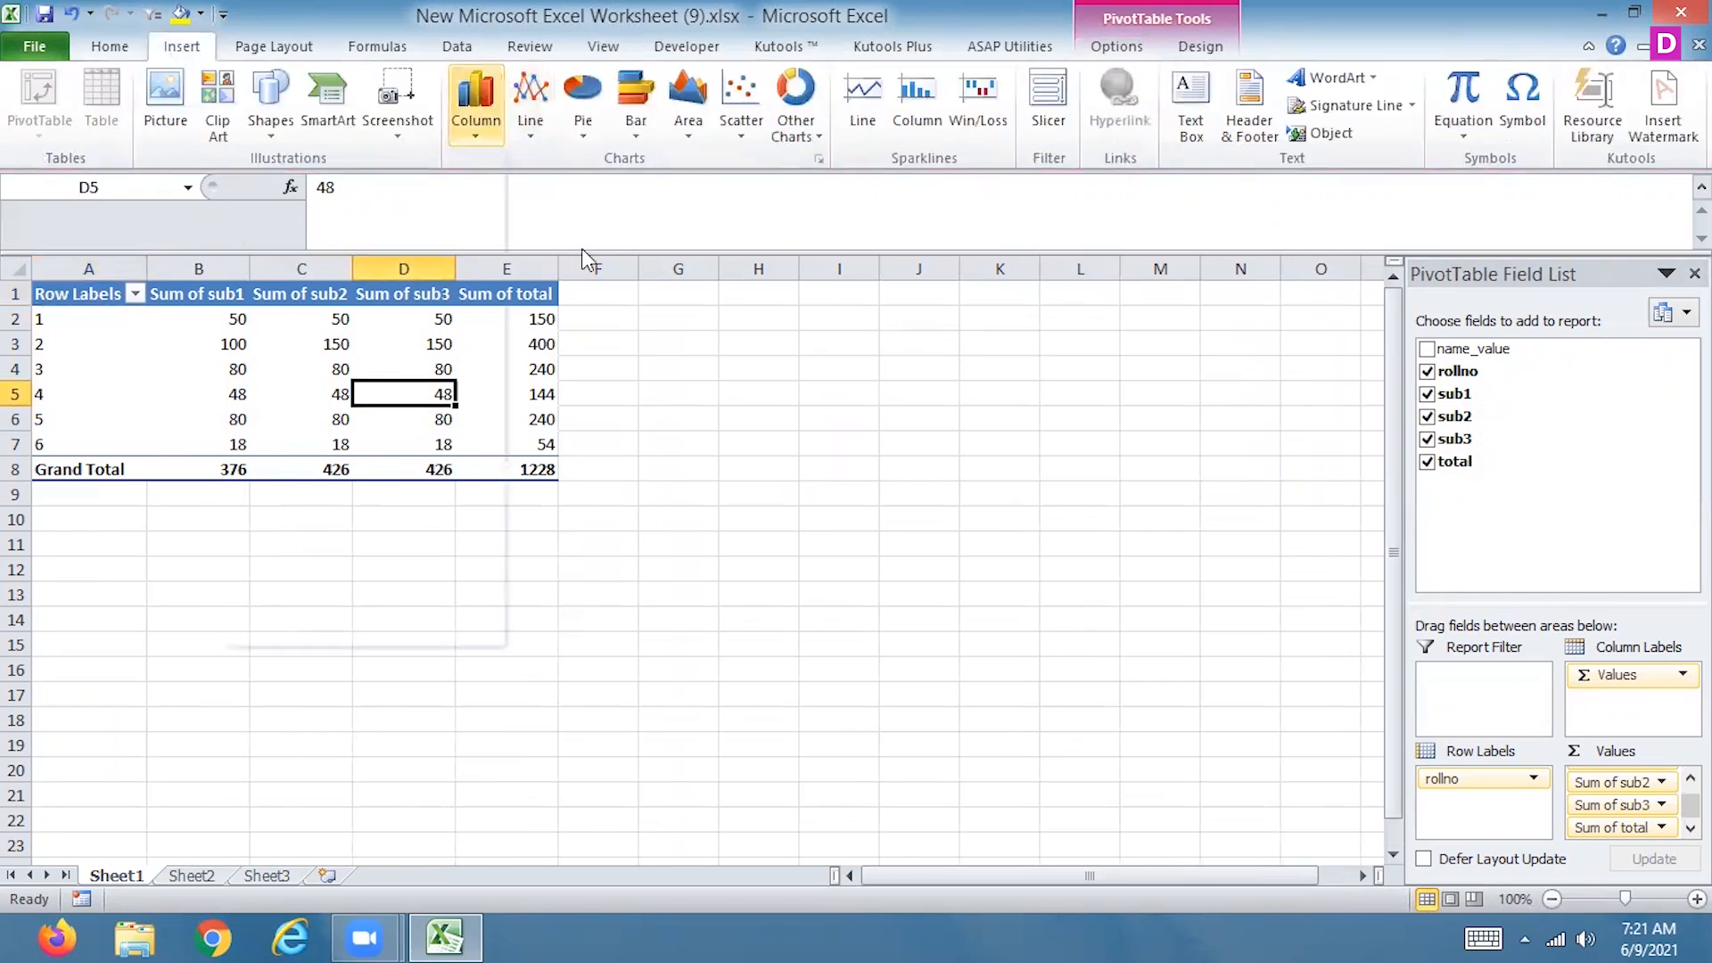
left_click(270, 417)
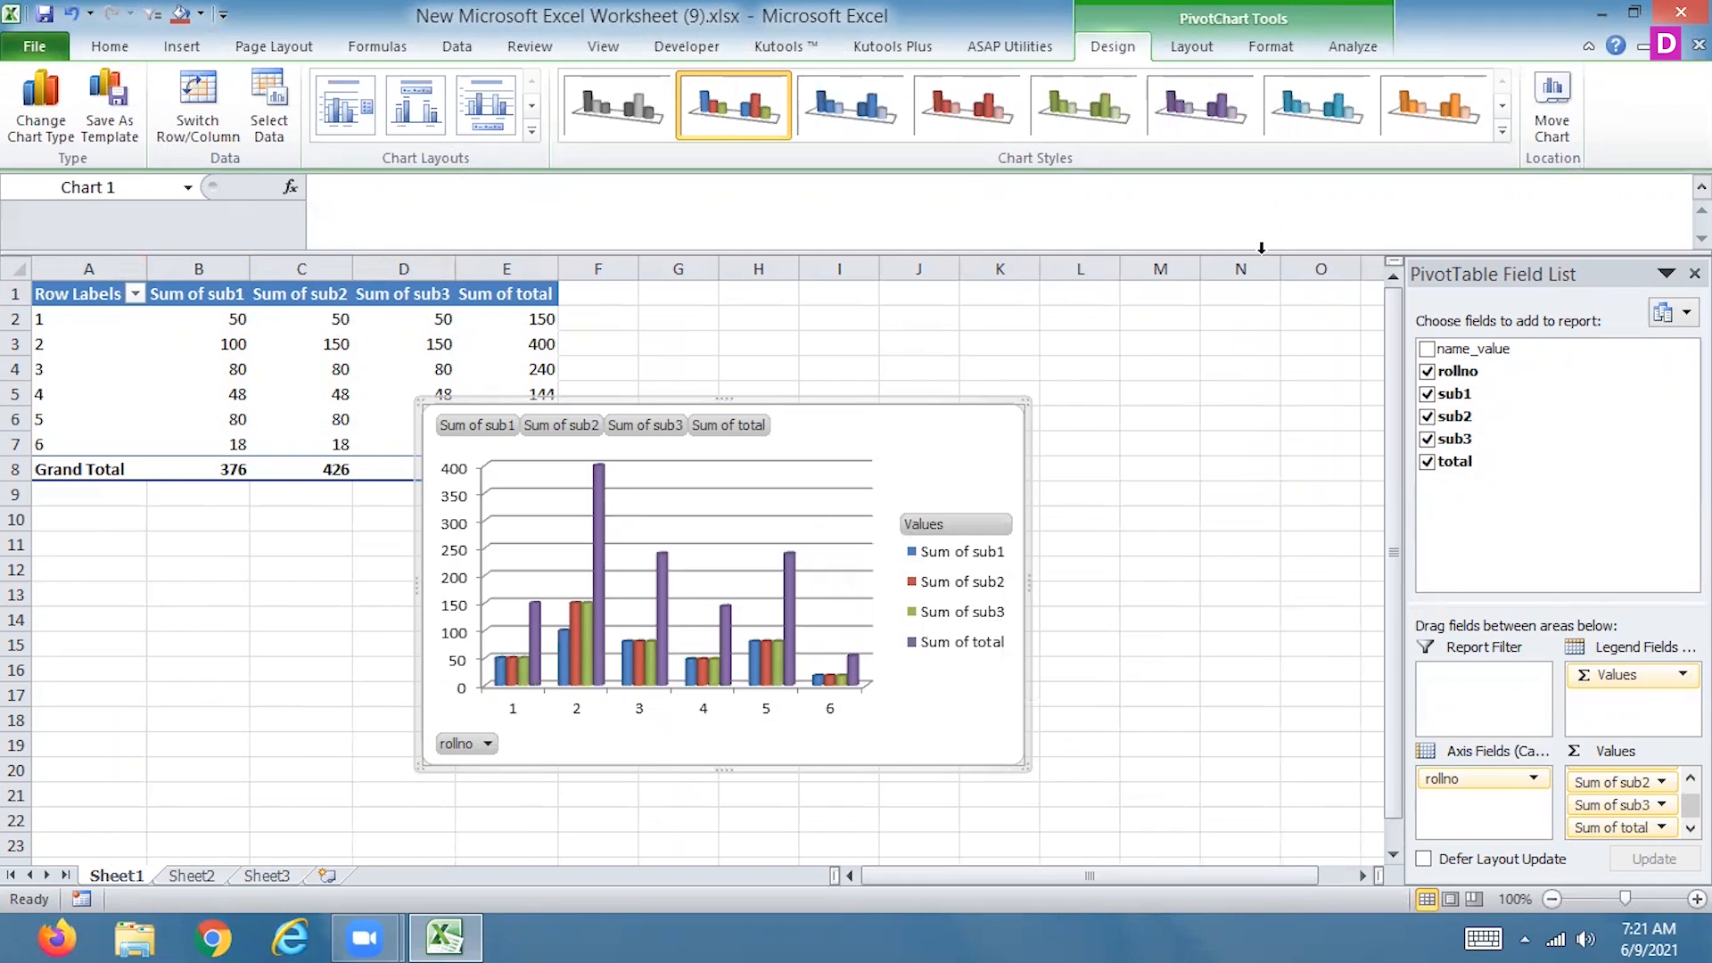
Insert a slicer for the name_value field and place it beside the PivotChart
left_click(1356, 49)
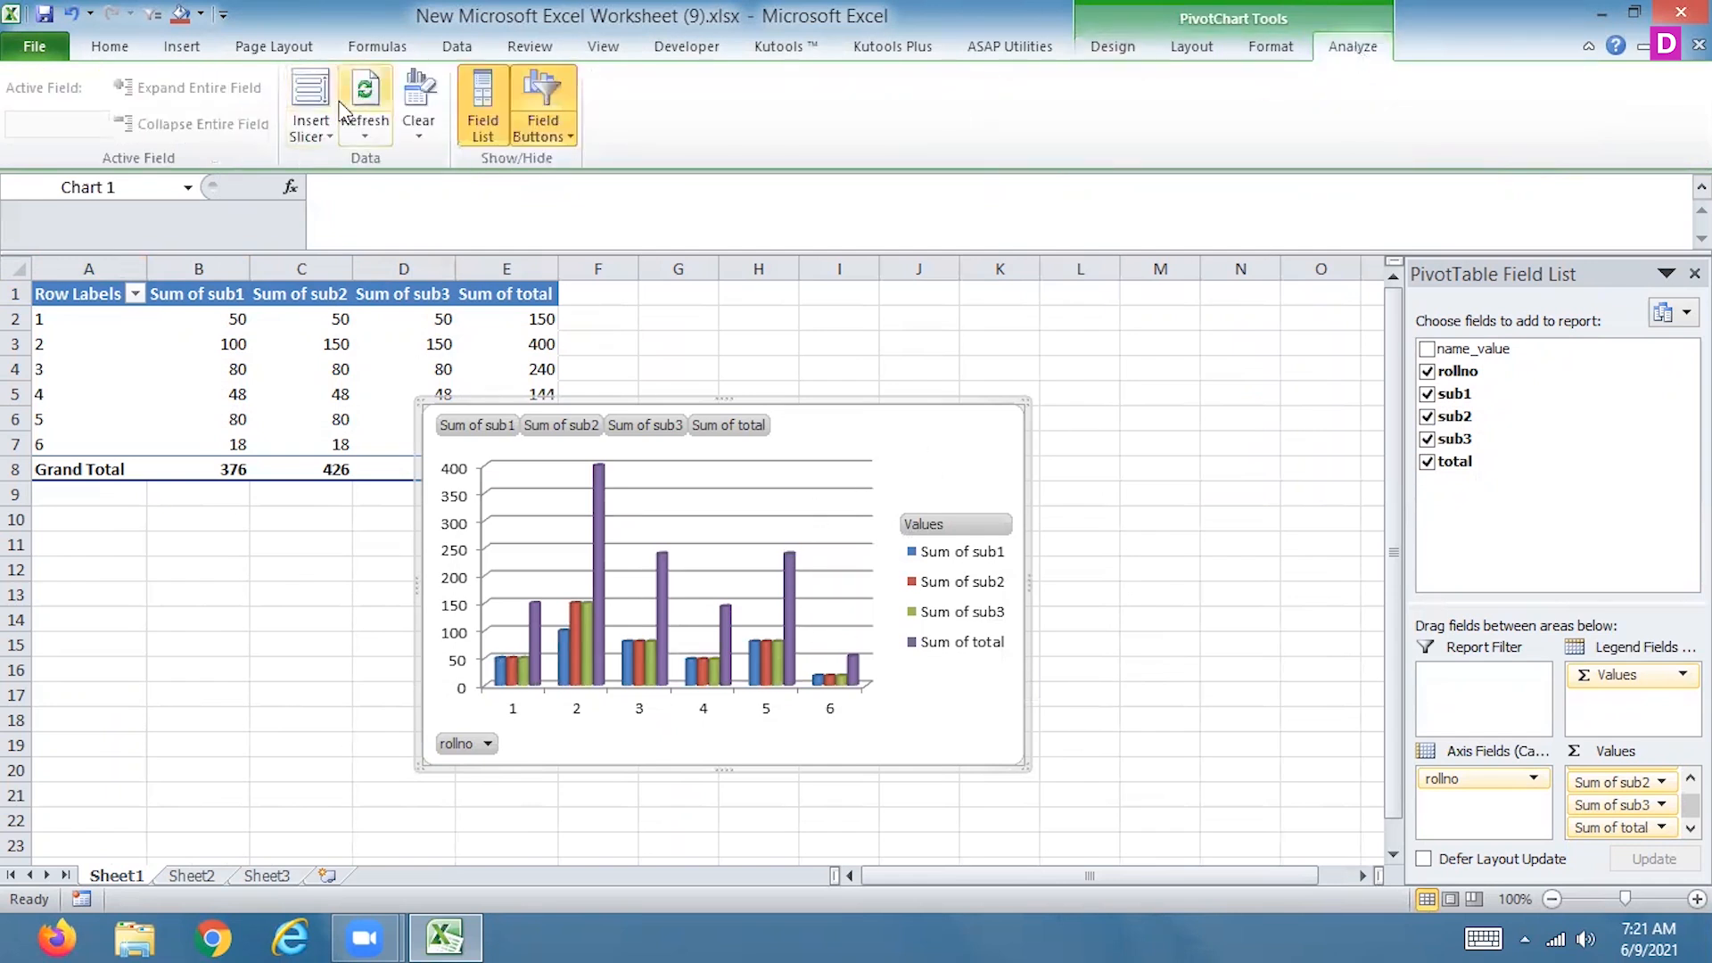
left_click(312, 94)
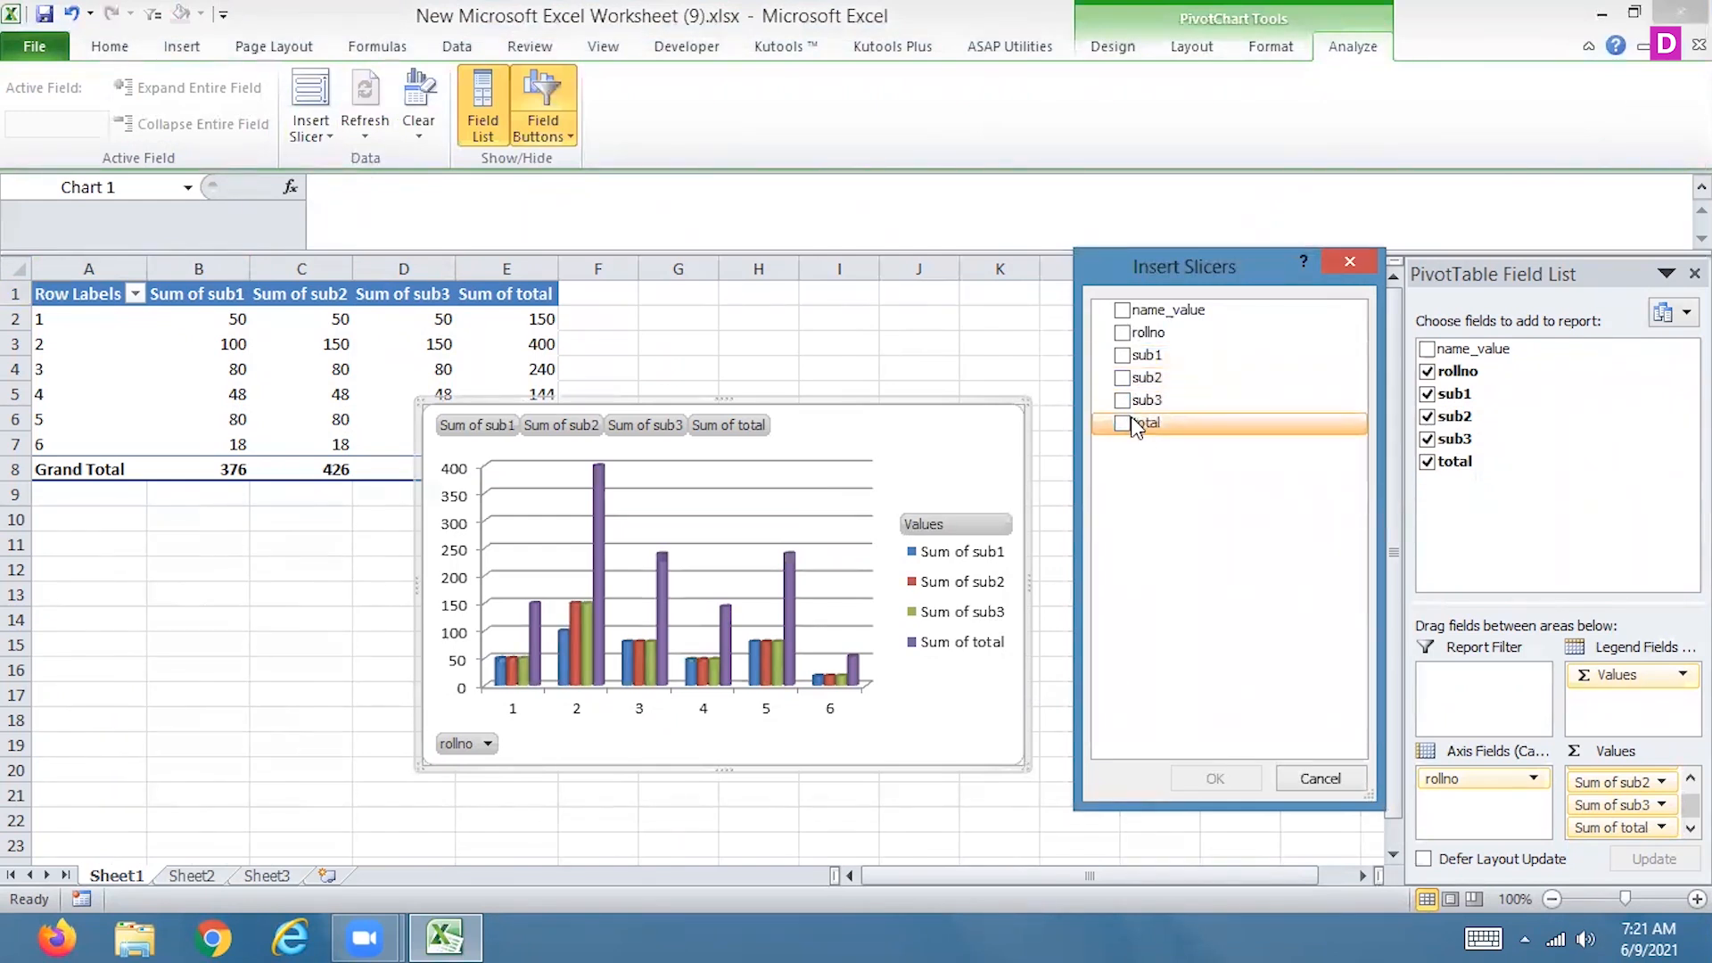
left_click(1122, 310)
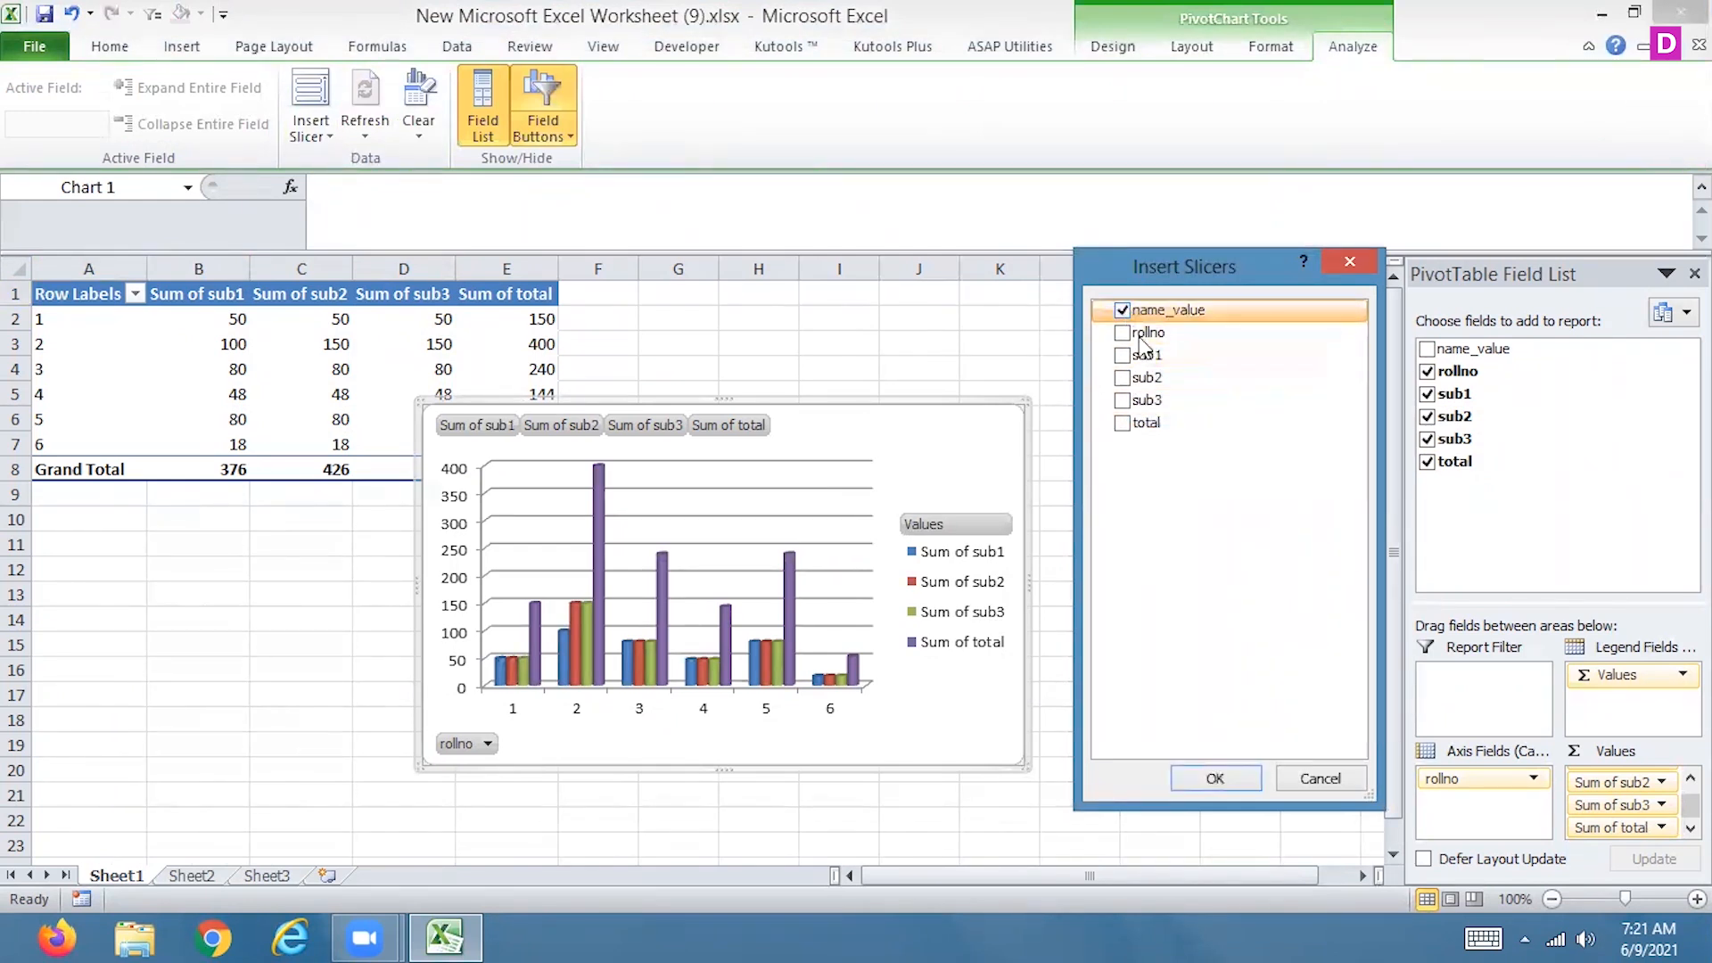
left_click(1218, 779)
left_click_drag(738, 447, 1246, 433)
Filter the PivotTable and PivotChart to fds, abc1 and xyz with the name_value slicer
left_click(1155, 539)
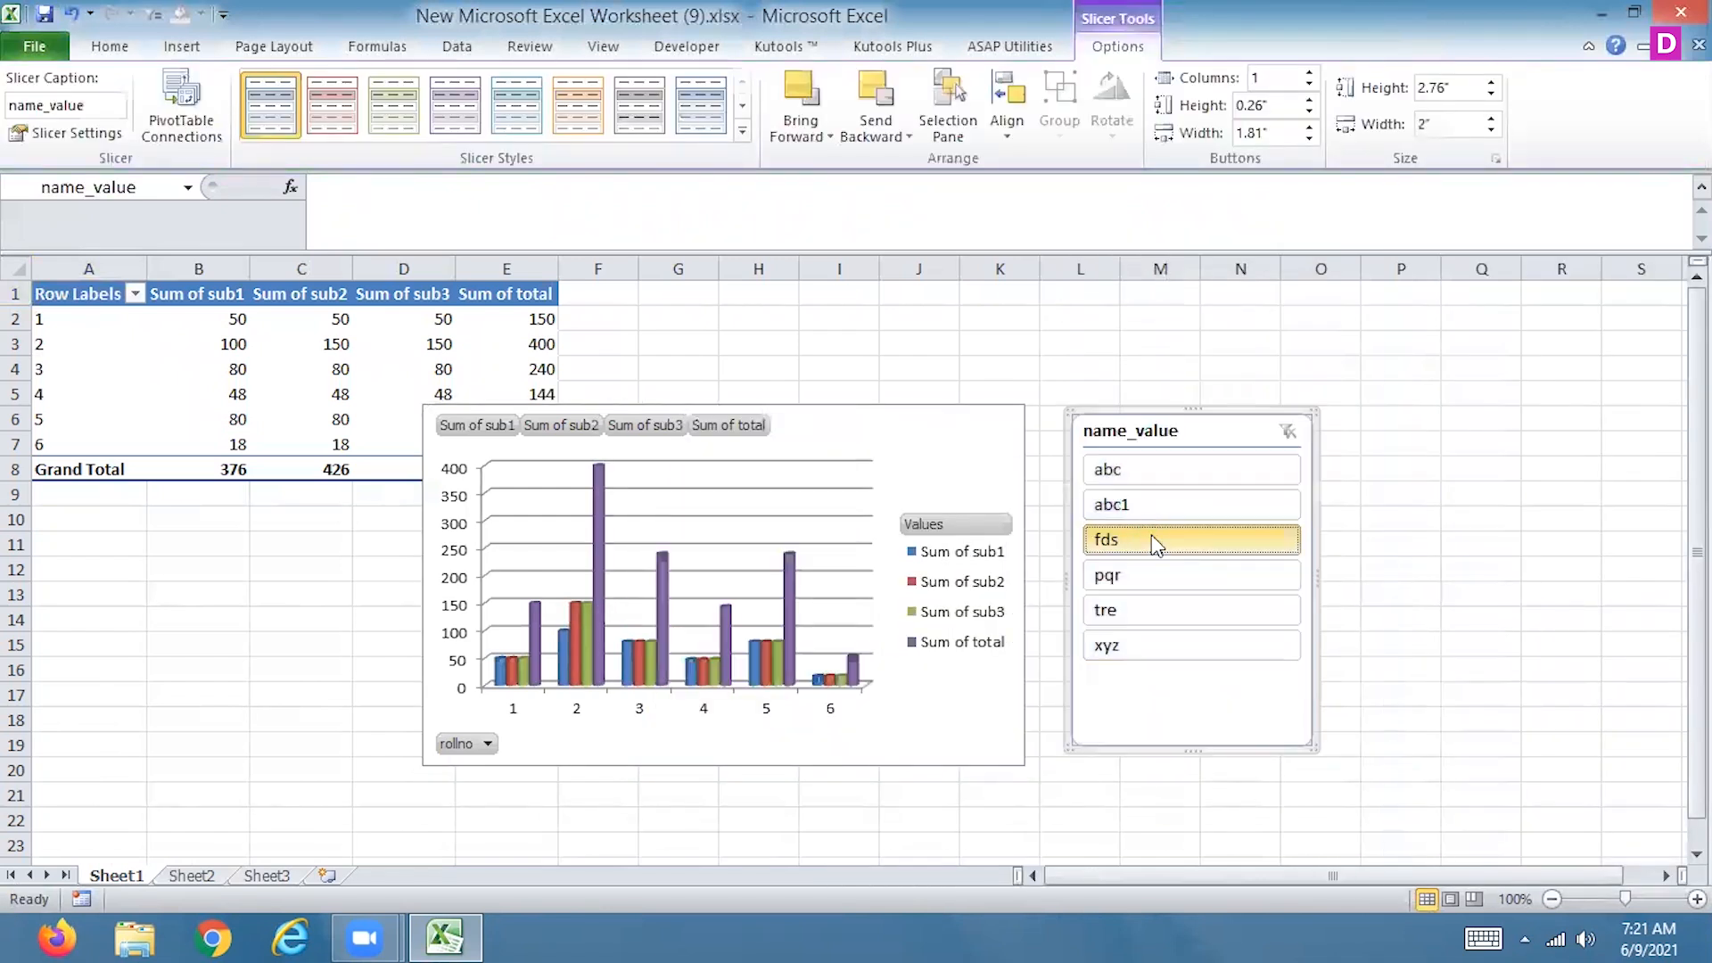
left_click(1164, 504, "ctrl")
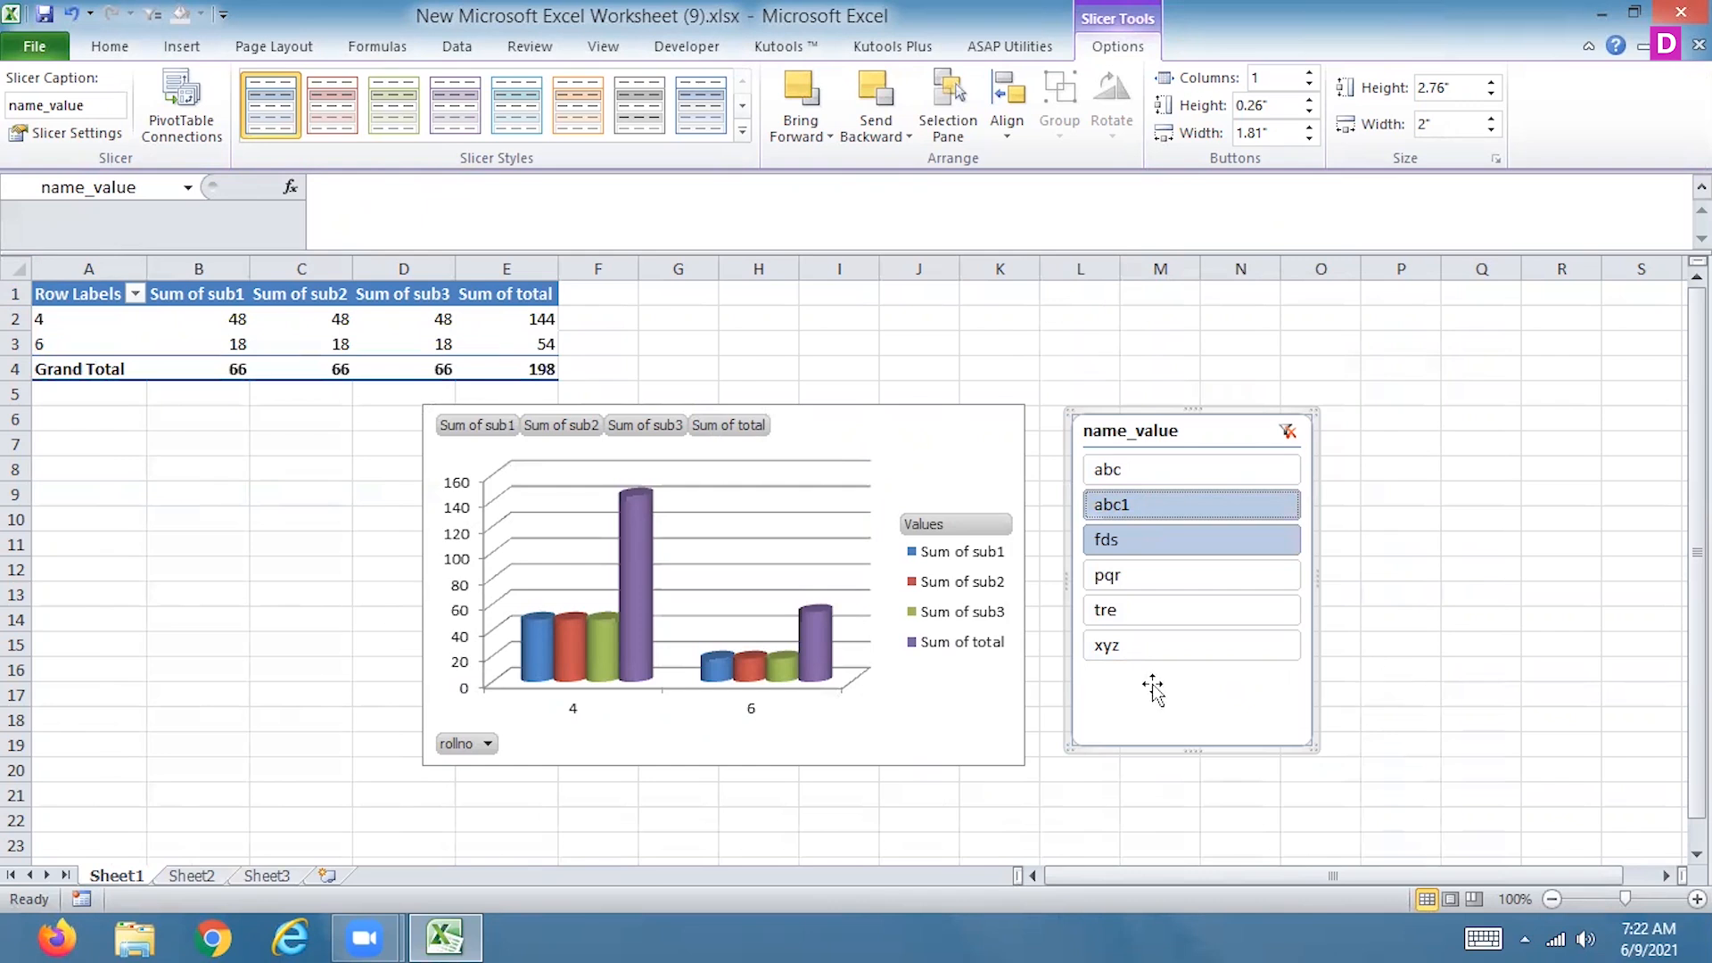
left_click(1168, 649, "ctrl")
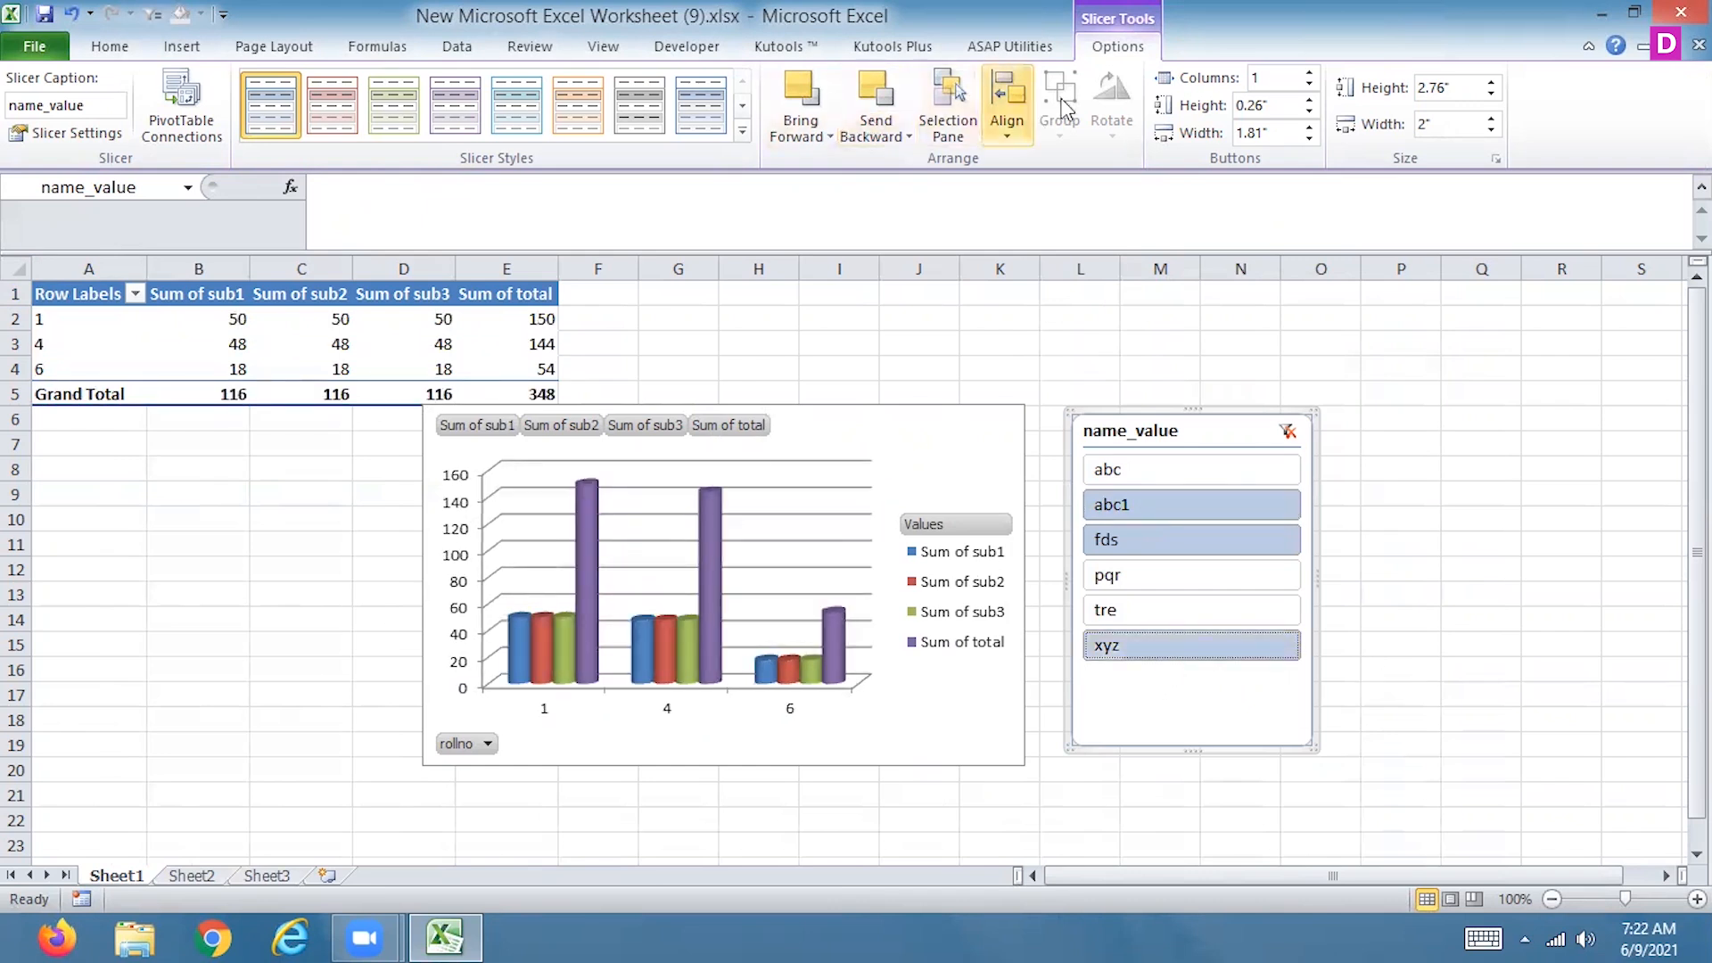
Show data labels on the PivotChart's columns and remove the Sum of total field from its values
left_click(965, 461)
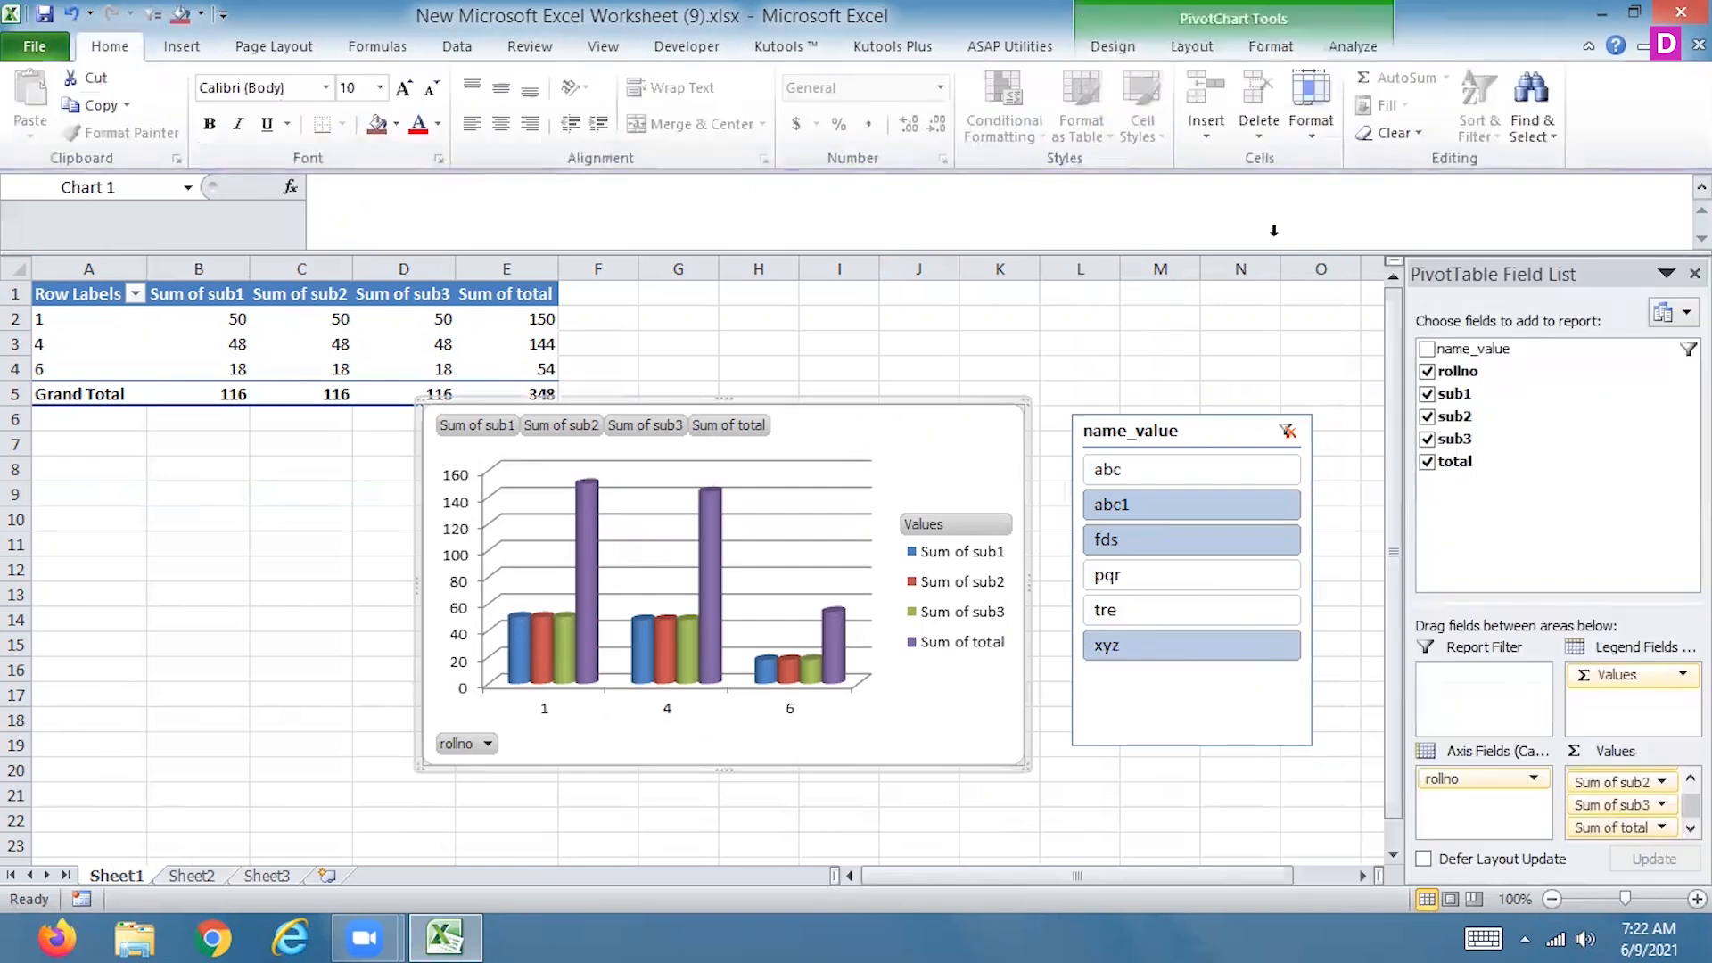
left_click(1185, 52)
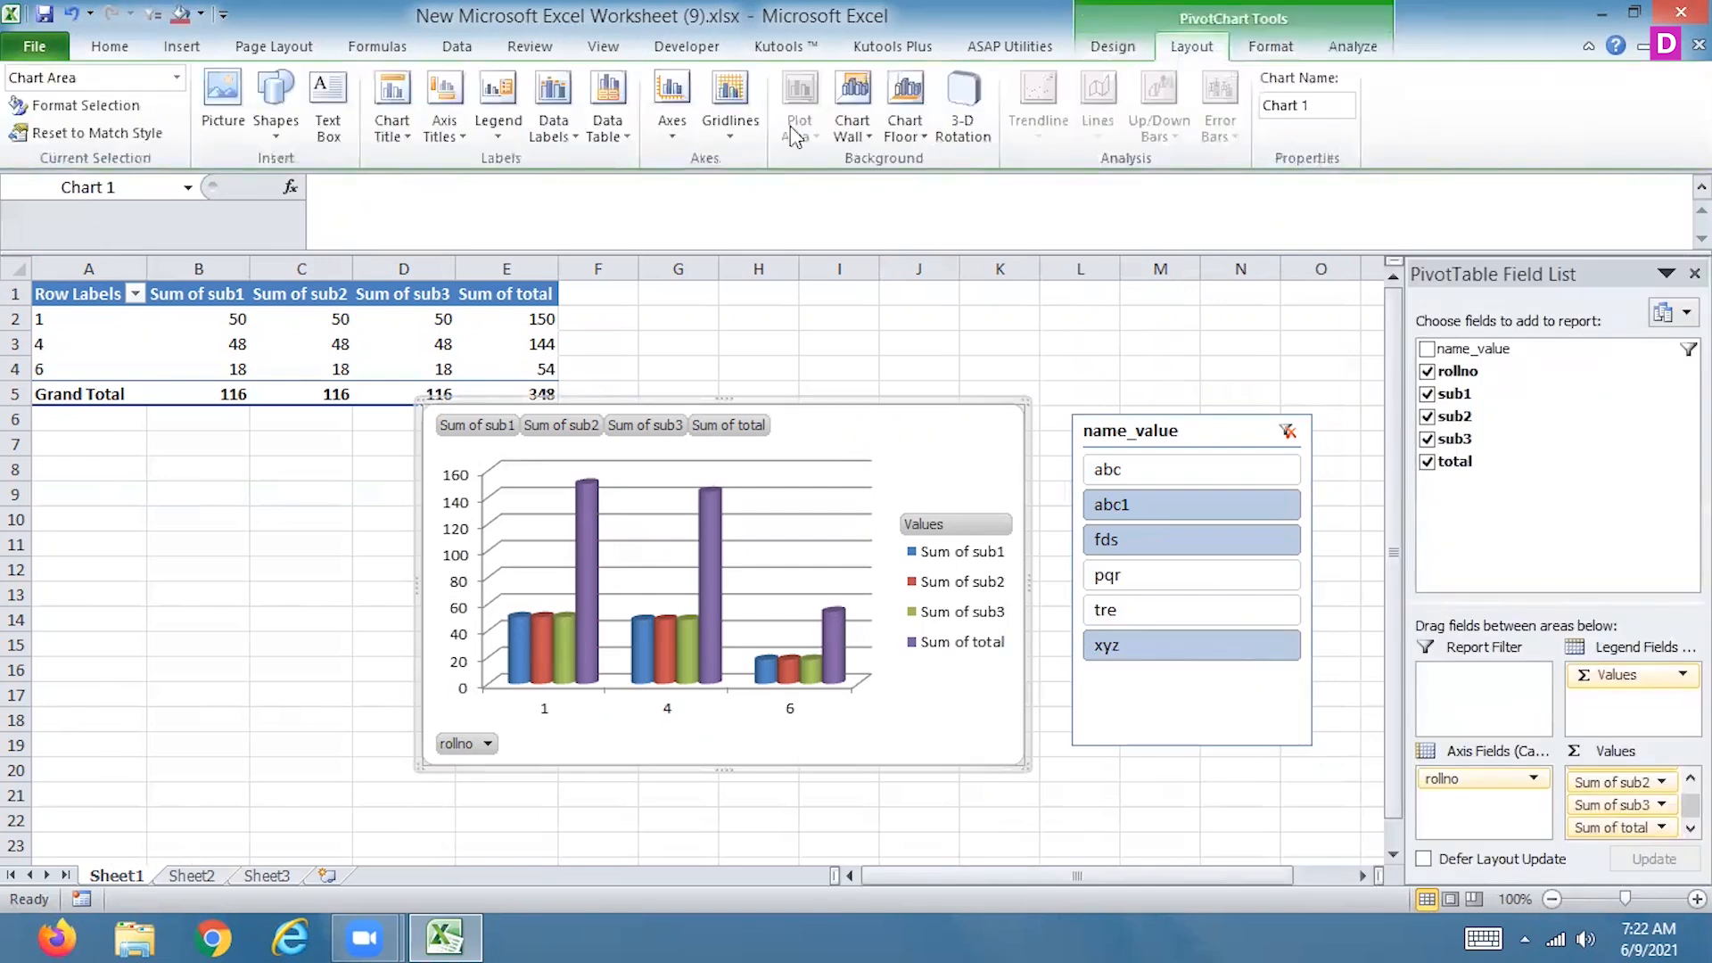
left_click(496, 114)
left_click(468, 136)
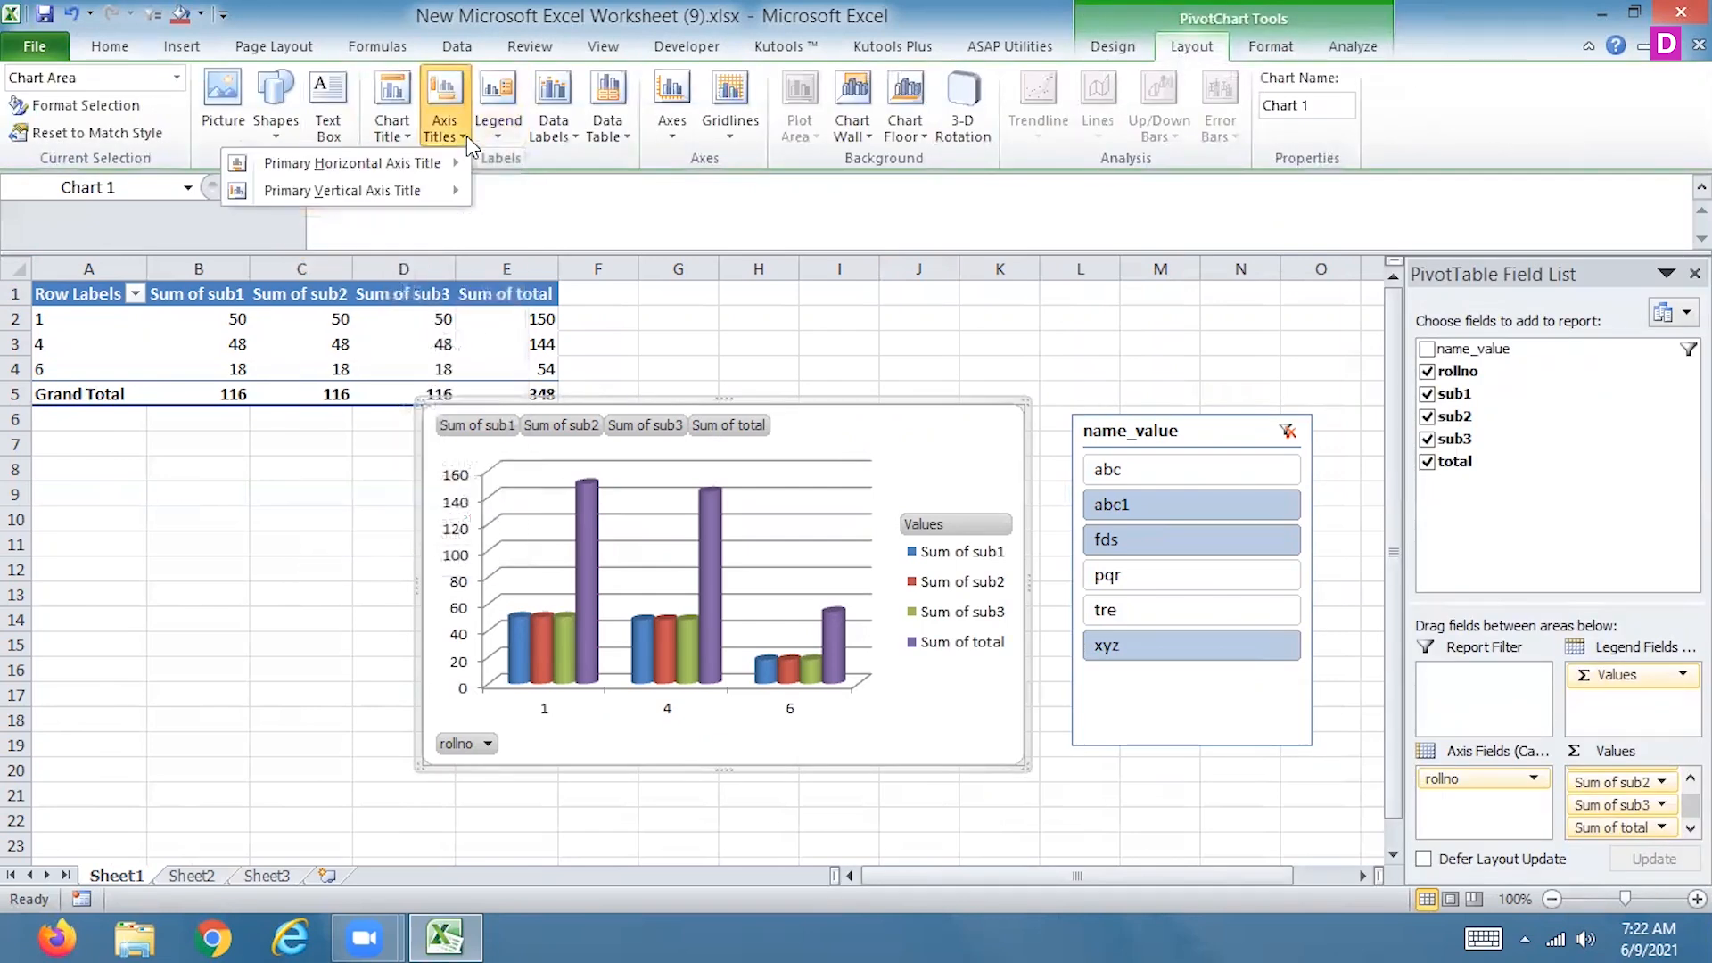
left_click(559, 132)
left_click(491, 228)
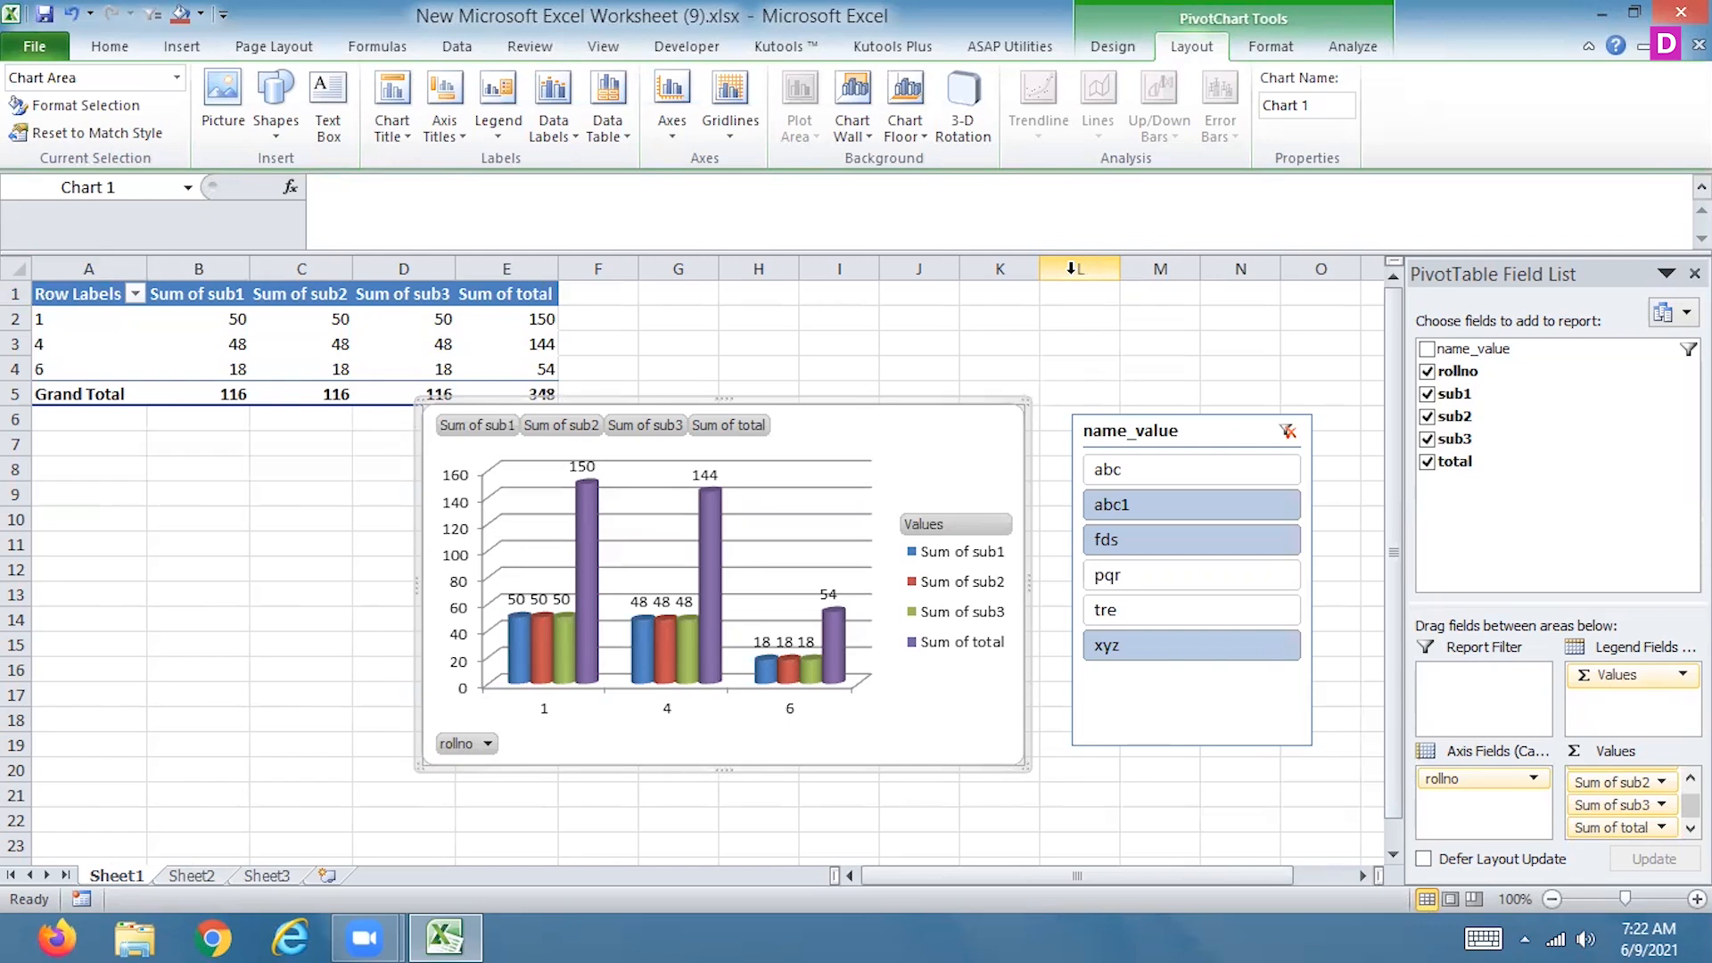
left_click_drag(1639, 829, 1597, 535)
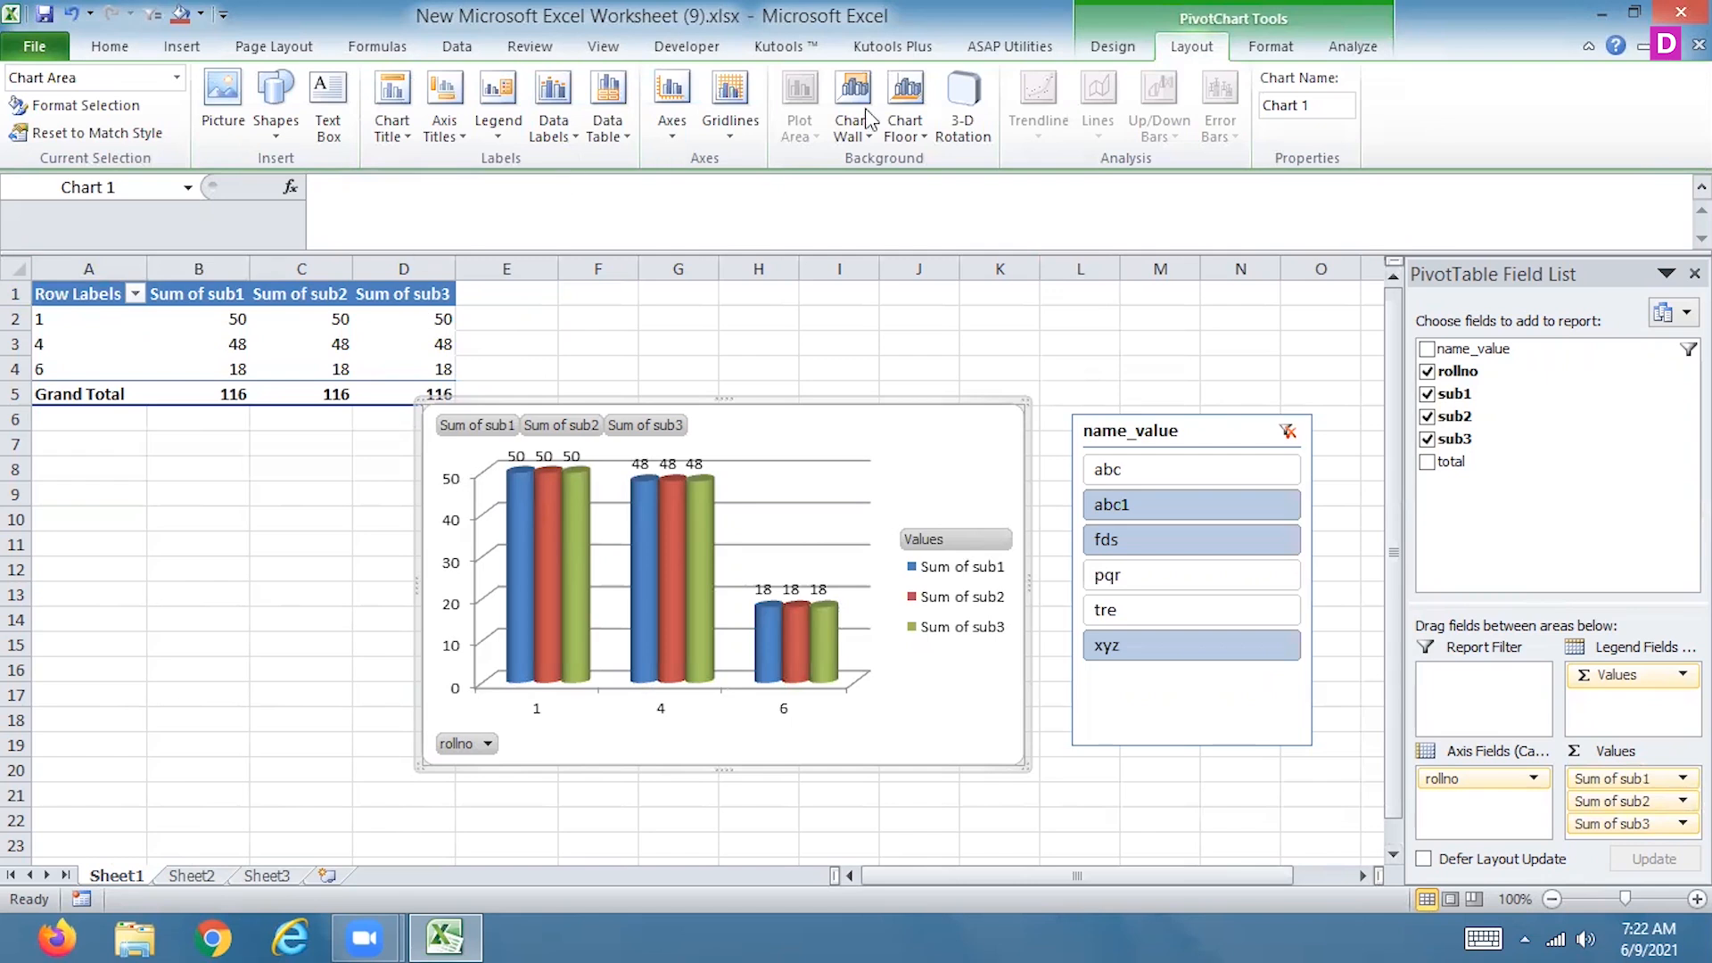
left_click(1350, 46)
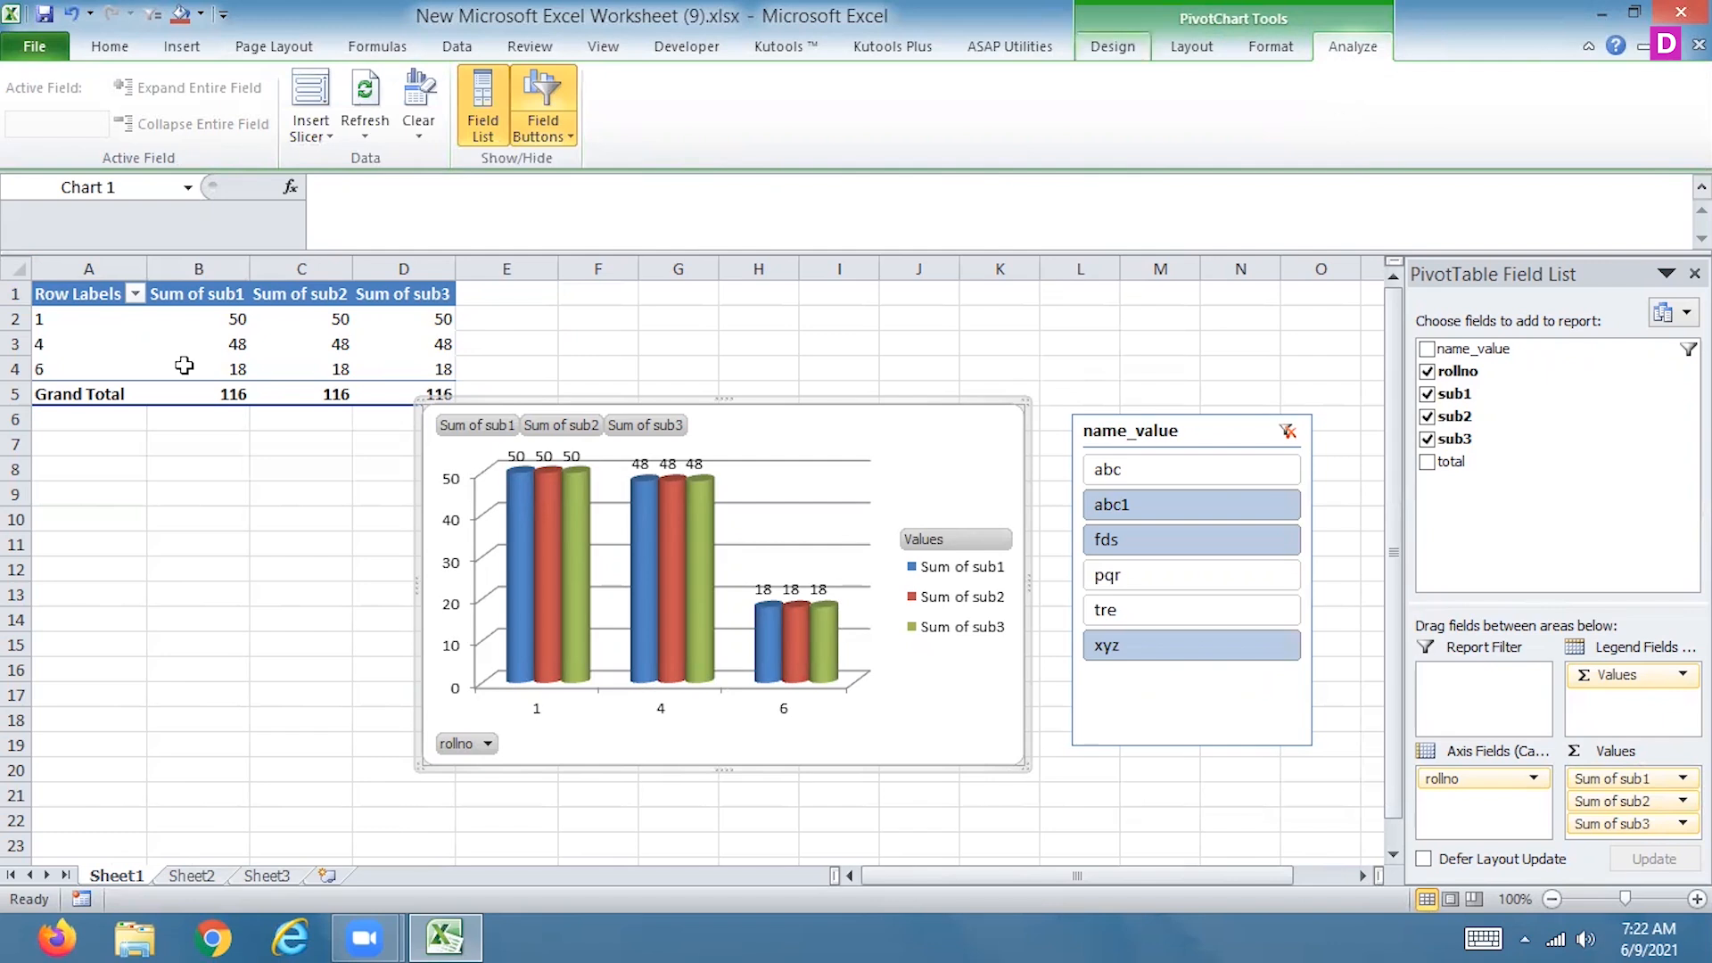
Add abc, pqr and tre to the name_value slicer's selection
left_click_drag(38, 324, 400, 368)
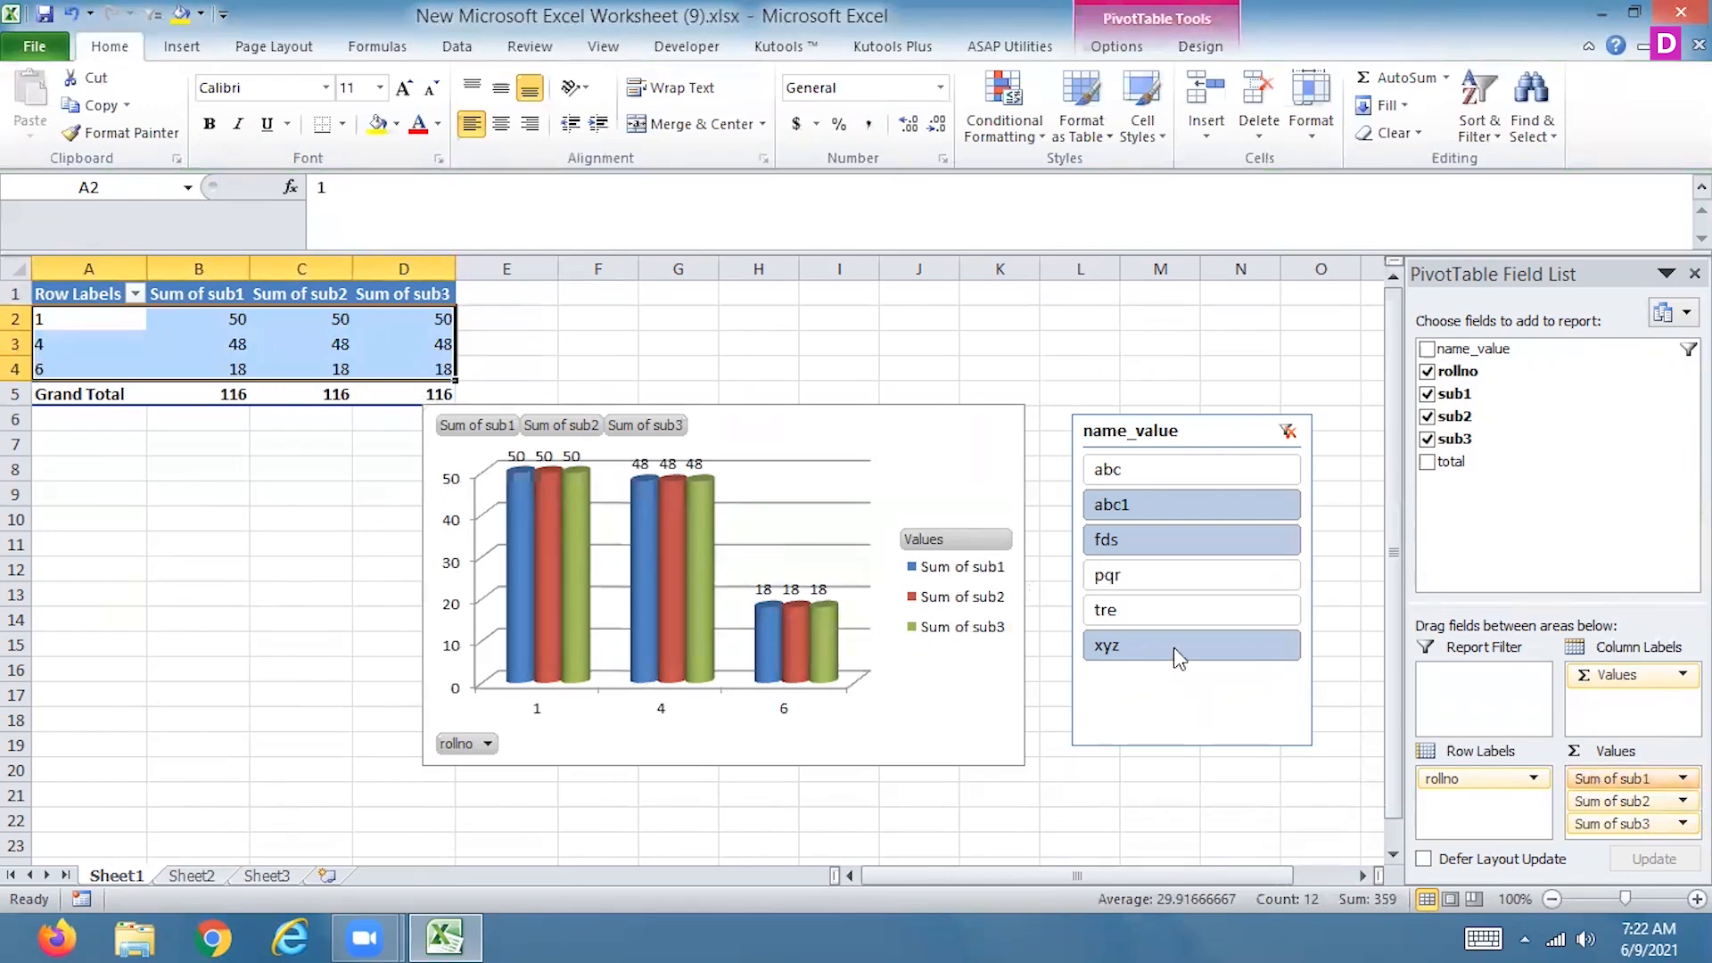
left_click(1150, 467, "ctrl")
left_click(1132, 573, "ctrl")
left_click(1204, 608, "ctrl")
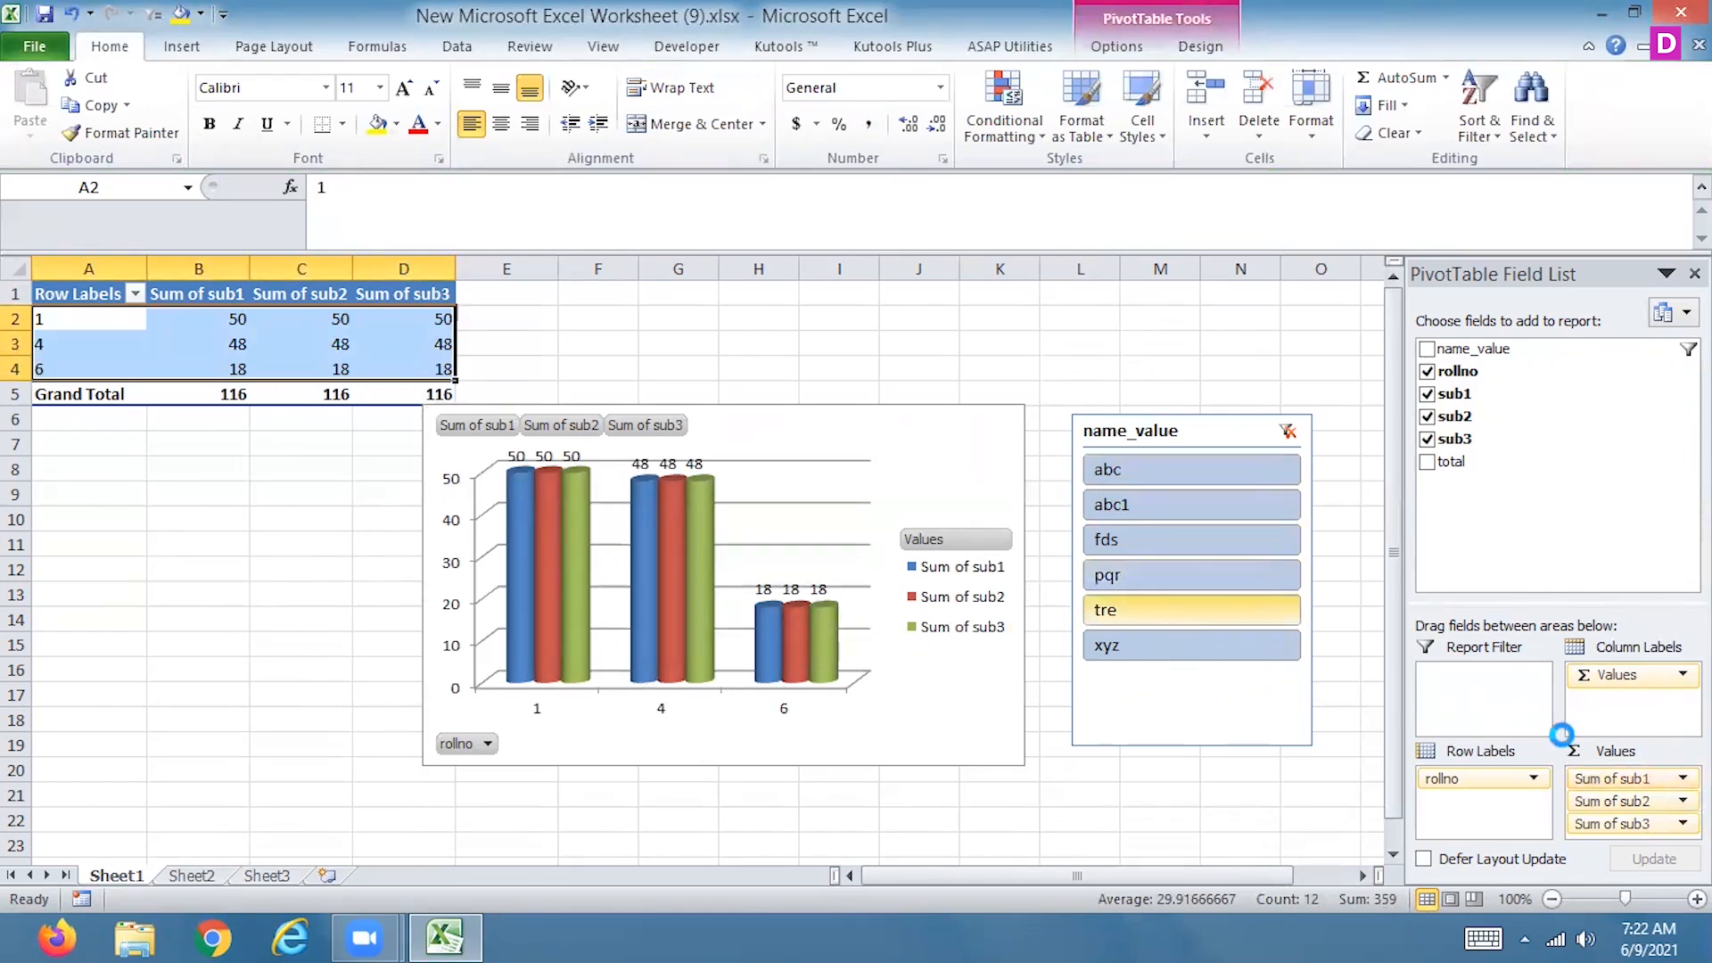
Copy the PivotTable's data rows A2:D7, without headings and grand total, into a new blank workbook at A1
left_click_drag(37, 319, 378, 431)
key("ctrl+c")
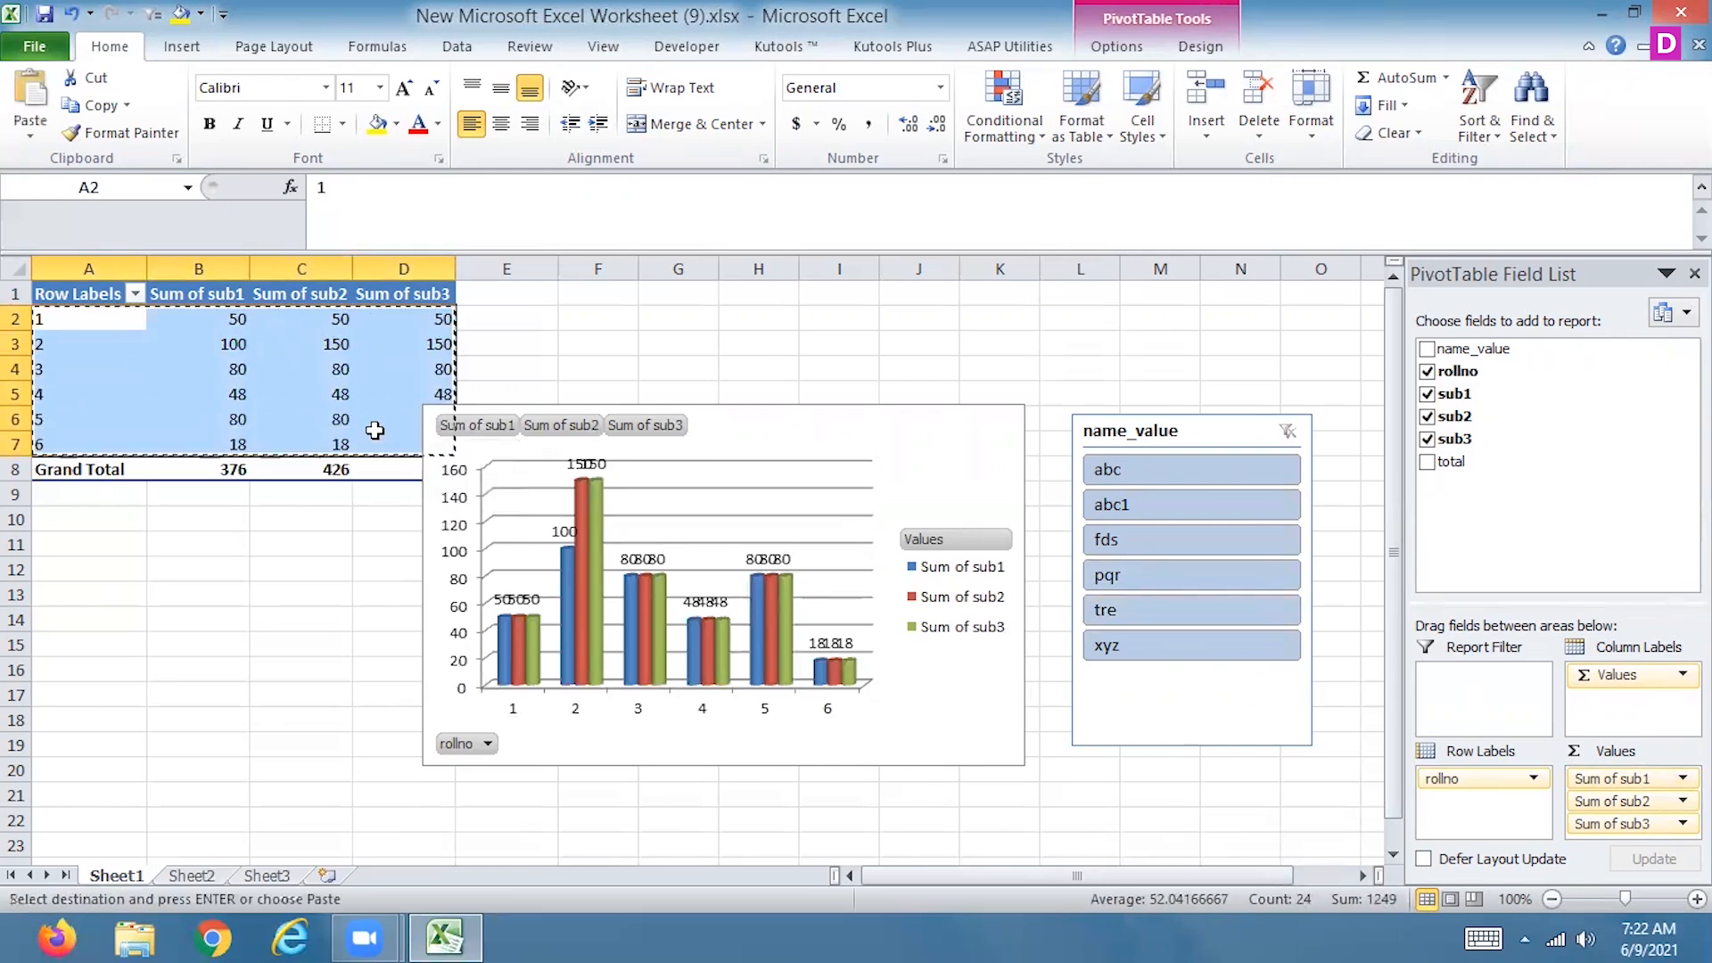
left_click(36, 49)
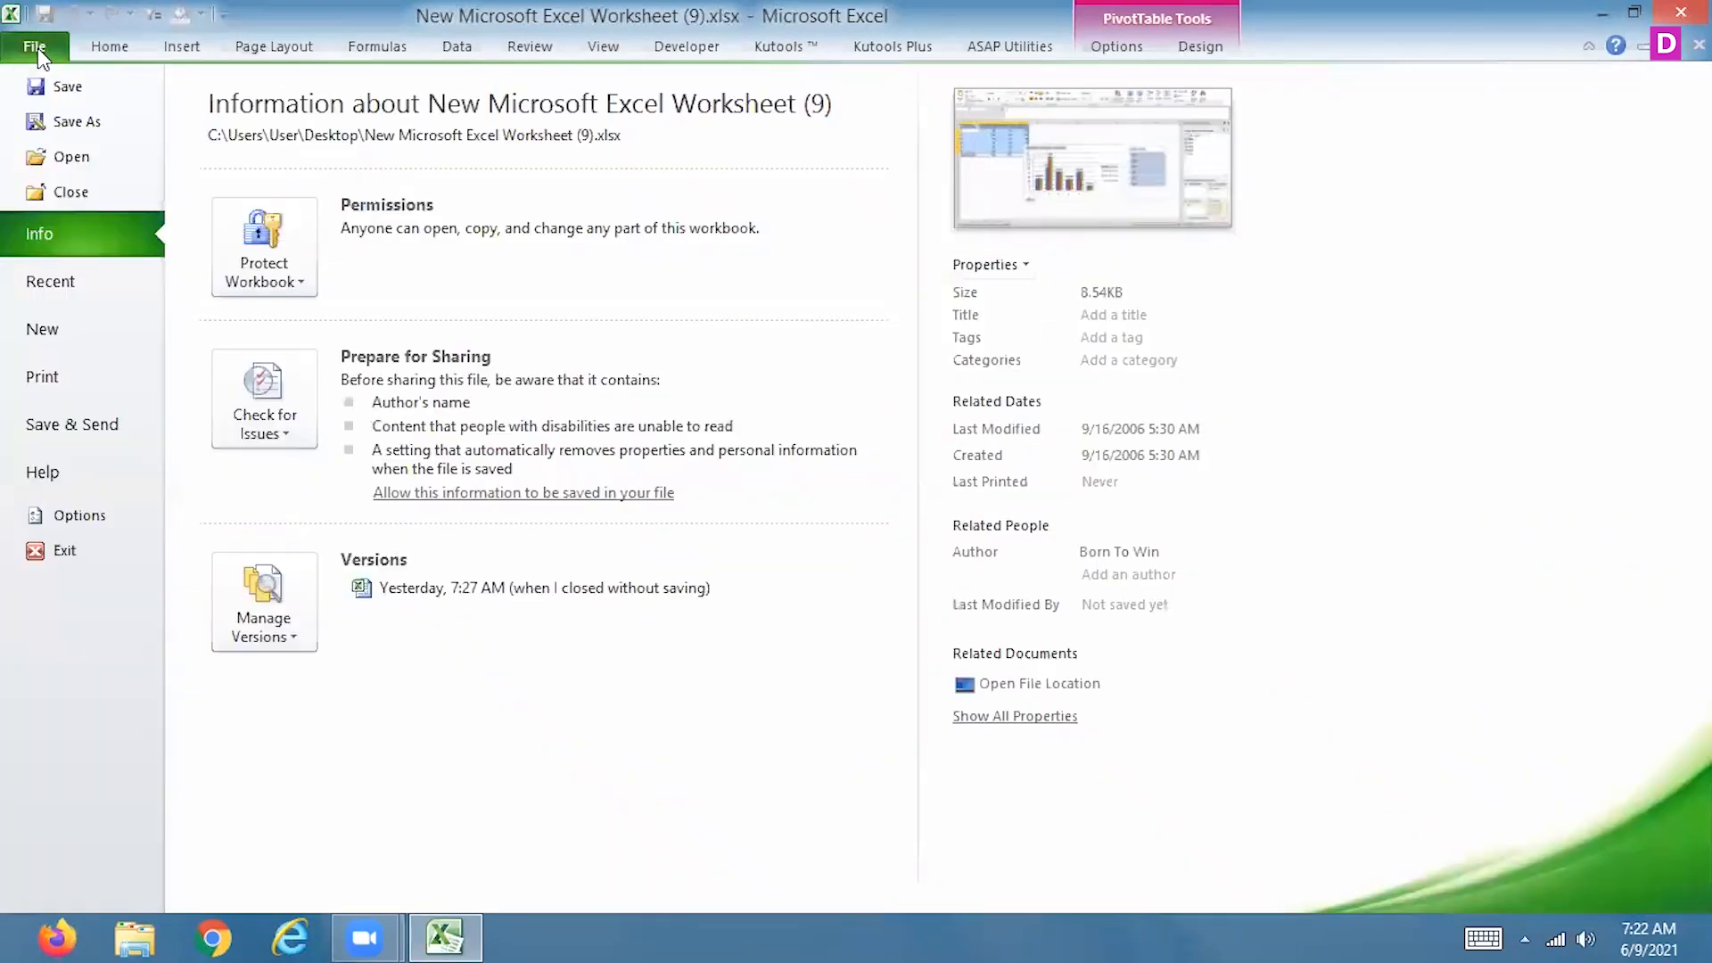
left_click(45, 329)
double_click(238, 218)
key("ctrl+v")
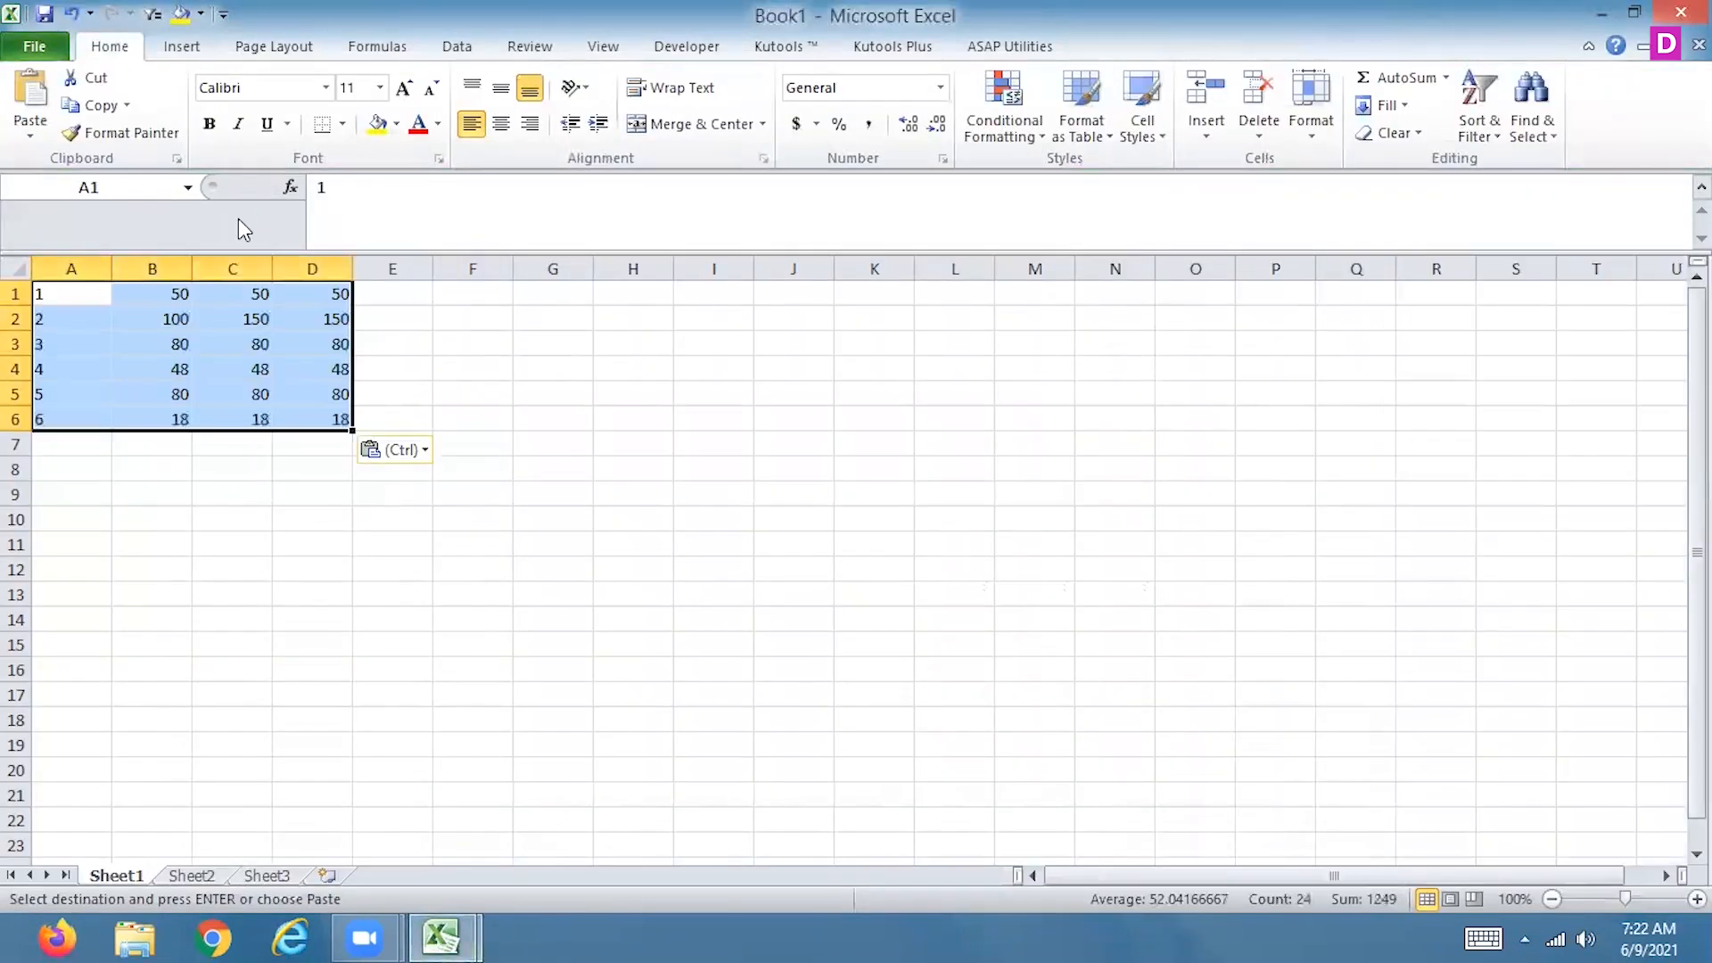
Insert an empty row above the pasted data
left_click(18, 293)
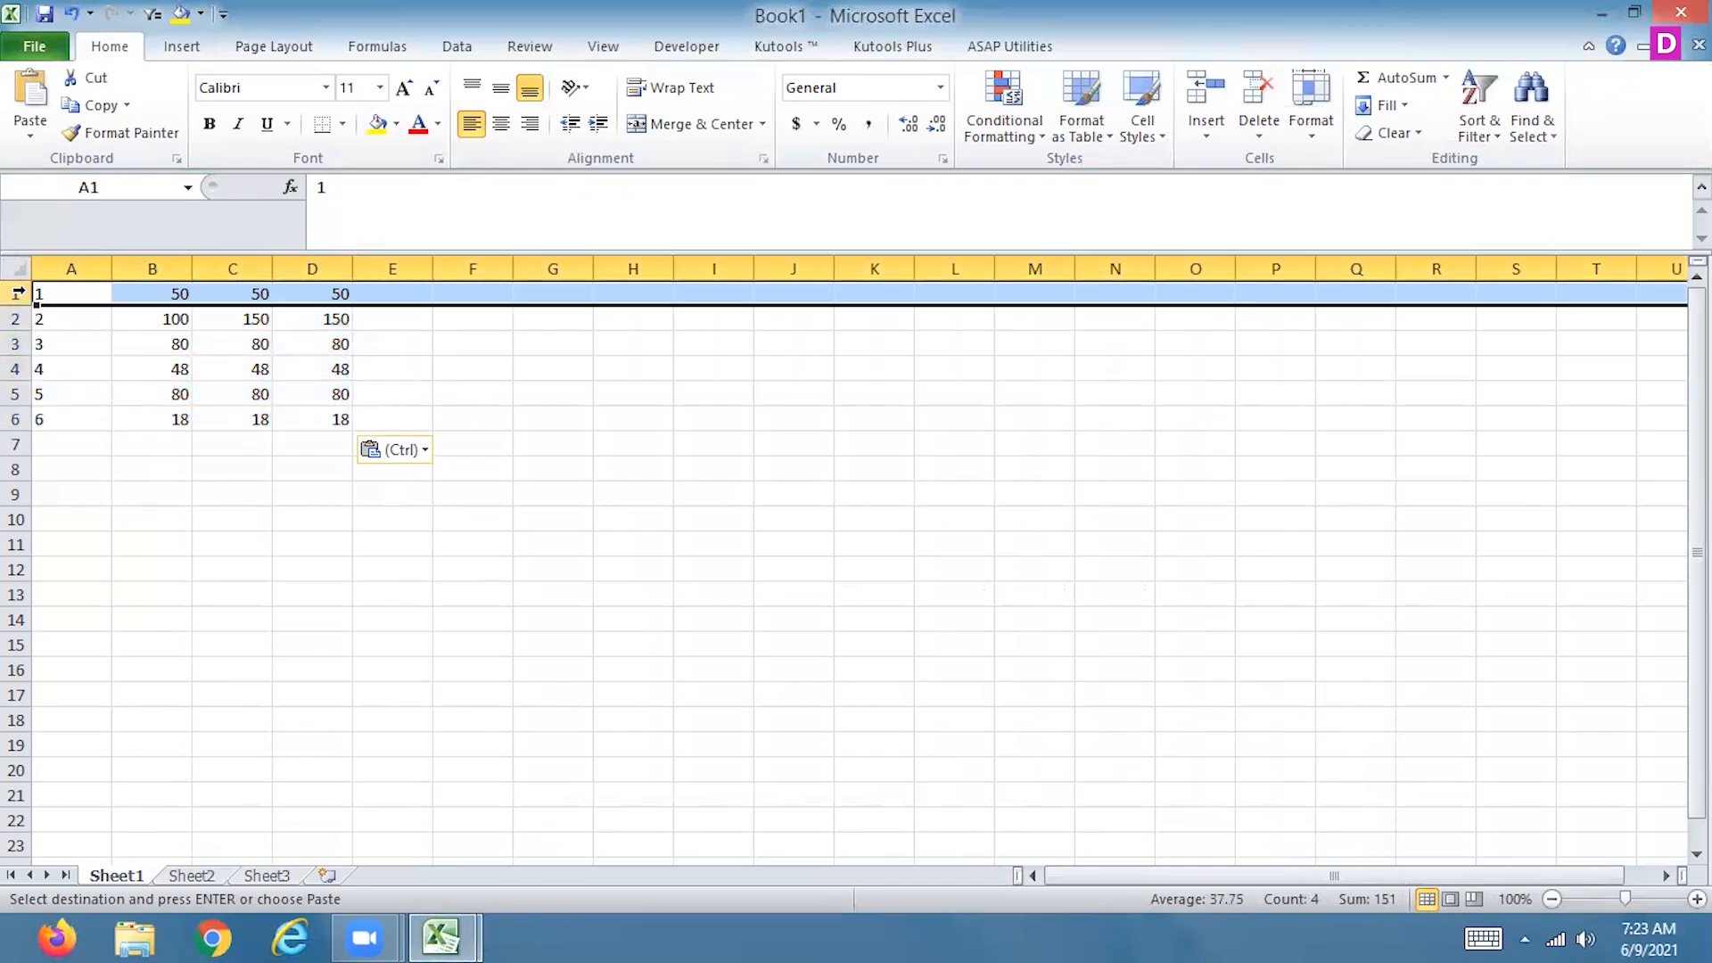
key("Escape")
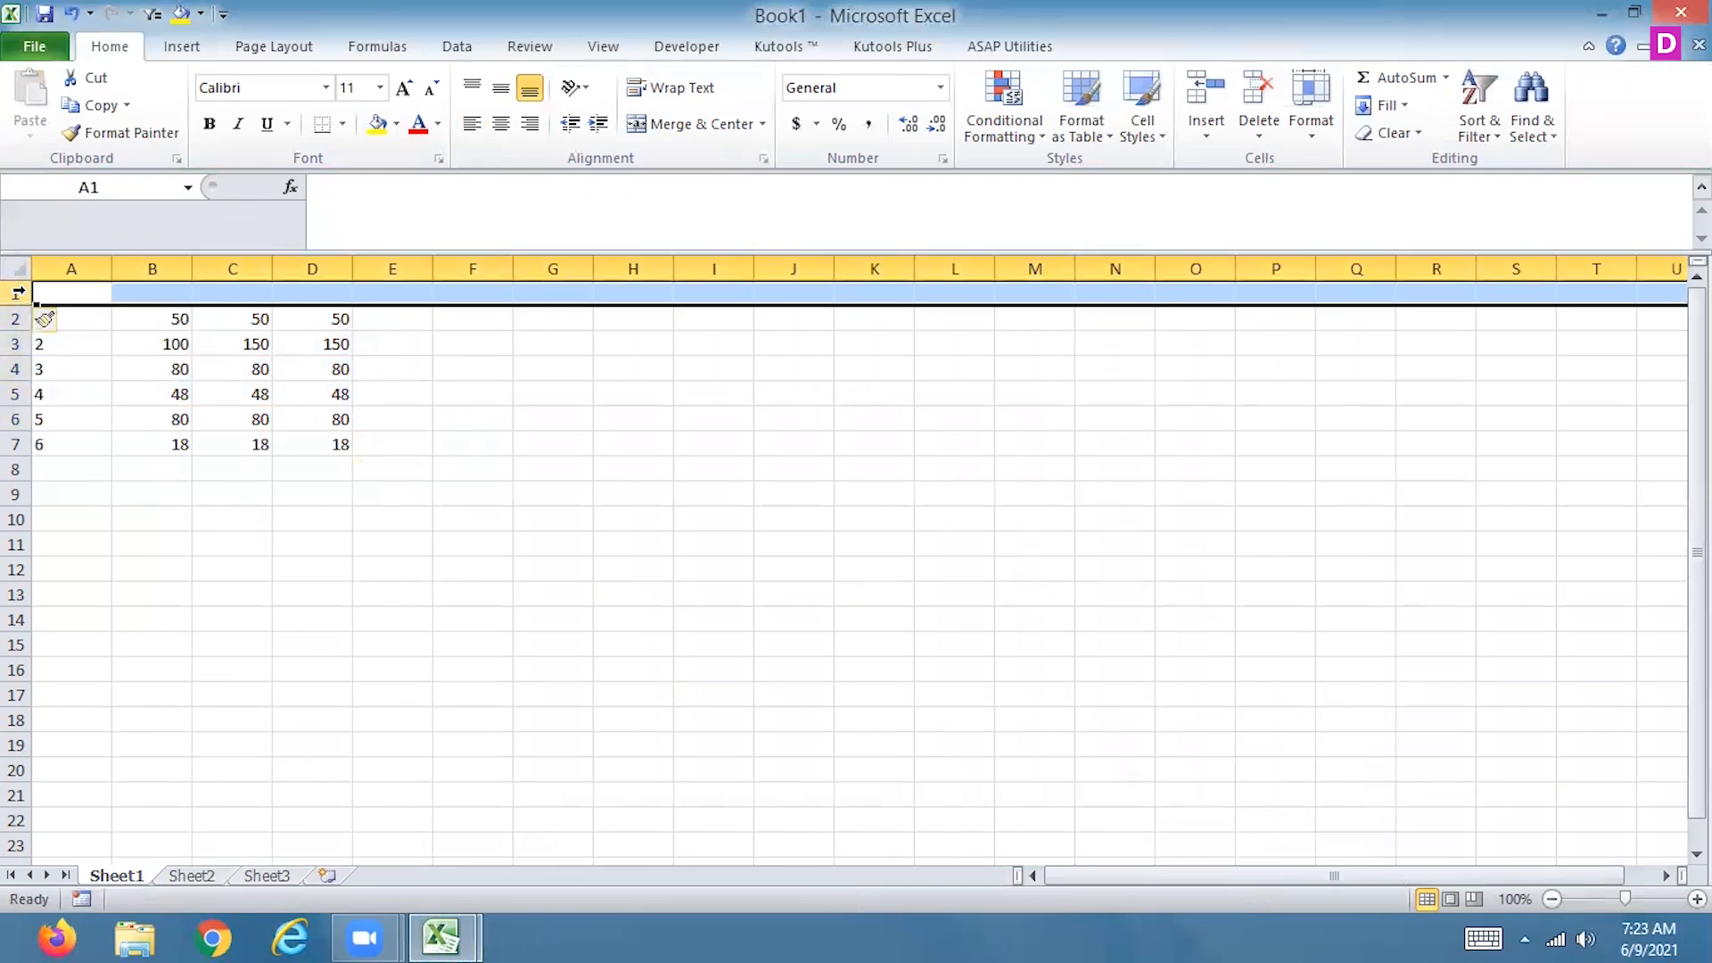
key("ctrl+shift+plus")
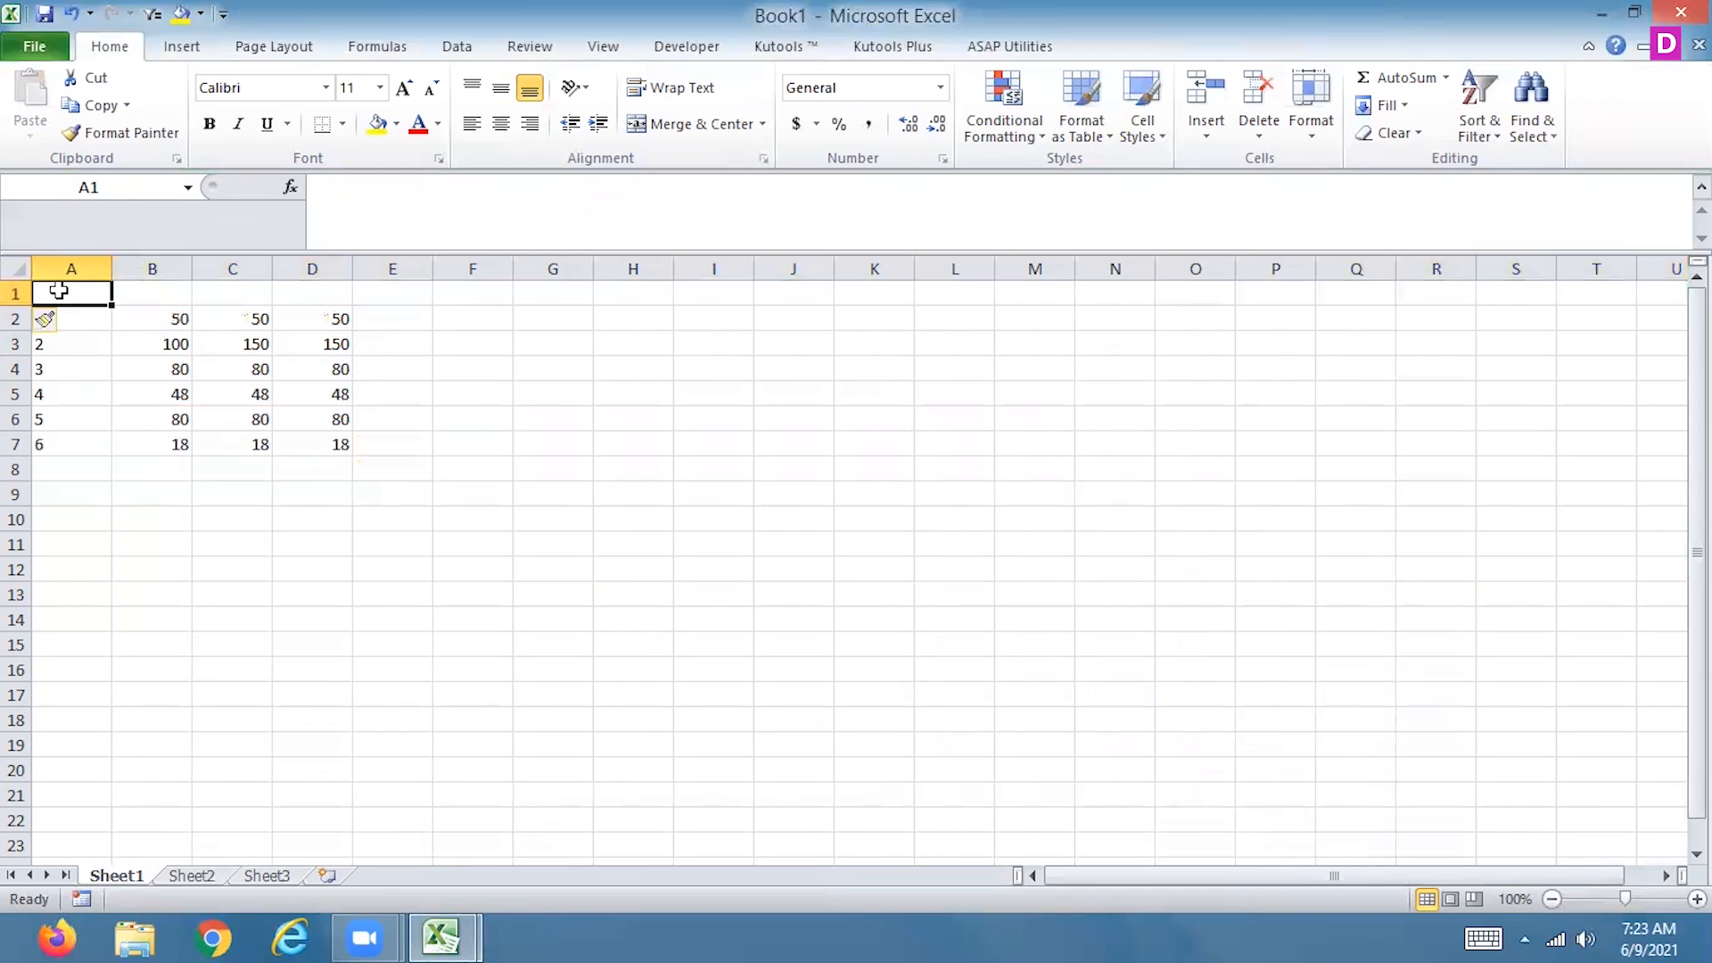
Enter the column headings rollno, sub1, sub2 and sub3 in cells A1:D1
type("rollno")
key("Tab")
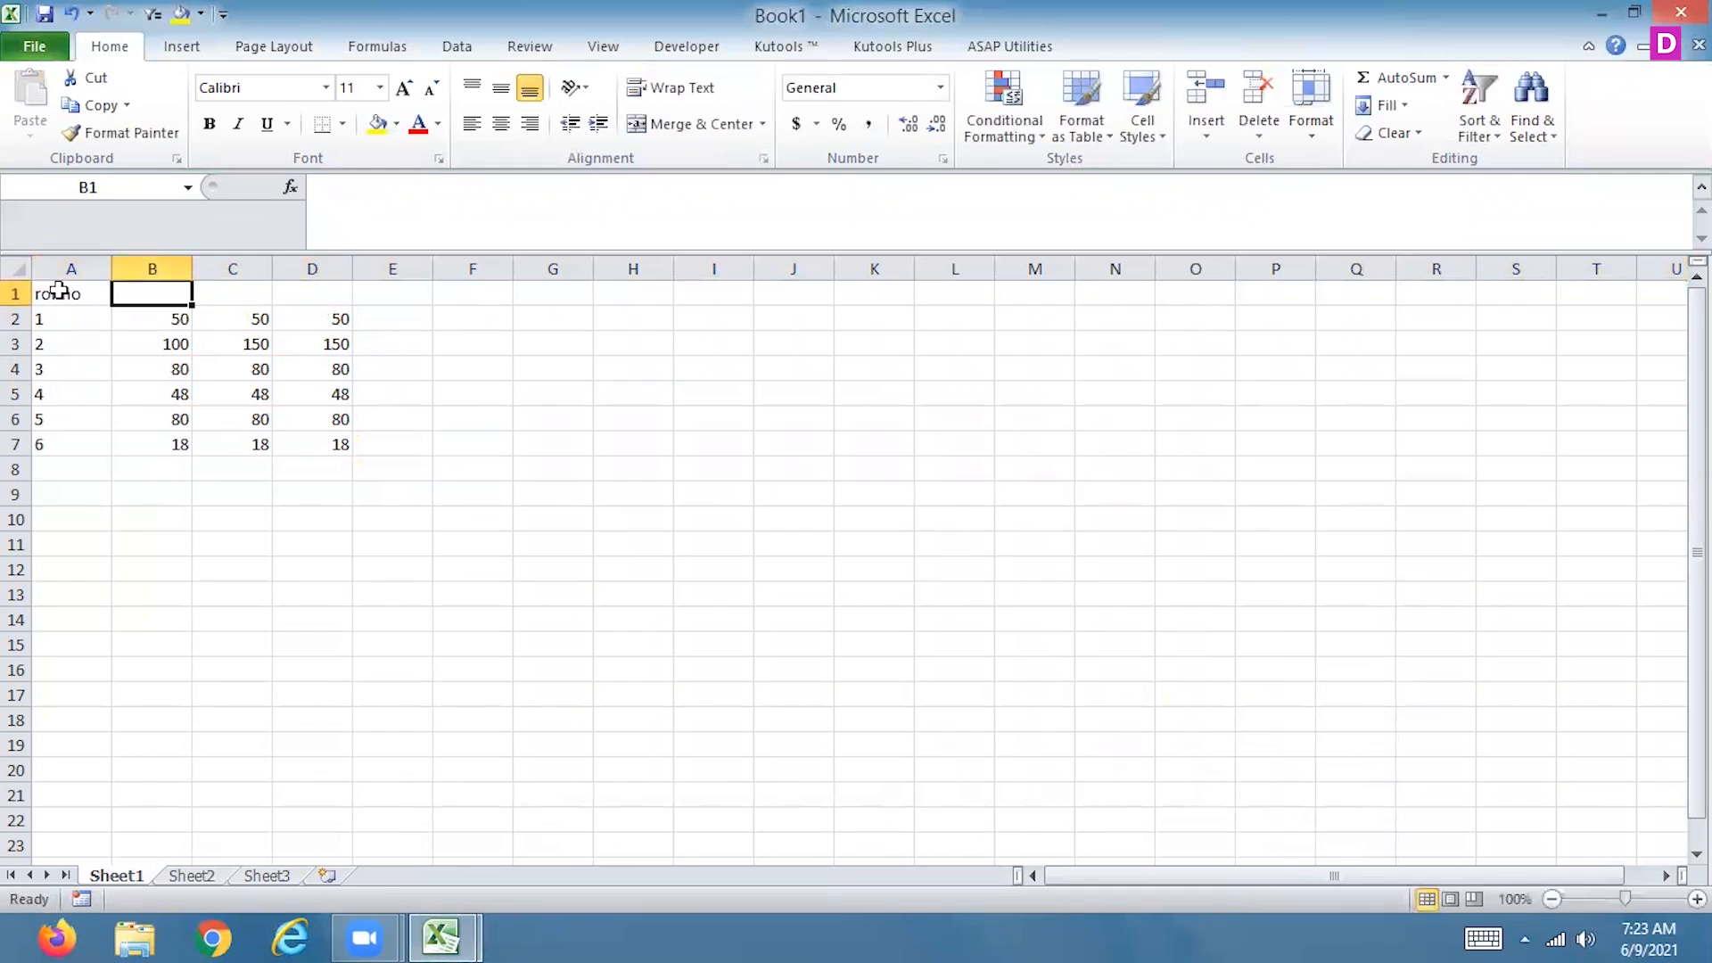
type("sub1")
key("Tab")
type("su")
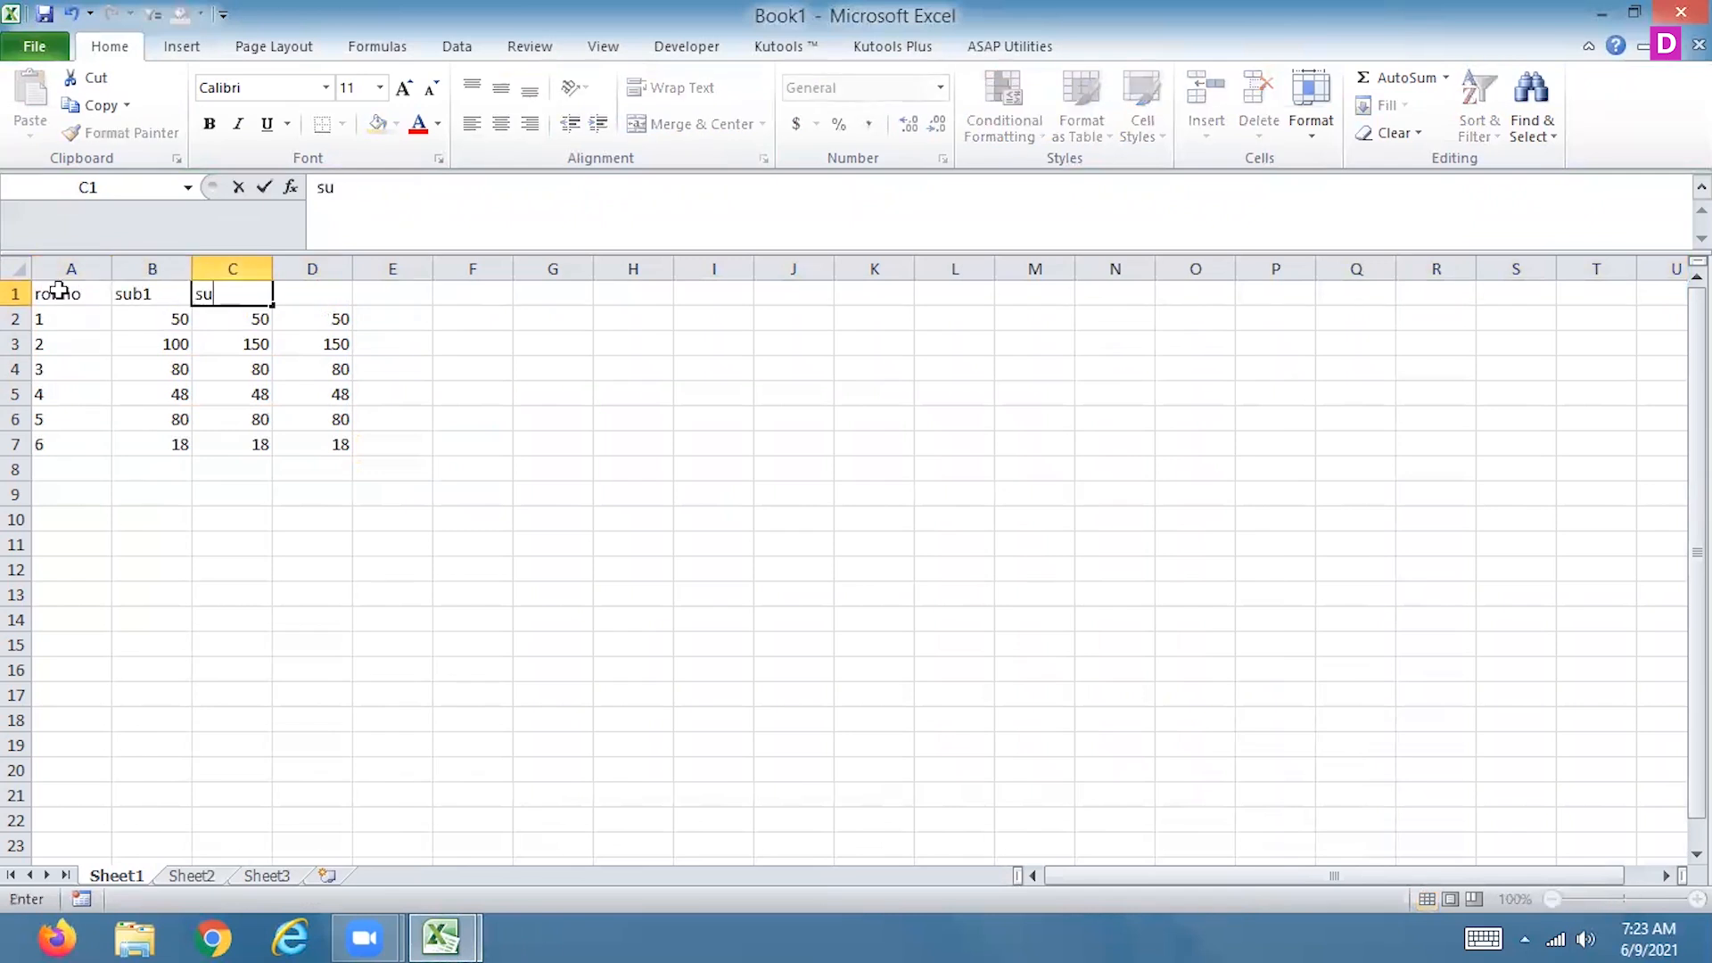
type("b2")
key("Tab")
type("sub3")
left_click(372, 693)
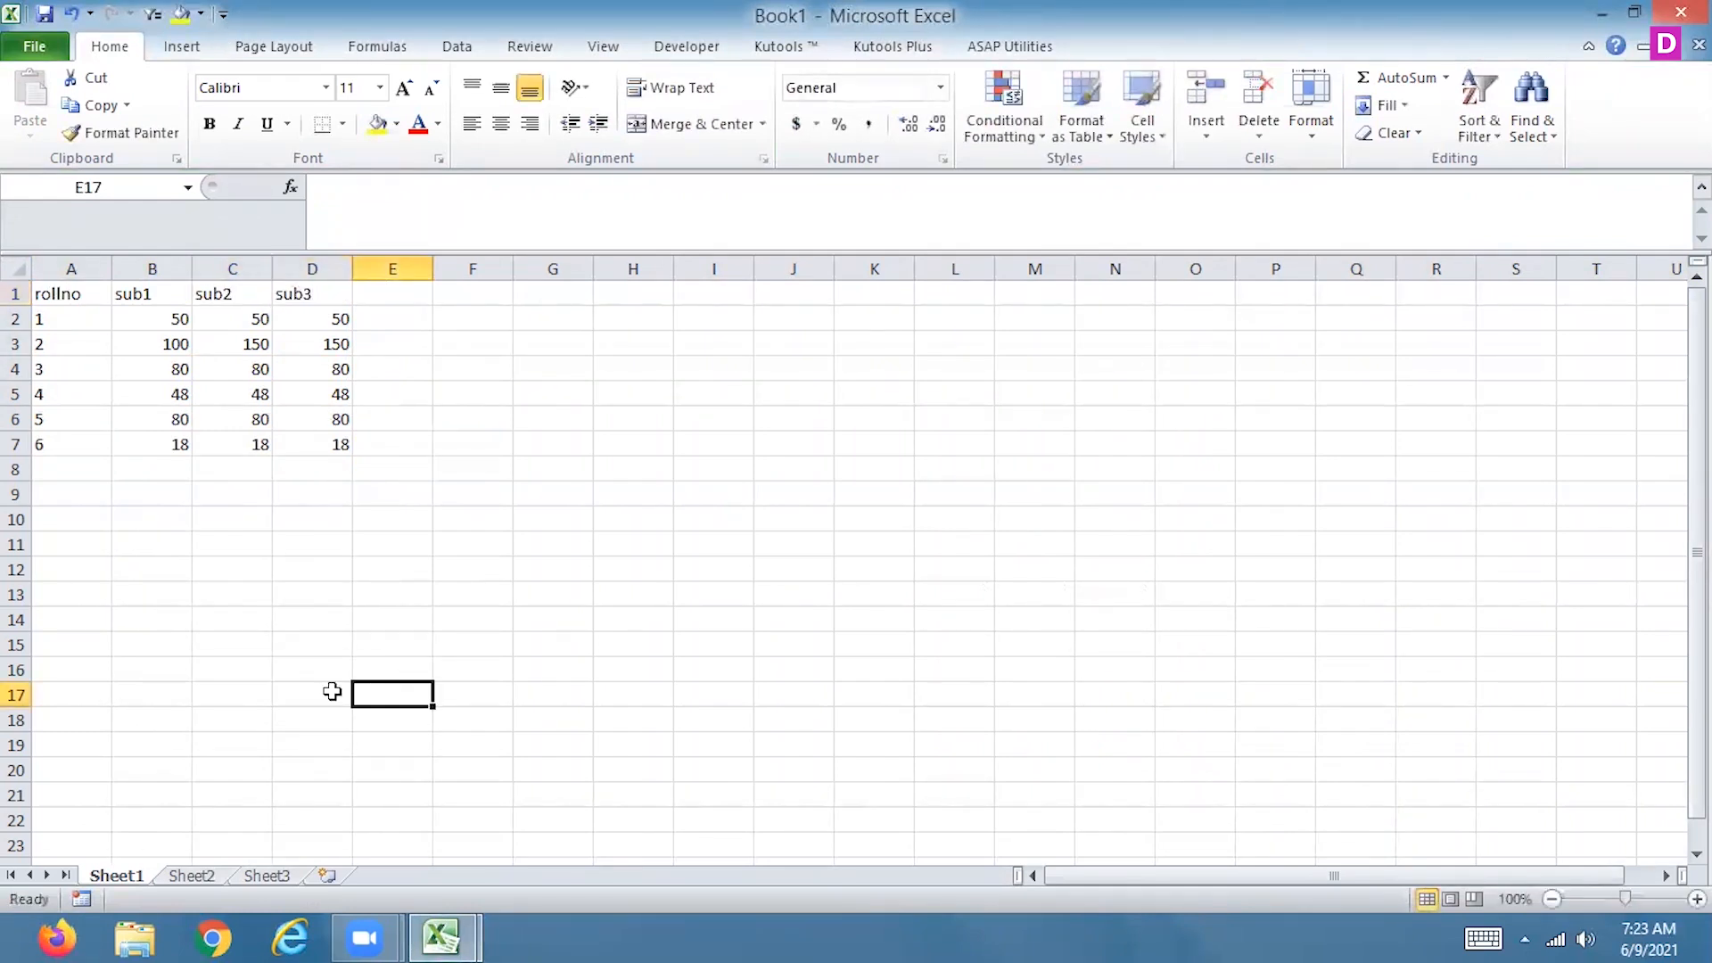
Save the new workbook to the Desktop as pivottable in Excel Workbook format
left_click(42, 49)
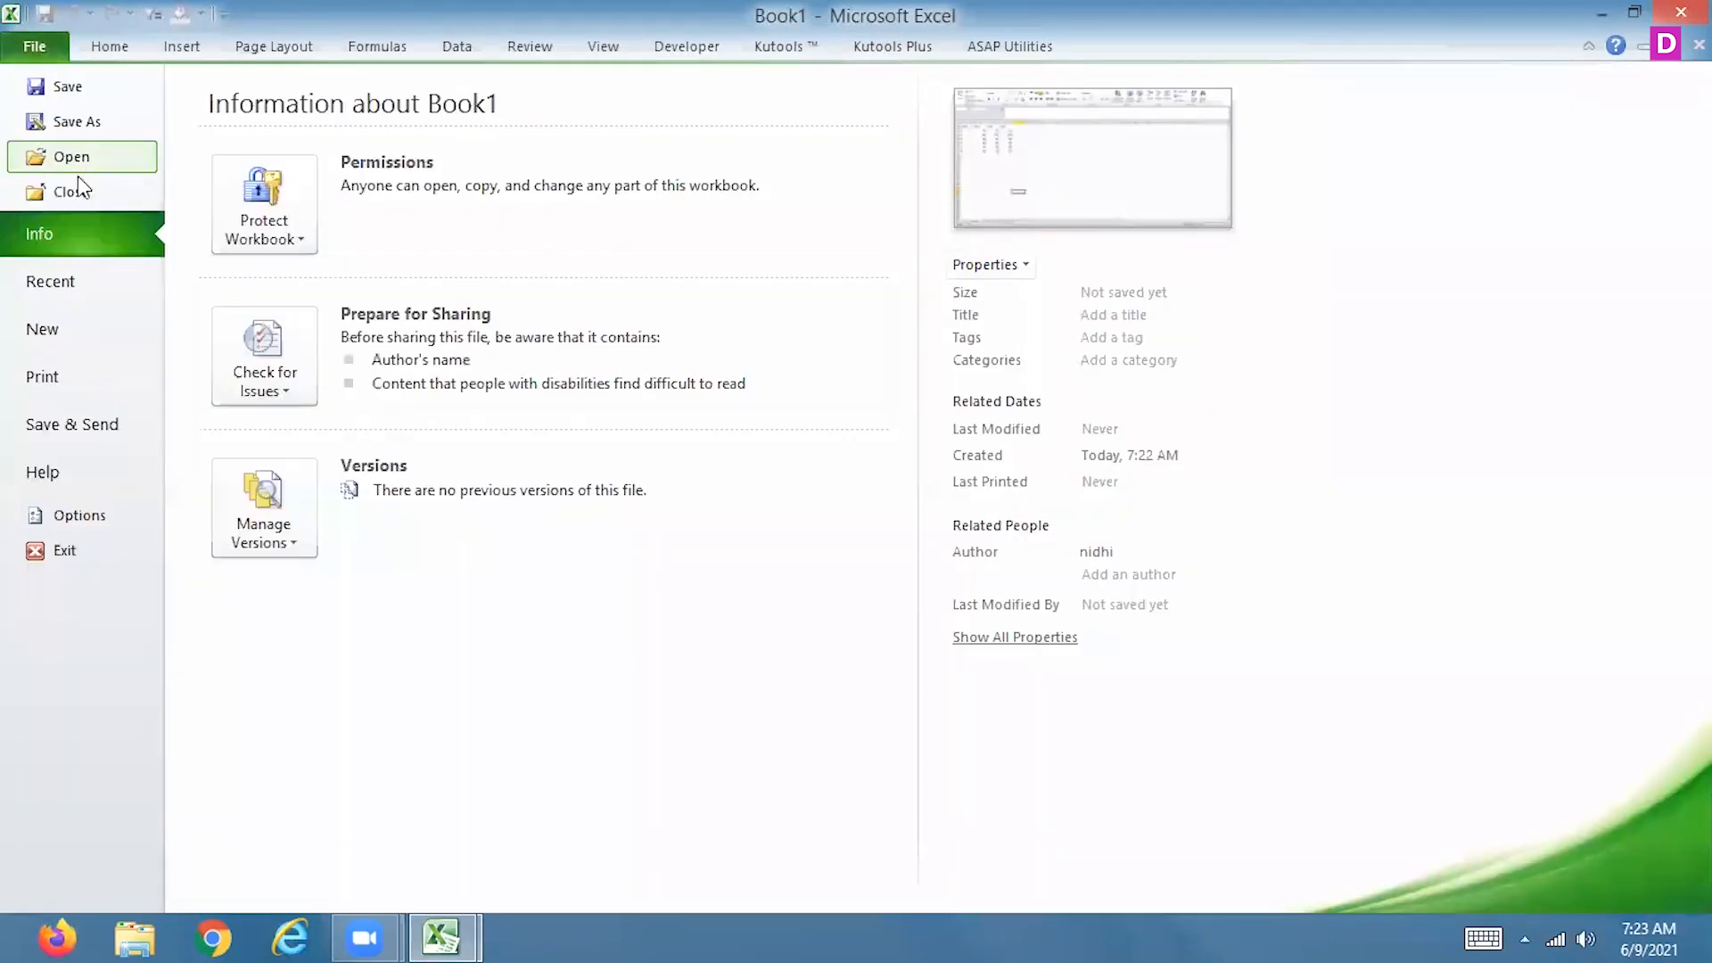
left_click(80, 121)
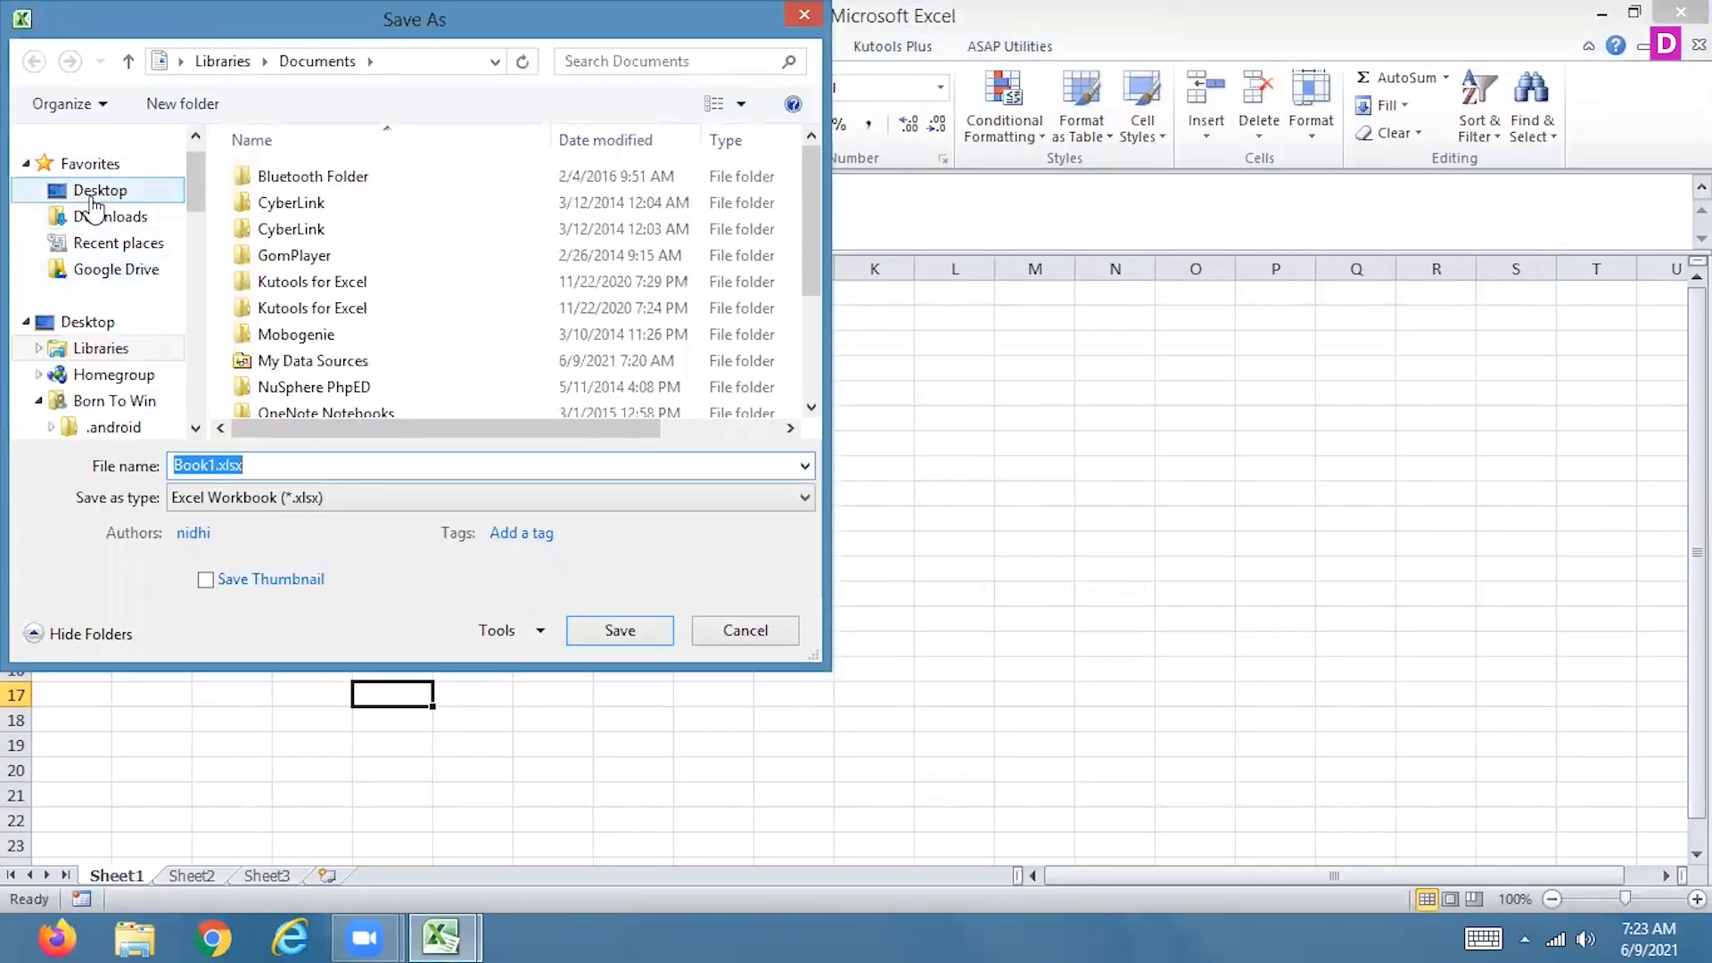
left_click(91, 196)
type("pivottable")
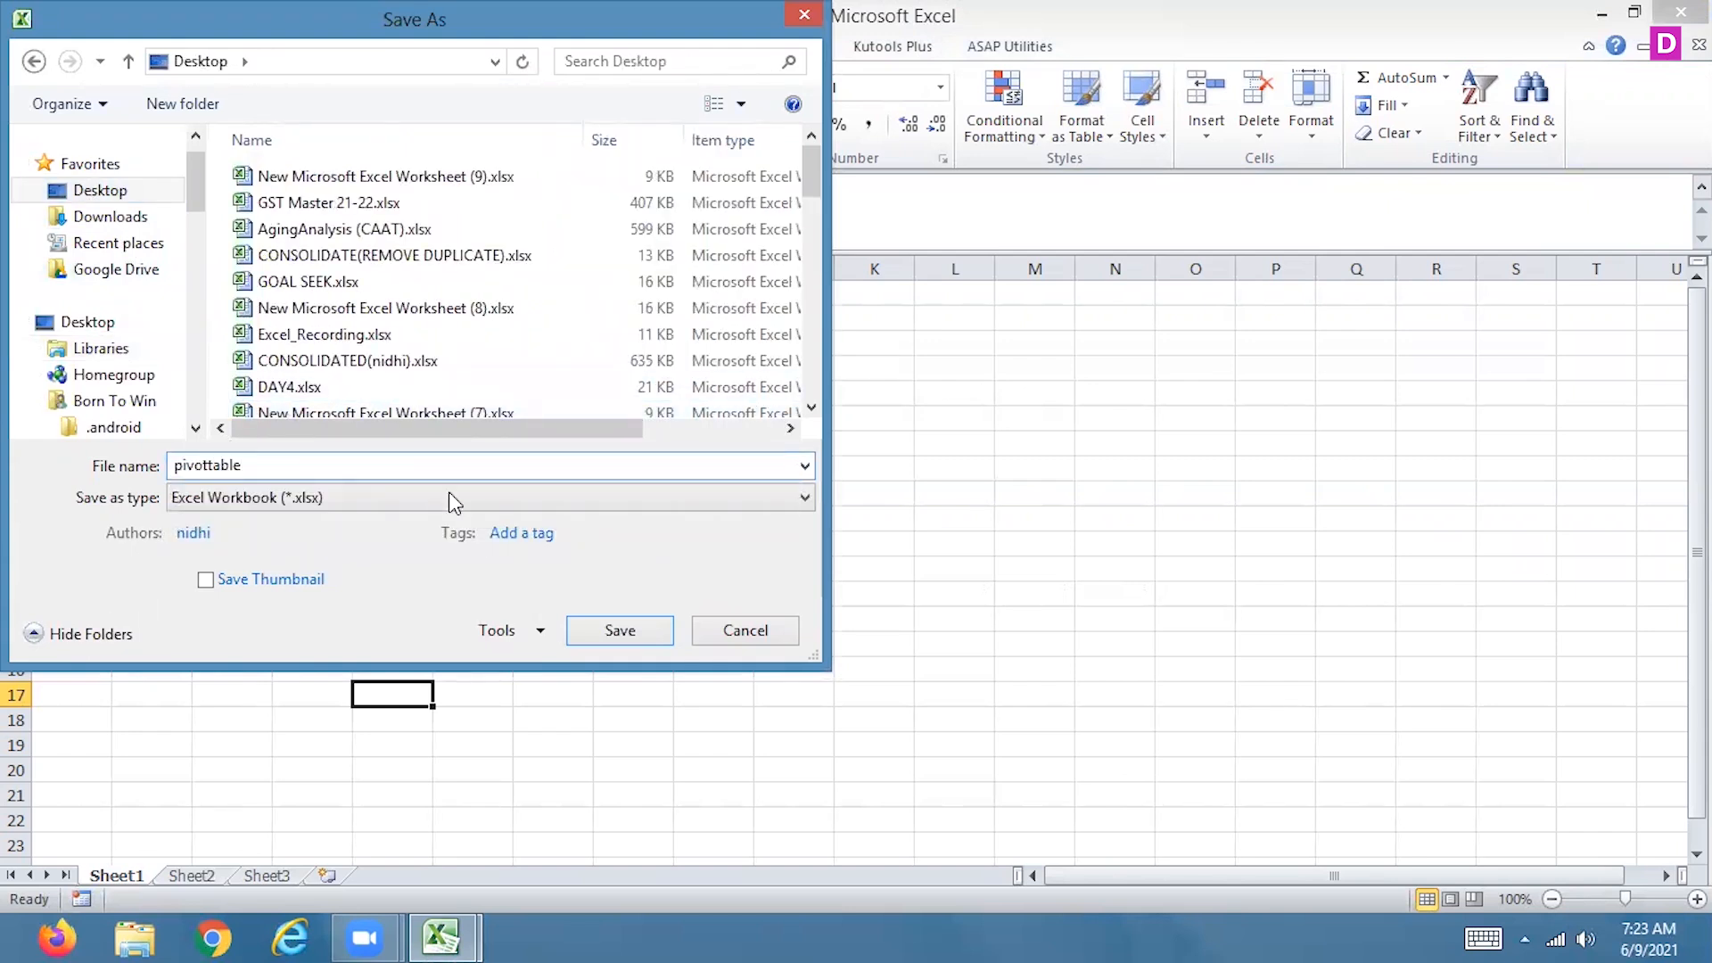
left_click(619, 637)
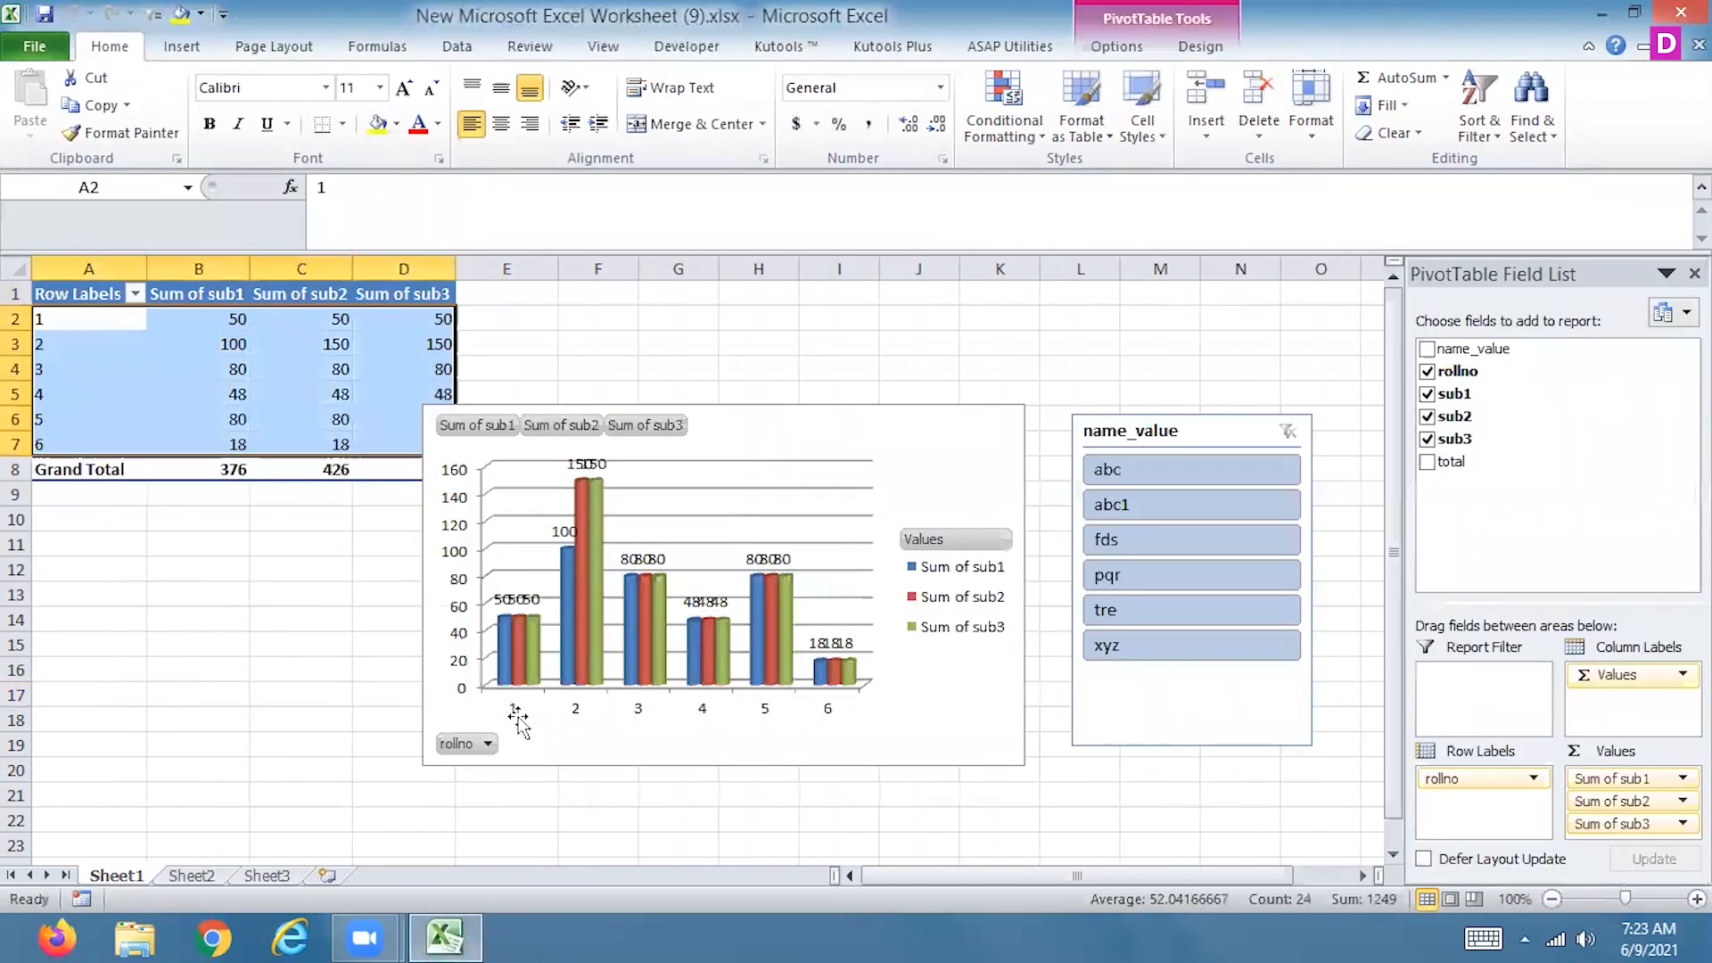
Start a PivotTable on the empty Sheet2 at $A$1 with an external data source
left_click(192, 876)
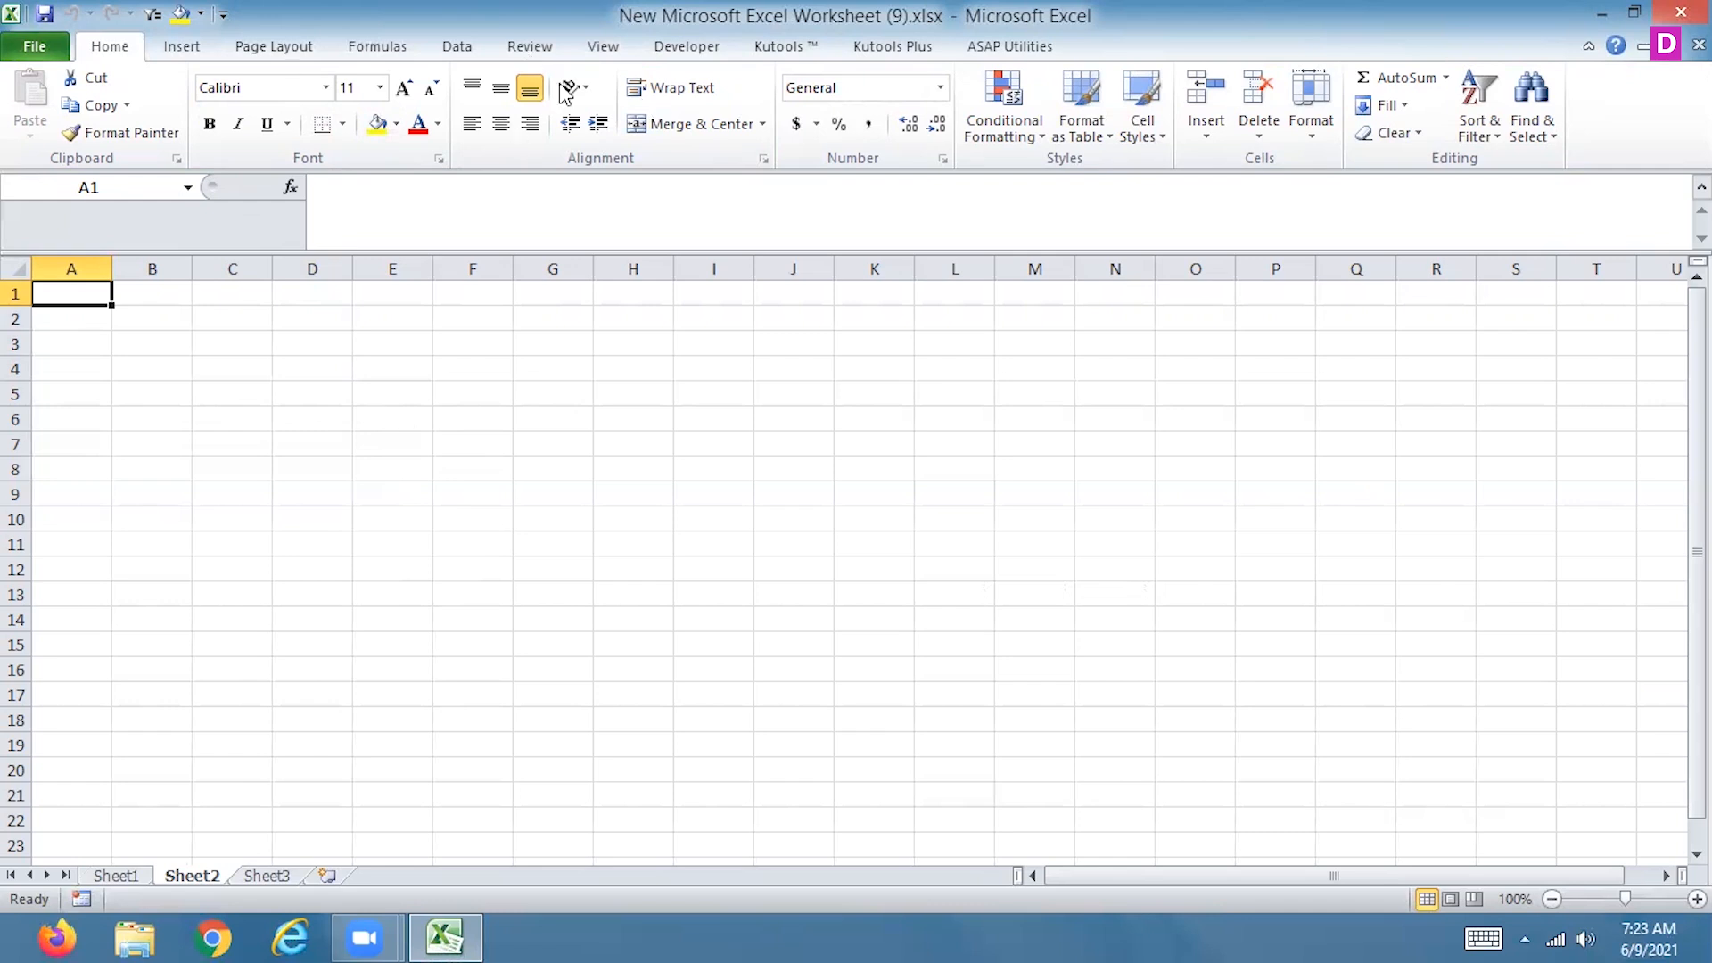
left_click(442, 50)
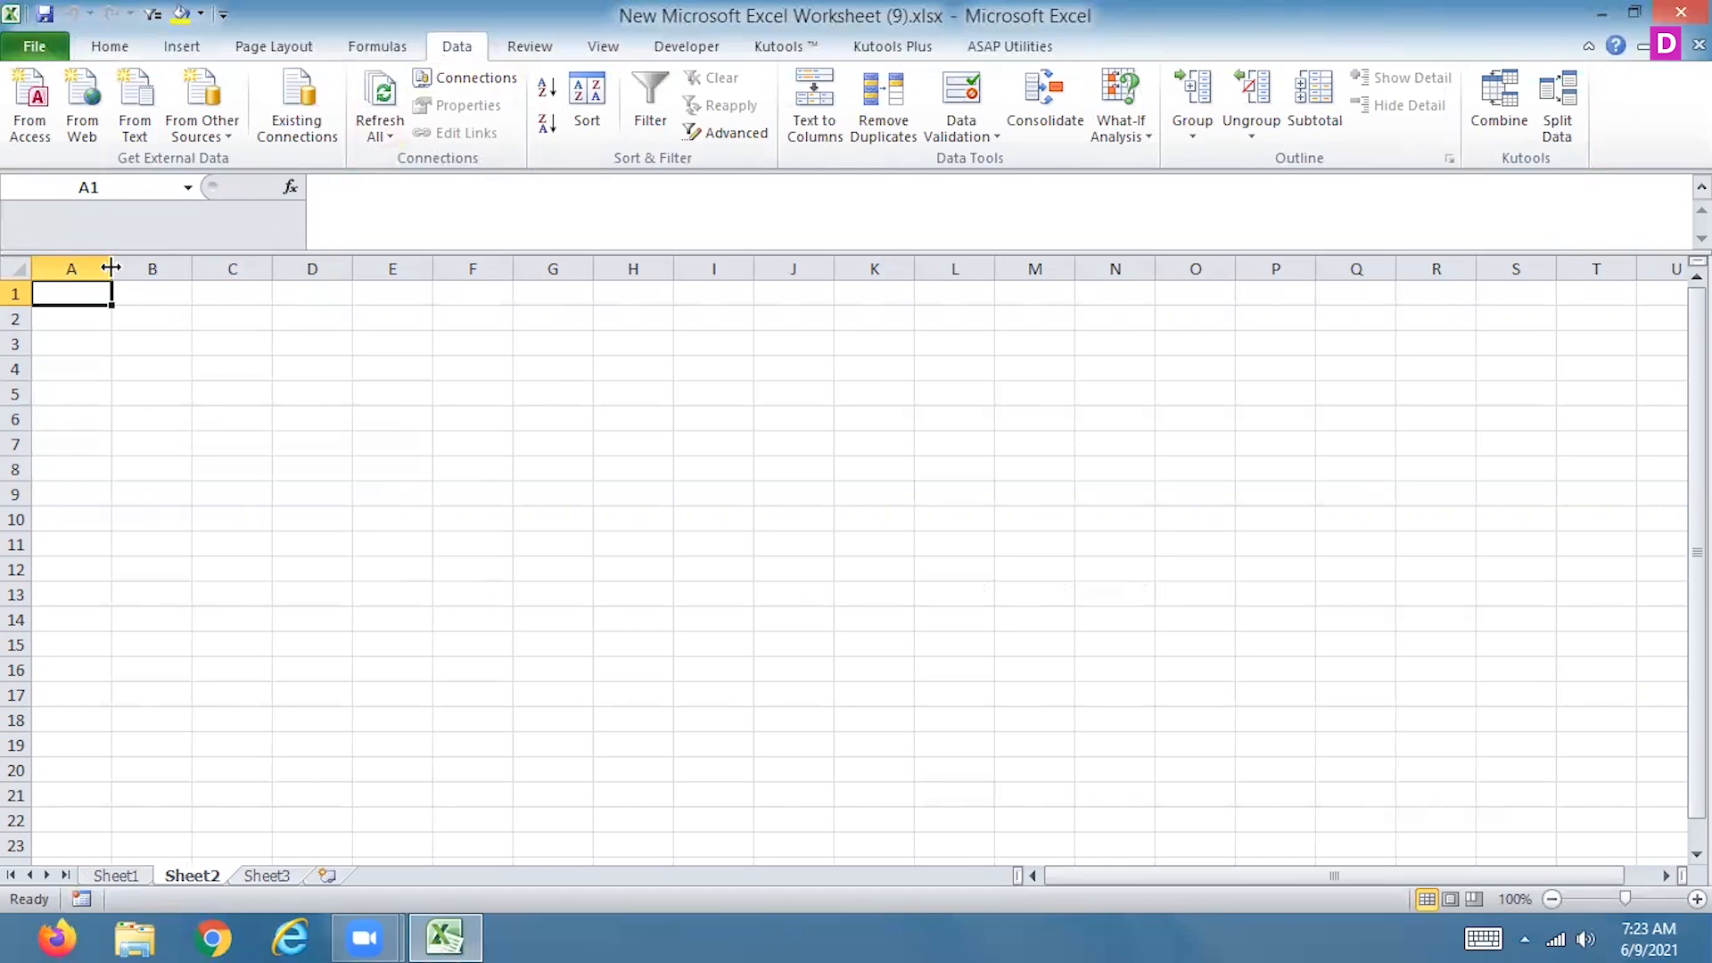
left_click(230, 139)
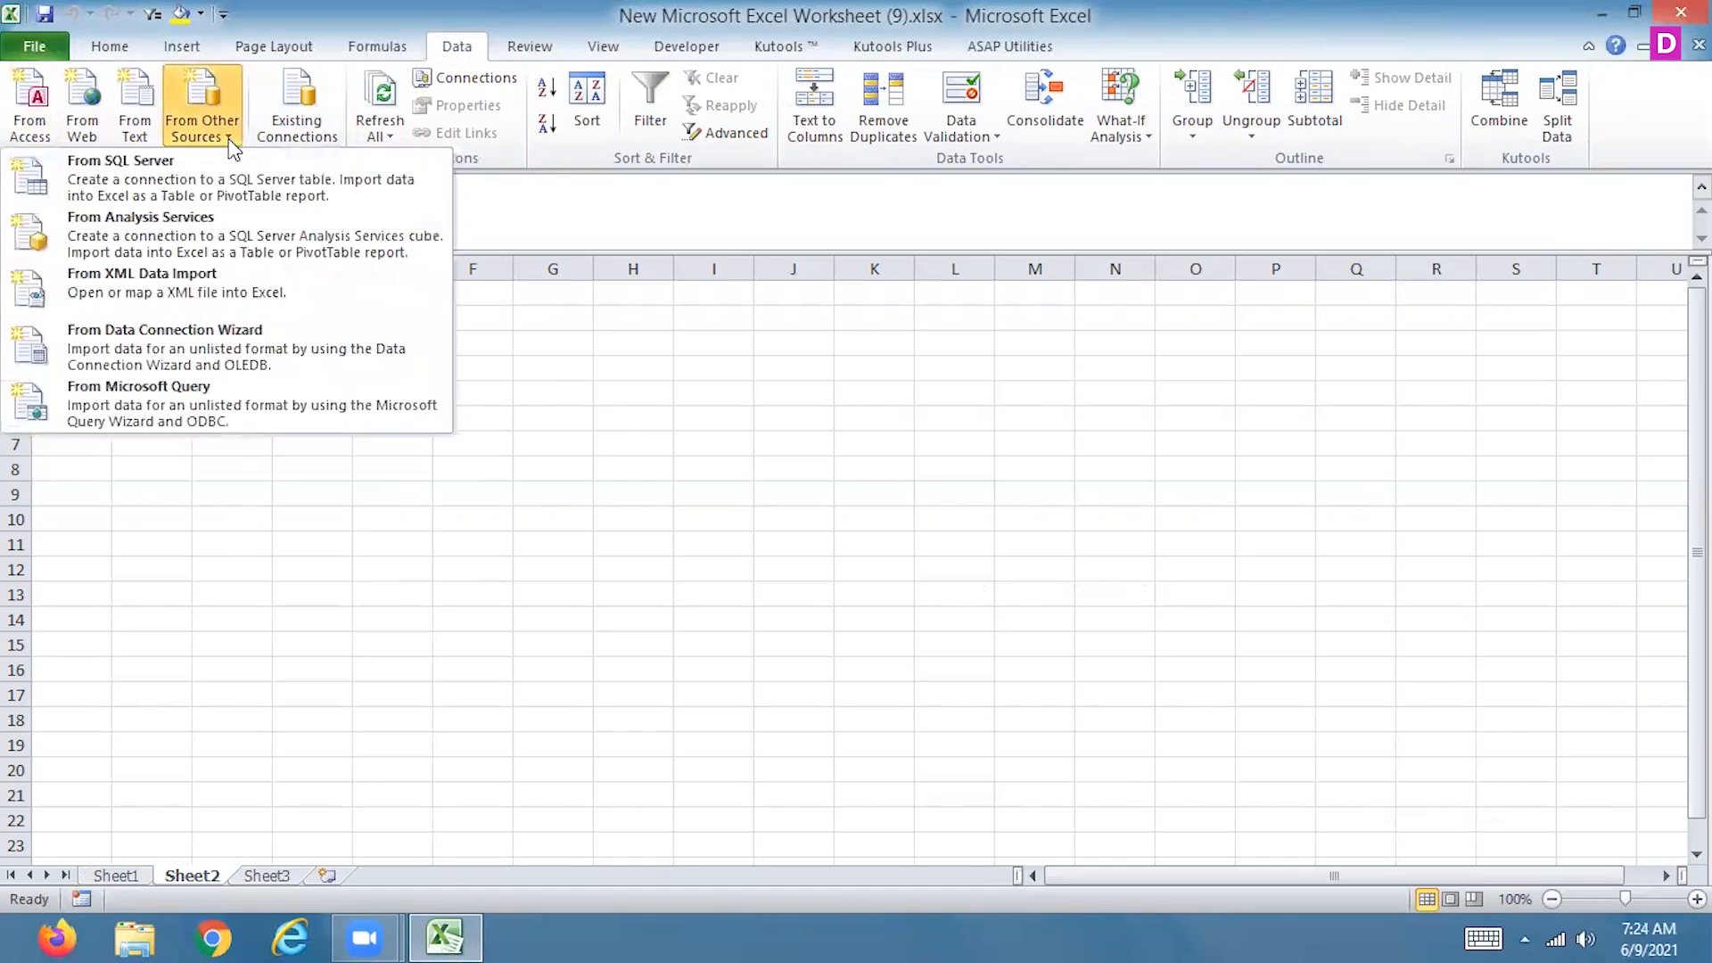
left_click(455, 560)
left_click(182, 47)
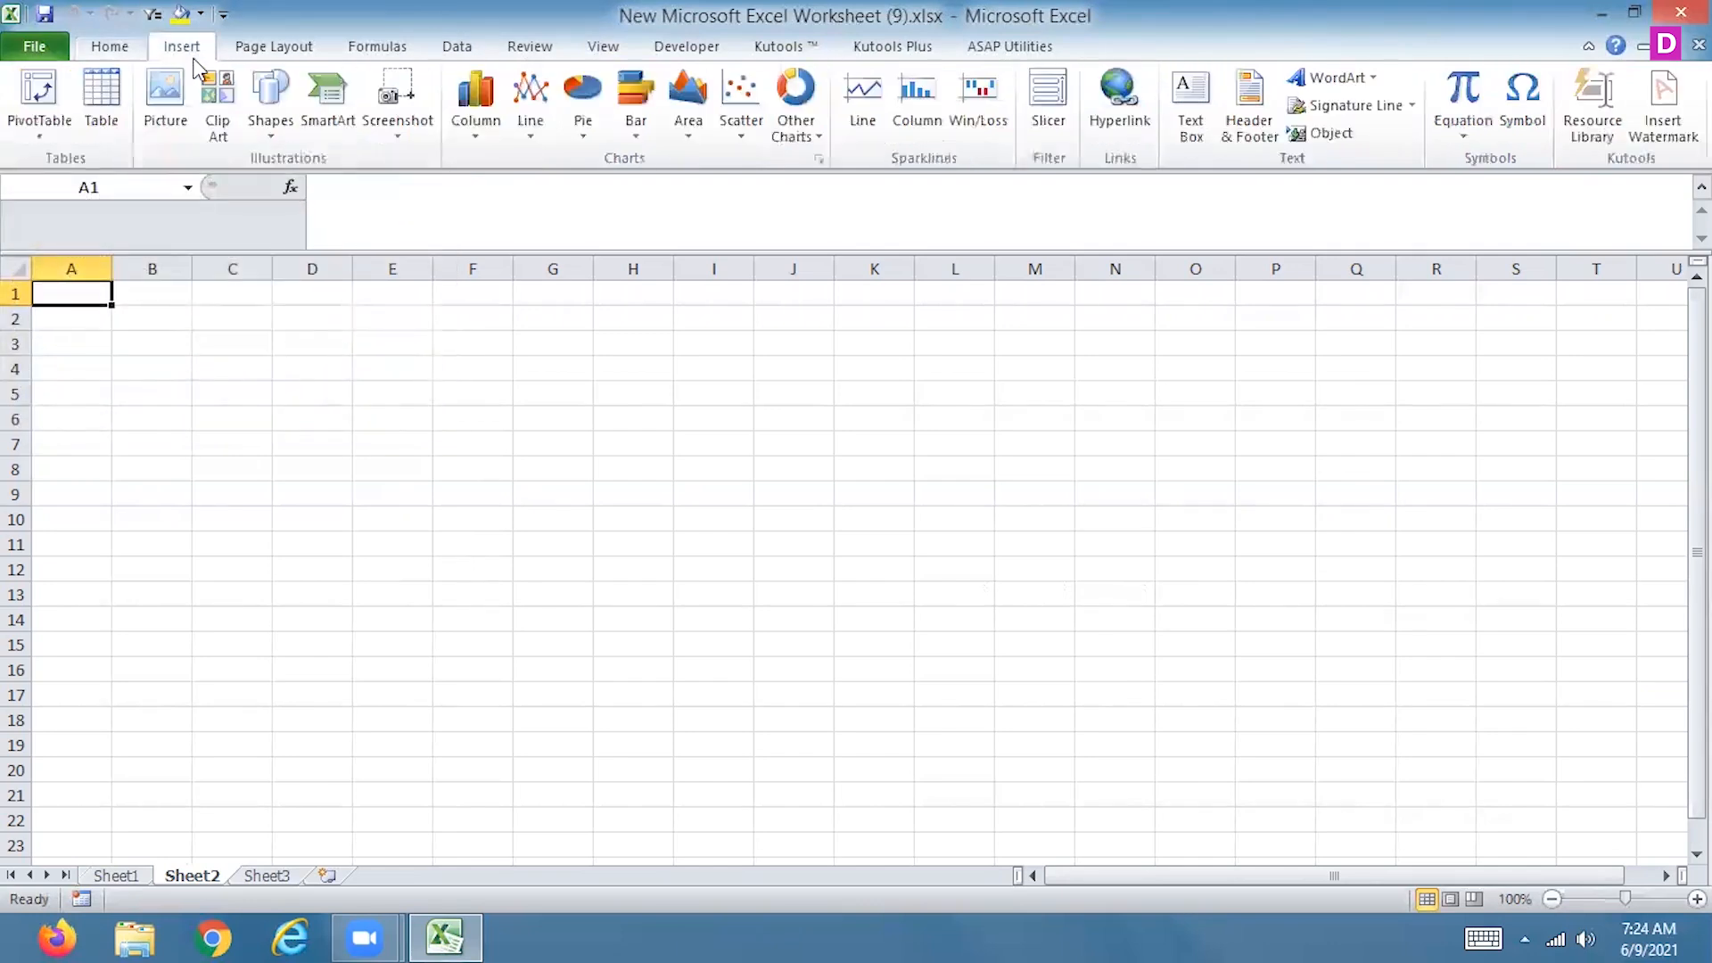
left_click(55, 97)
left_click(1162, 484)
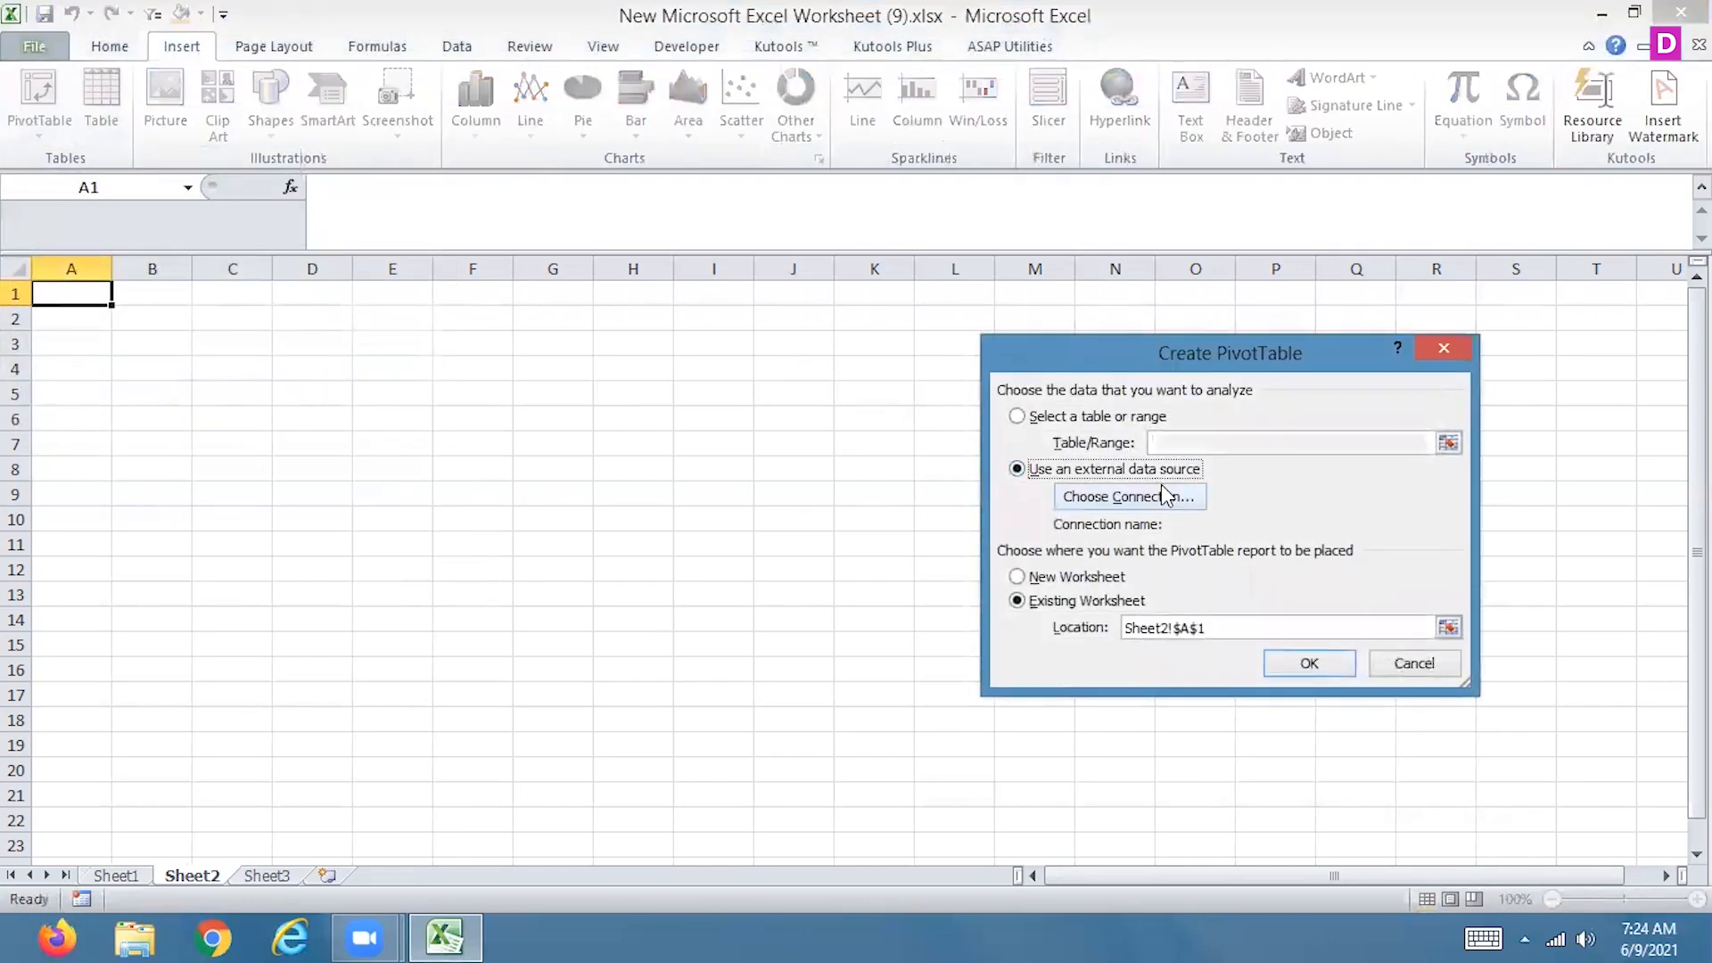
Browse for more connections for the PivotTable, going to the Desktop folder with All Files (*.*) shown
left_click(1161, 488)
left_click(1040, 799)
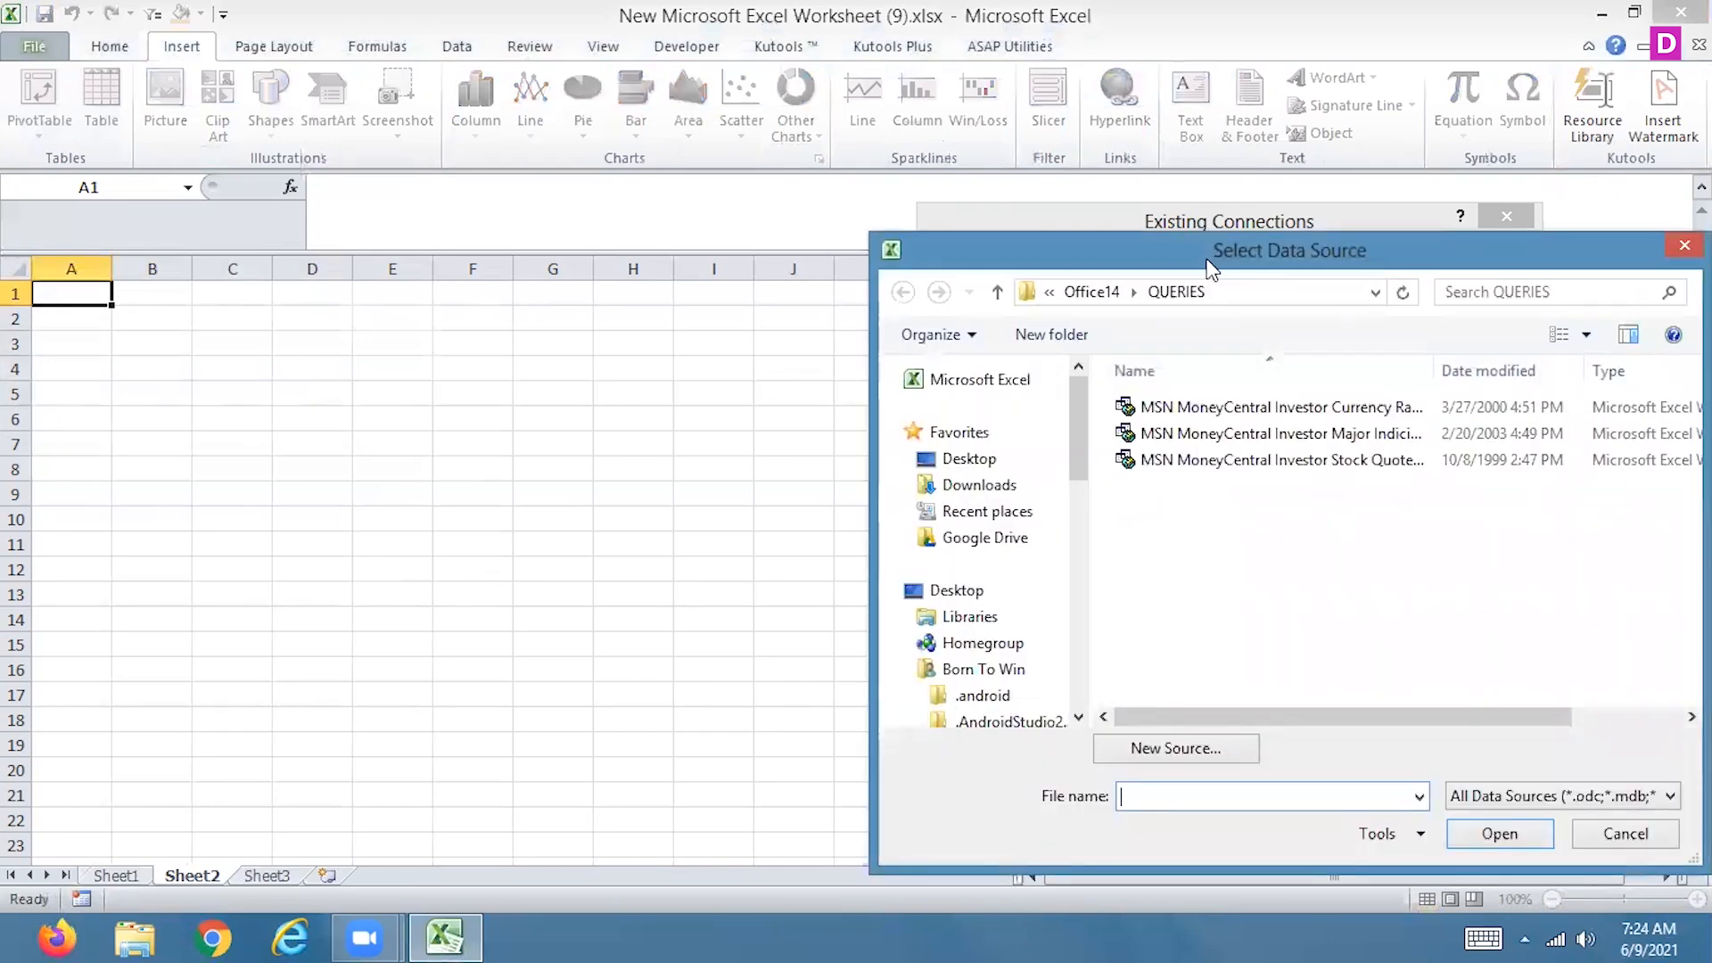
left_click_drag(1204, 257, 581, 151)
left_click(352, 355)
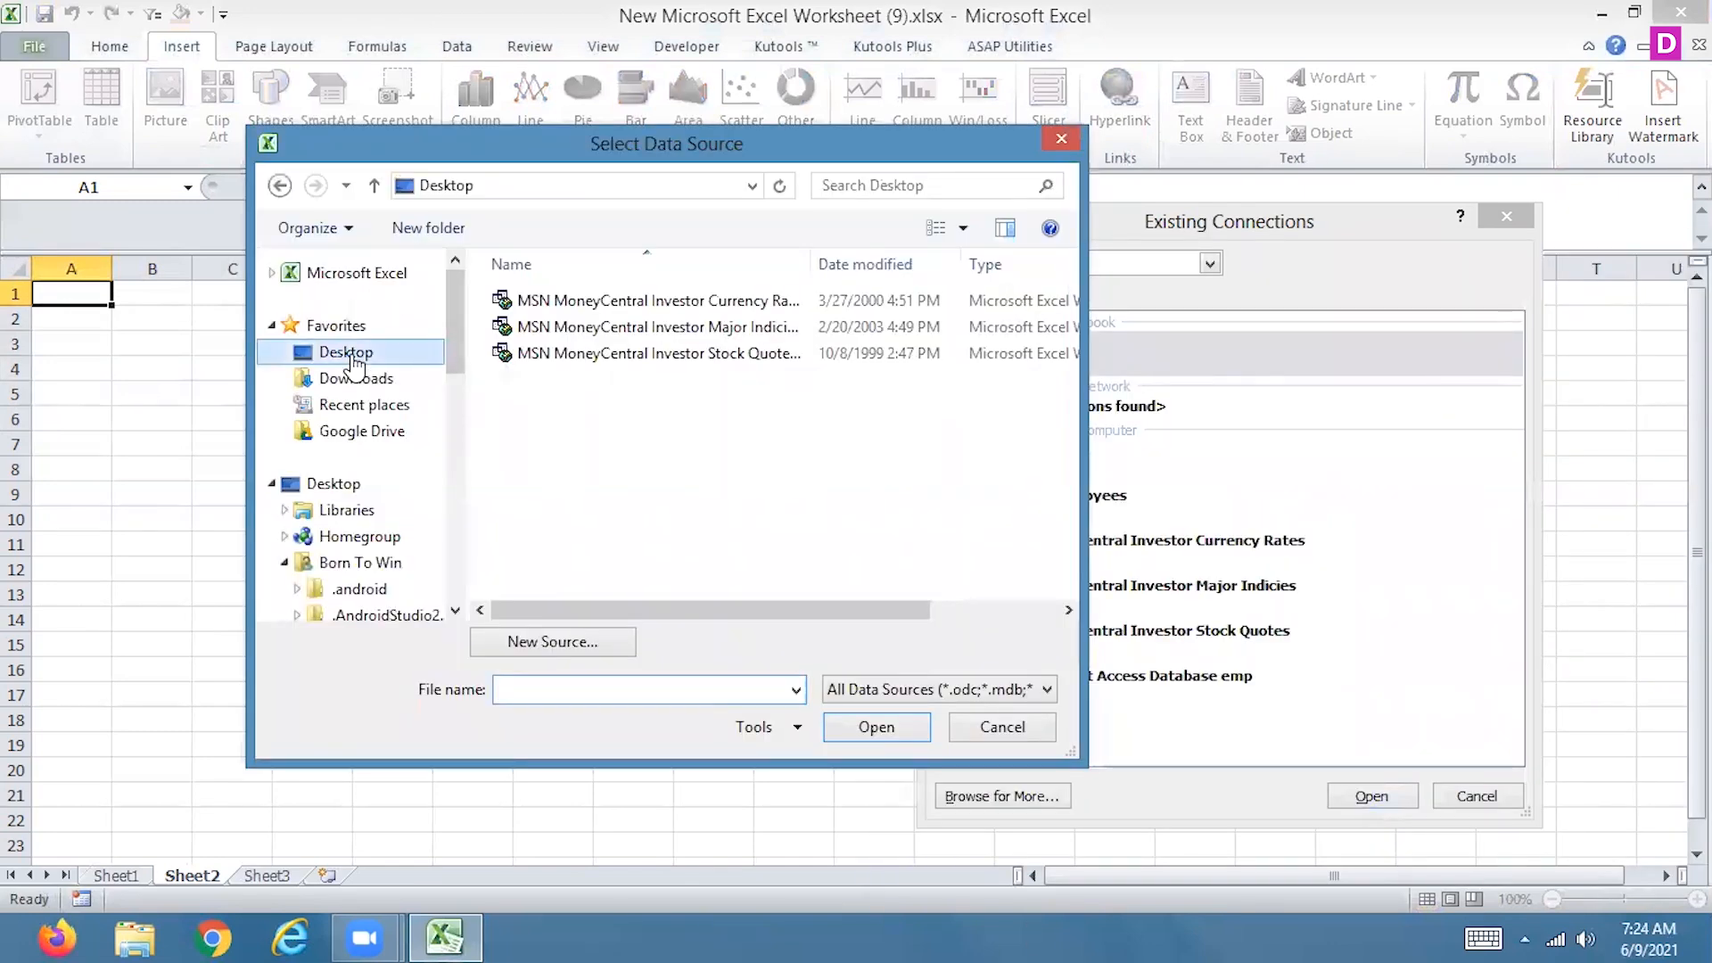
left_click(1047, 689)
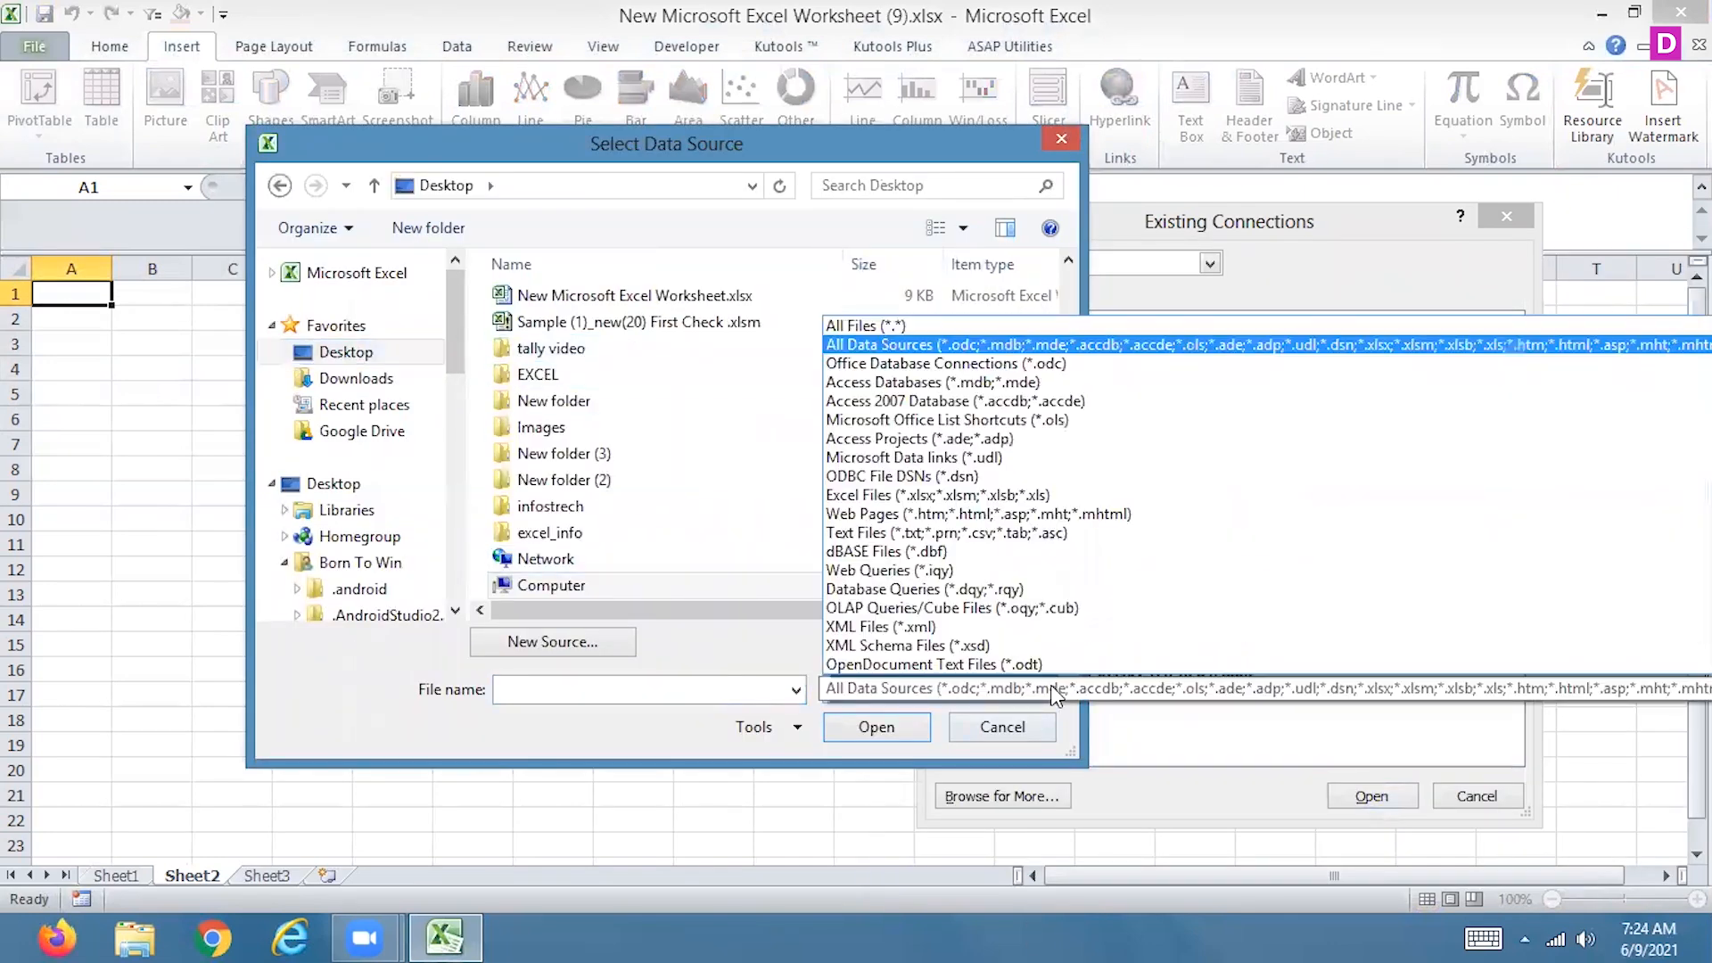
left_click(856, 327)
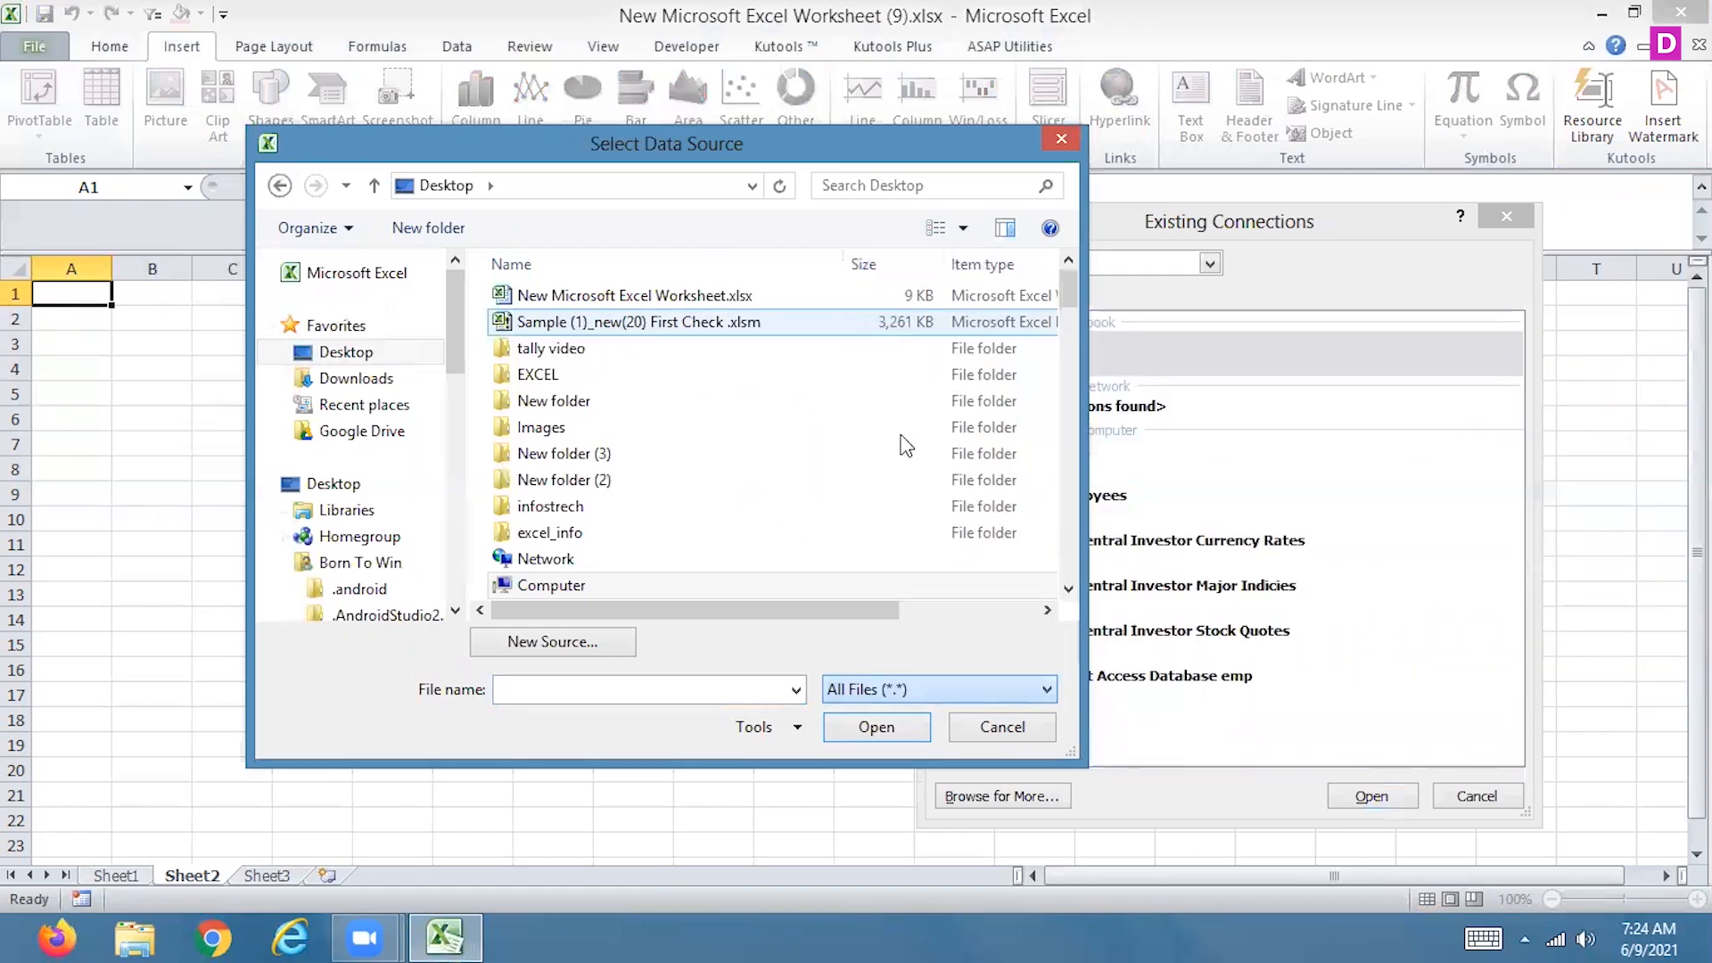
Connect to pivottable.xlsx using its Sheet1$ table with first-row column headers, and create the PivotTable on Sheet2
scroll(1002, 559, "down", 8)
left_click(521, 515)
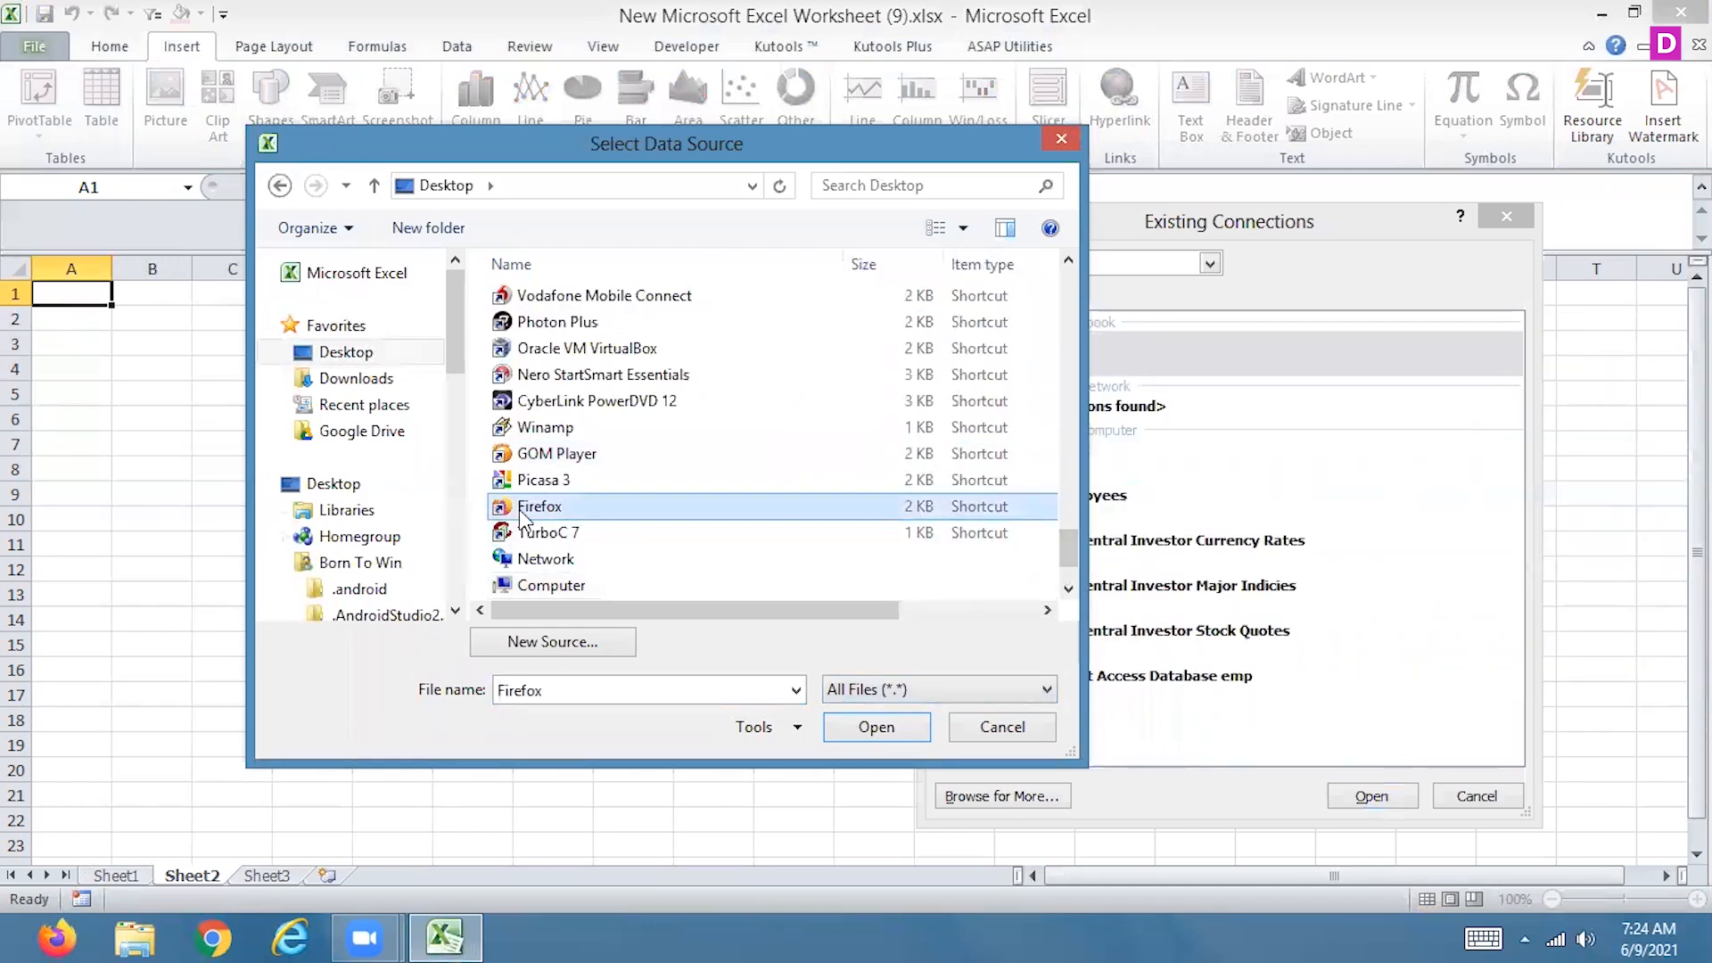
key("Home")
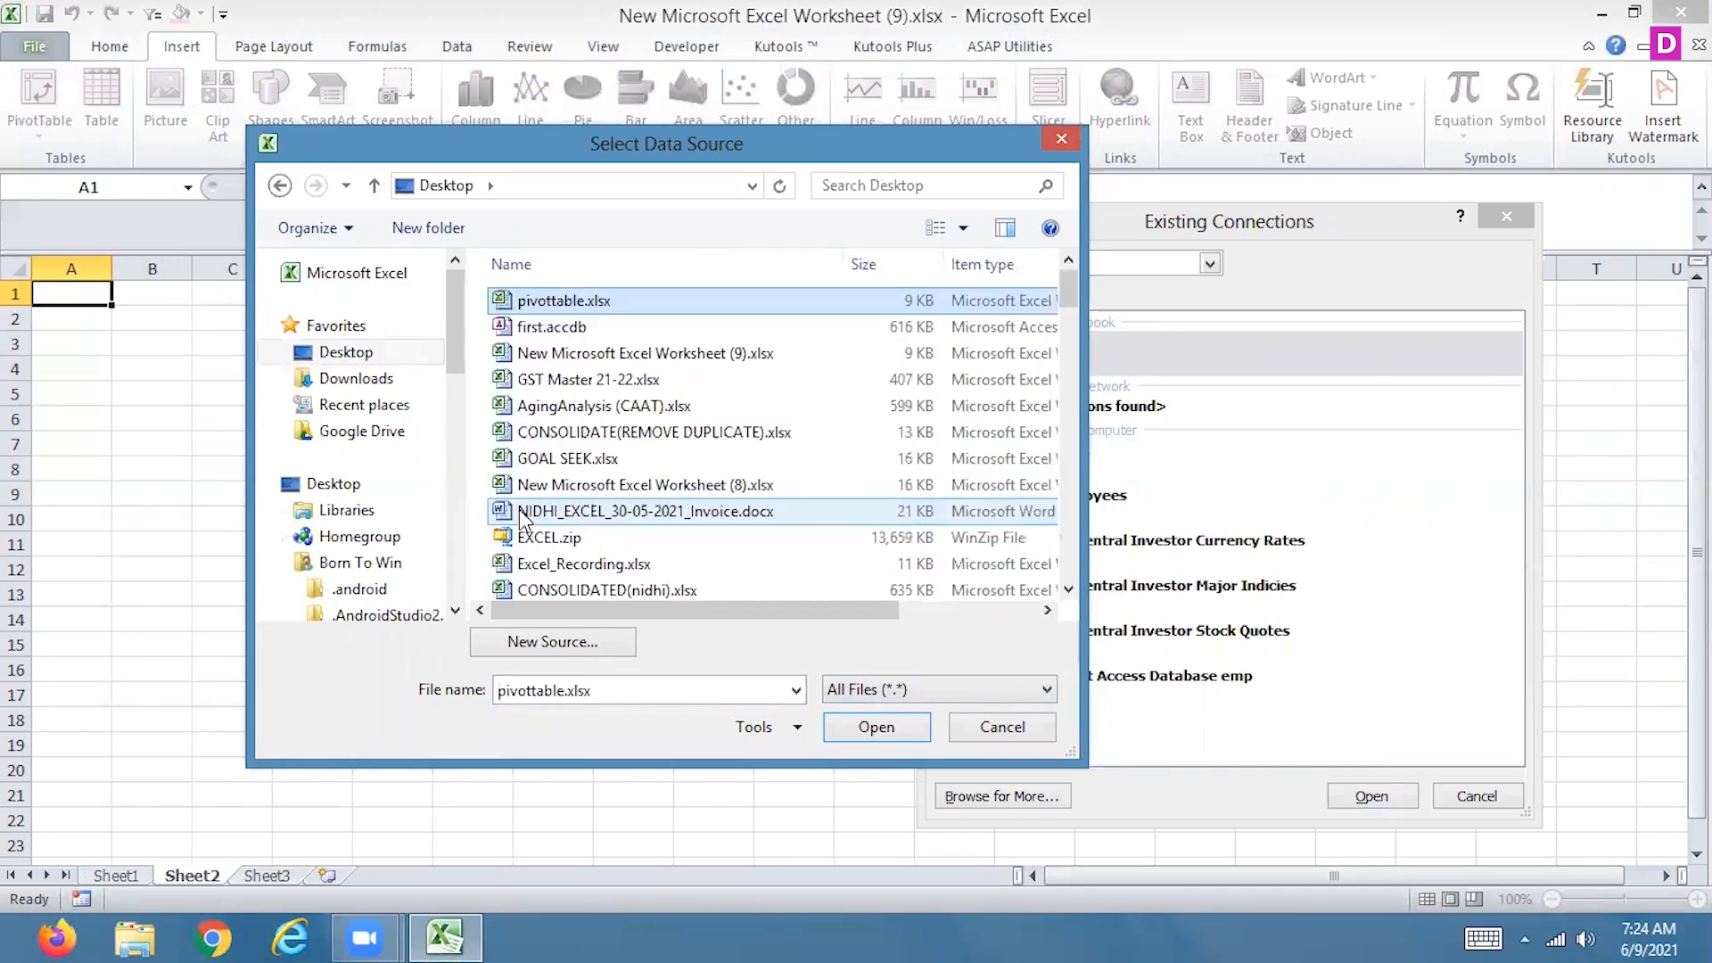
left_click(879, 733)
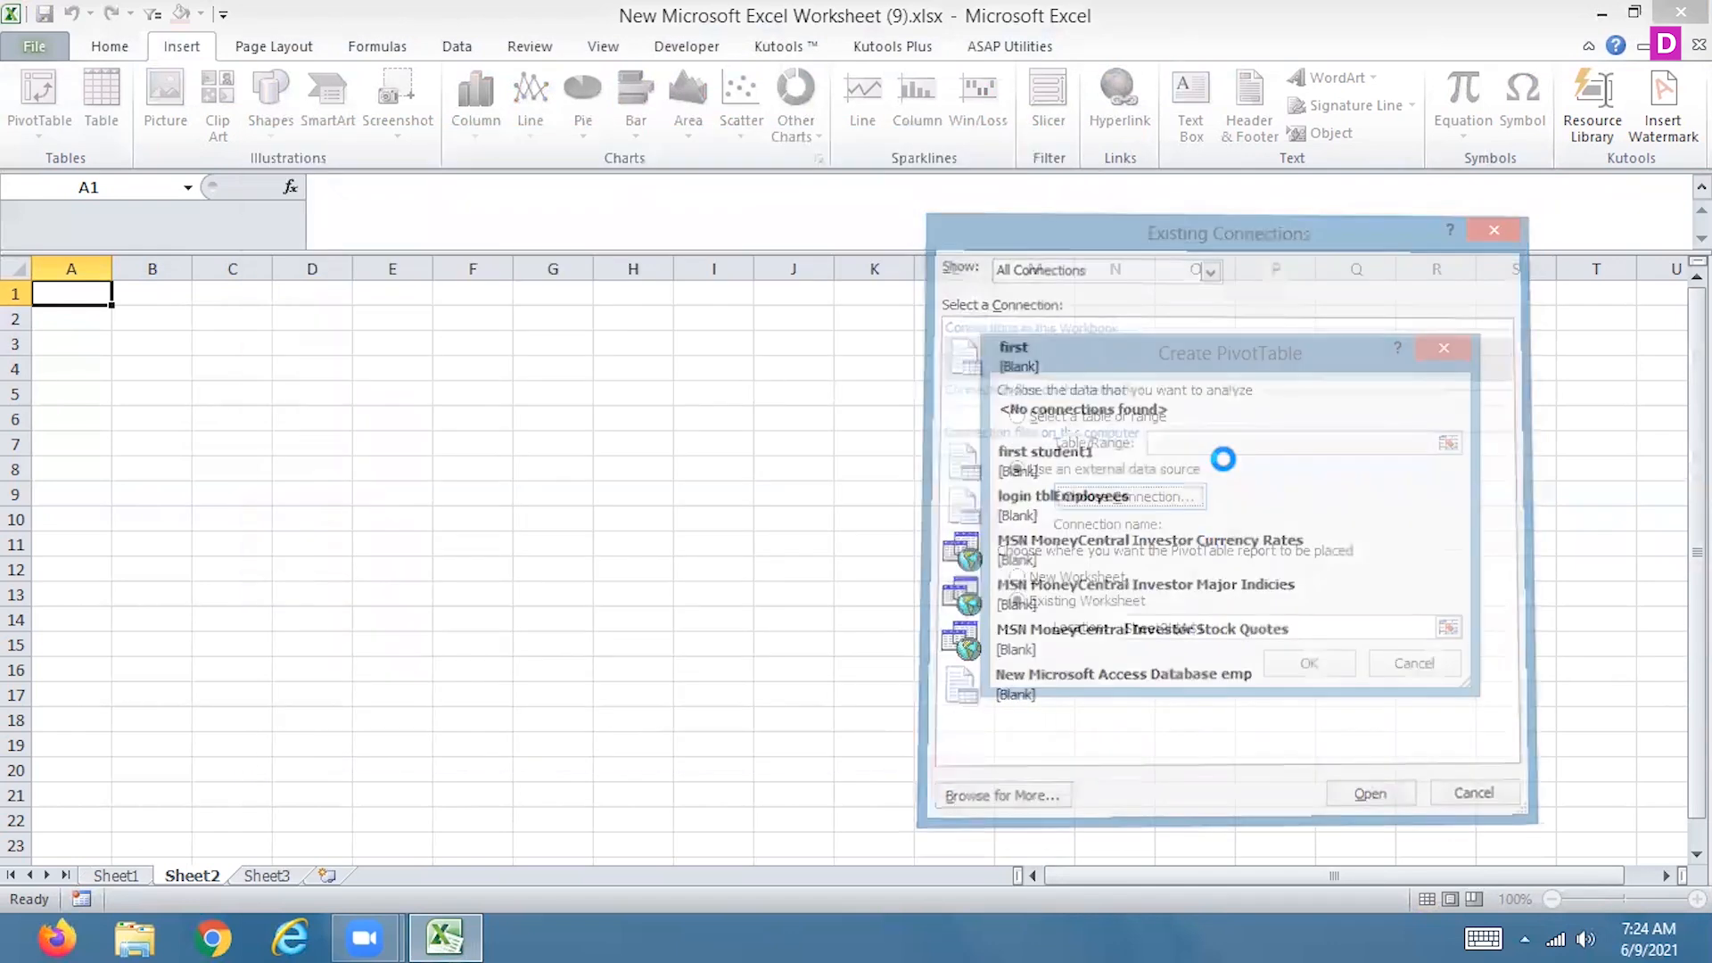
left_click(1412, 634)
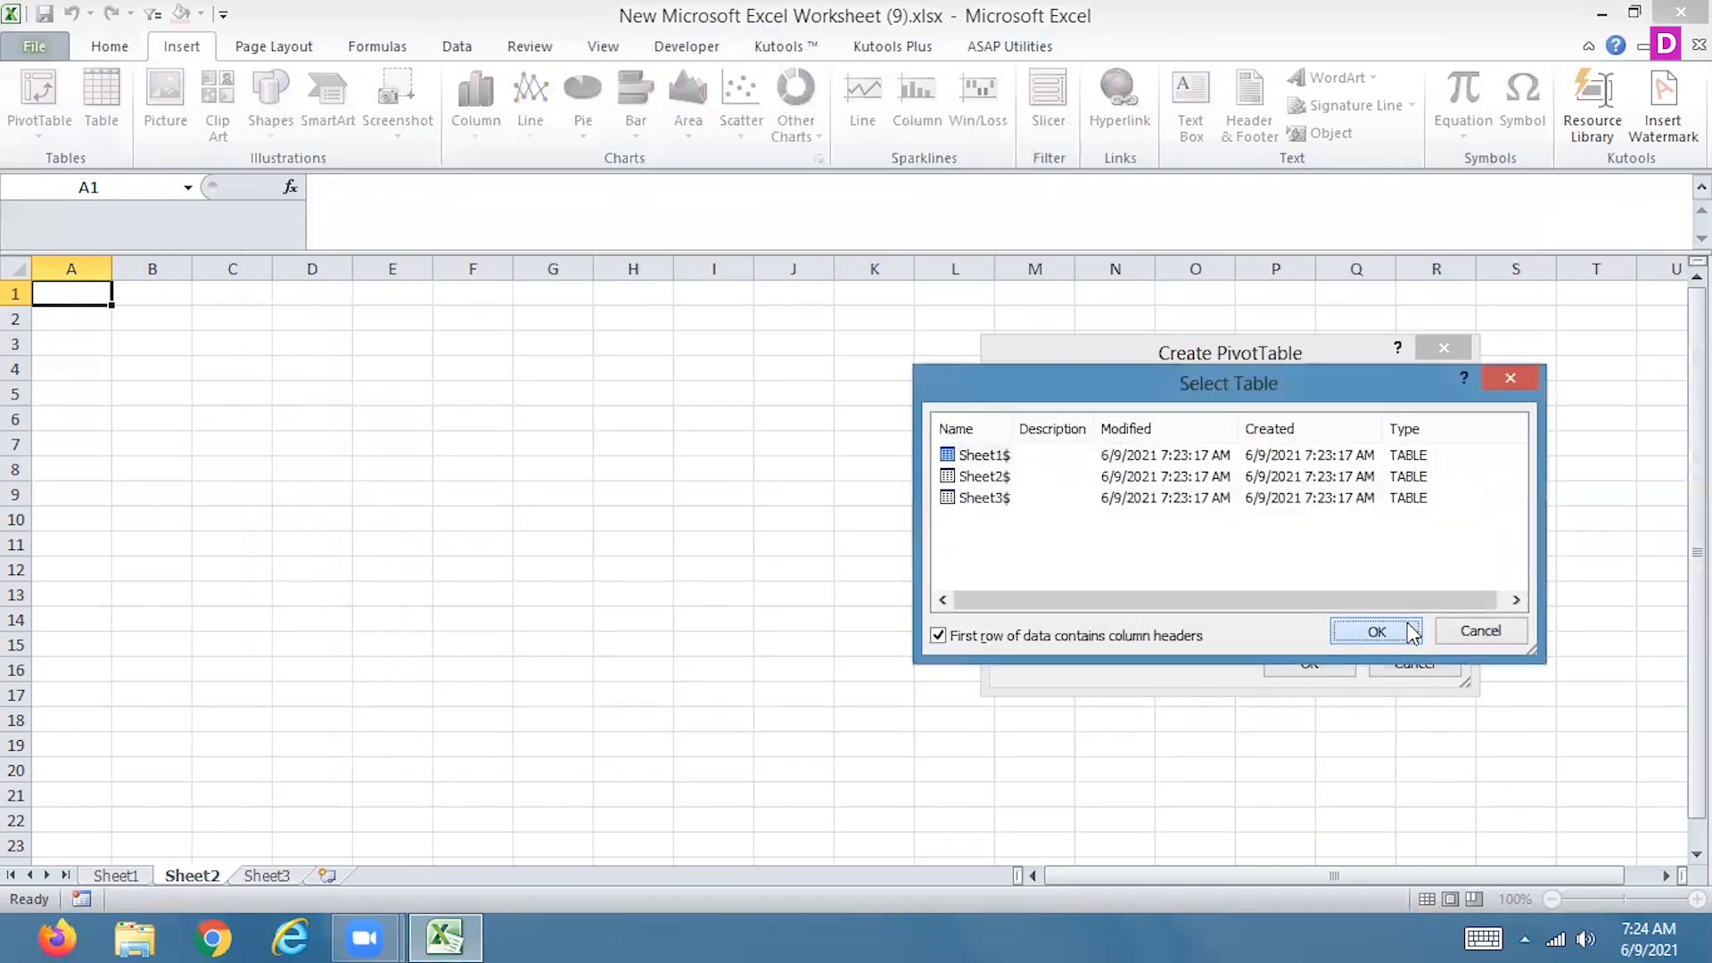
left_click(1307, 662)
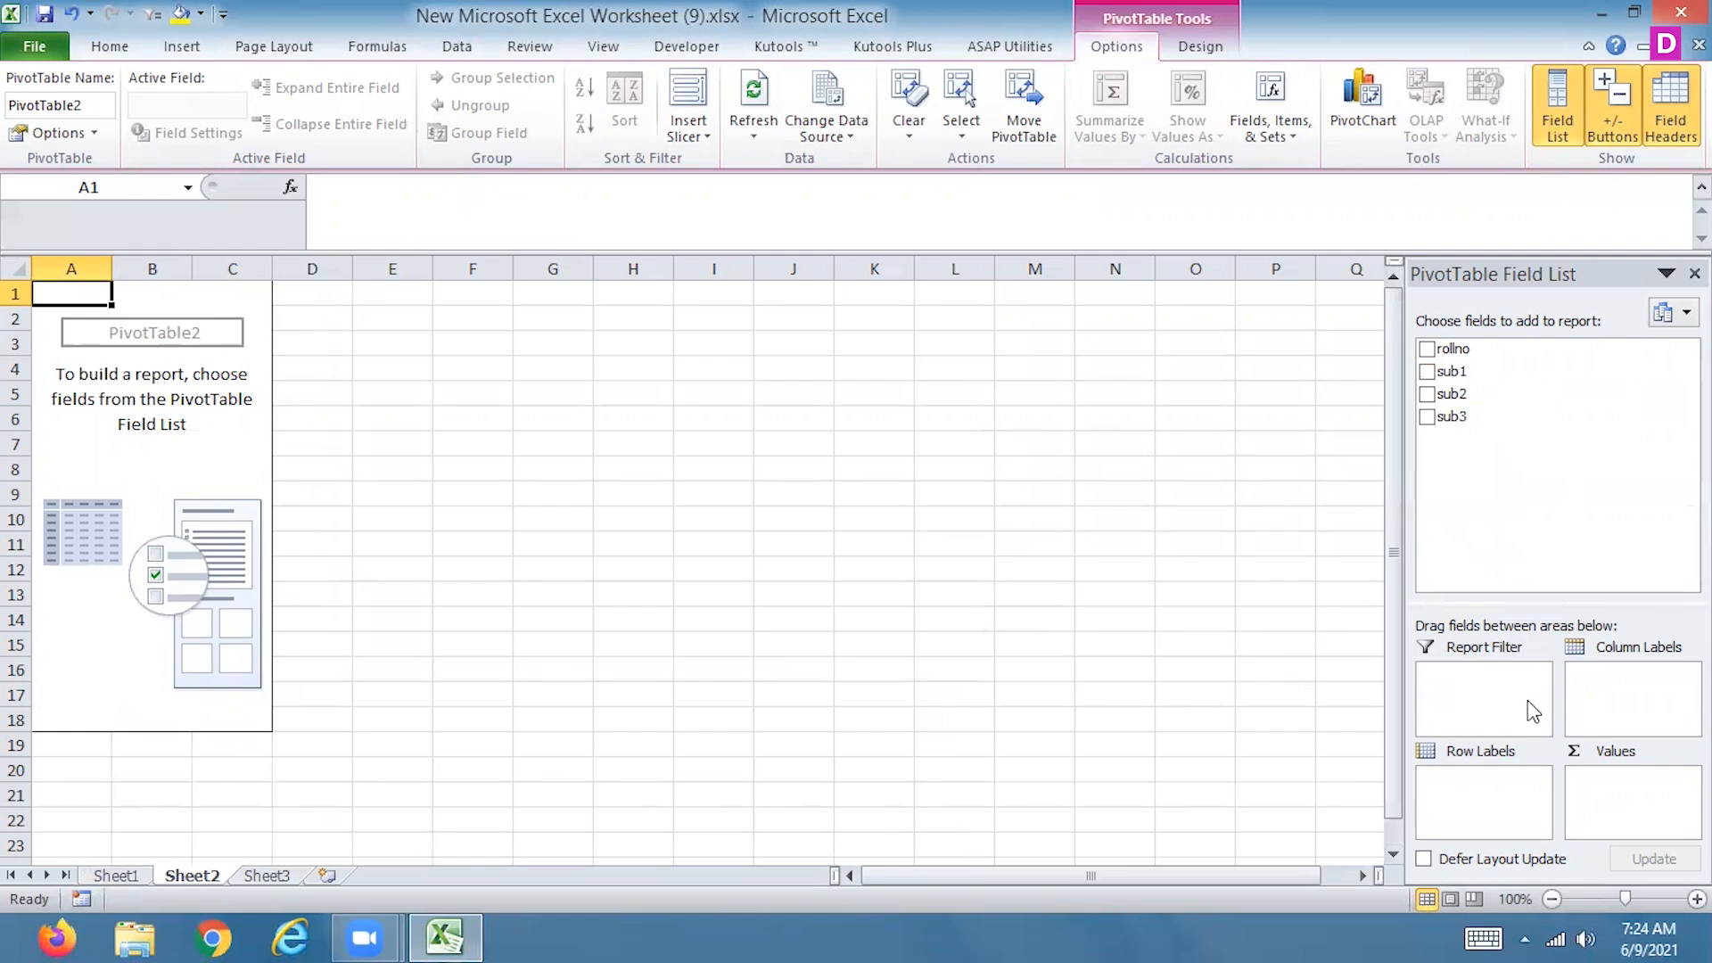
Put rollno in the PivotTable's row labels and add sub1, sub3 and sub2 as summed values
left_click(1427, 349)
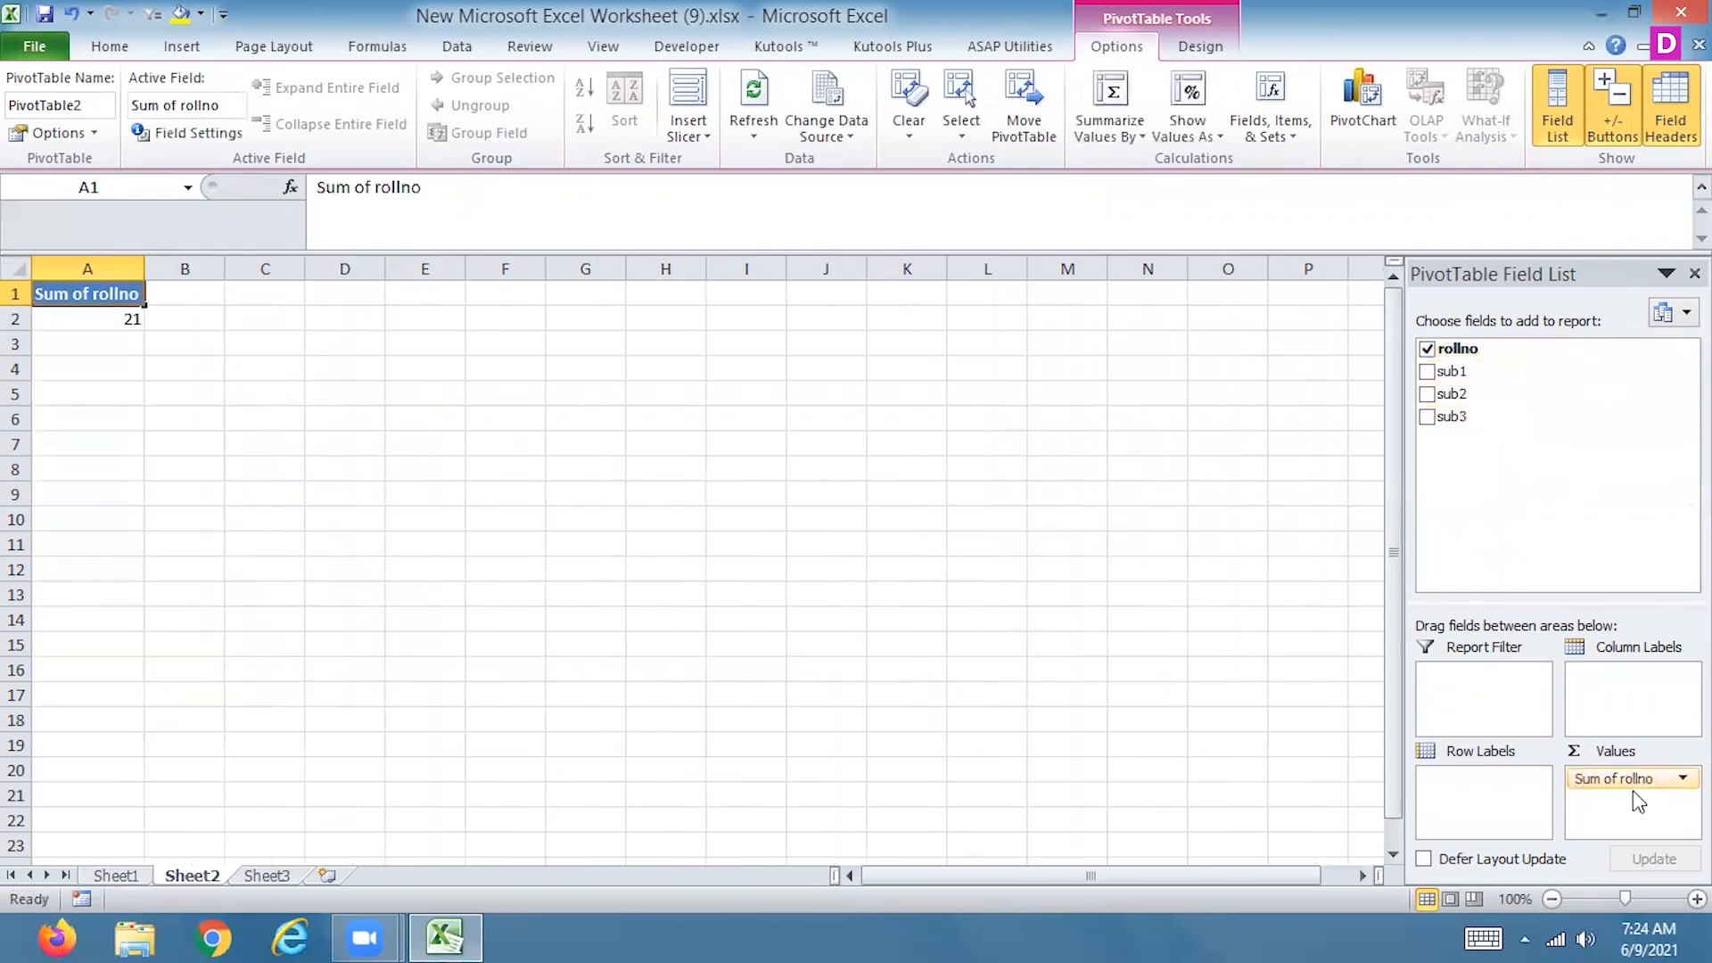
left_click_drag(1615, 780, 1506, 803)
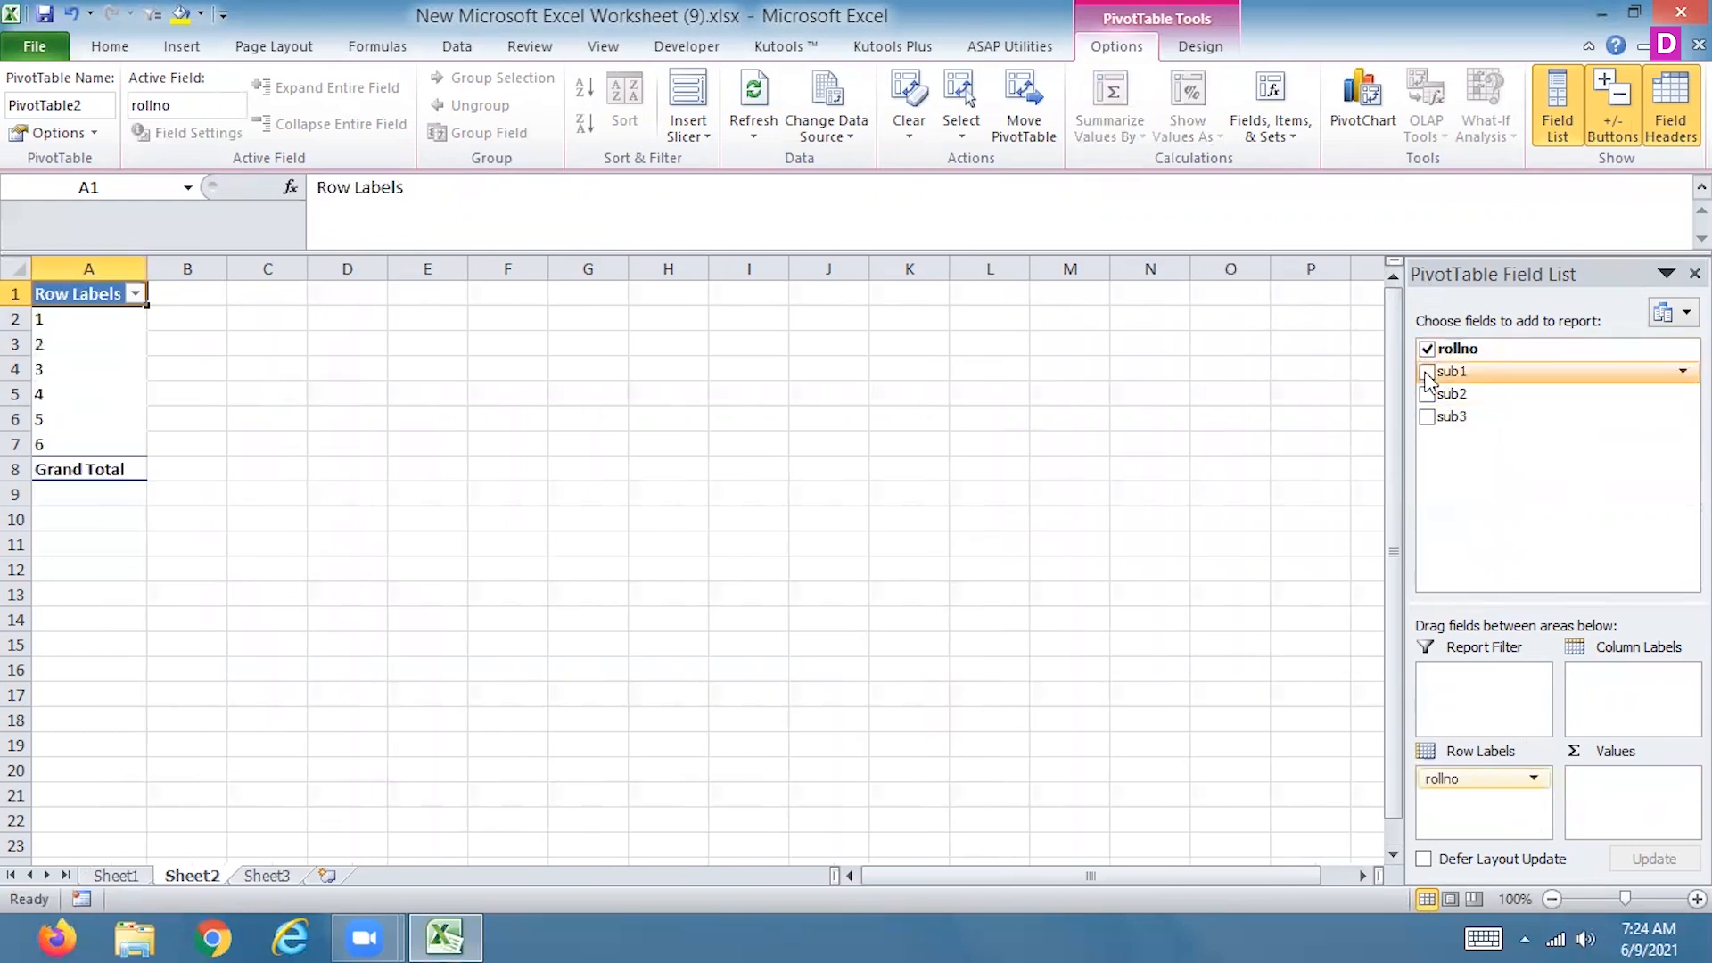
left_click(1427, 371)
left_click(1428, 416)
left_click(1428, 393)
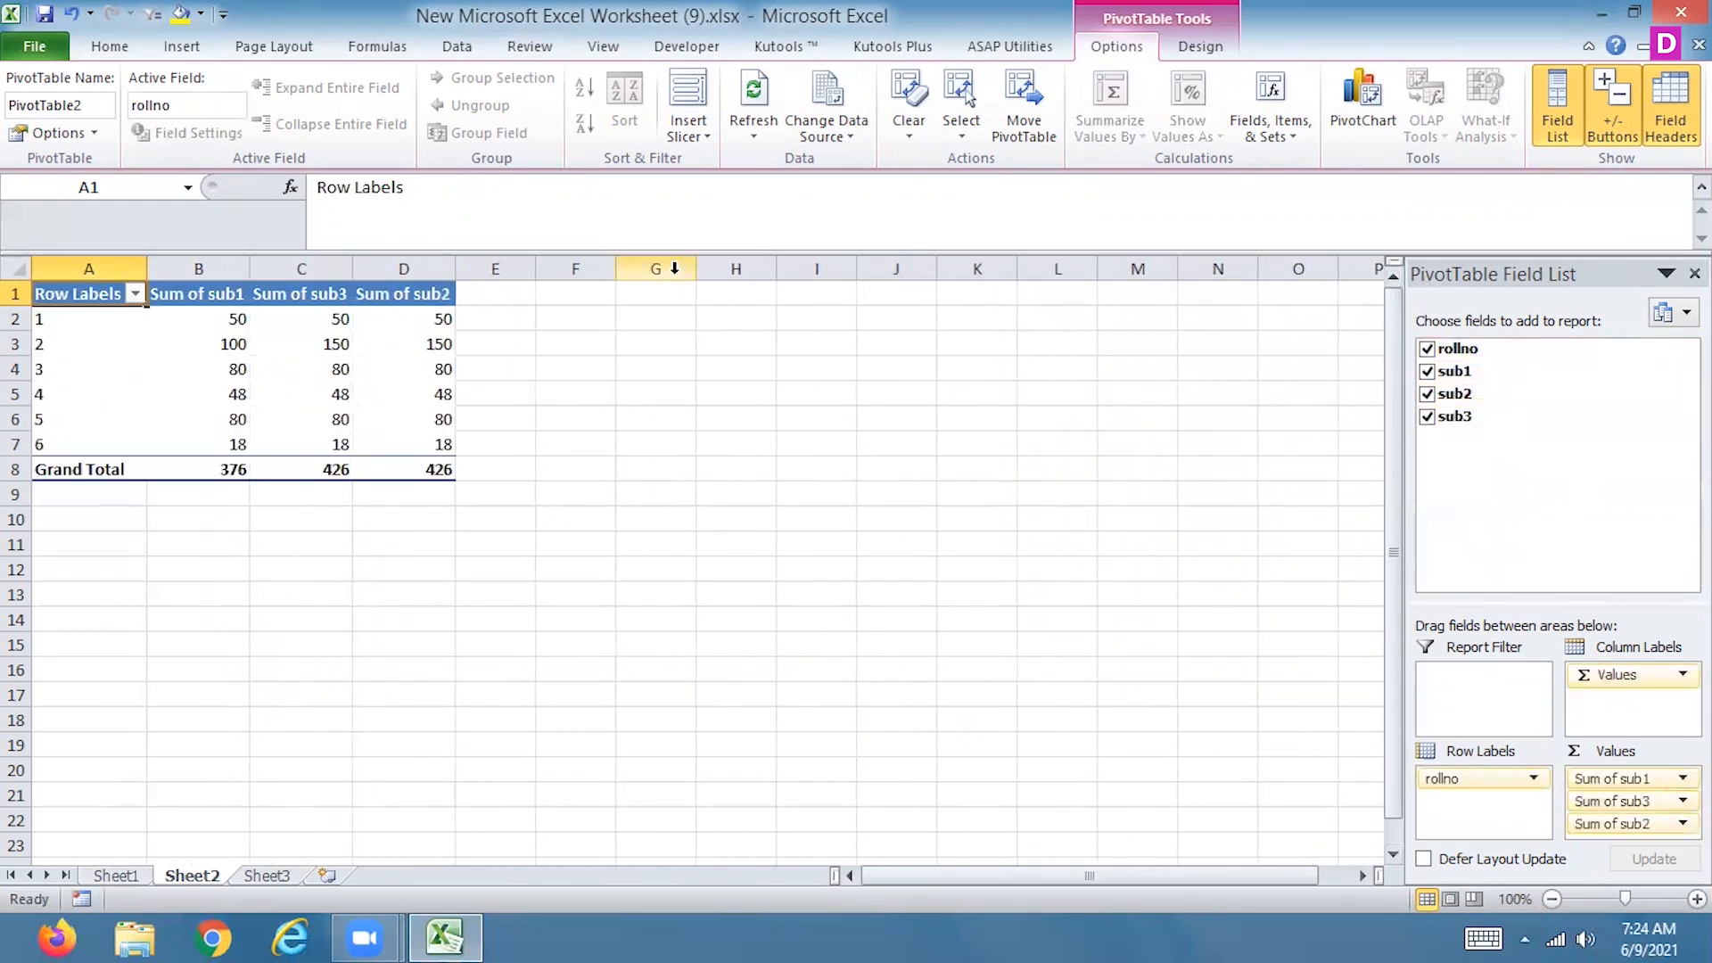
Insert a 2-D pie PivotChart based on the PivotTable
left_click(361, 399)
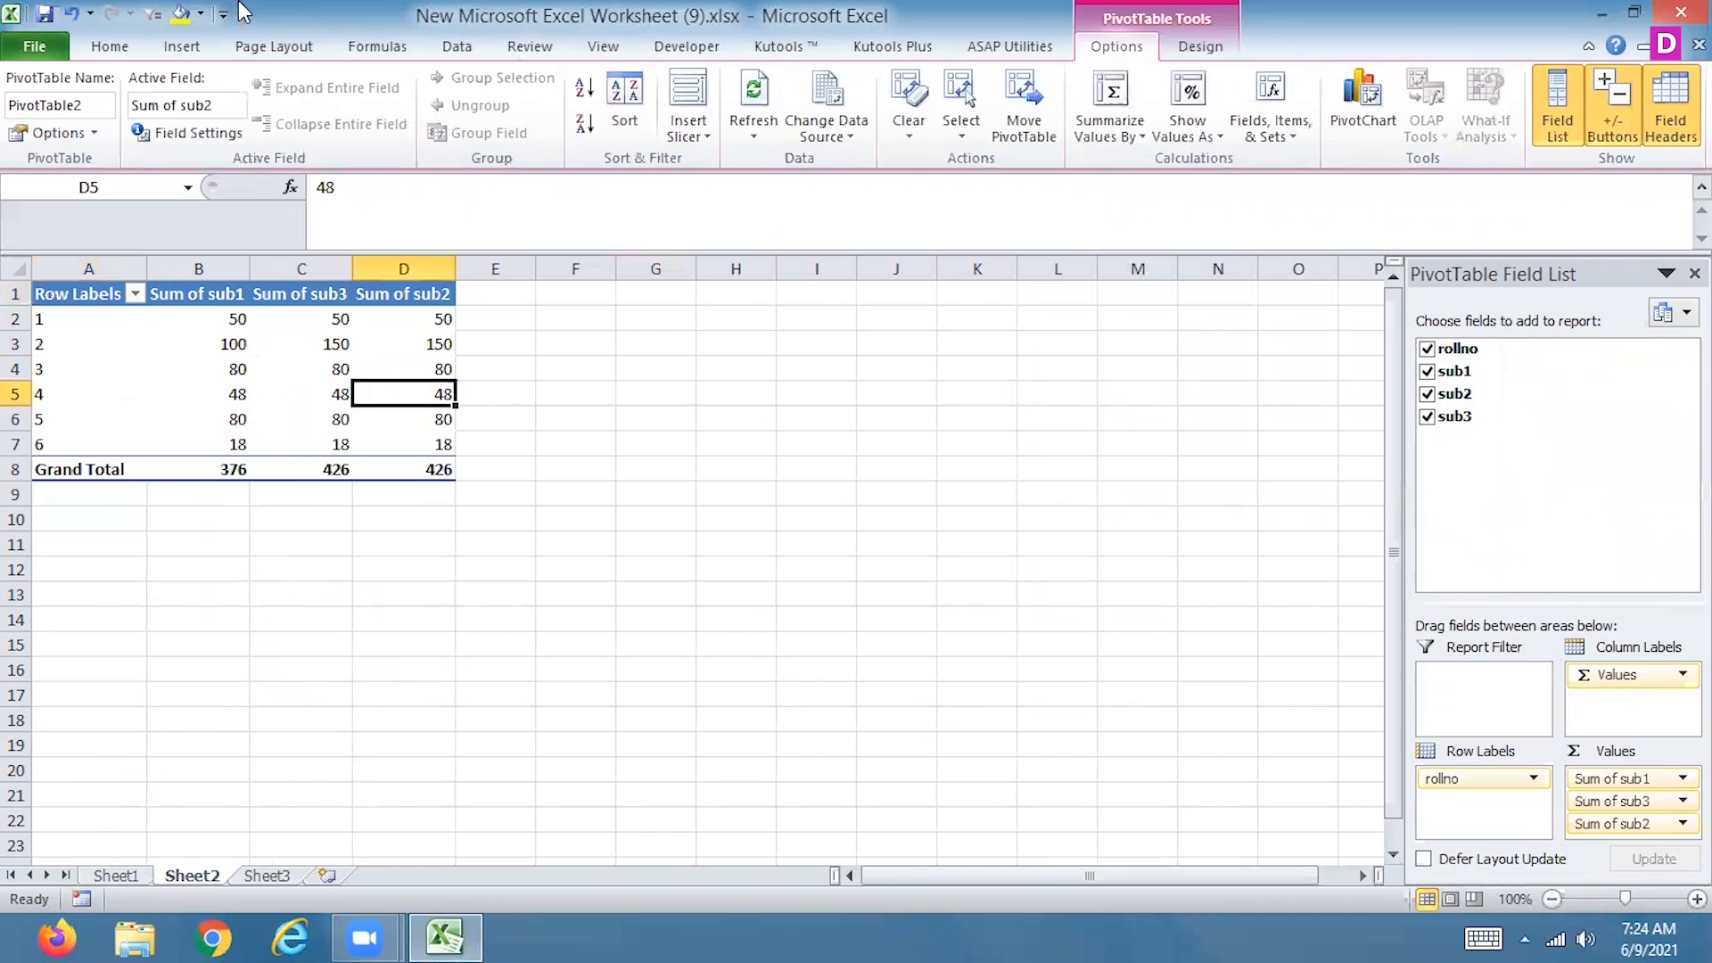
left_click(181, 46)
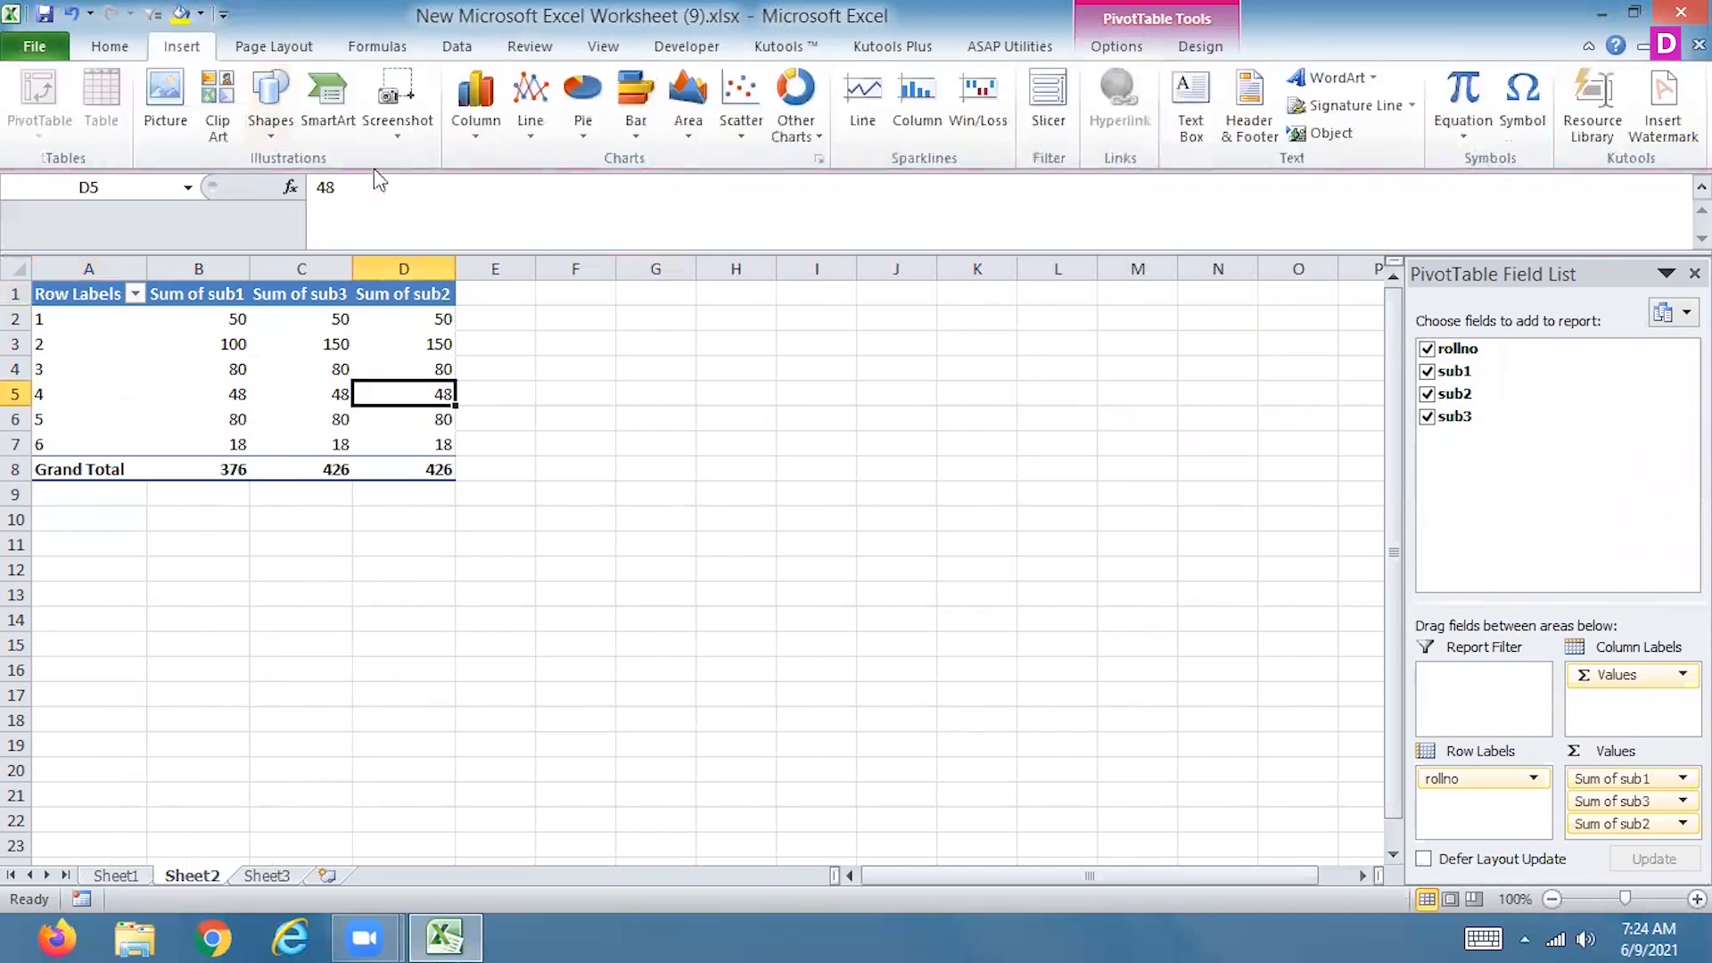
left_click(583, 107)
left_click(426, 194)
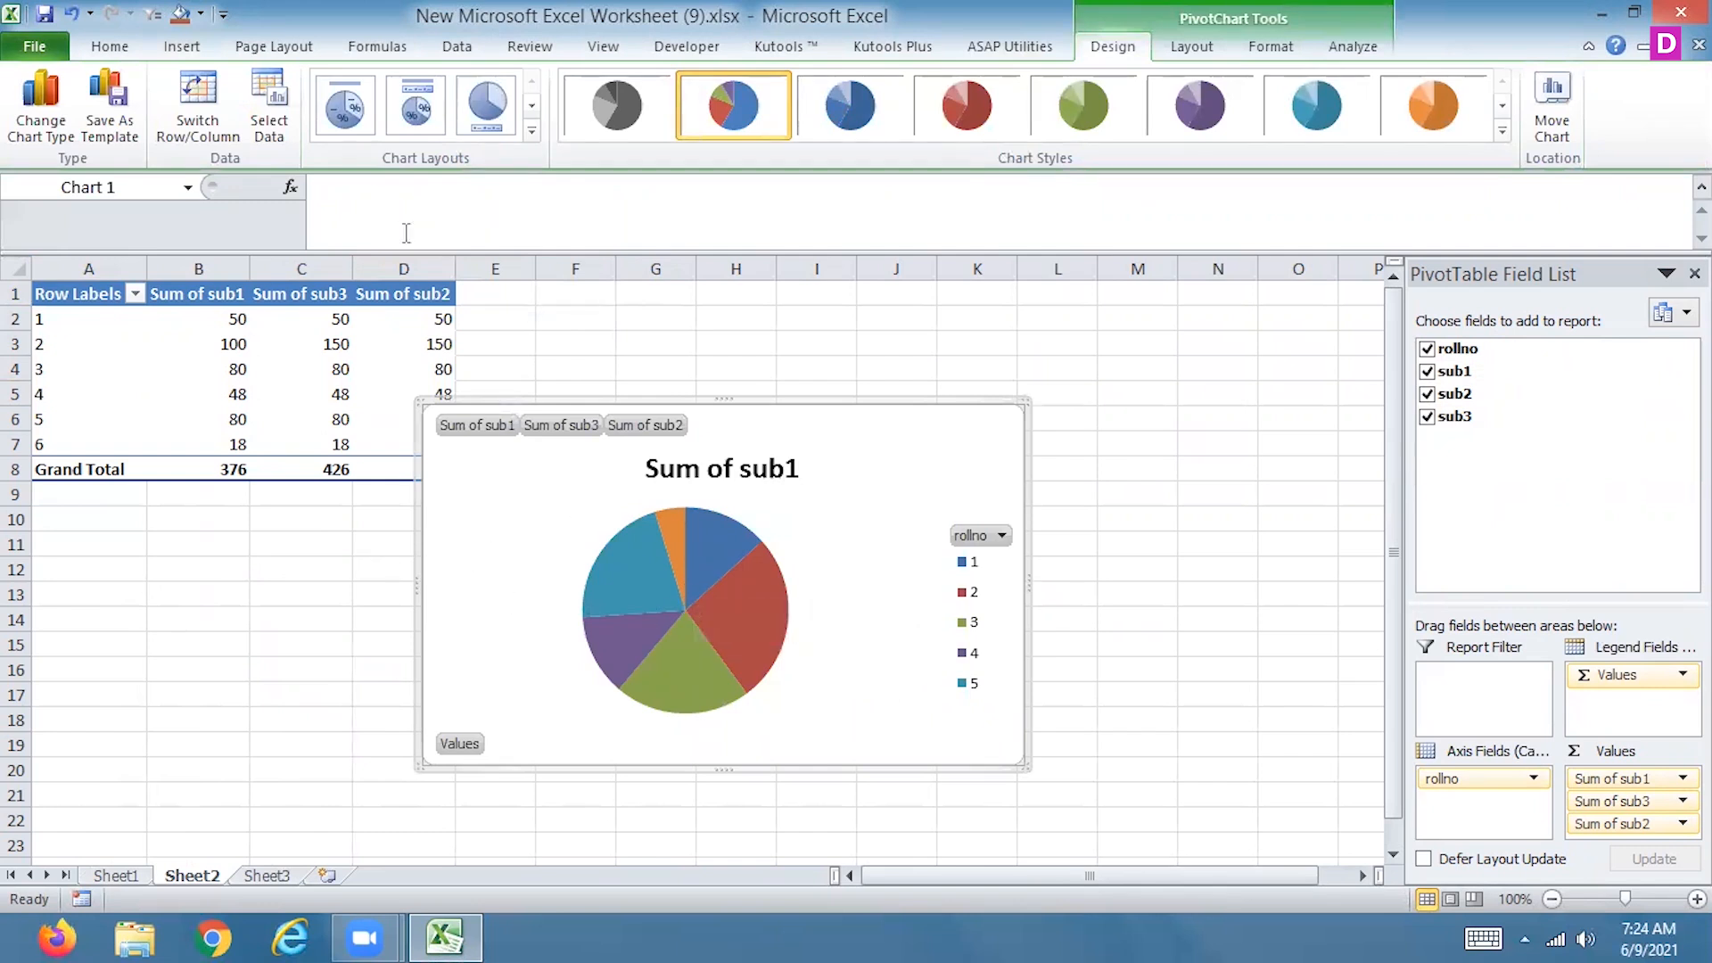
Insert slicers for sub1, sub2 and sub3 on the pie PivotChart
left_click(1354, 47)
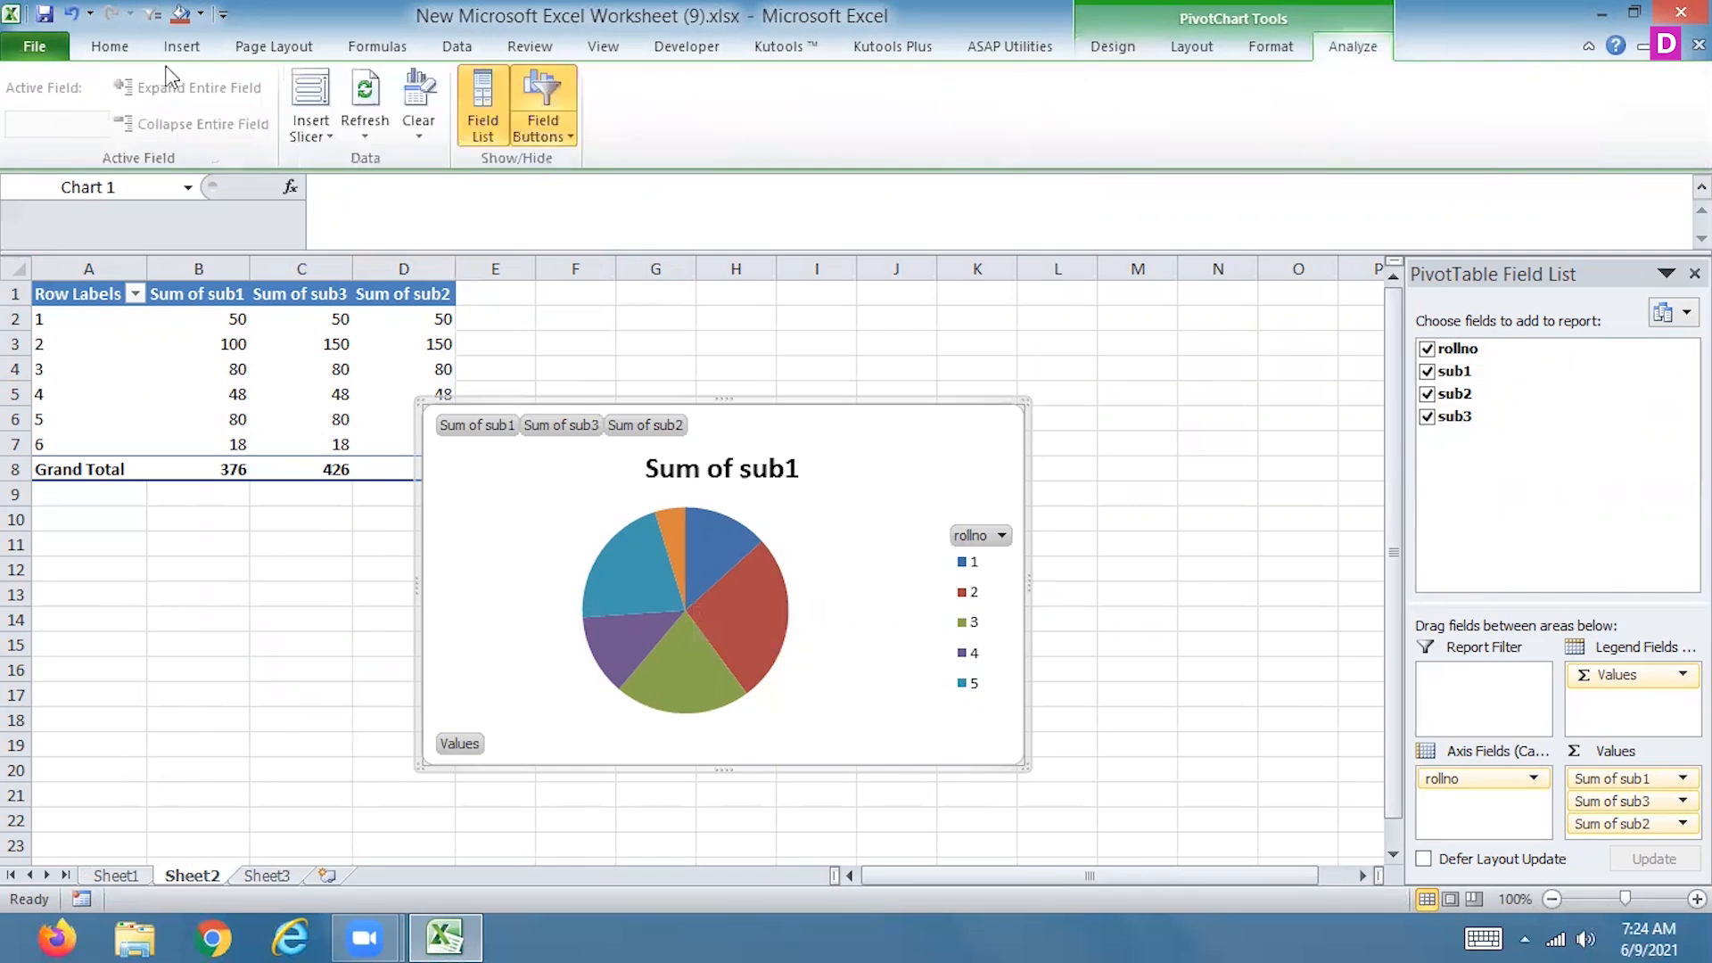
left_click(308, 103)
left_click(1123, 334)
left_click(1123, 355)
left_click(1123, 378)
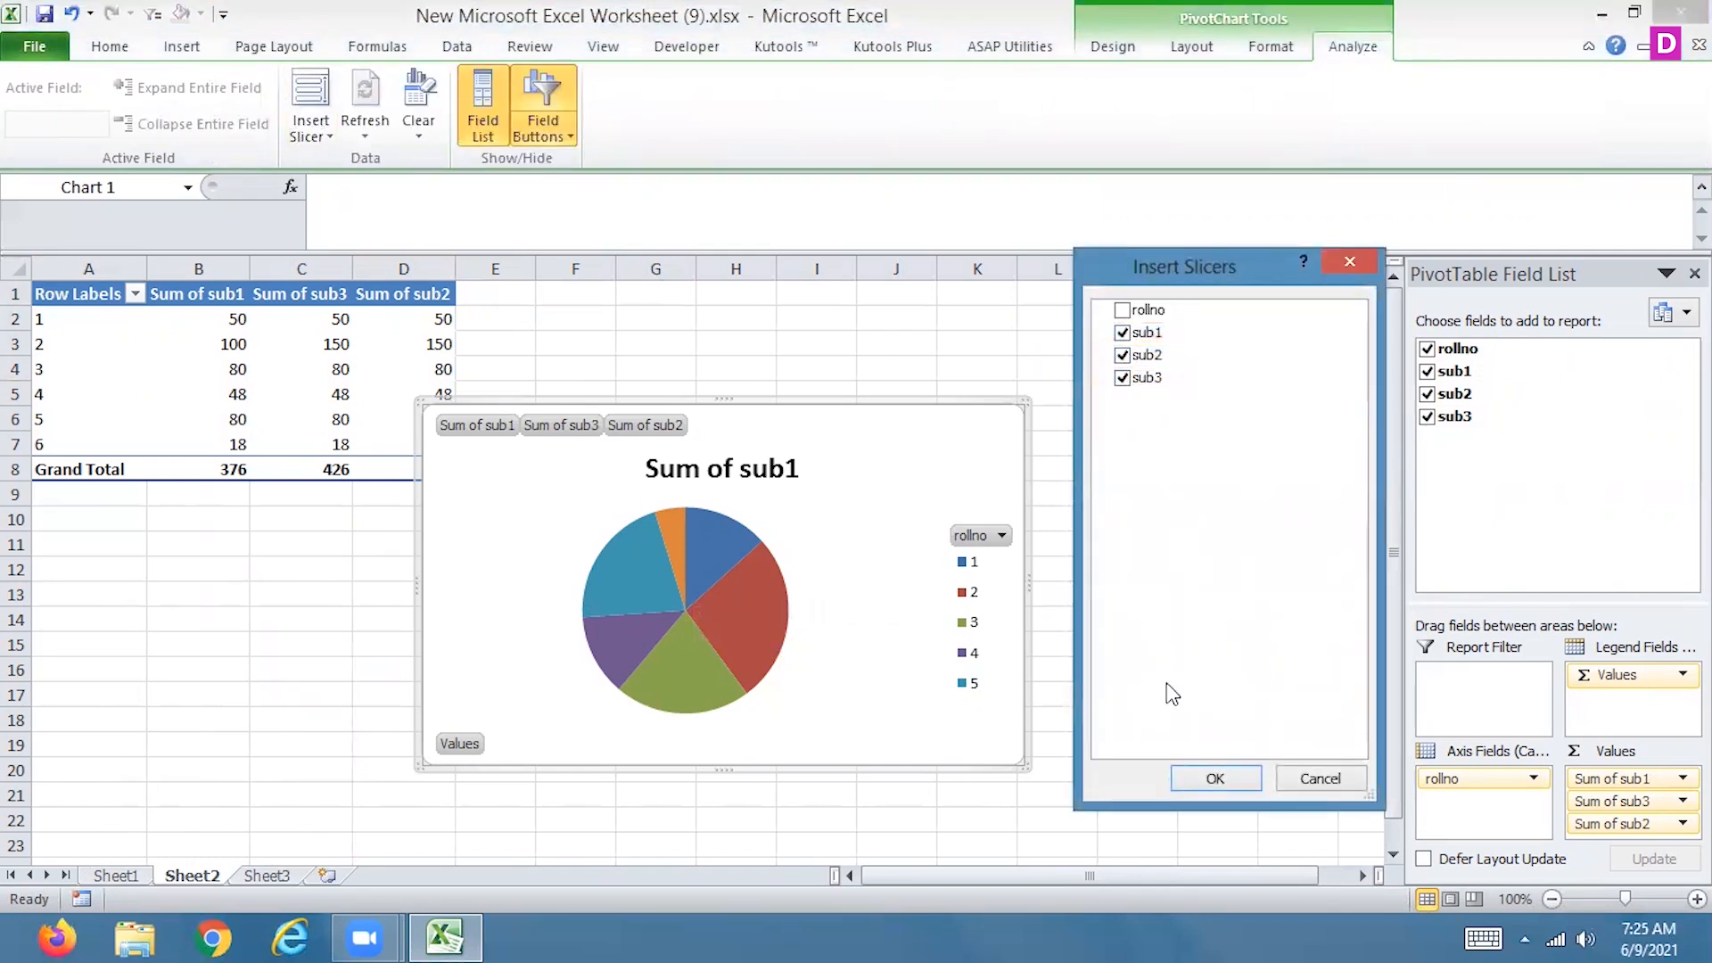
left_click(1215, 779)
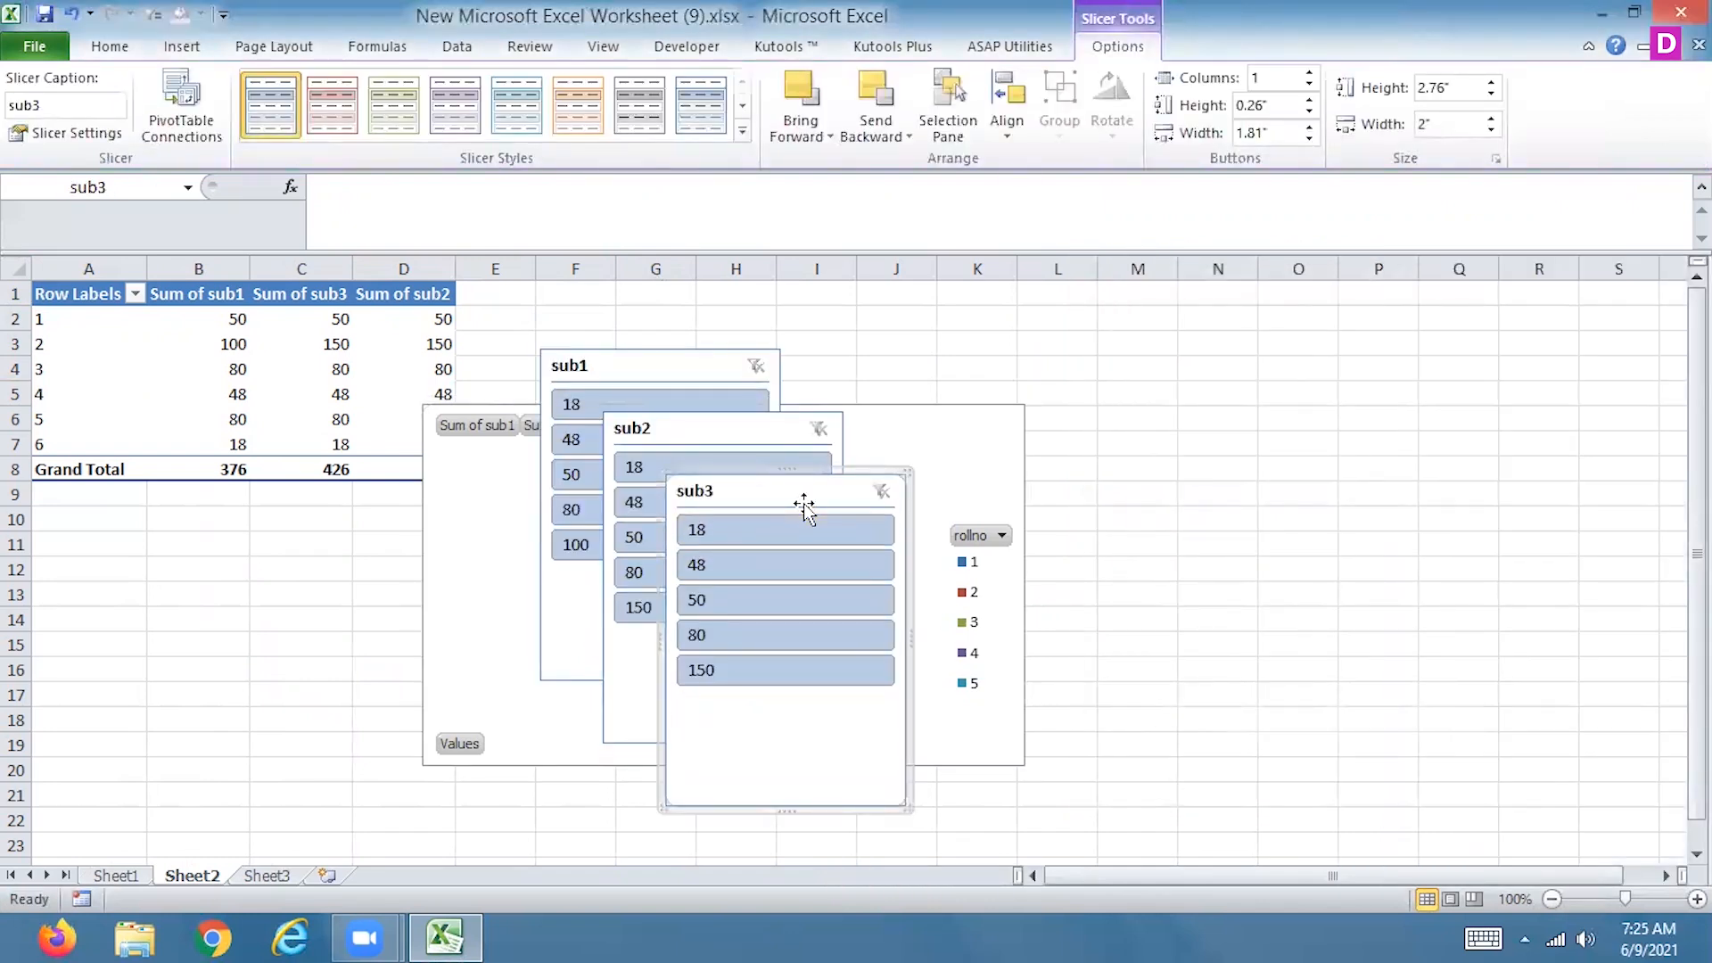
Delete the sub3, sub2 and sub1 slicers from the sheet
key("Delete")
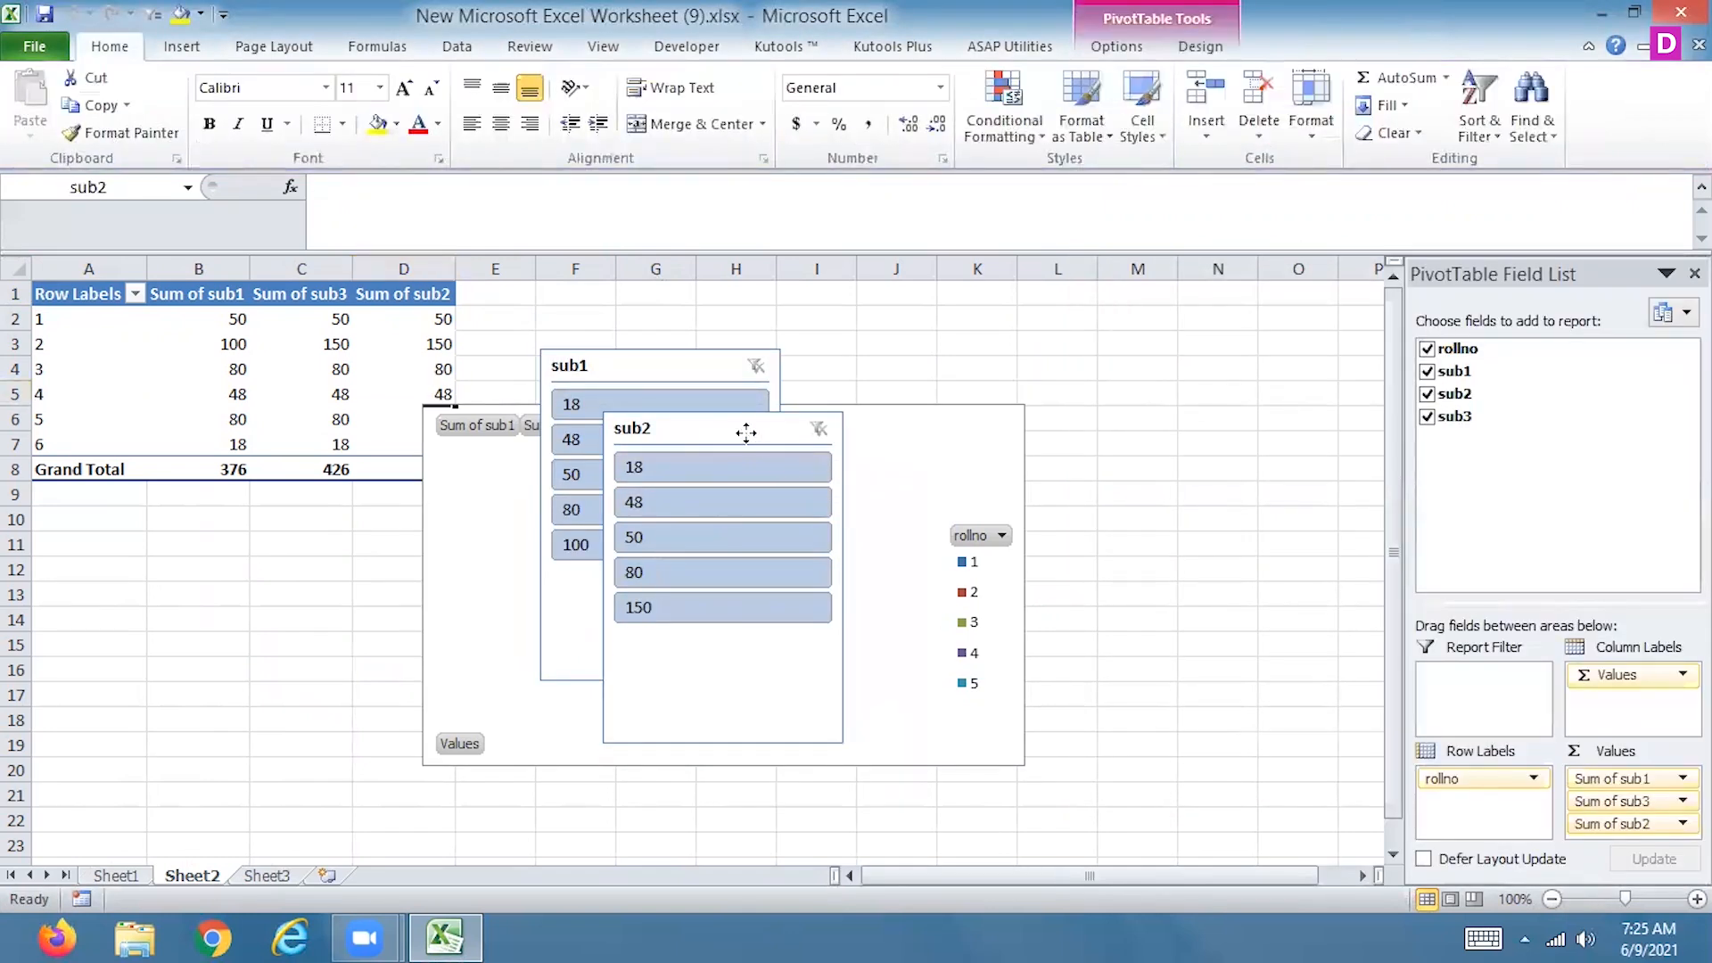
left_click(745, 432)
key("Delete")
left_click(632, 366)
key("Delete")
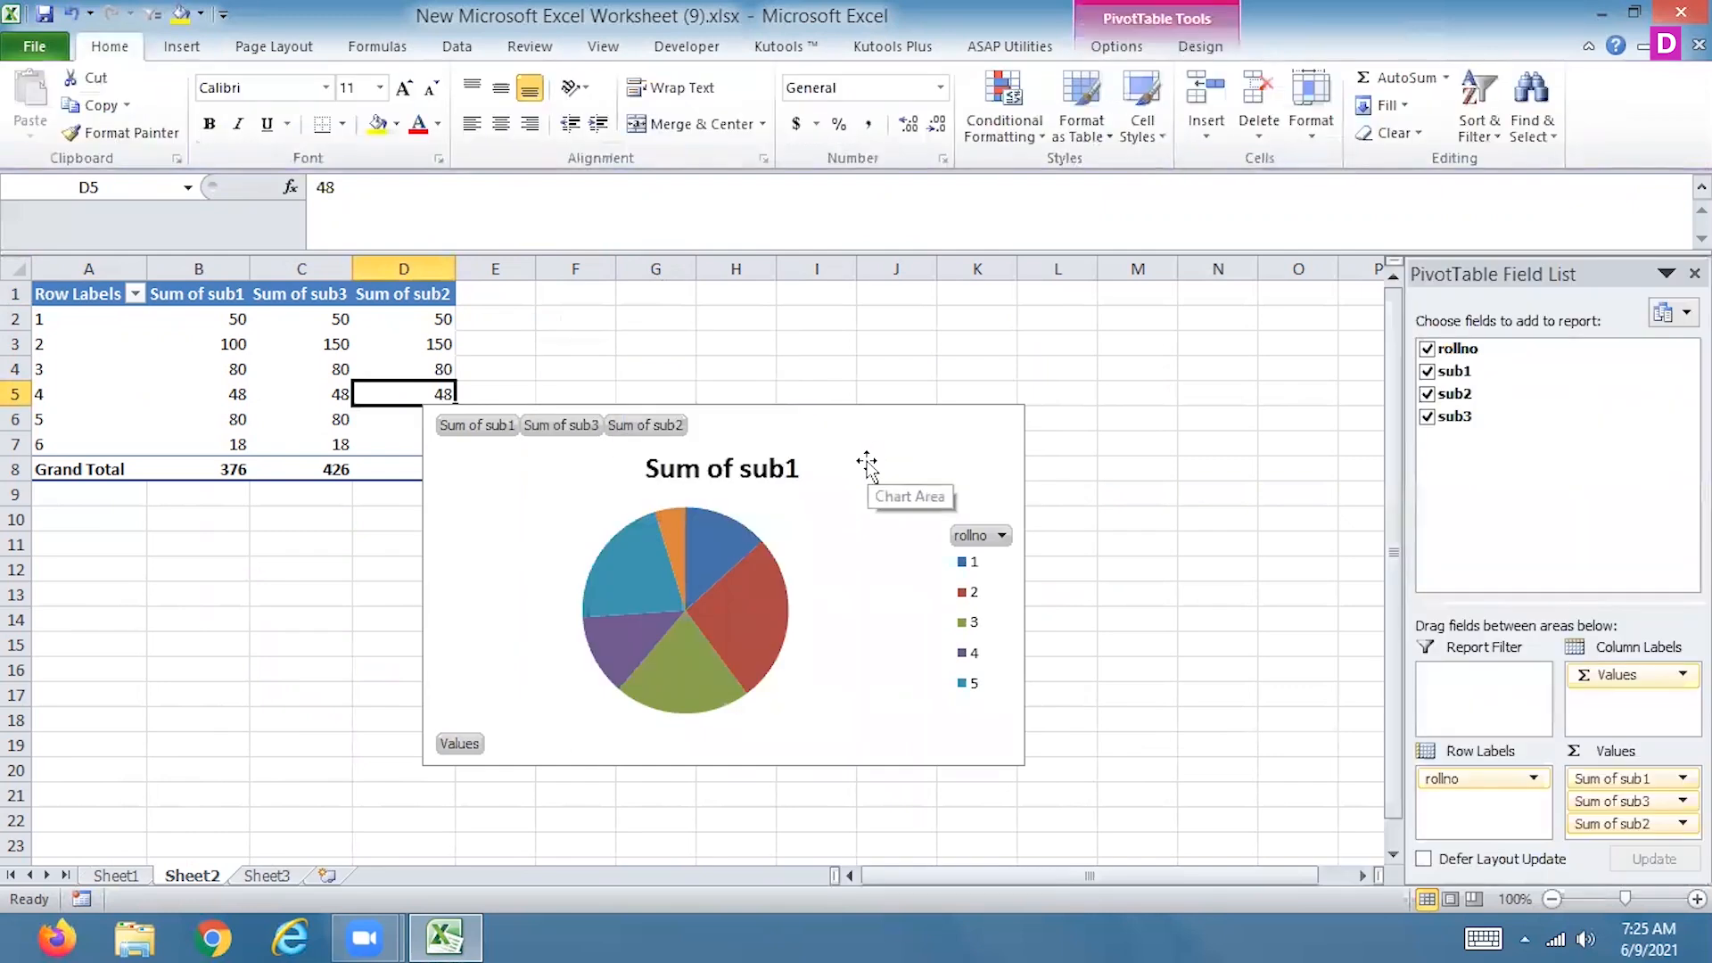
Select the pie chart again and insert slicers for sub1, sub2 and sub3
left_click(1231, 51)
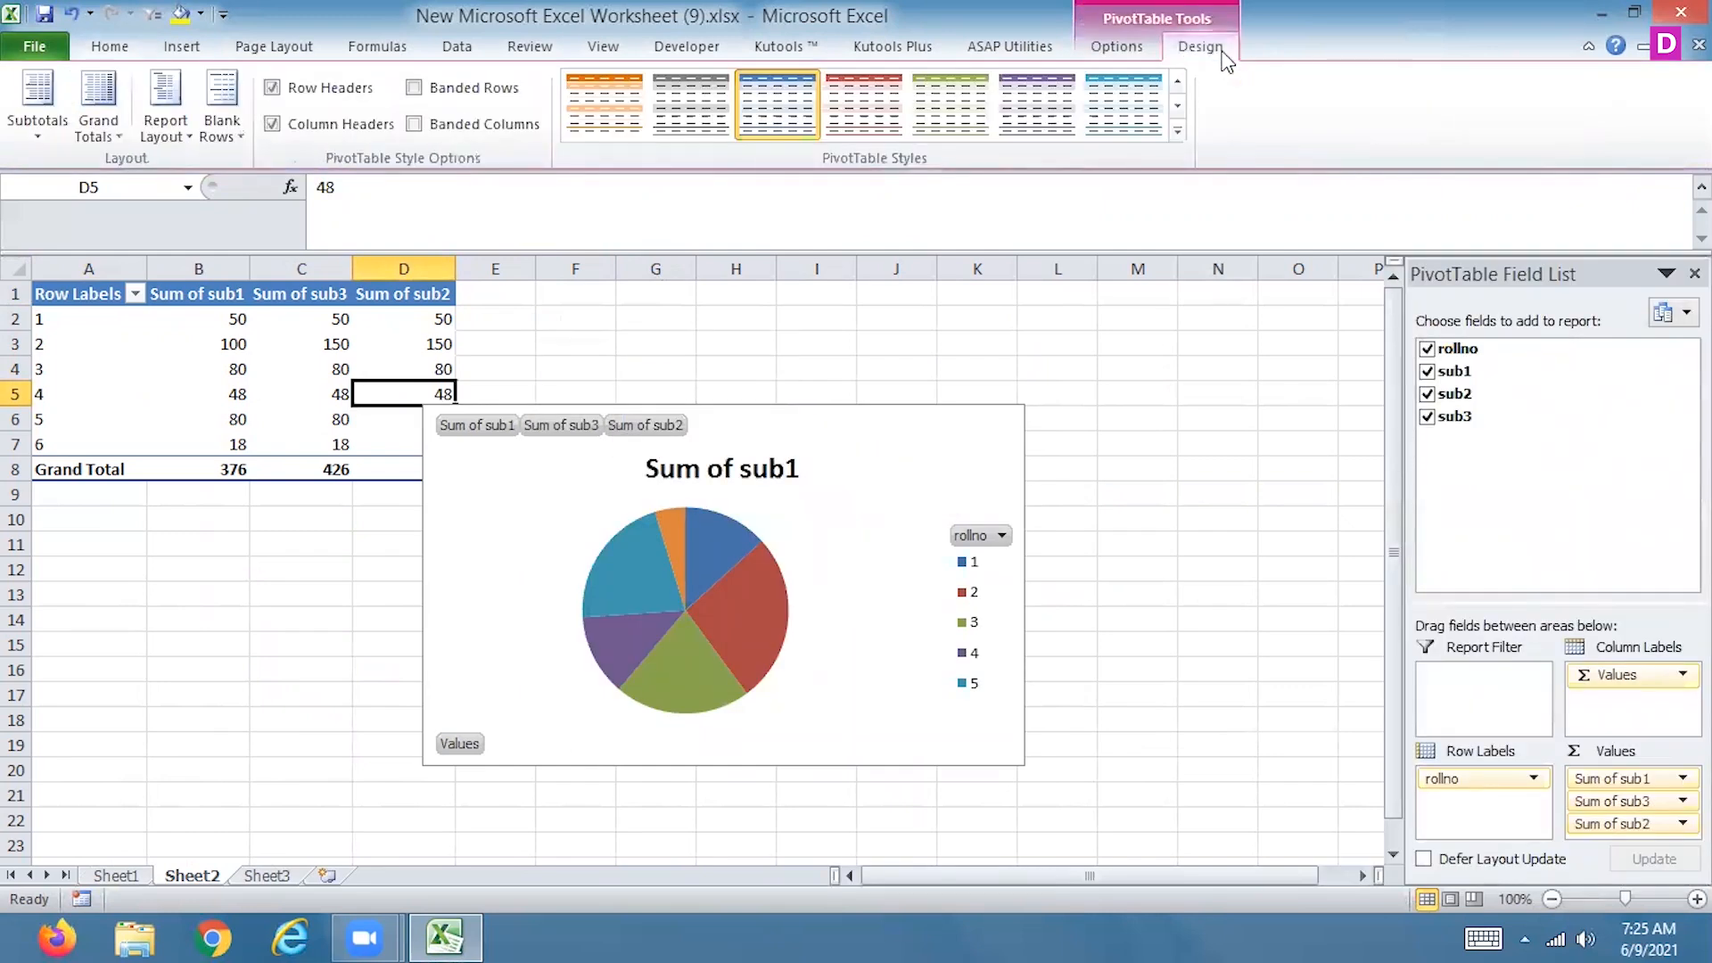
left_click(825, 495)
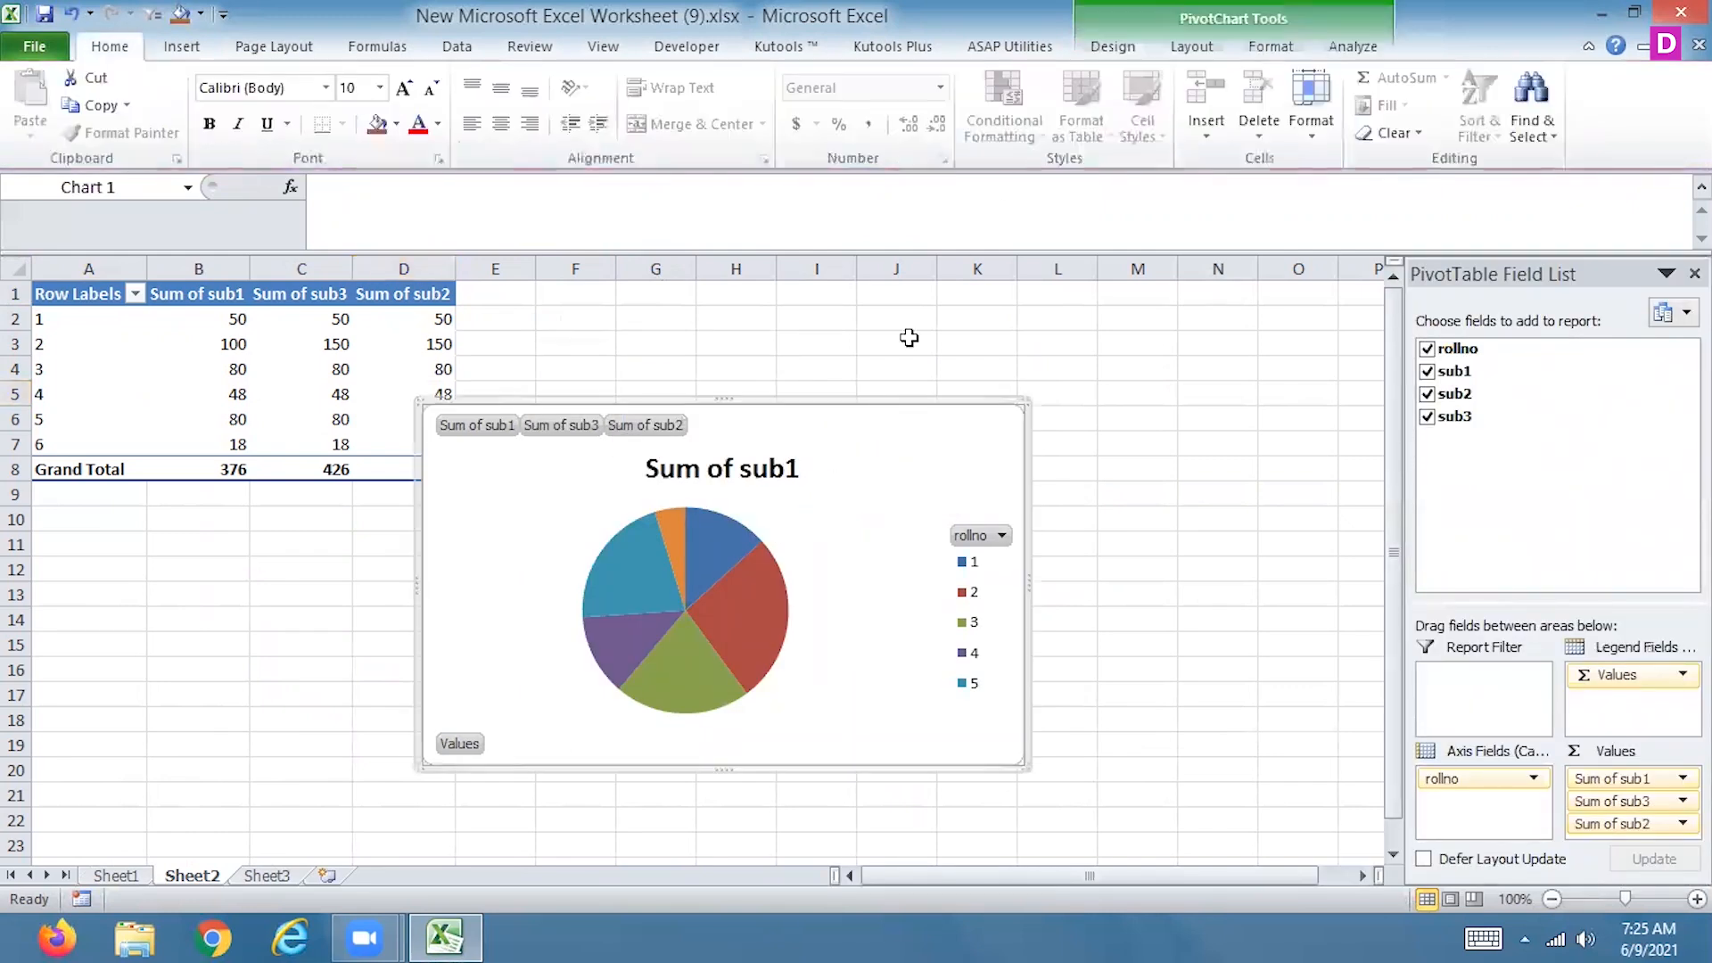
left_click(1347, 49)
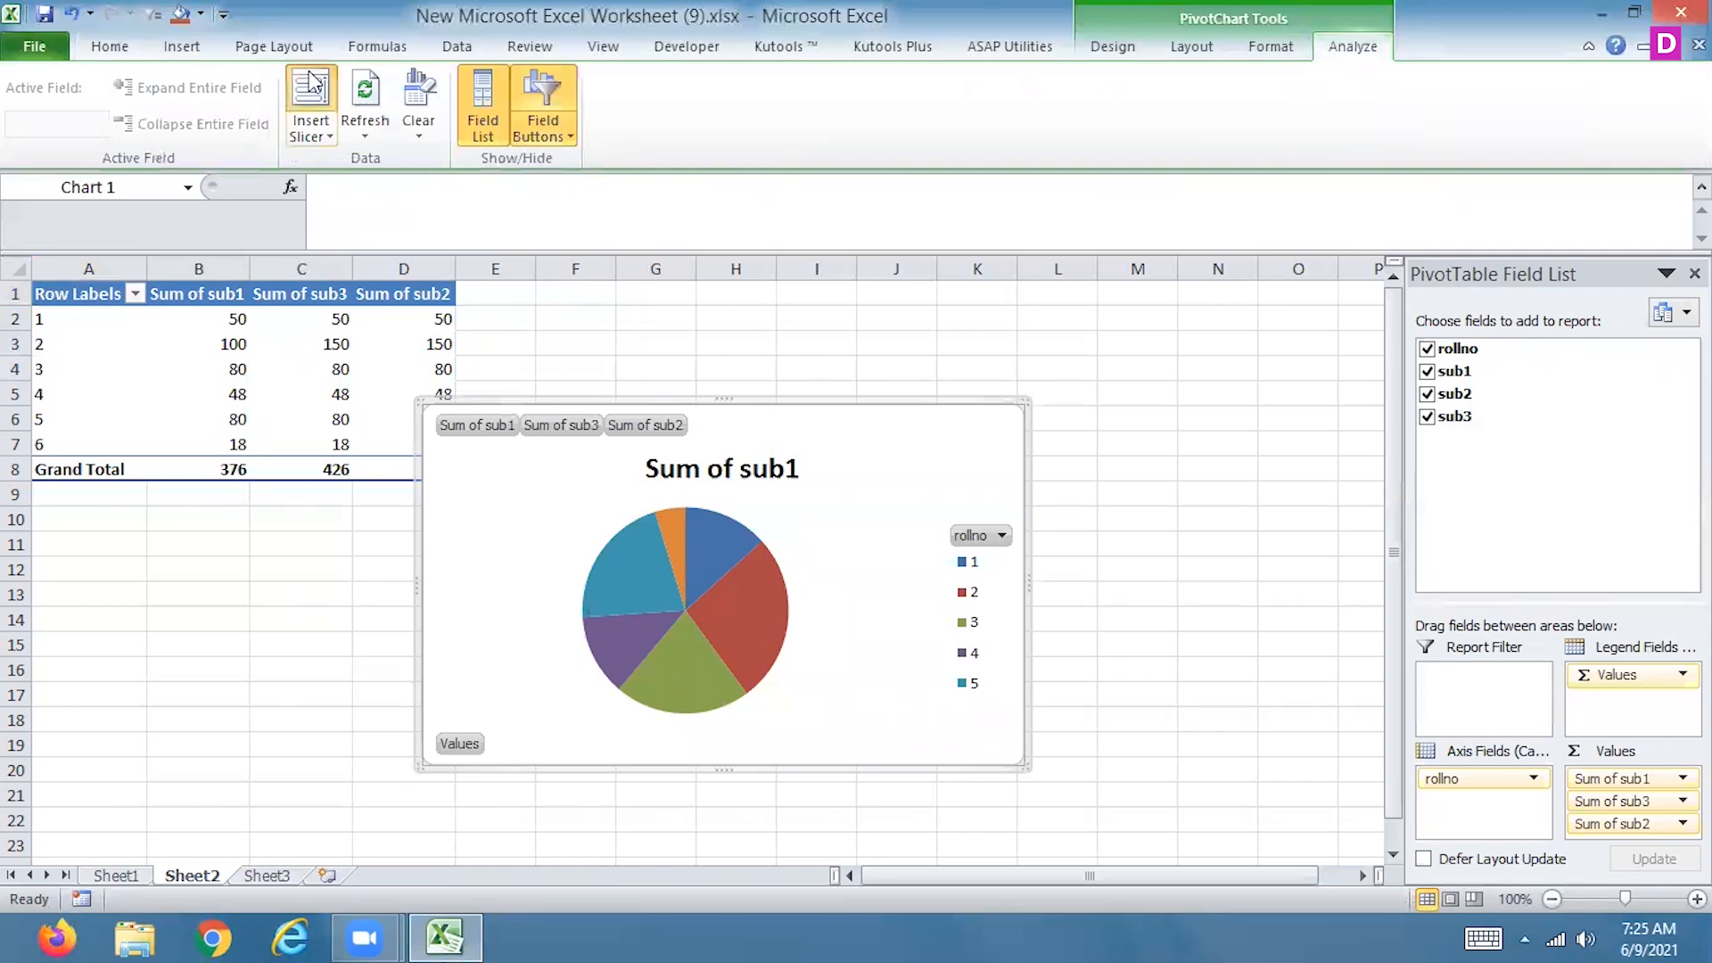
left_click(311, 98)
left_click(1122, 333)
left_click(1122, 355)
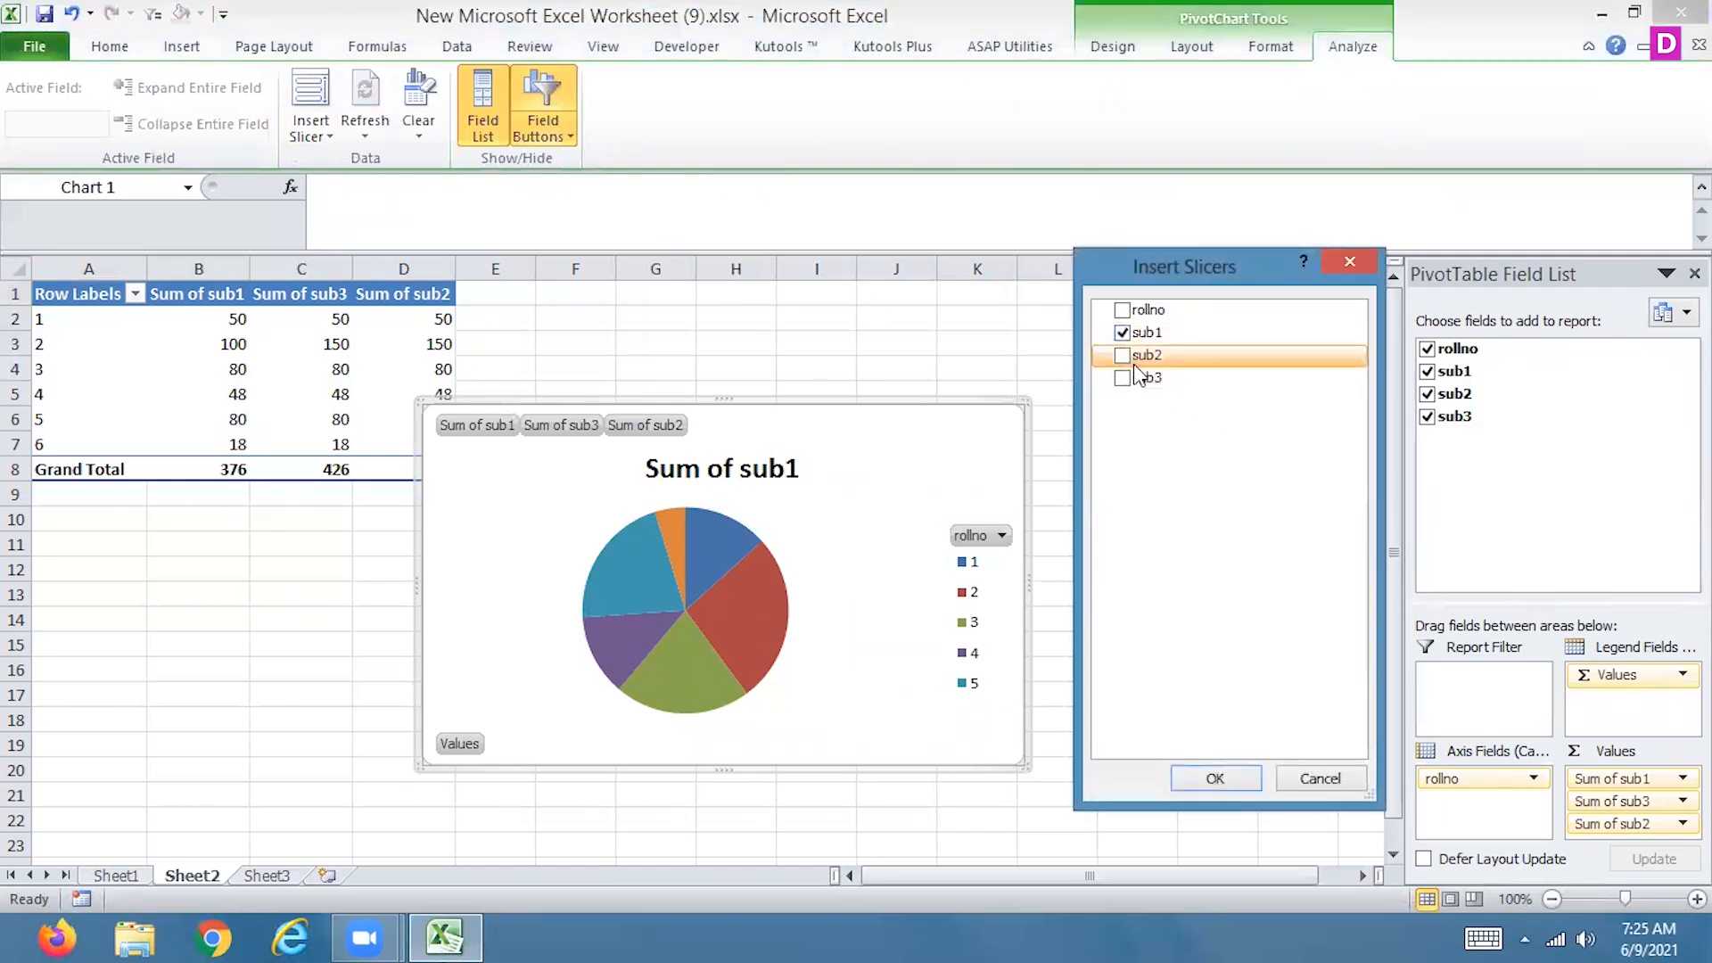
left_click(1122, 377)
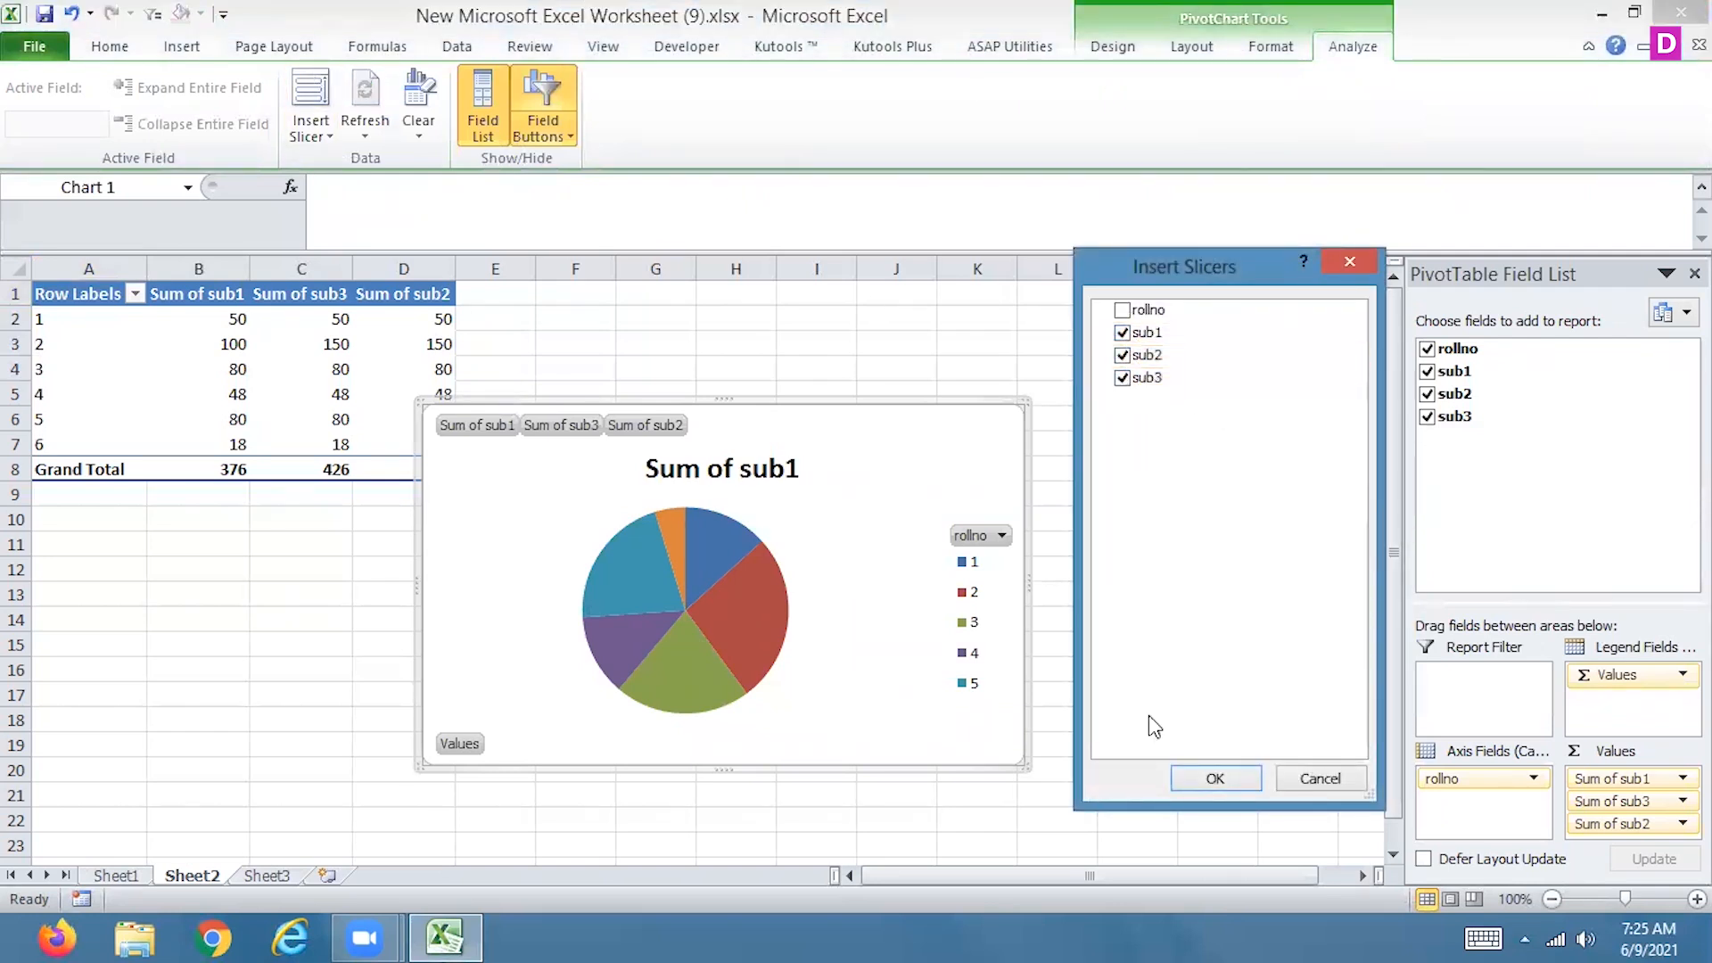
left_click(1216, 778)
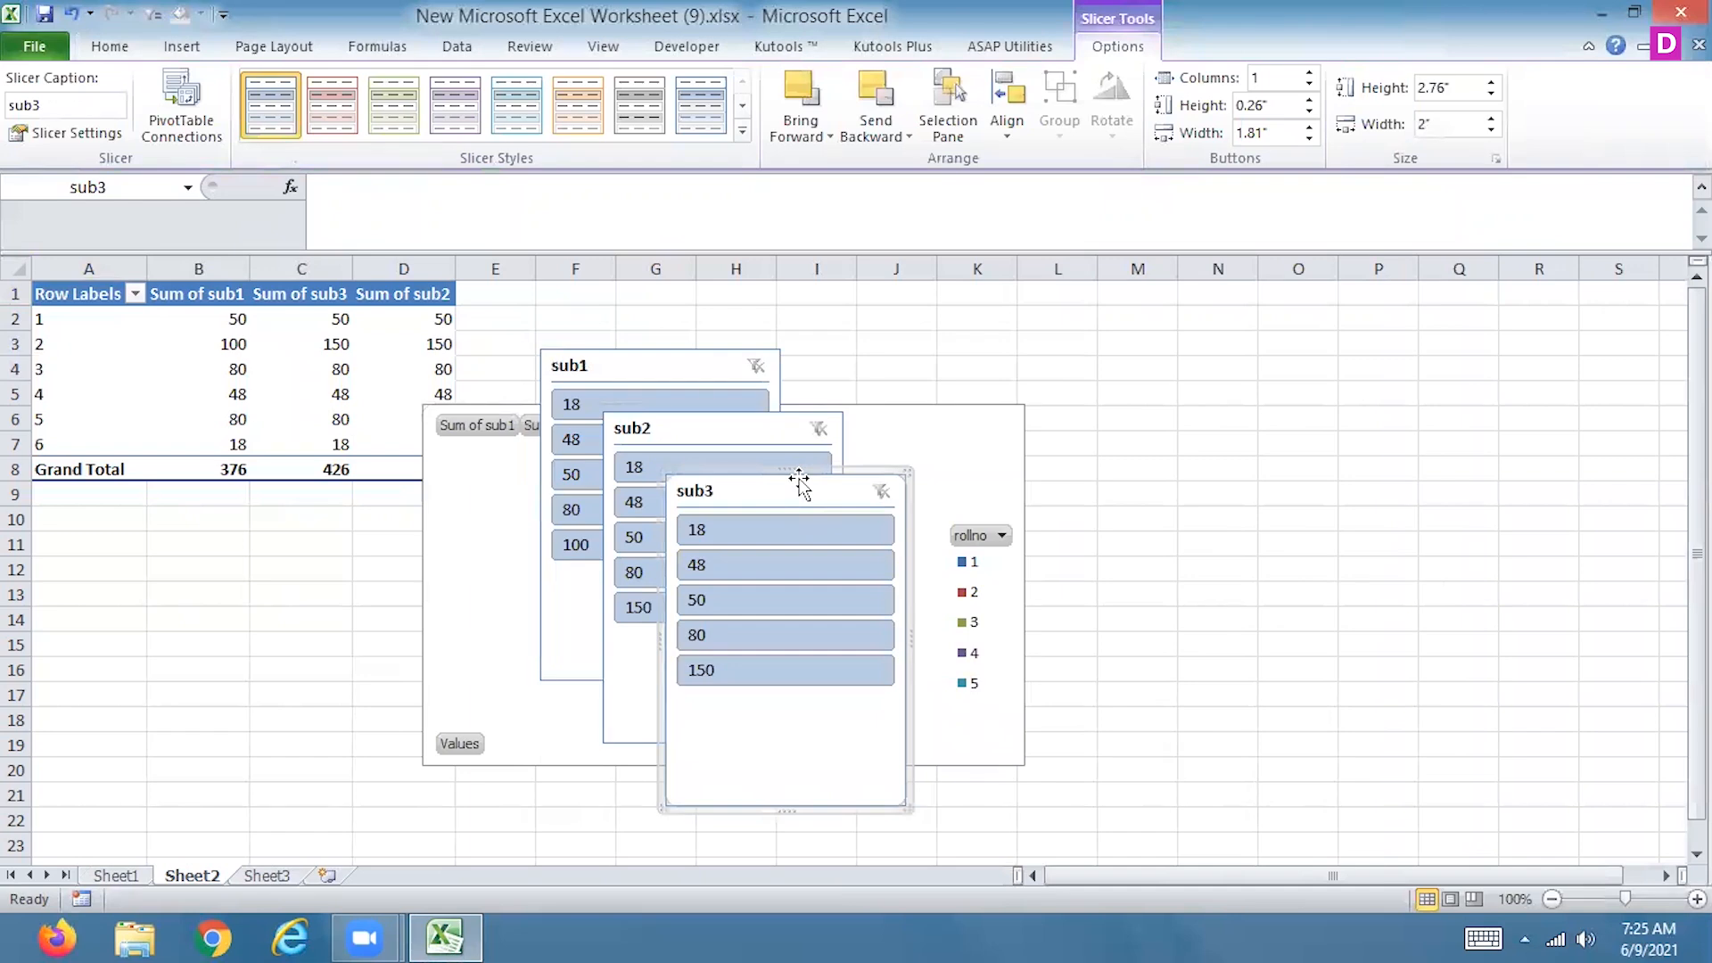
Remove all three subject slicers again, leaving the pie chart where it is
key("Delete")
left_click(746, 430)
key("Delete")
key("Delete")
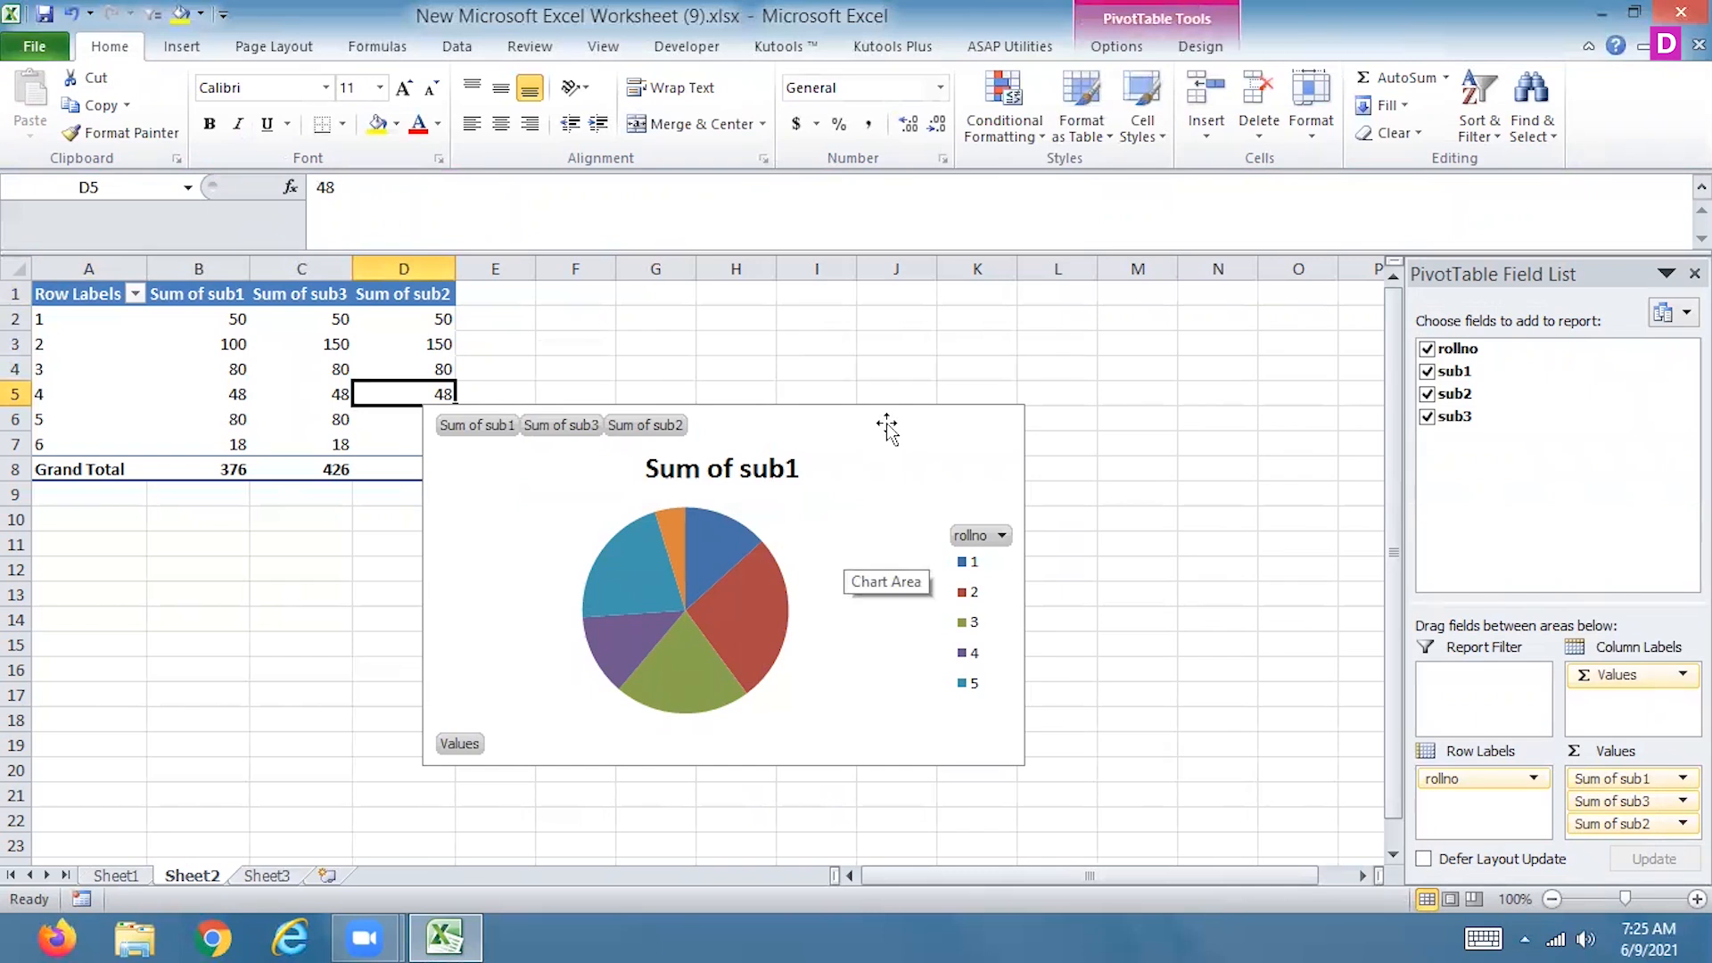
right_click(509, 506)
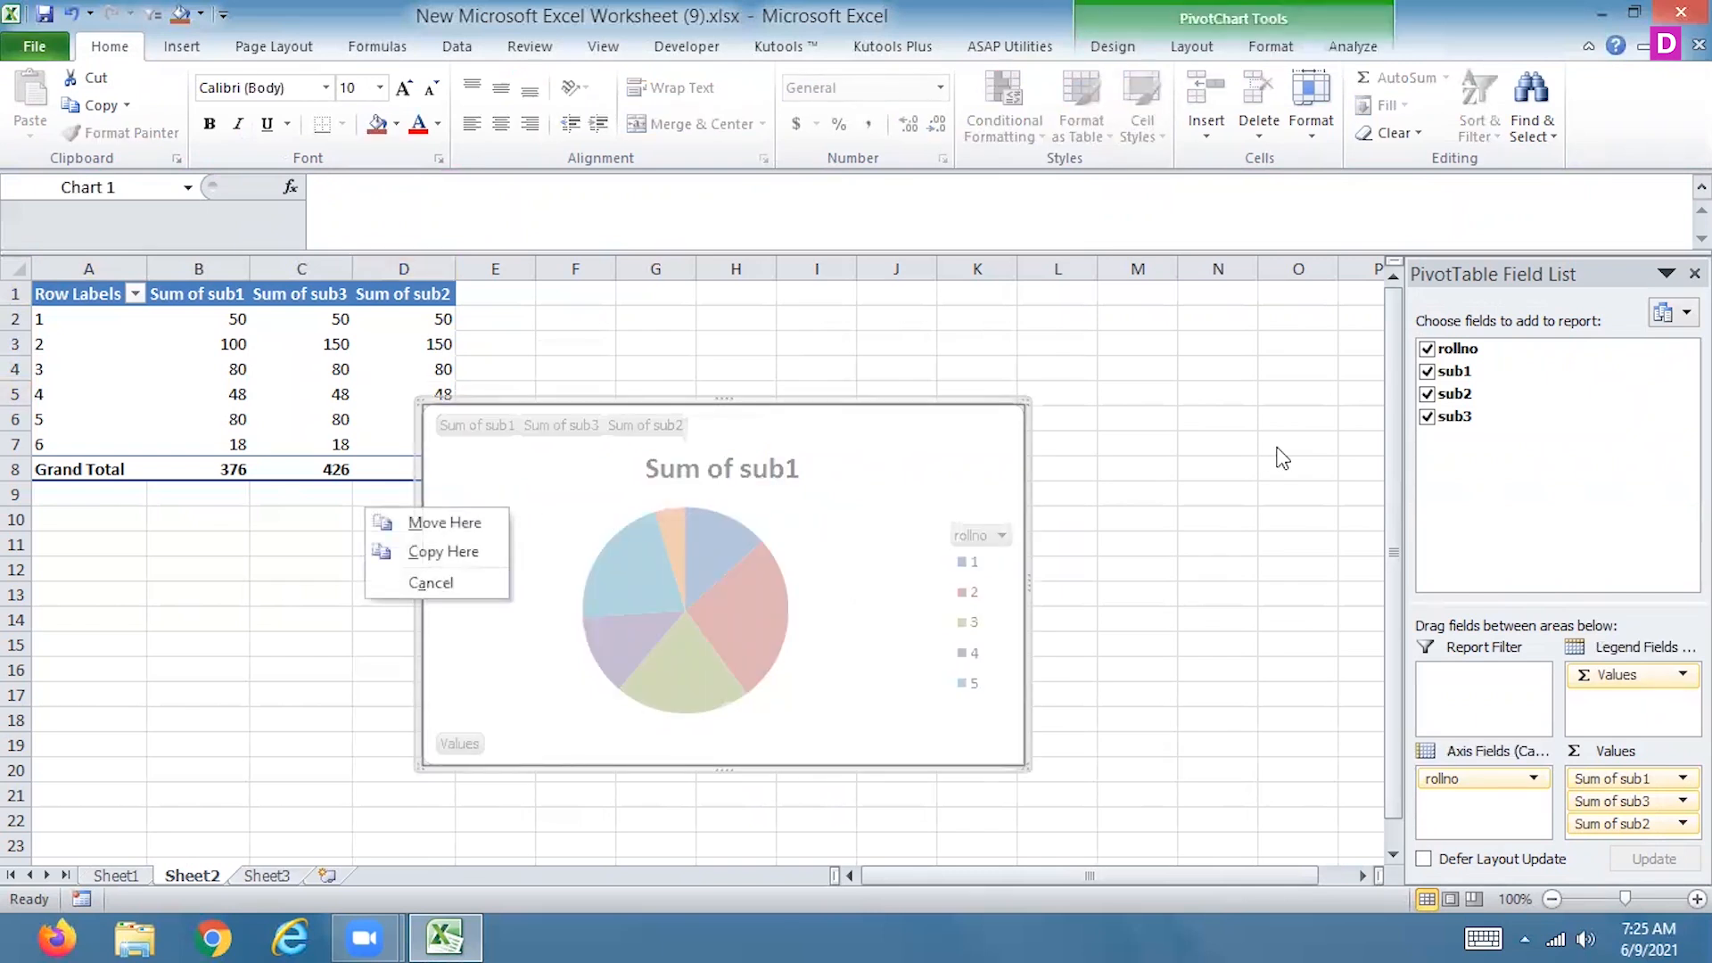
left_click(1282, 451)
Insert a rollno slicer for the pie chart and place it in the empty cells beside the chart
left_click(965, 455)
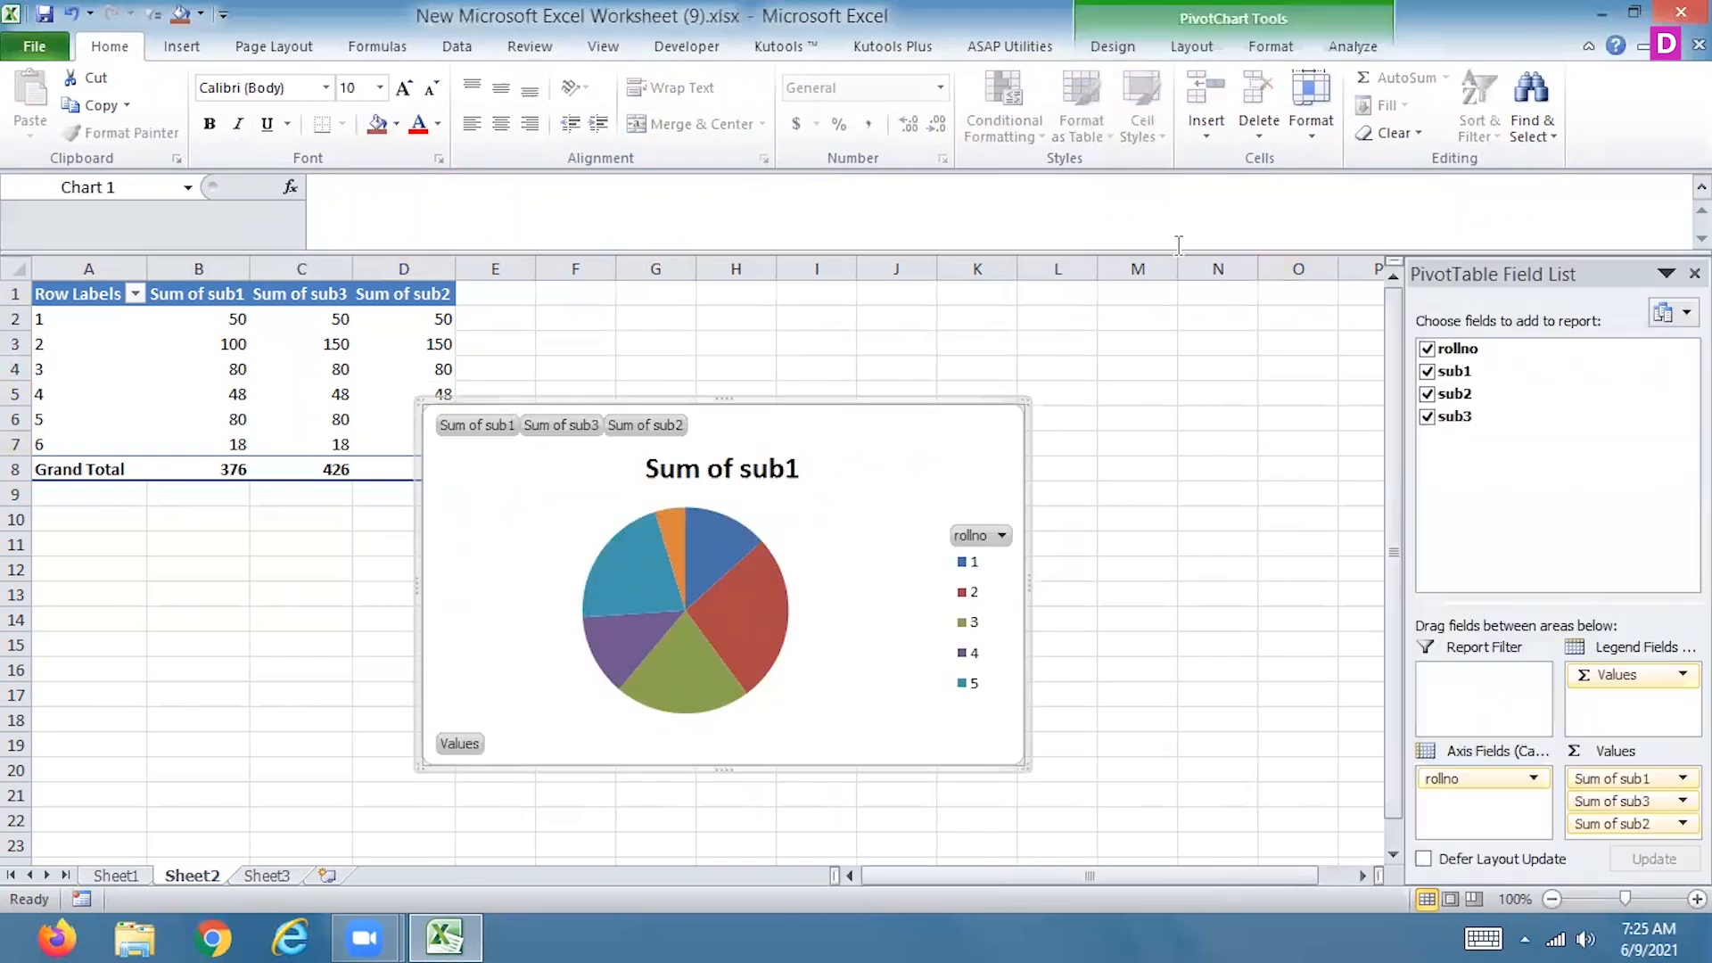
left_click(1365, 49)
left_click(310, 99)
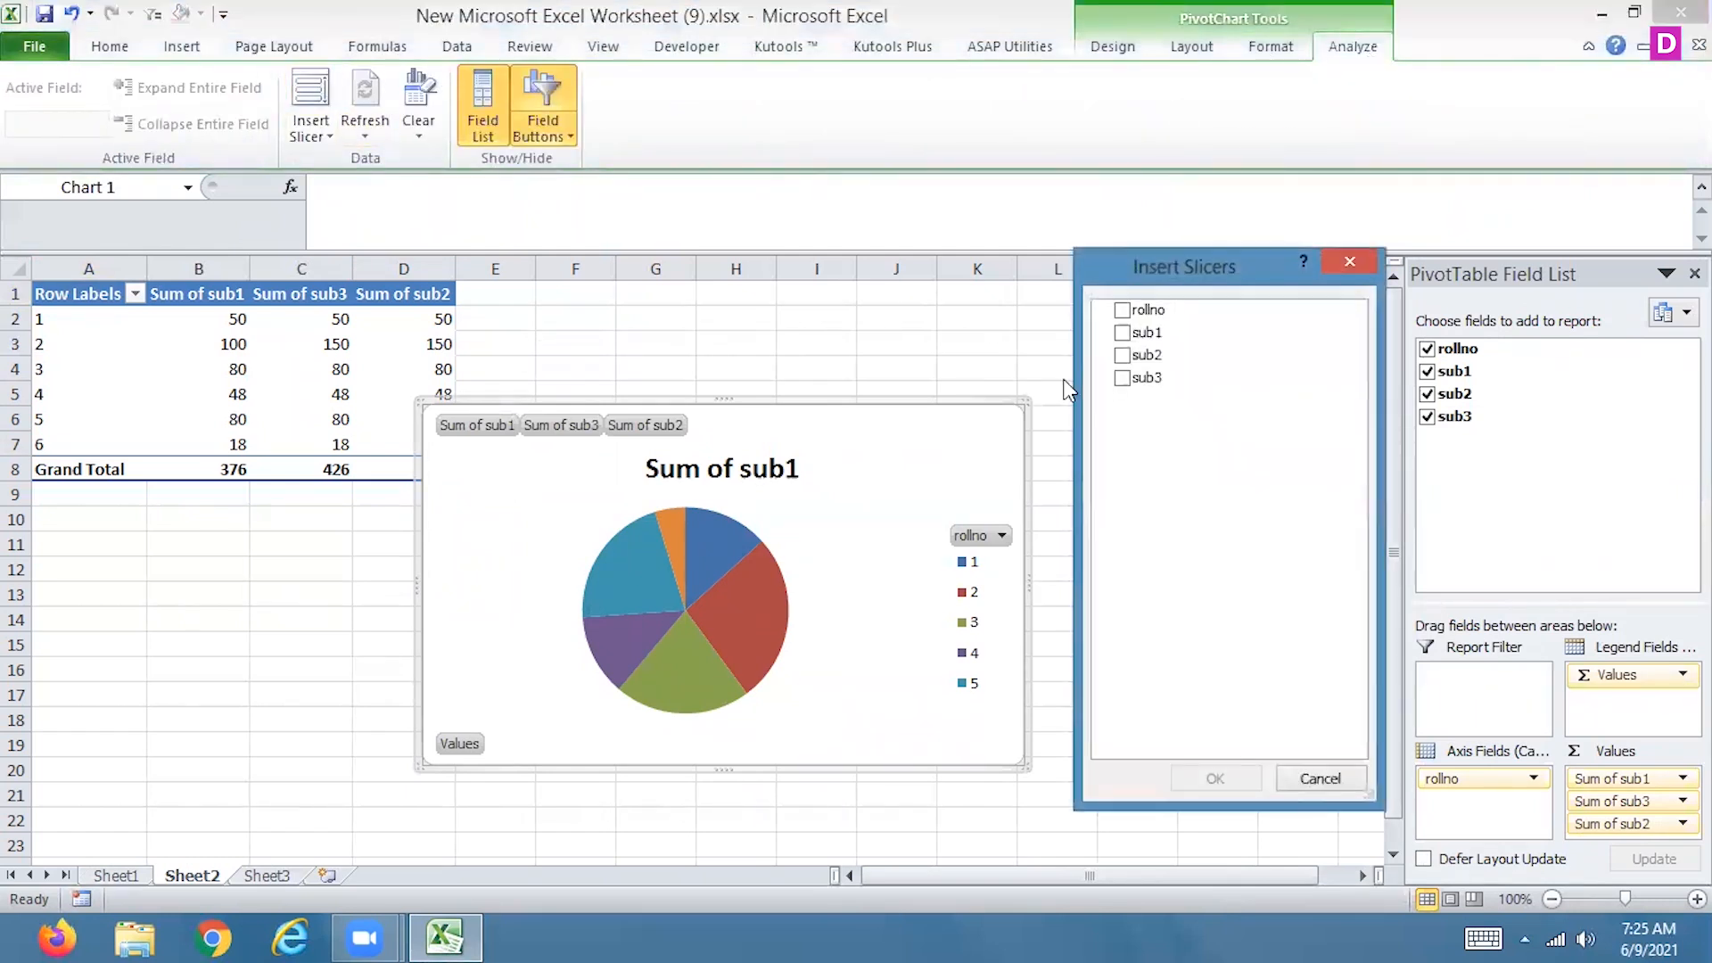
left_click(1123, 311)
left_click(1211, 777)
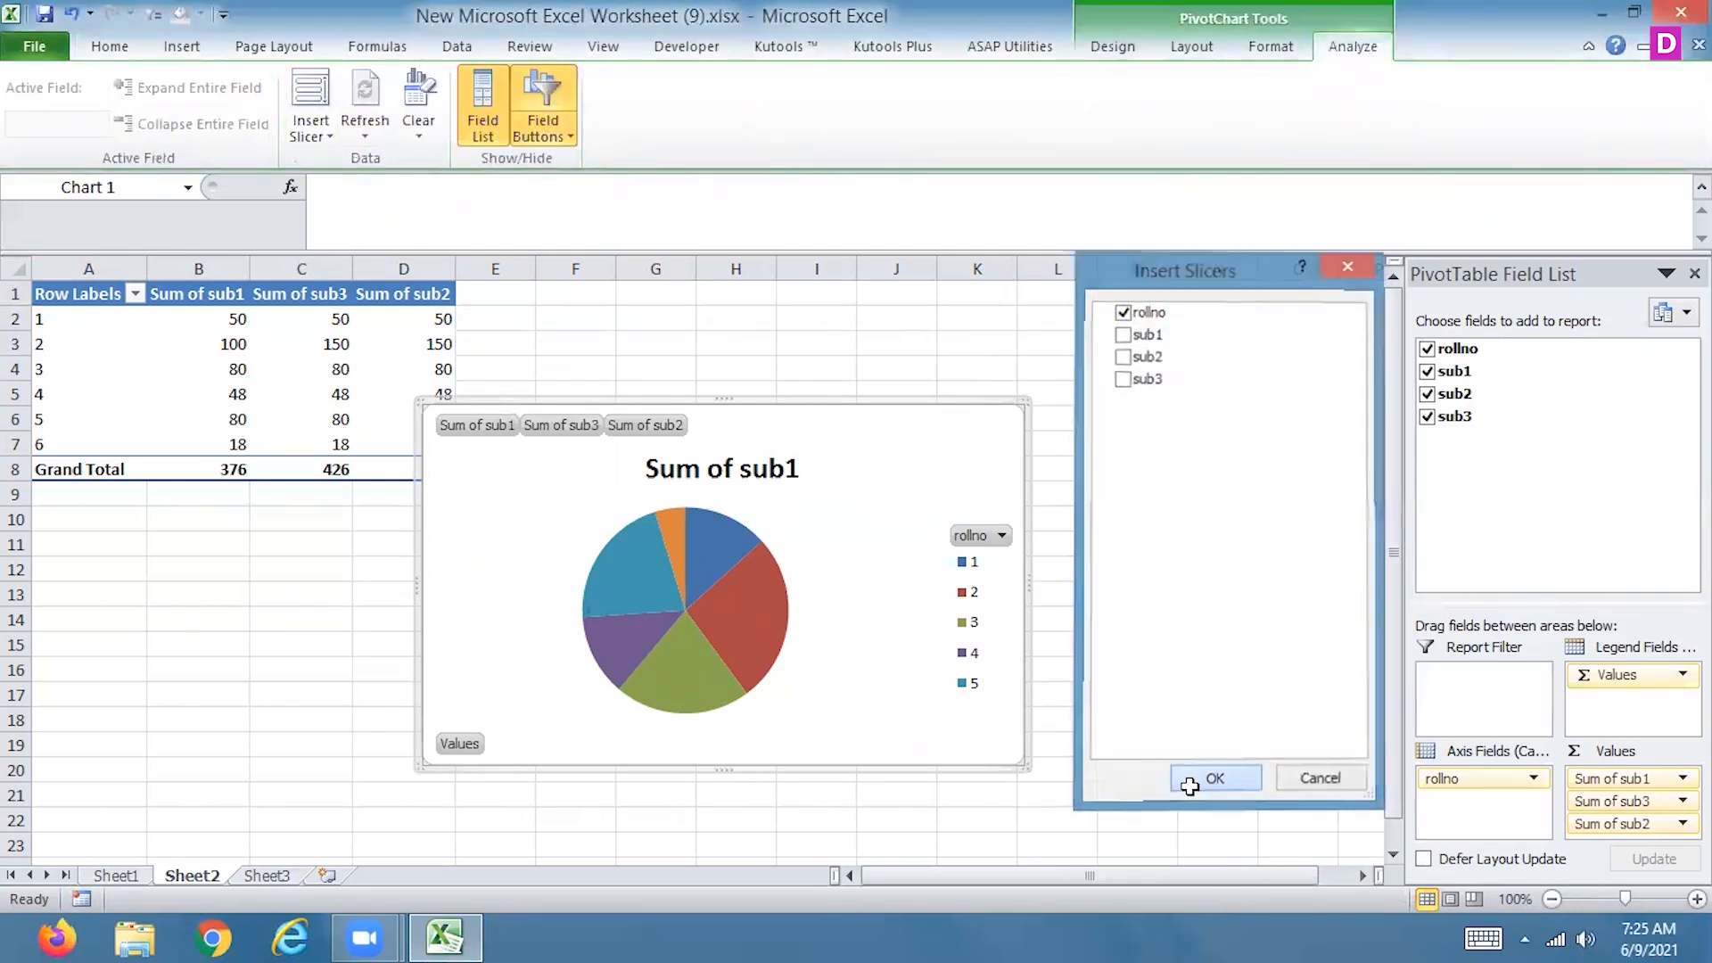
left_click_drag(691, 429, 1217, 384)
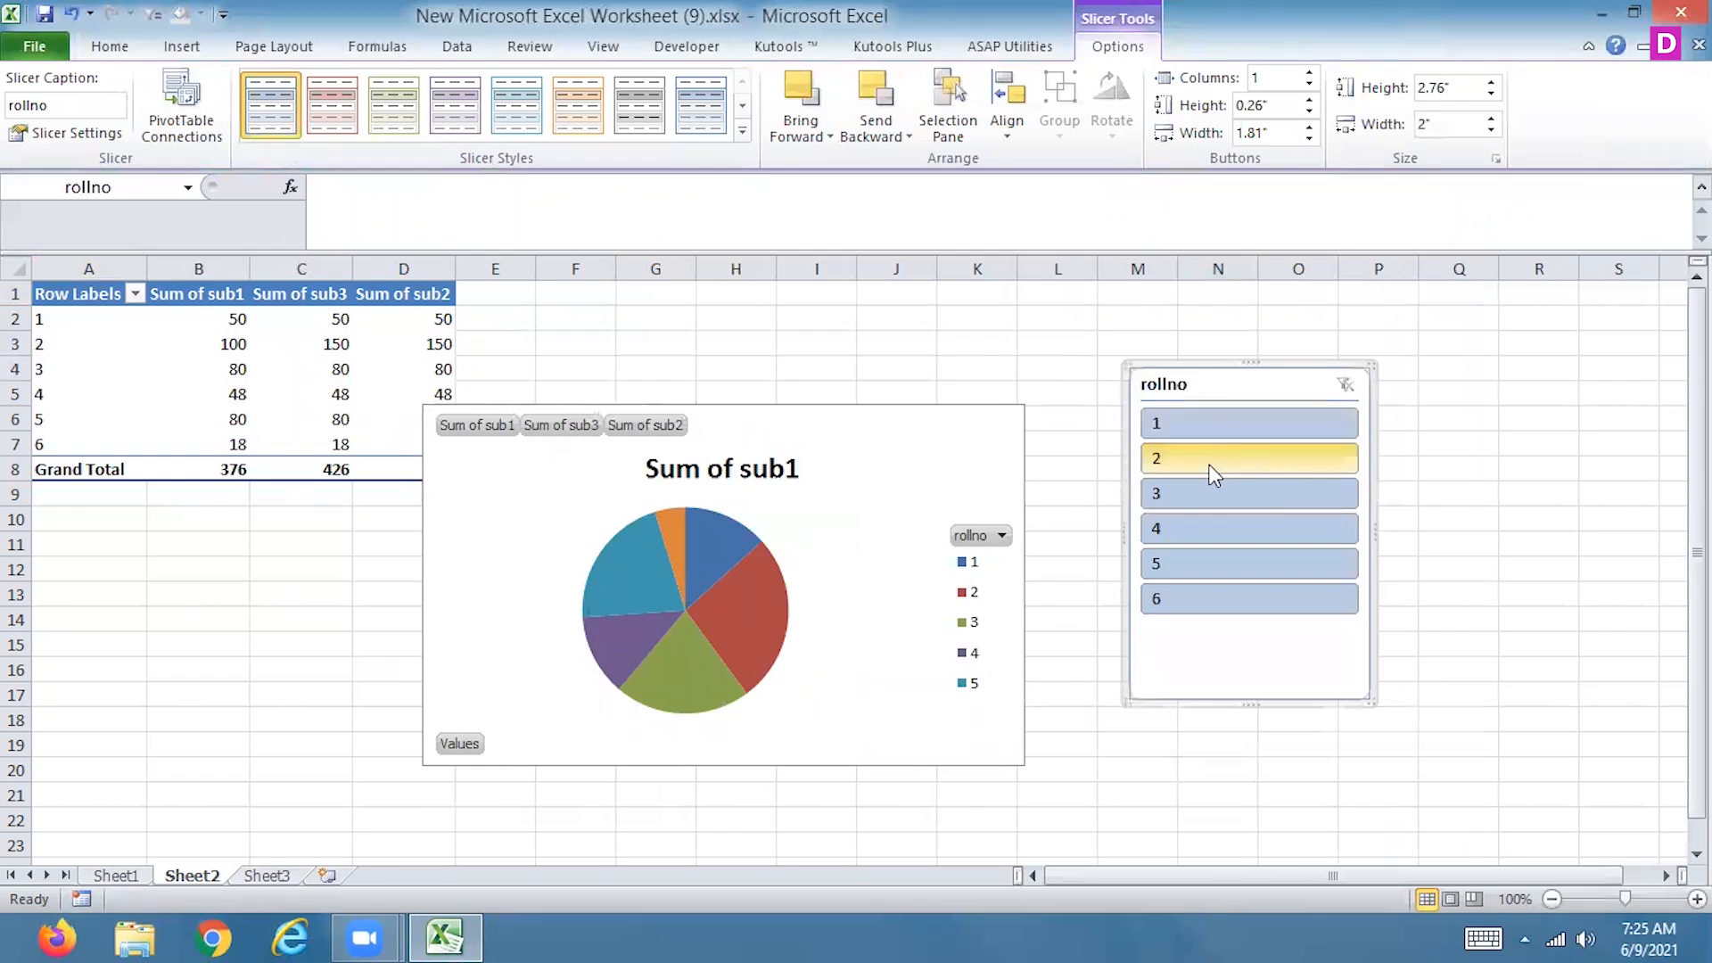
Filter the PivotTable and pie chart to roll numbers 2, 3 and 4 with the rollno slicer
left_click(1213, 462)
left_click(854, 558)
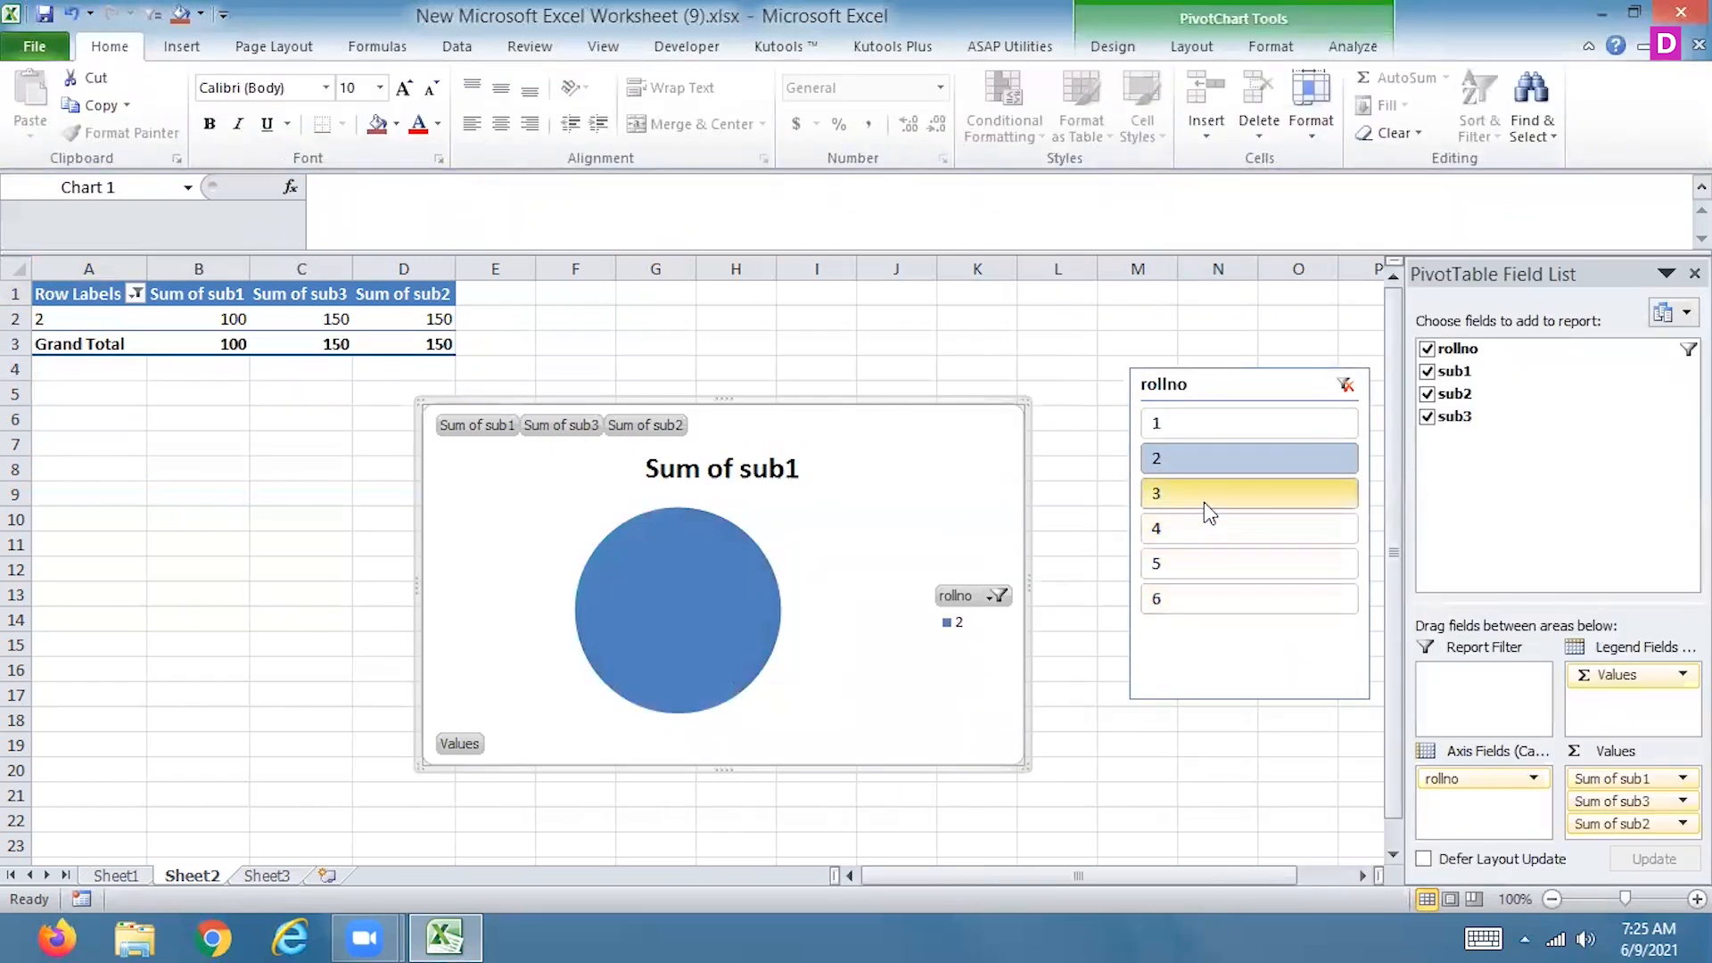
left_click(1207, 537, "shift")
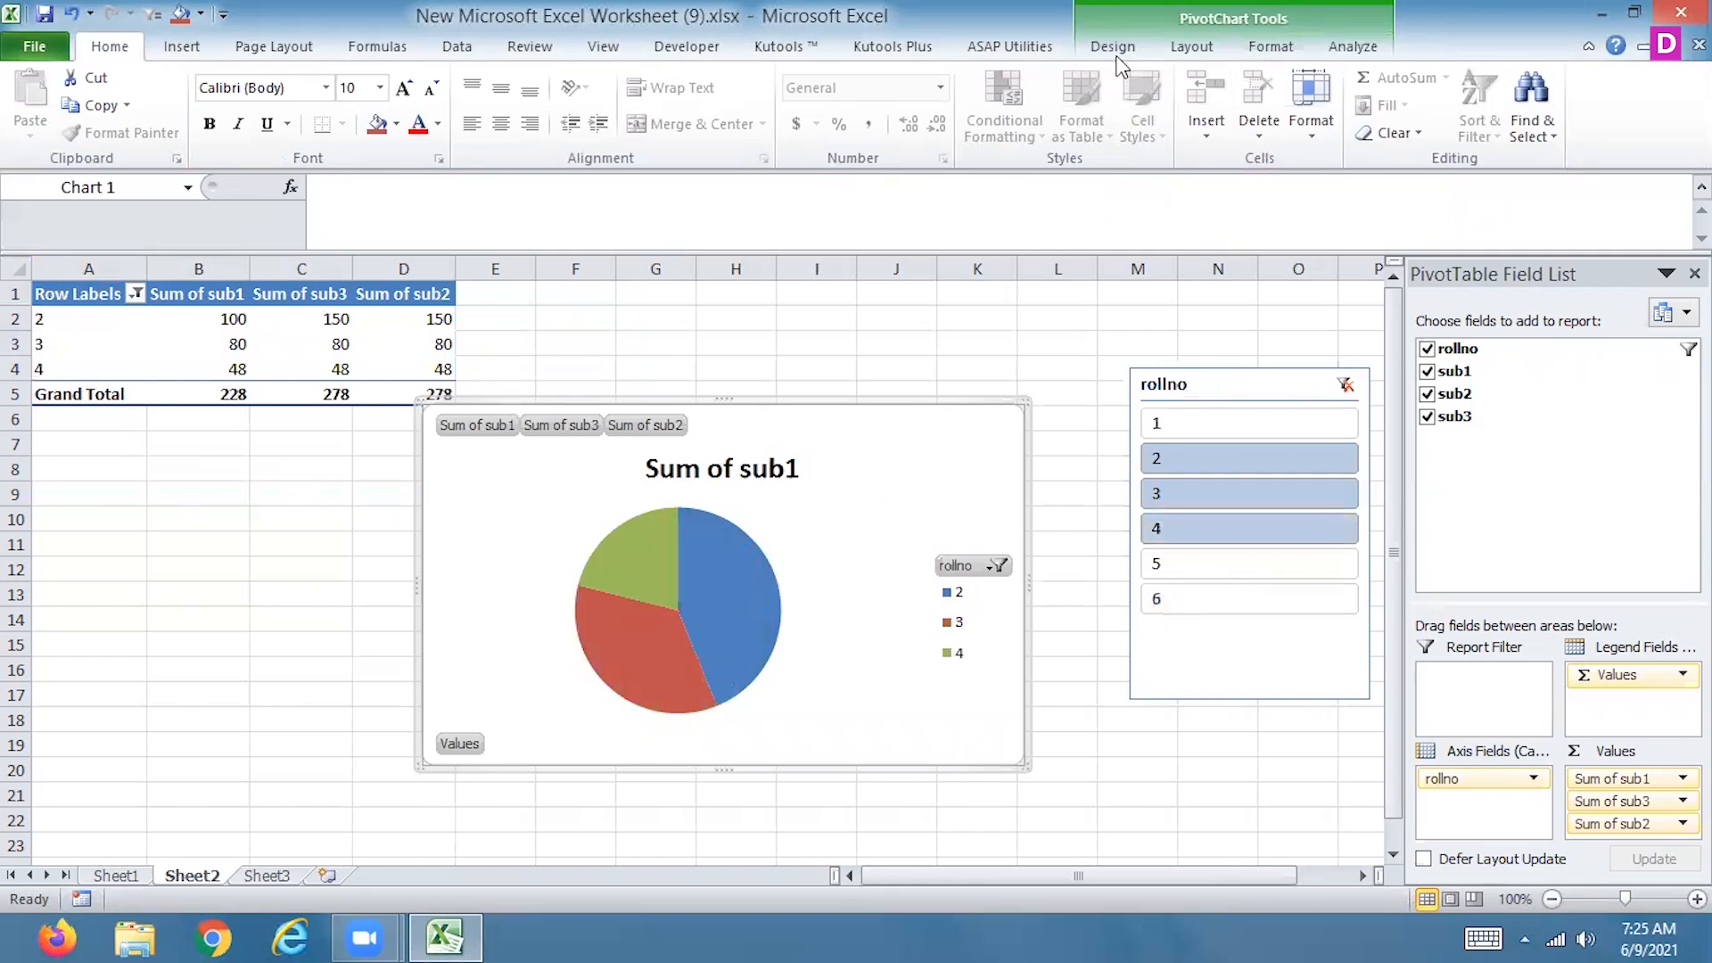
Add centred data labels to the slices of the pie PivotChart
left_click(1192, 47)
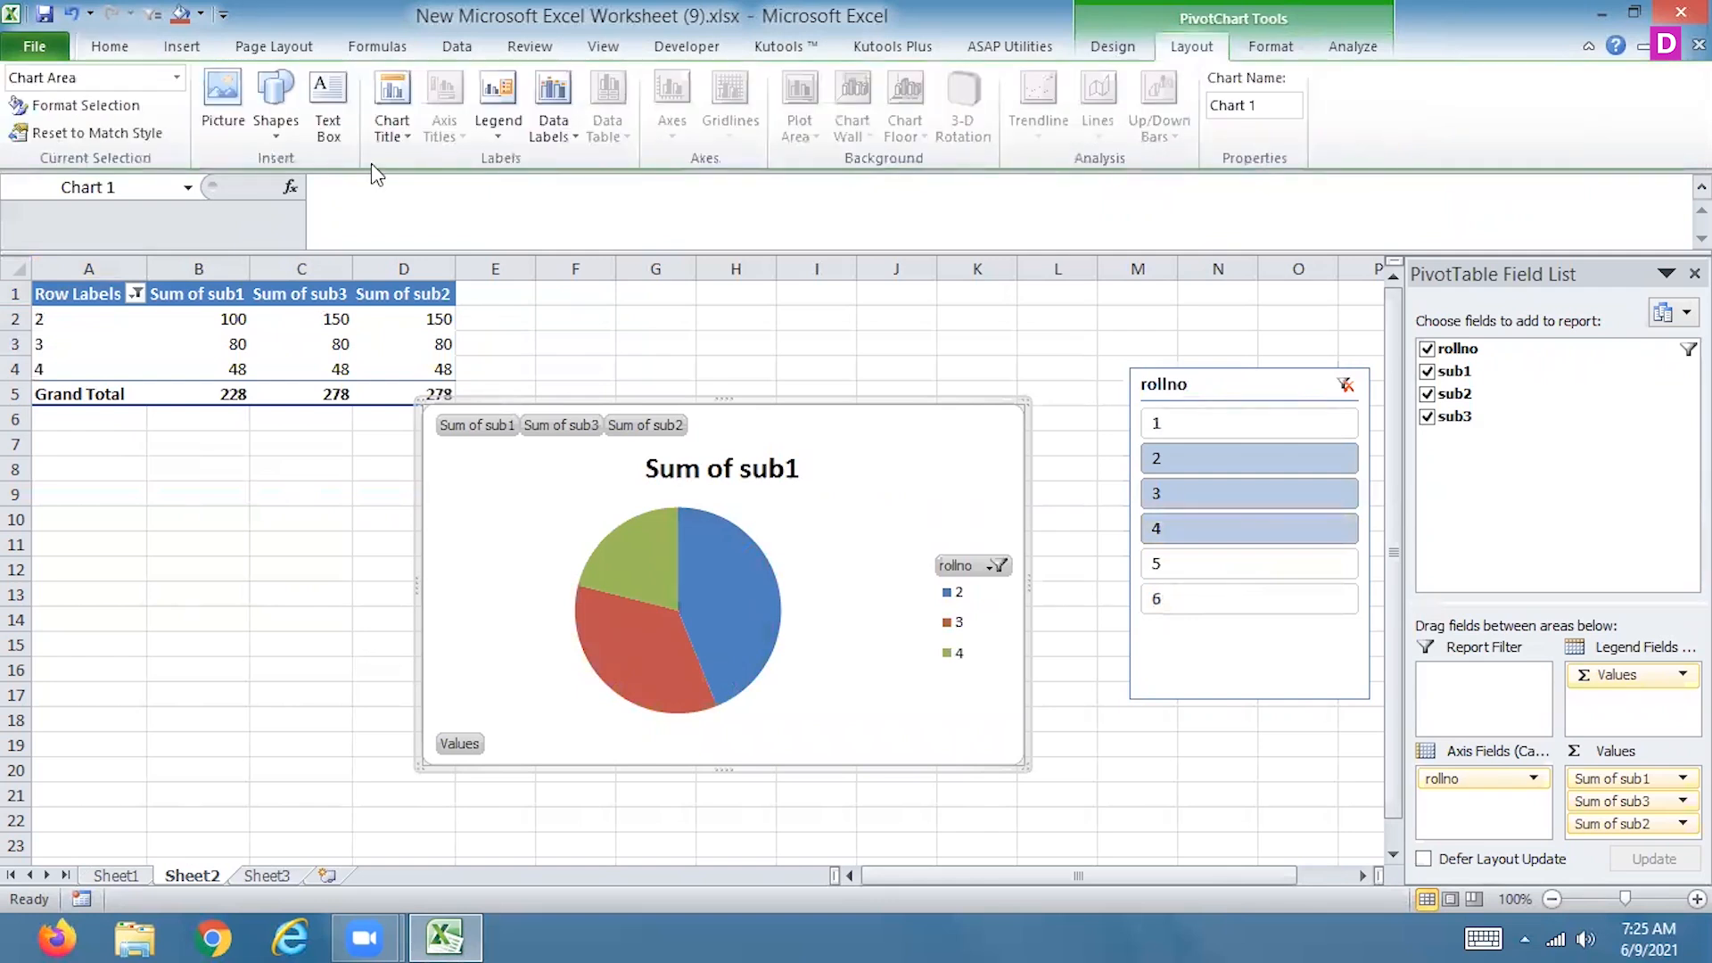
left_click(553, 107)
left_click(454, 237)
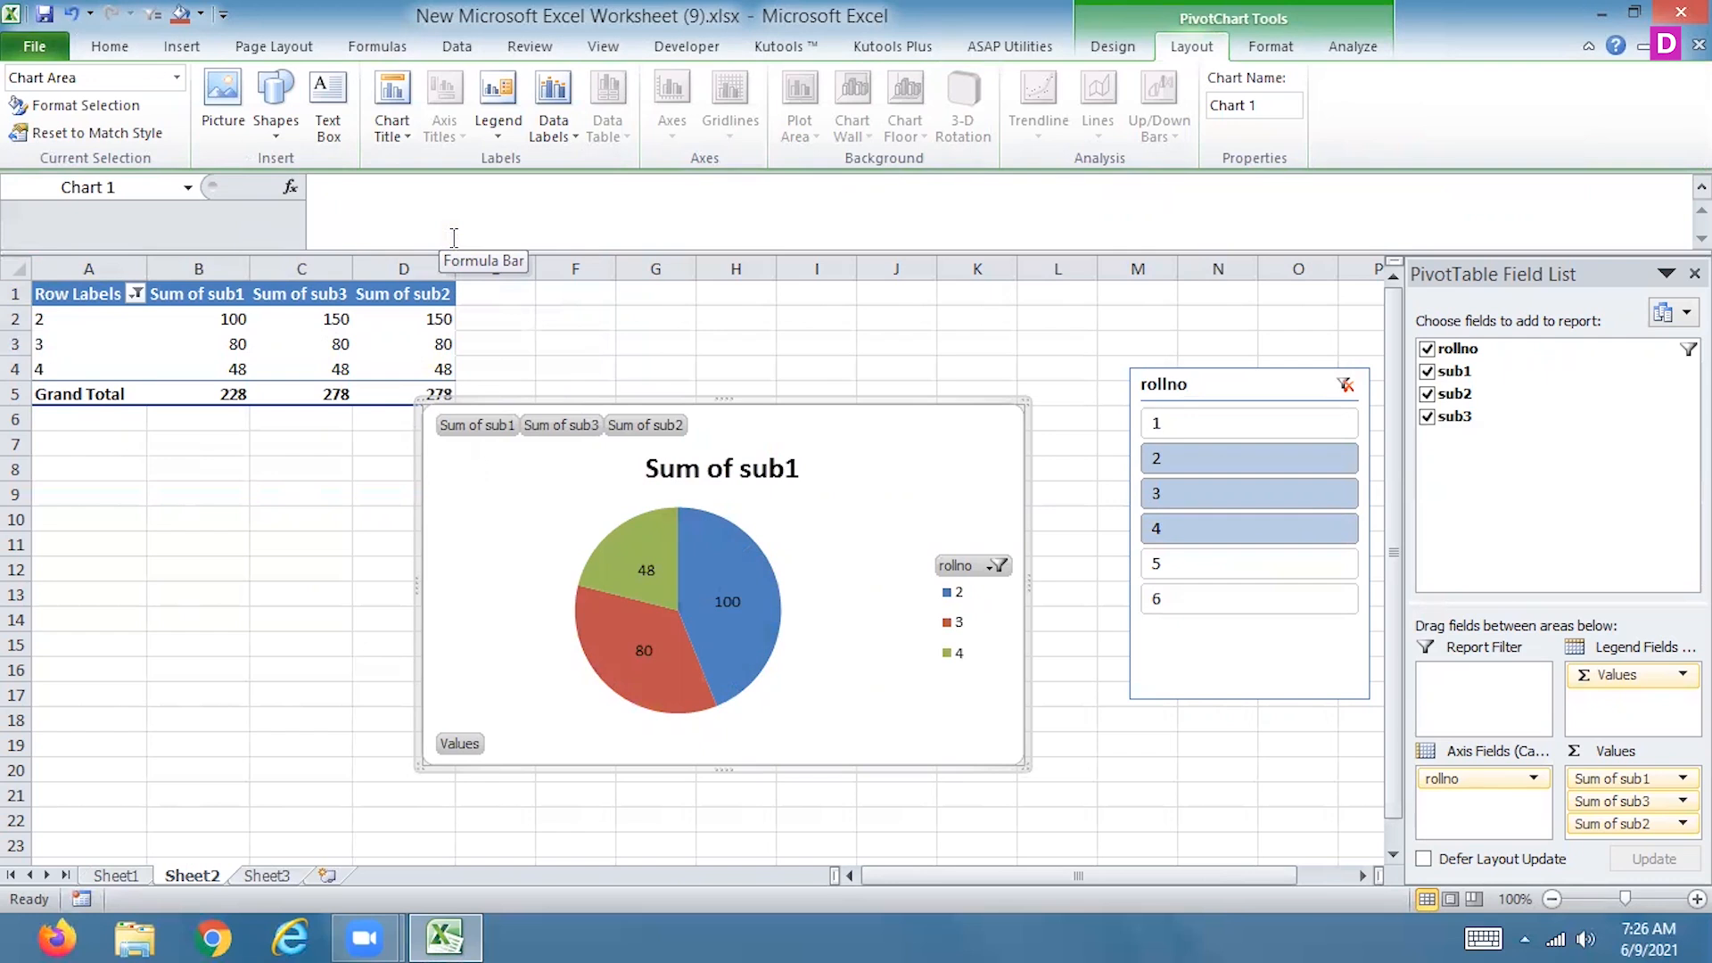
Change the rollno slicer selection so the PivotTable and pie chart are filtered to roll numbers 1, 2, 3 and 6
left_click(1190, 606, "ctrl")
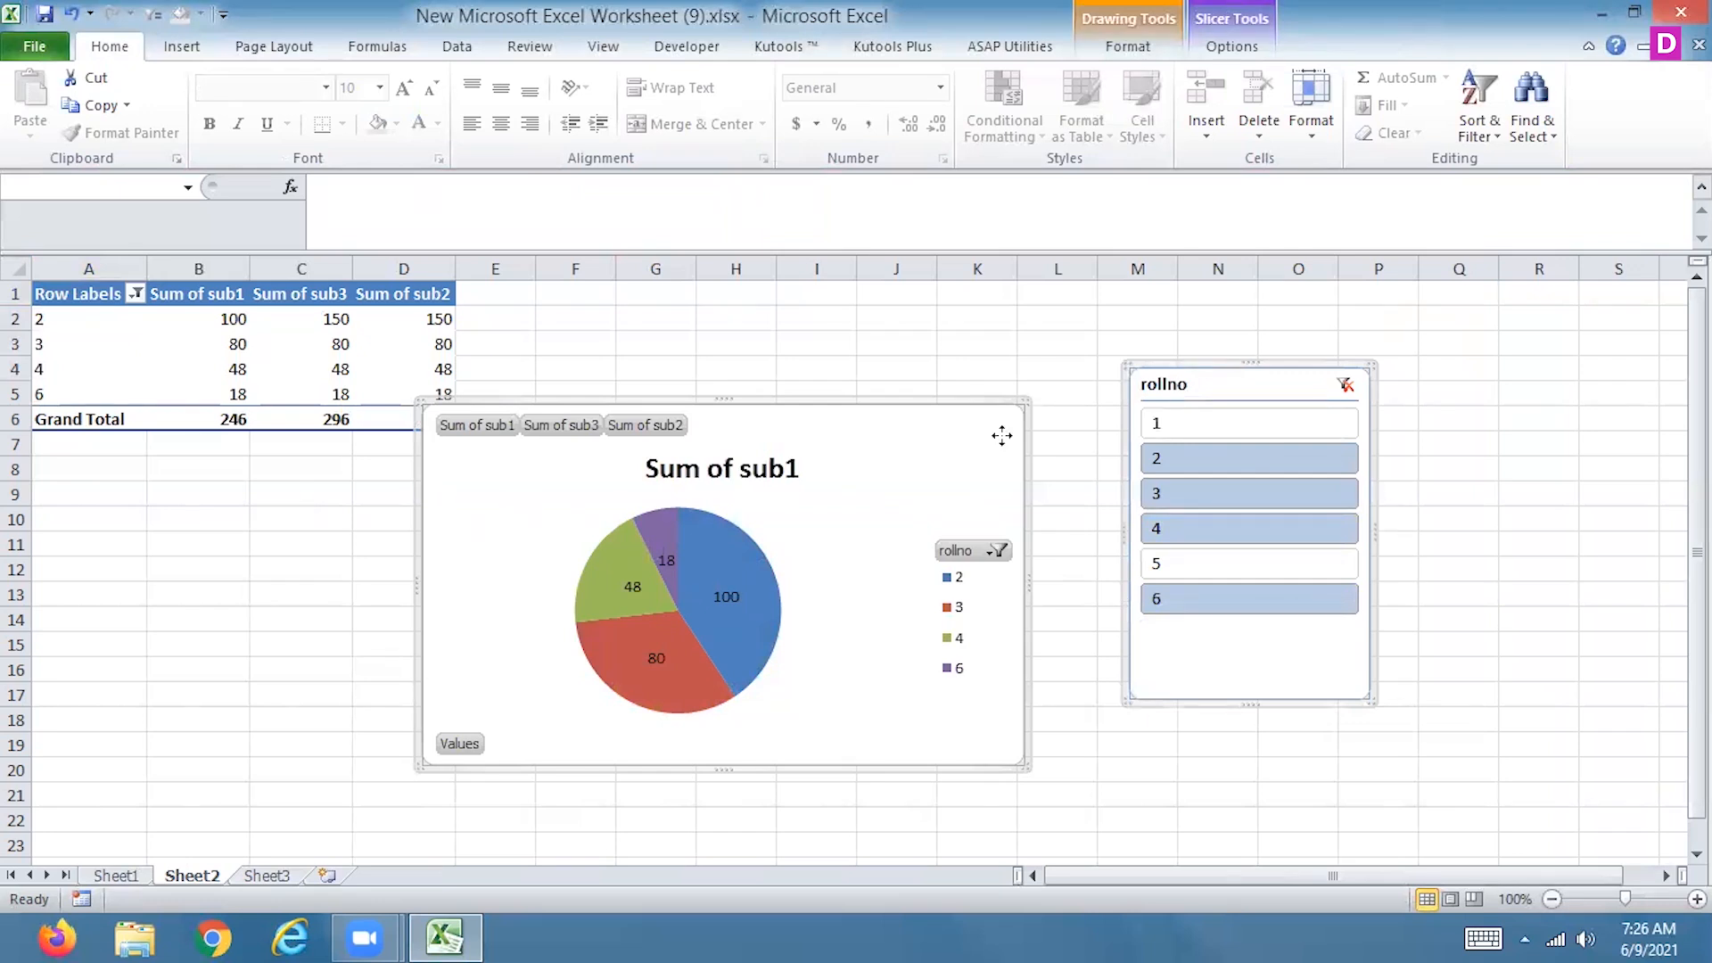
left_click(1262, 425, "ctrl")
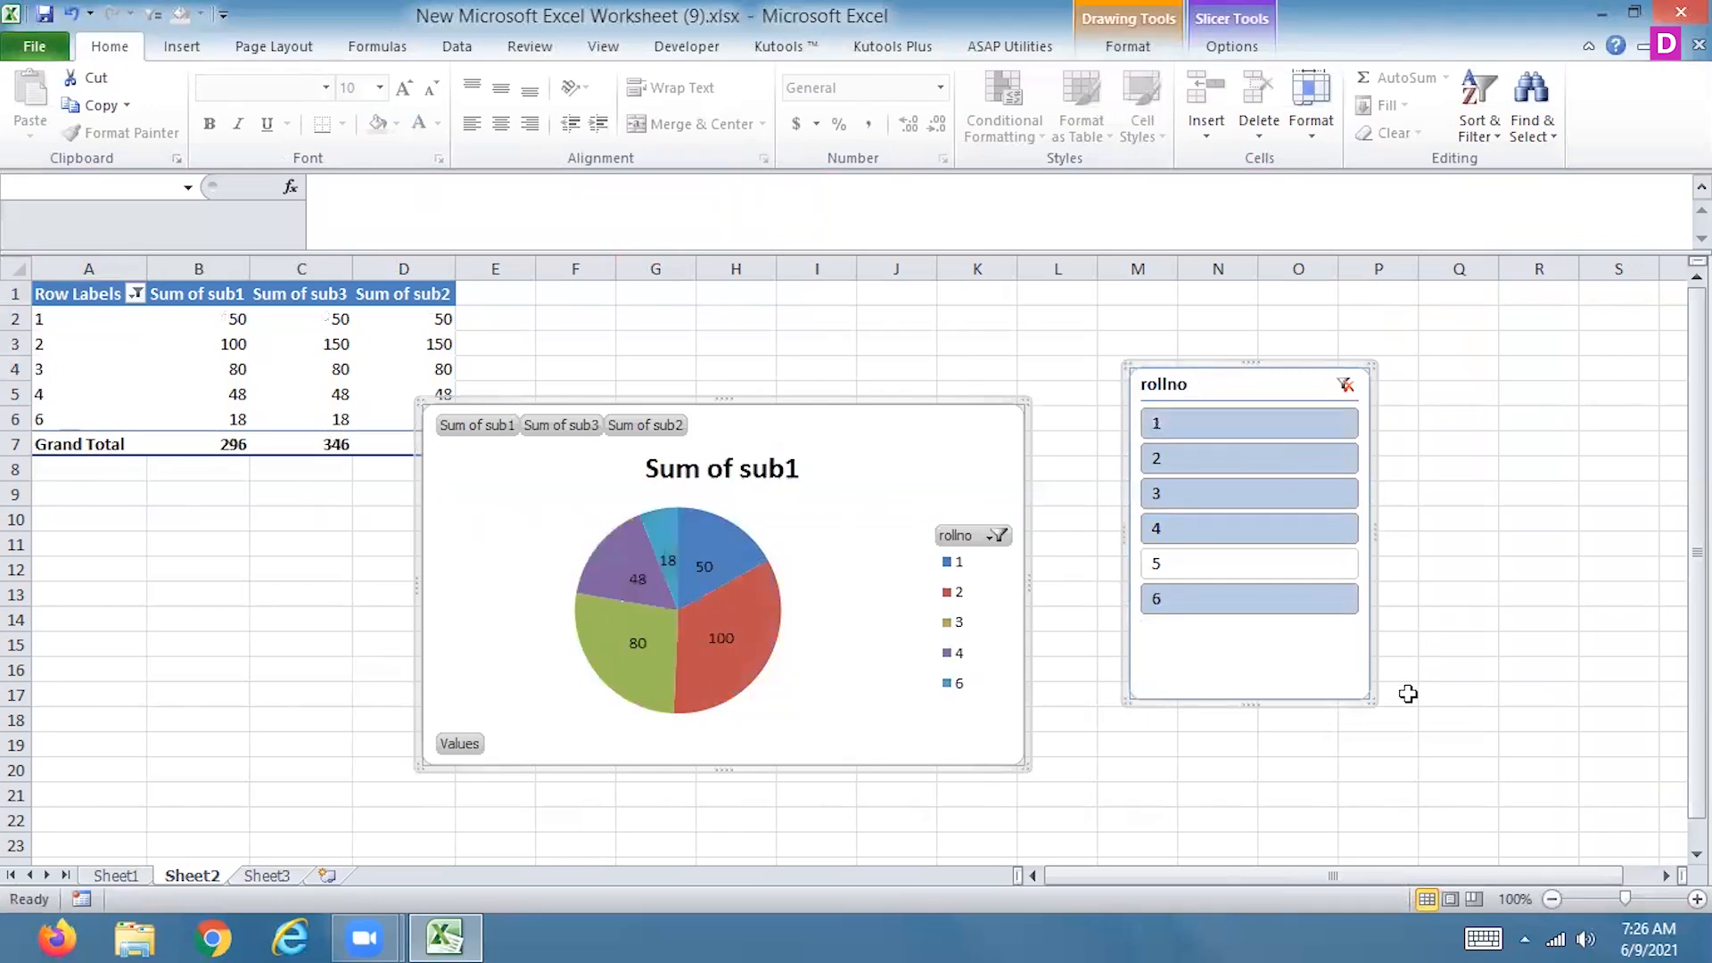
left_click(1201, 527, "ctrl")
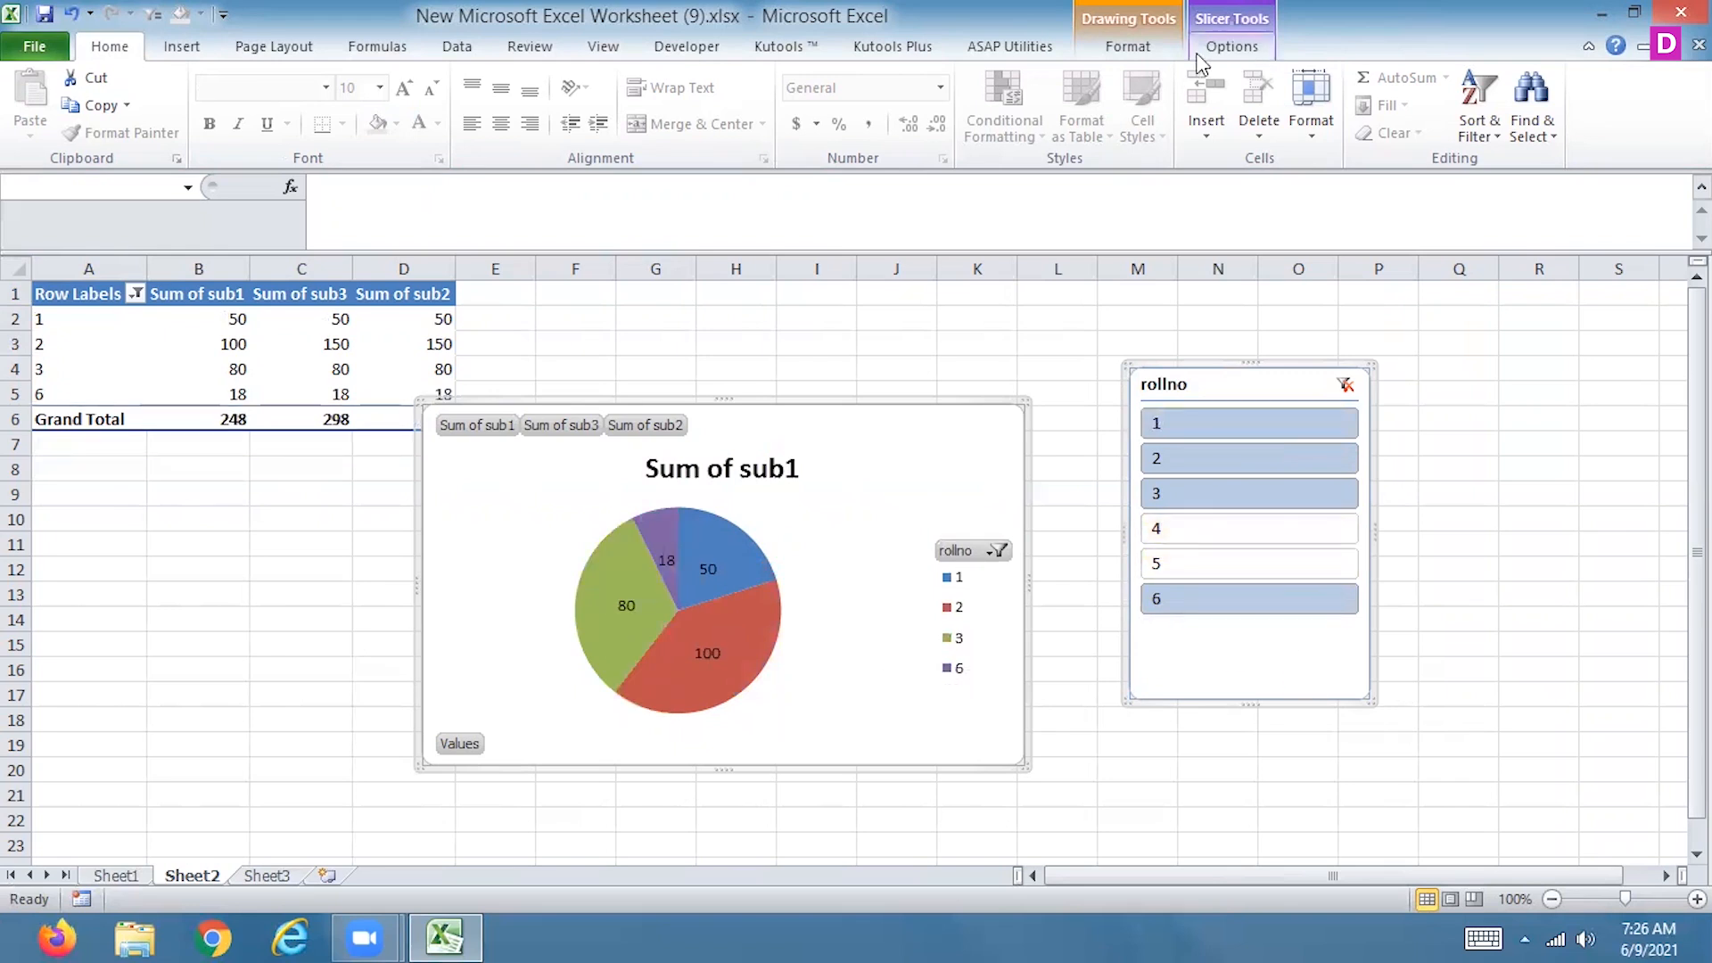
Try the light blue, light orange, dark orange and dark green slicer styles on the rollno slicer
left_click(1229, 49)
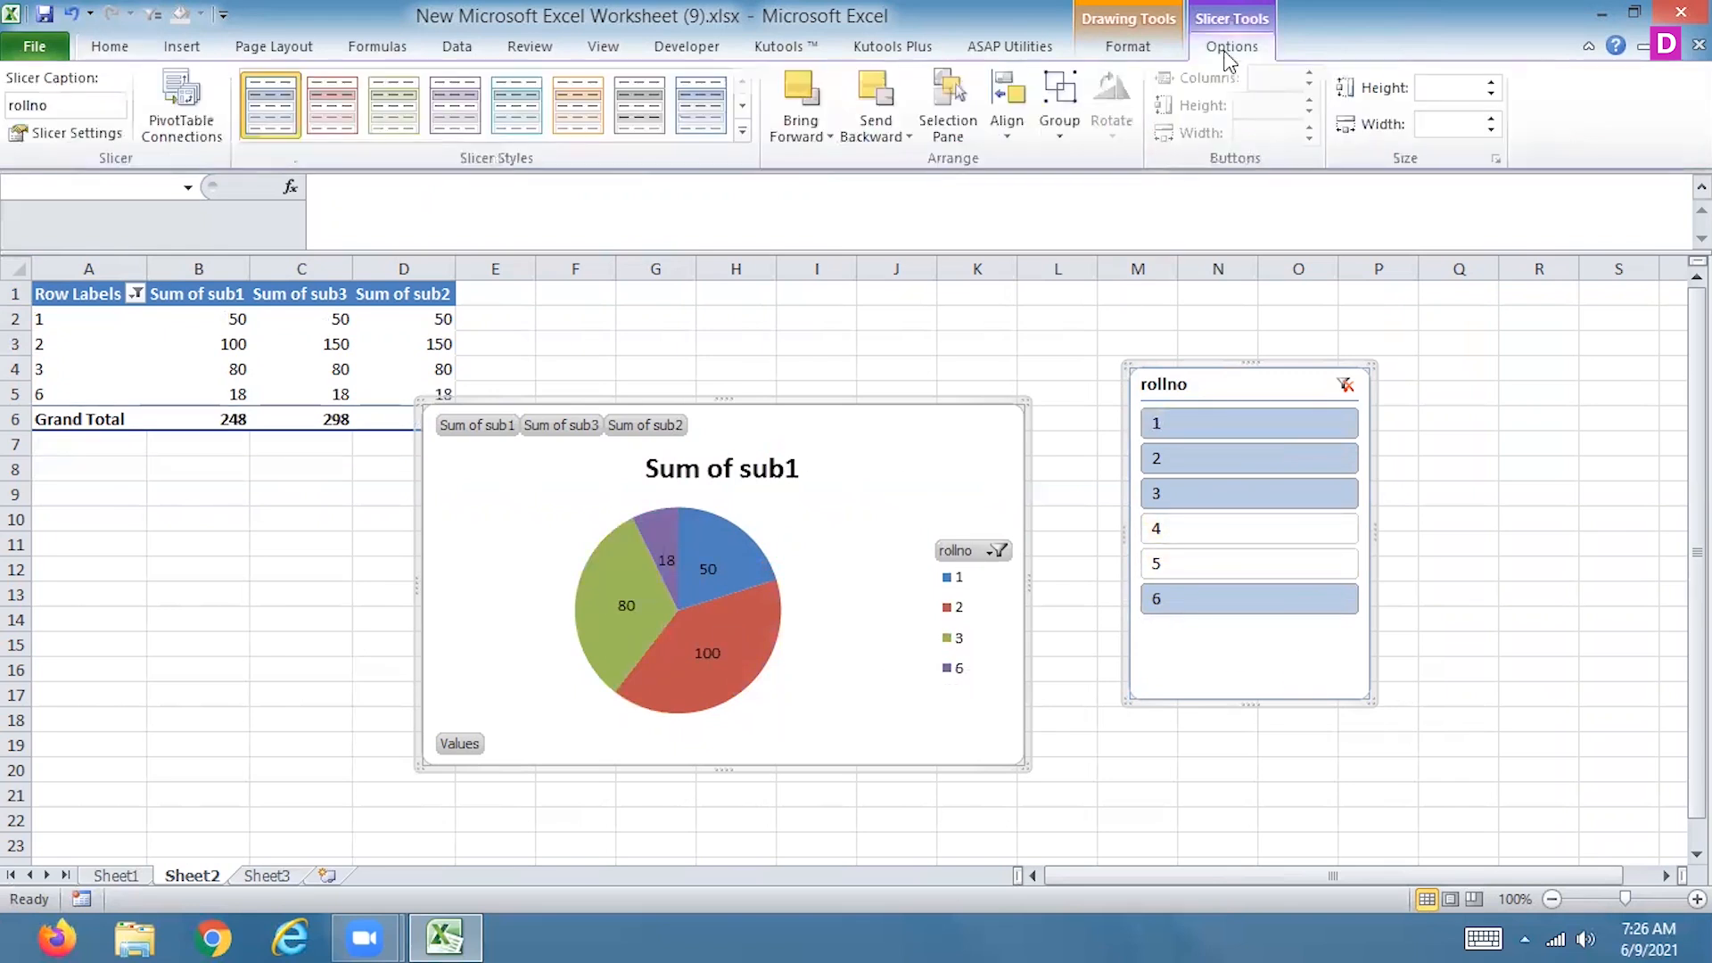
left_click(516, 132)
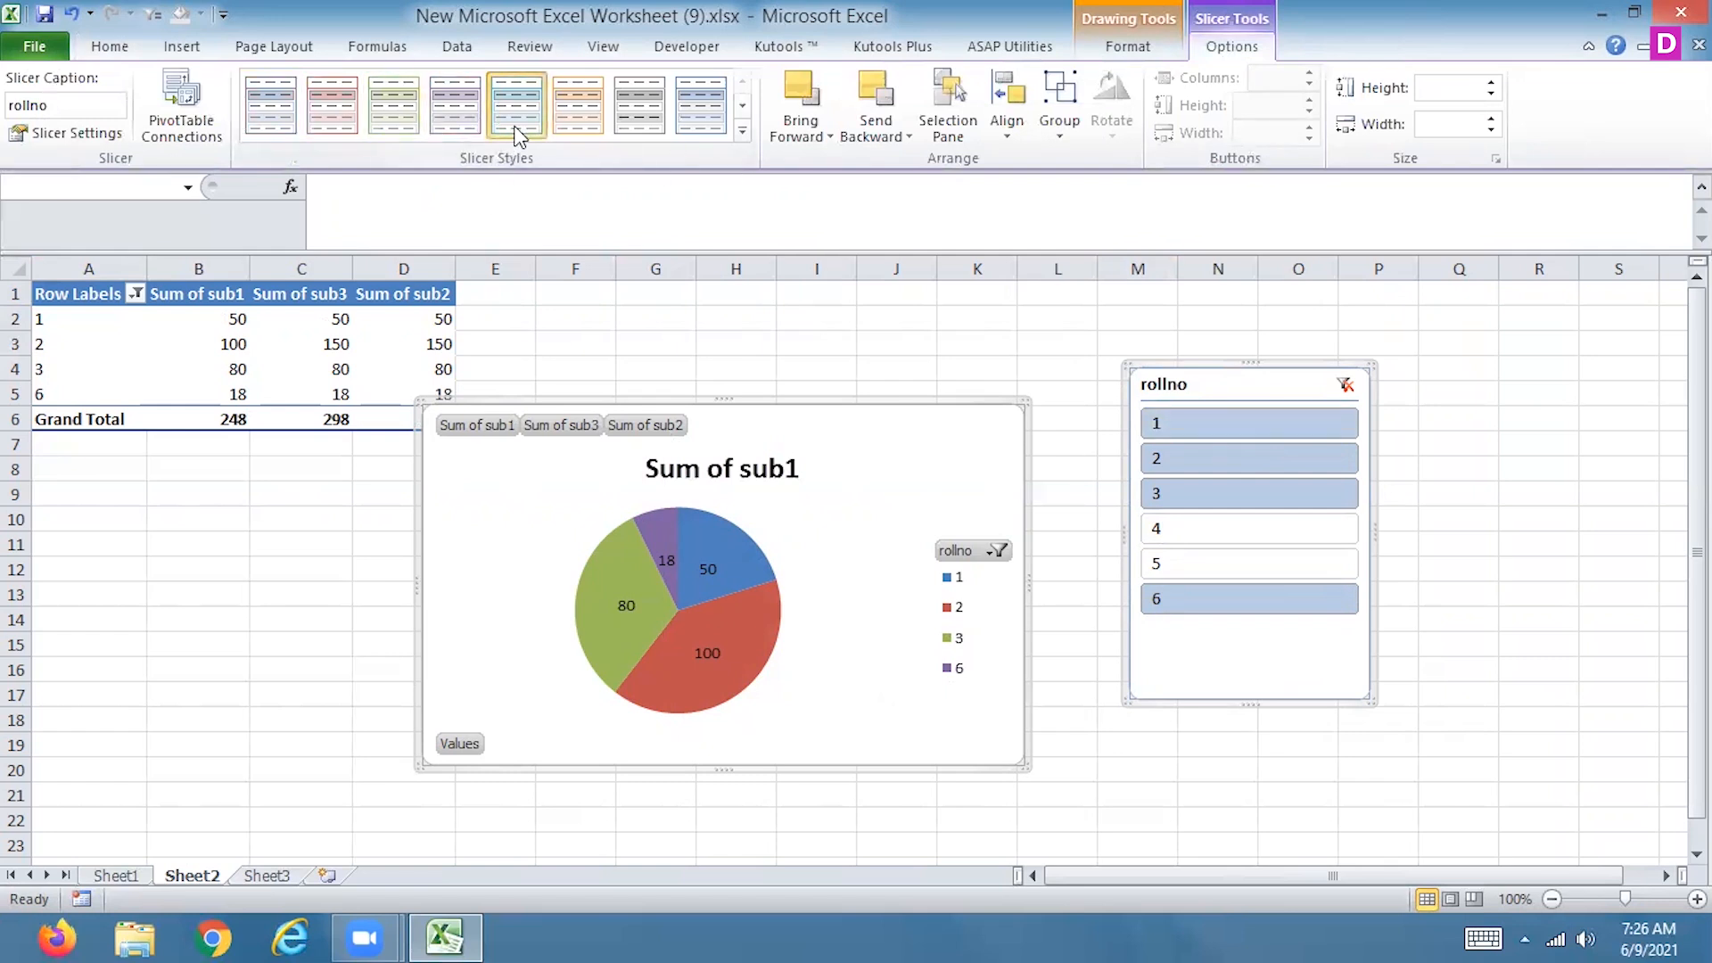
left_click(581, 114)
left_click(742, 131)
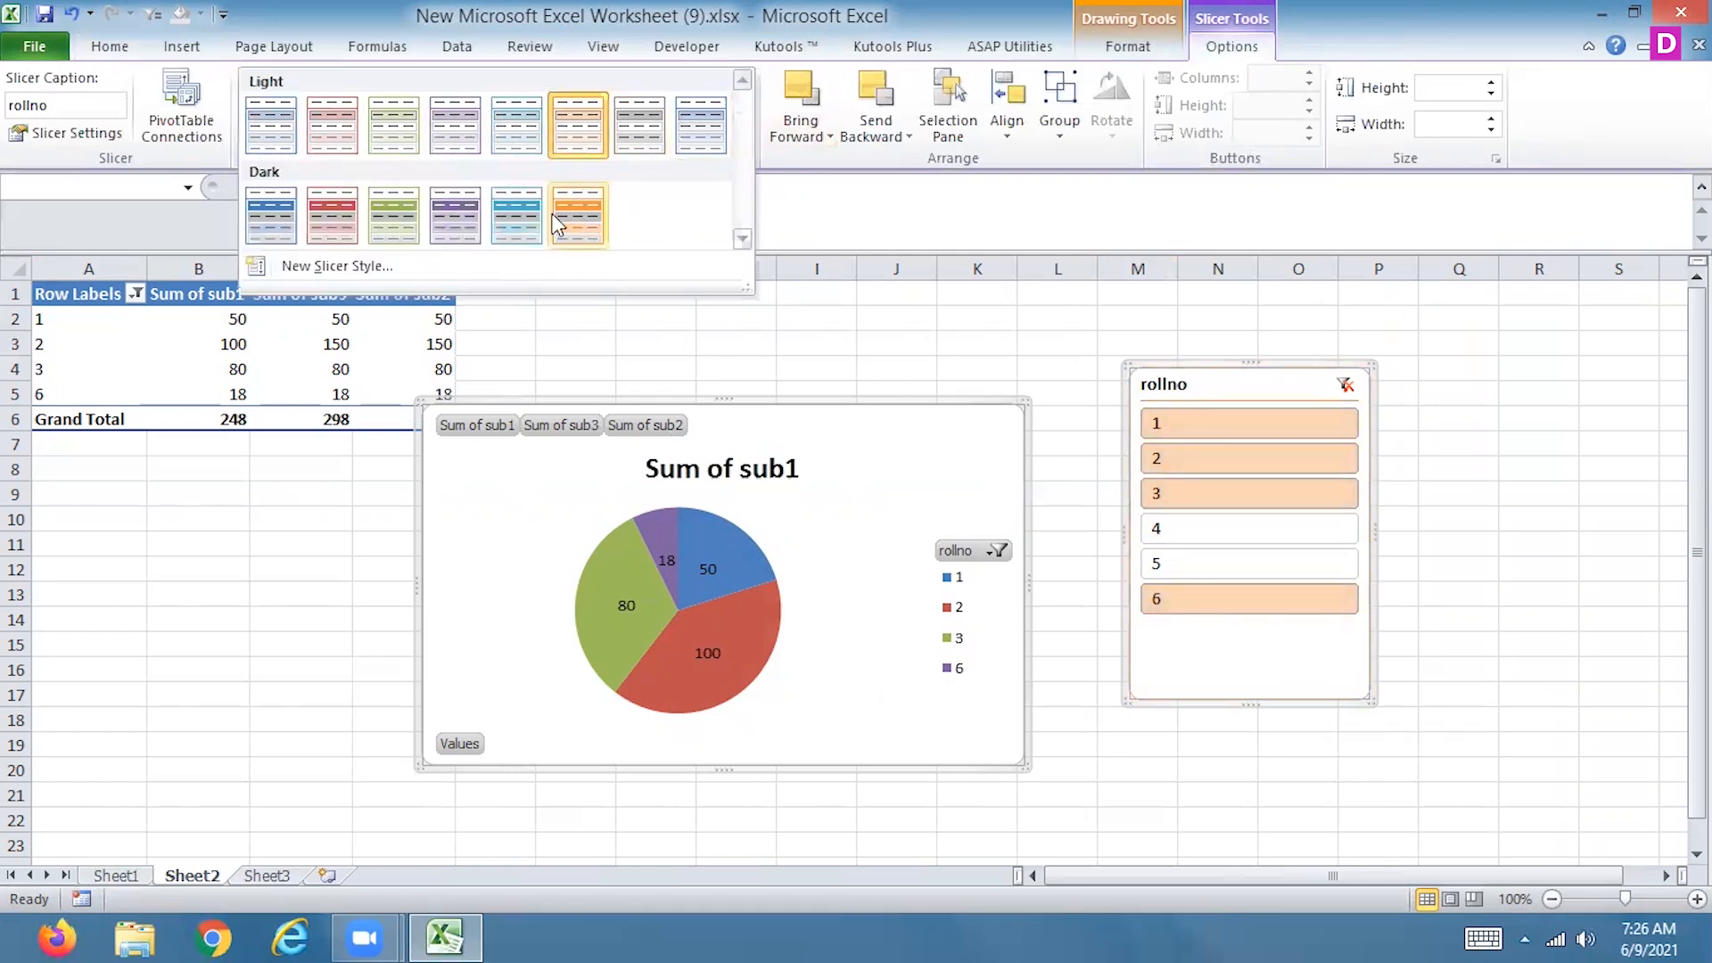
left_click(557, 213)
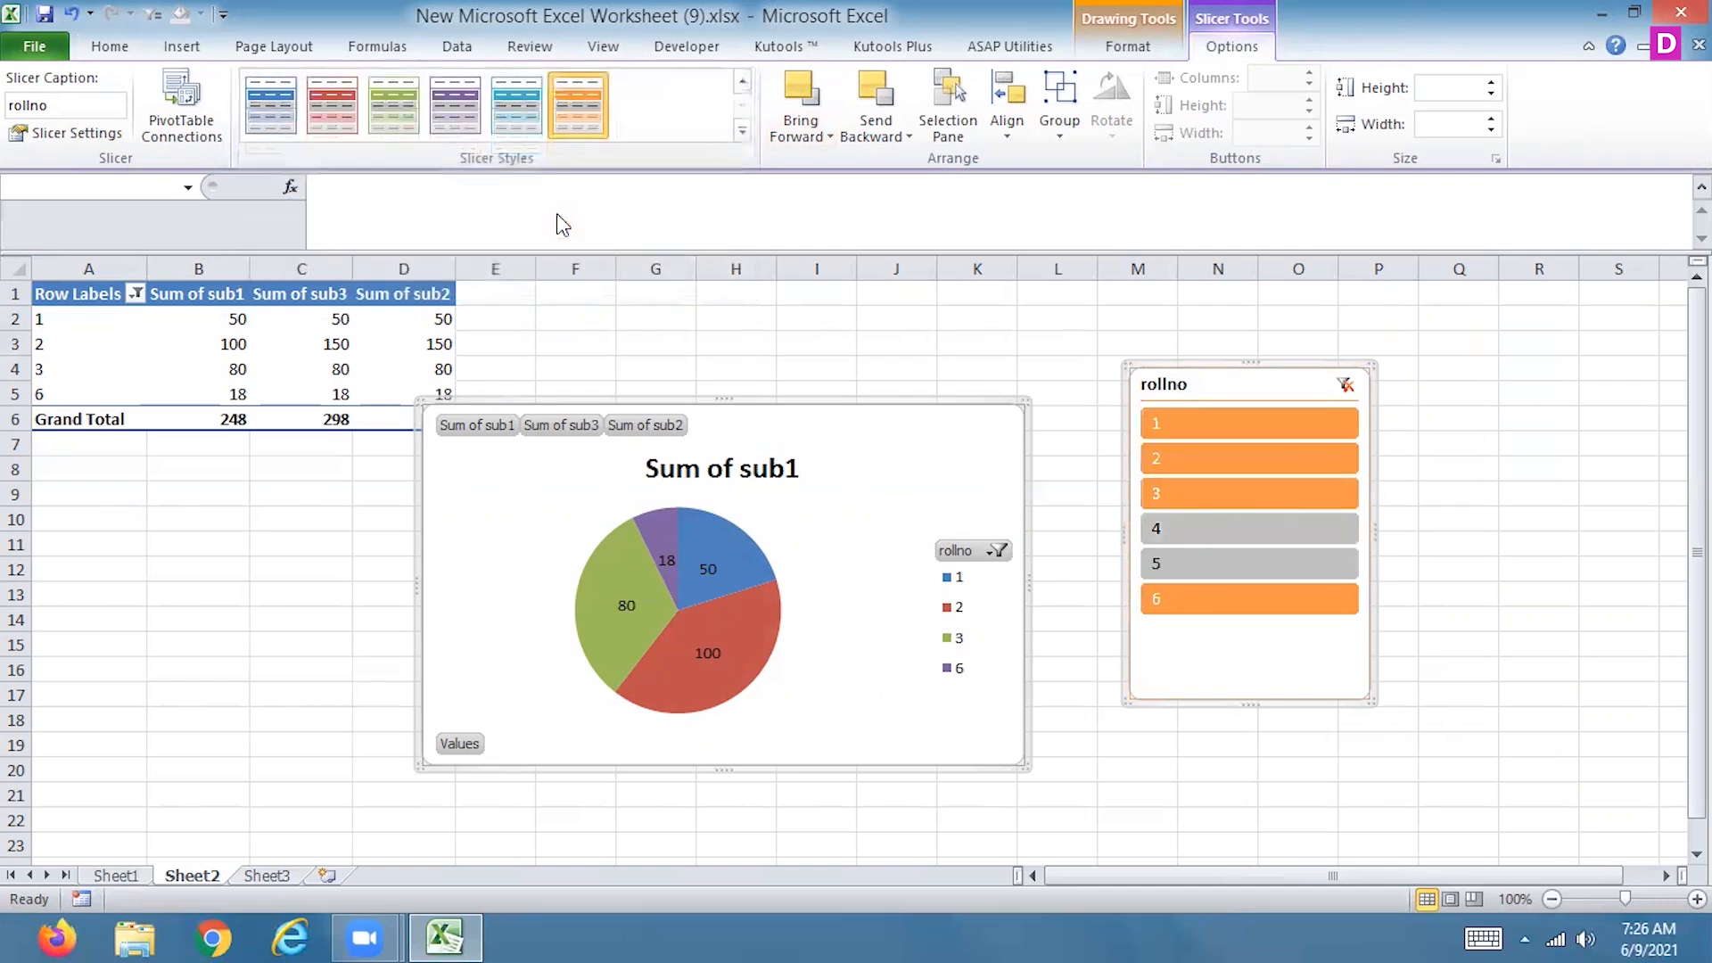
left_click(388, 114)
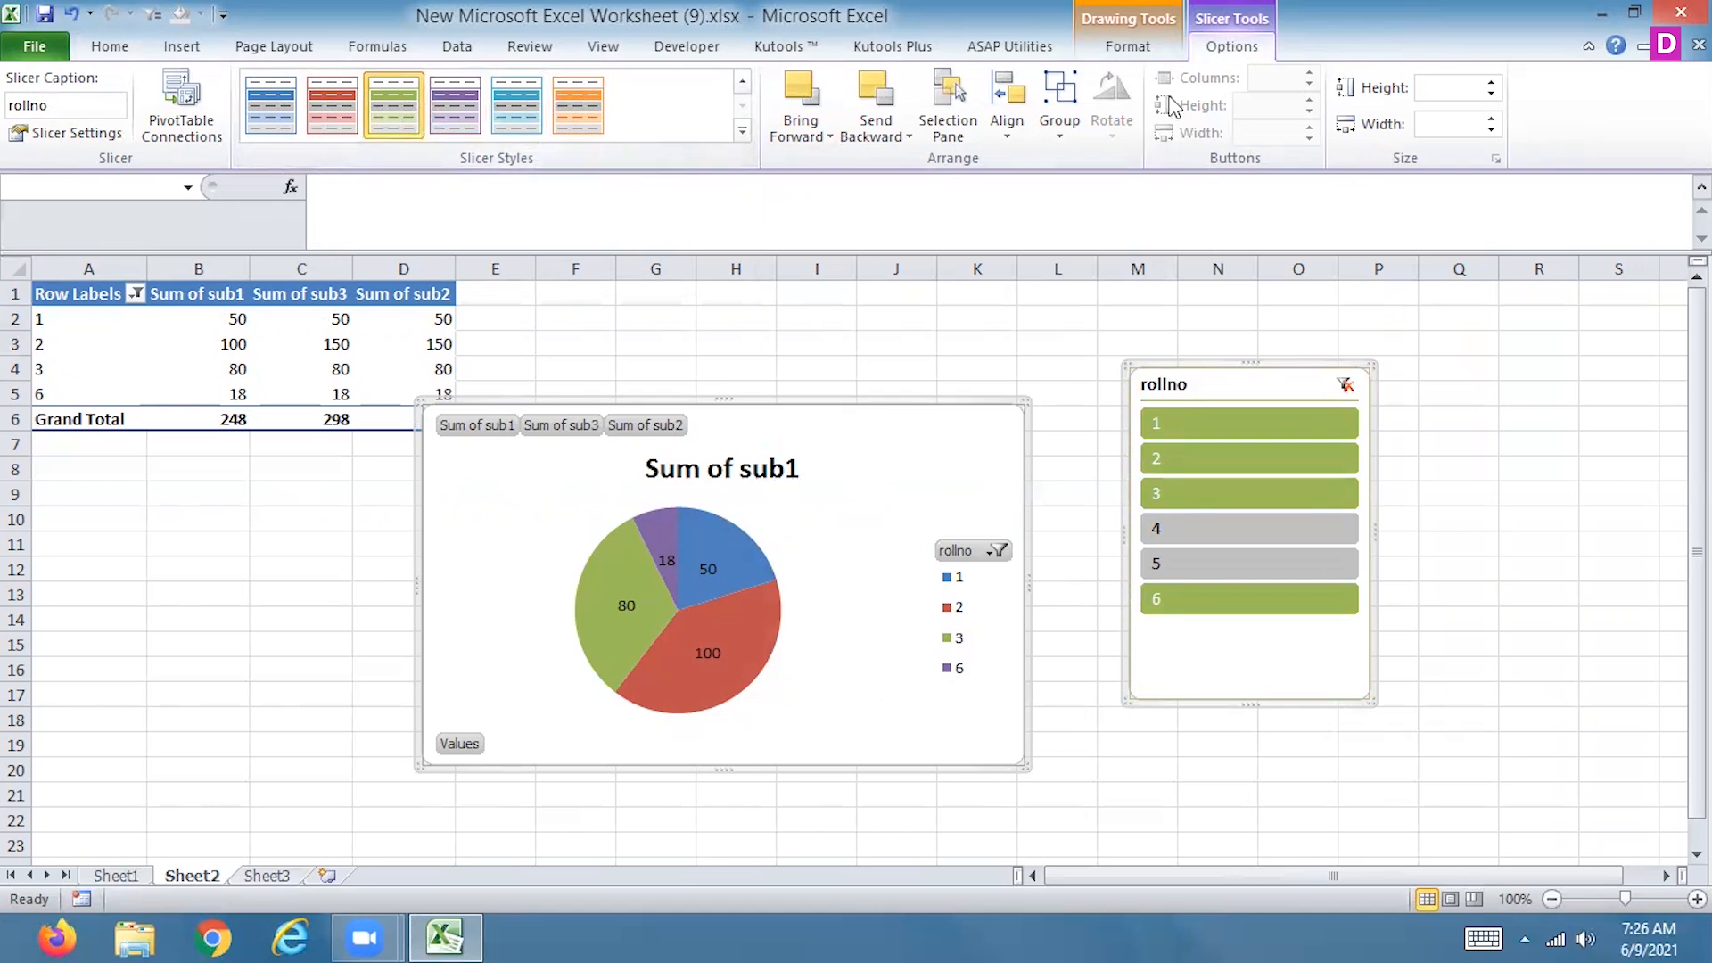
Apply the dark orange slicer style to the rollno slicer
left_click(1127, 54)
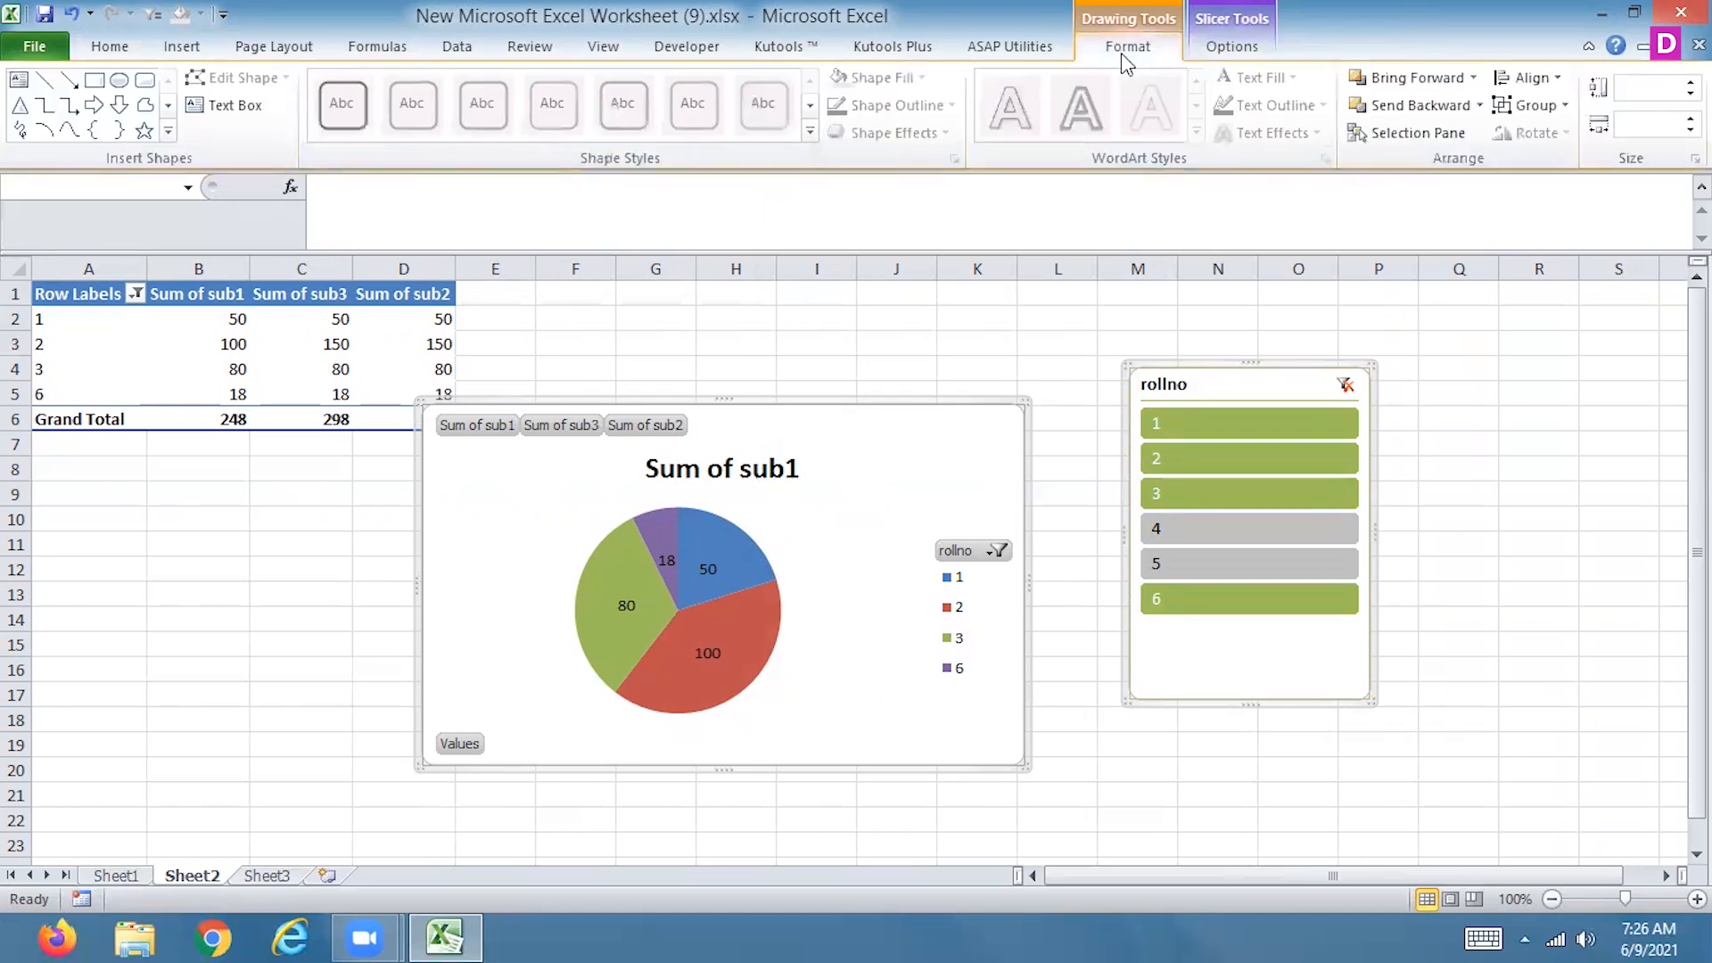
left_click(1230, 51)
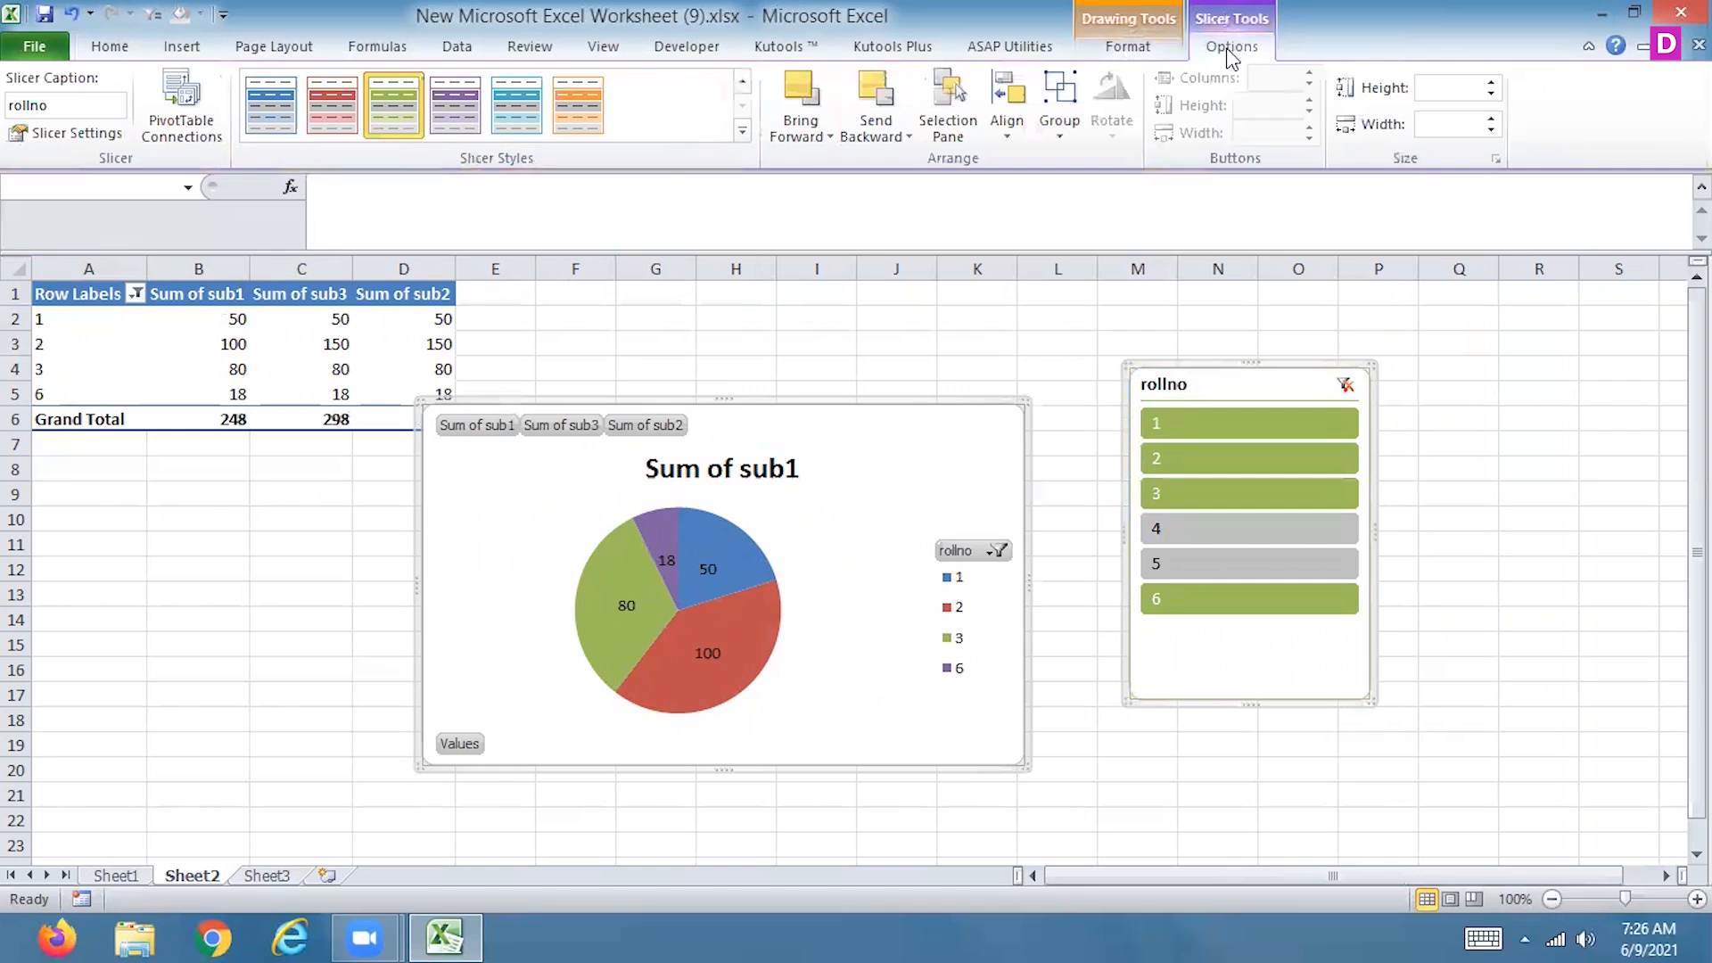
left_click(742, 82)
left_click(553, 112)
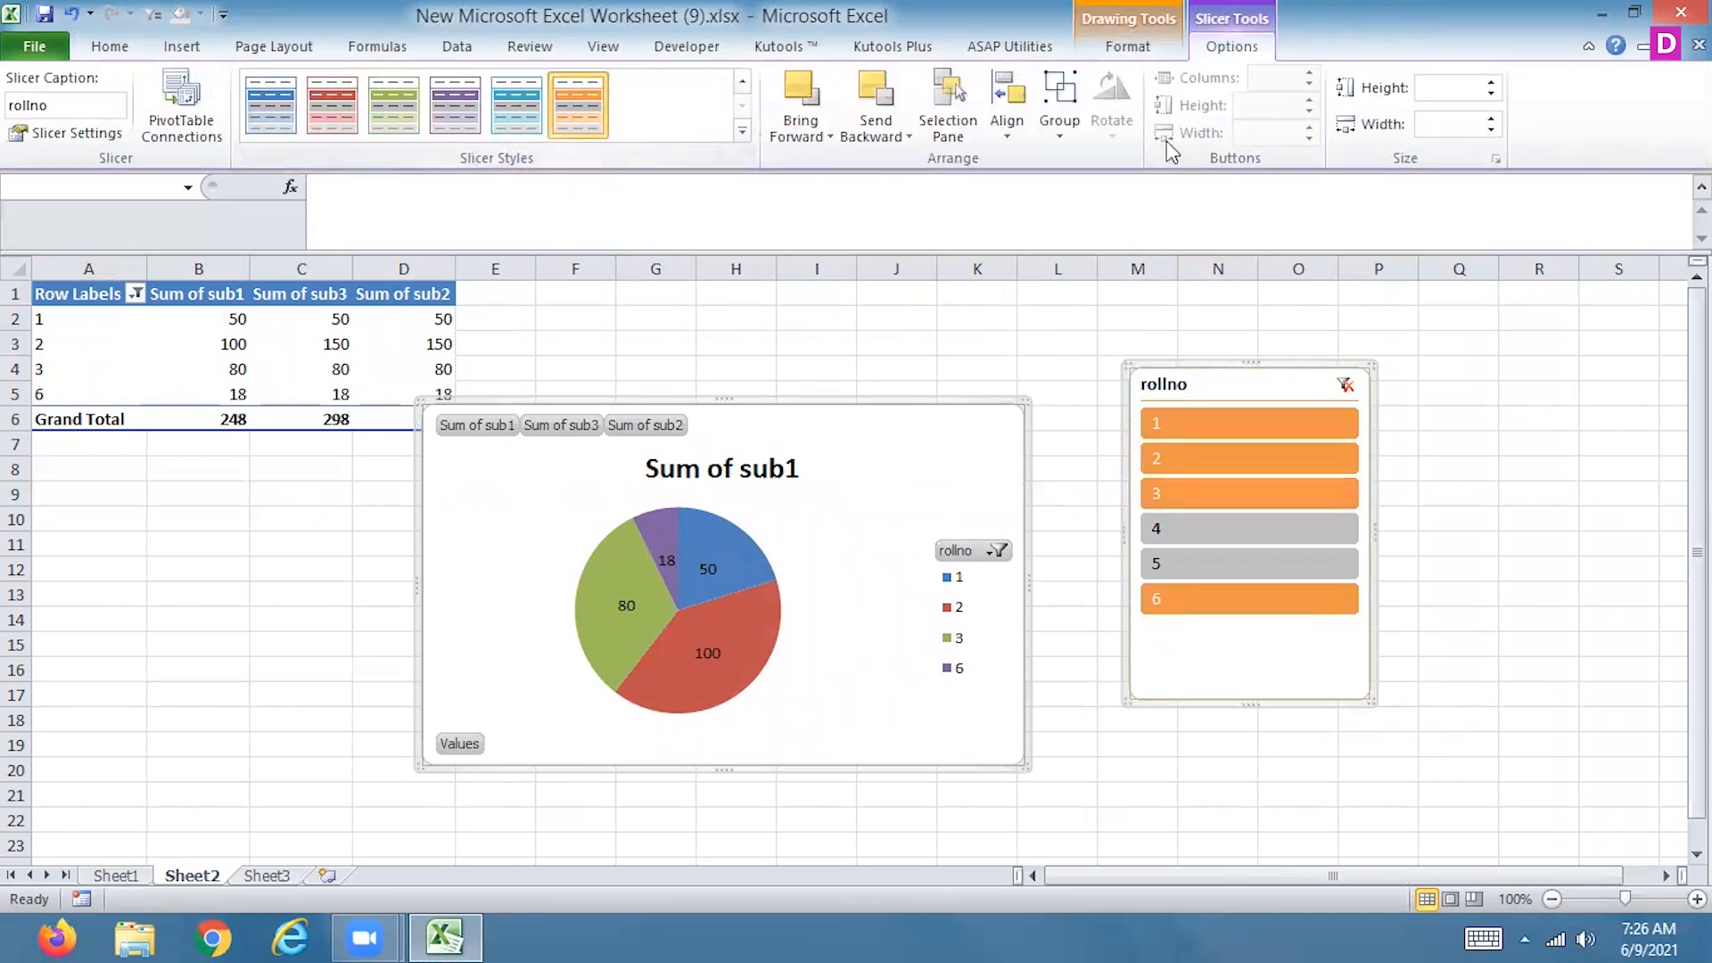
Remove roll number 3 from the rollno slicer's filter selection
left_click(743, 83)
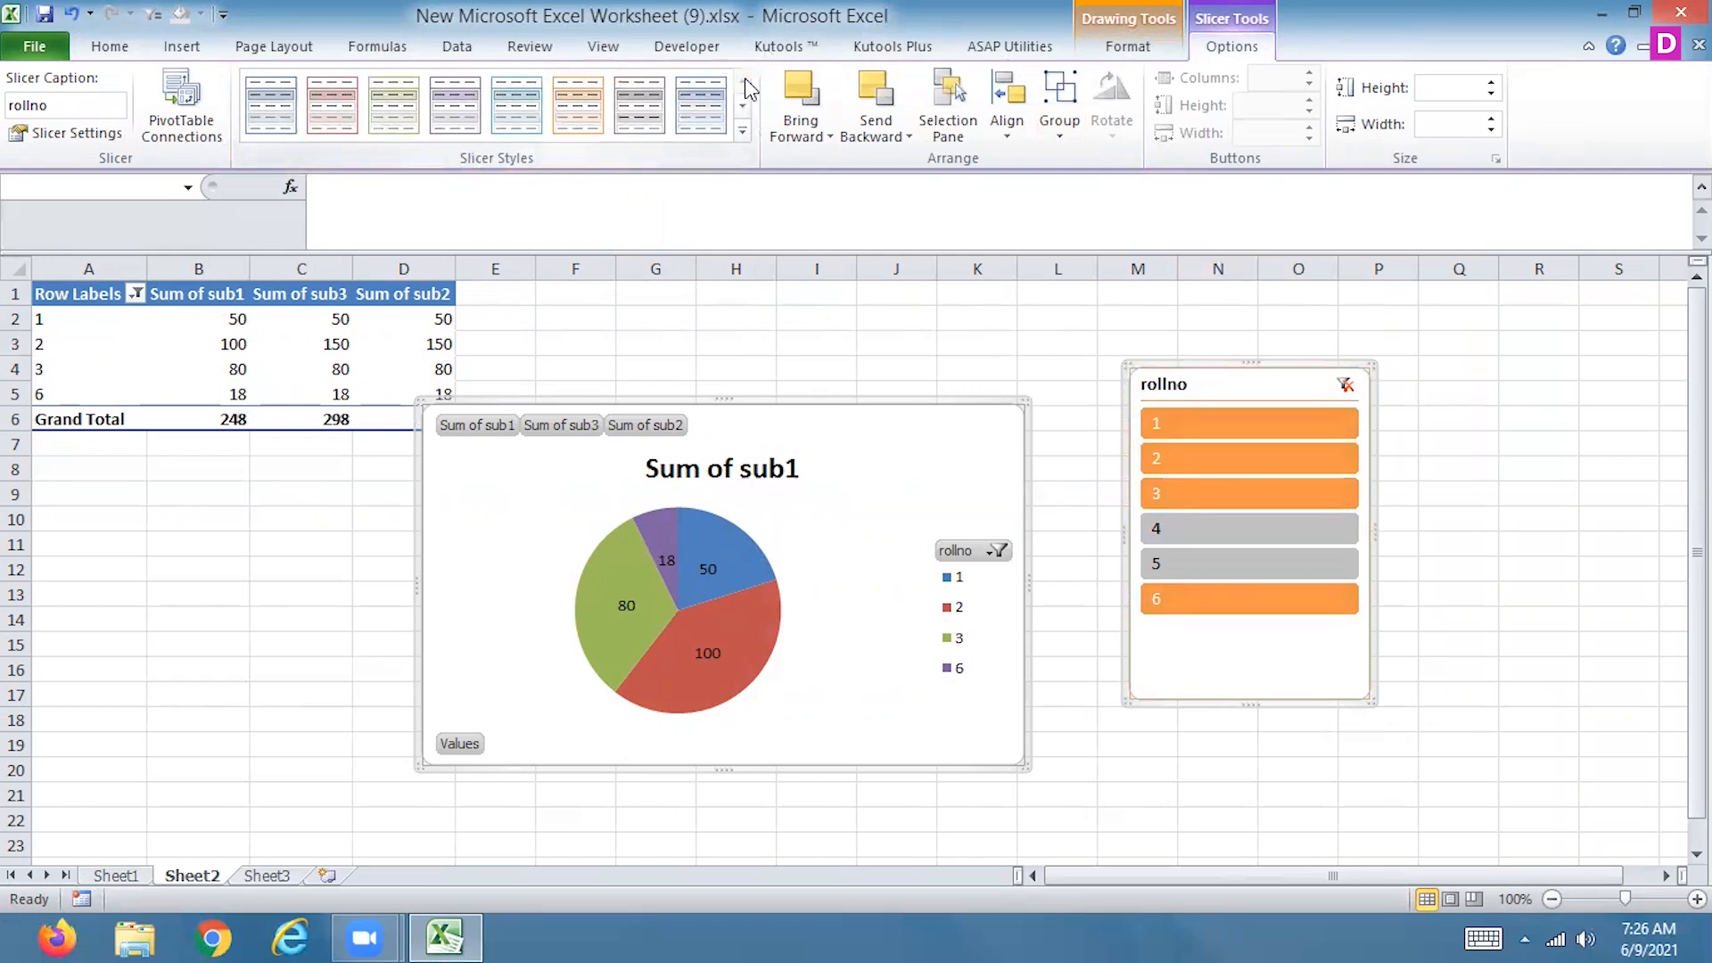
left_click(1129, 47)
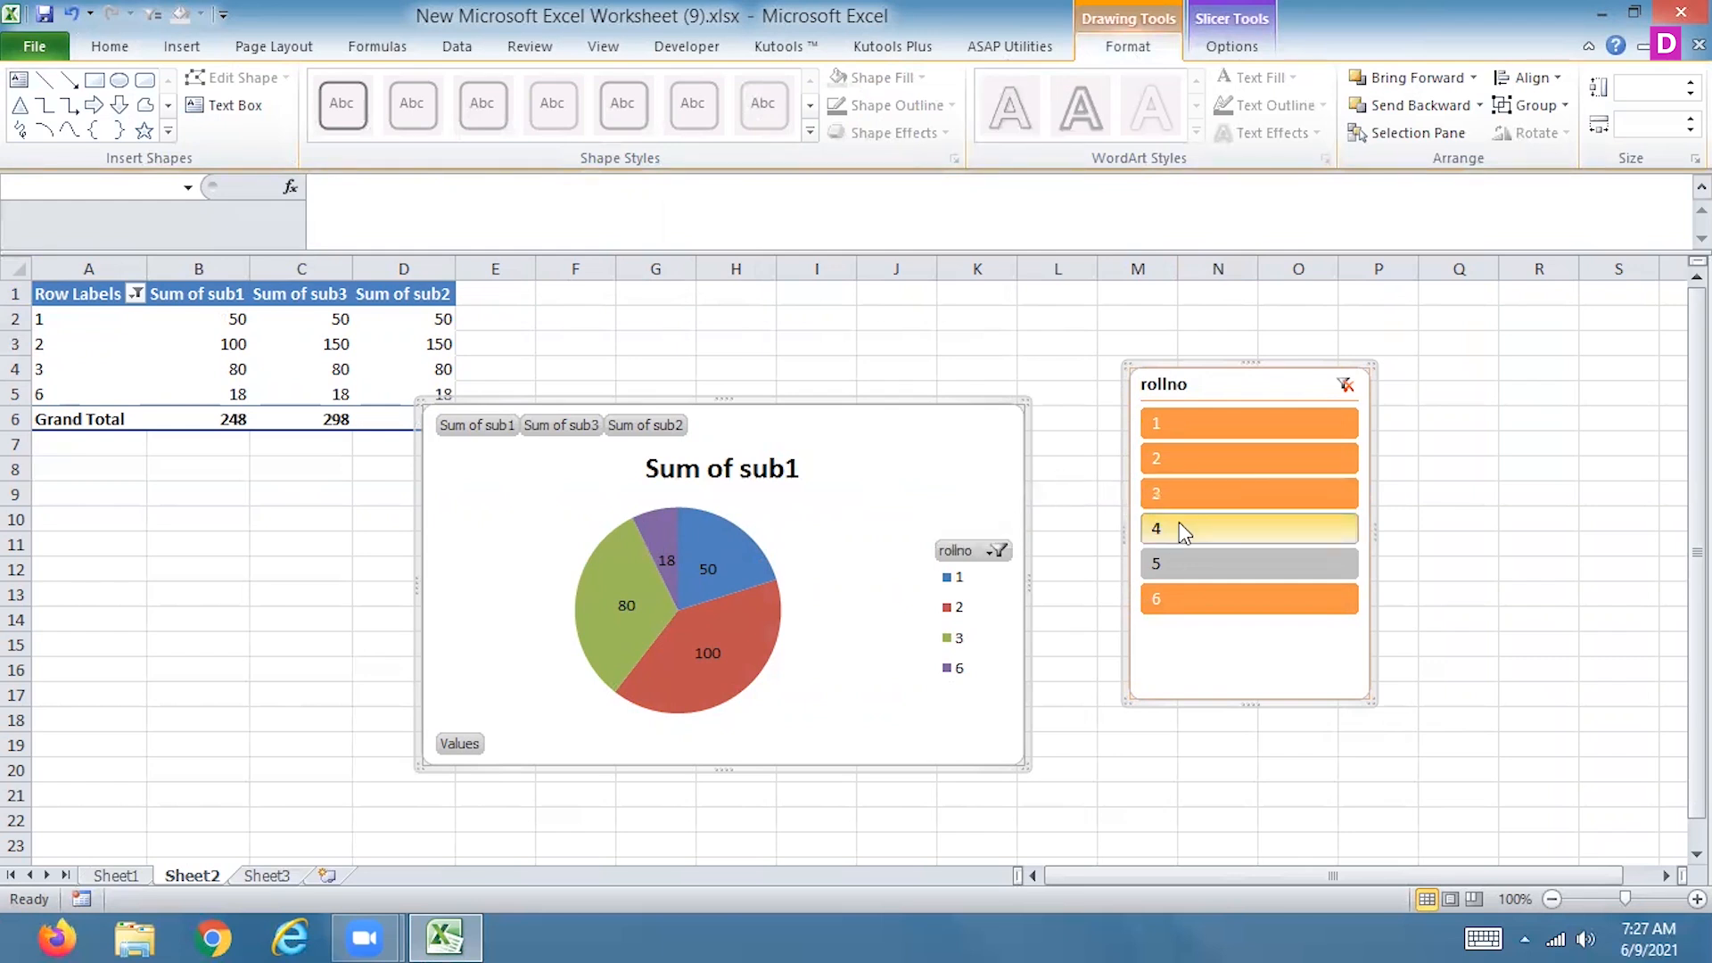
left_click(1195, 491, "ctrl")
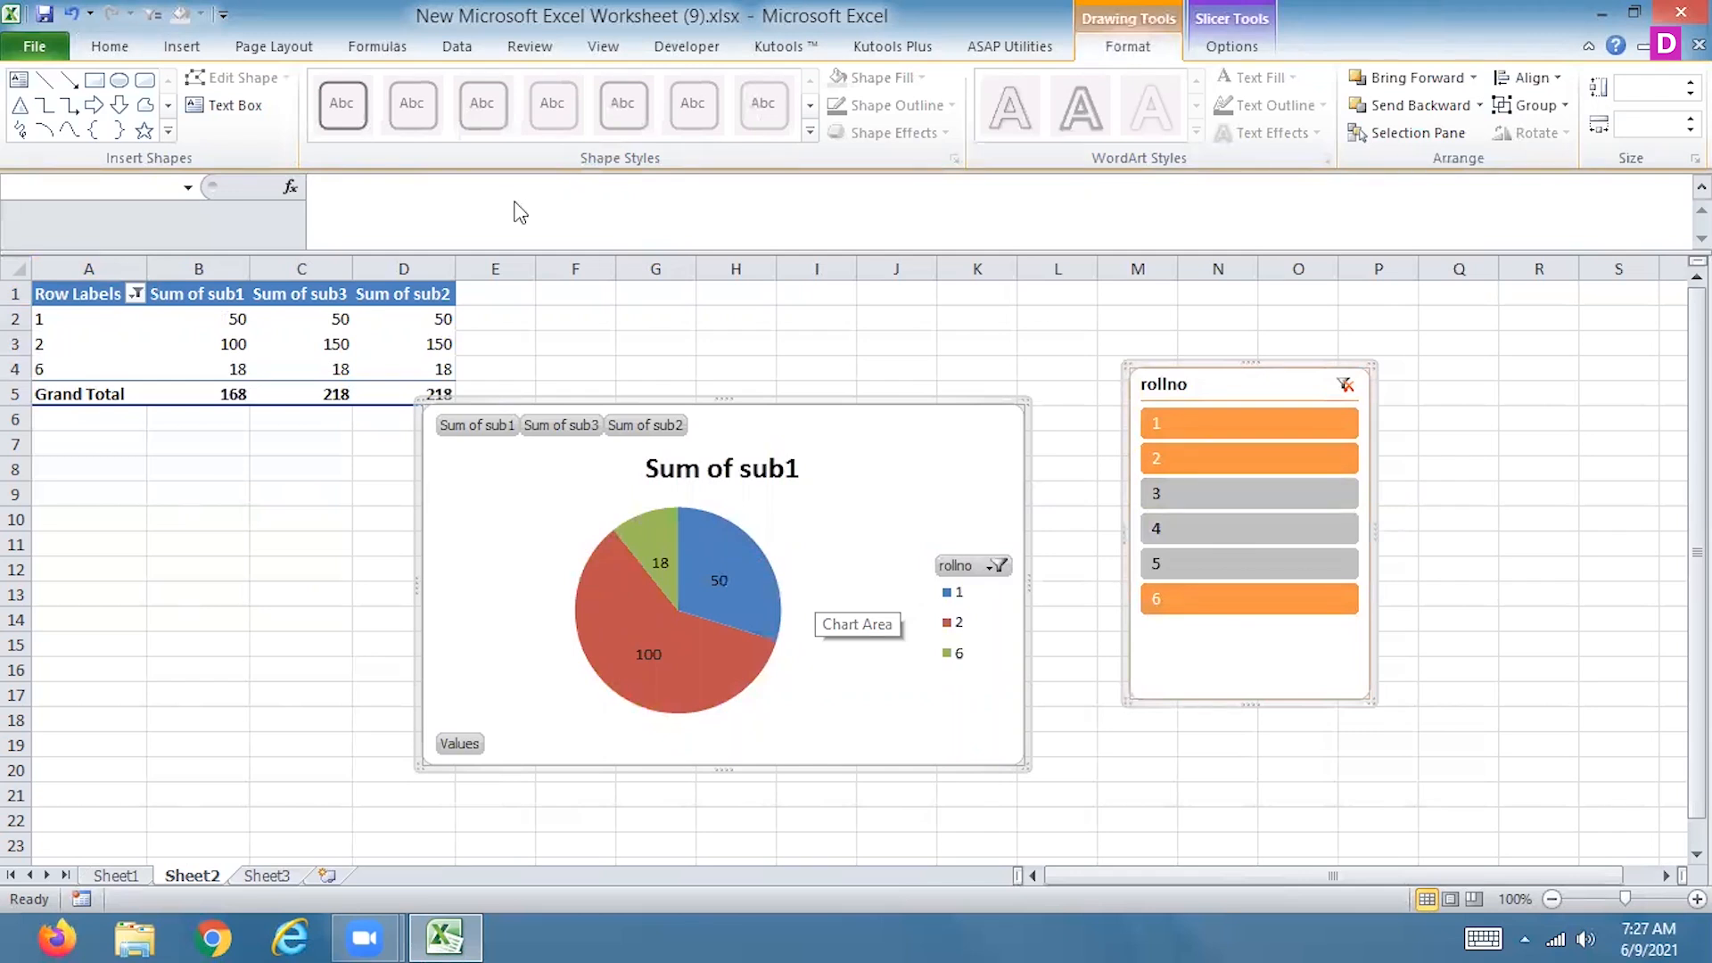
Try inserting a 3-D bubble chart with a different blue chart style, and delete that chart again
left_click(181, 45)
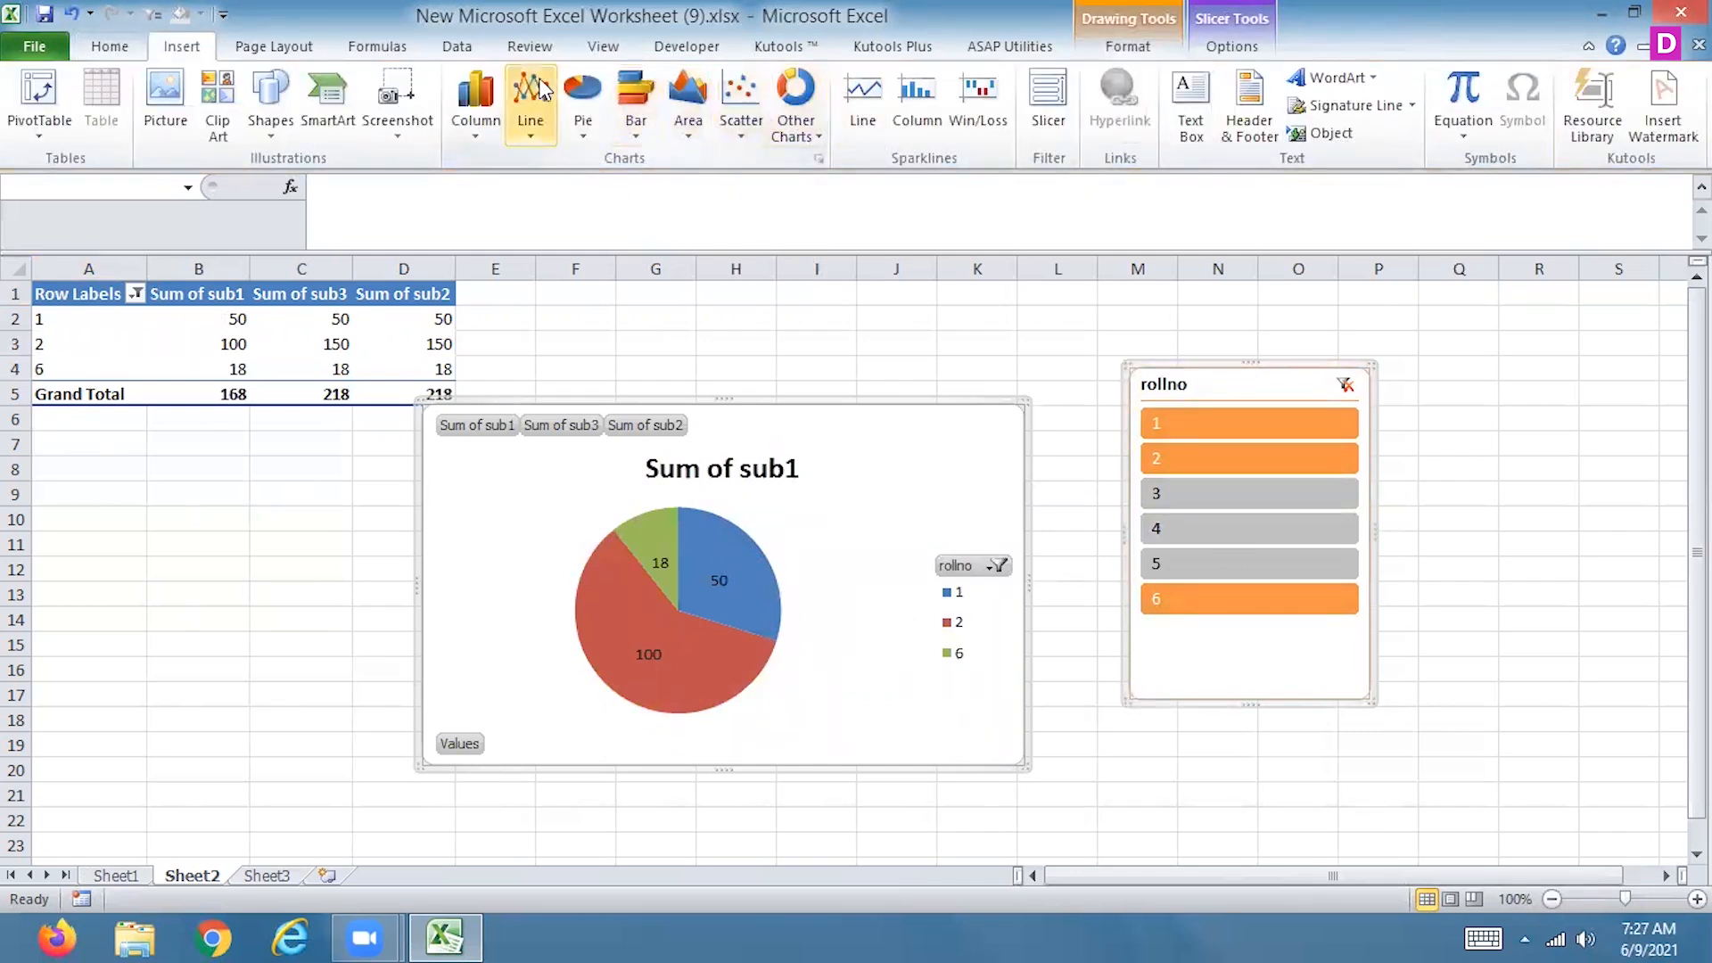
left_click(798, 109)
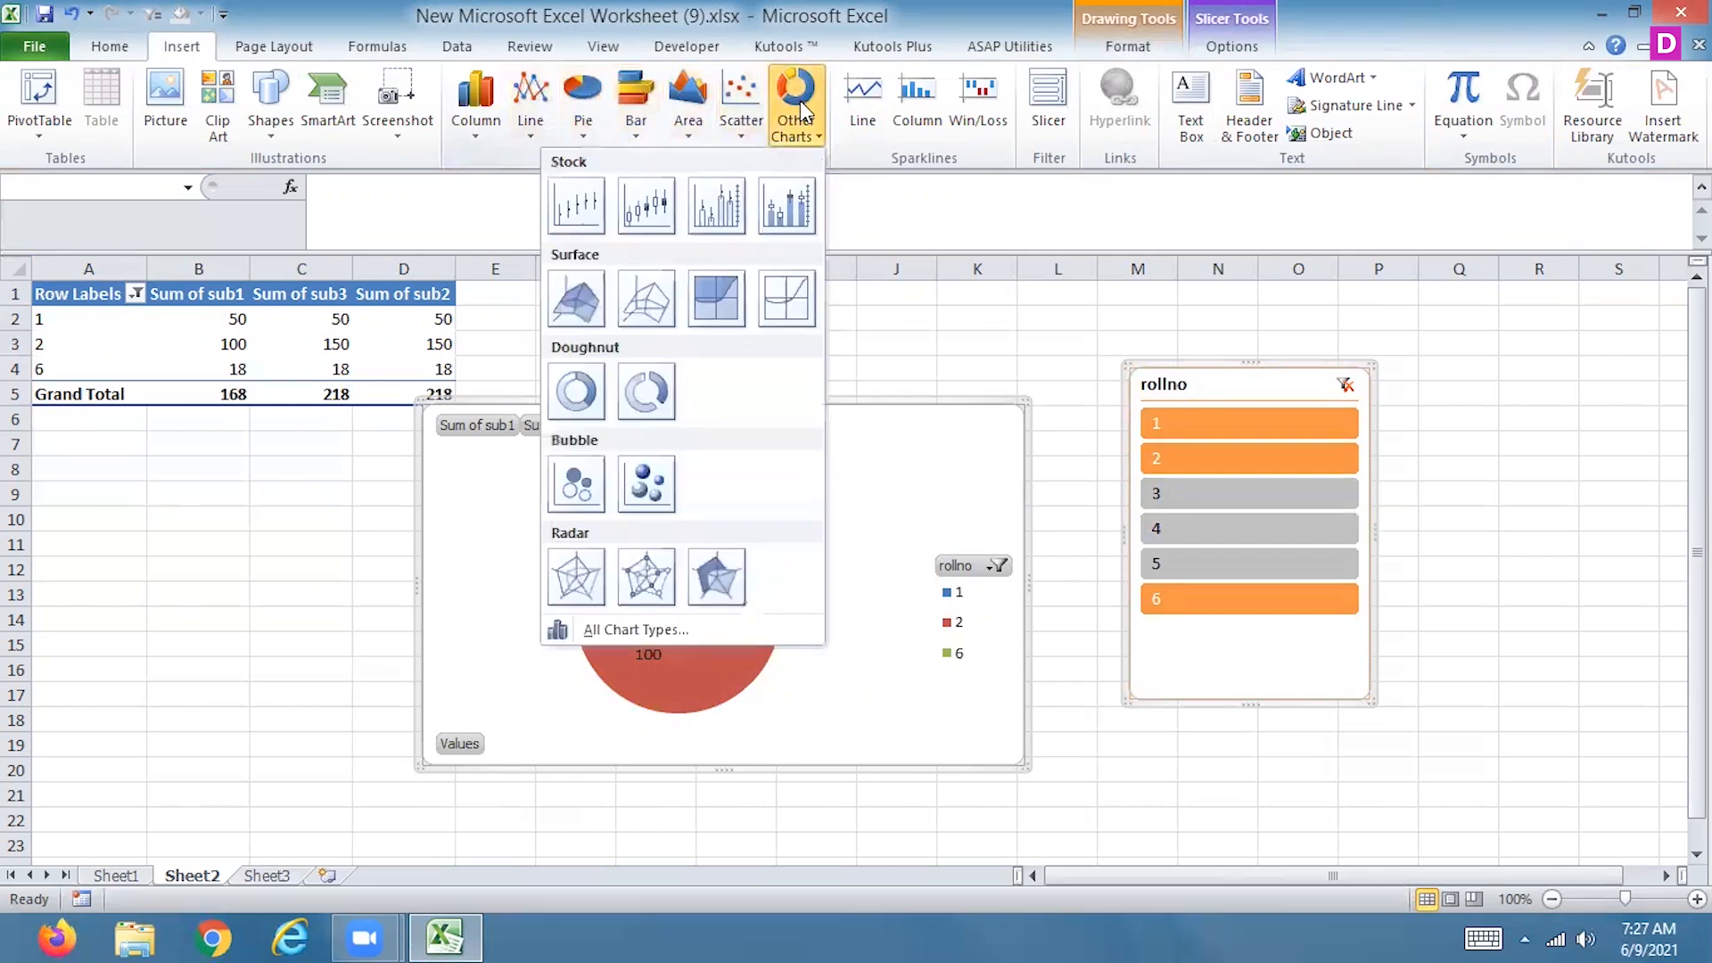
left_click(644, 492)
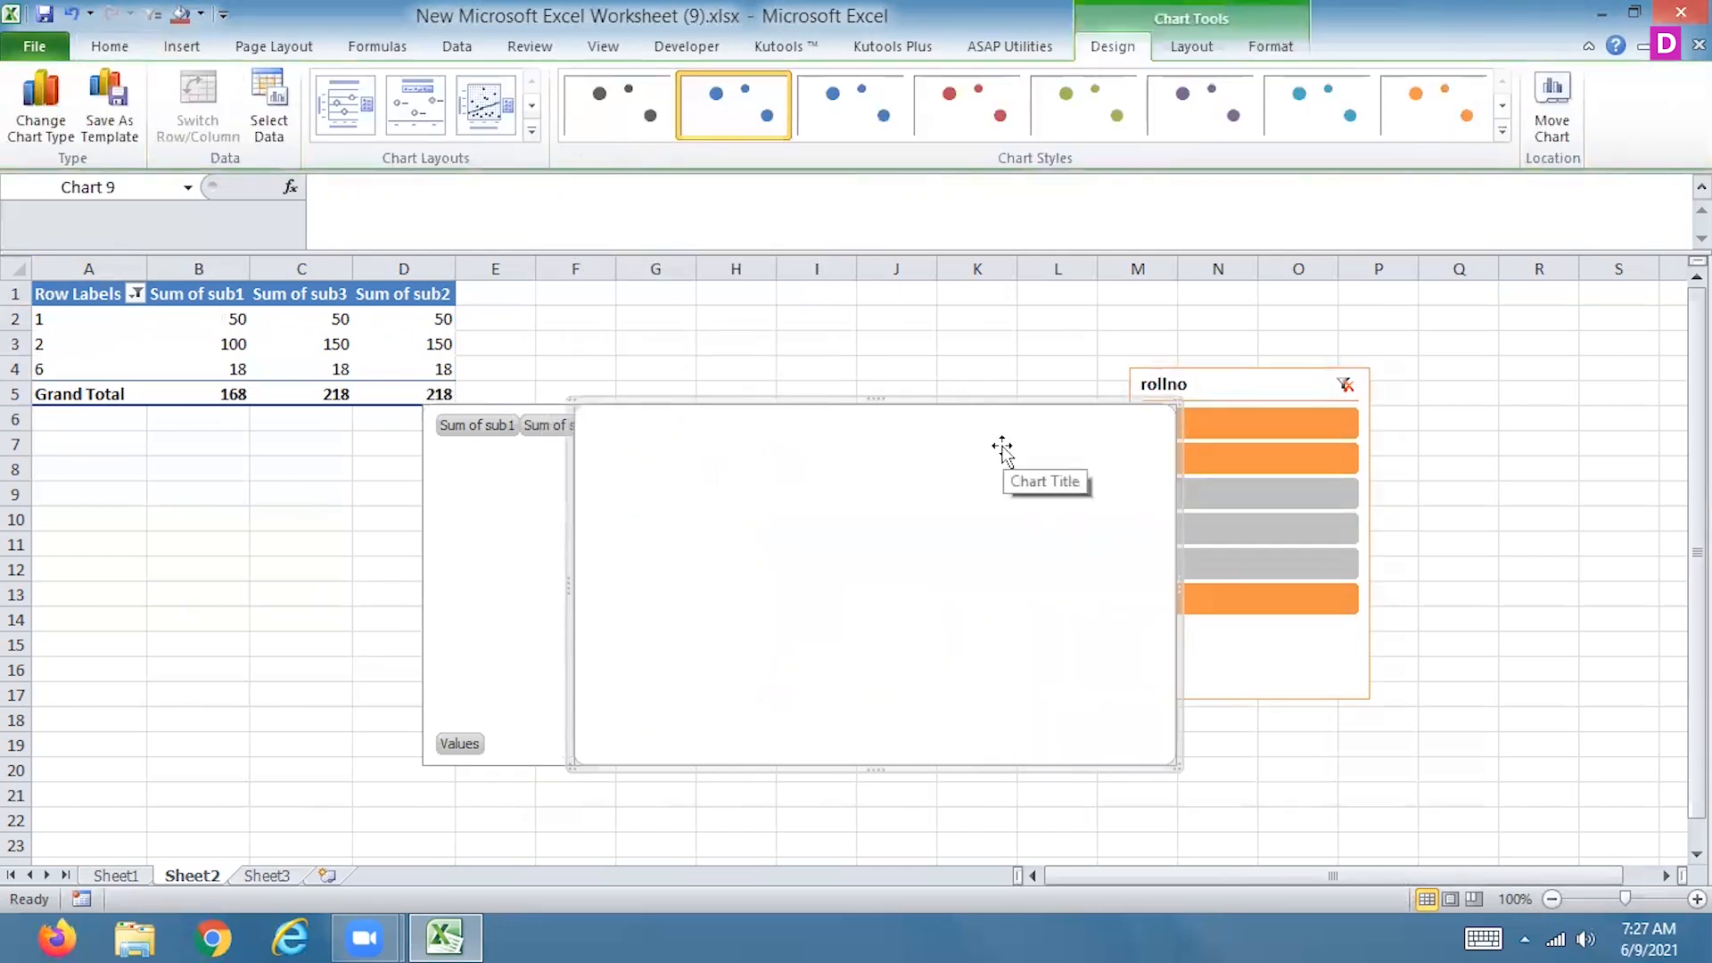
left_click(848, 111)
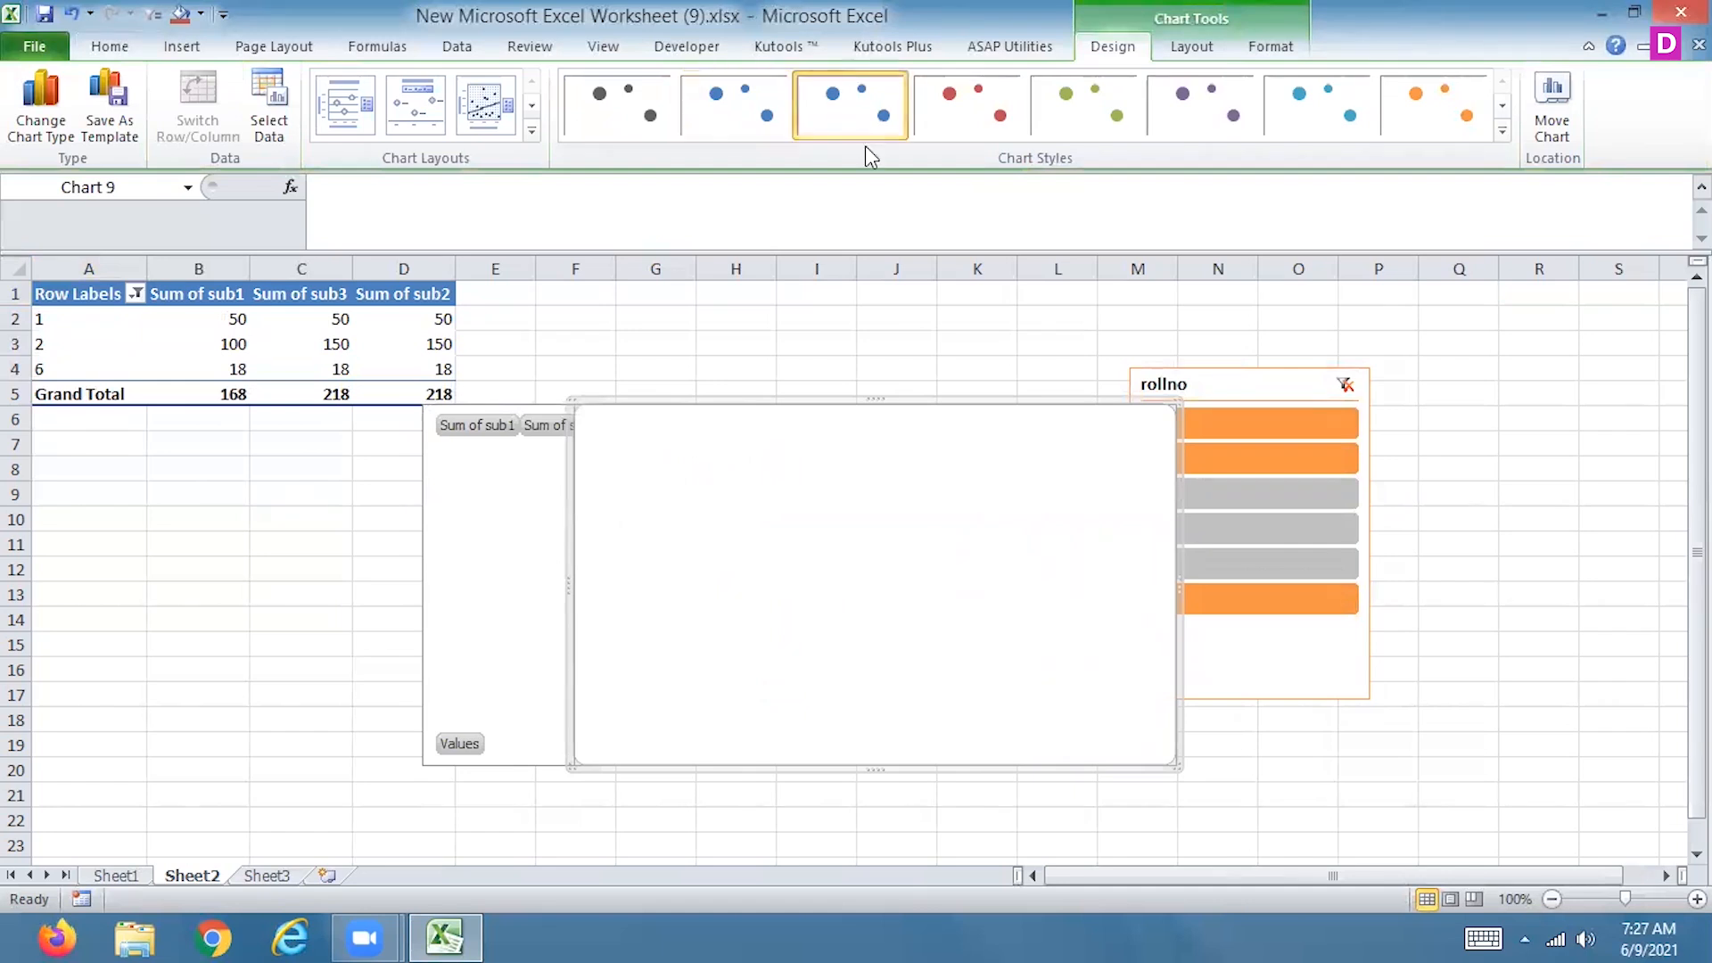
key("Delete")
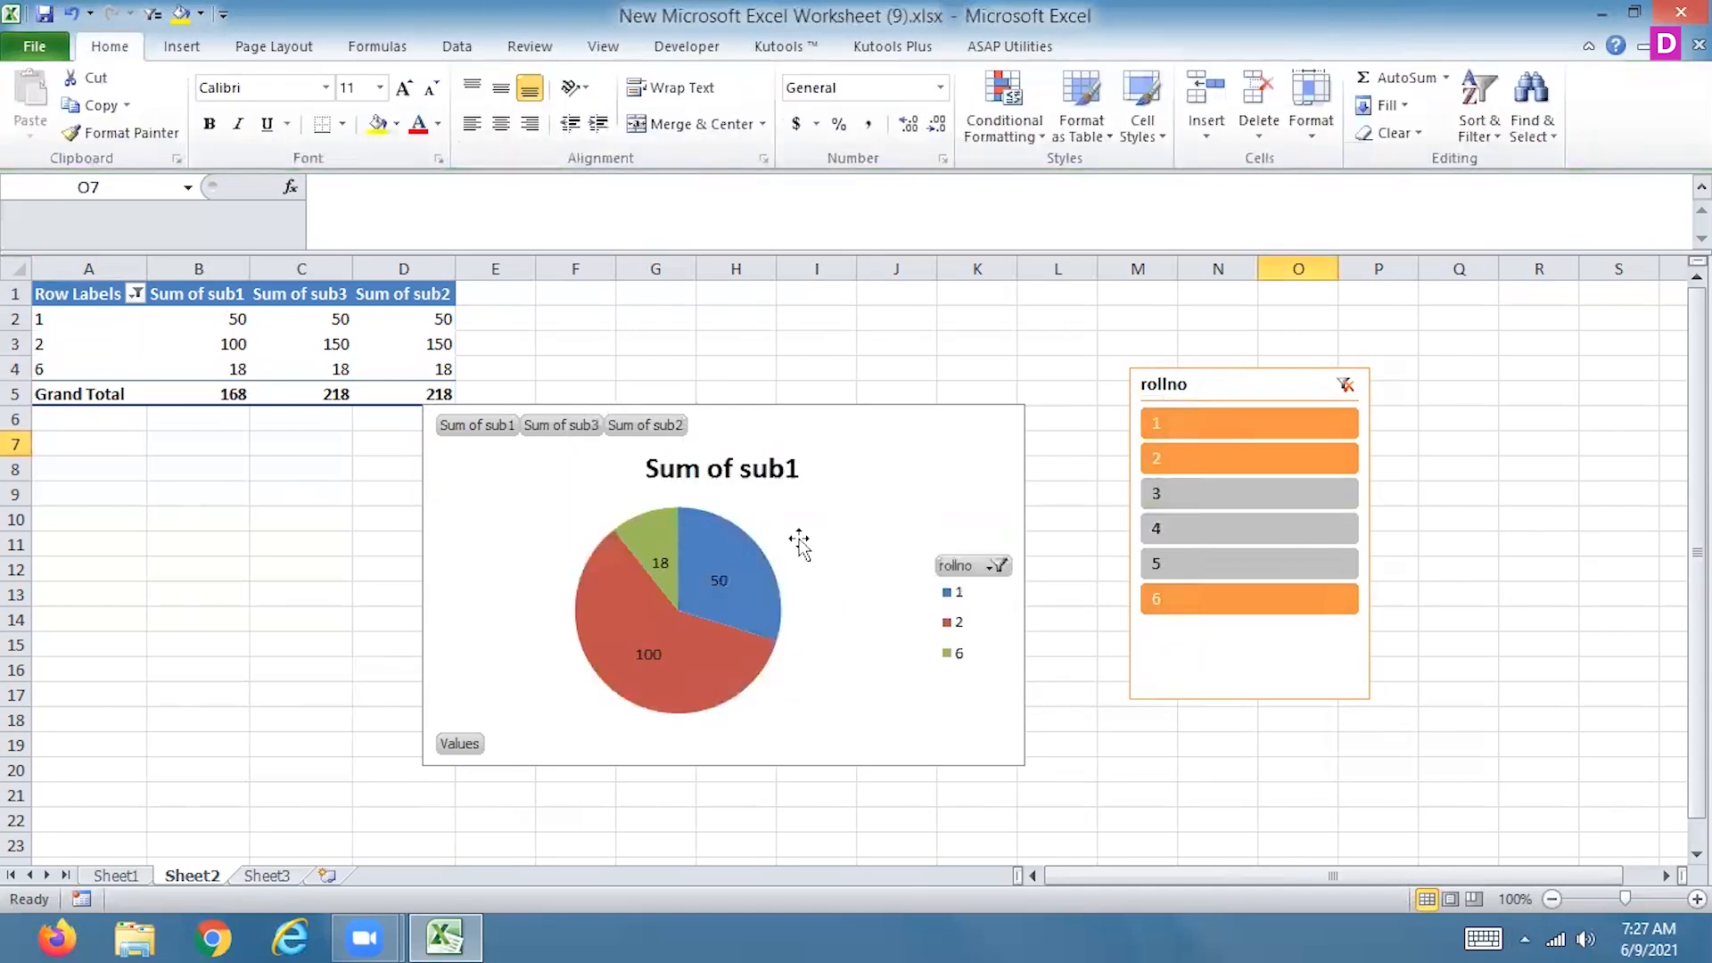
Change the pie PivotChart to a stacked pyramid chart
left_click(852, 540)
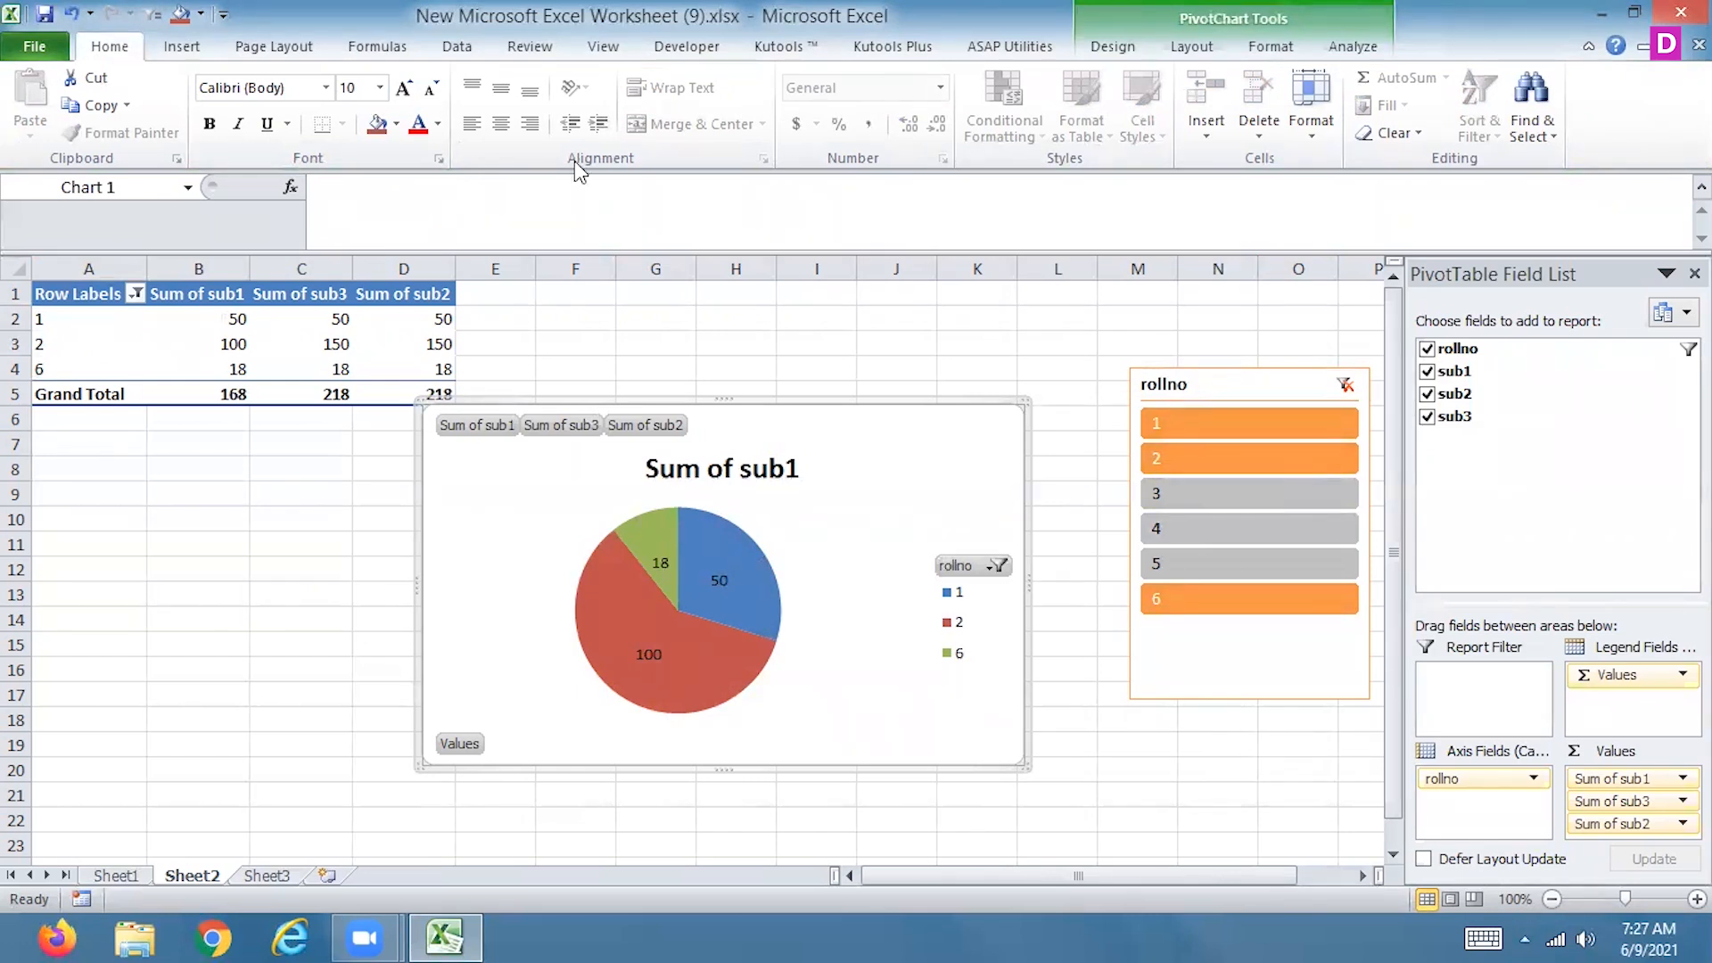
left_click(1110, 49)
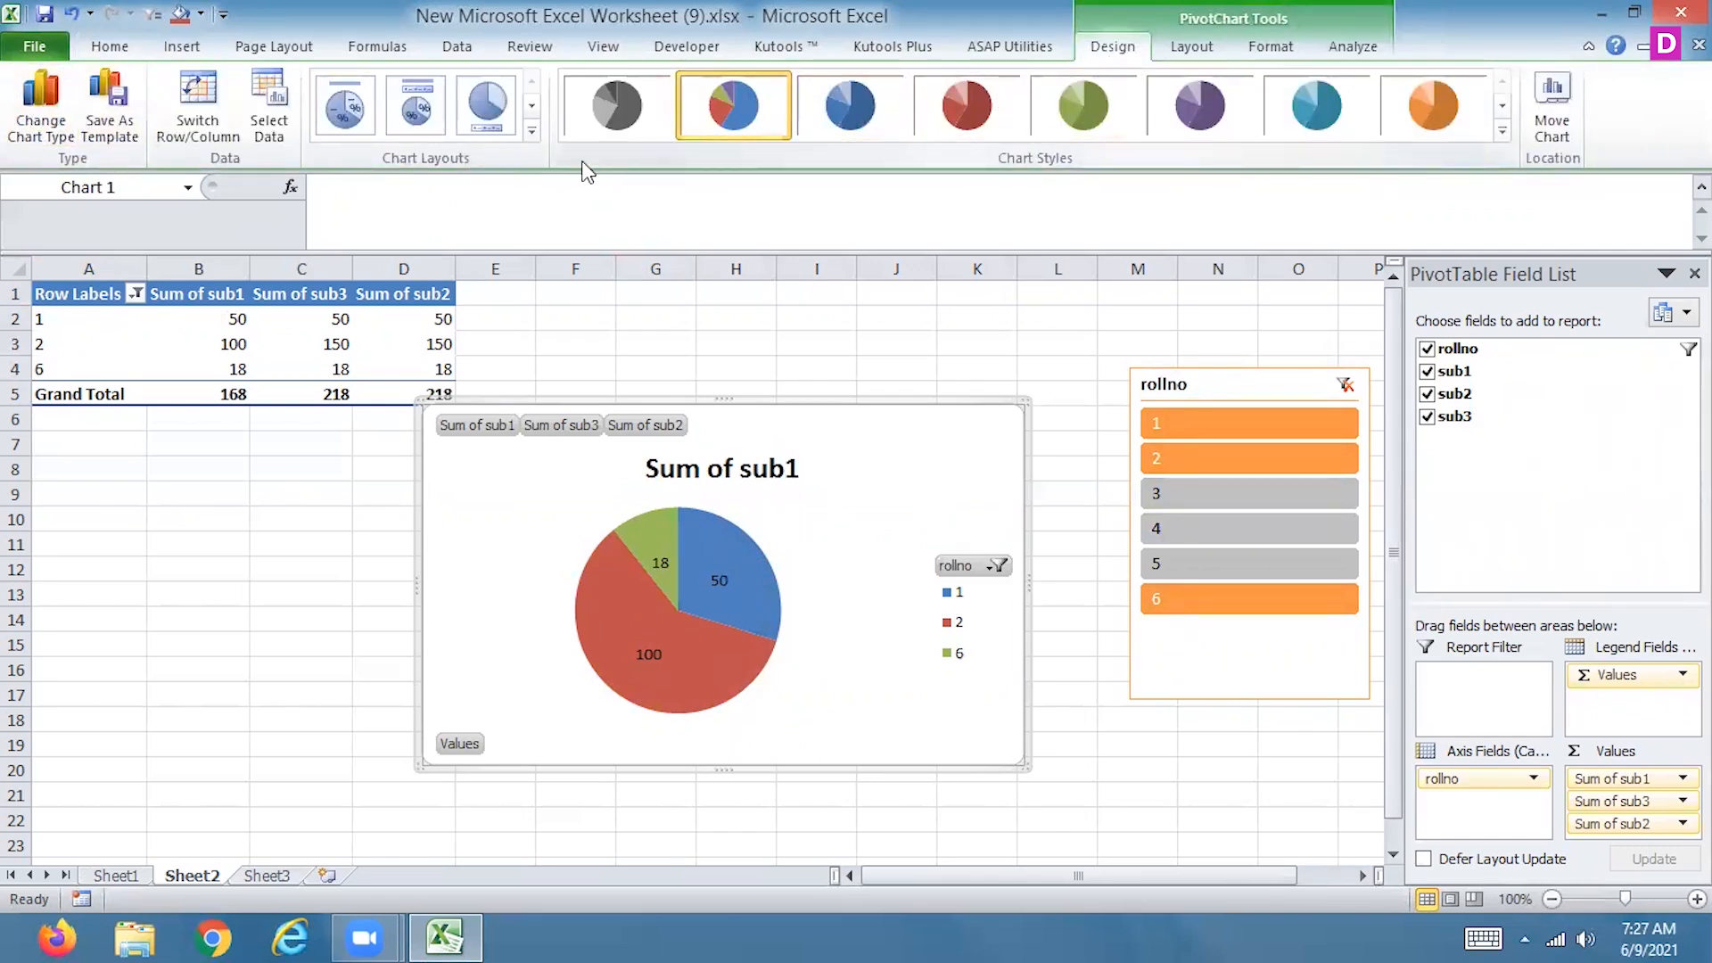
left_click(41, 105)
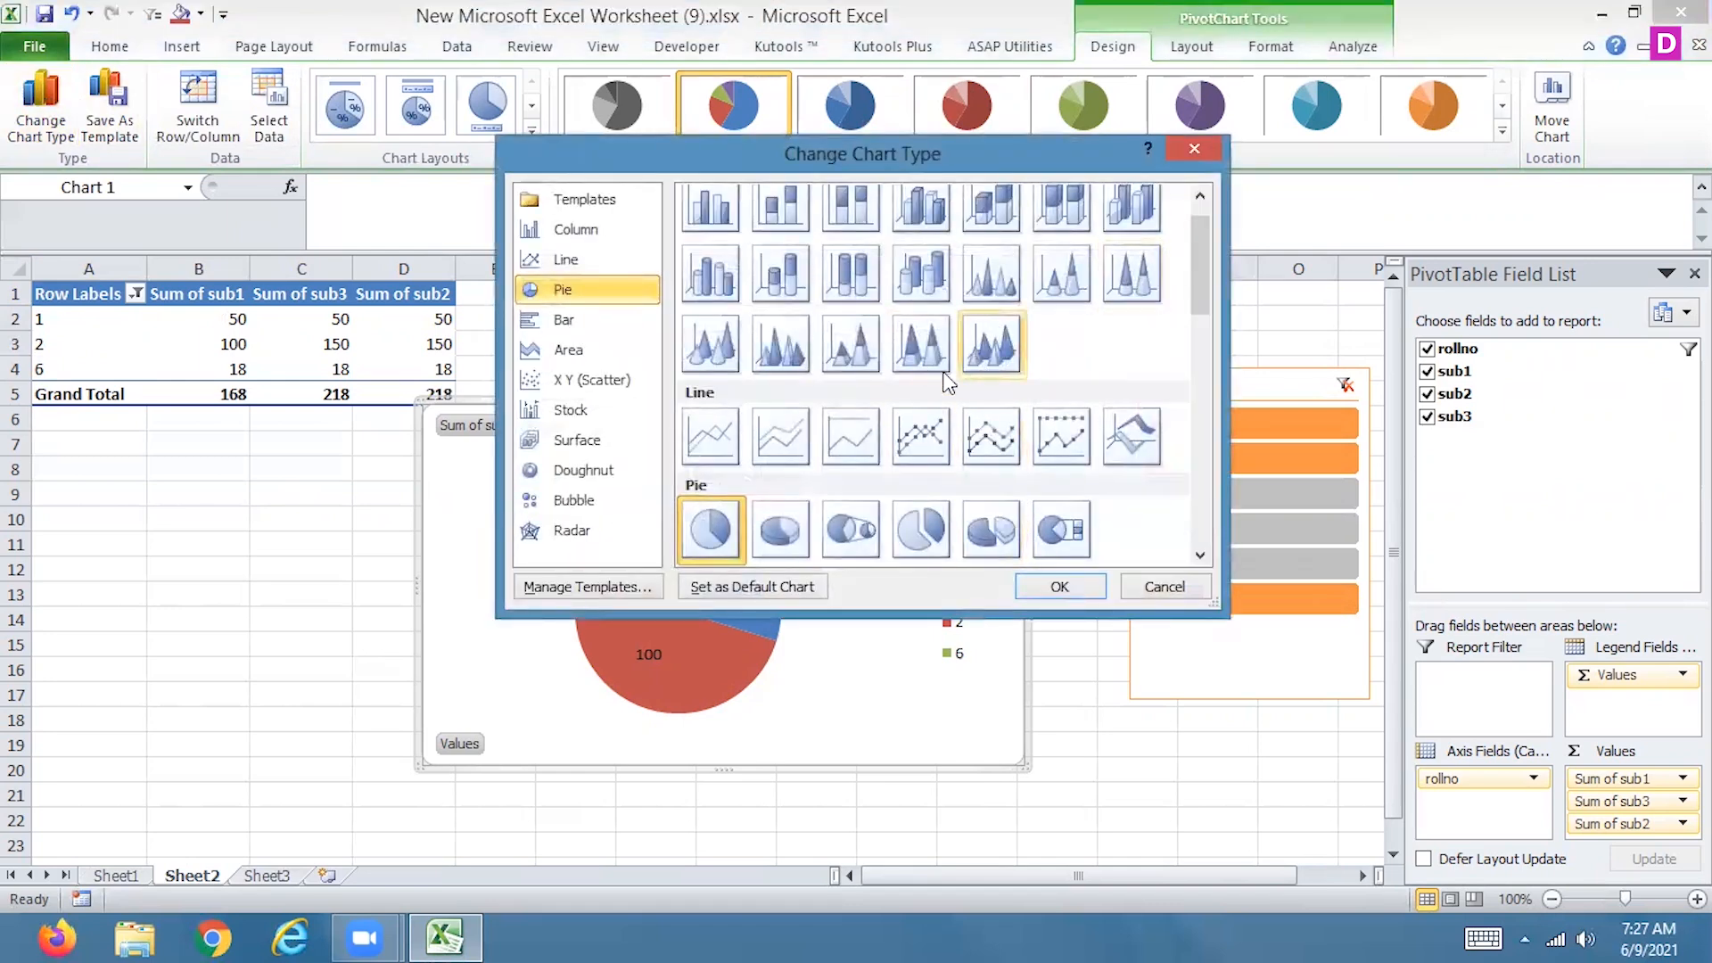
left_click(850, 348)
left_click(1059, 586)
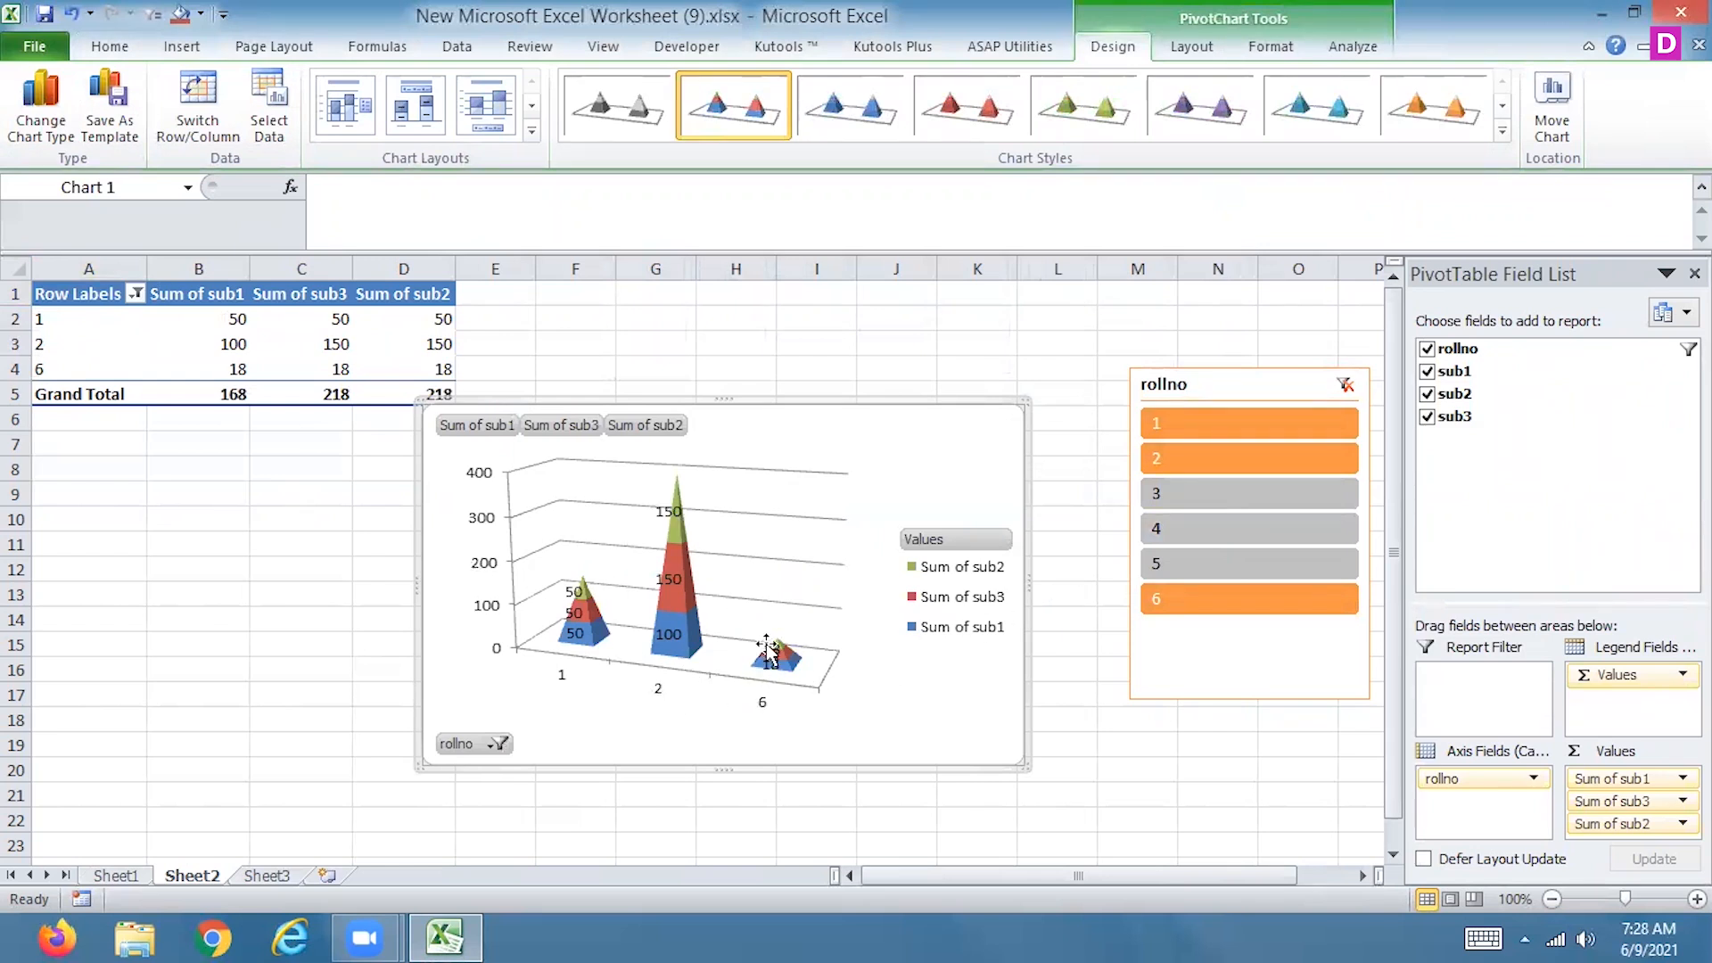
Filter the pyramid chart to roll numbers 5 and 6 with the slicer and give the chart the orange chart style
left_click(1227, 599)
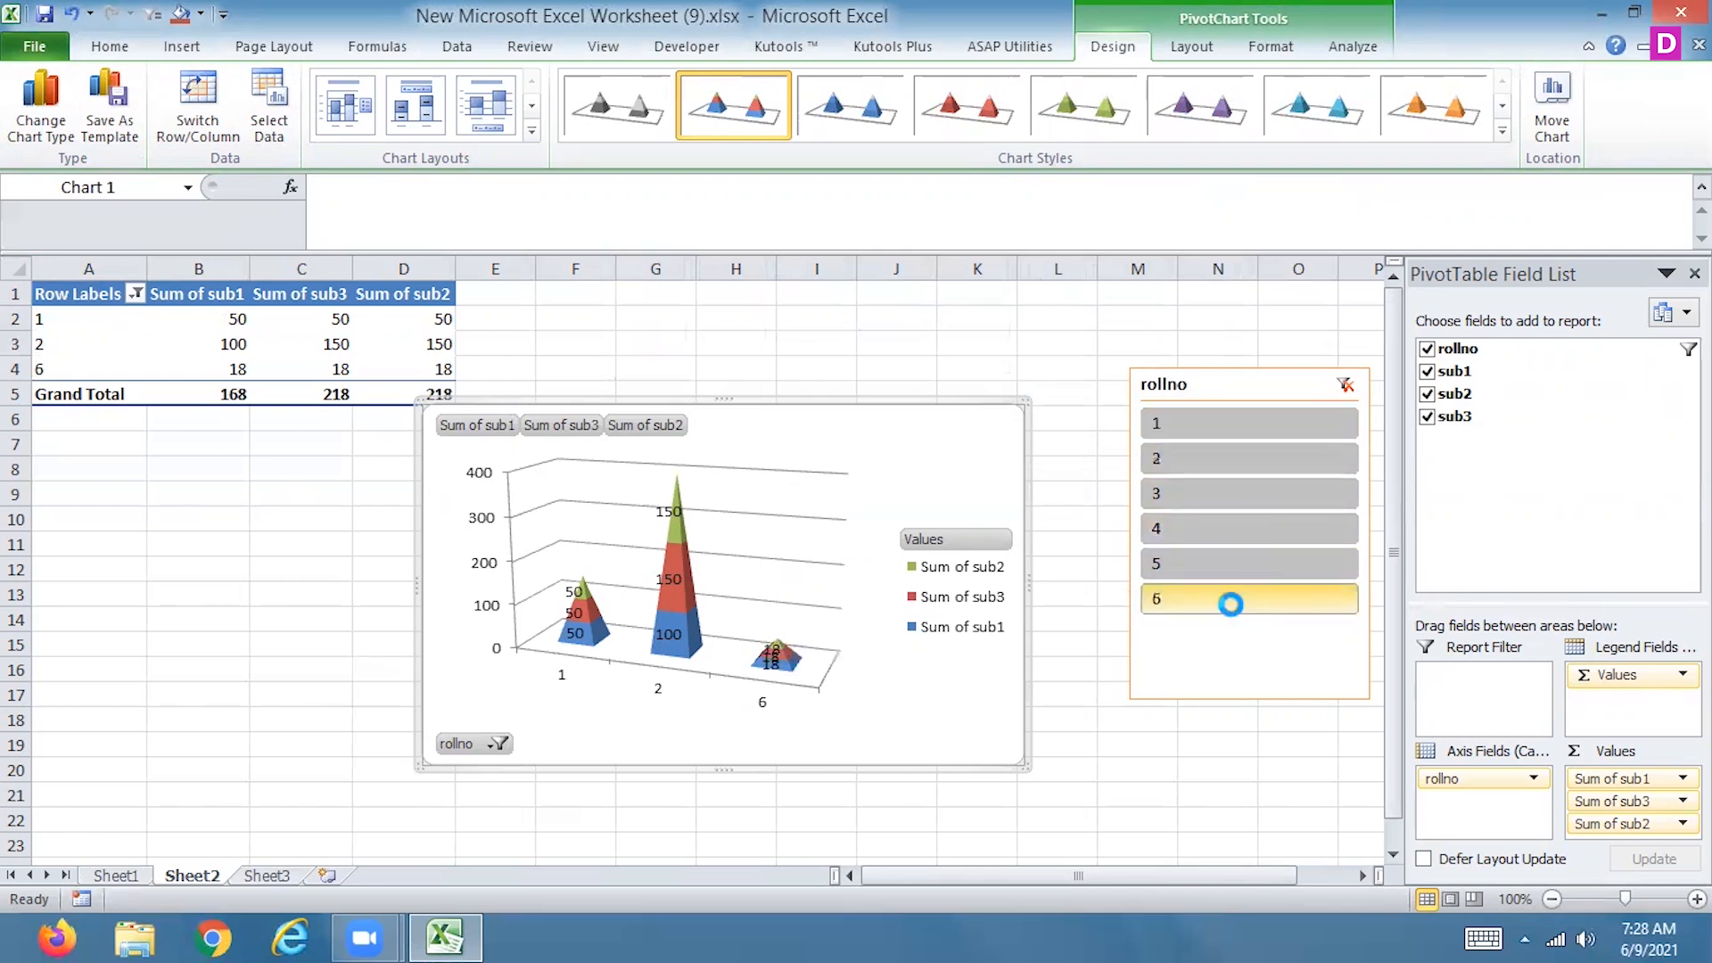
left_click(1198, 561, "ctrl")
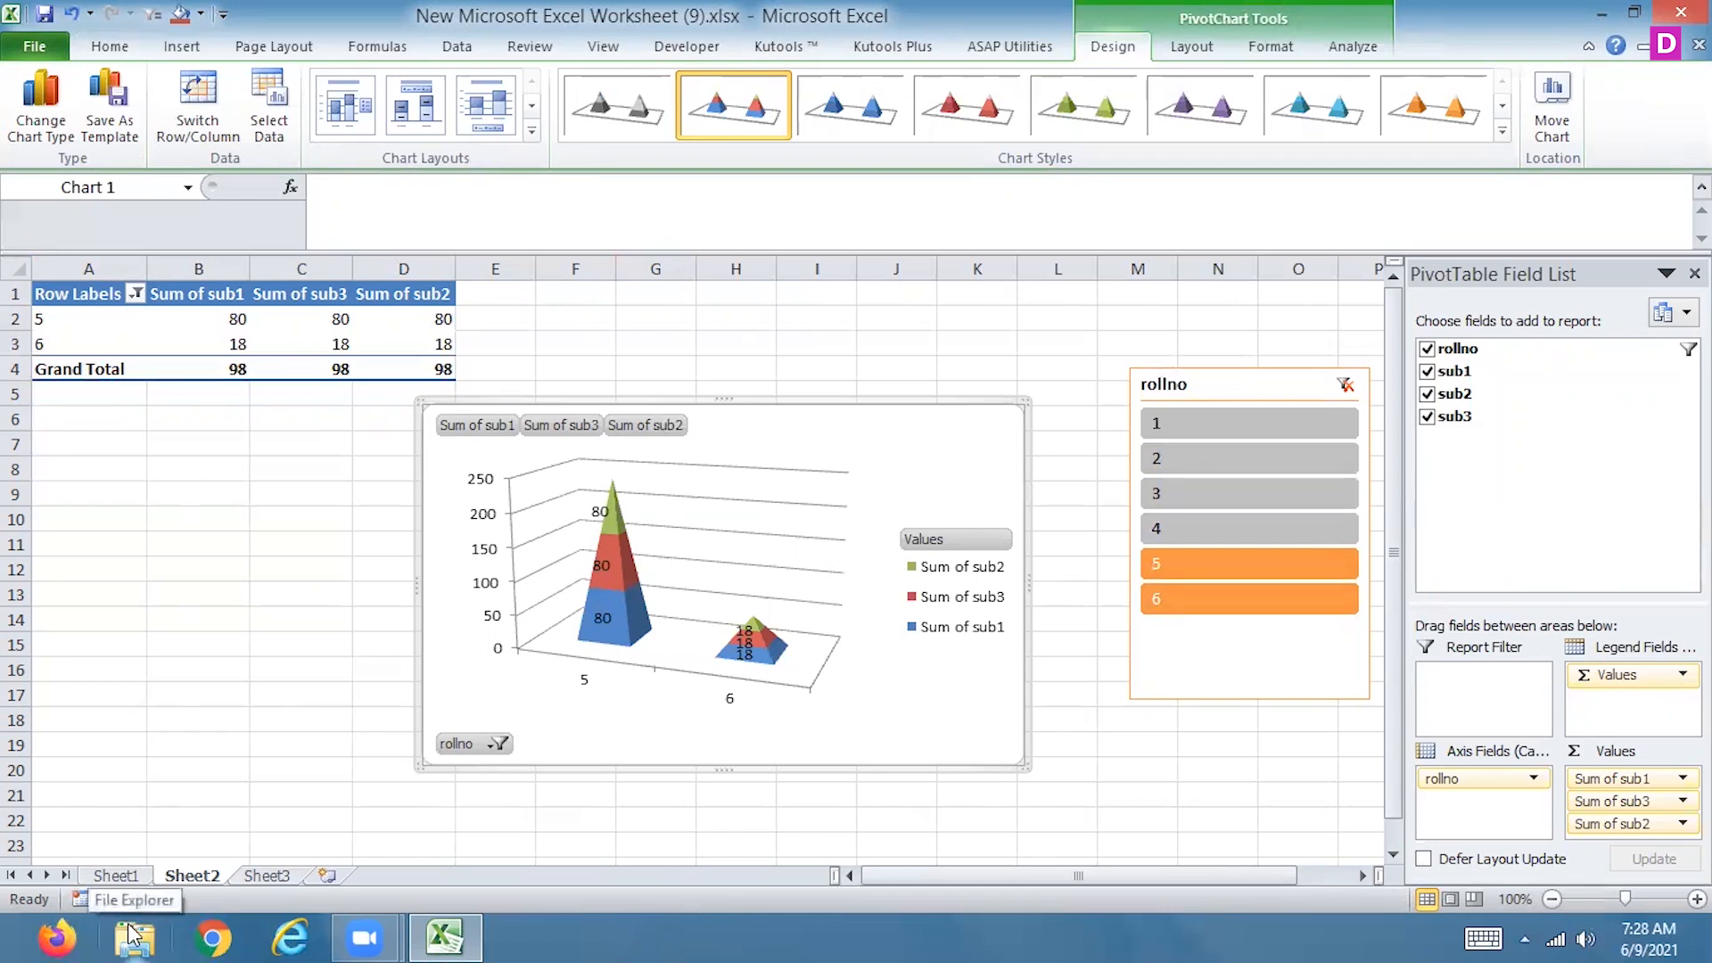
left_click(1433, 123)
Insert a second rollno slicer, place it in the empty cells below the PivotTable, and add roll numbers 1 and 2 to the filter
left_click(1317, 54)
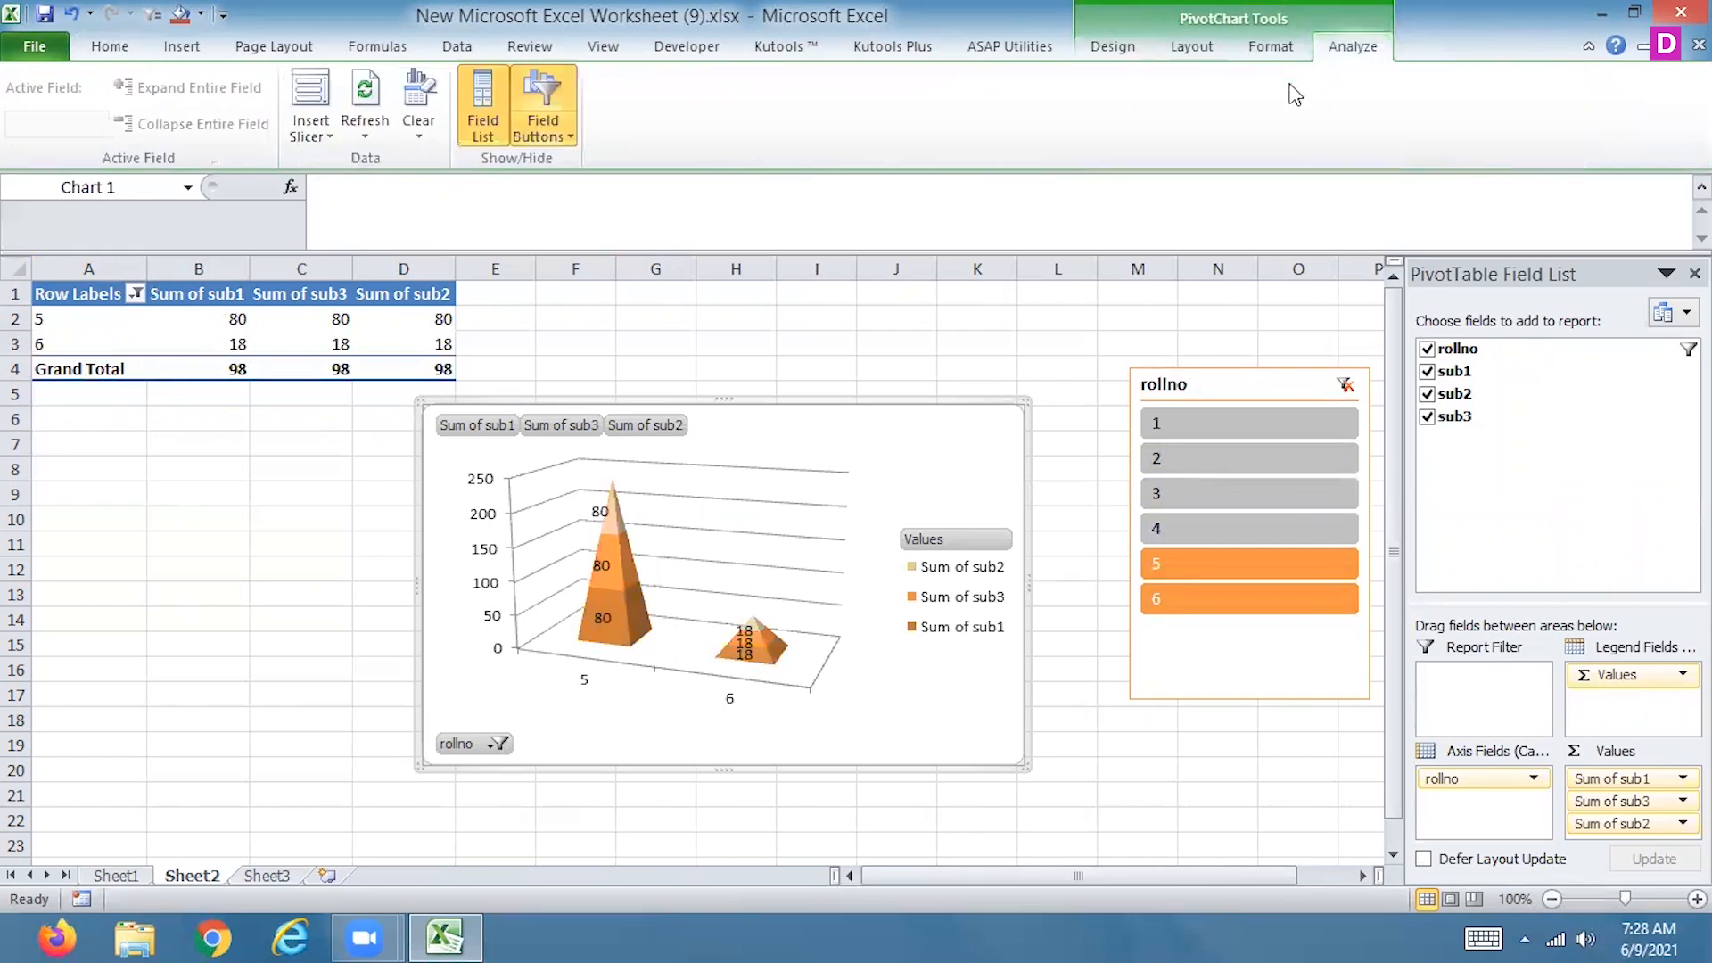
left_click(310, 102)
left_click(1133, 310)
left_click(1222, 779)
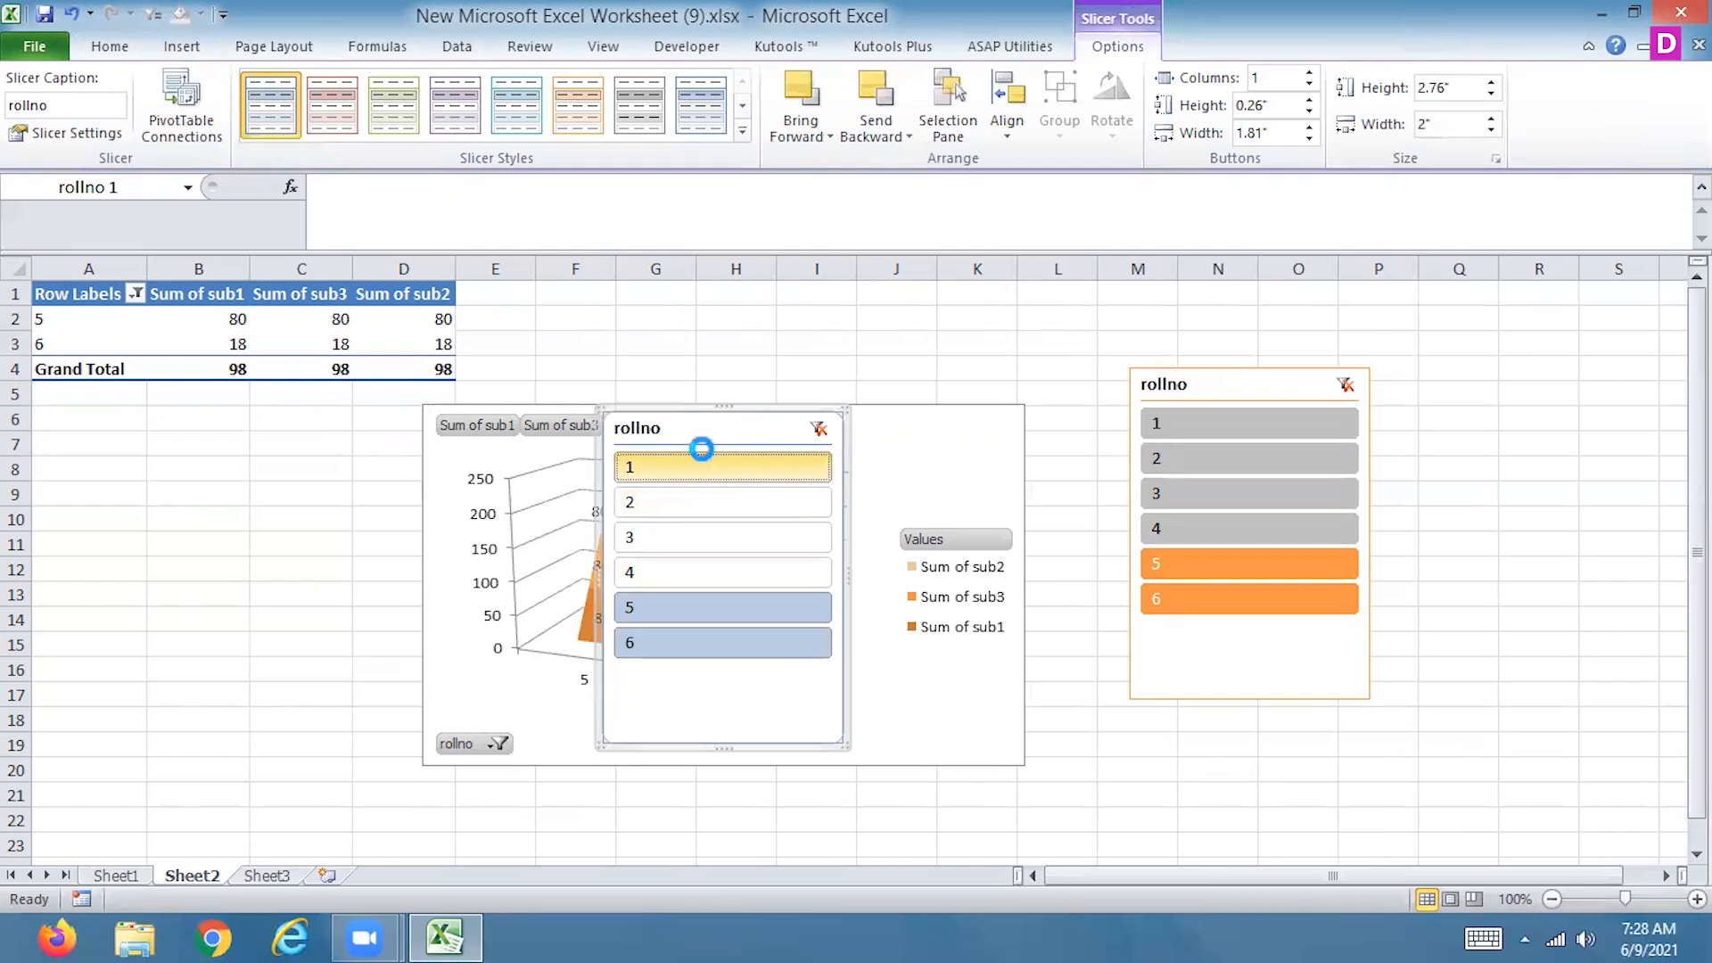
left_click(702, 455, "ctrl")
left_click_drag(700, 424, 200, 480)
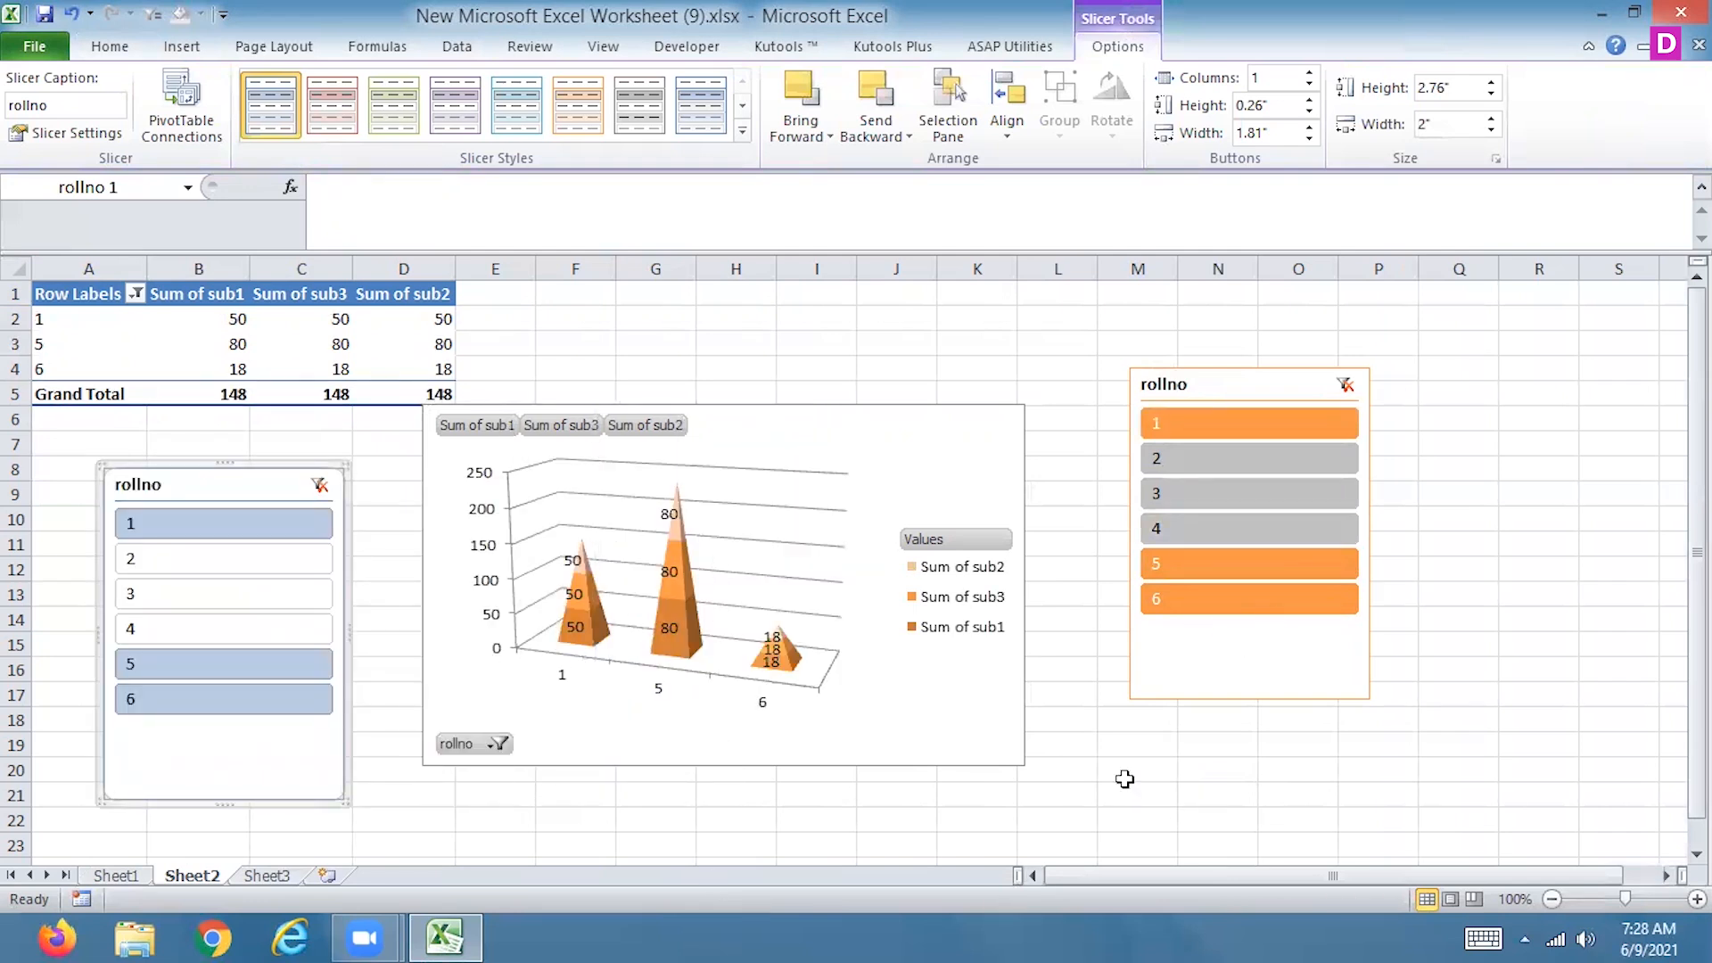
left_click(1207, 459, "ctrl")
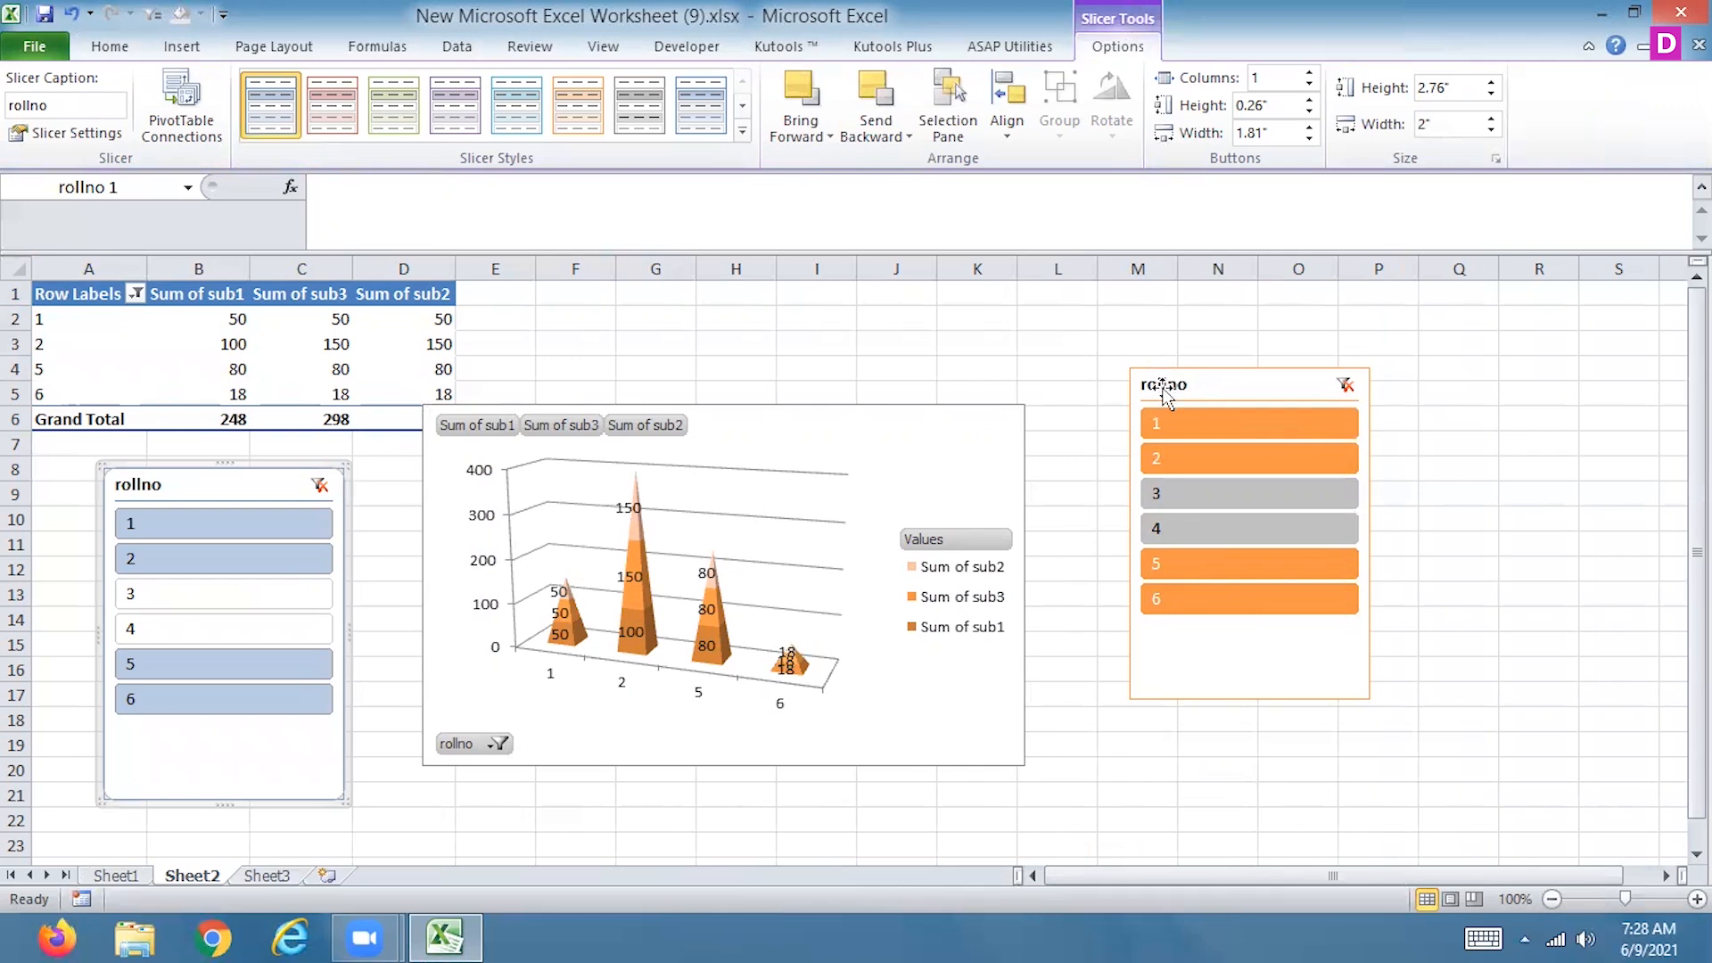
Open the PivotTable connections of the orange rollno slicer
left_click(1206, 662)
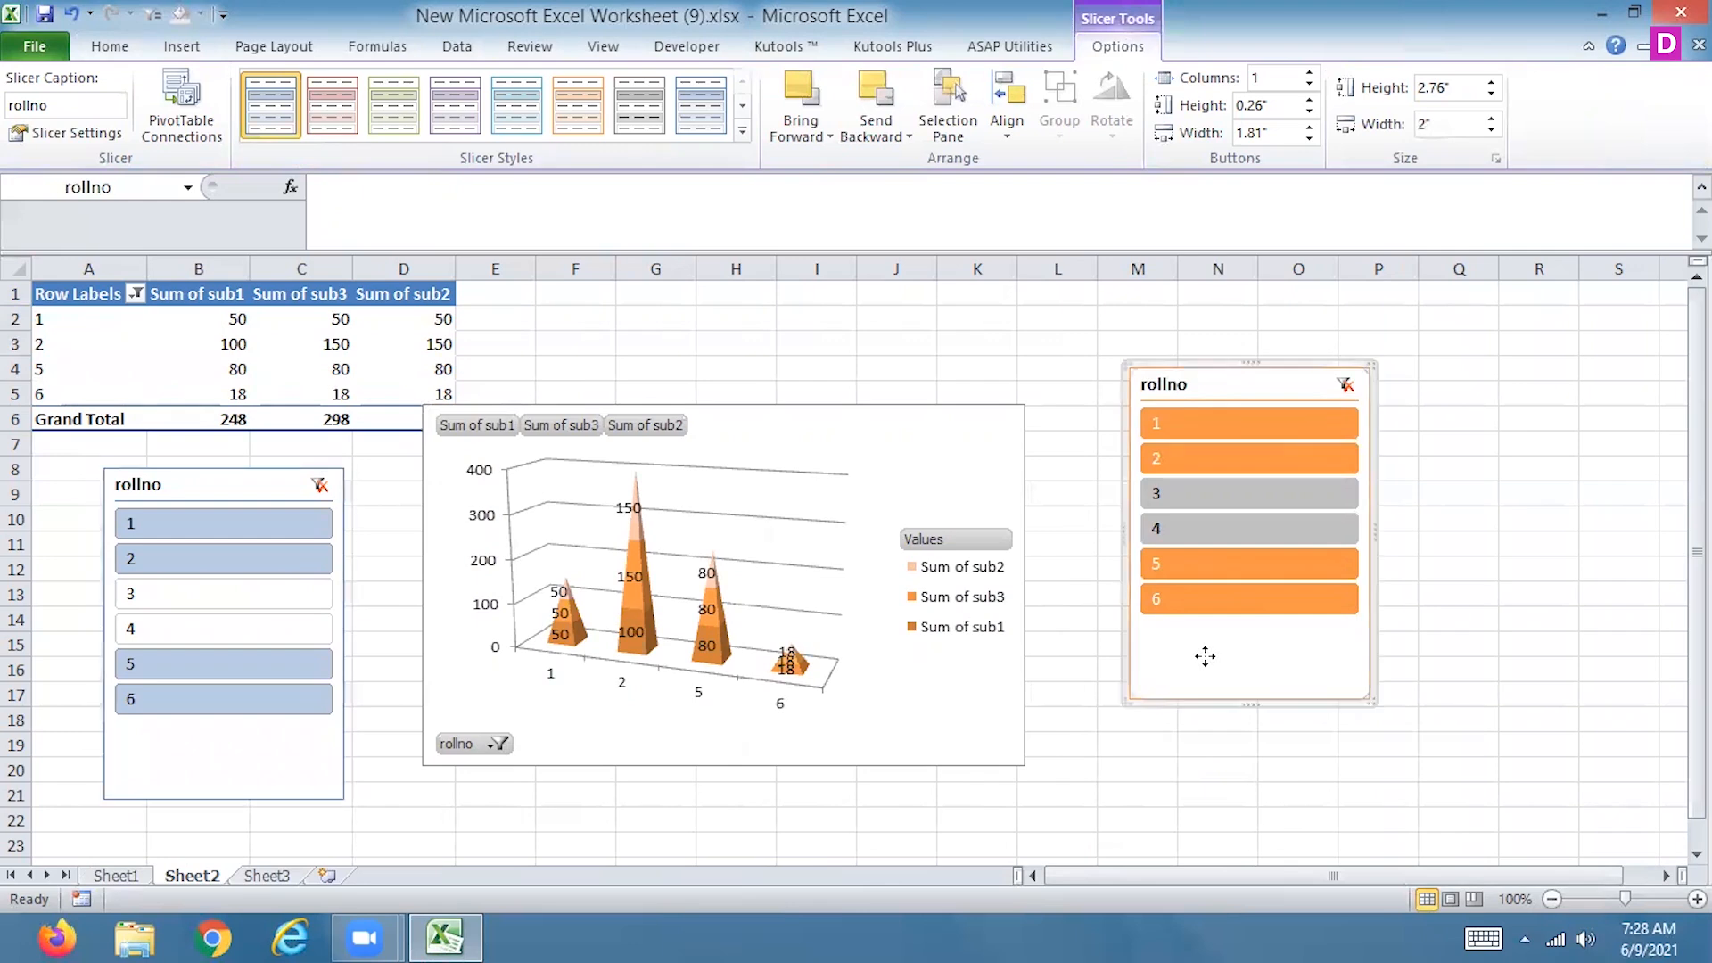
right_click(1211, 666)
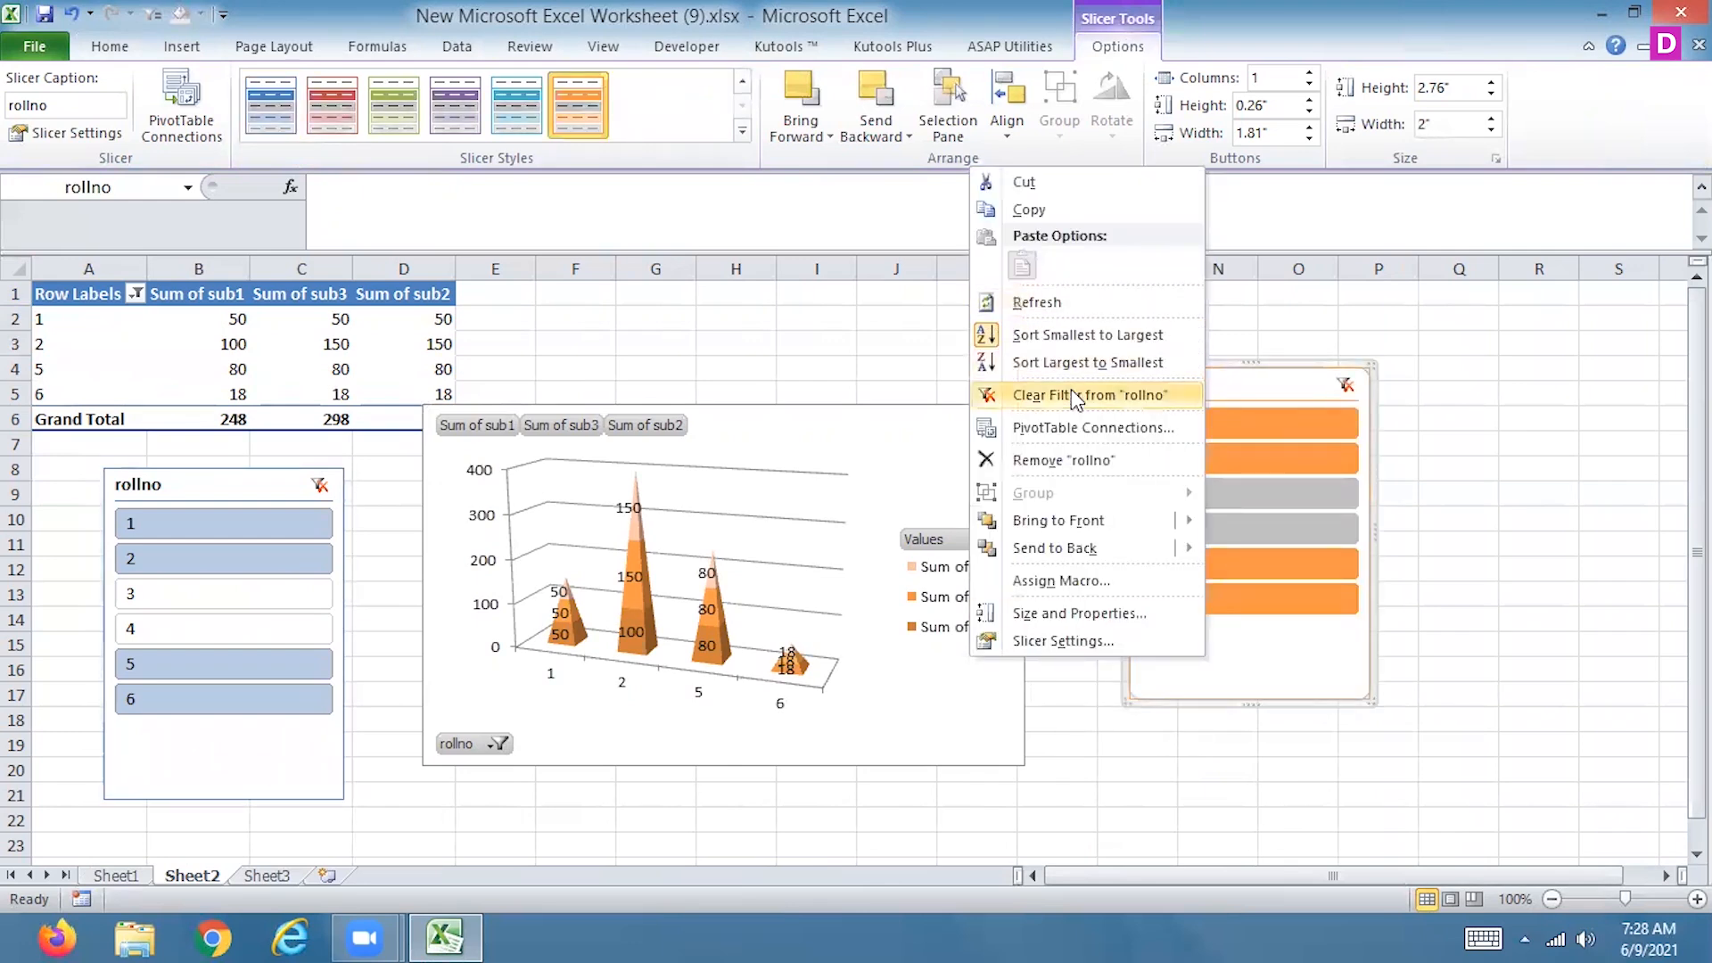
left_click(1077, 440)
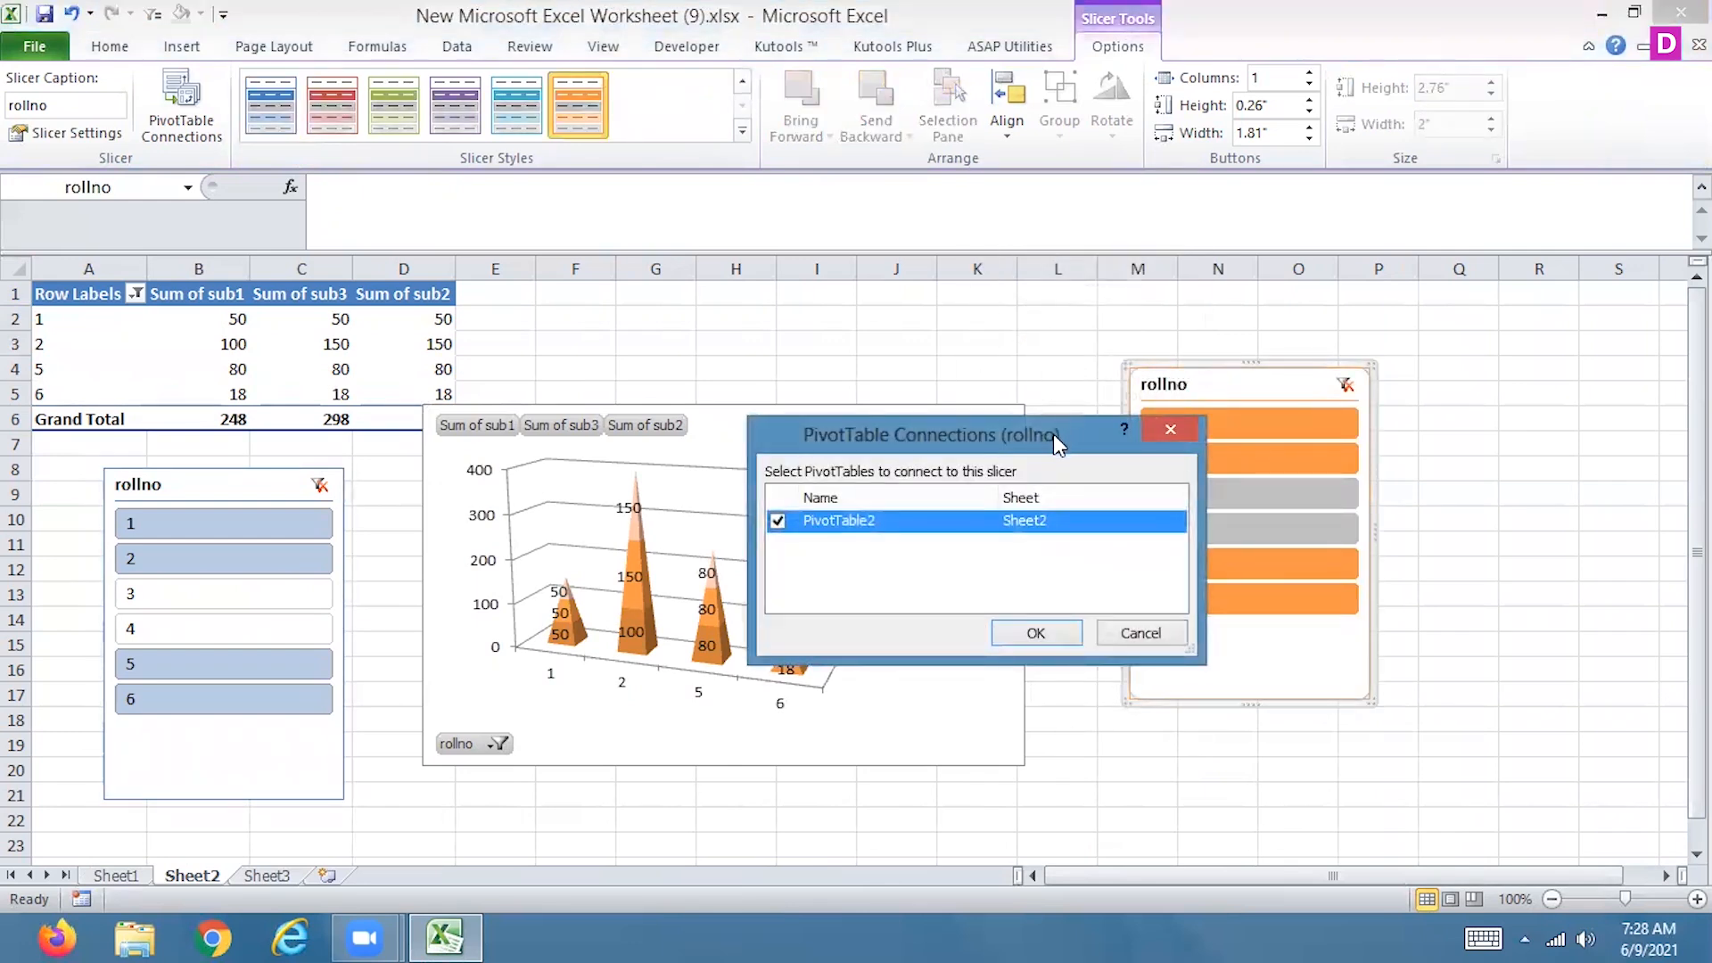
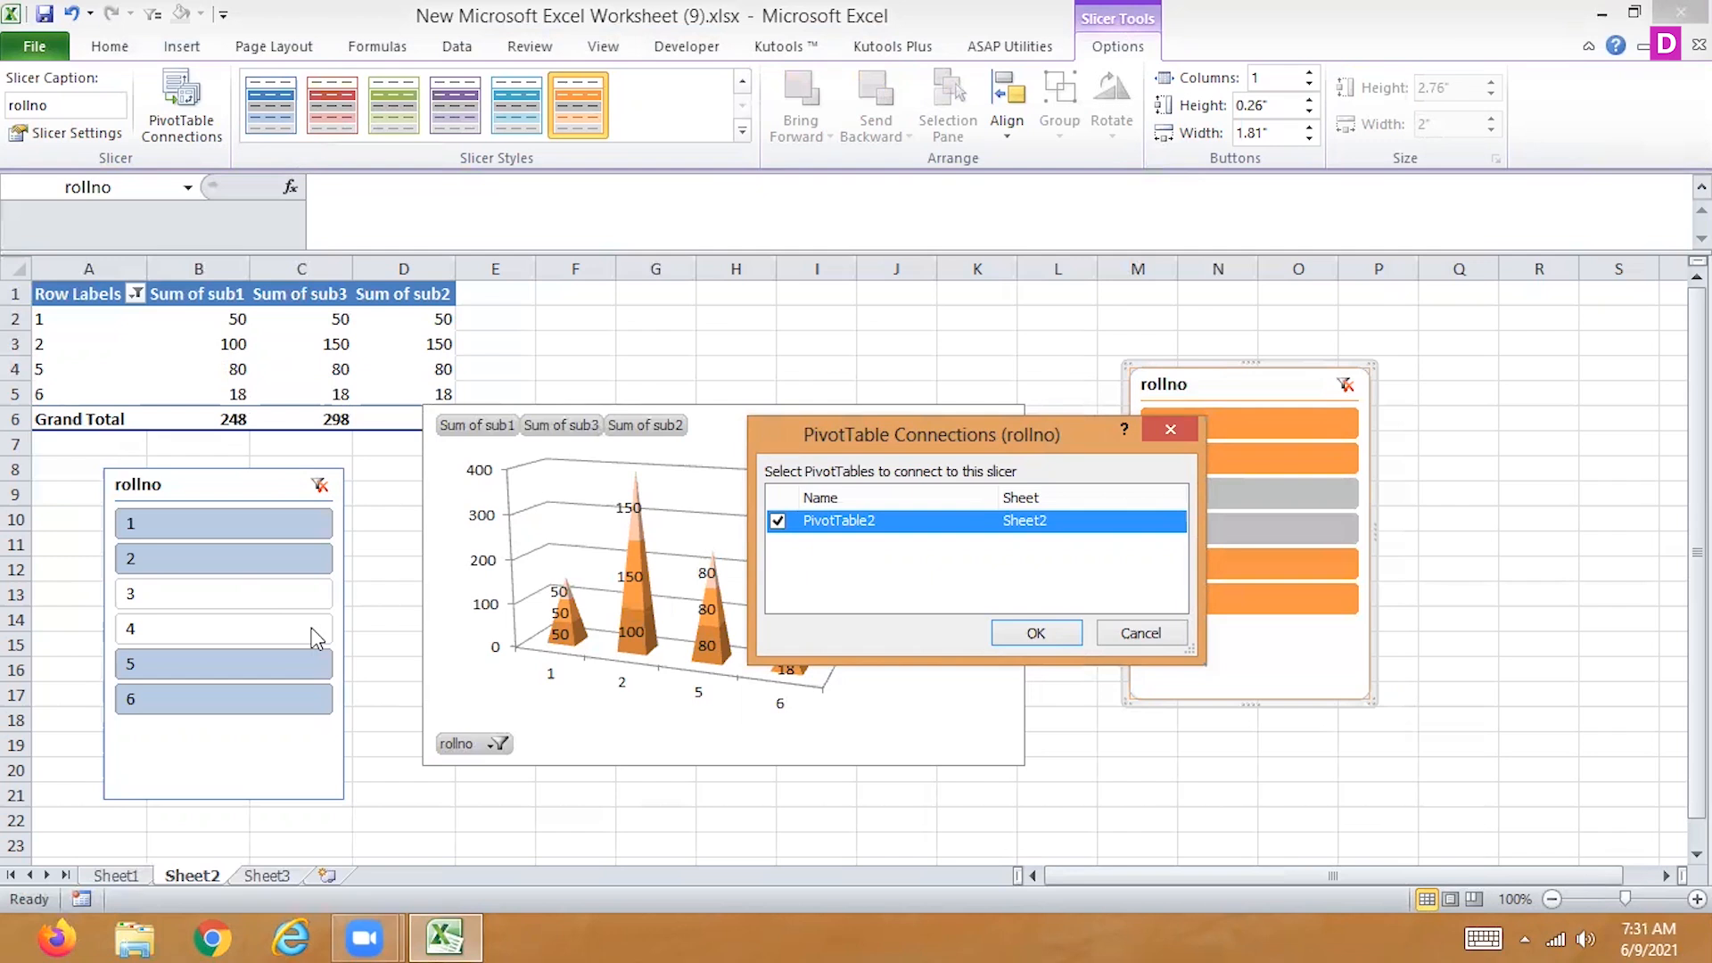
Leave the slicer's connections unchanged and try the purple, blue, red and green slicer styles before reapplying the orange one
left_click(1135, 635)
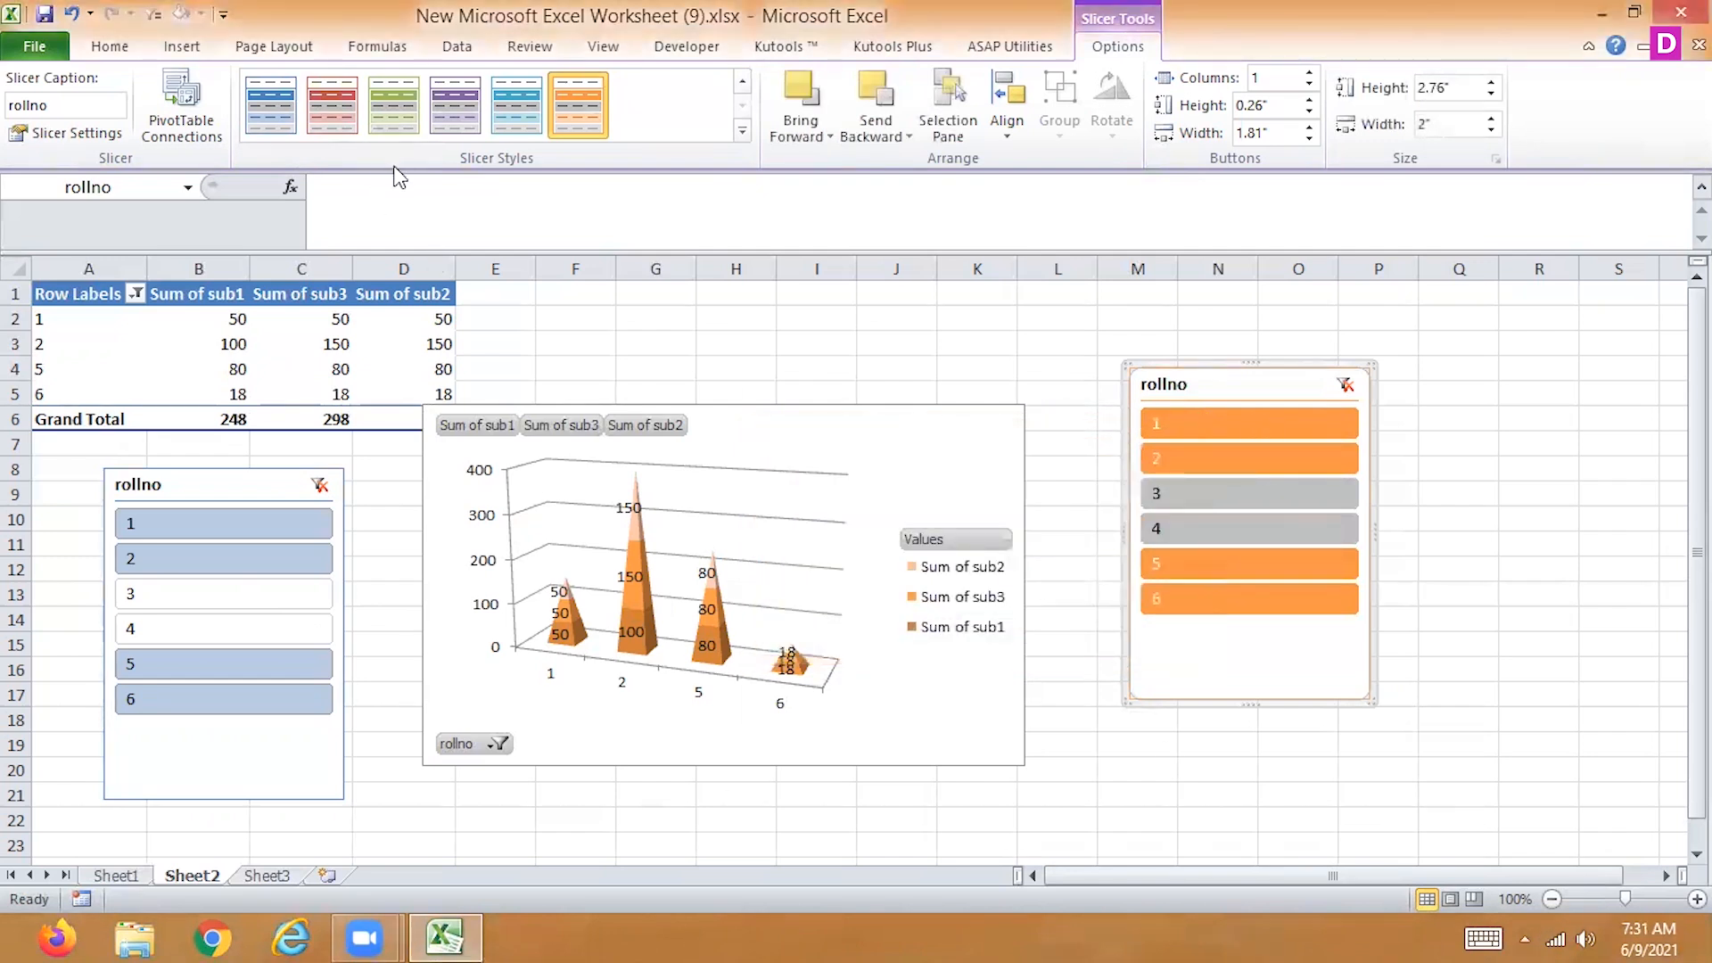
left_click(430, 111)
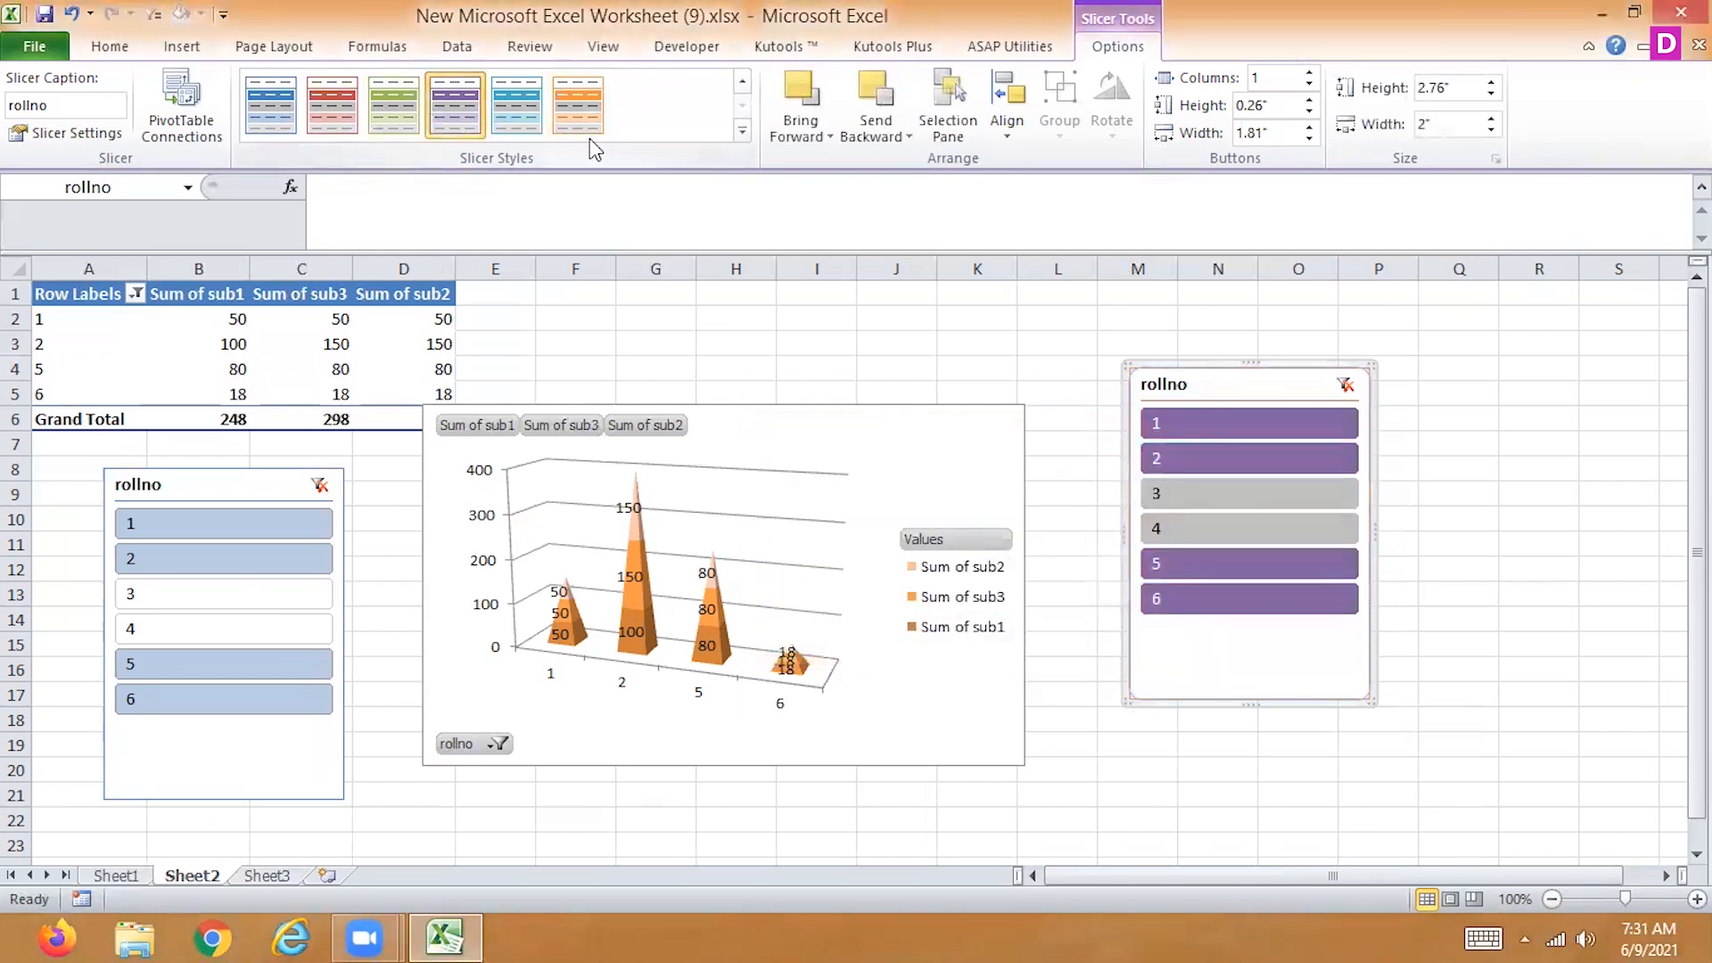
left_click(272, 109)
left_click(326, 116)
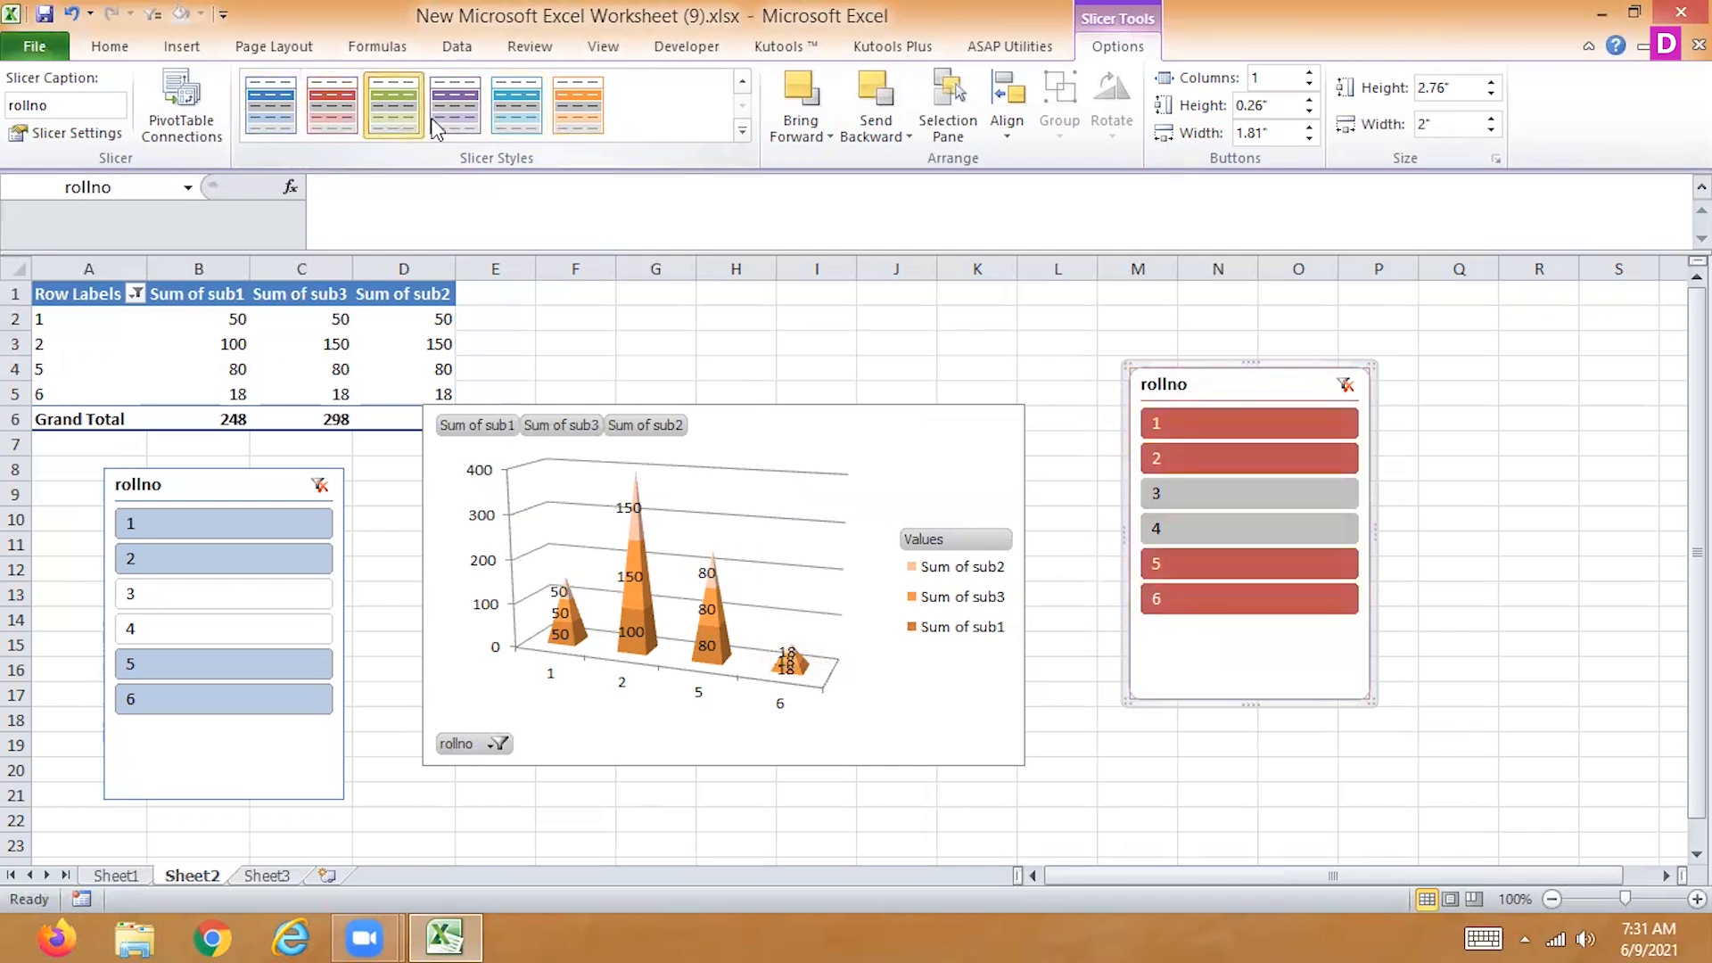
left_click(394, 111)
left_click(576, 121)
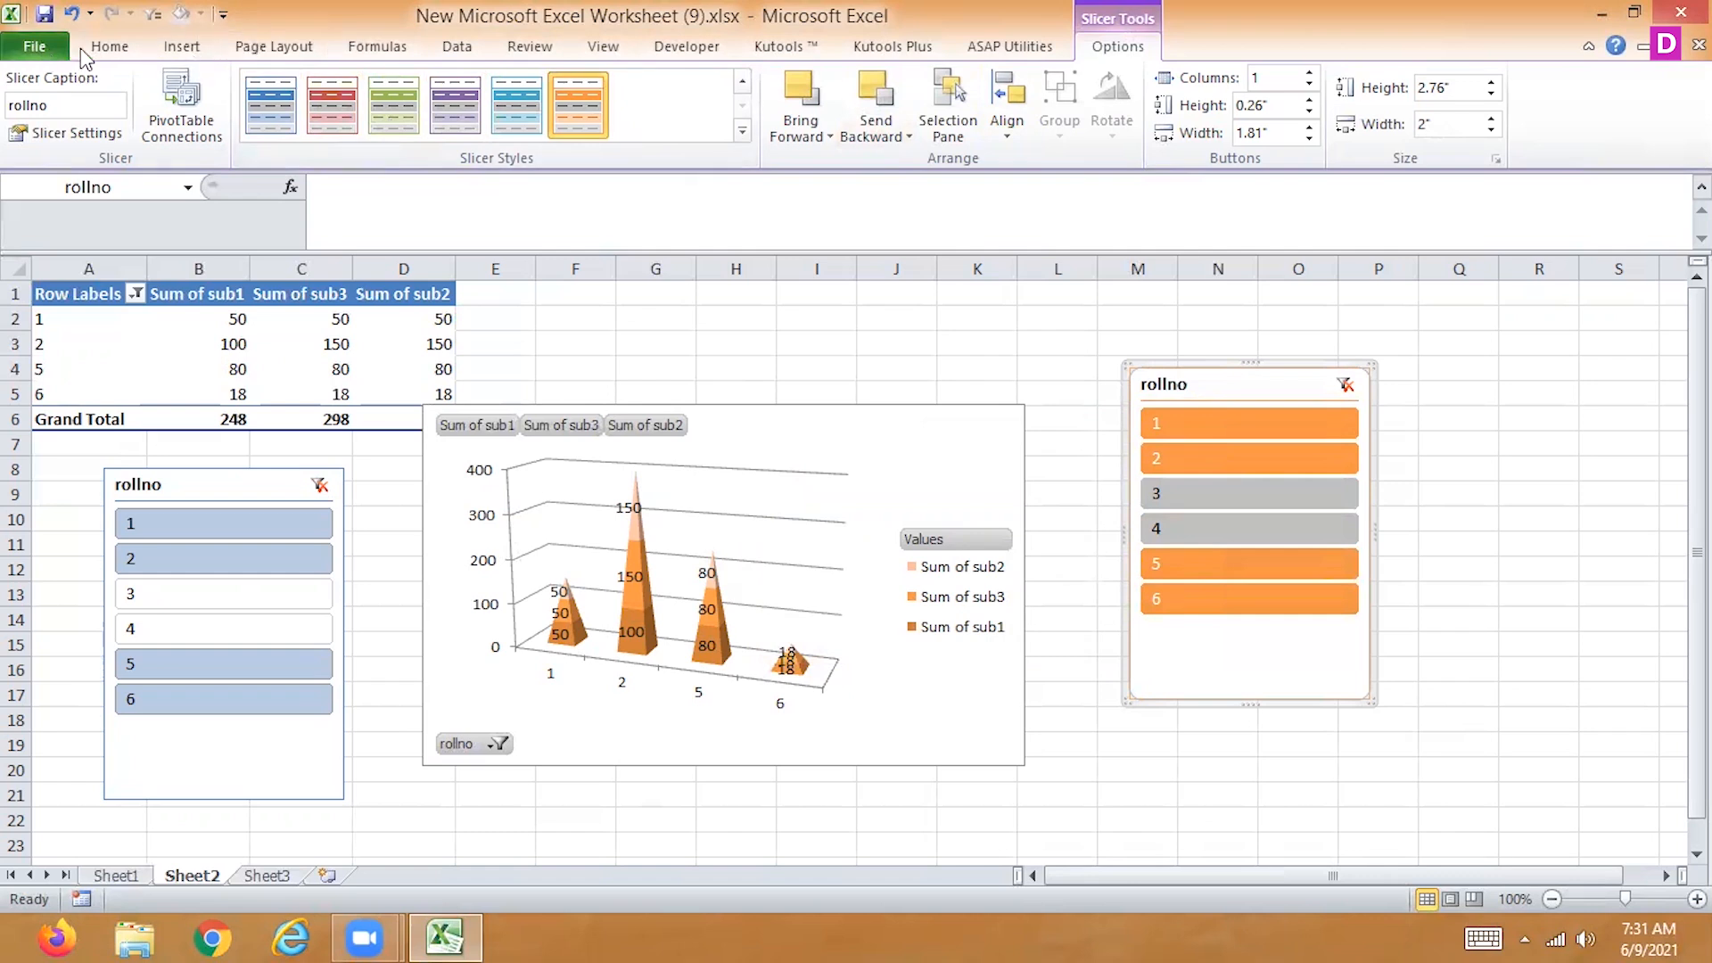
left_click(109, 45)
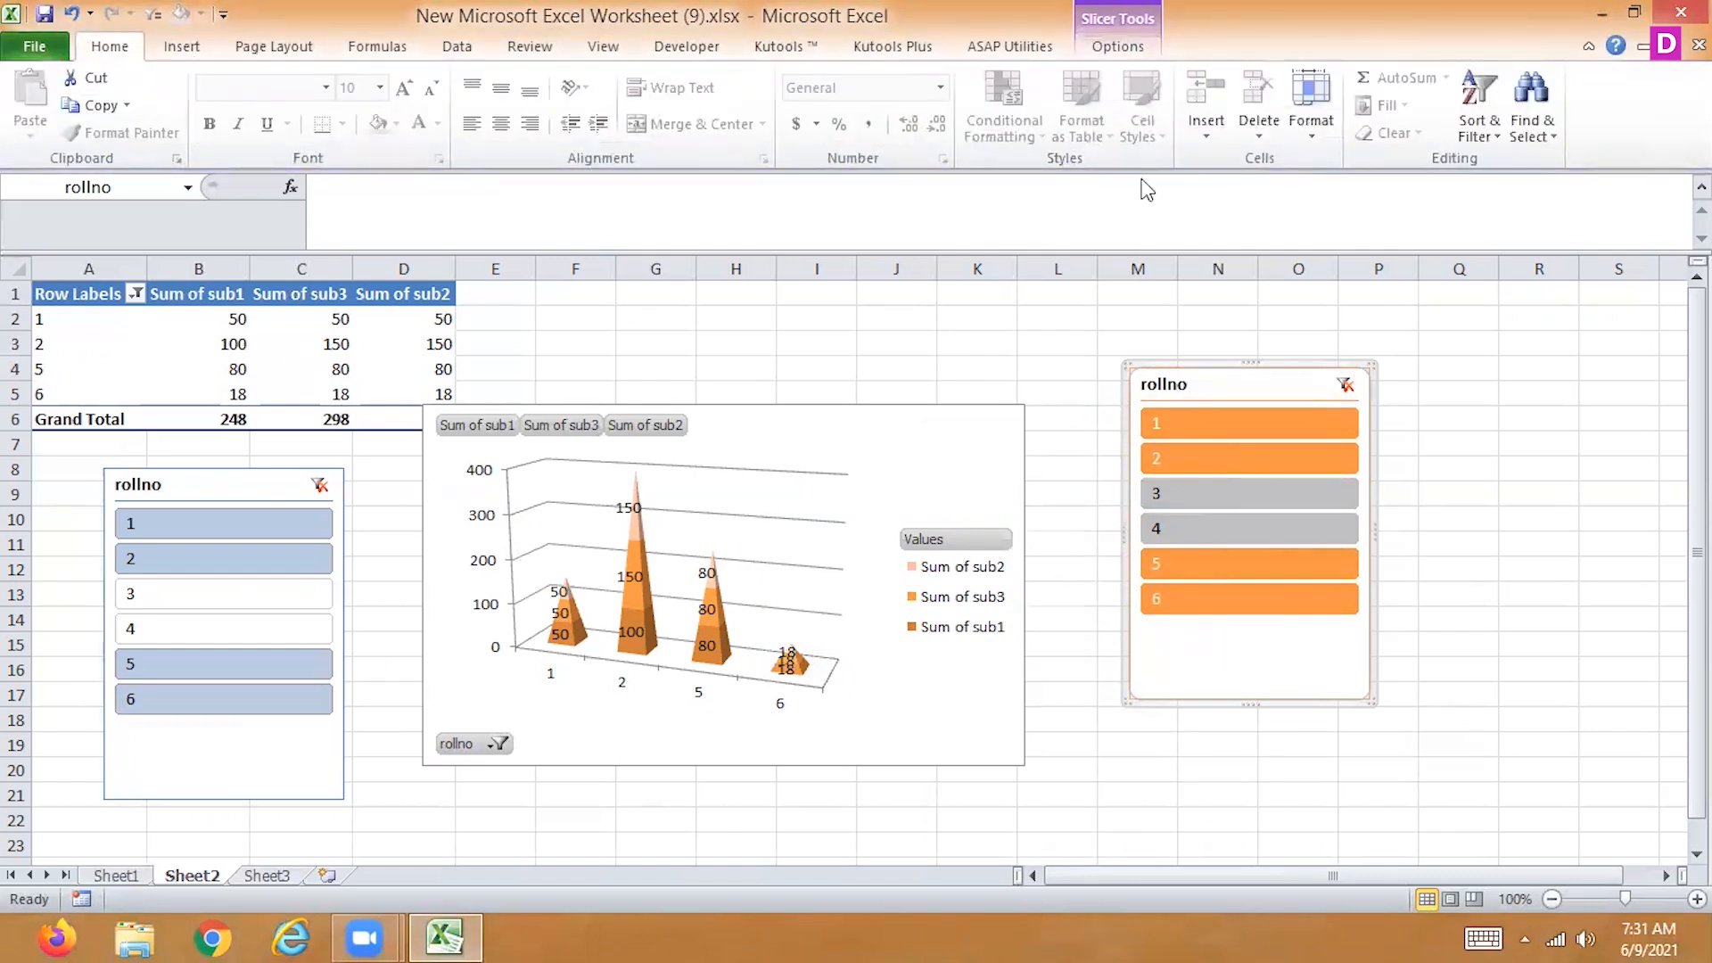
left_click(1118, 46)
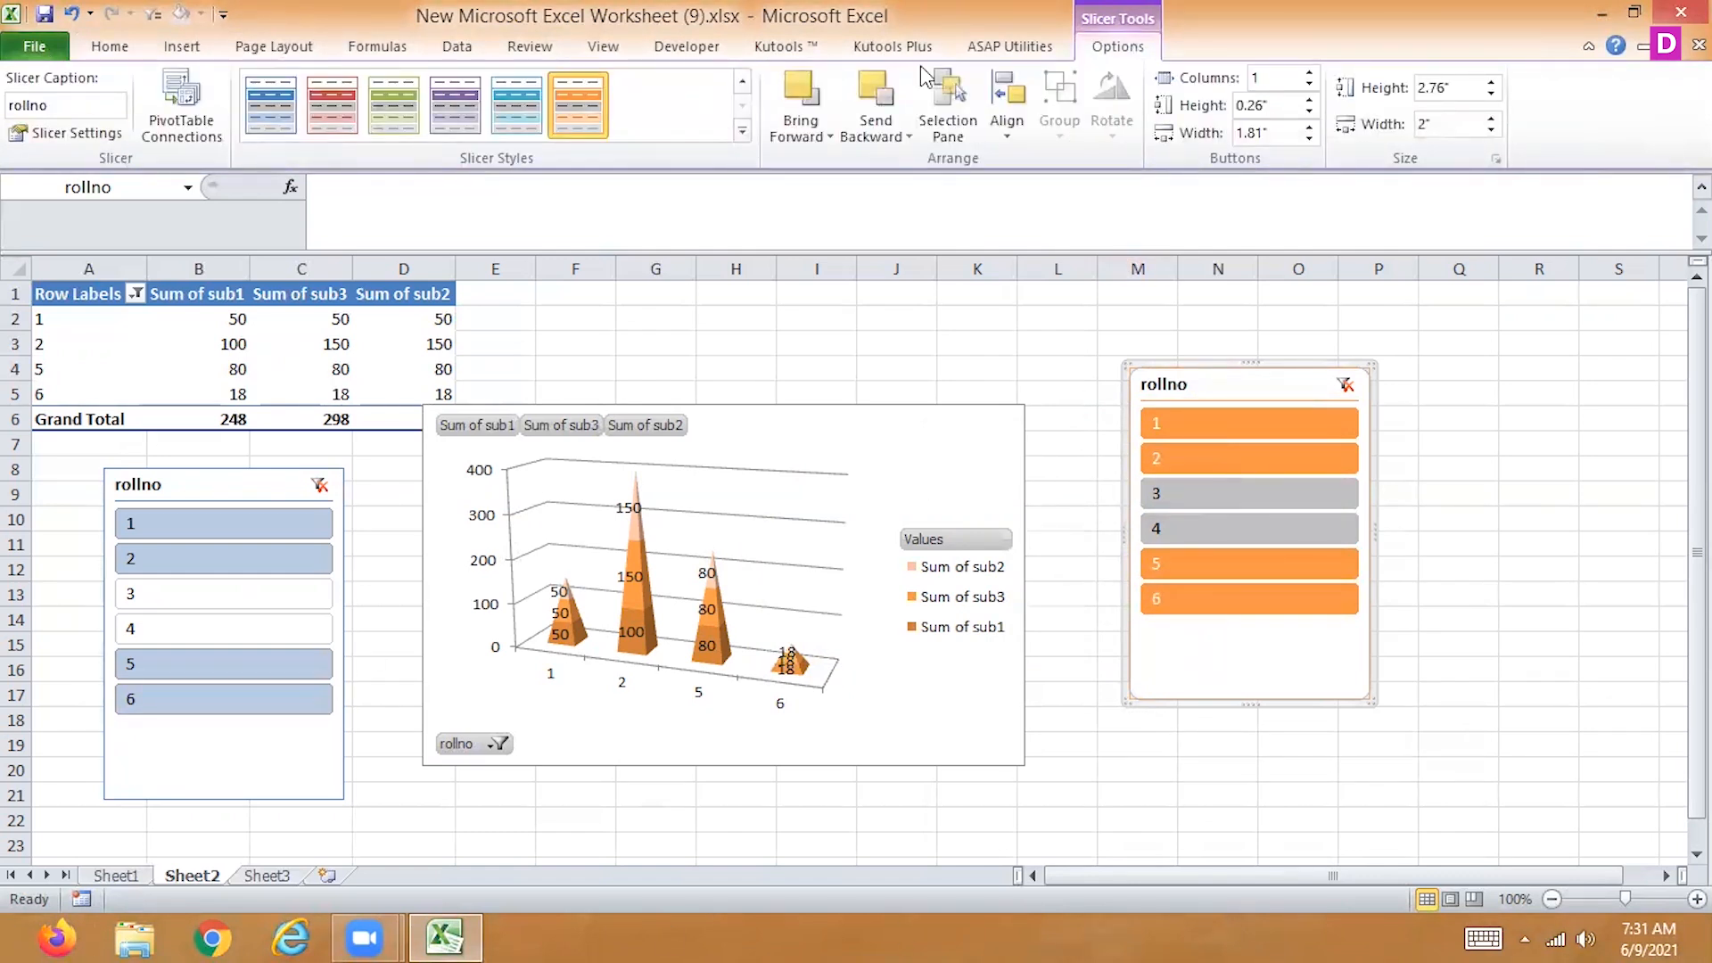
left_click(183, 54)
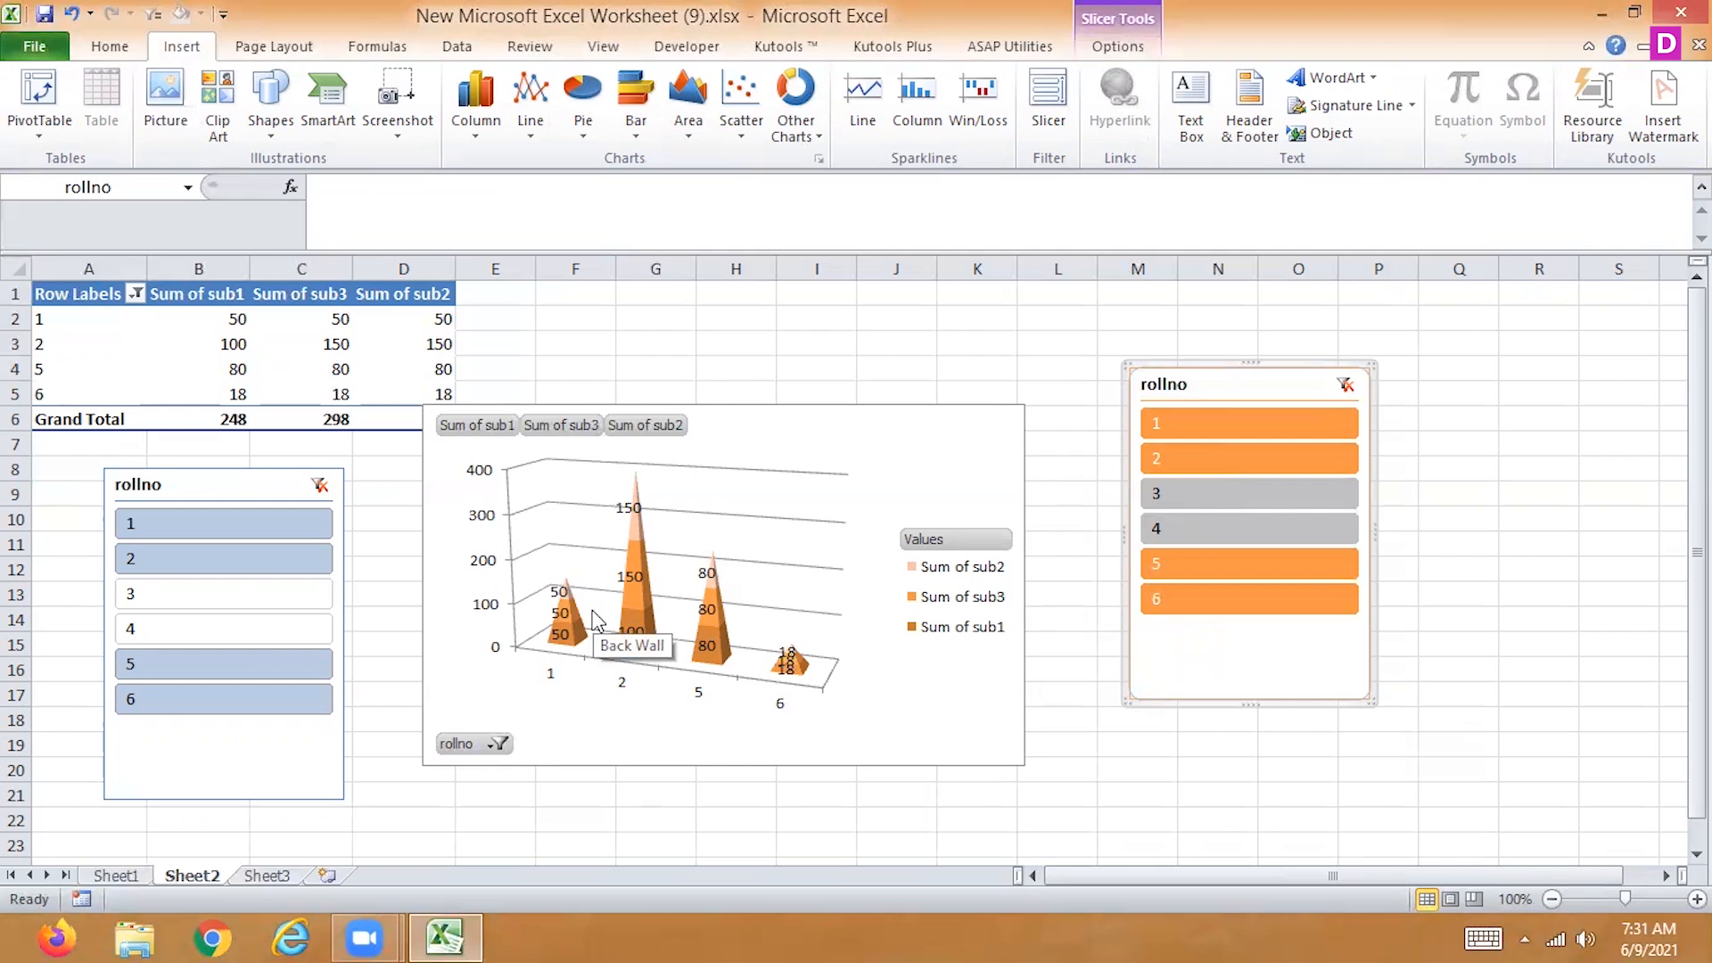
Apply a Top 10 value filter to the row labels of the Sheet2 PivotTable
left_click(133, 295)
mouse_move(115, 463)
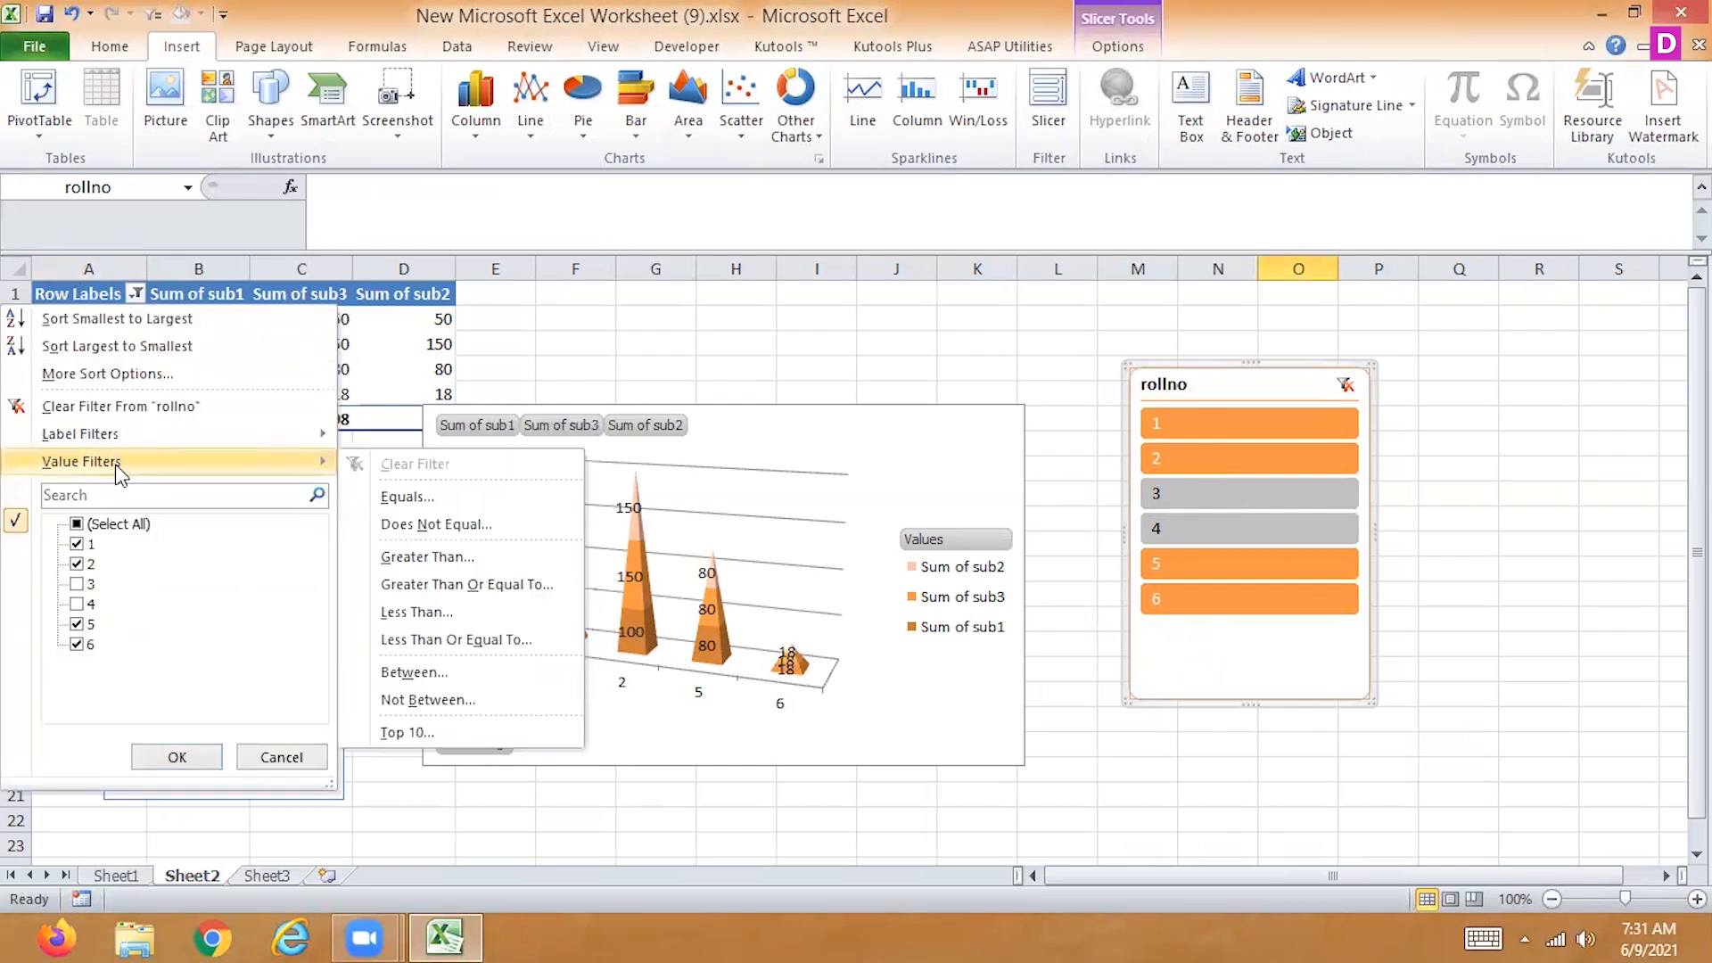
left_click(425, 731)
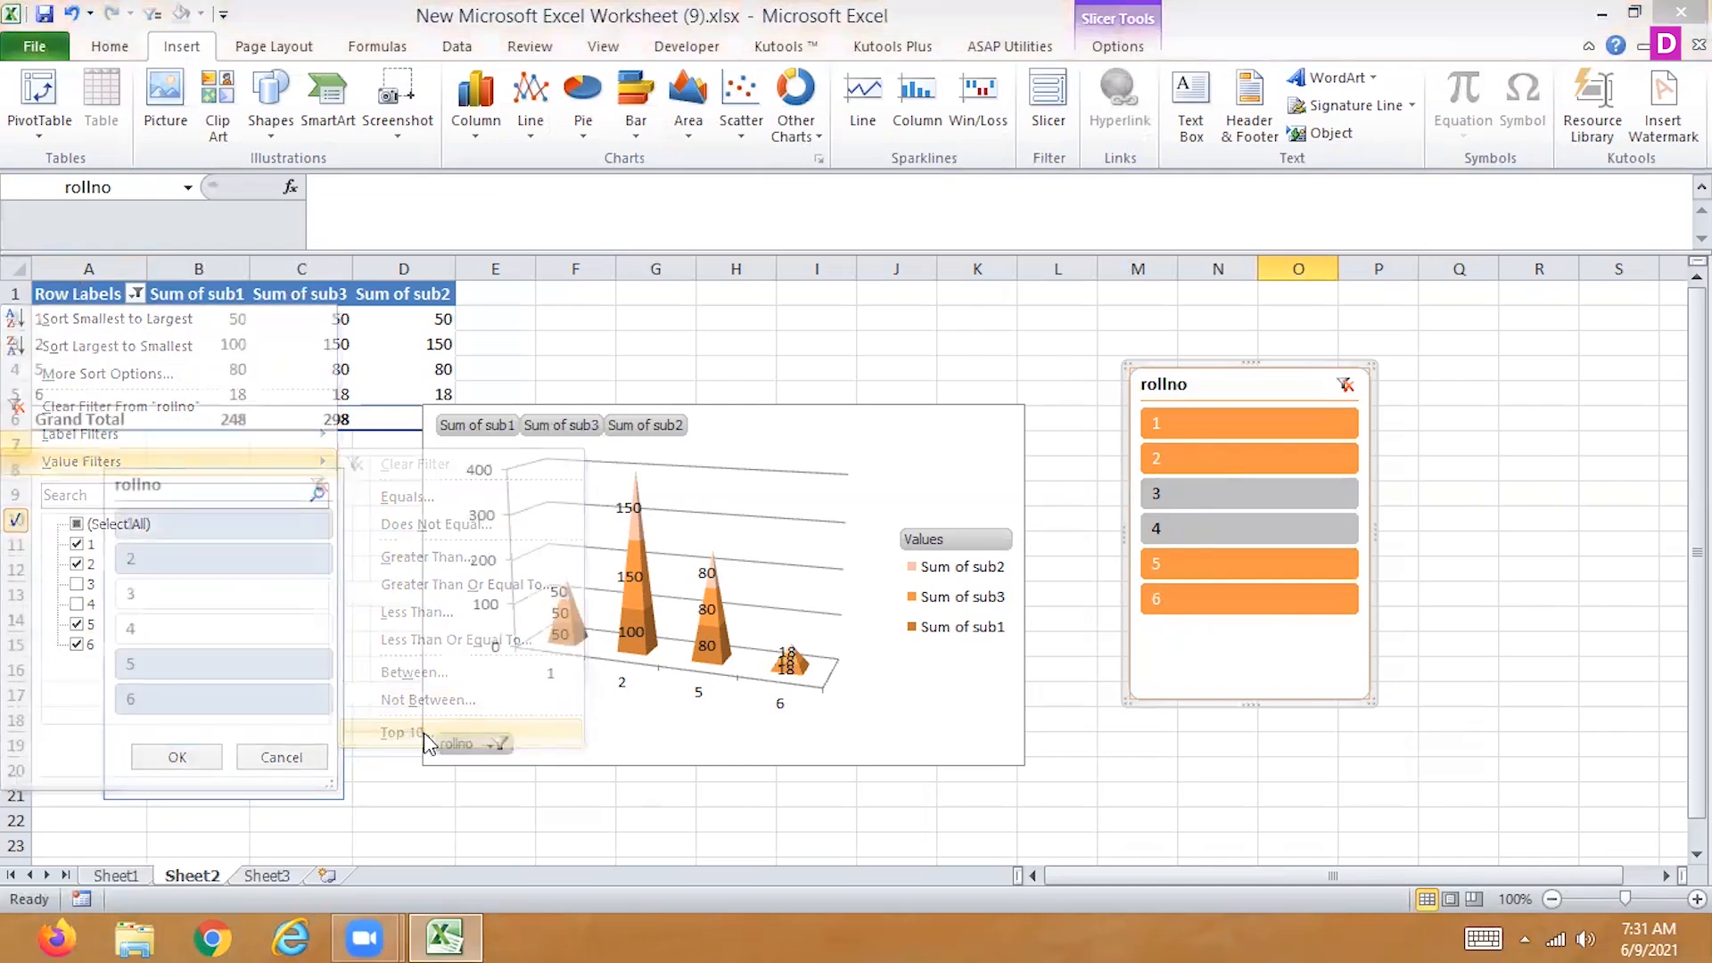
left_click(1200, 525)
left_click(1199, 525)
left_click(1202, 525)
left_click(1202, 525)
left_click(1340, 565)
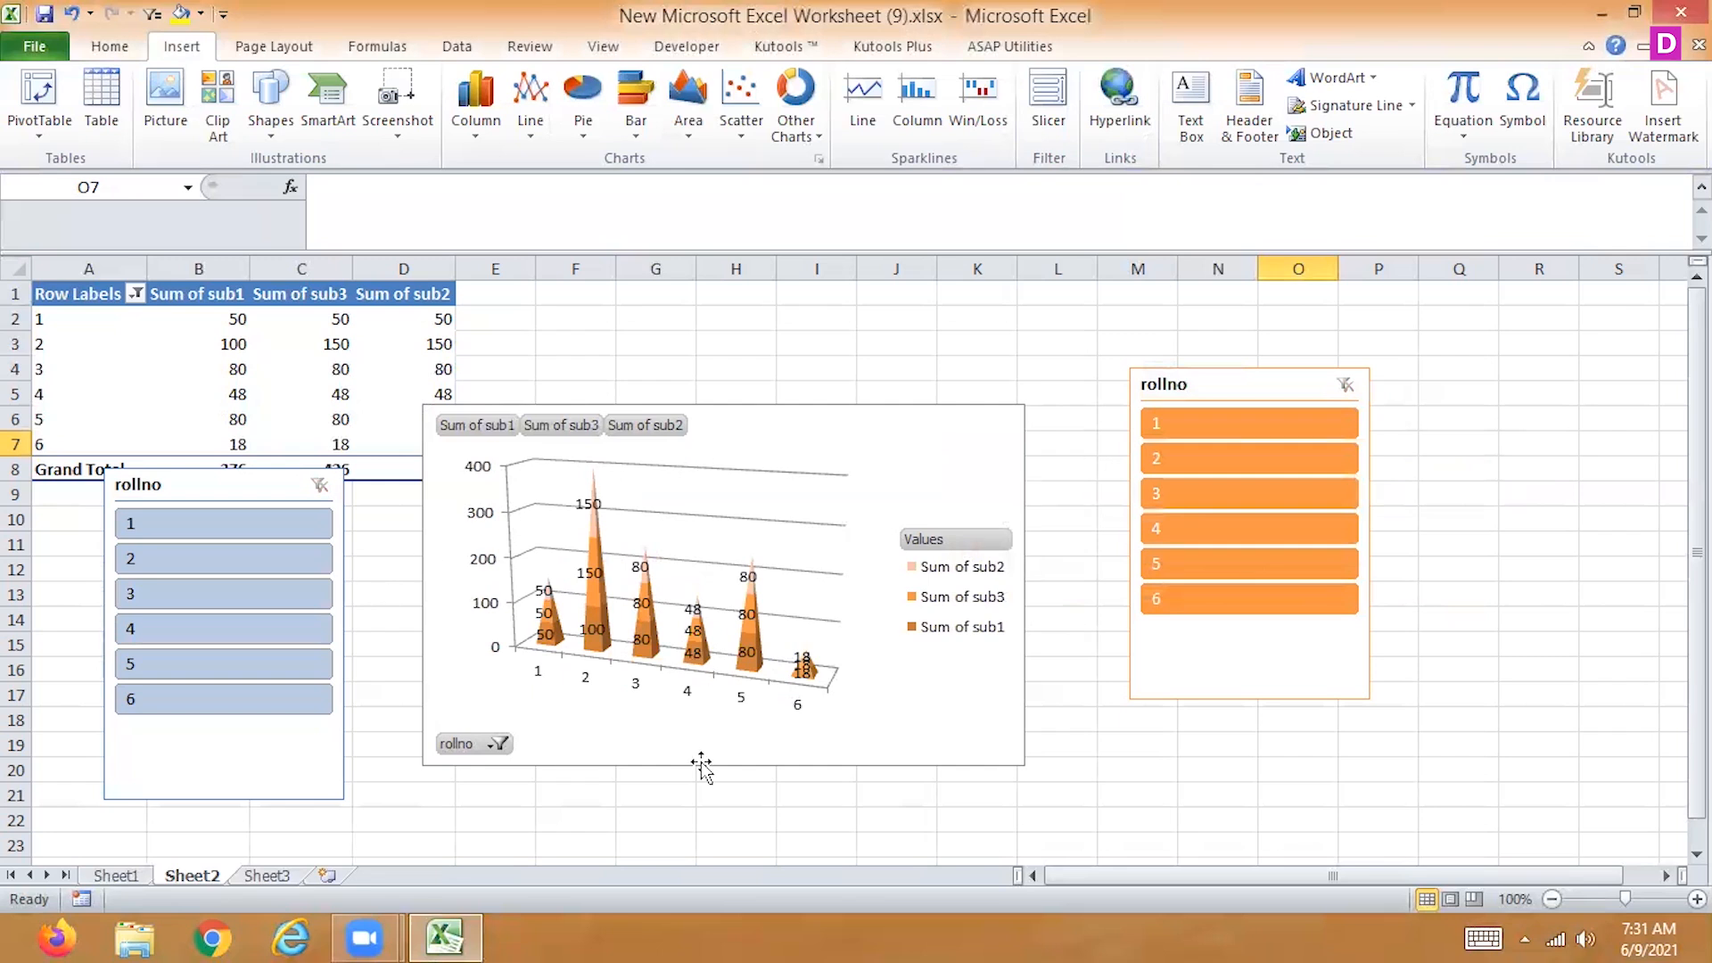
left_click(479, 51)
left_click(178, 47)
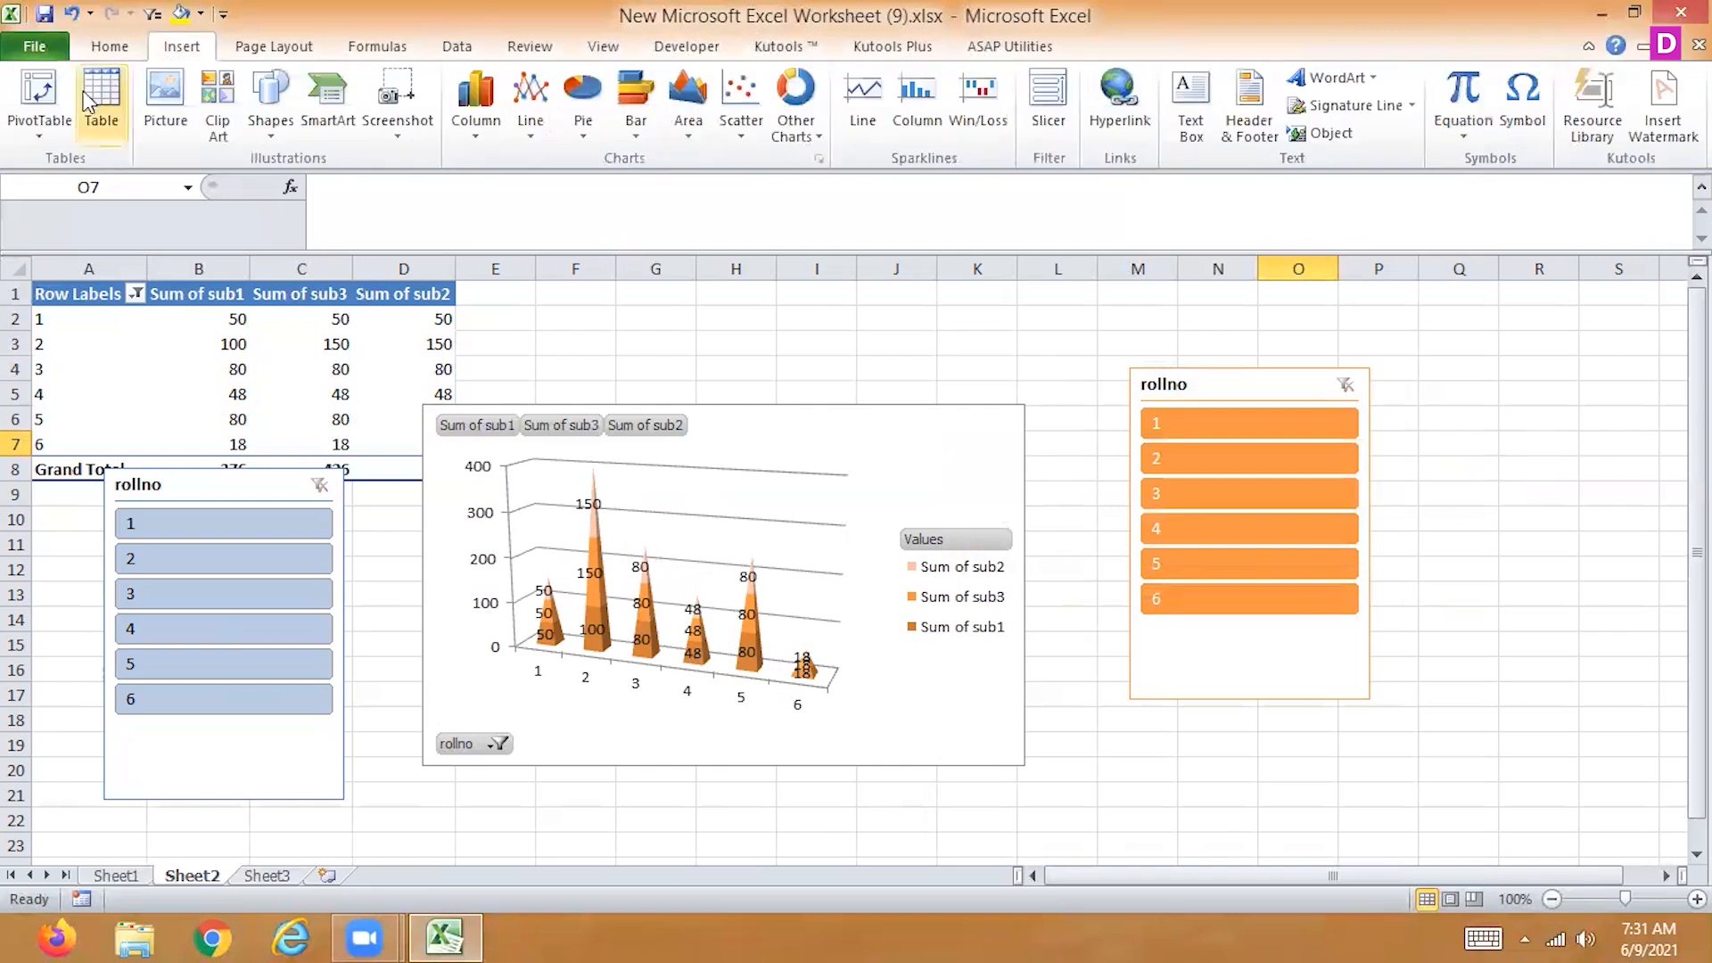
left_click(40, 98)
left_click(1037, 471)
left_click(1129, 496)
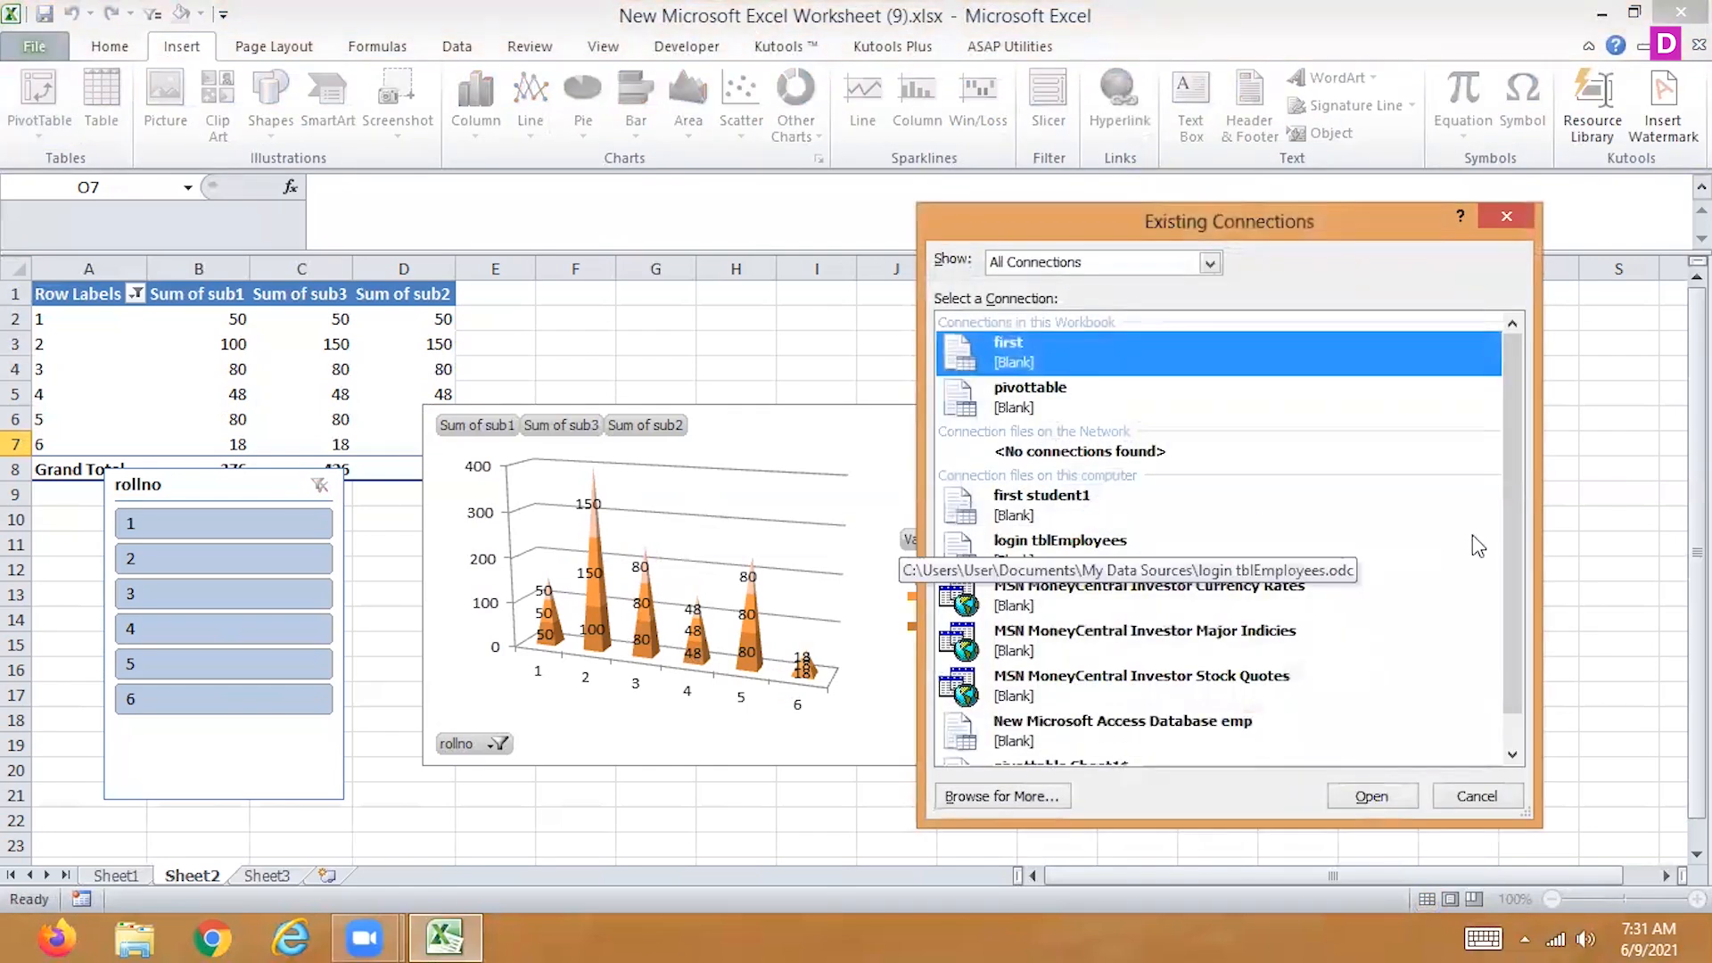
left_click_drag(1519, 632, 1511, 703)
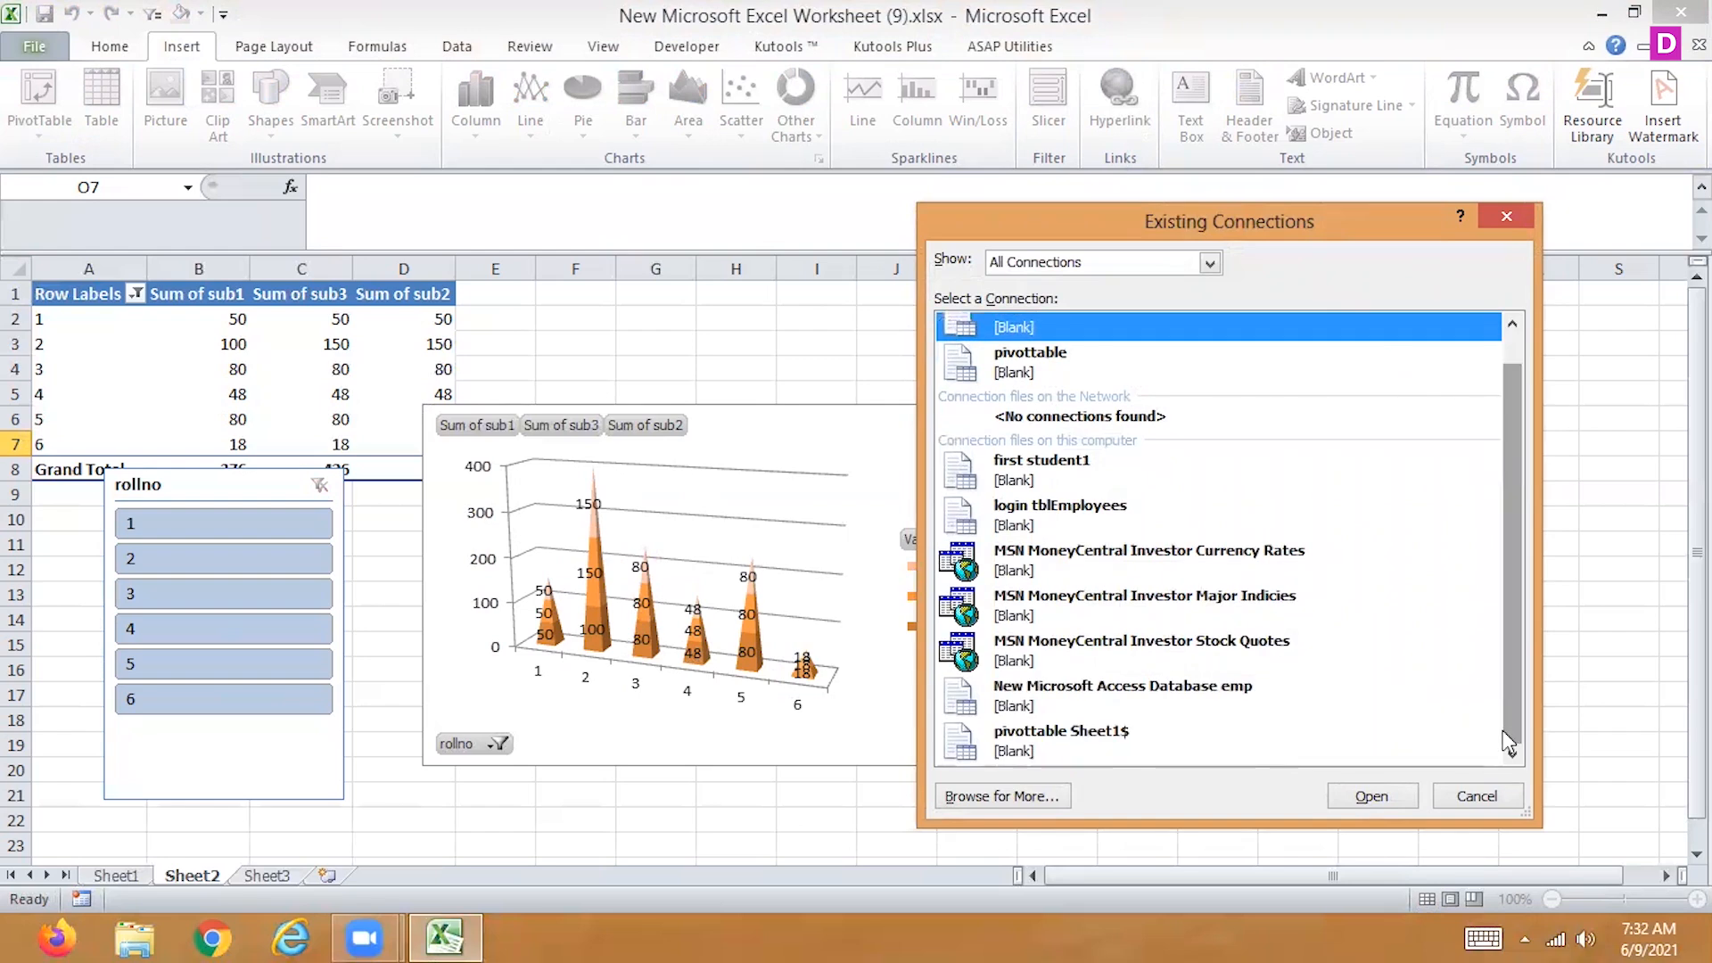
left_click(951, 796)
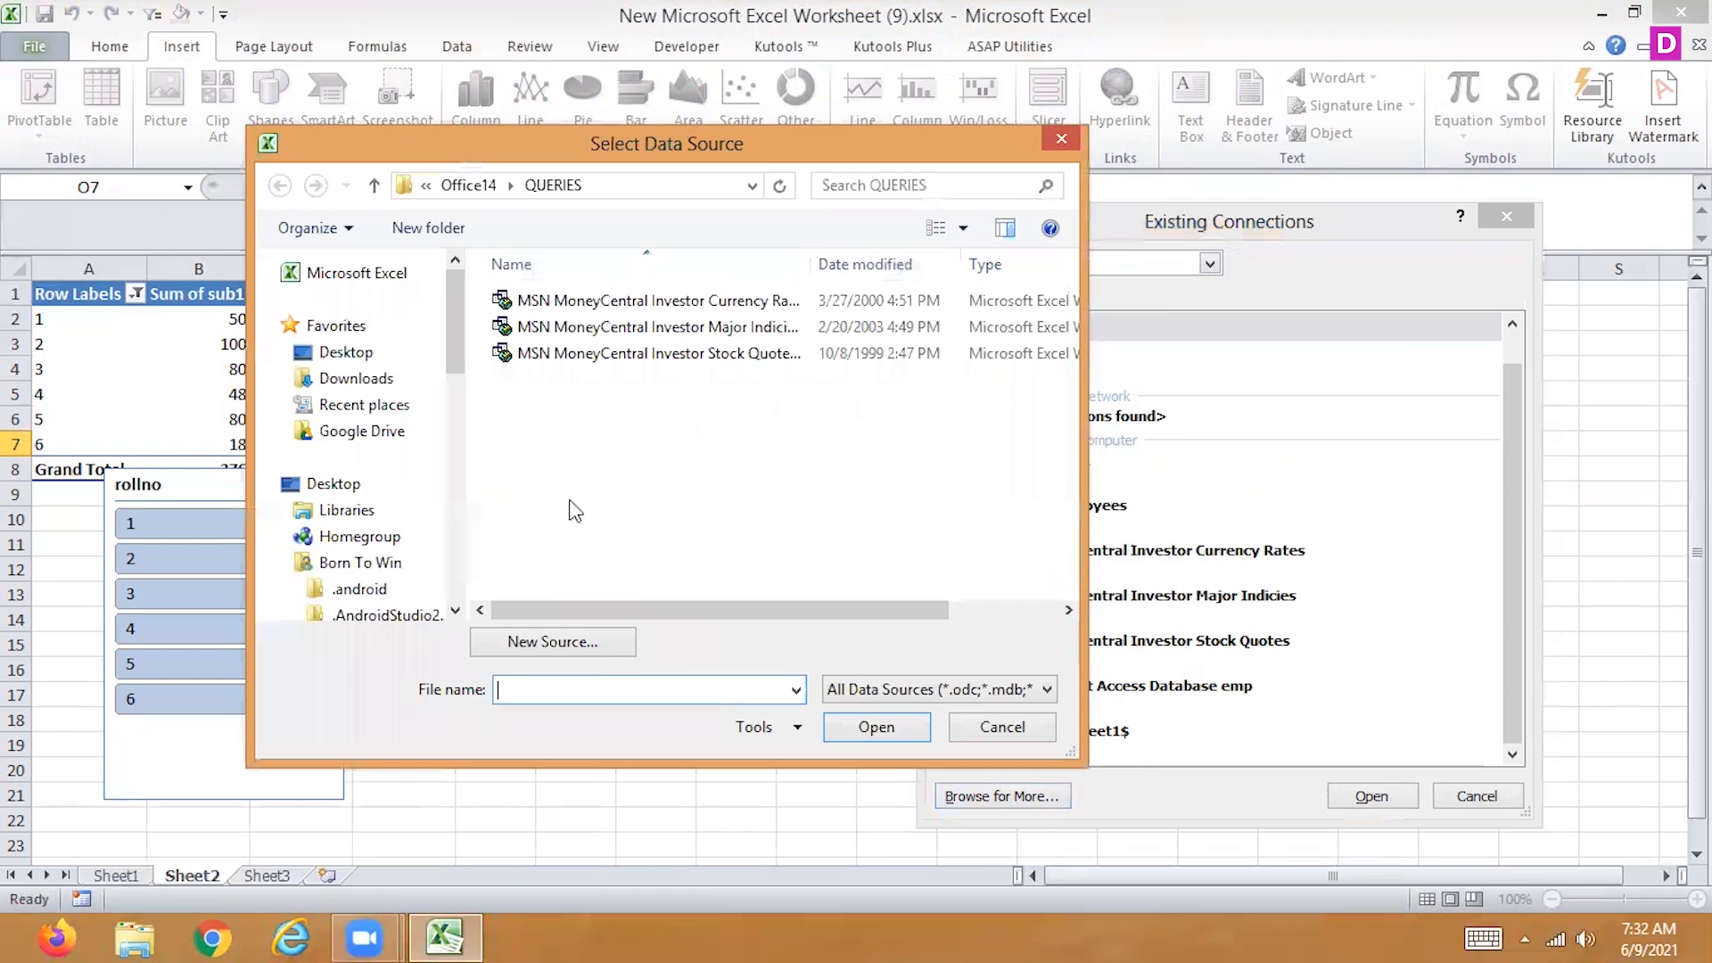
left_click(346, 353)
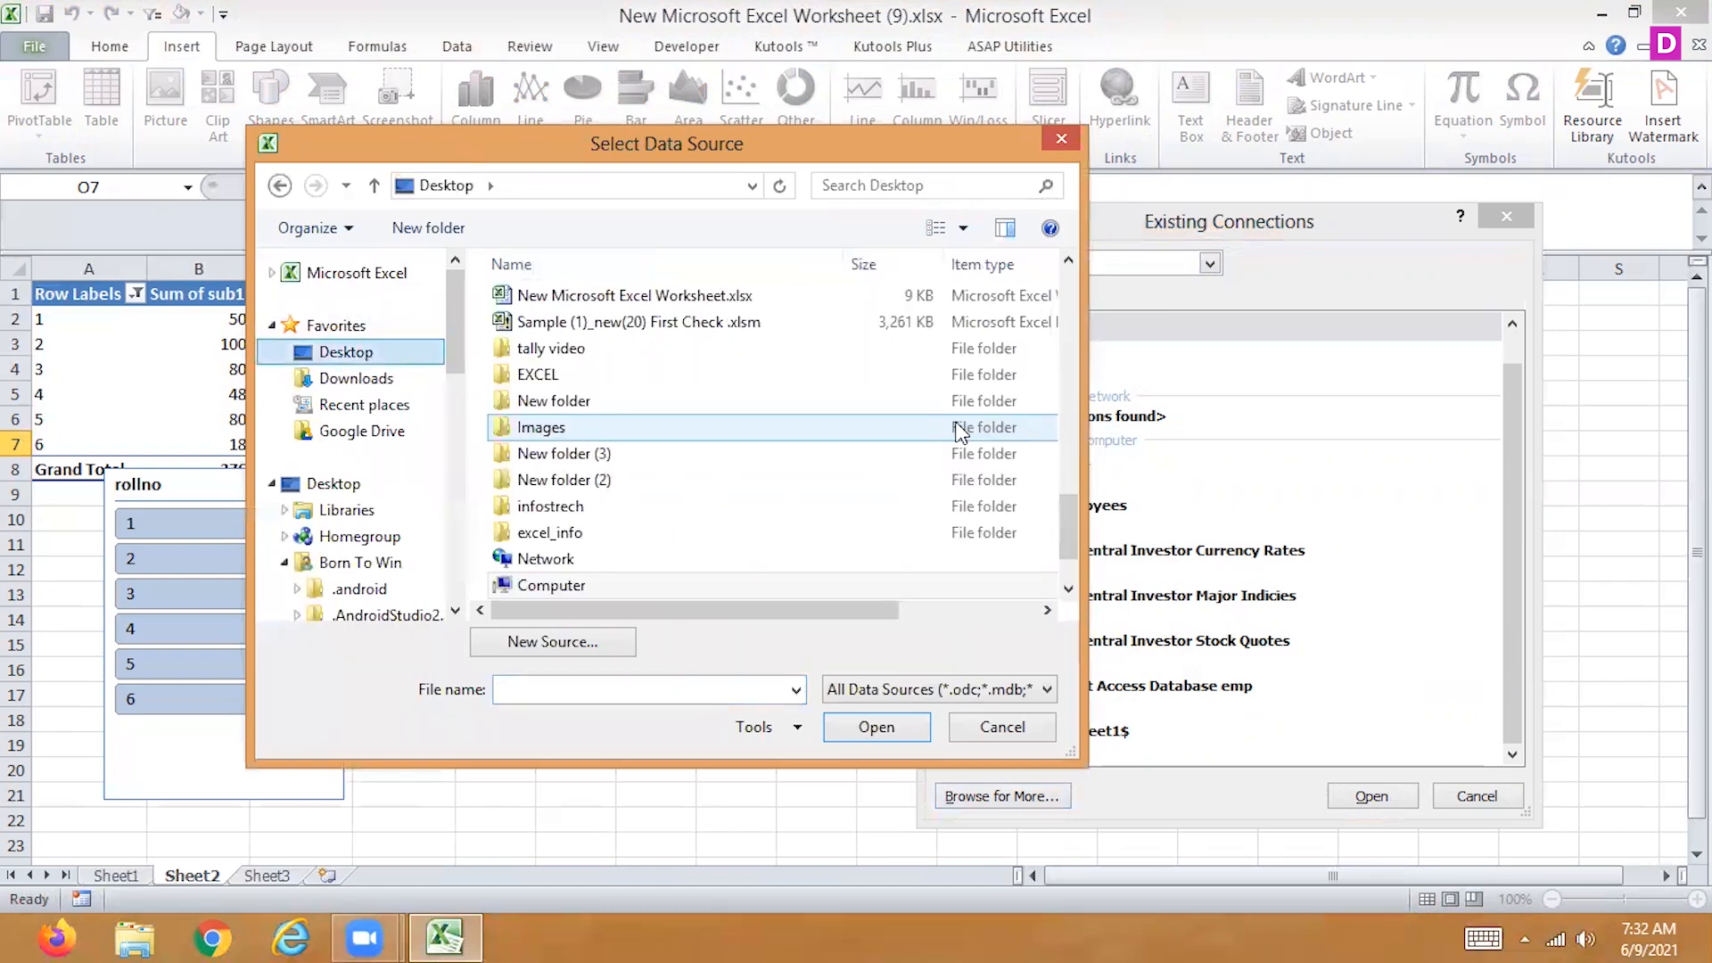
left_click_drag(1071, 545, 1071, 486)
left_click(578, 342)
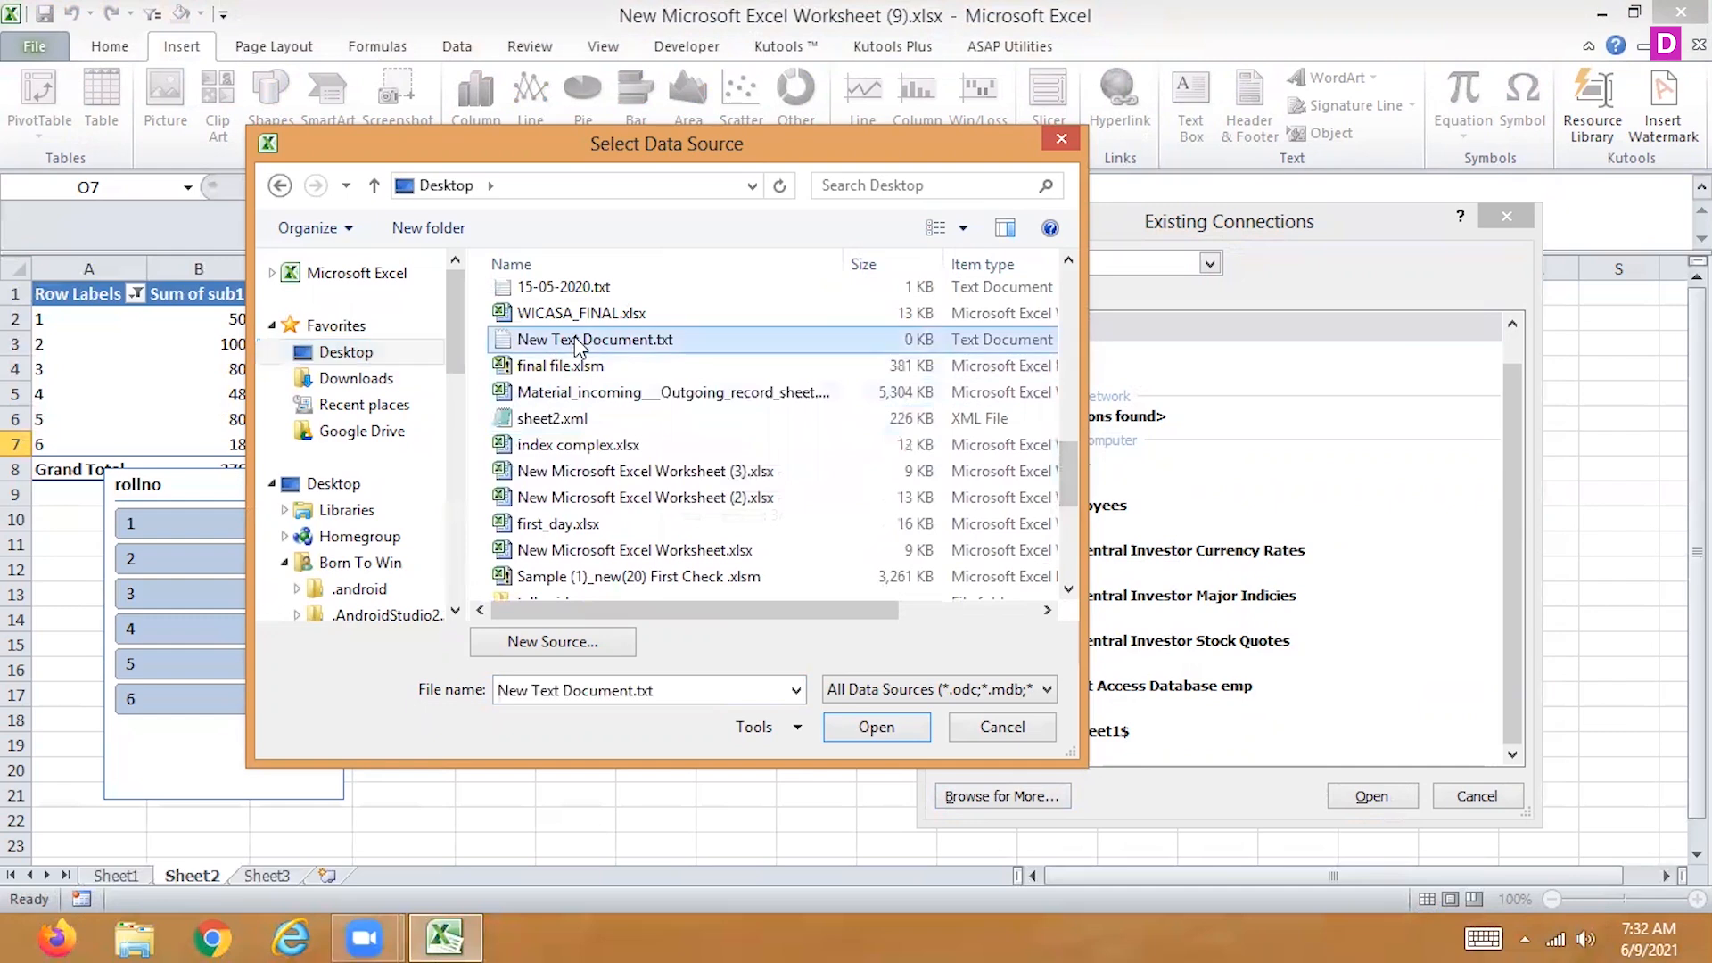
left_click(564, 287)
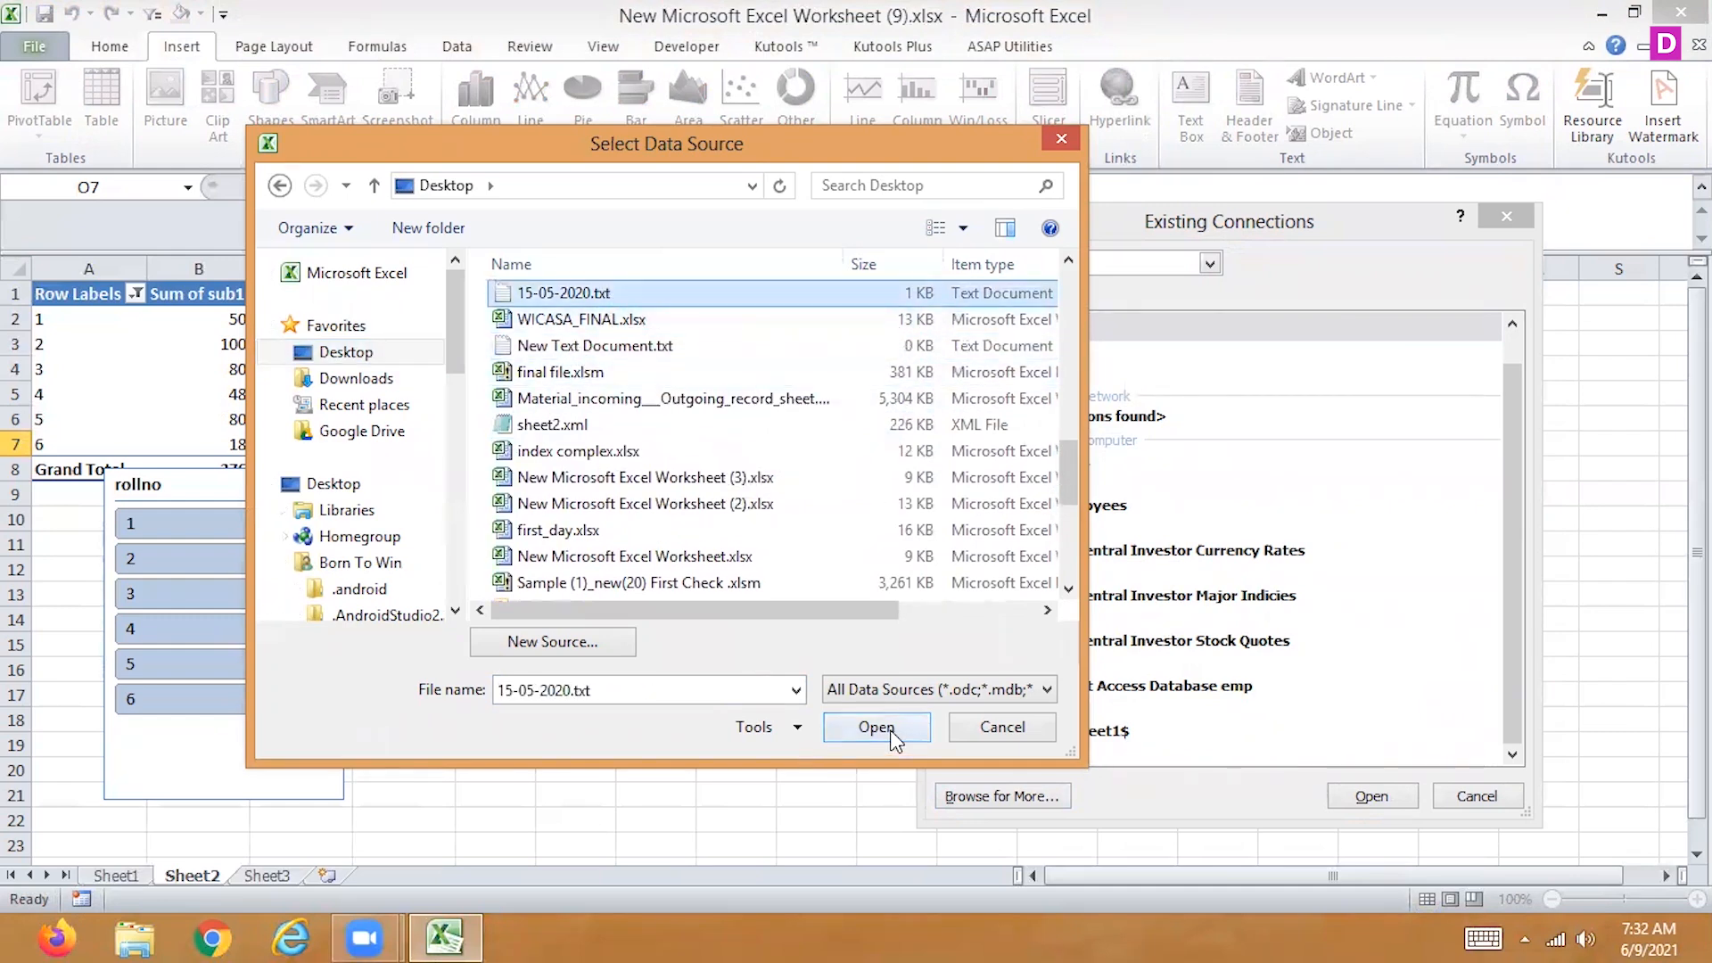
left_click(1002, 730)
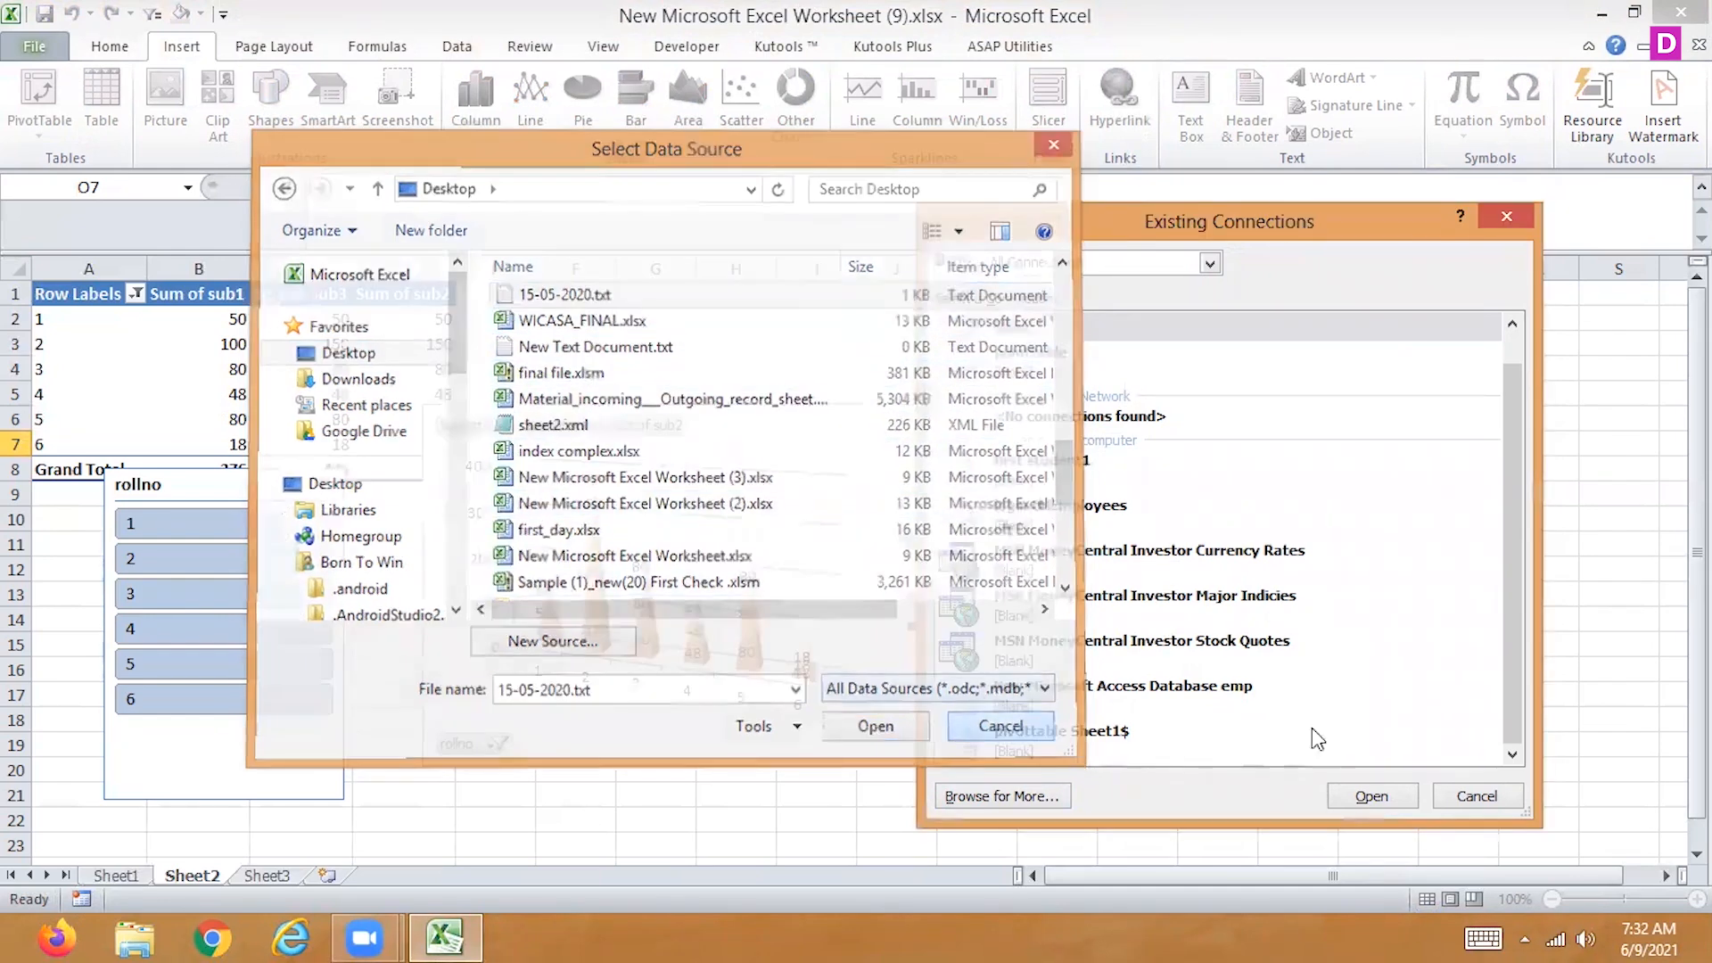
left_click(1480, 797)
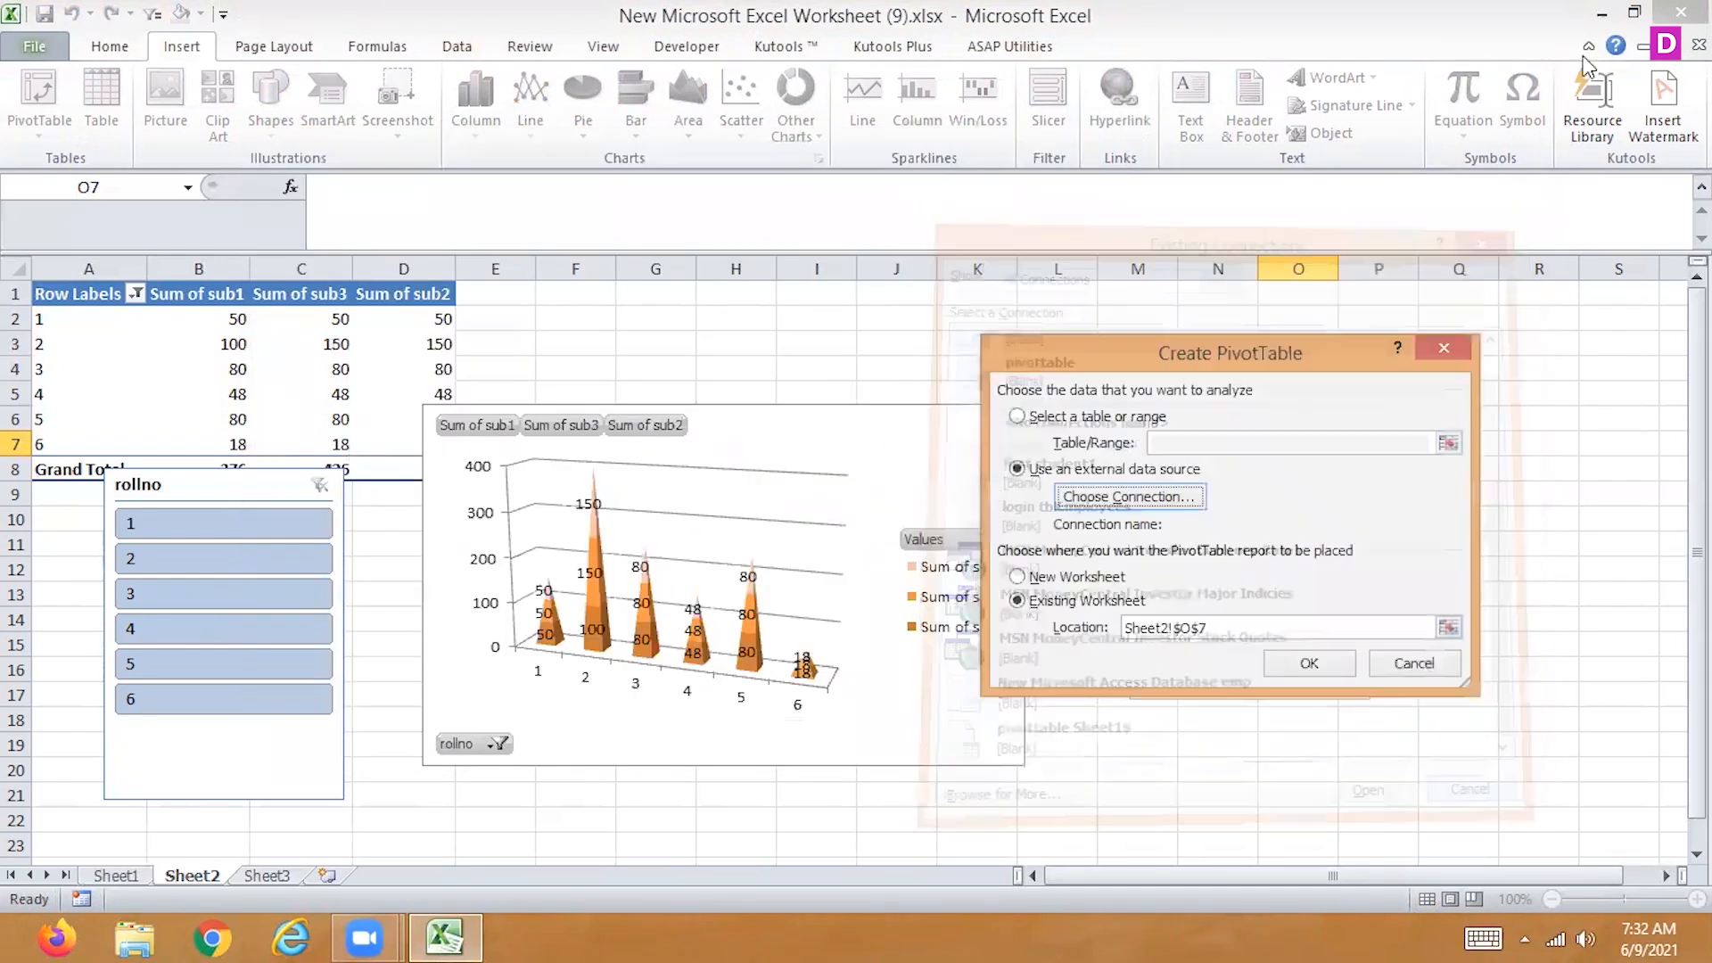
left_click(1416, 680)
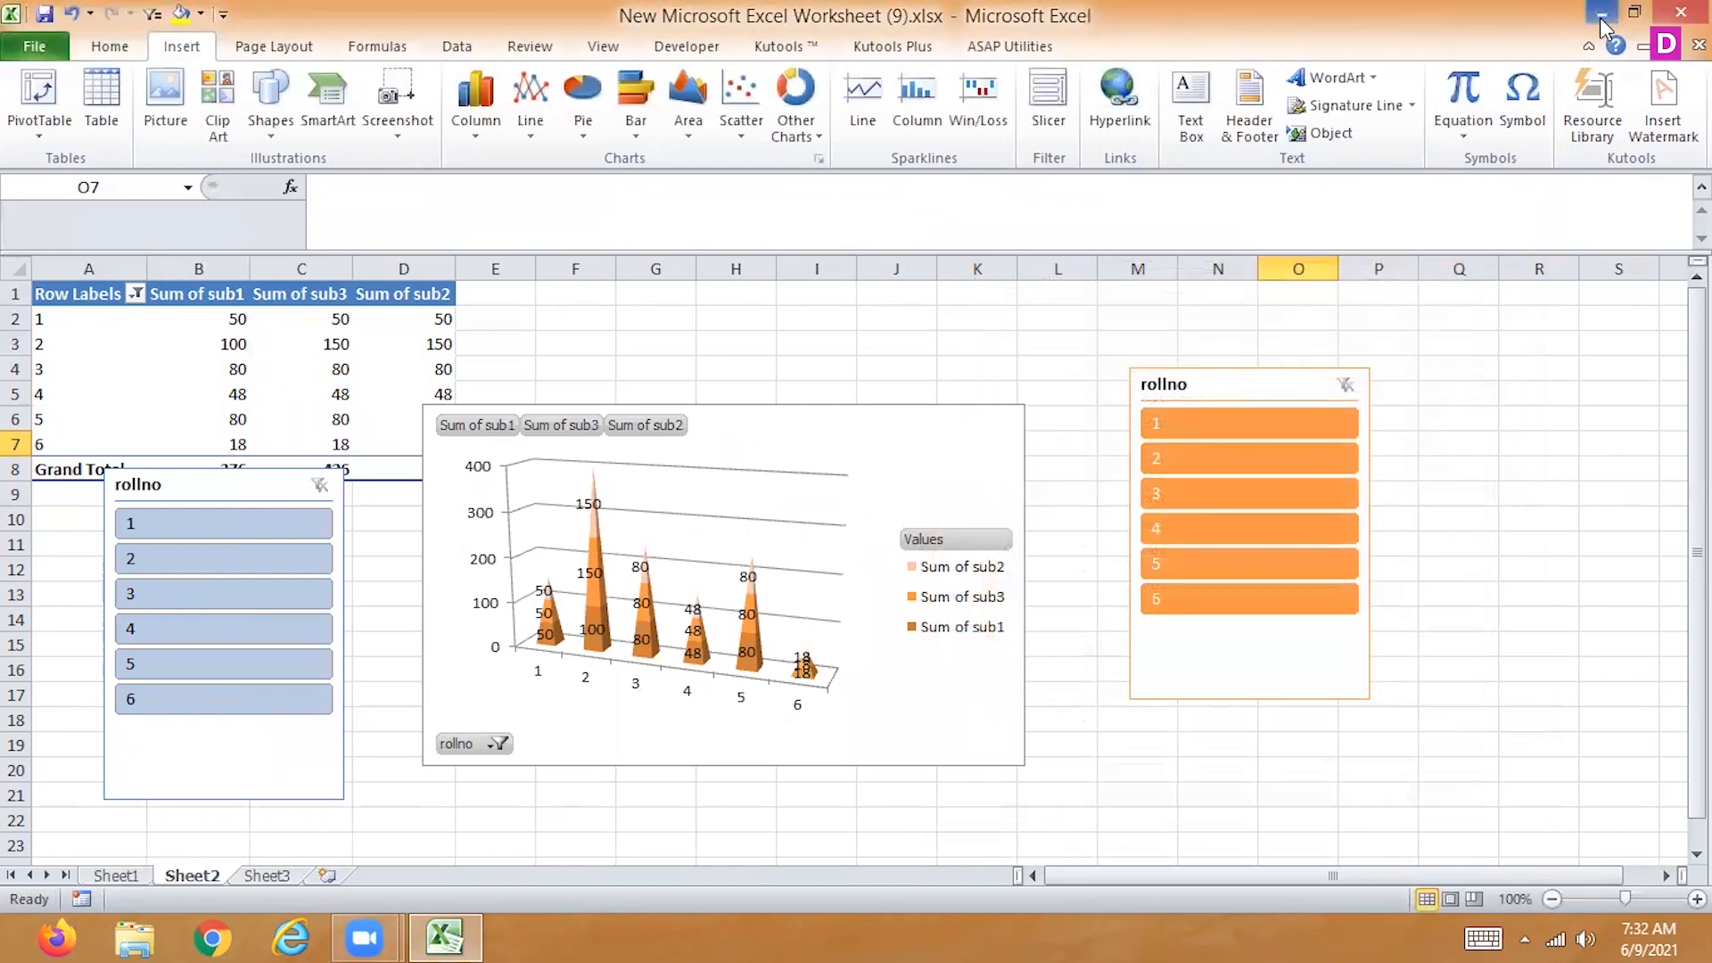
Switch to the desktop, create a new text document there with its default name, and open it in Notepad
left_click(1600, 12)
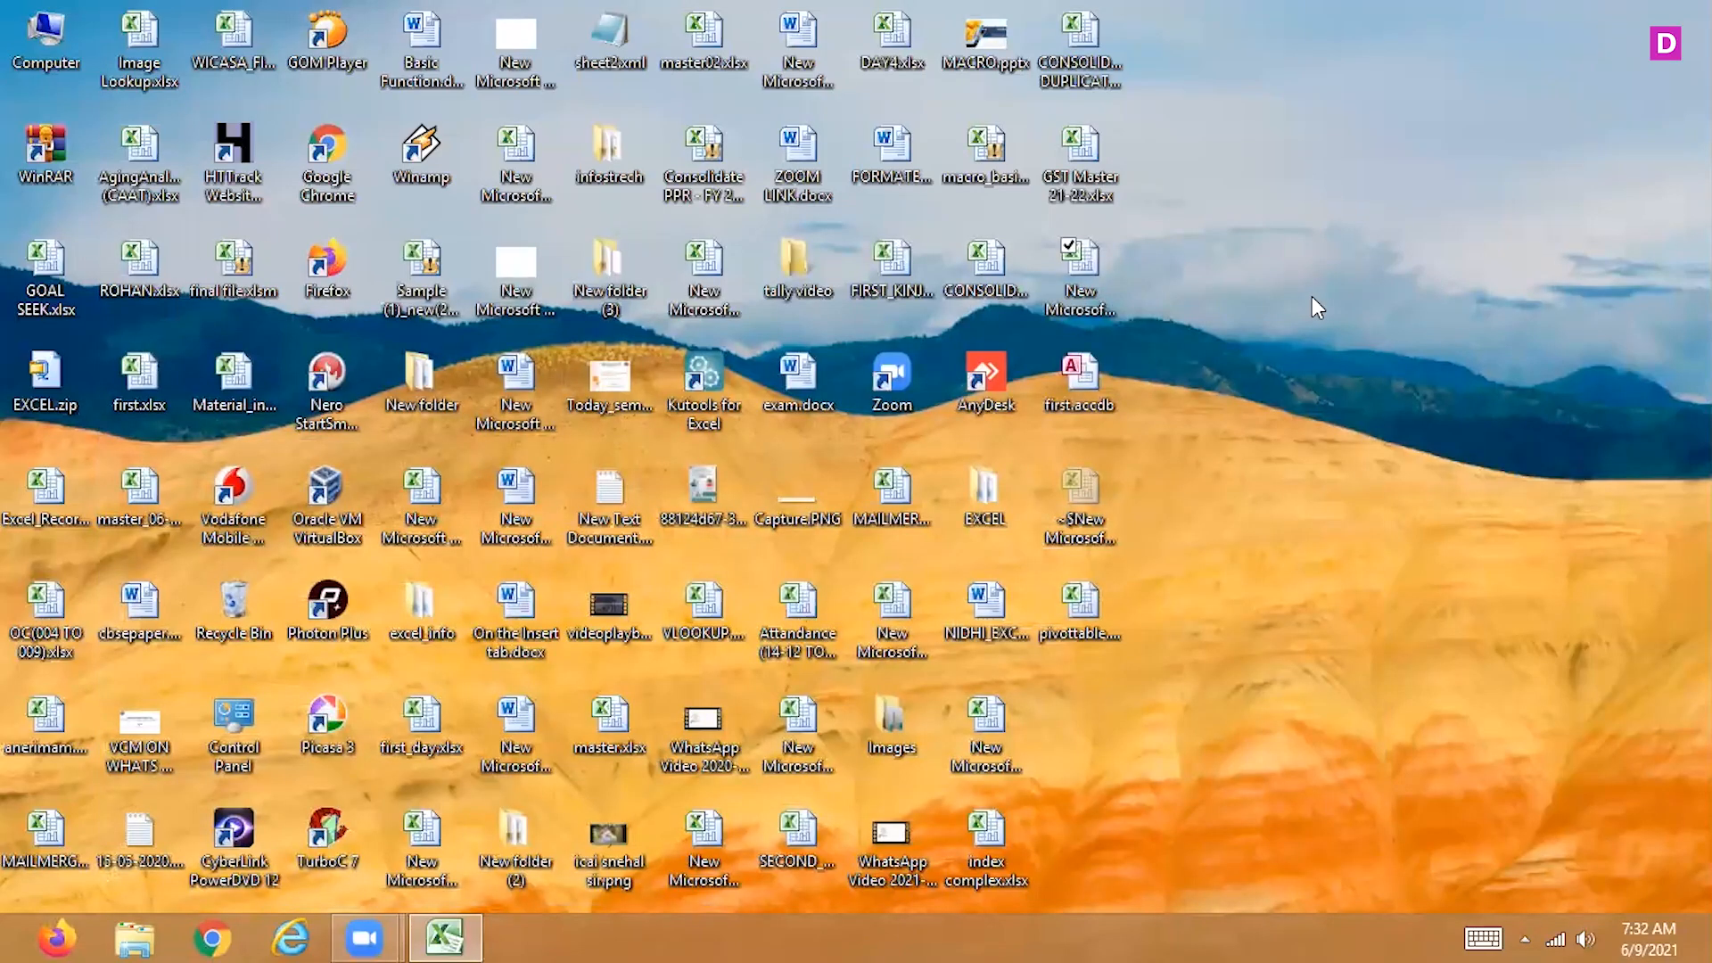
right_click(1313, 296)
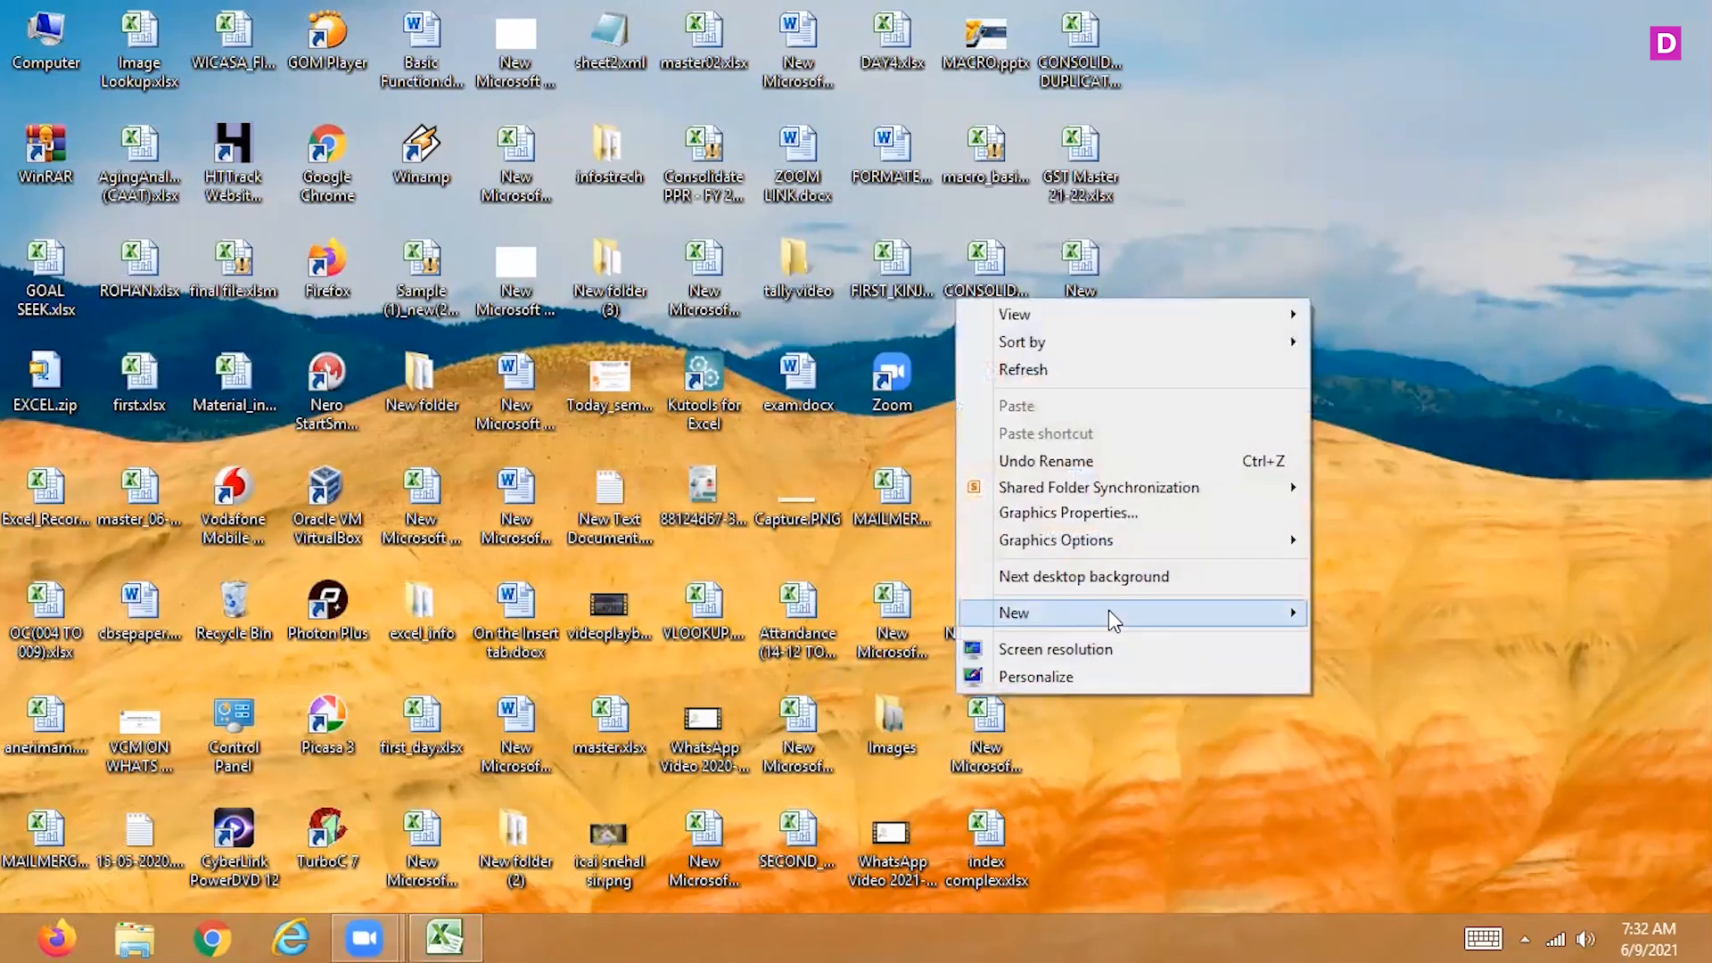
mouse_move(1110, 612)
left_click(767, 559)
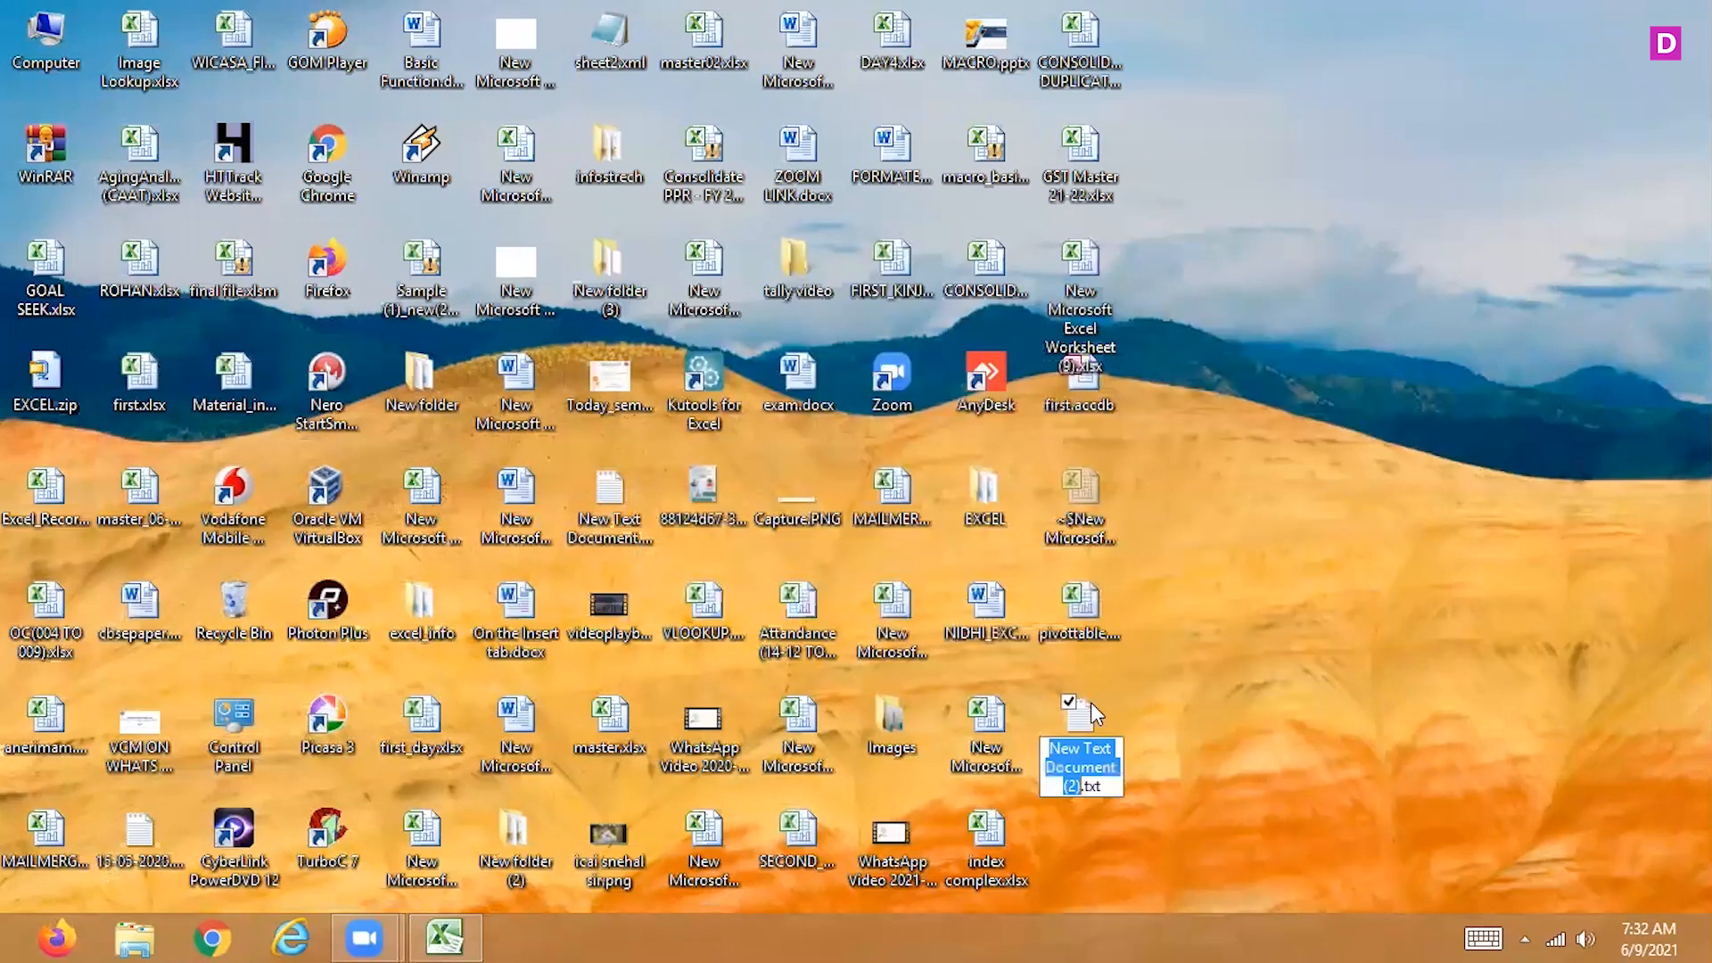
left_click(1077, 705)
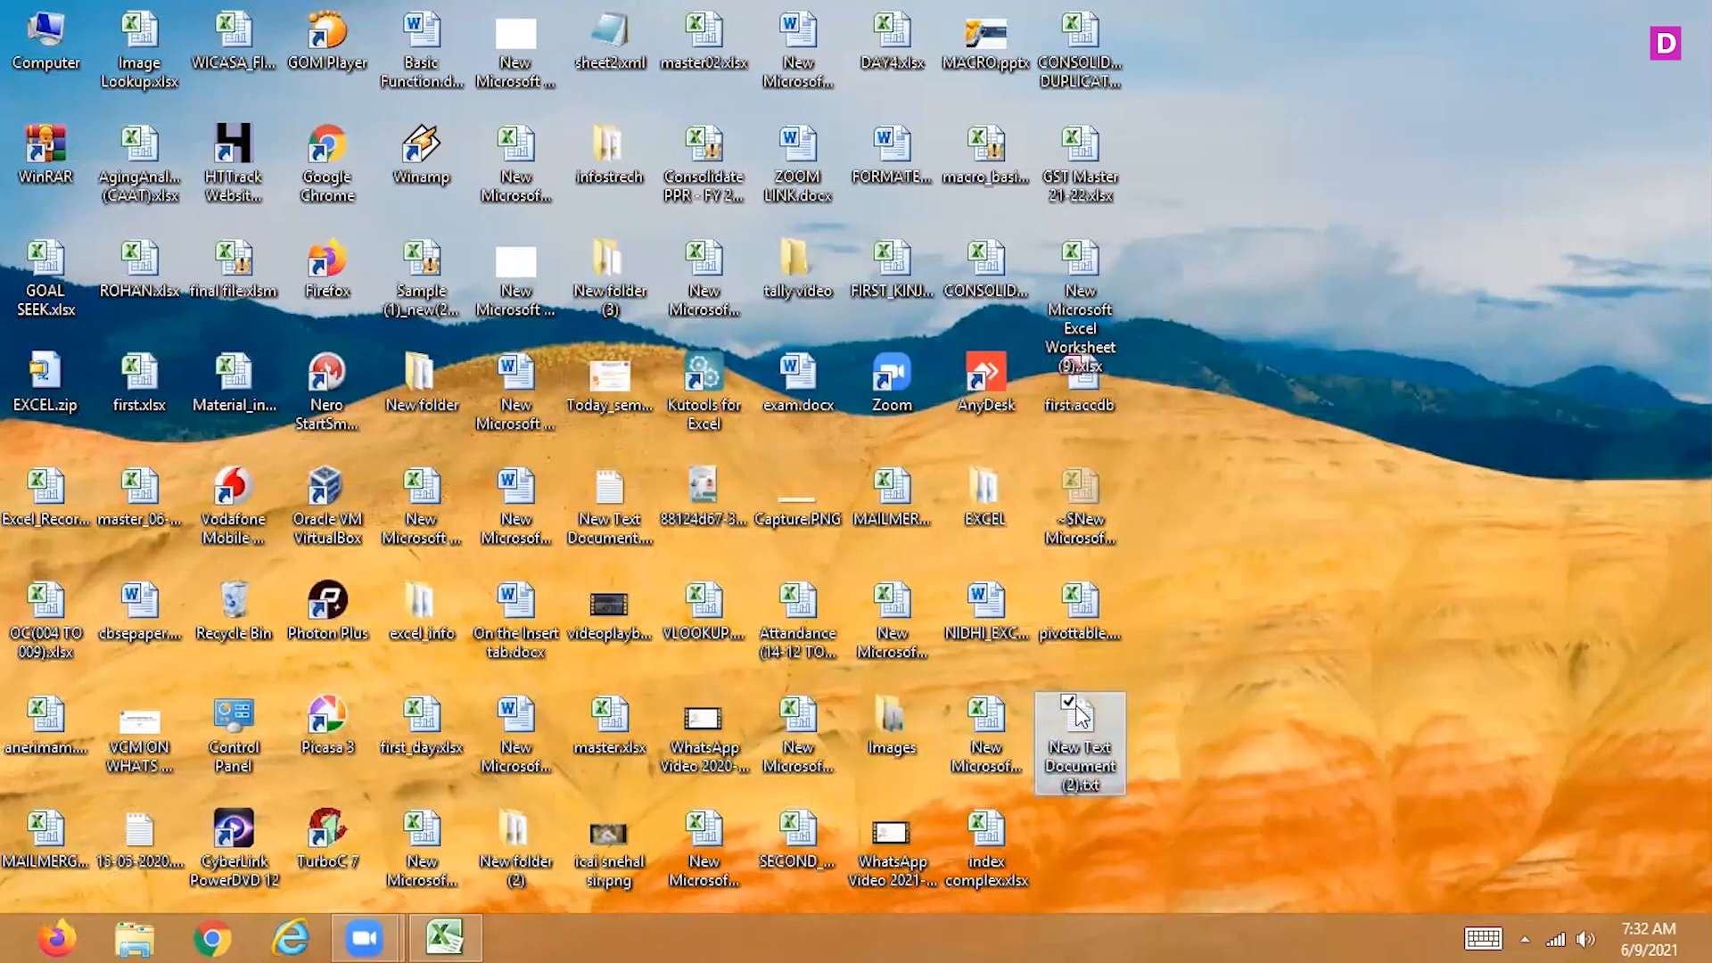
double_click(1075, 741)
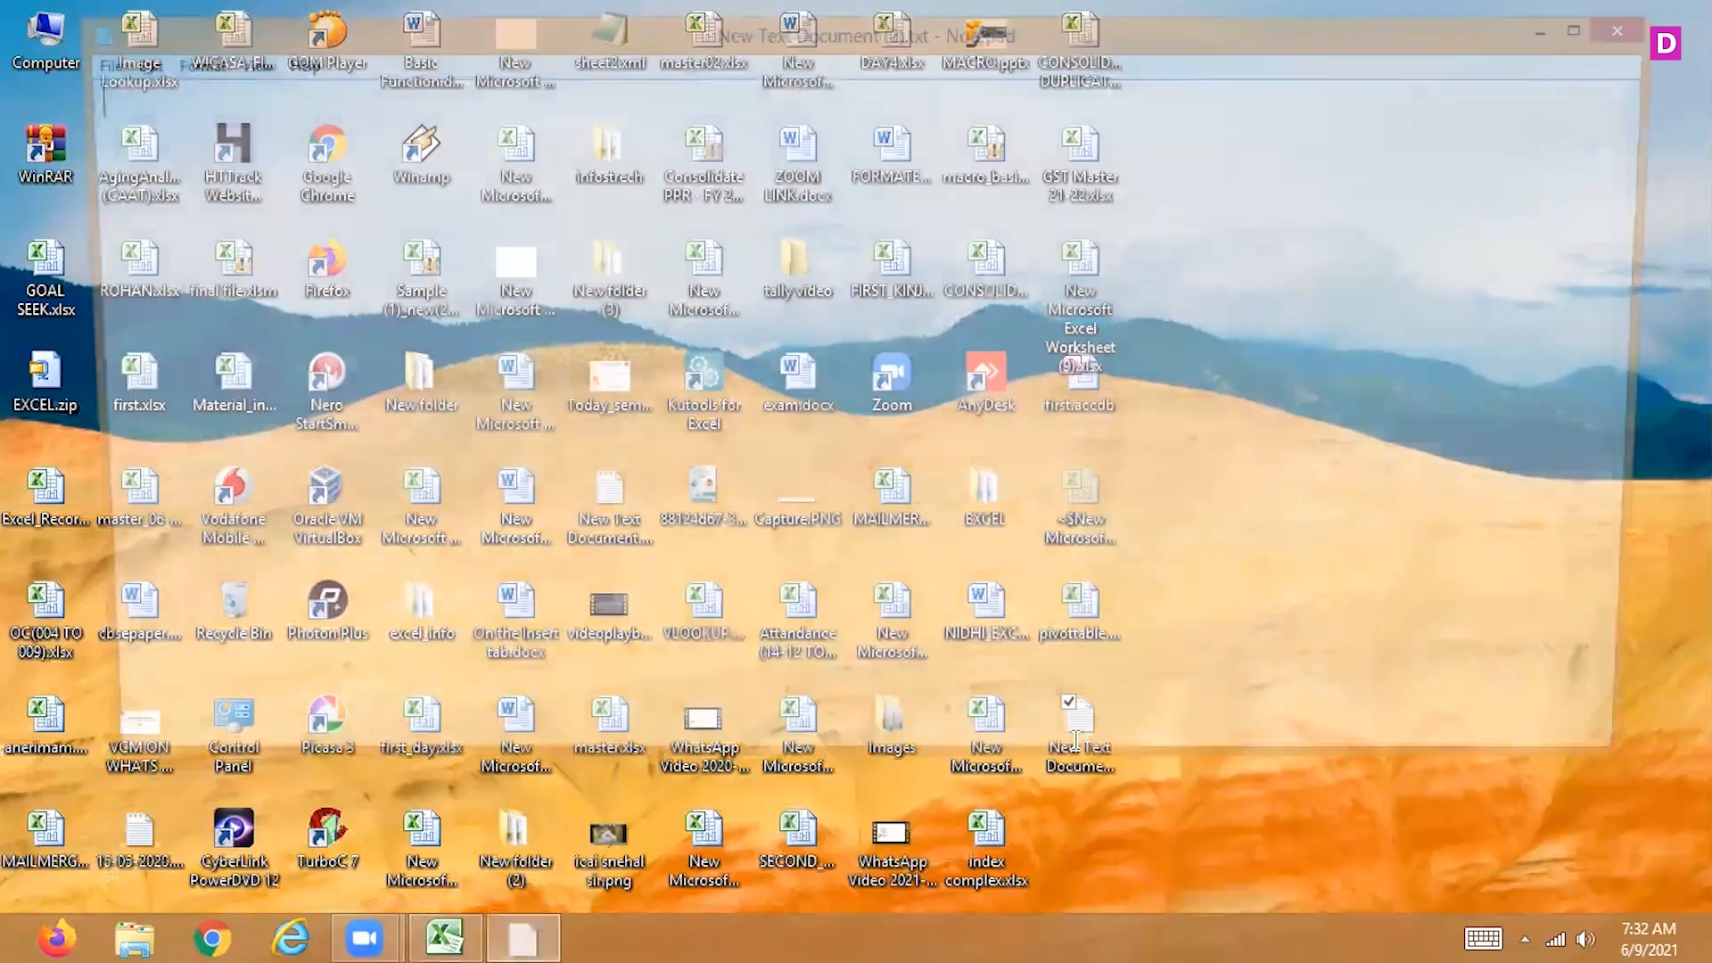
Enter a tab-separated header line with the columns rollno, name, sub1, sub2 and sub3
type("rollno")
key("Tab")
type("name")
key("Tab")
type("sub1")
key("Tab")
type("sub2")
key("Tab")
type("sub3")
key("Return")
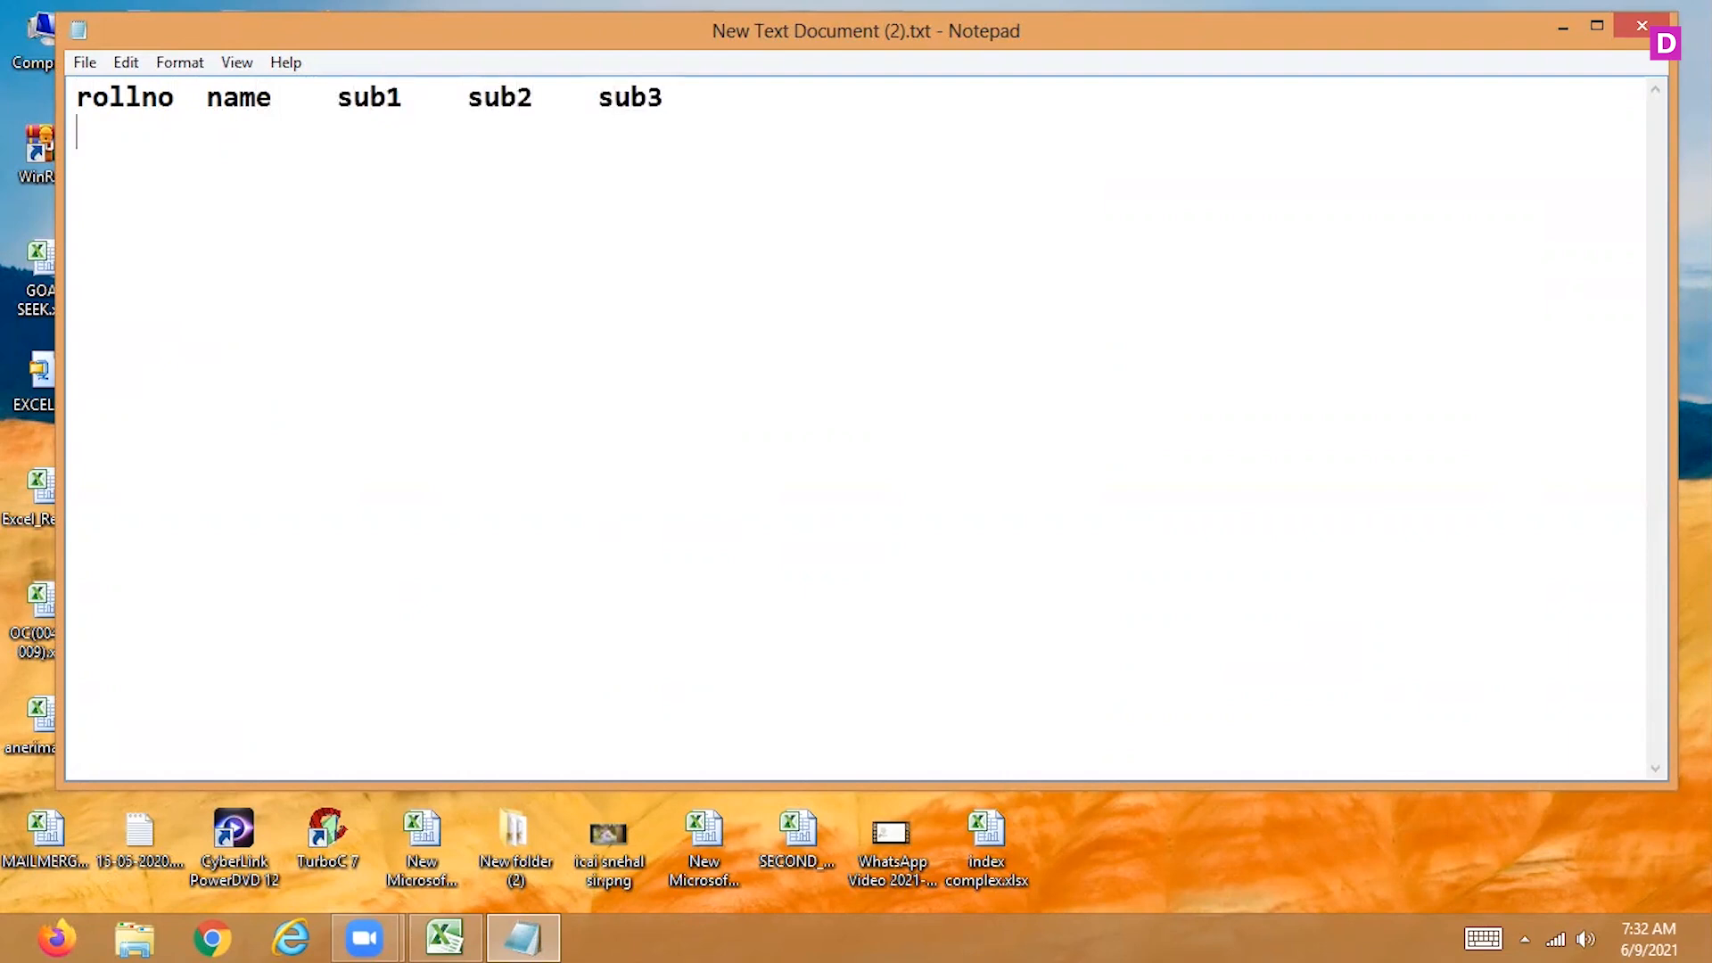
Add a tab-separated record for roll number 1 with a first name and 20 for sub1, sub2 and sub3
type("1")
key("Tab")
type("nidhi")
key("Tab")
type("20")
key("Tab")
type("20")
key("Tab")
type("20")
key("Tab")
key("Return")
Add the roll number 2 record with a surname and 50 in all three subjects, and begin the row for roll number 3
type("2")
key("Tab")
type("shah")
key("Tab")
type("50")
key("Tab")
type("50")
key("Tab")
type("50")
key("Return")
type("3")
key("Tab")
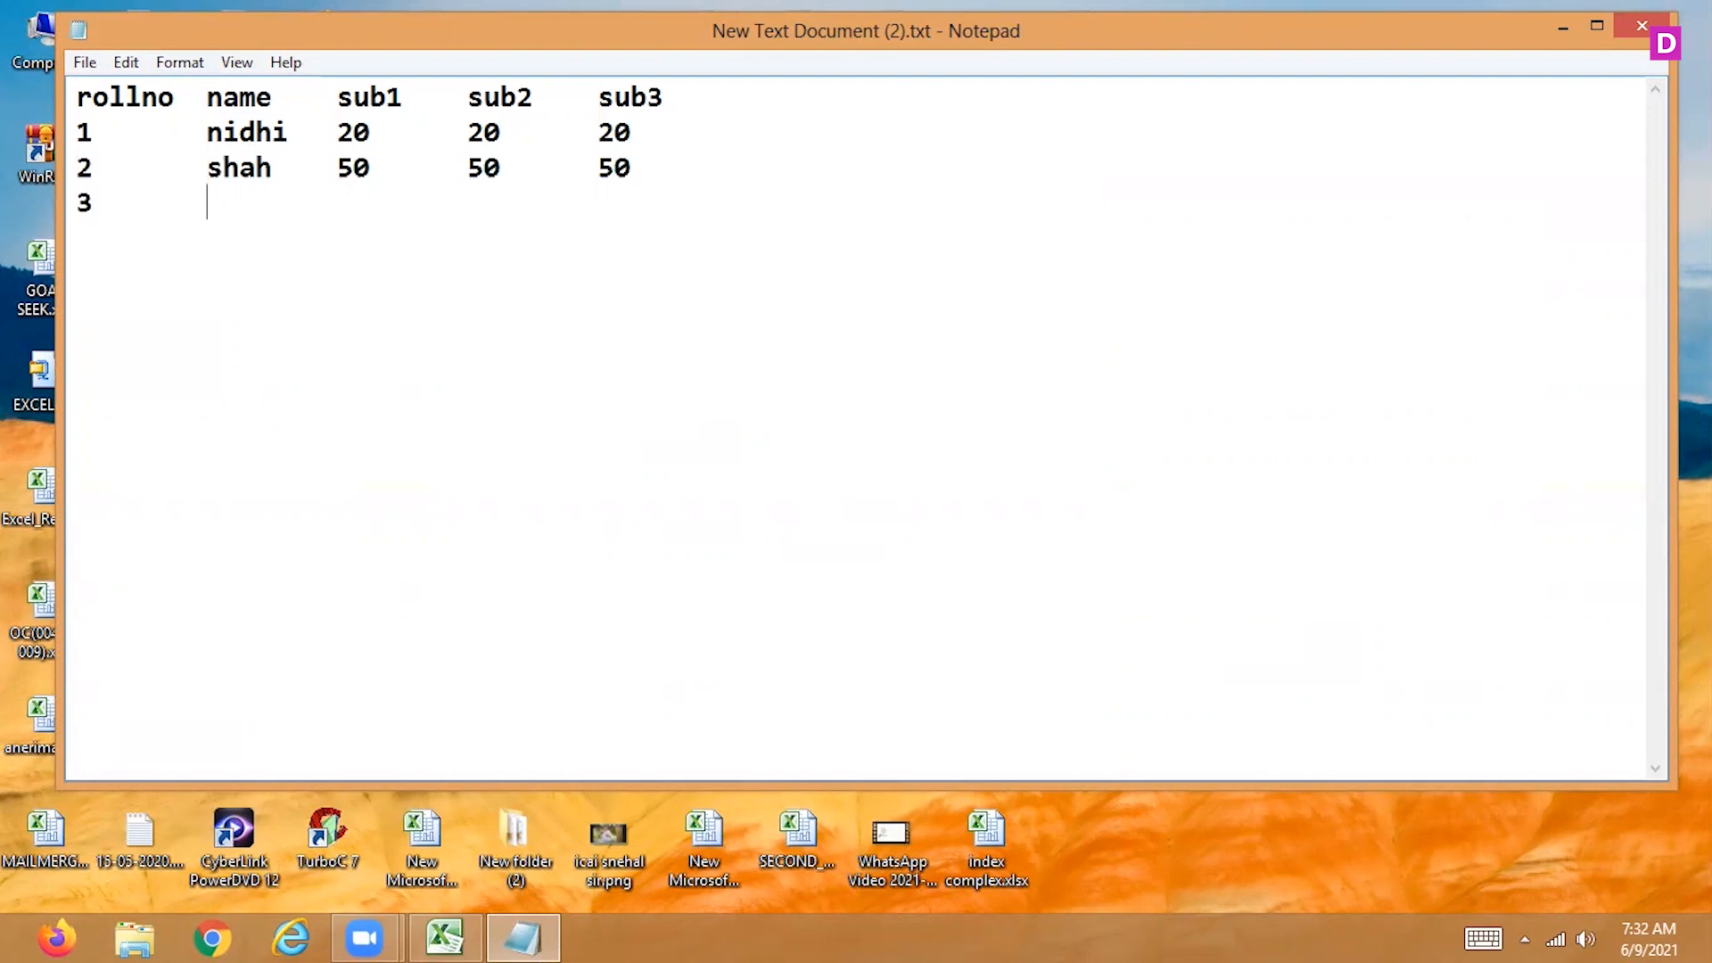
Replace the name in the roll number 1 record with pqr
key("Up")
key("Right")
key("Up")
key("Right")
key("Right")
key("Right")
key("Right")
key("BackSpace")
key("BackSpace")
key("BackSpace")
key("BackSpace")
key("BackSpace")
type("pqr")
Complete the roll number 3 record with the name abs and 90 for sub1, sub2 and sub3
key("Down")
key("Down")
type("abs")
key("Tab")
type("90")
key("Tab")
type("90")
key("Tab")
type("90")
key("Return")
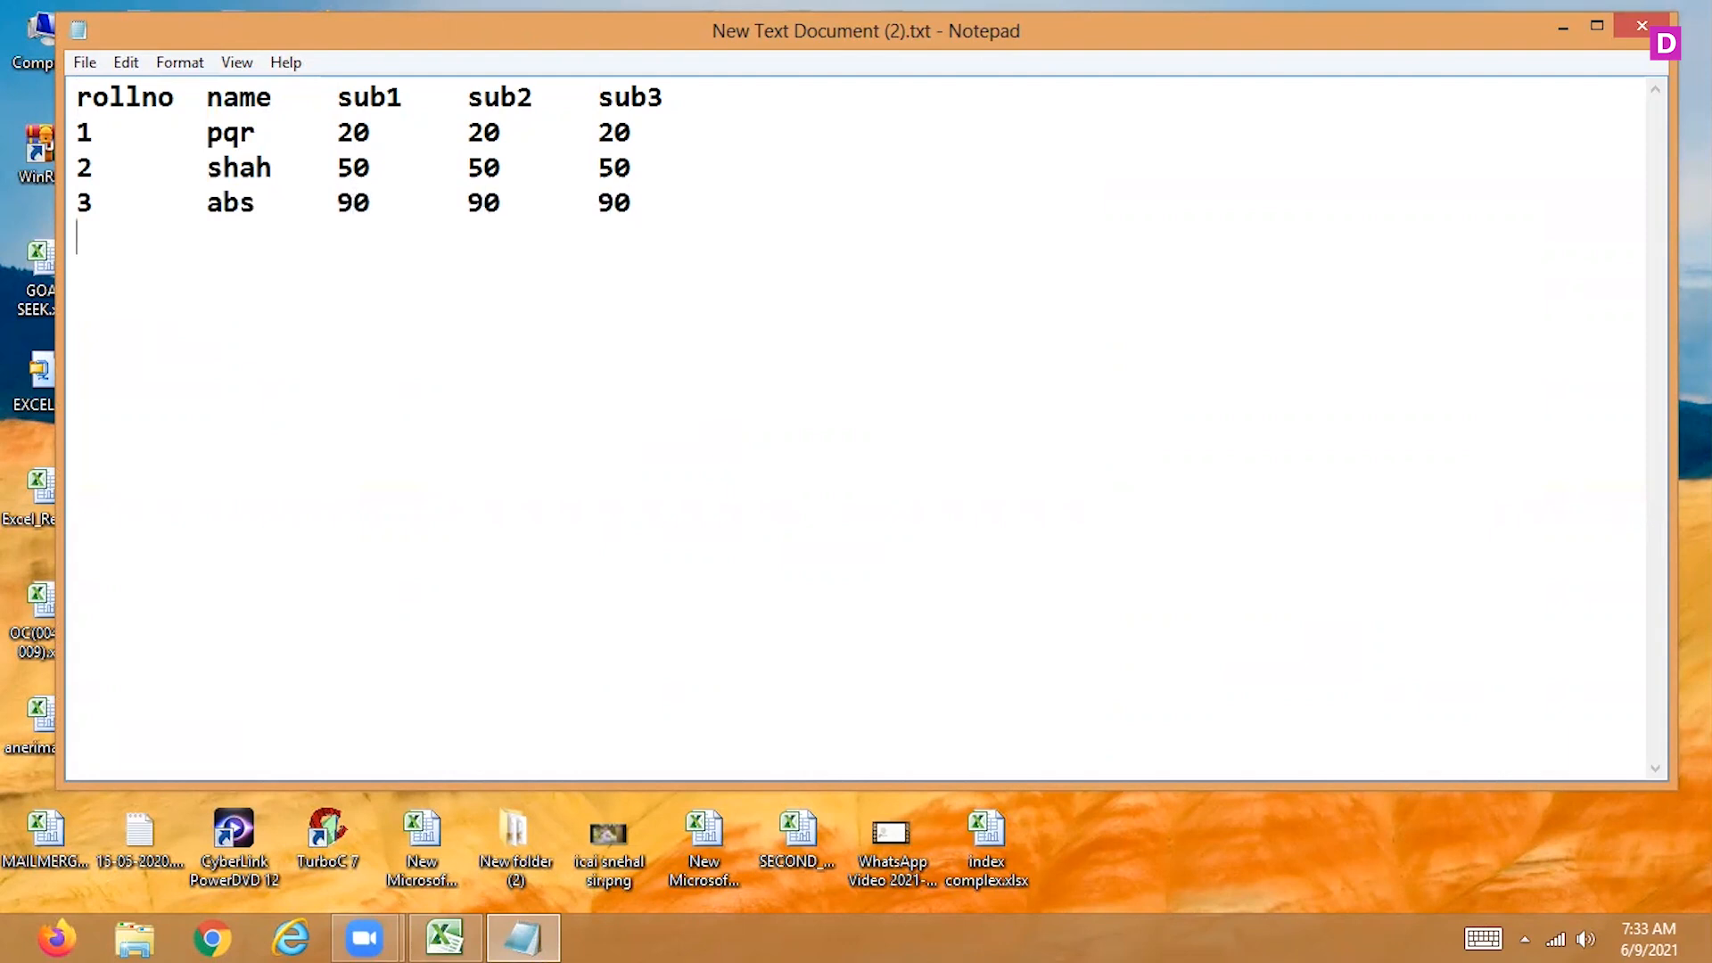
Save the text file to the Desktop under the name pivottable1 and close Notepad
left_click(86, 63)
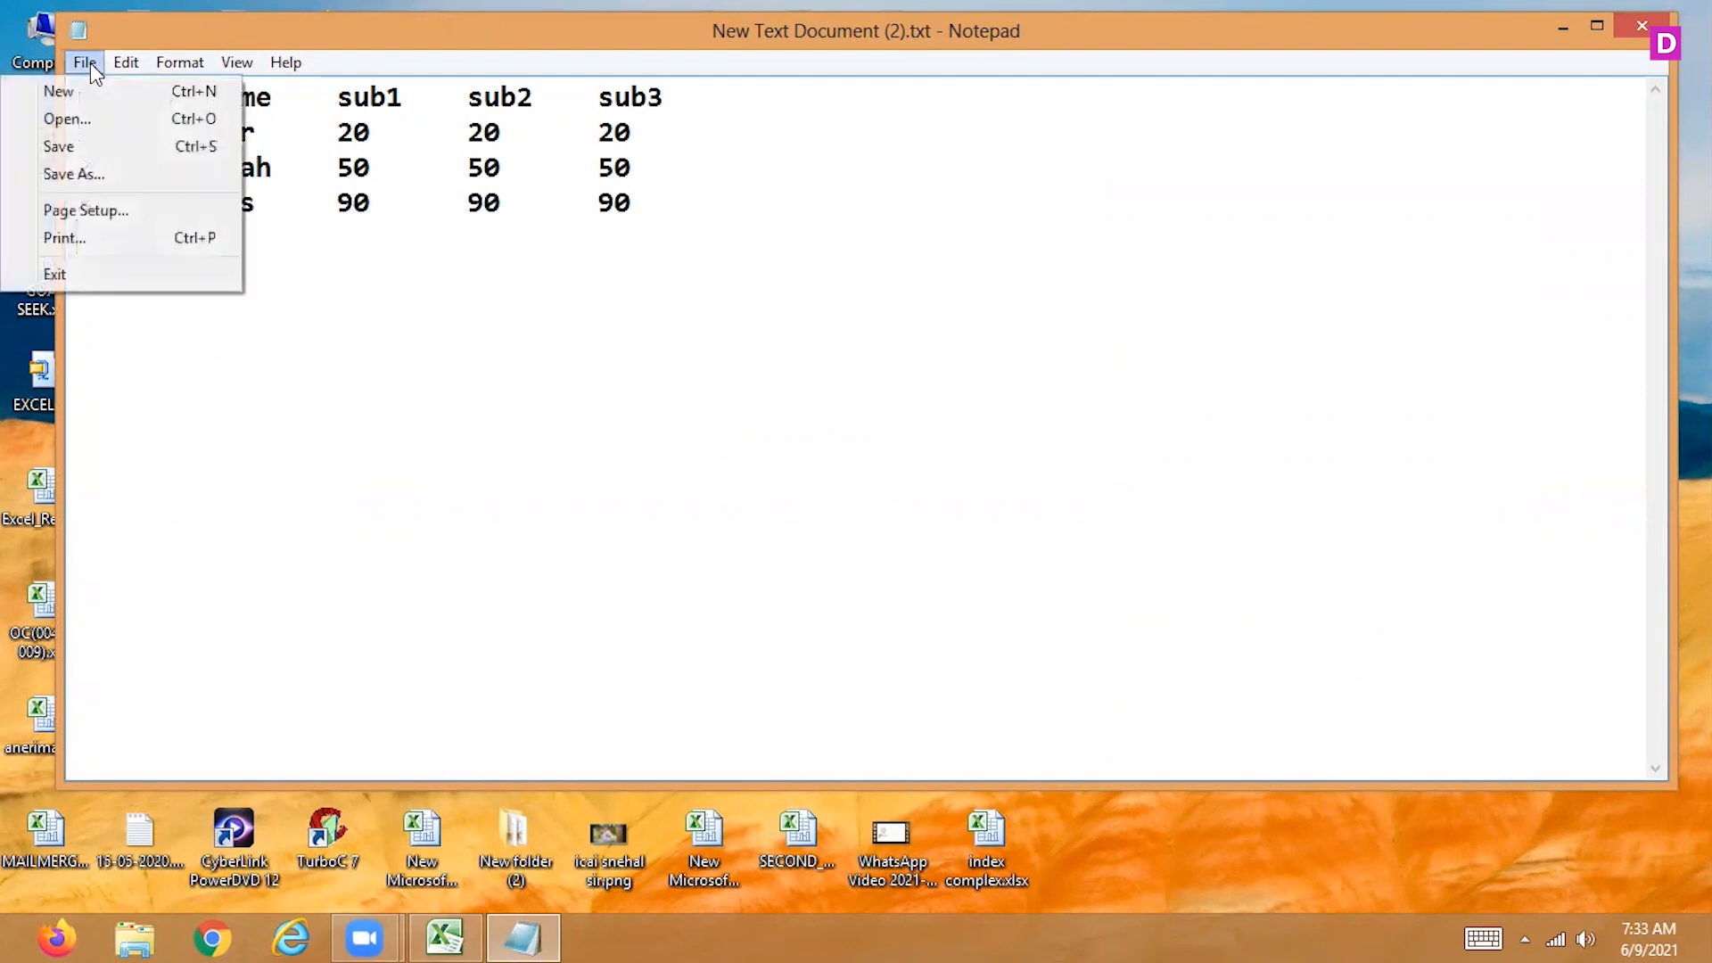
left_click(76, 174)
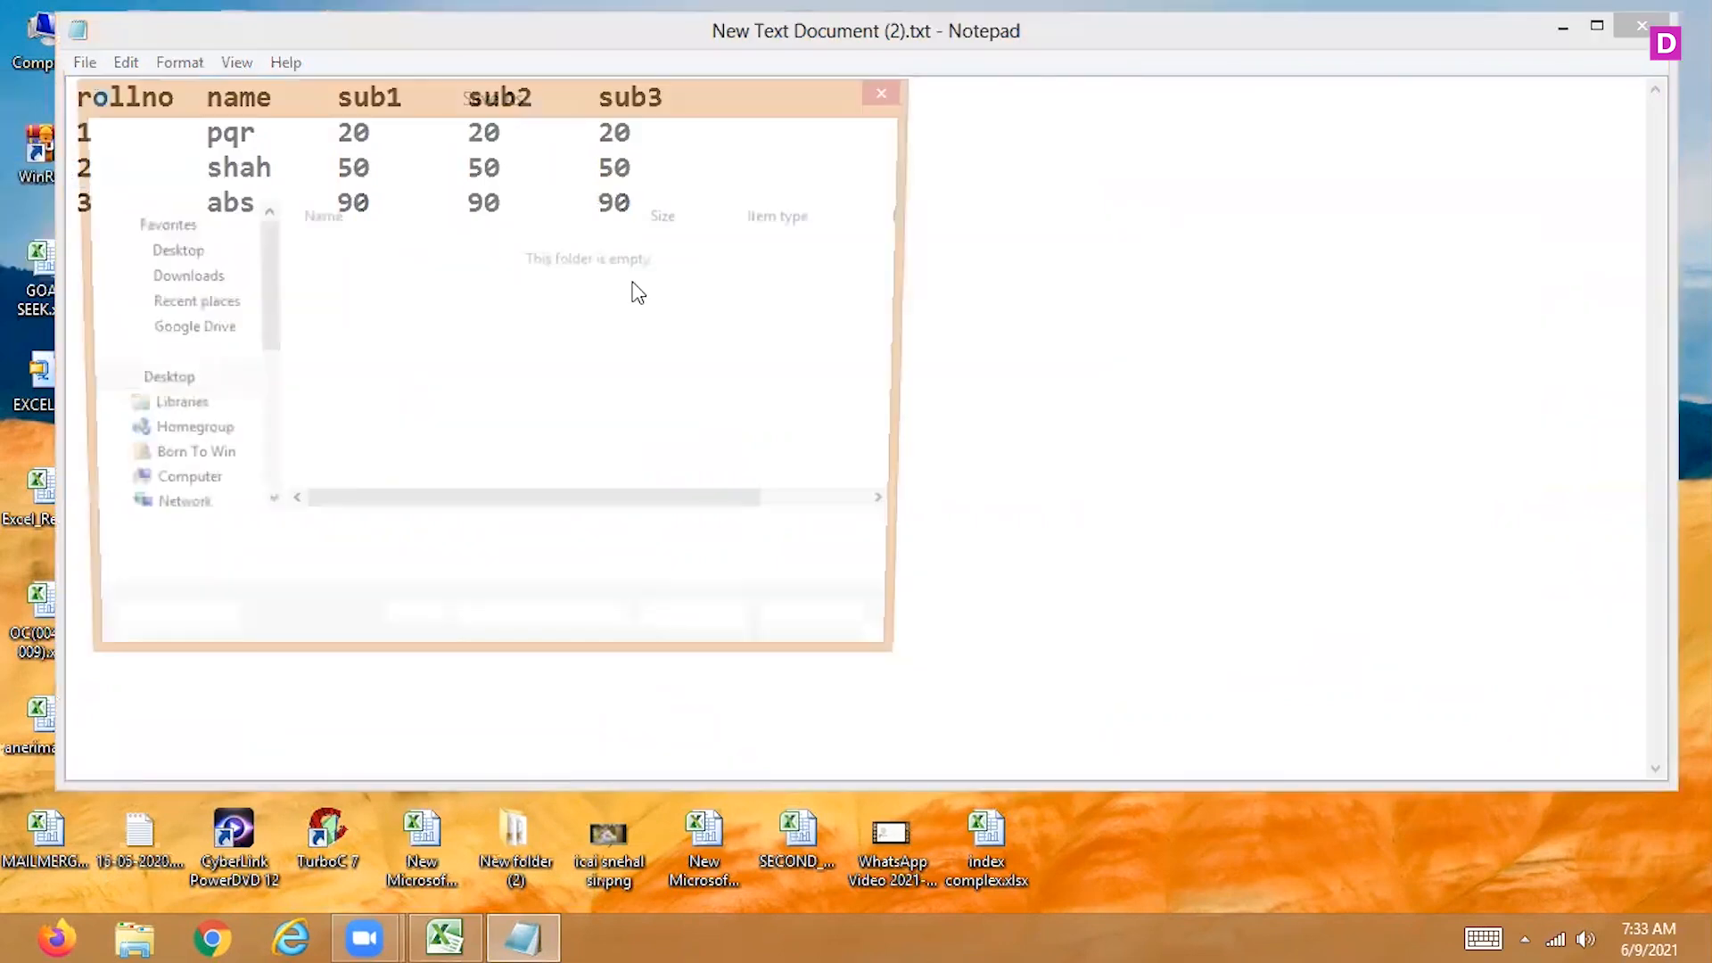
left_click(185, 253)
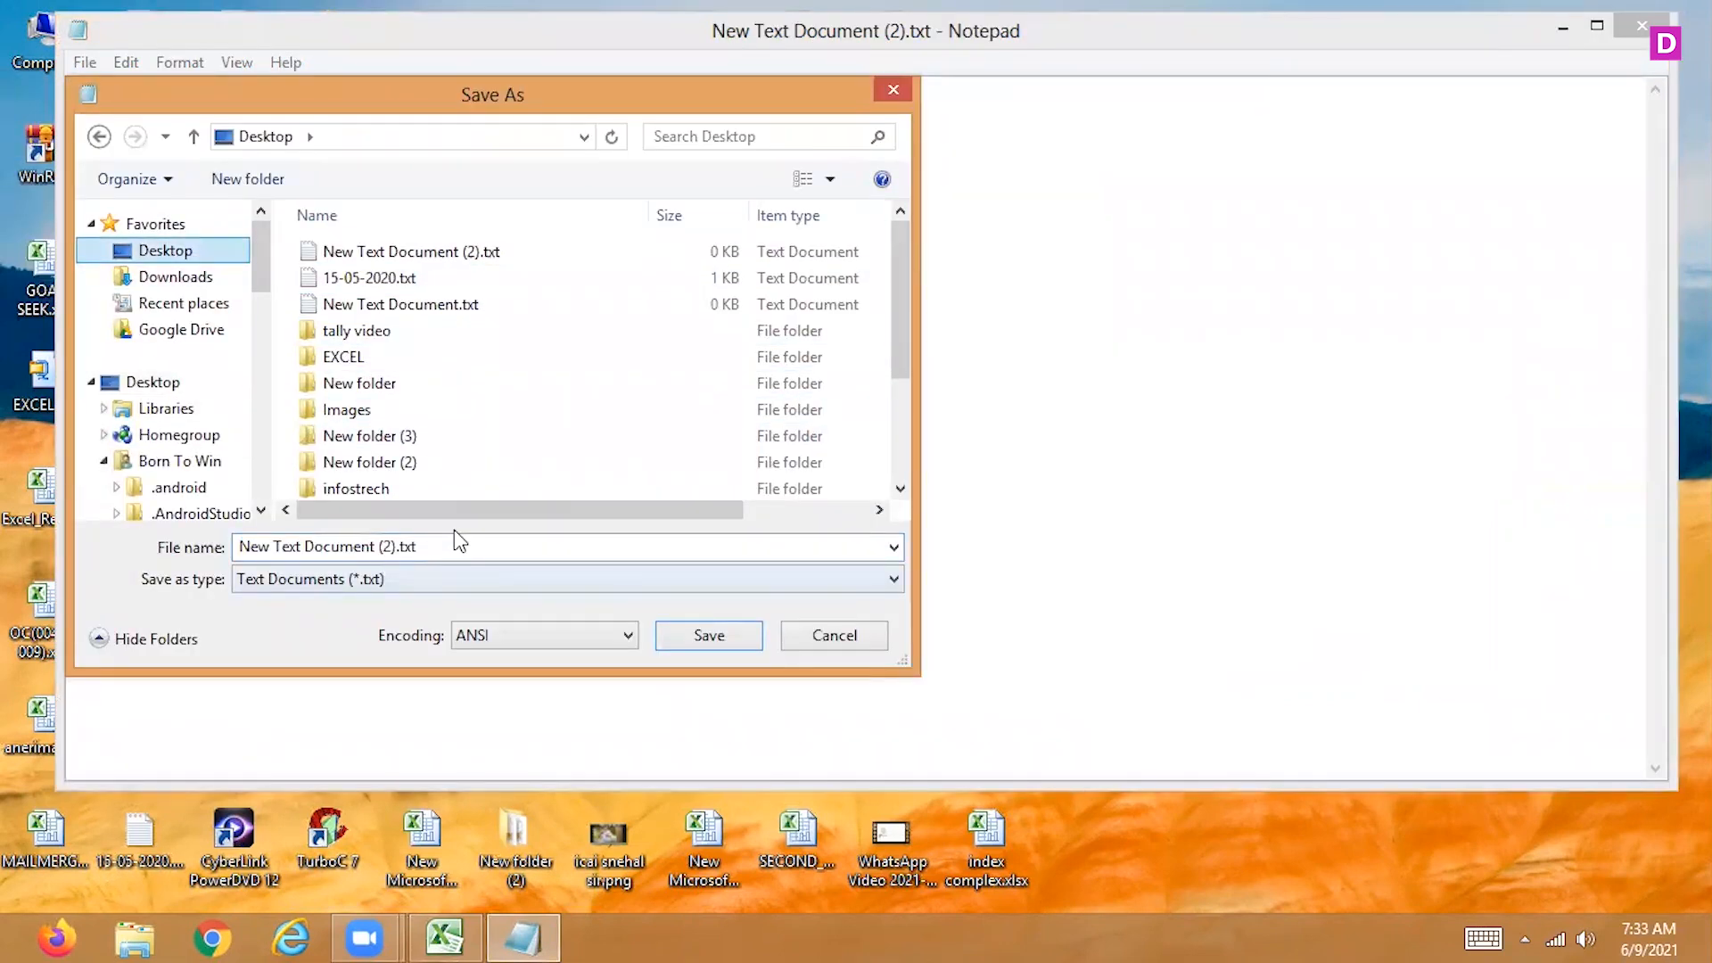
left_click(454, 547)
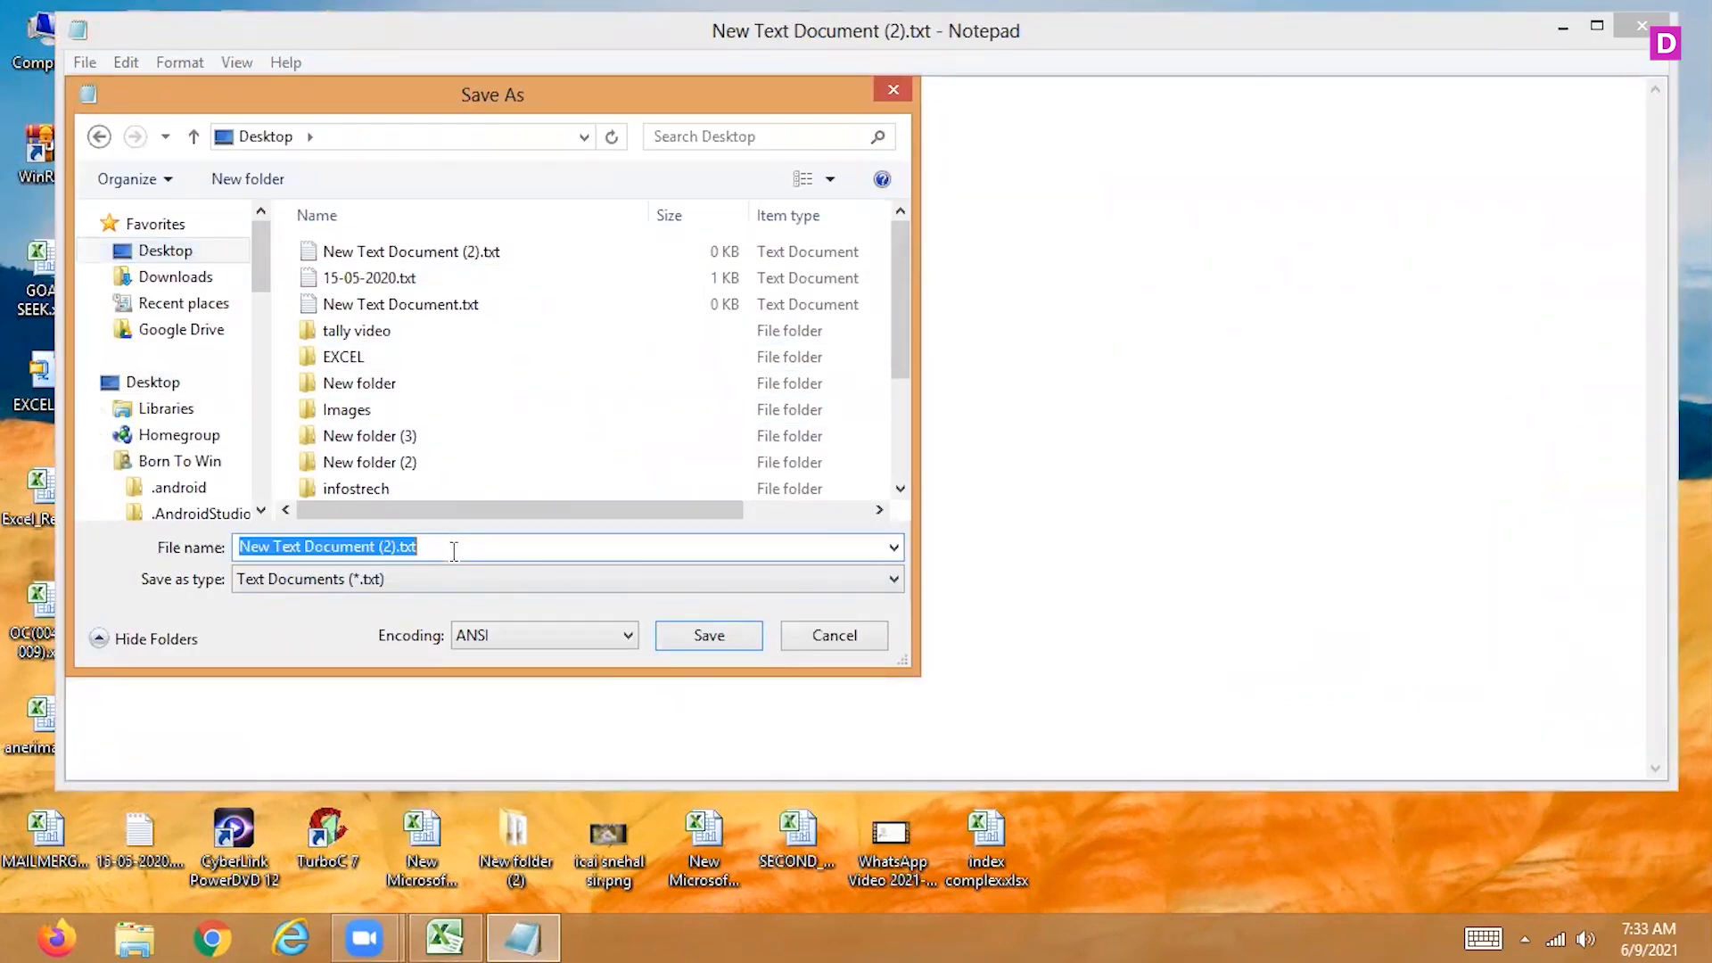
type("pivottable")
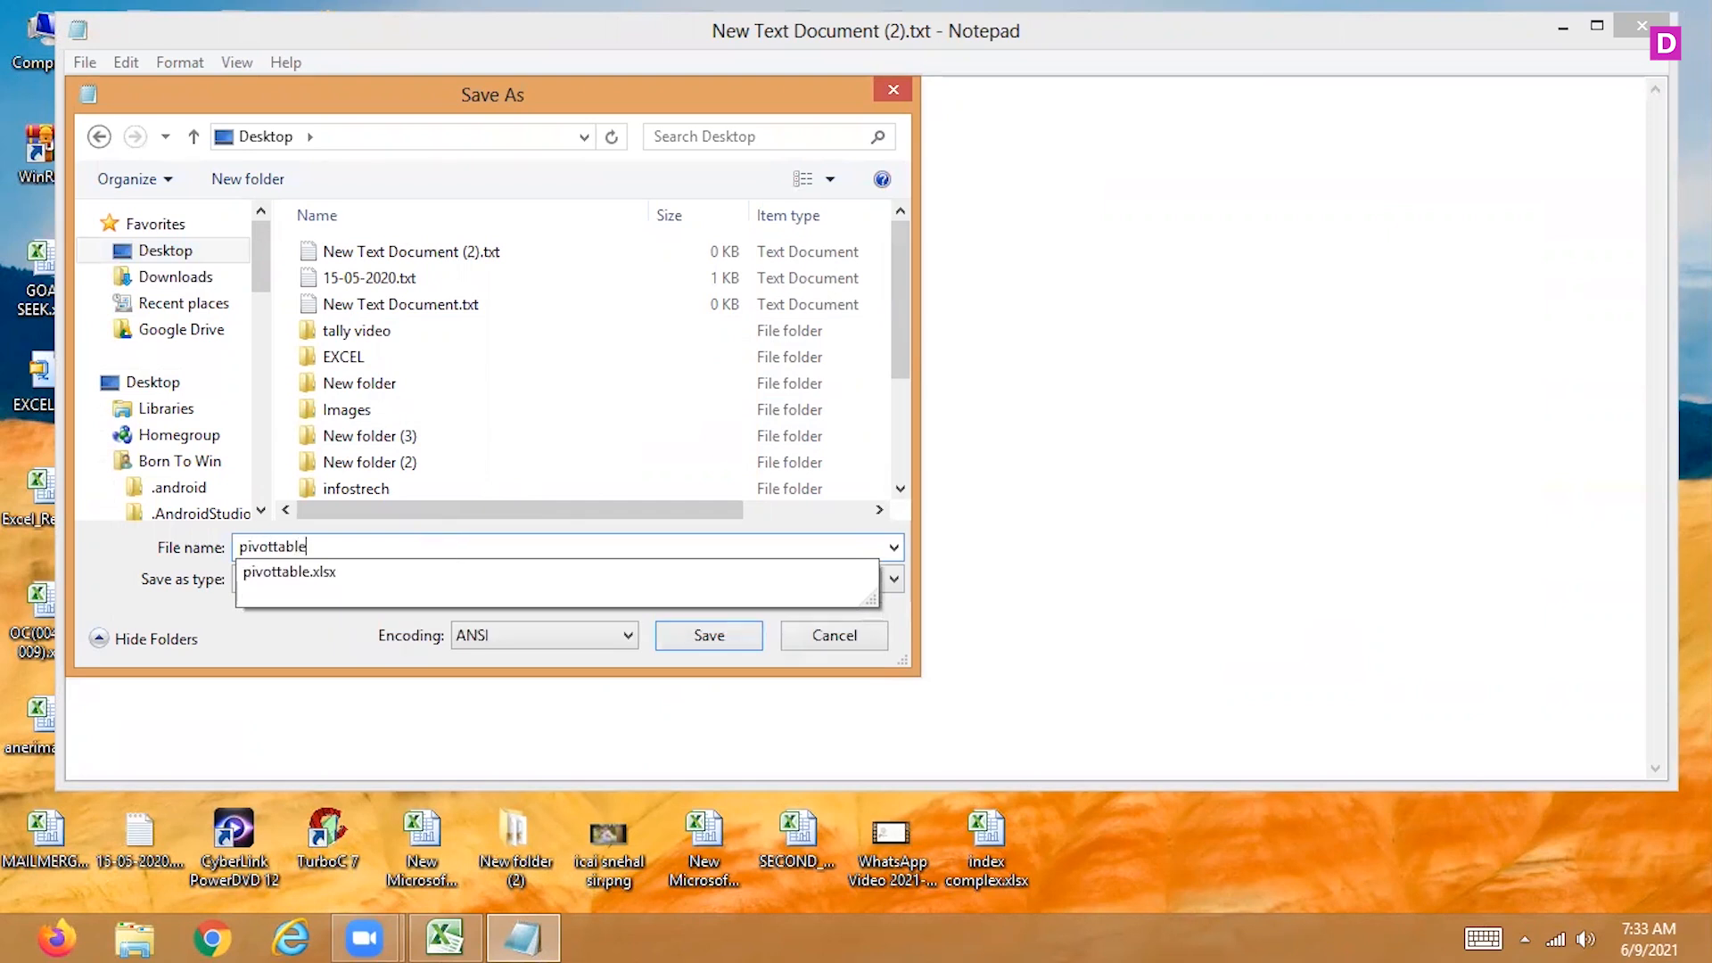
type("1")
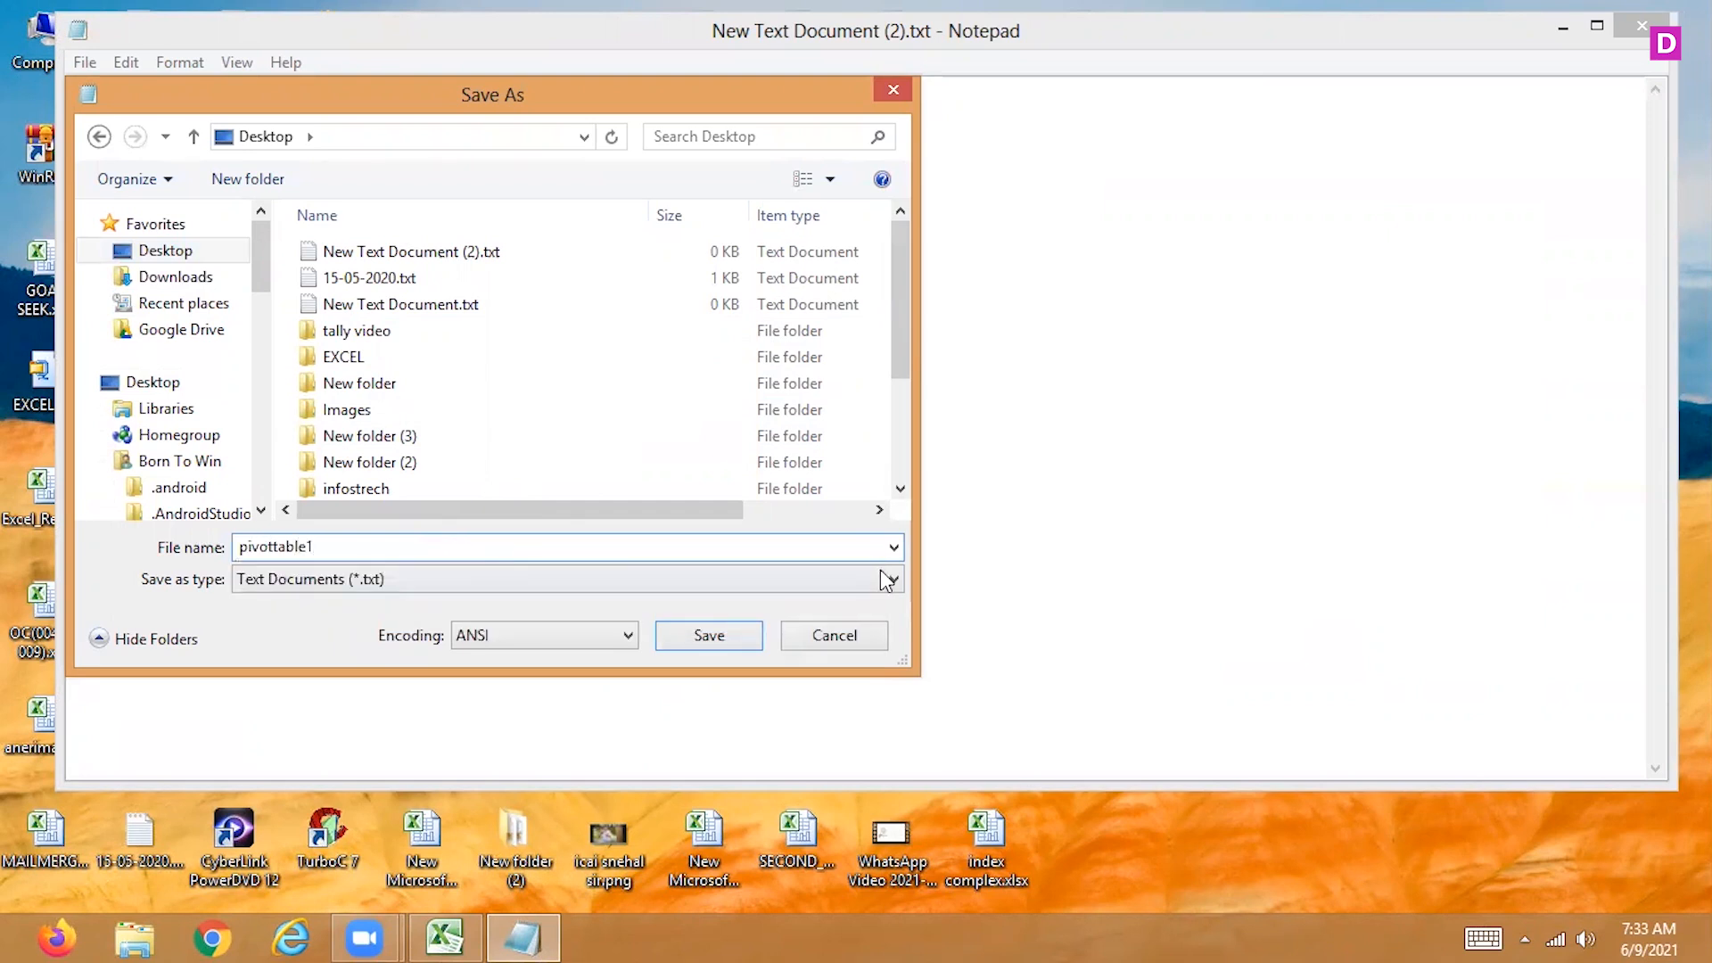
left_click(711, 636)
left_click(1643, 25)
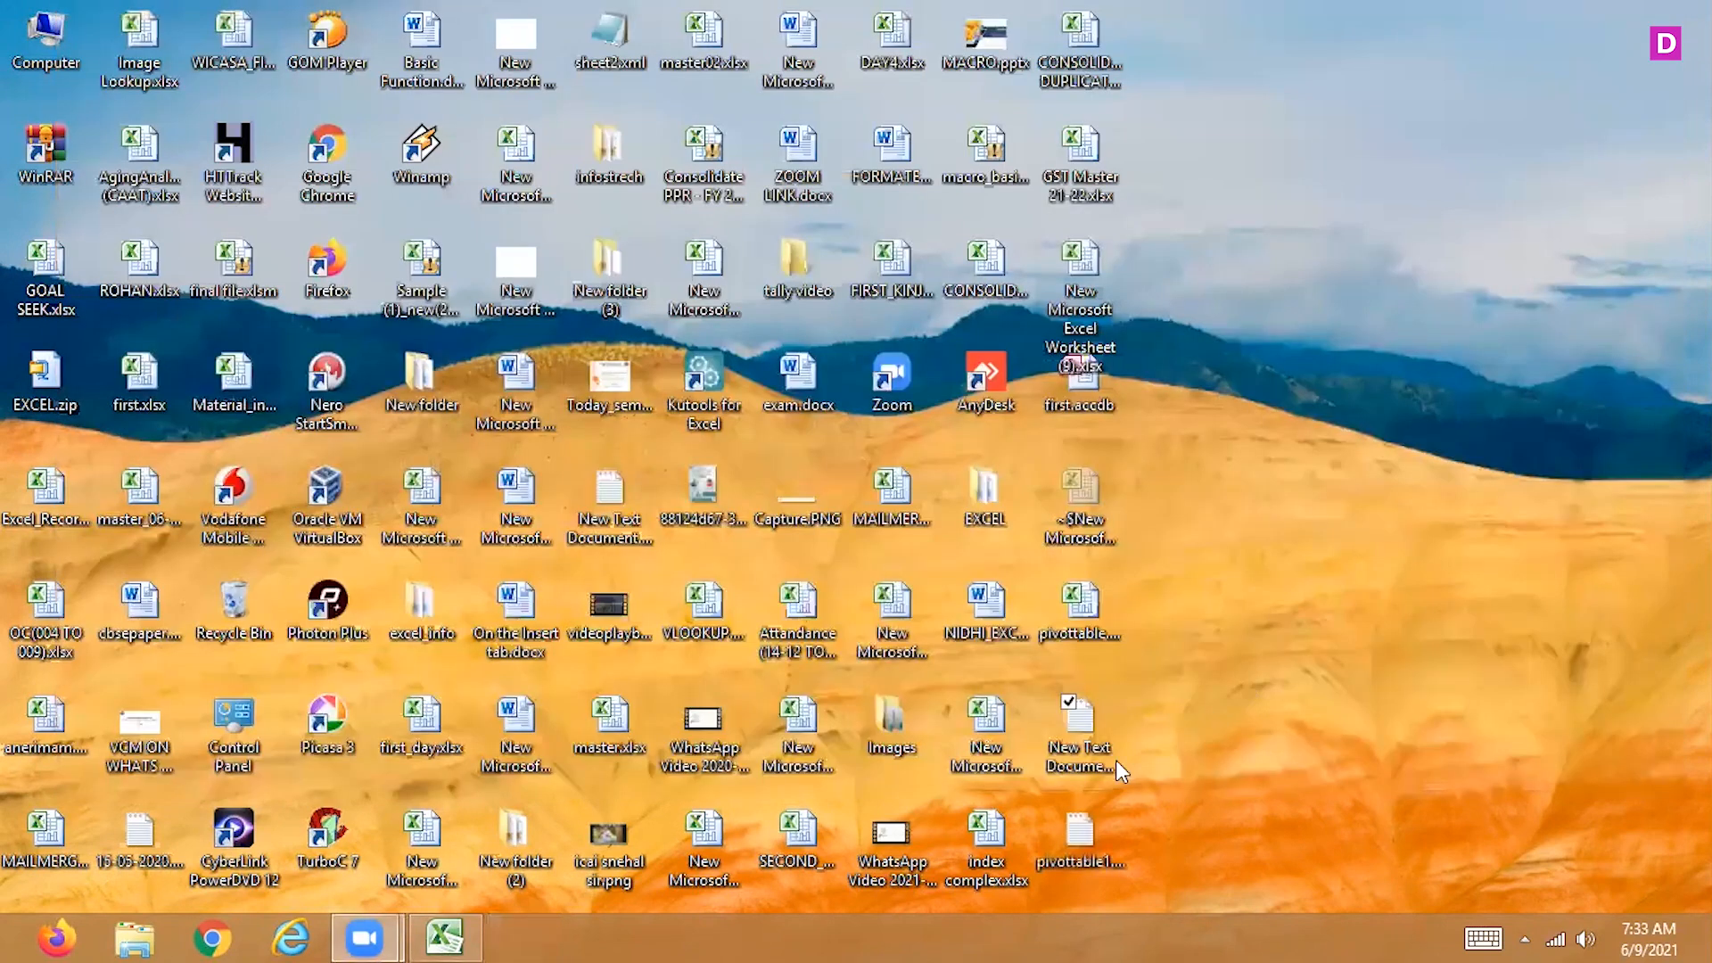
Switch to Excel and start a PivotTable at cell A1 of Sheet3 from an external data source, opening the list of connections
left_click(444, 937)
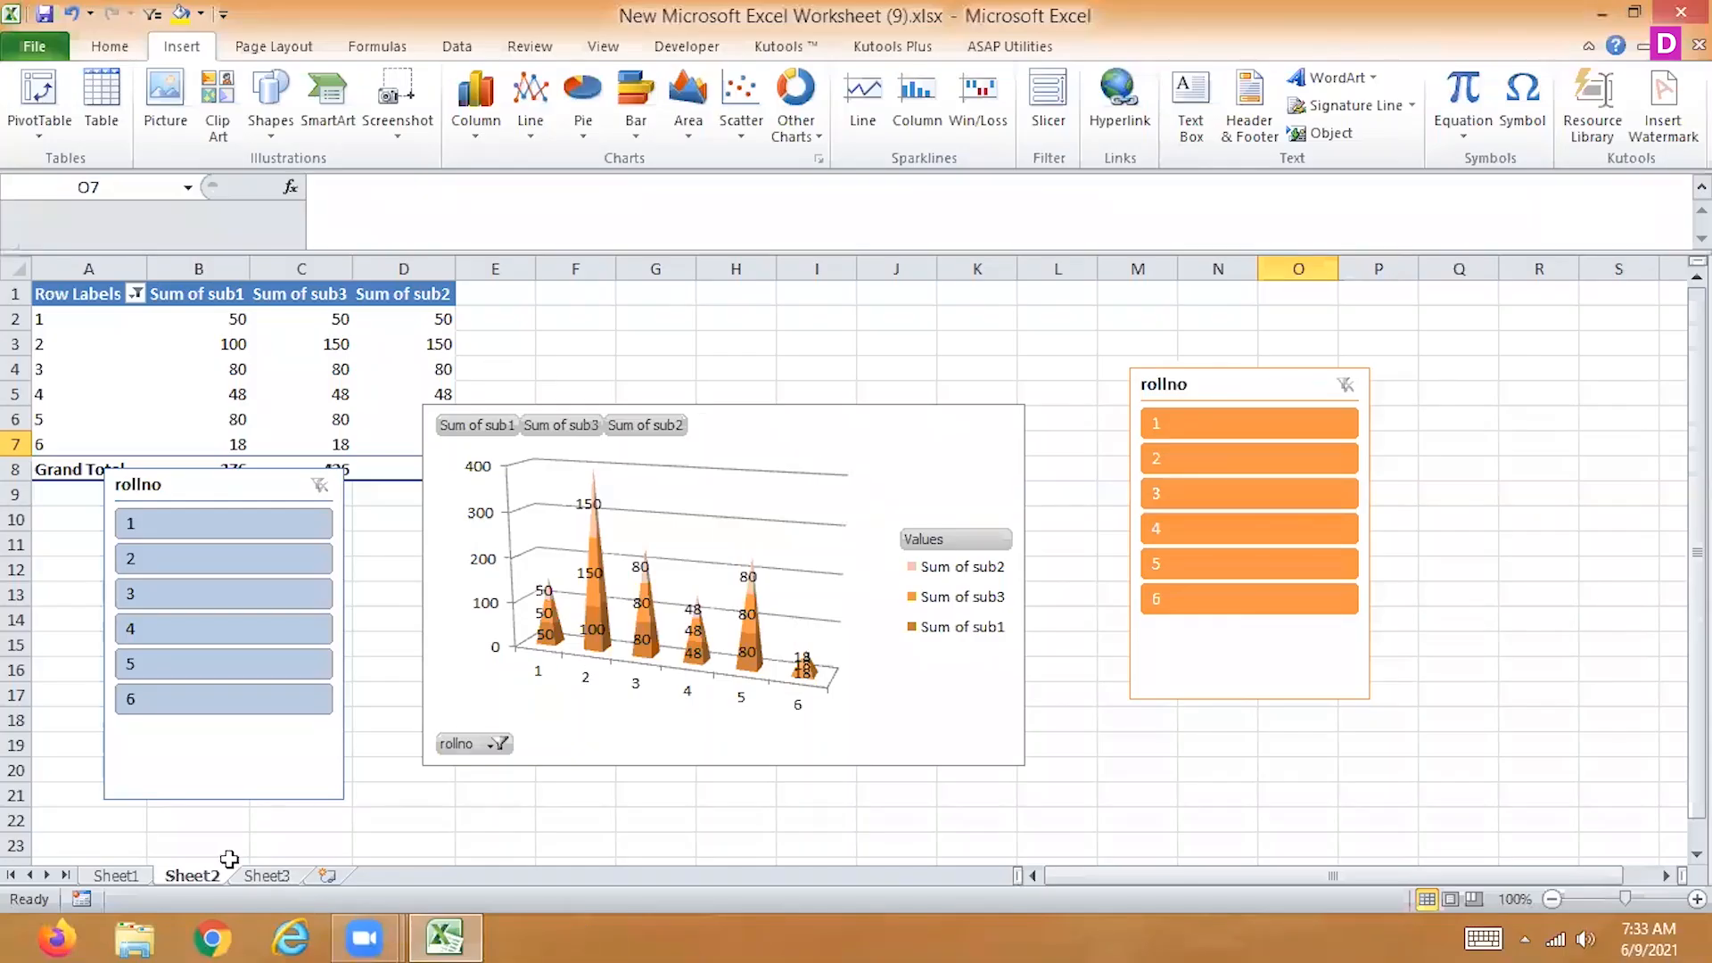
left_click(266, 875)
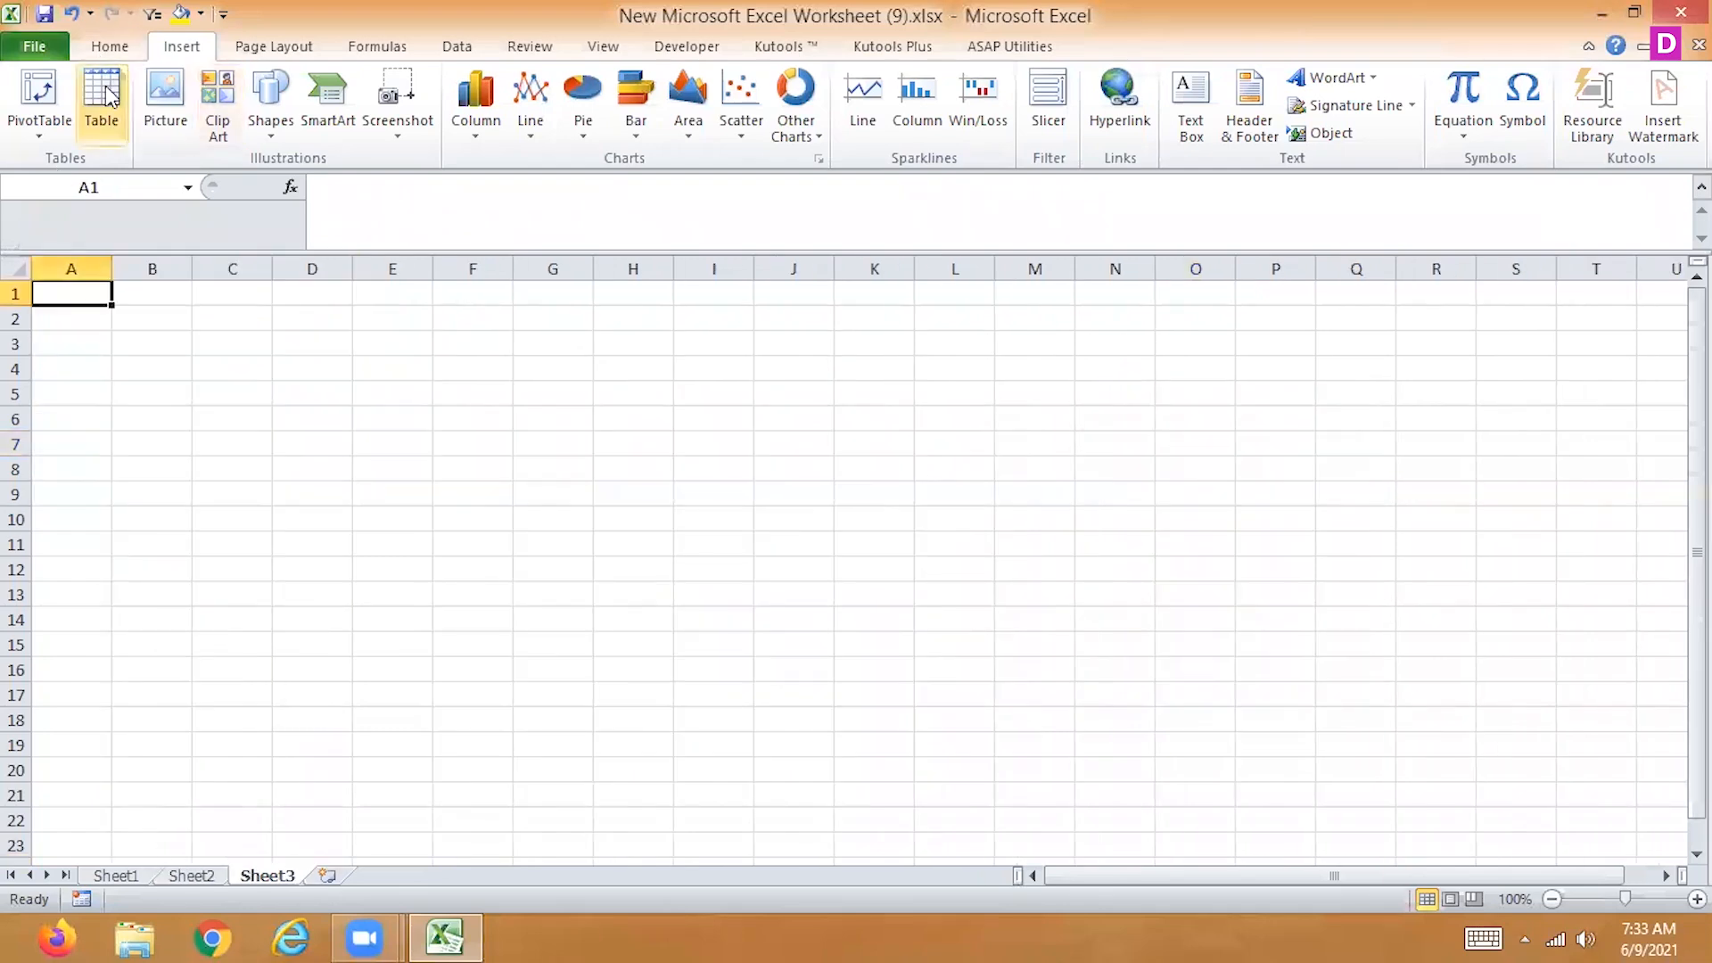
left_click(38, 90)
left_click(1034, 469)
left_click(1070, 496)
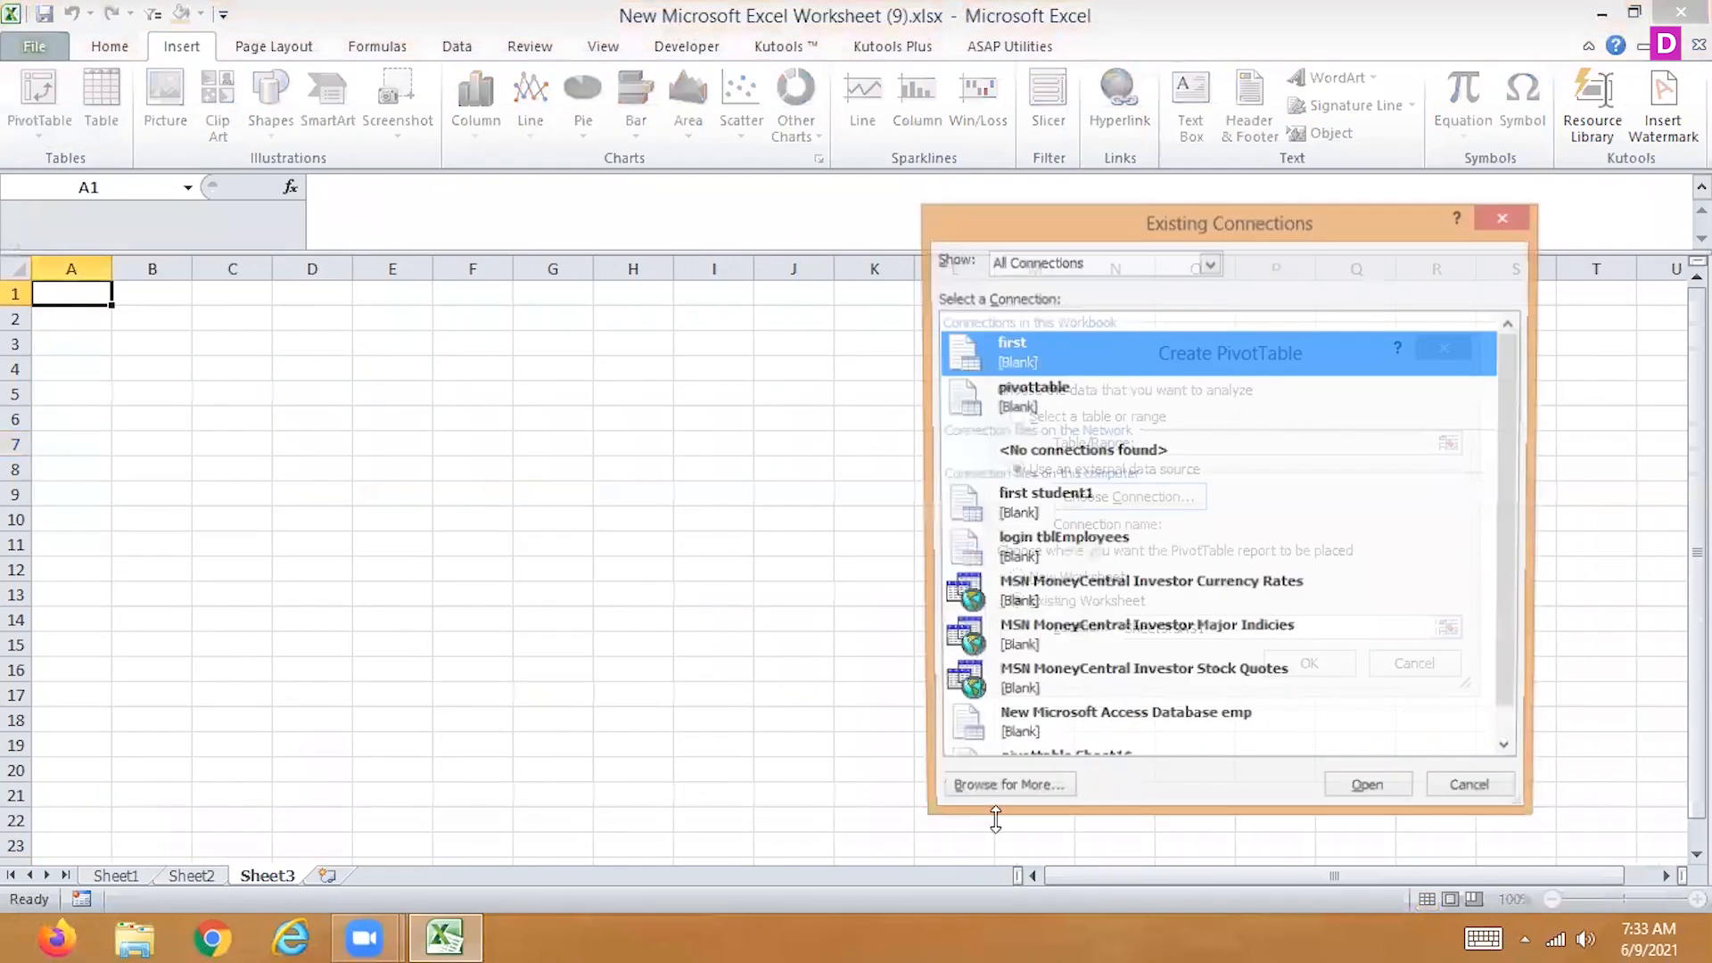
Browse to the Desktop and choose pivottable1.txt as the data source for the PivotTable
left_click(1002, 795)
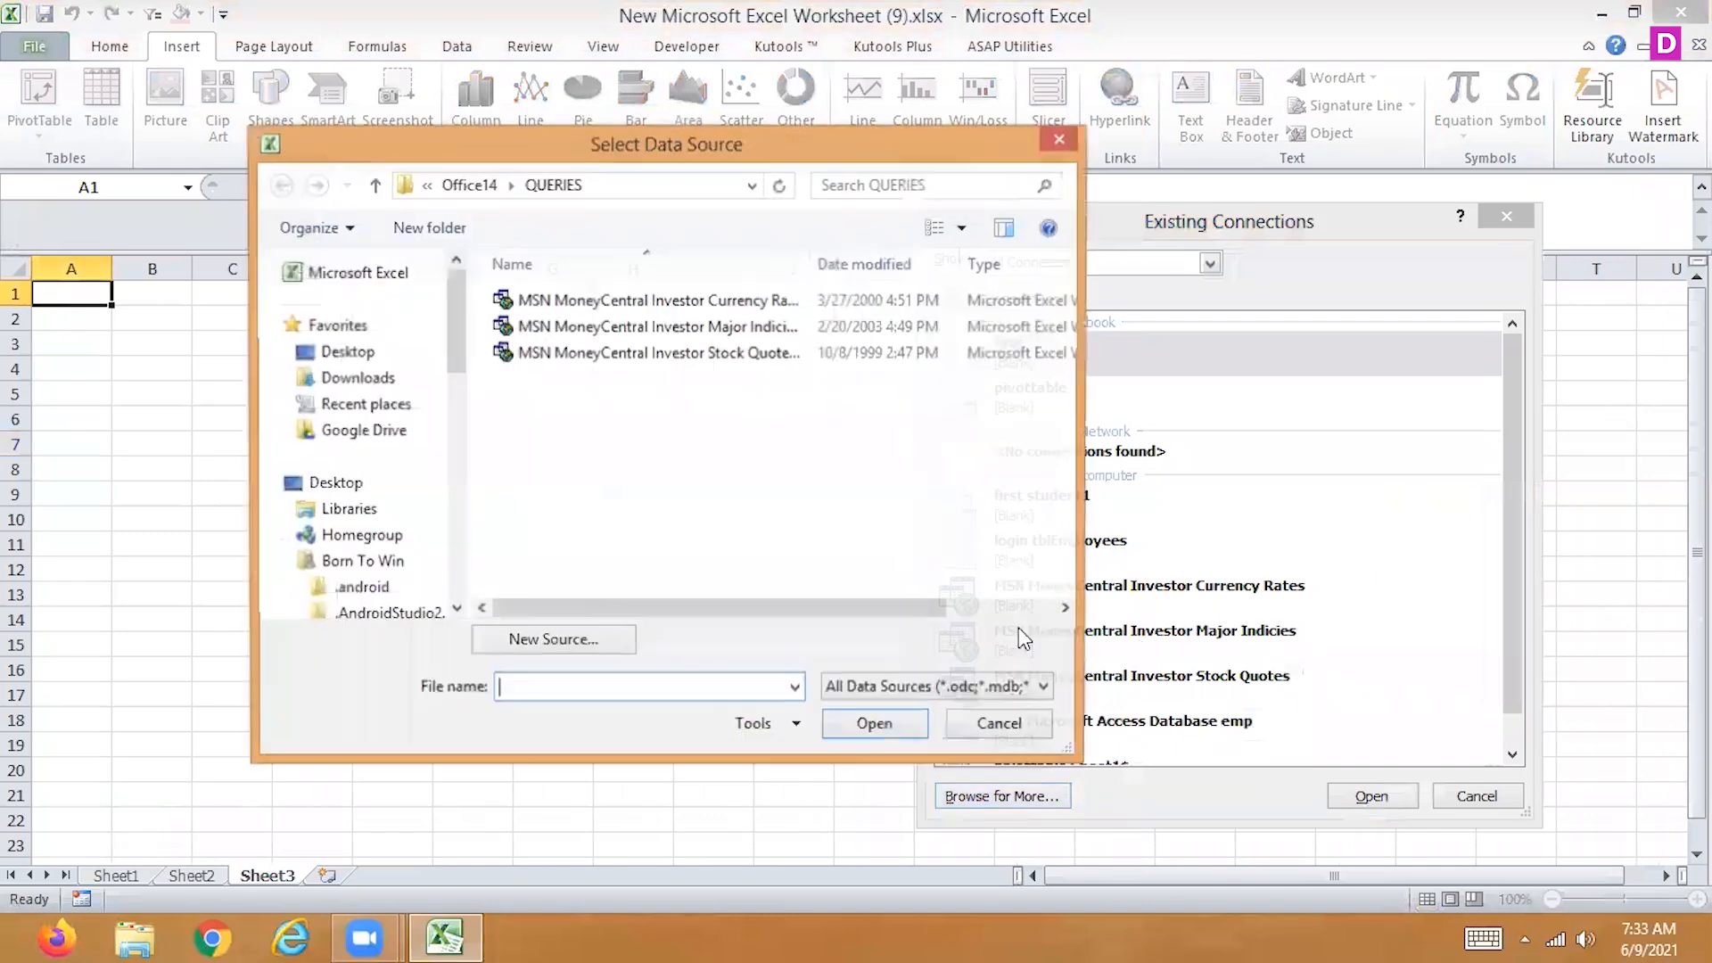
left_click(346, 351)
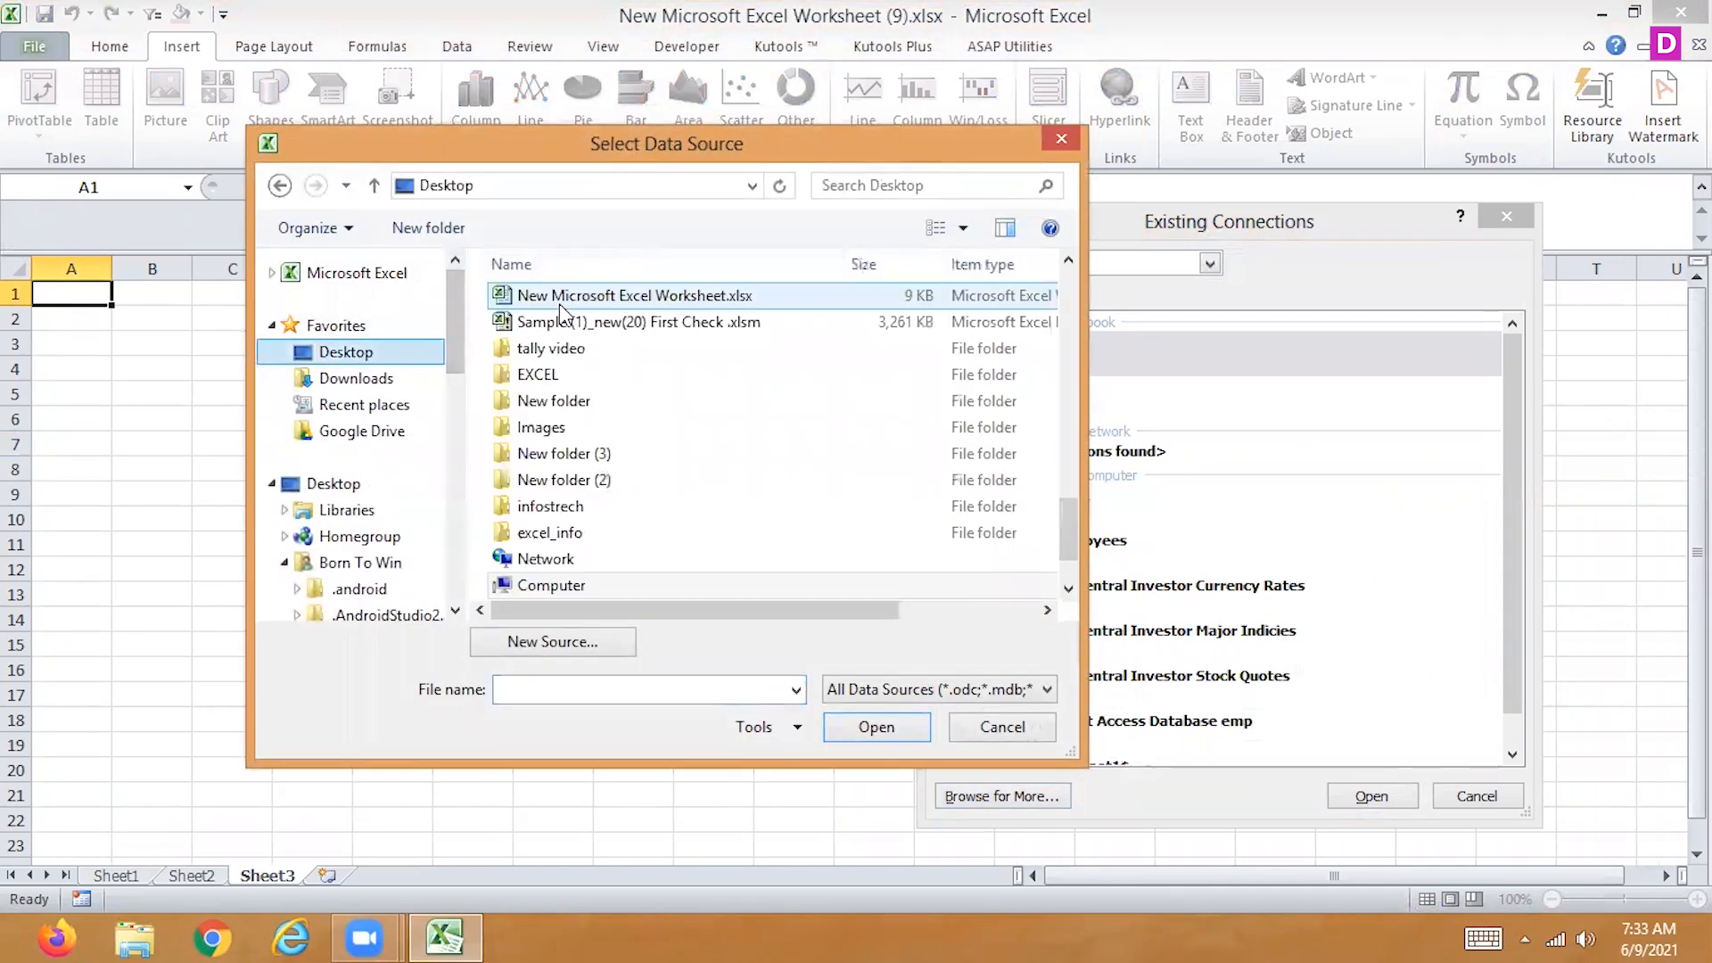
left_click(561, 303)
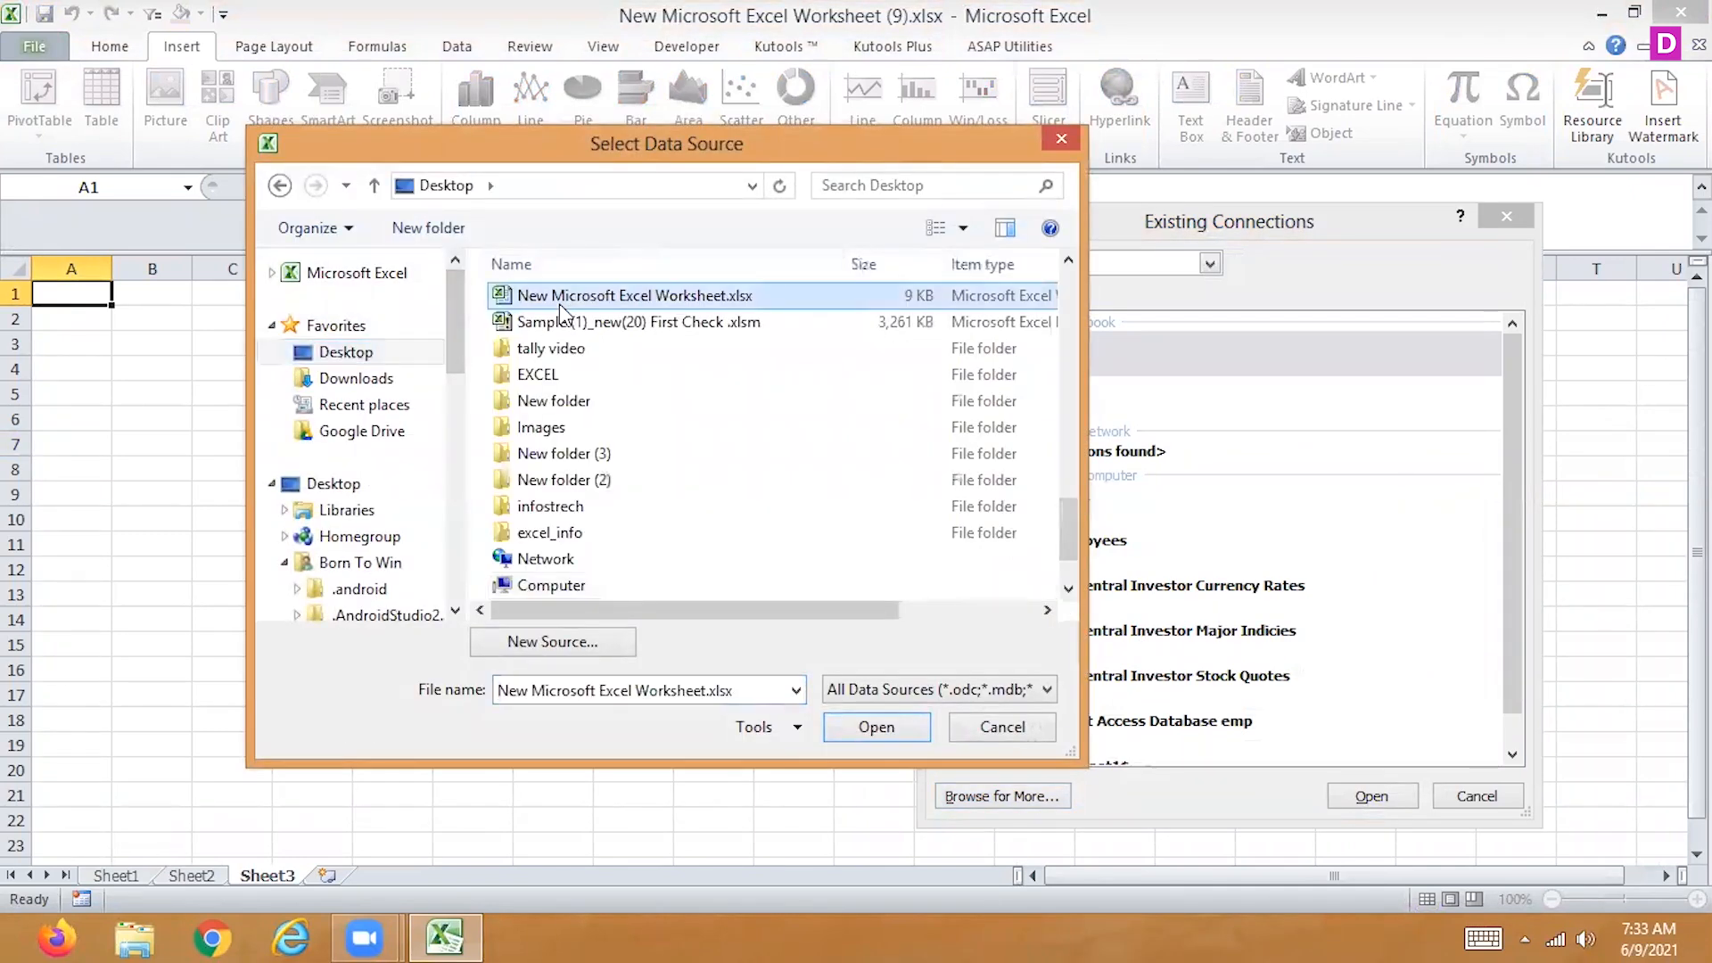
scroll(559, 303, "up", 15)
left_click(559, 303)
left_click(559, 303)
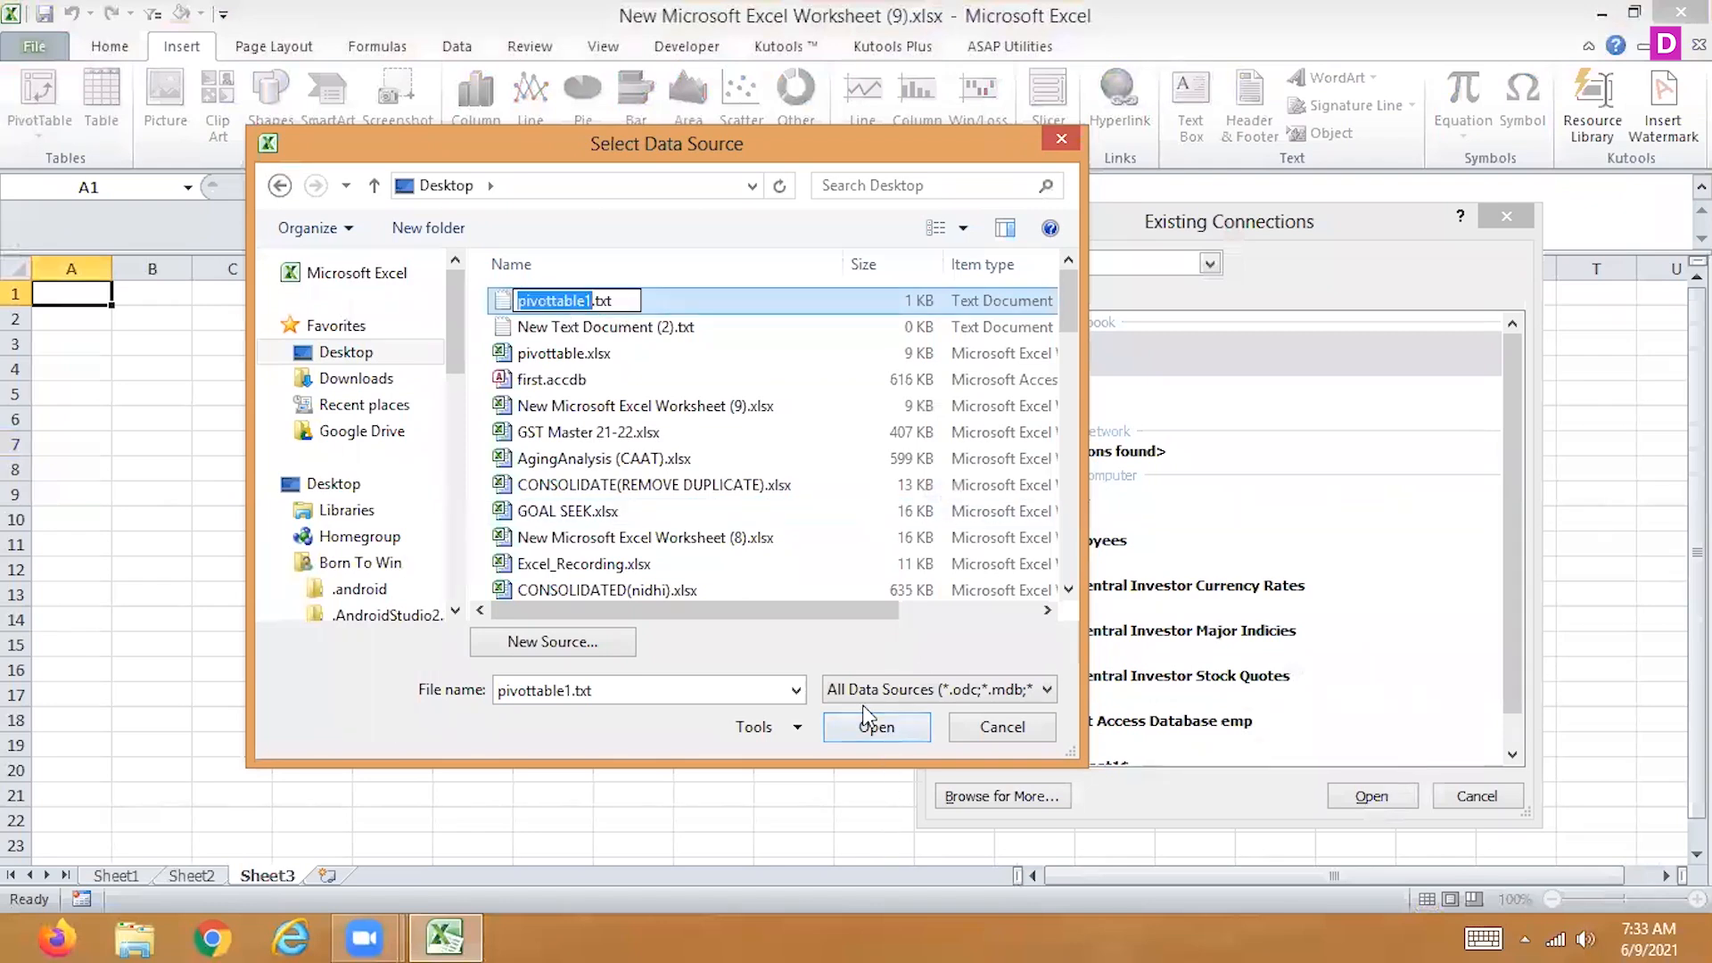
left_click(507, 305)
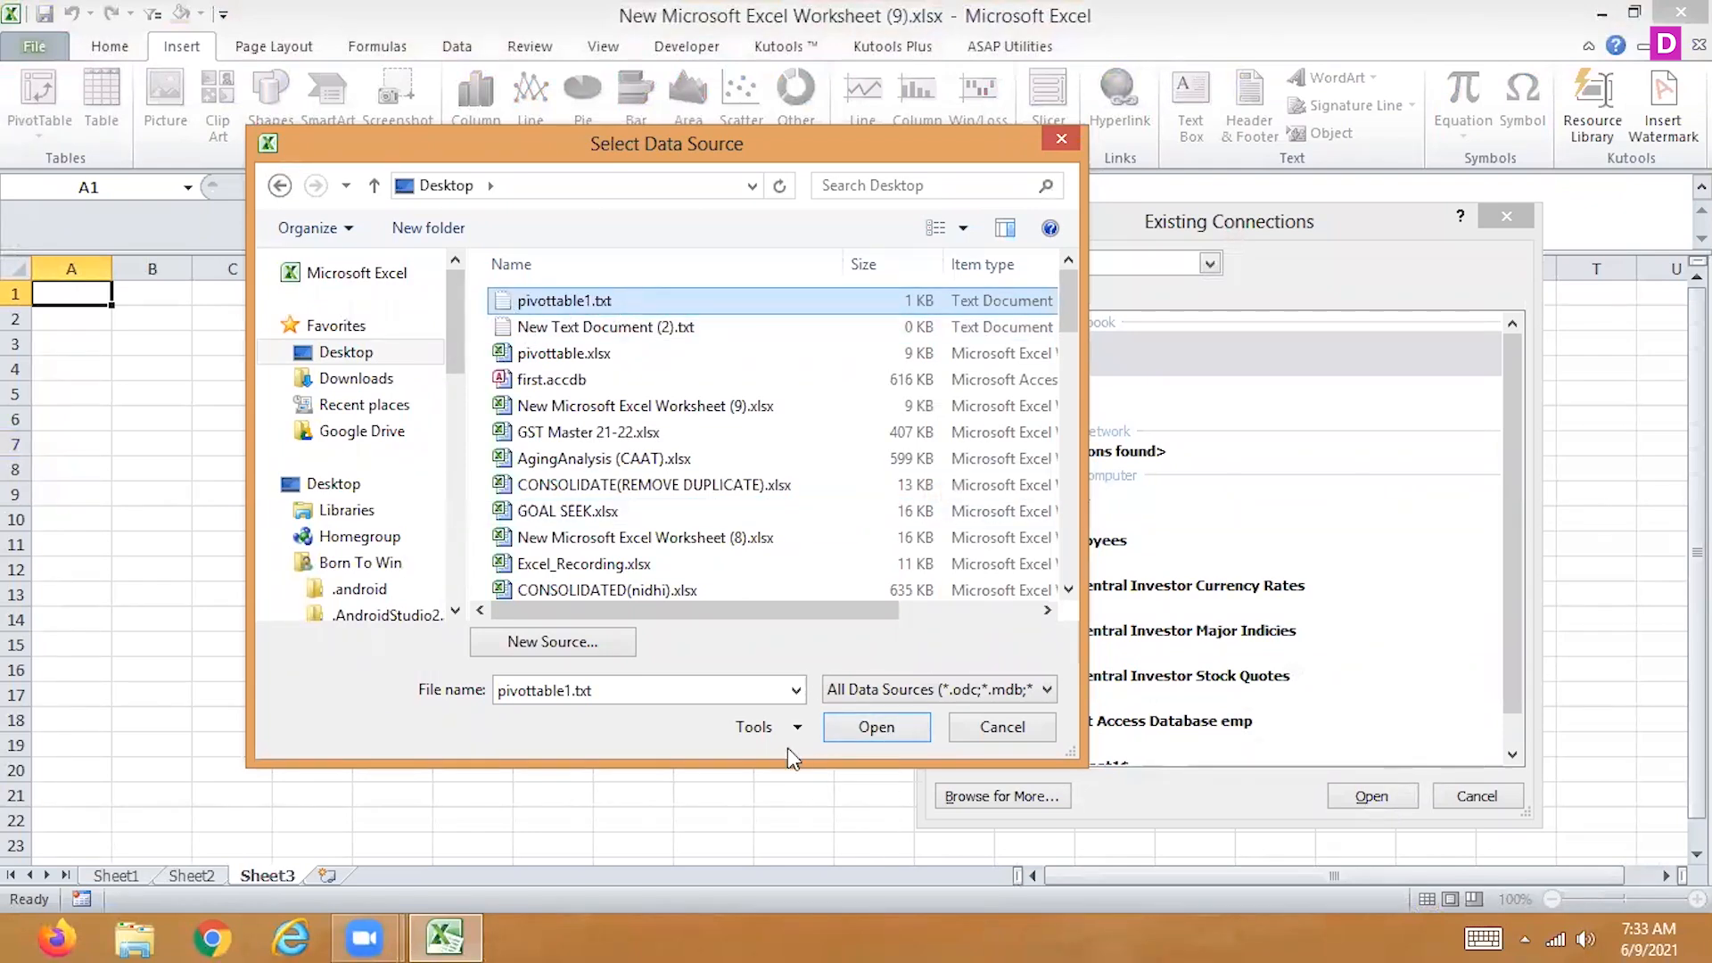
left_click(863, 720)
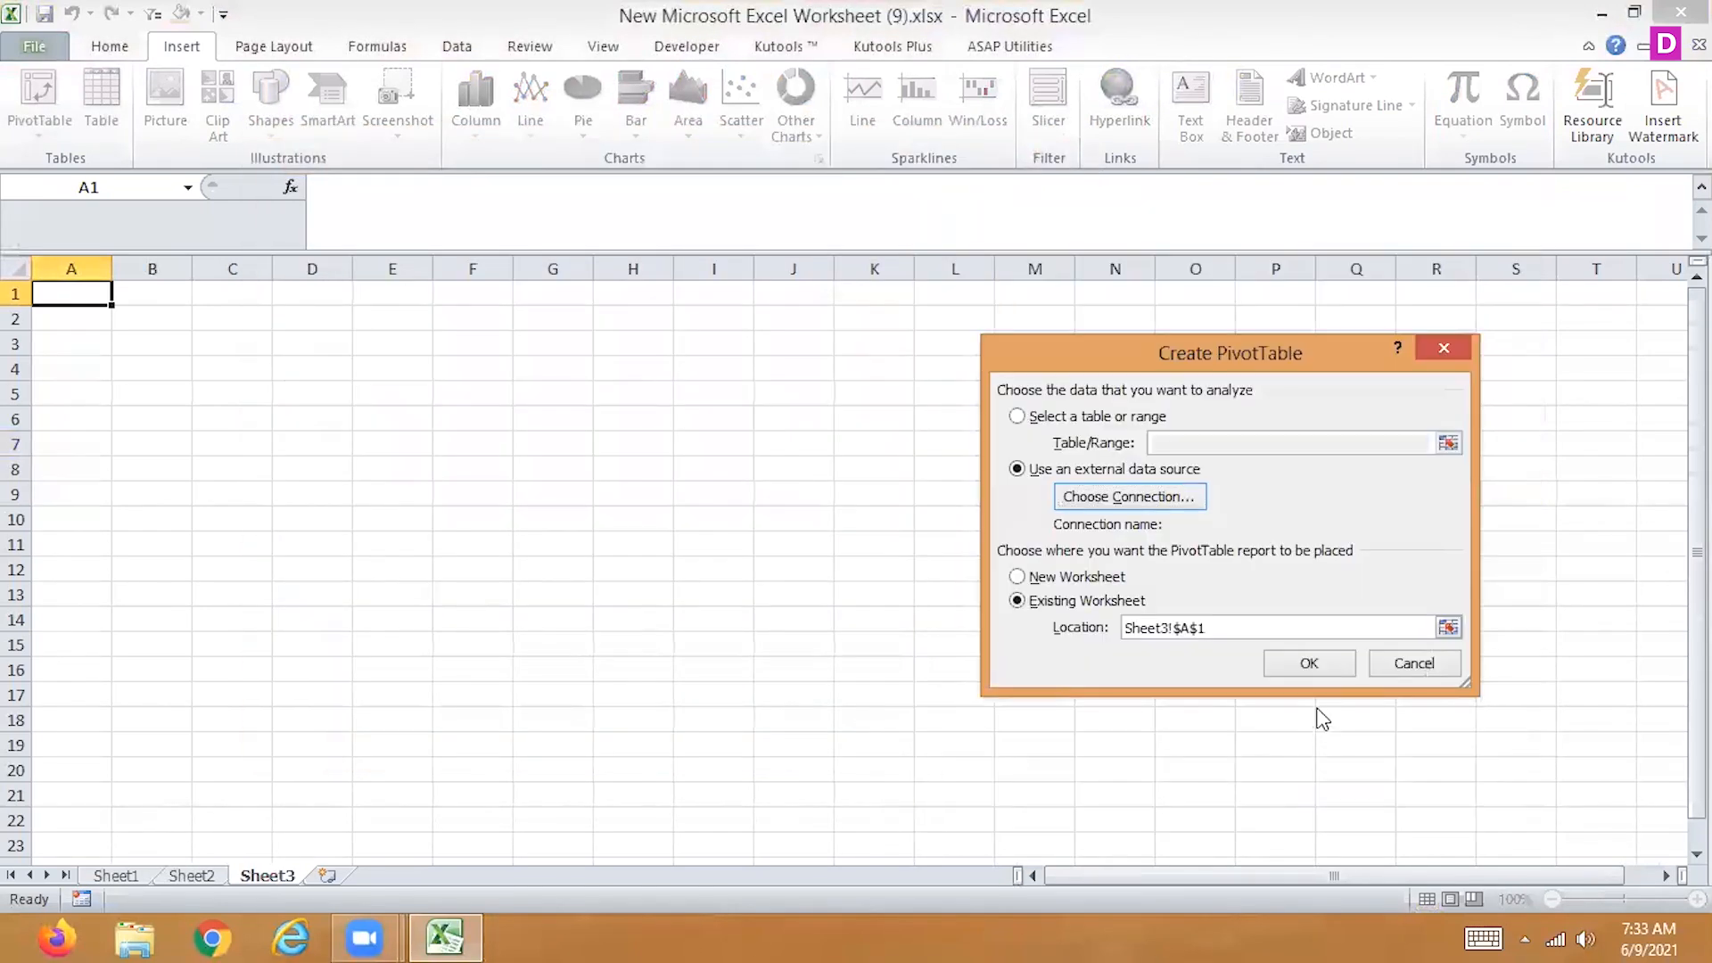
Try to import the text with Tab delimiters and General column format and create the PivotTable from it on Sheet3
left_click(1426, 747)
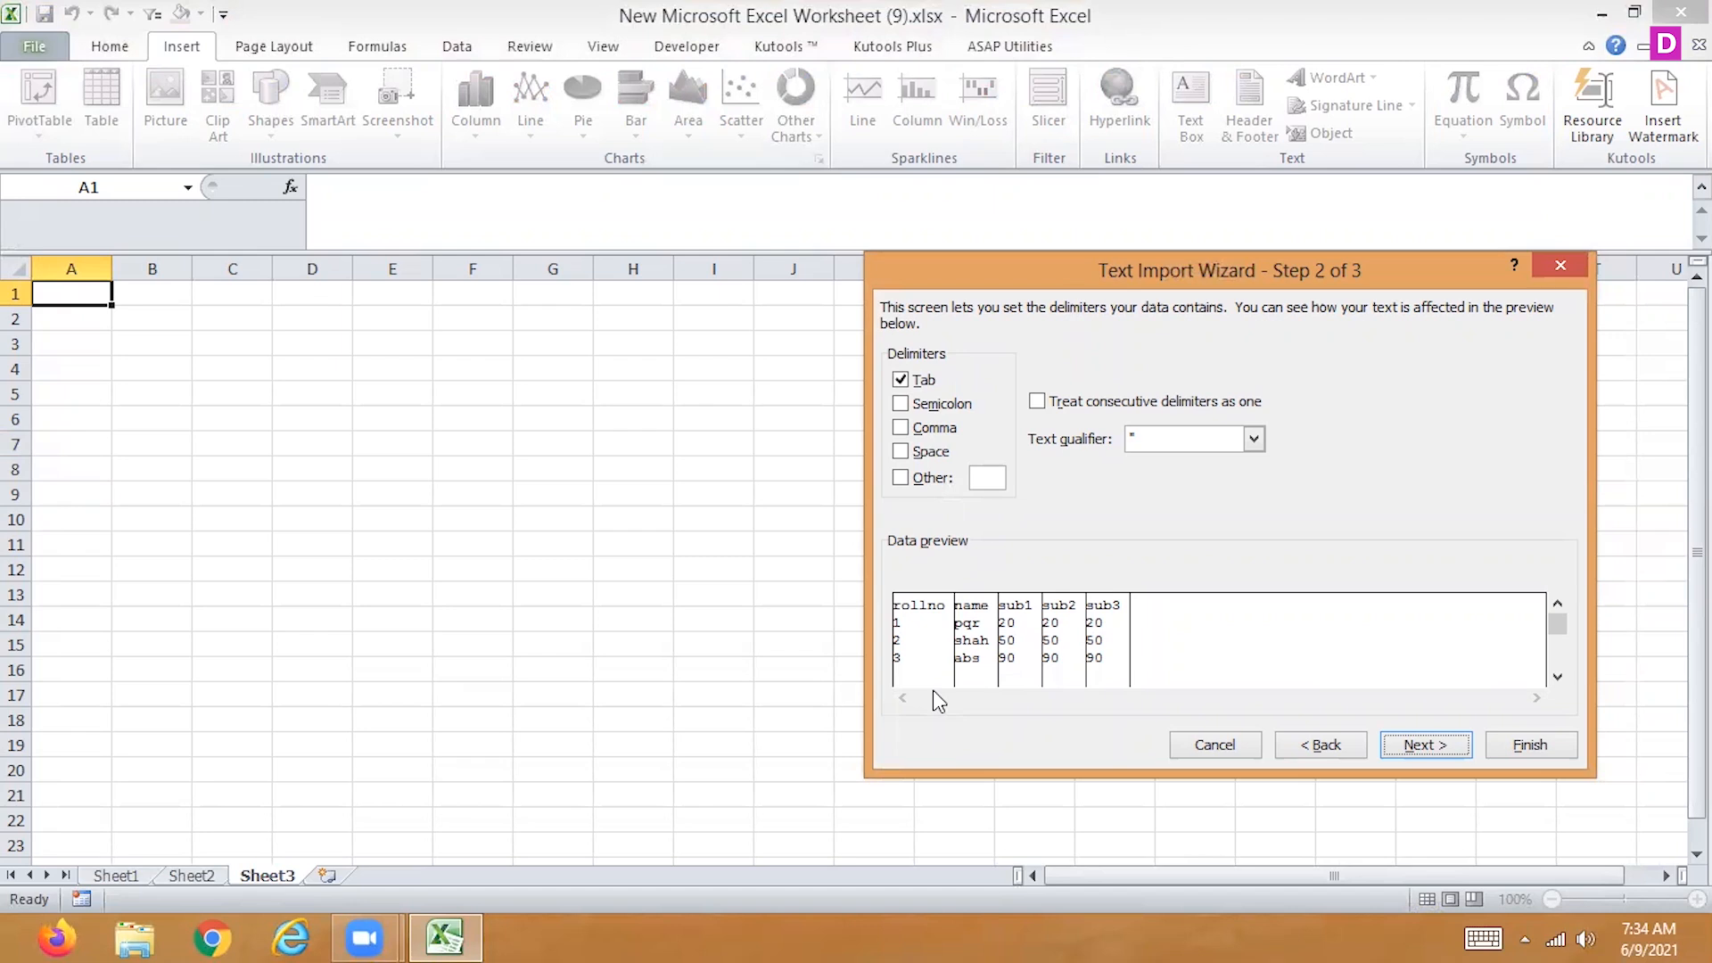
left_click(1421, 747)
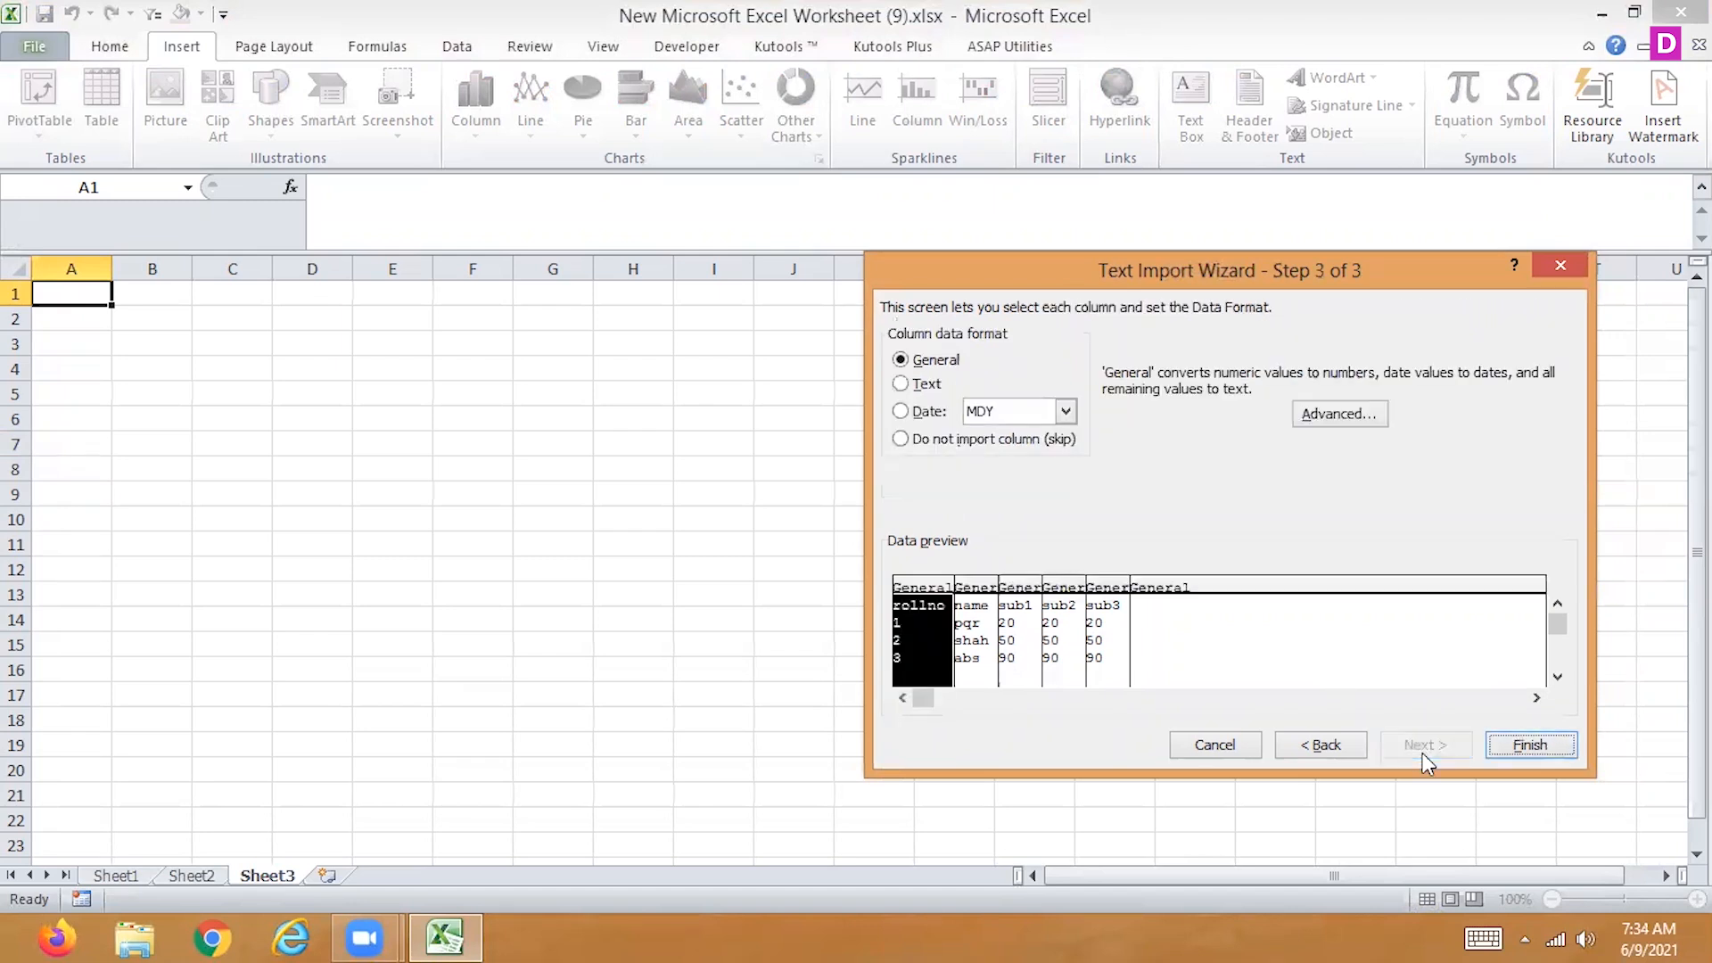
left_click(1530, 746)
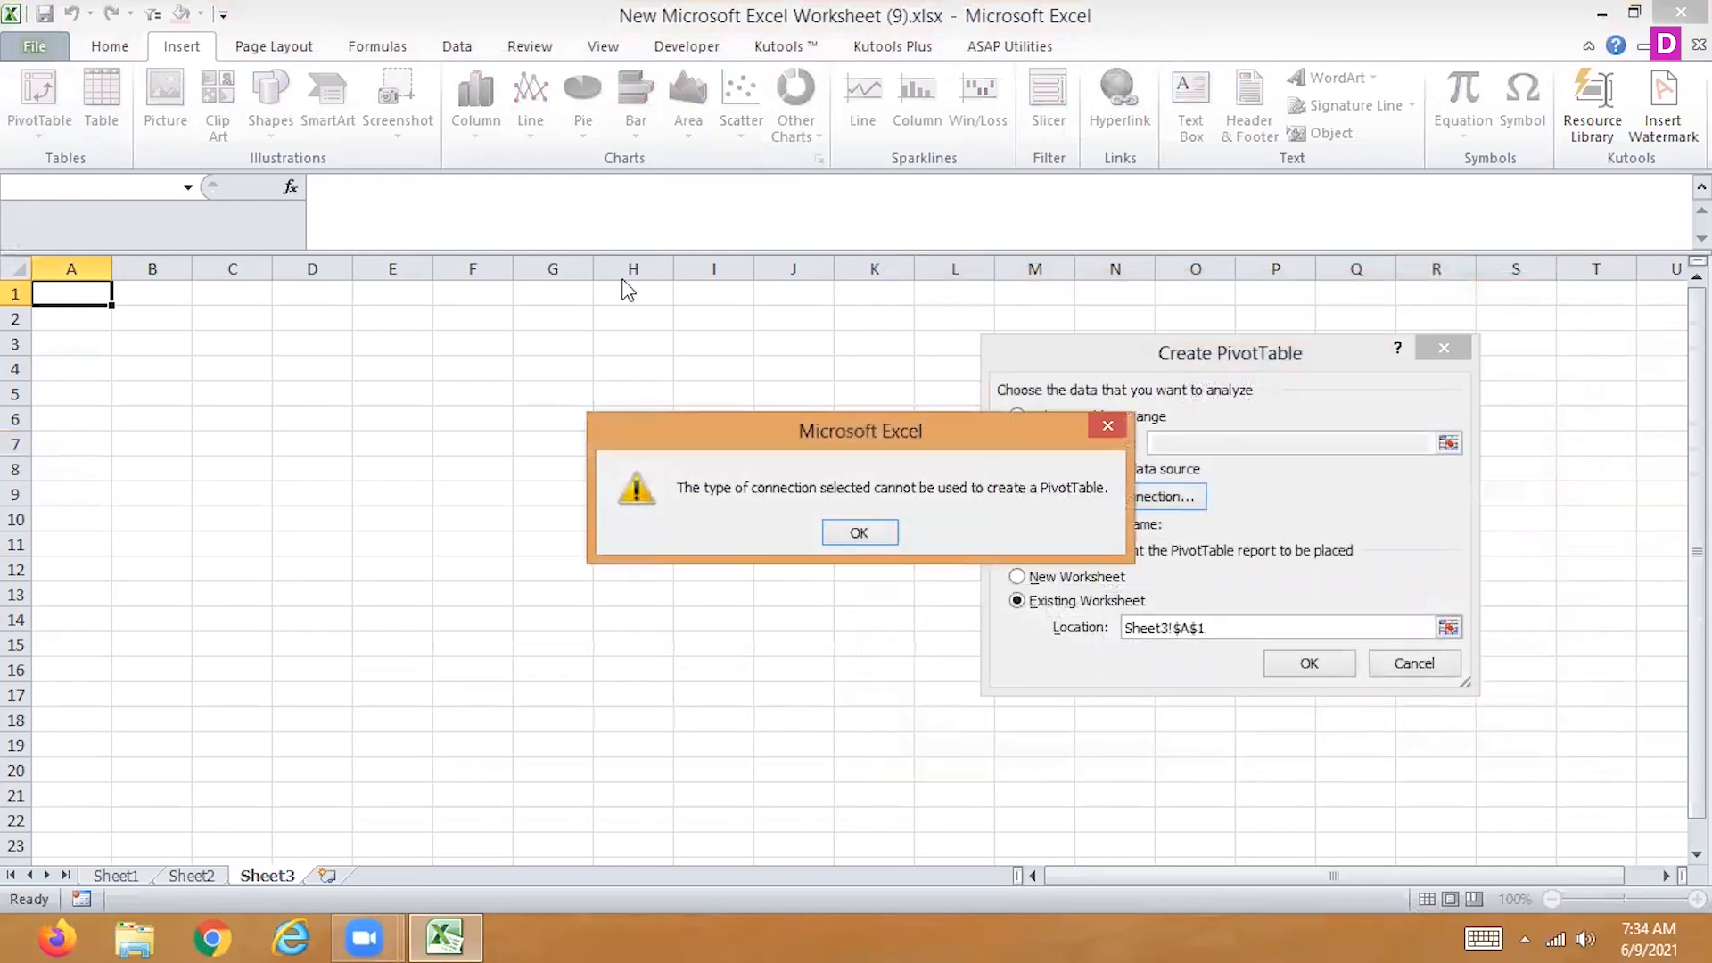
left_click(856, 534)
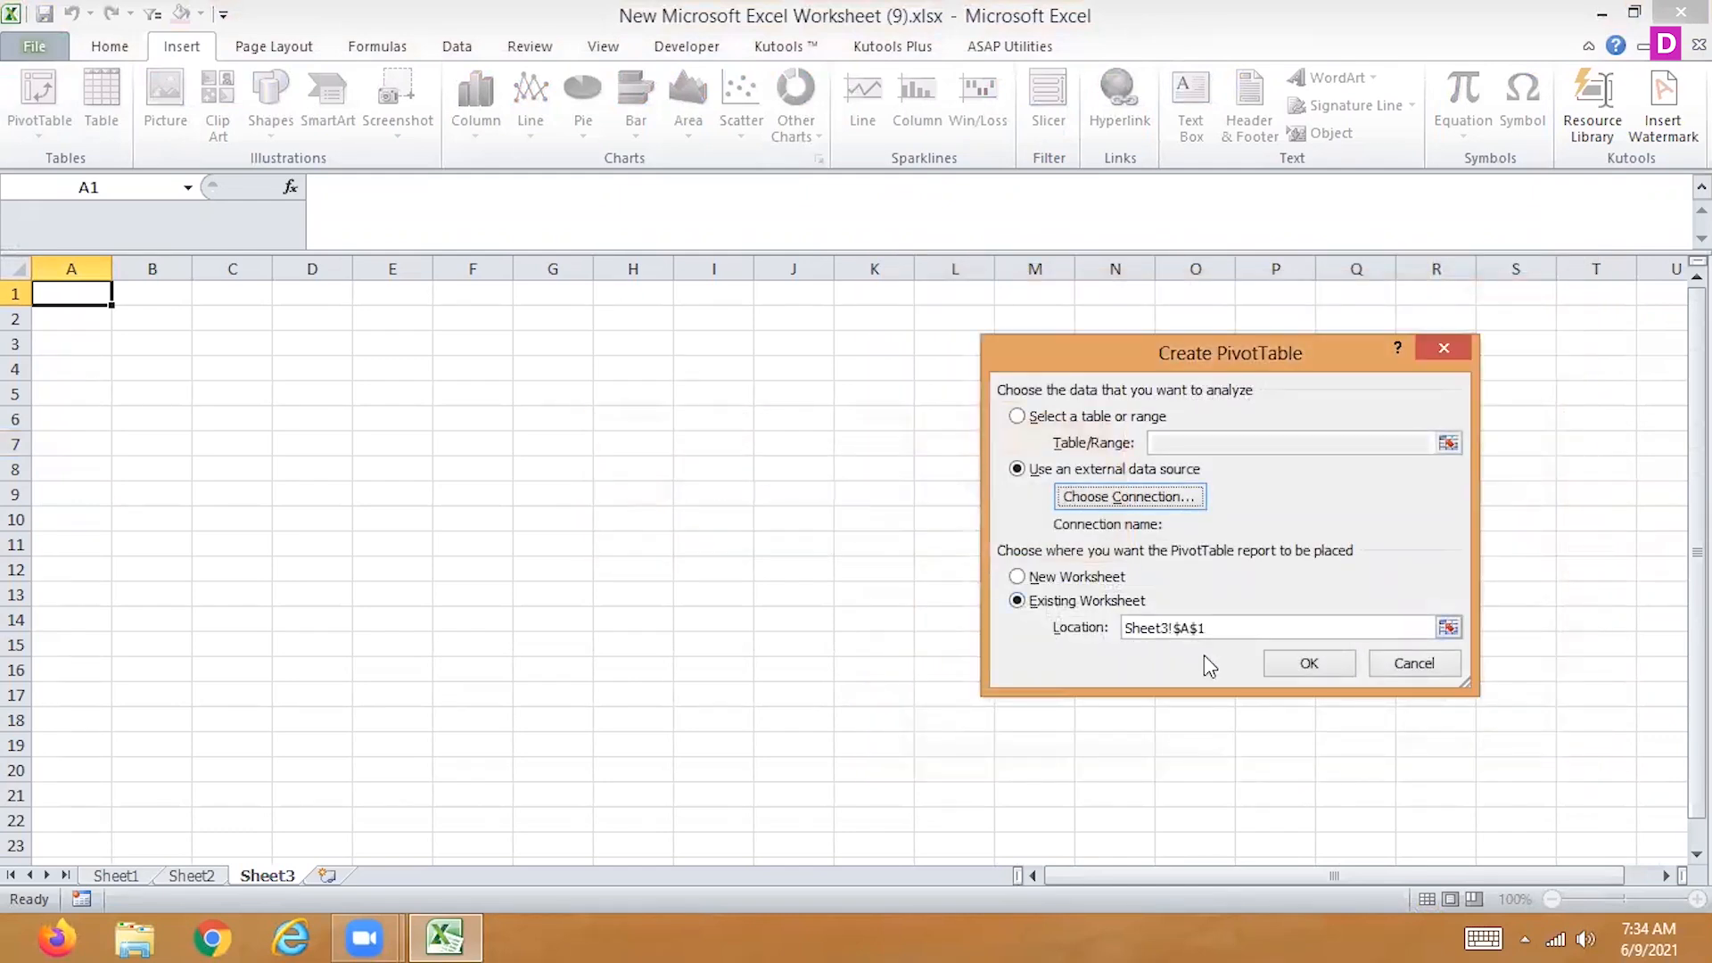
left_click(1304, 661)
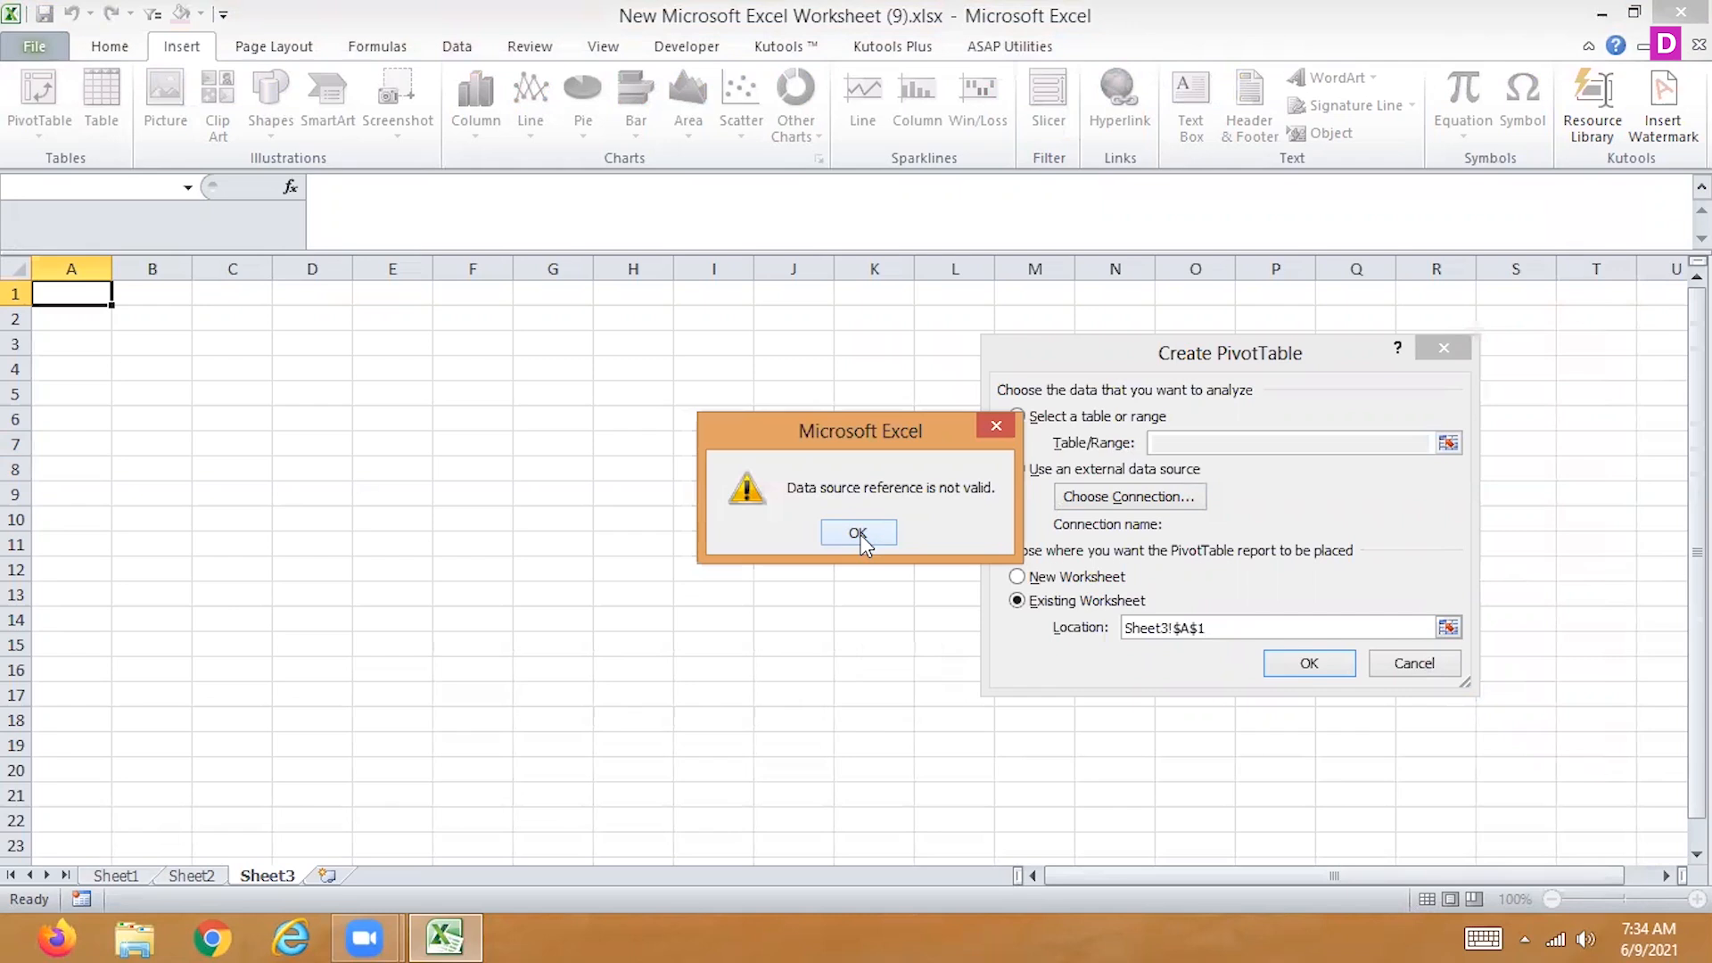
left_click(858, 533)
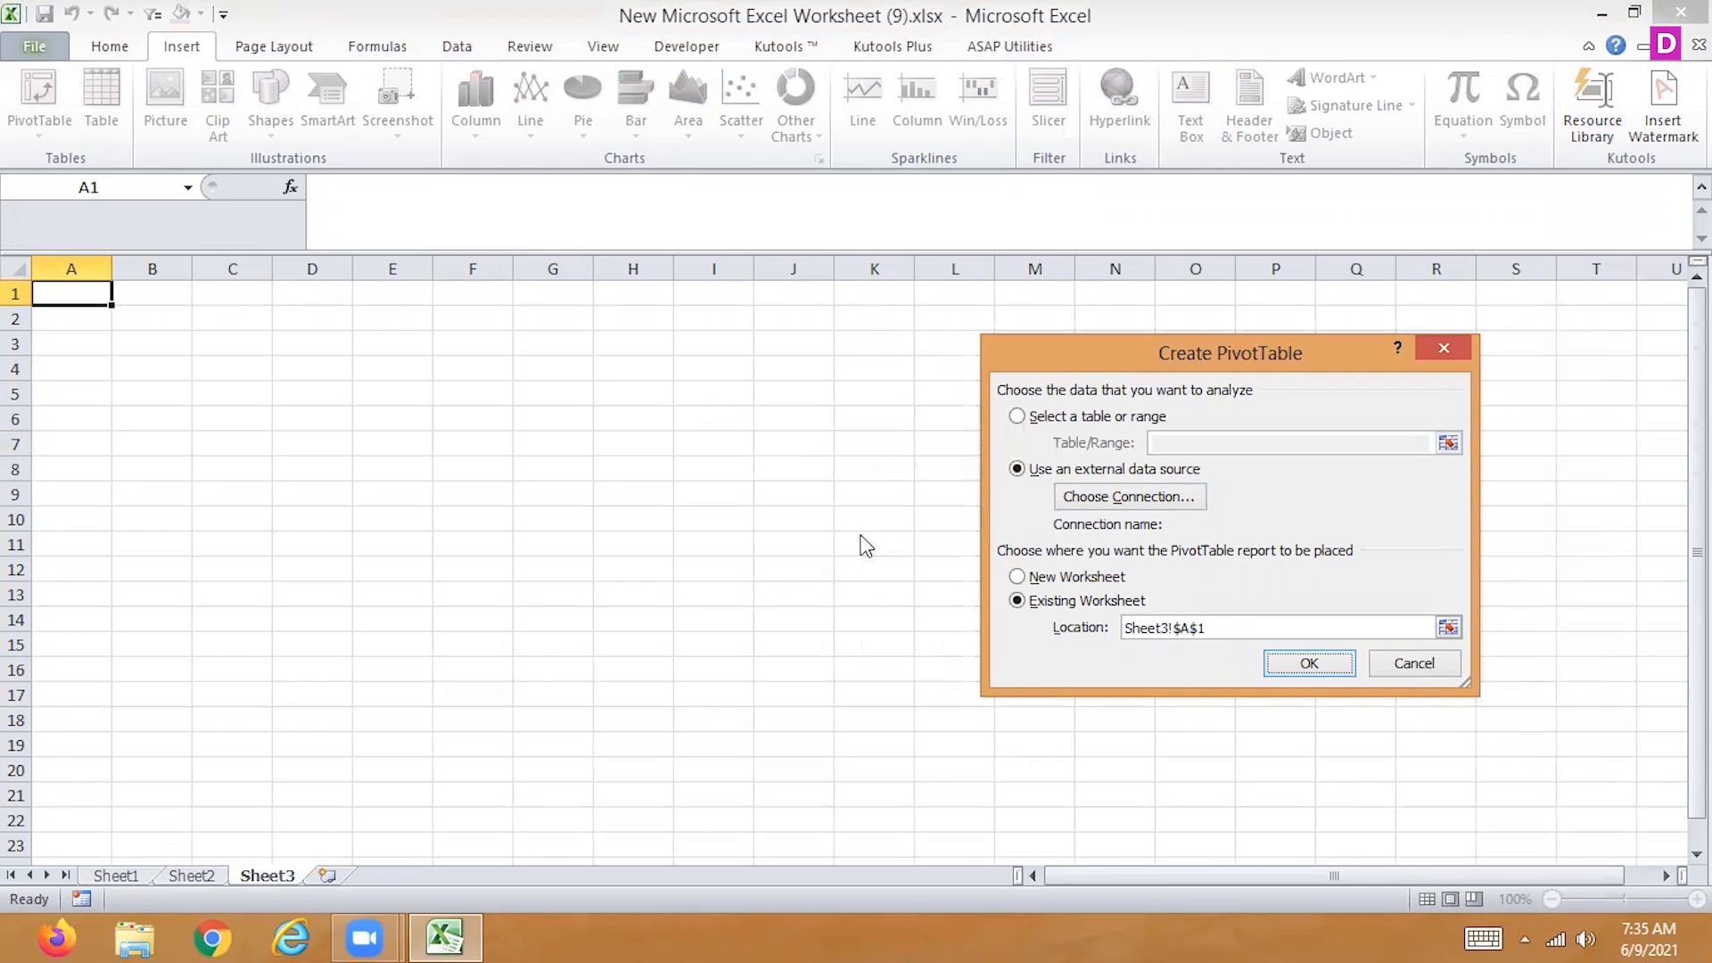
Review the files on the Desktop that are offered as data sources, and leave the file selection without choosing one
left_click(1152, 505)
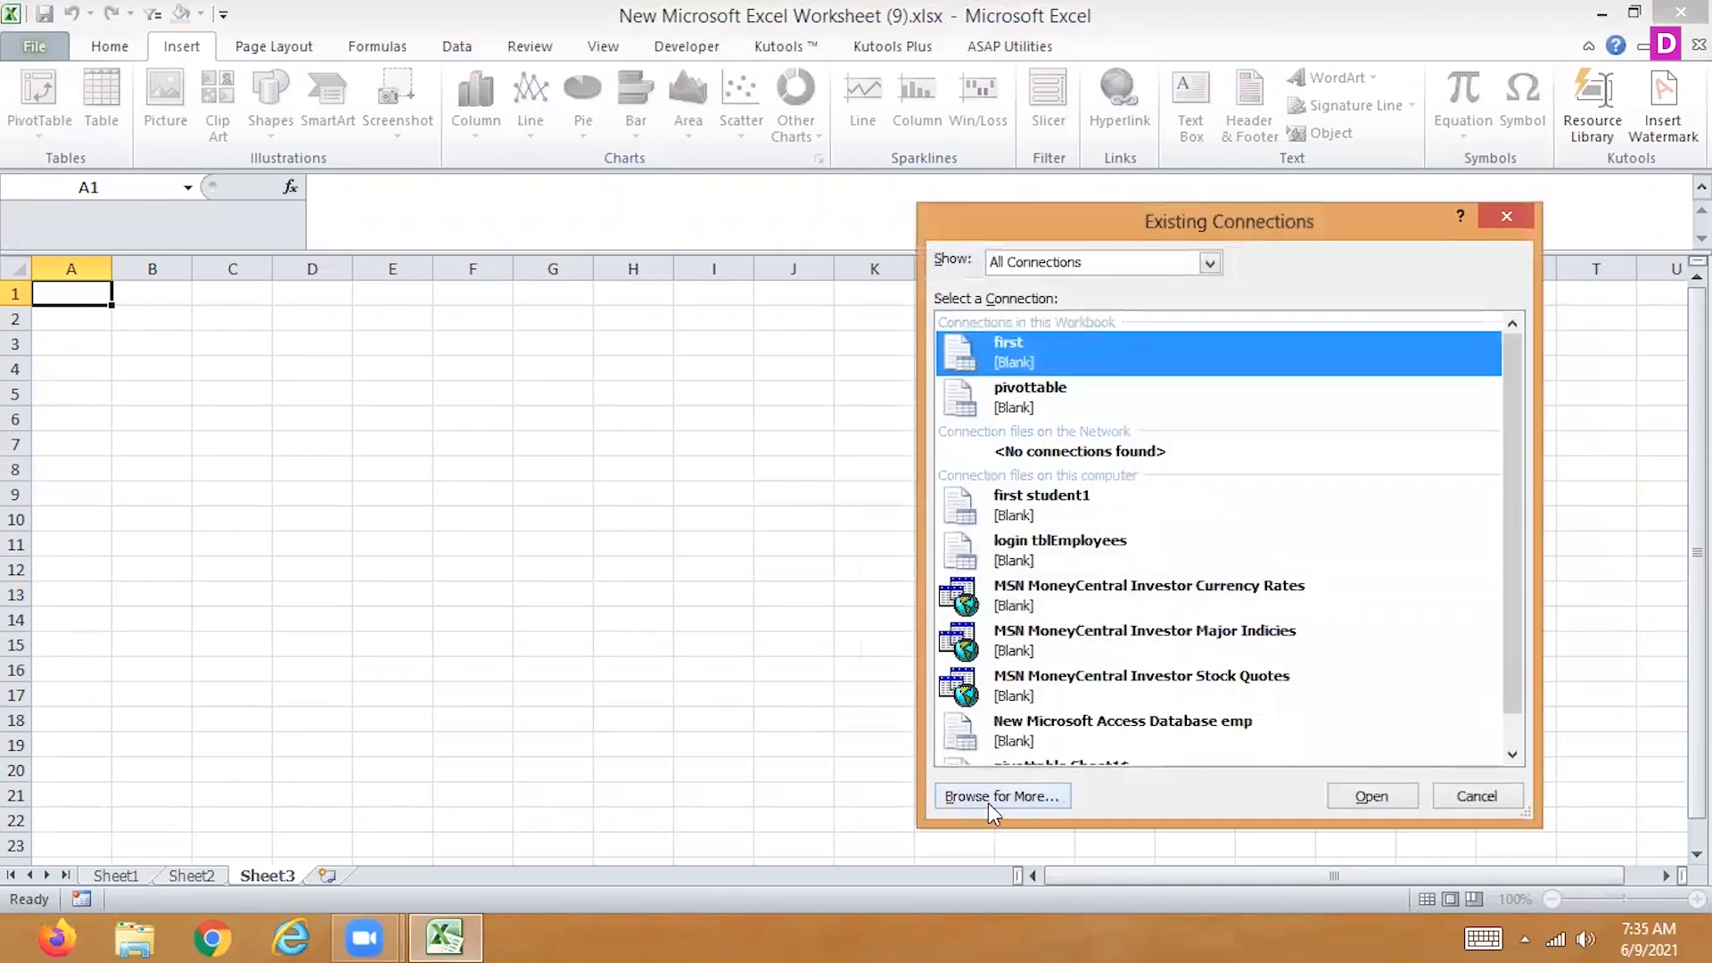
left_click(999, 798)
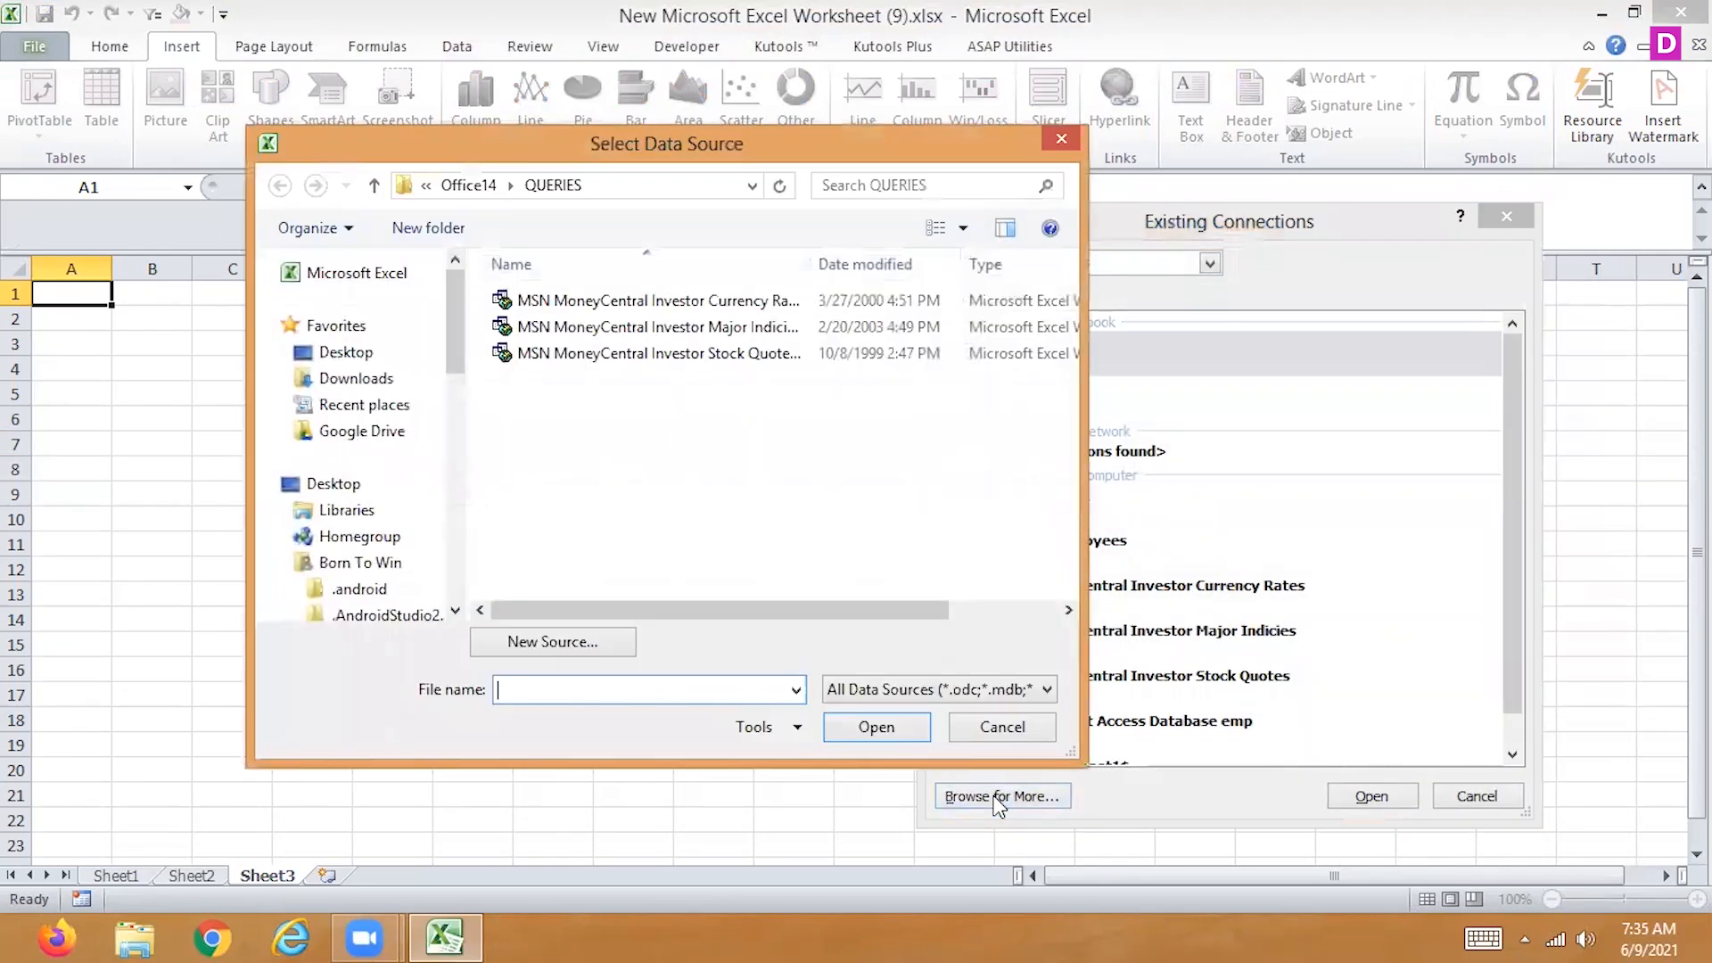
left_click(334, 353)
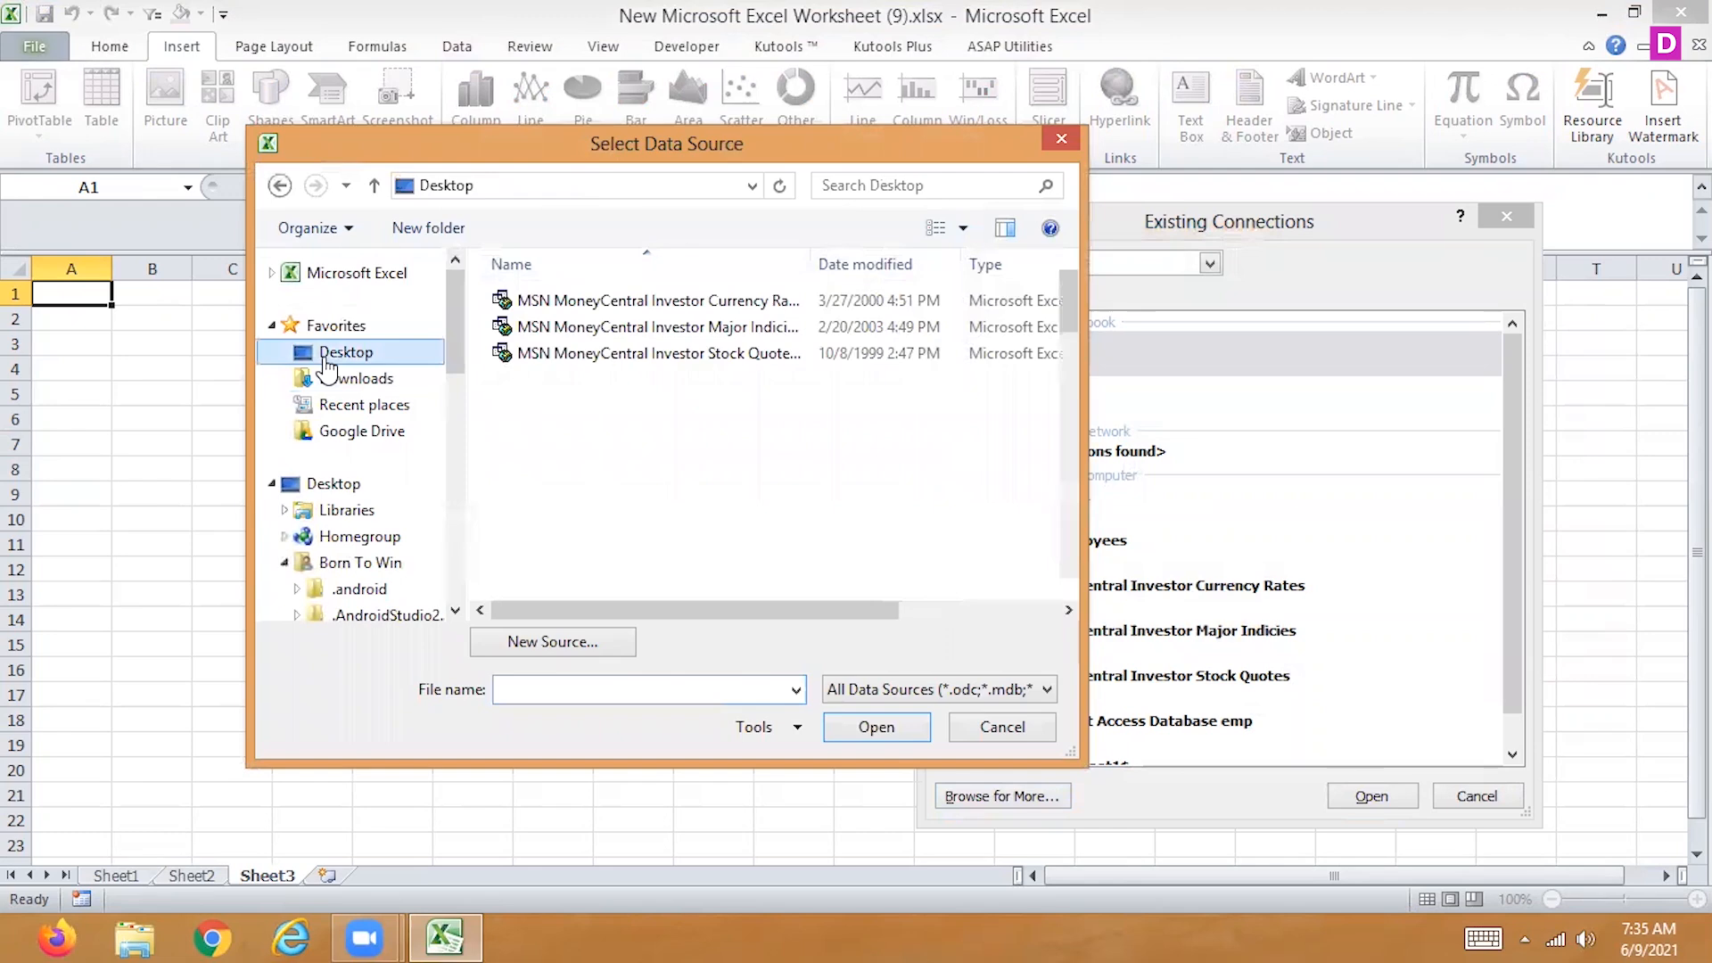
scroll(1069, 364, "up", 15)
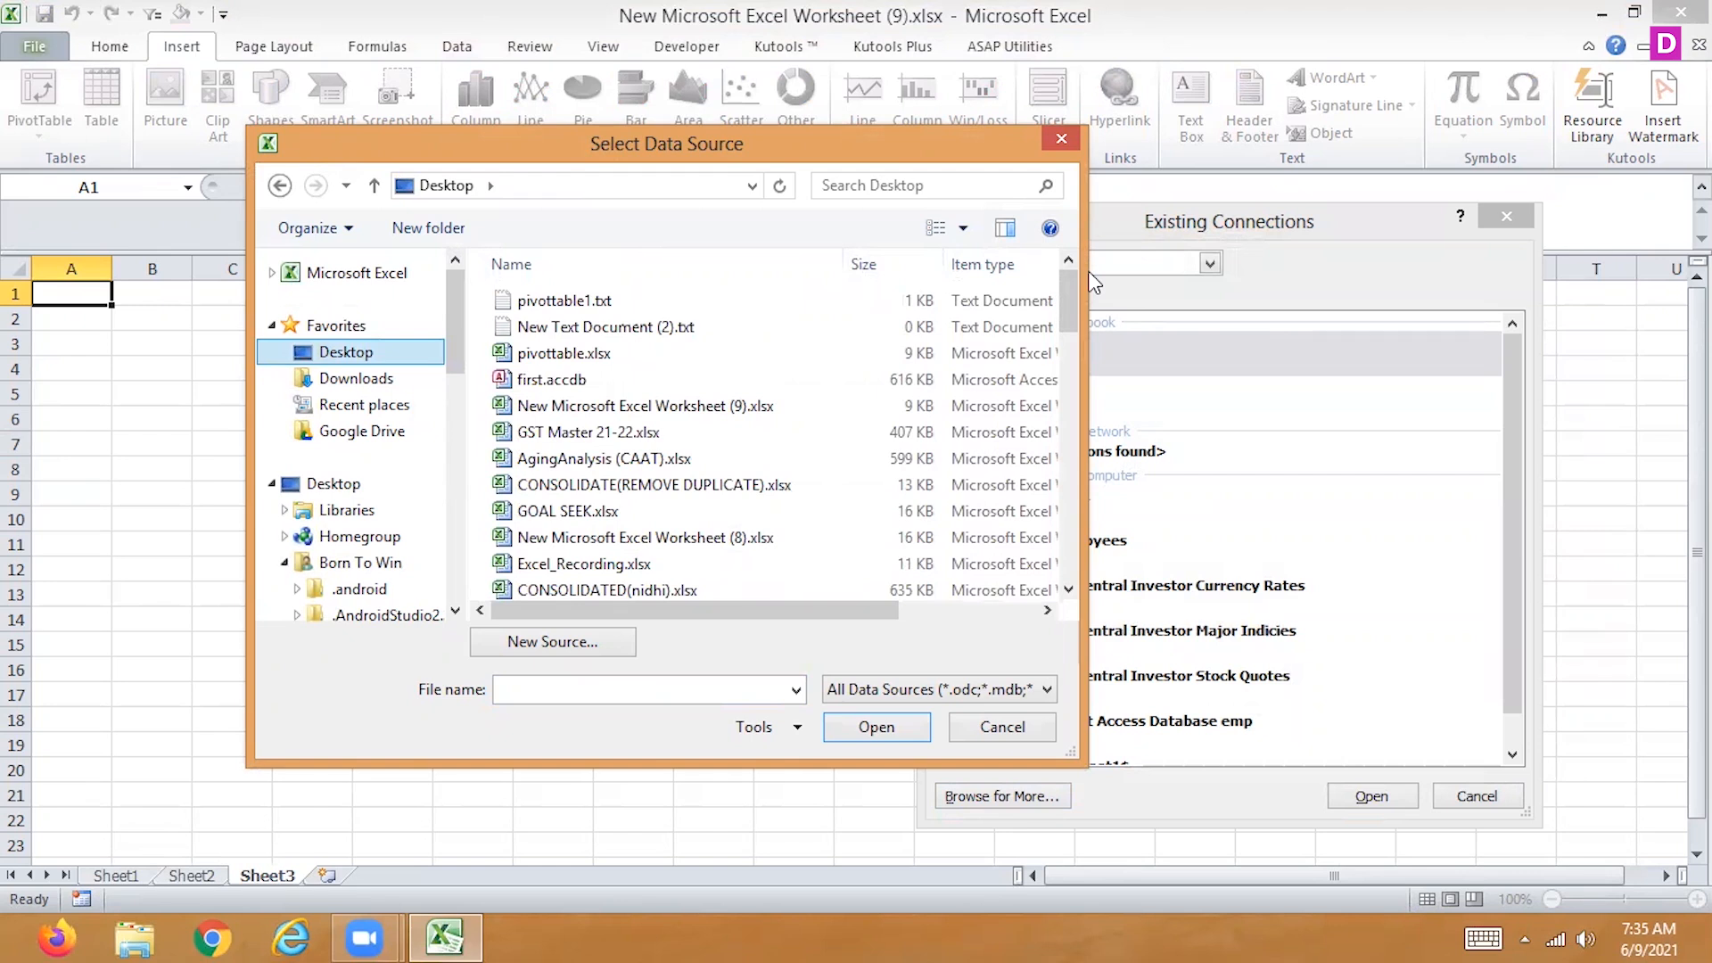
left_click(1002, 727)
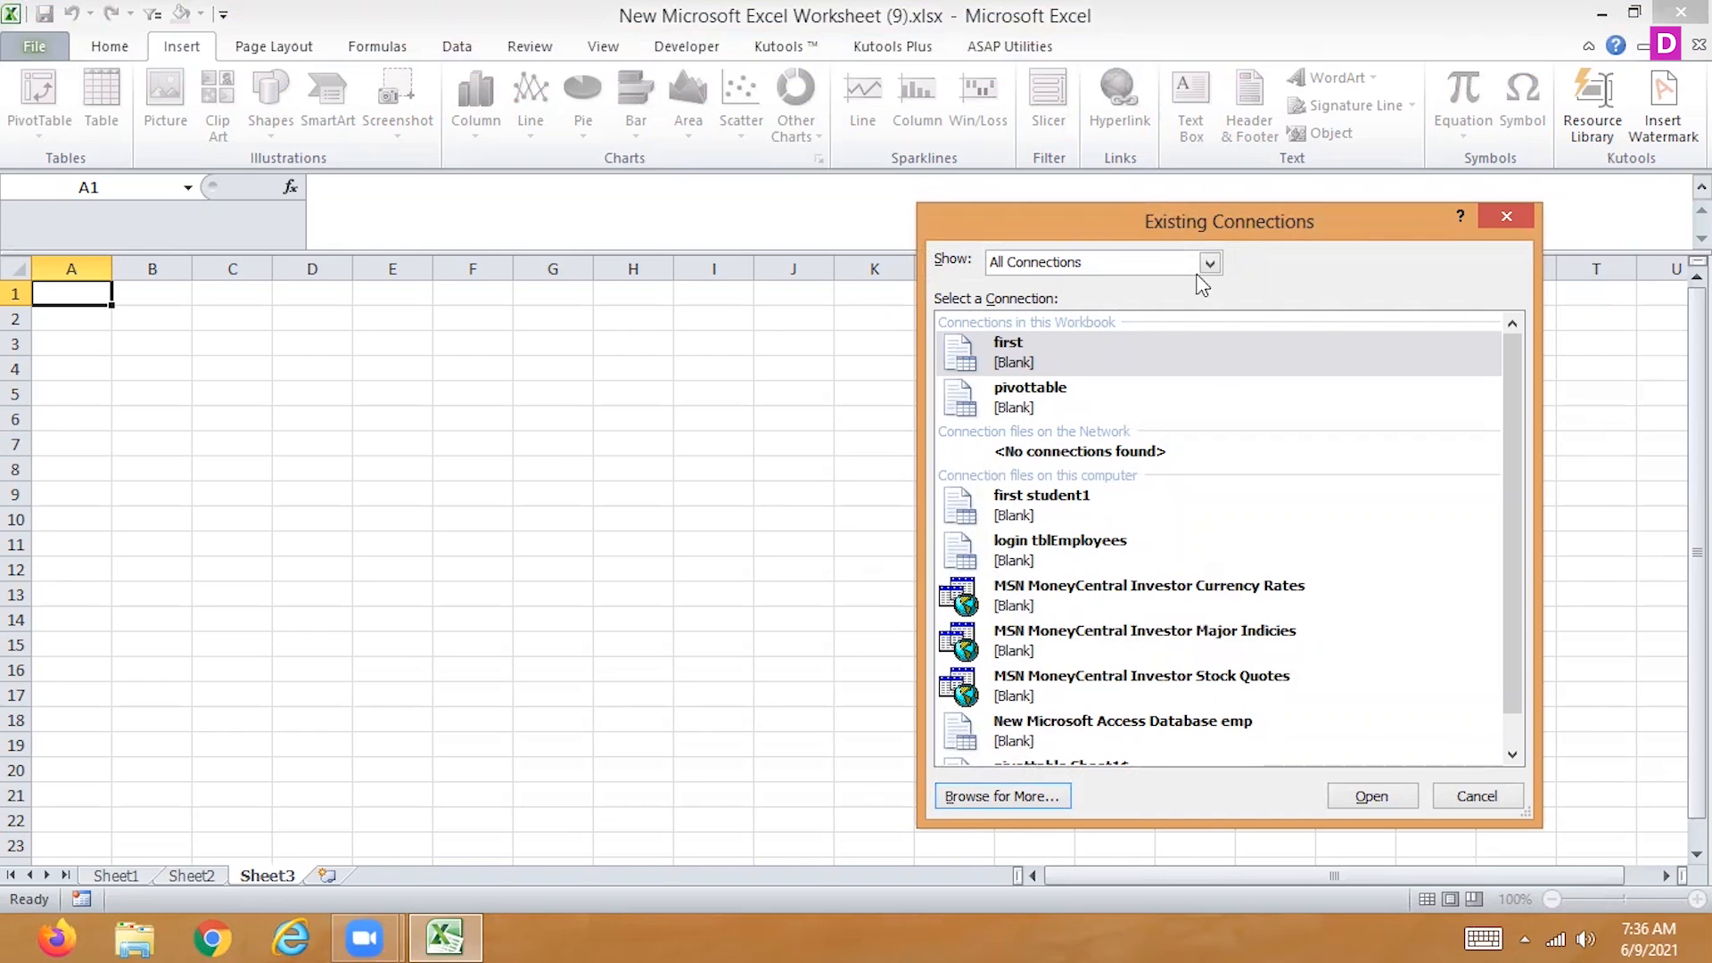
Look over the first and pivottable connections stored in the workbook, and cancel creating the PivotTable
left_click(1067, 389)
left_click(1081, 364)
left_click(1067, 398)
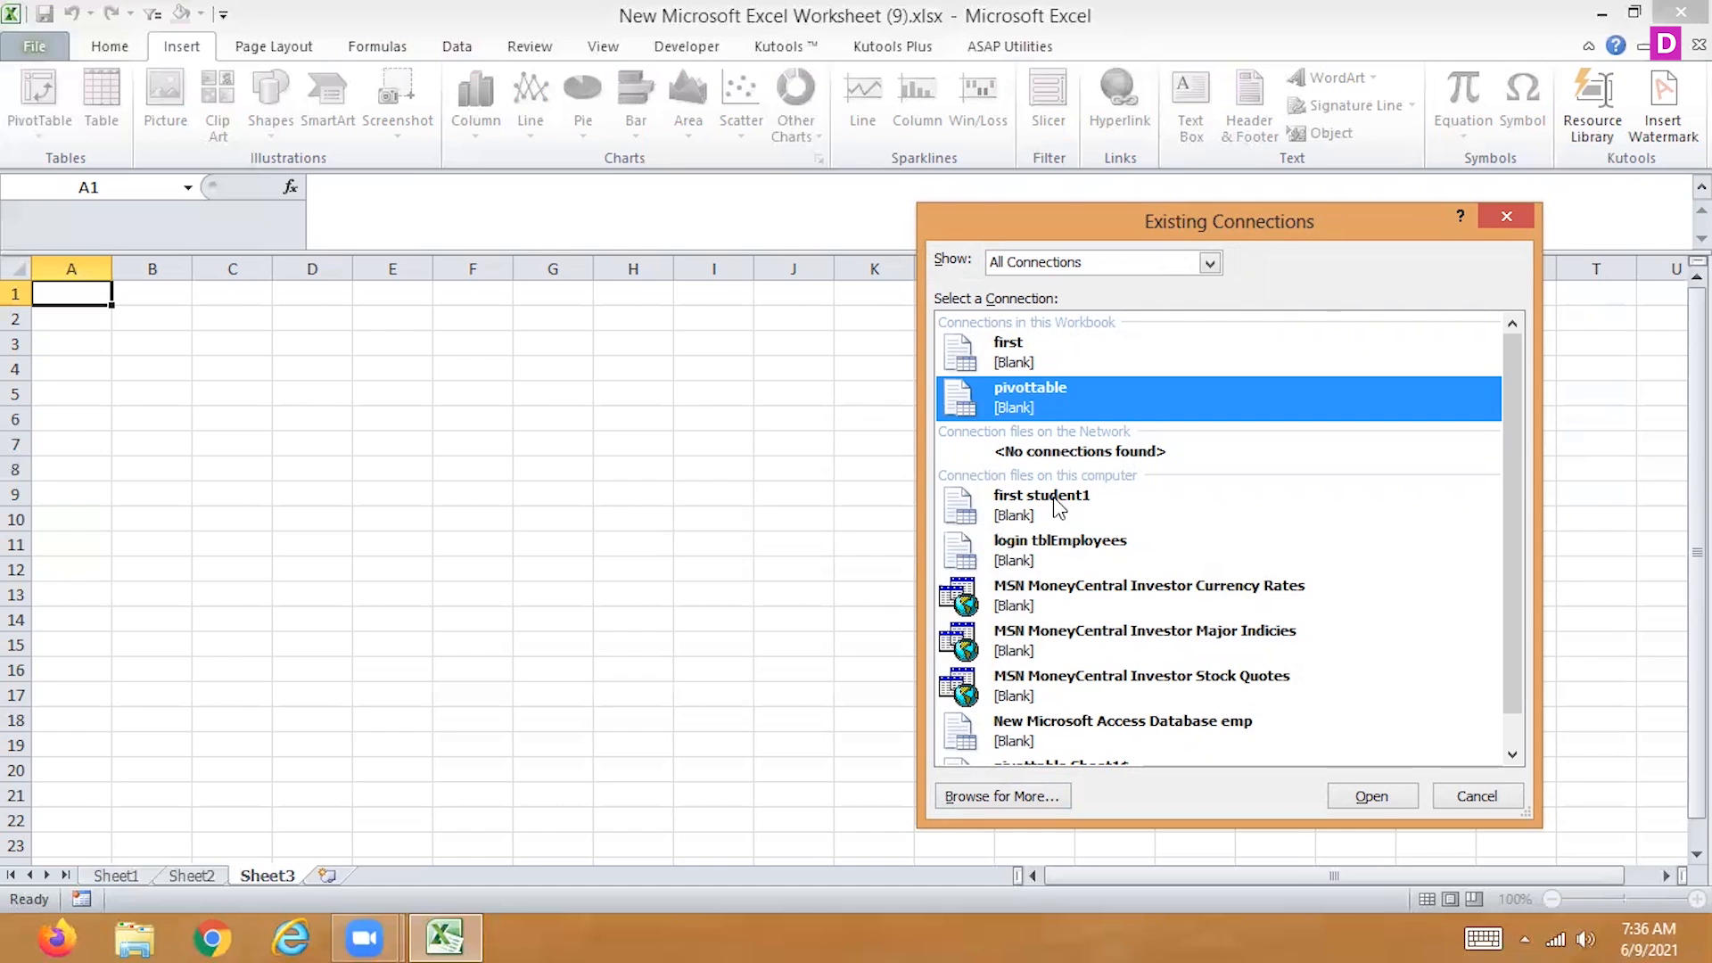
left_click(1022, 359)
left_click(1024, 397)
left_click(1646, 934)
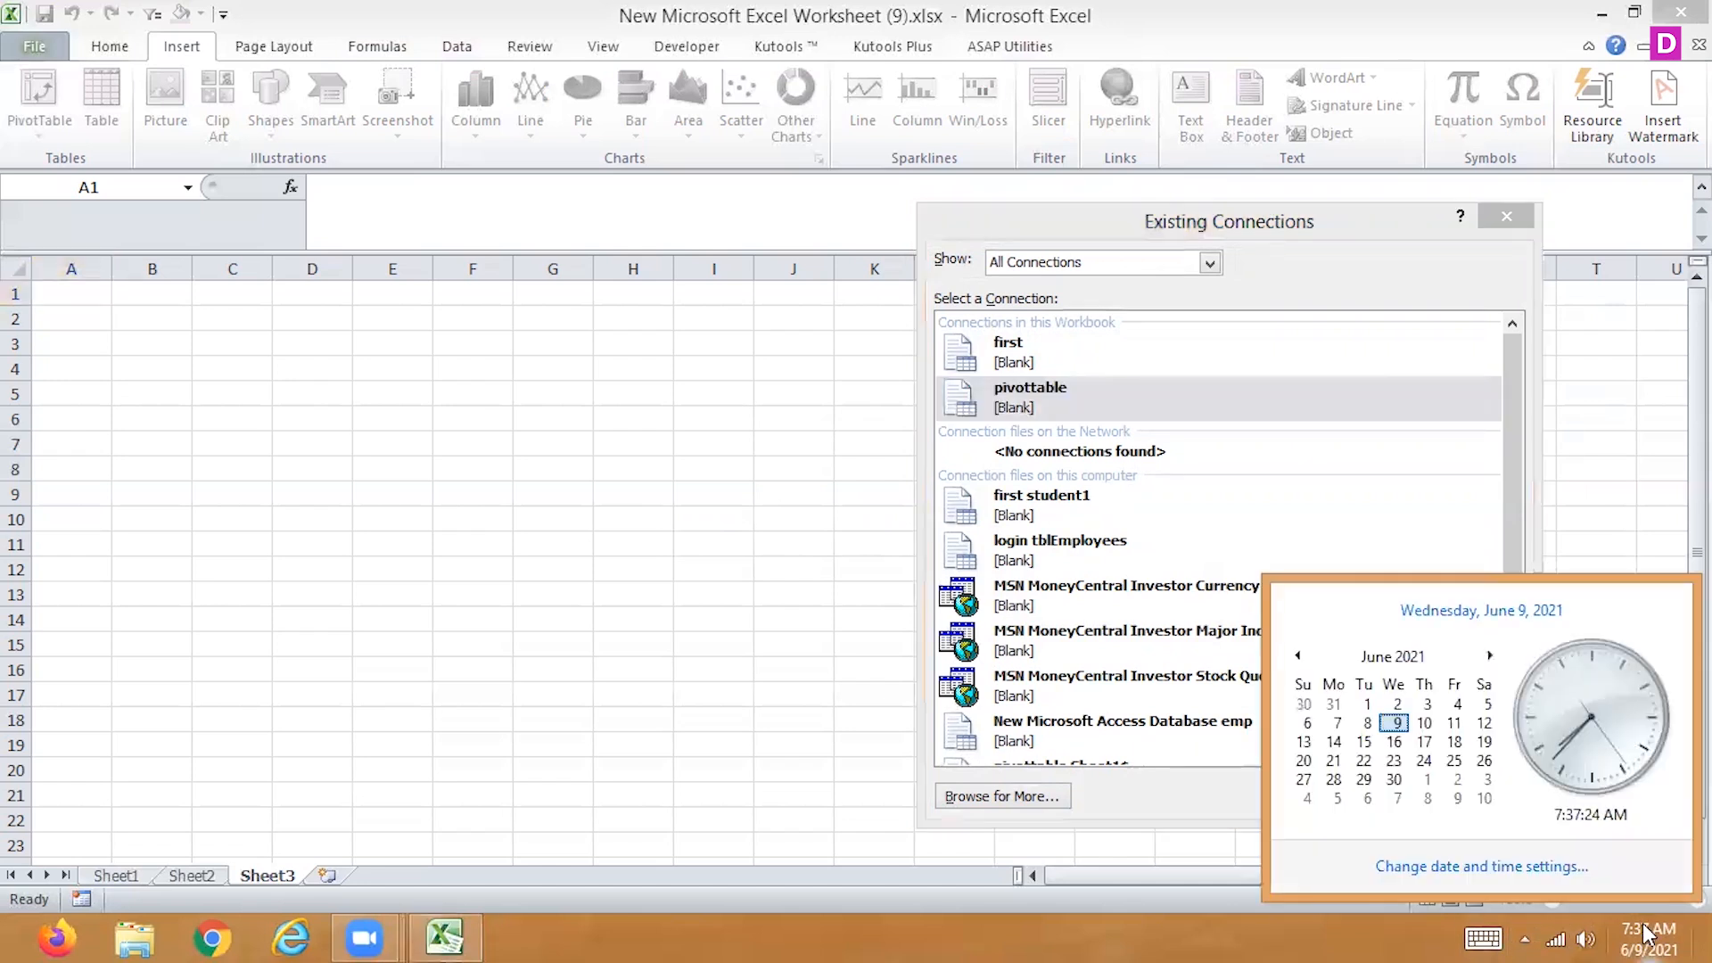
left_click(756, 787)
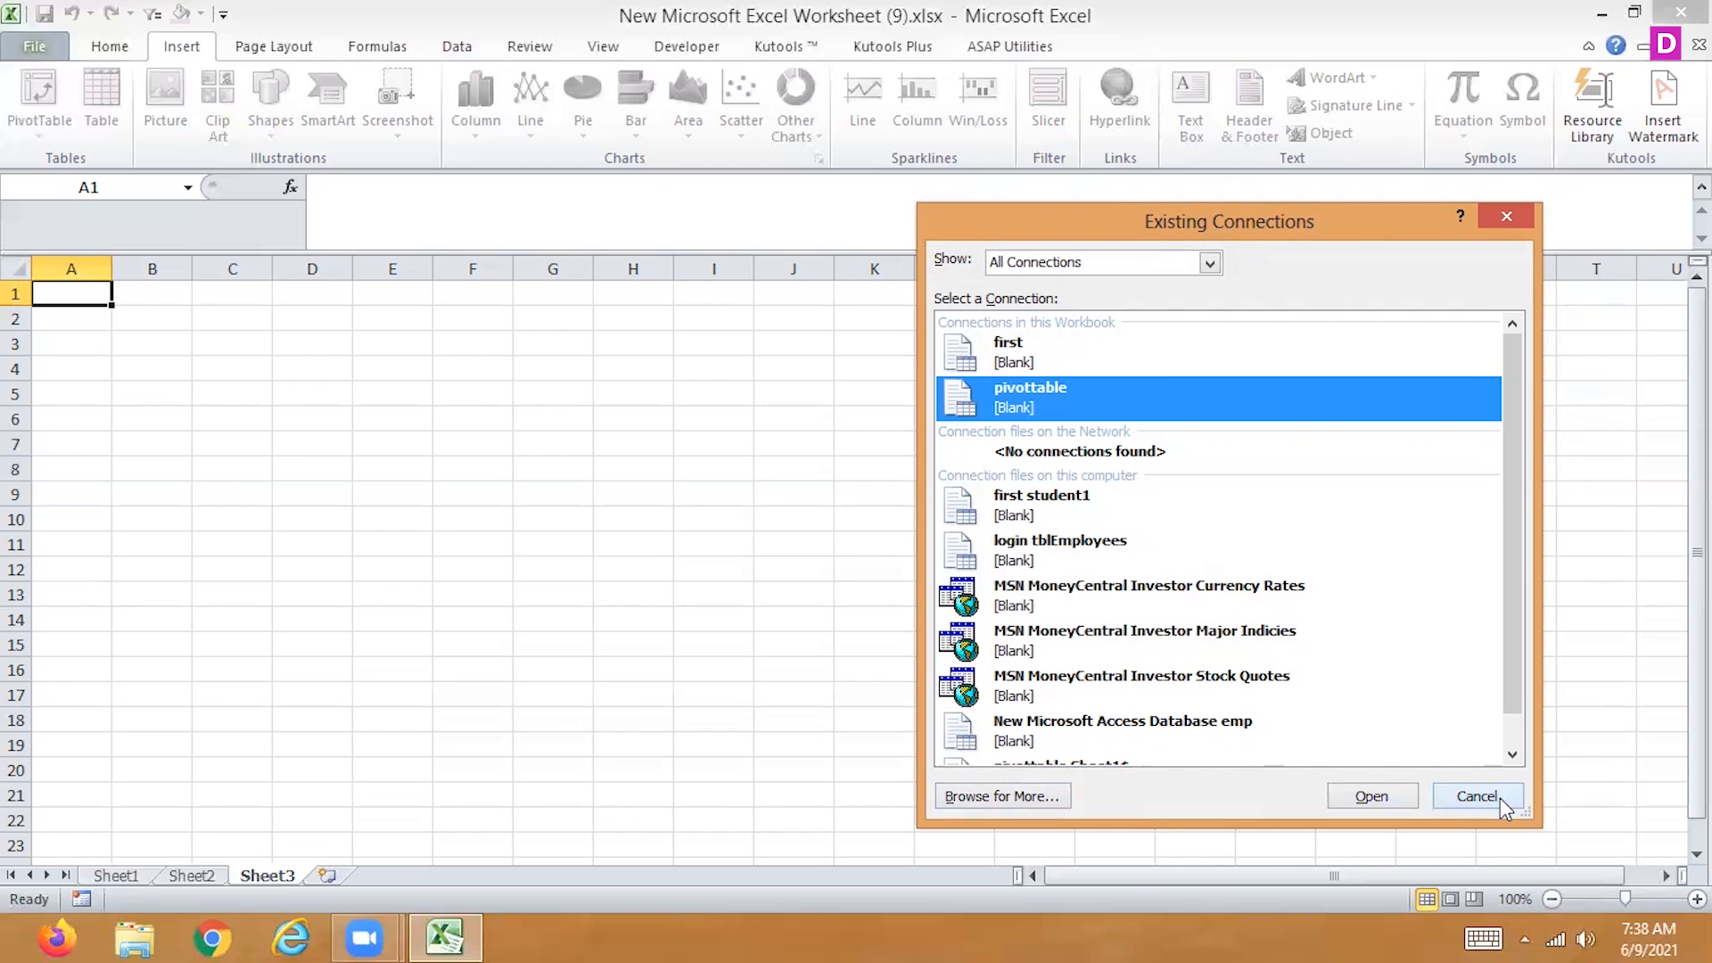
left_click(1477, 795)
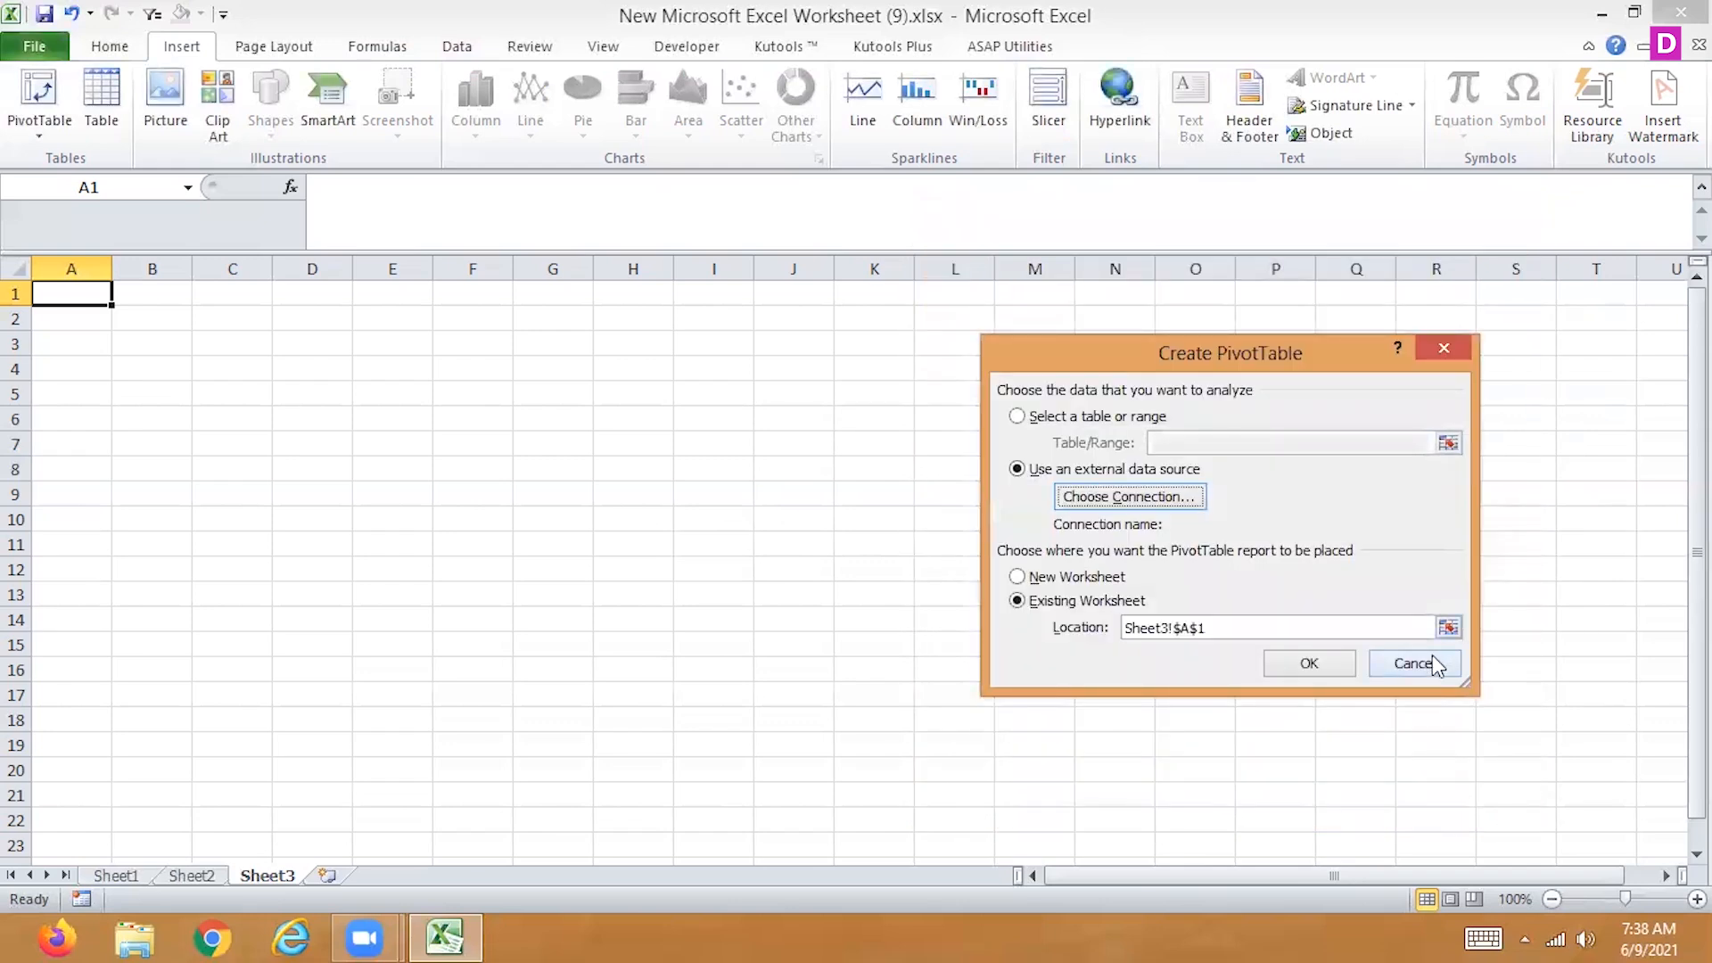
left_click(1435, 665)
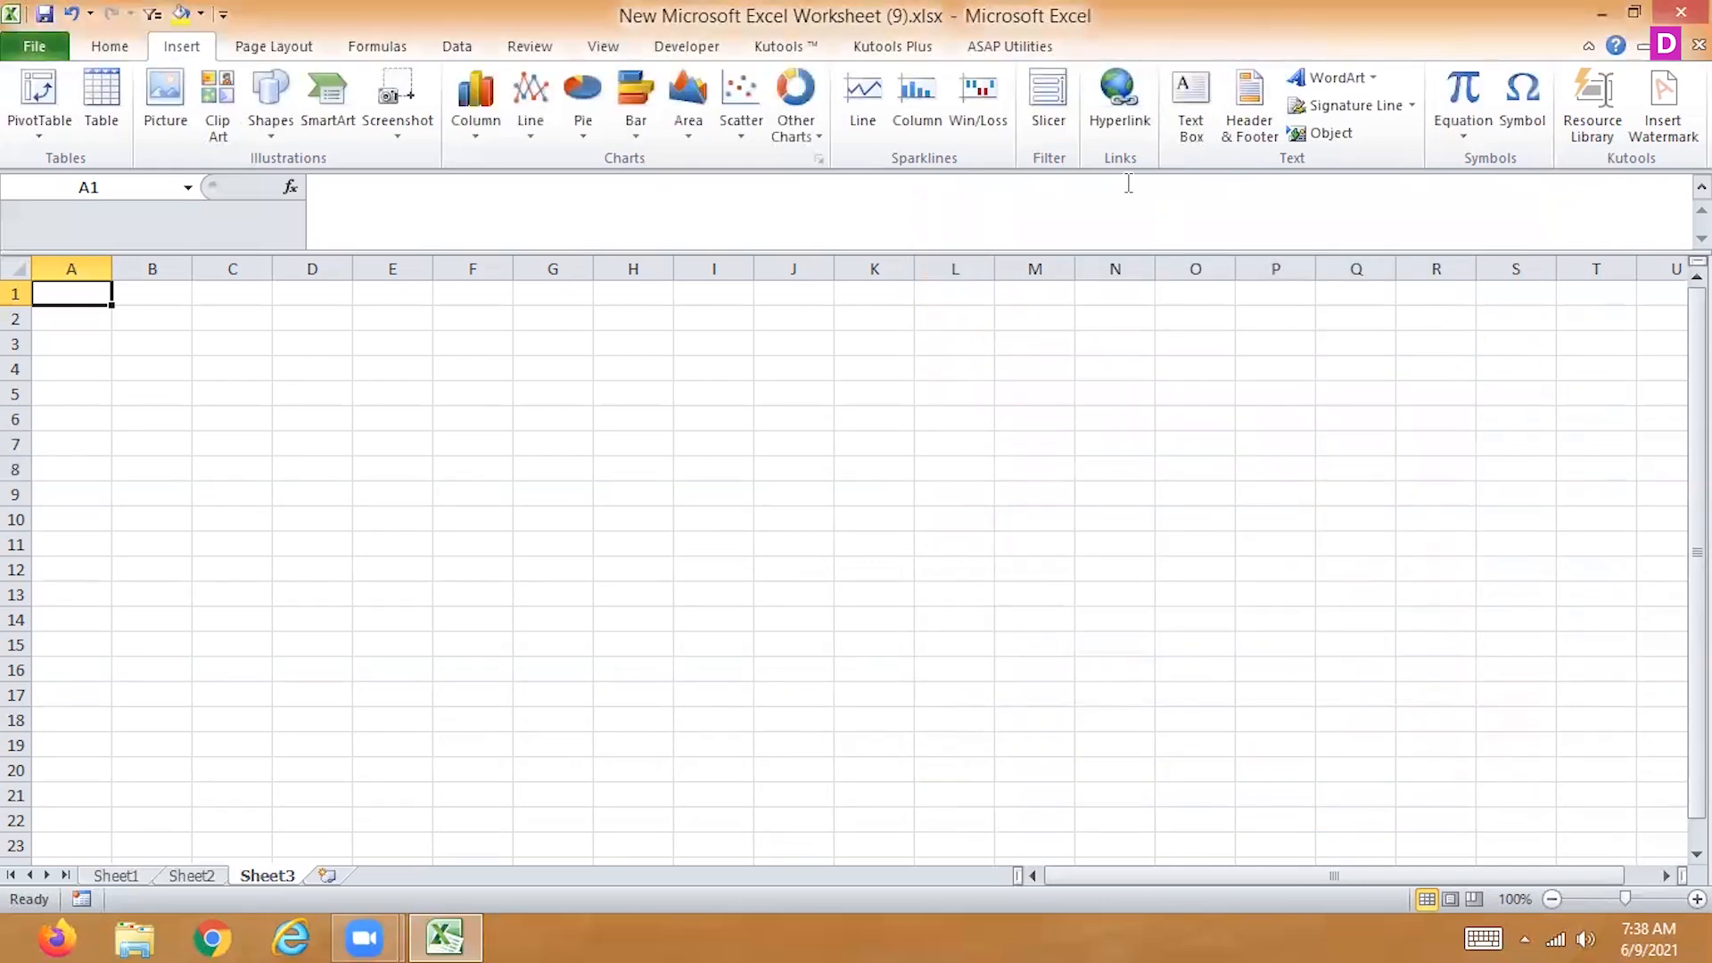